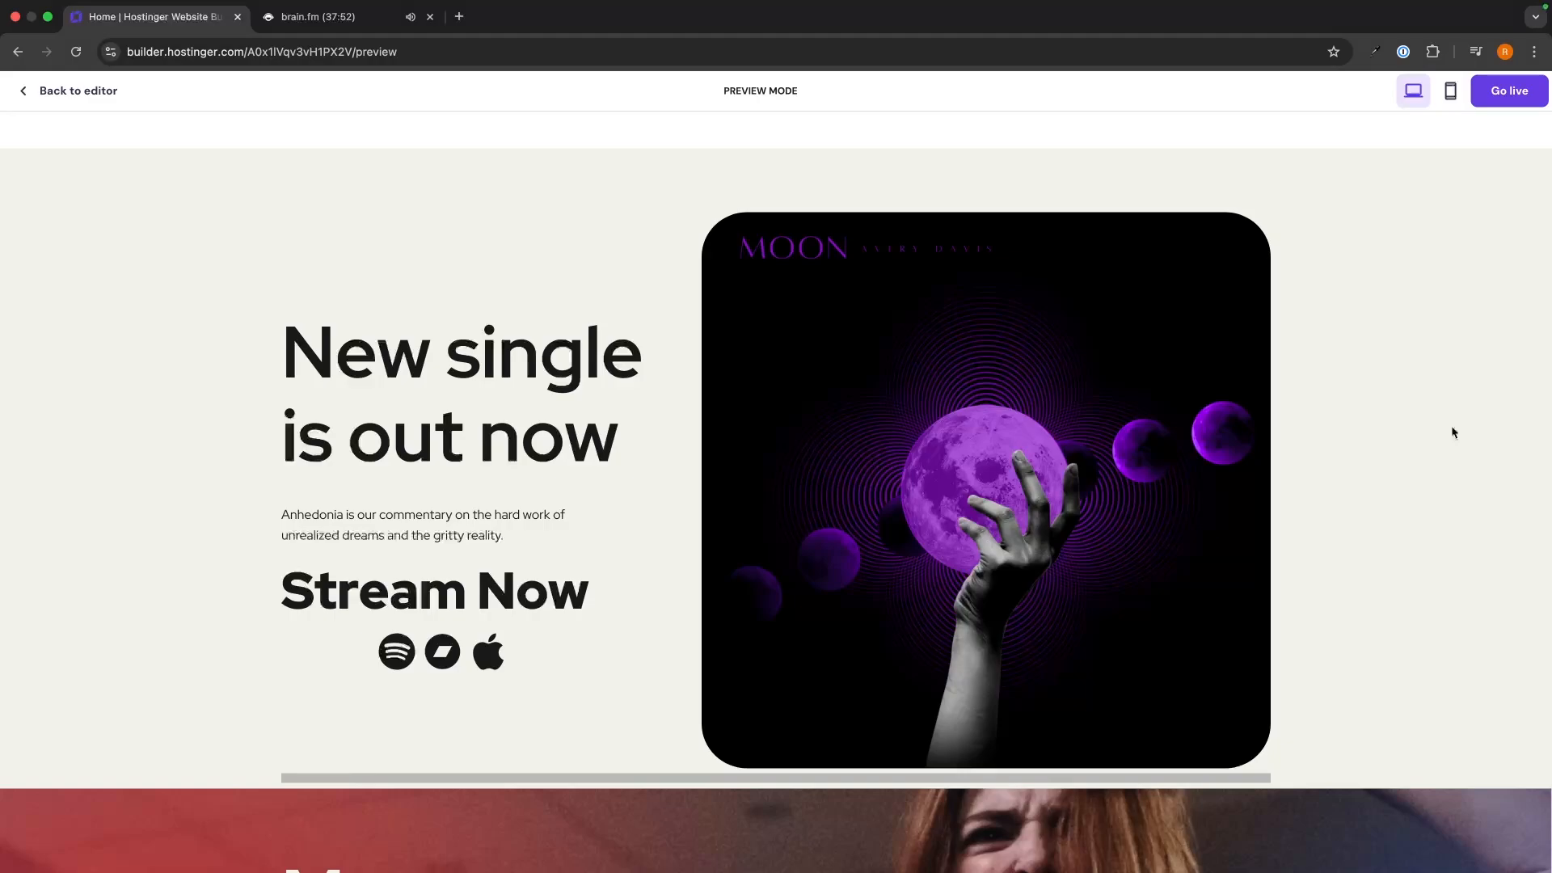
Look through the previewed music website from the new single section down to the tour dates.
scroll(1405, 394, "down", 8)
scroll(1405, 394, "down", 3)
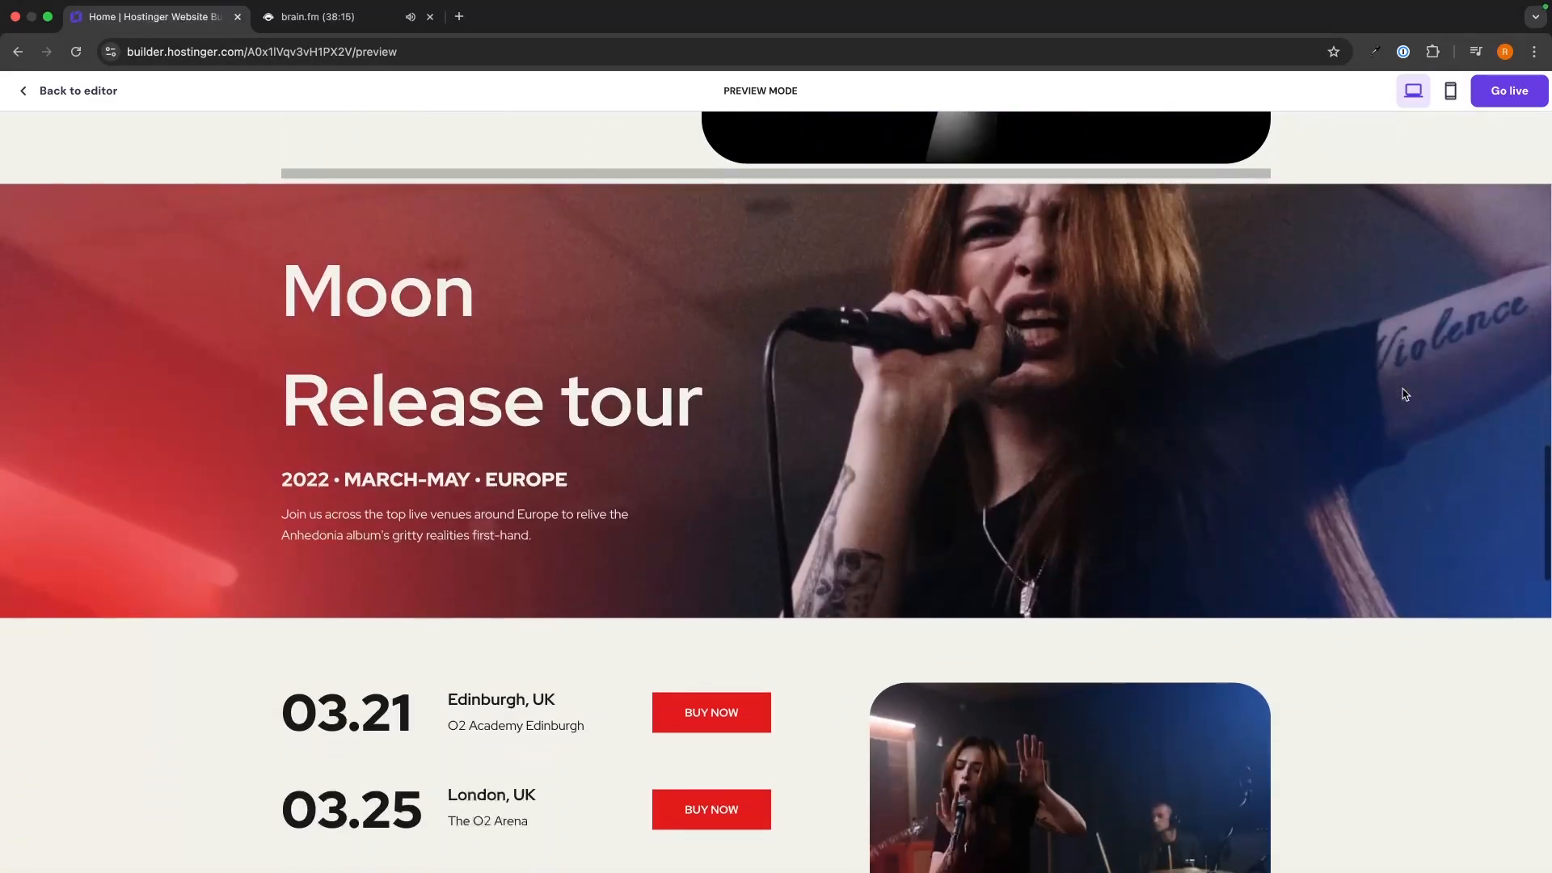
scroll(1405, 394, "down", 3)
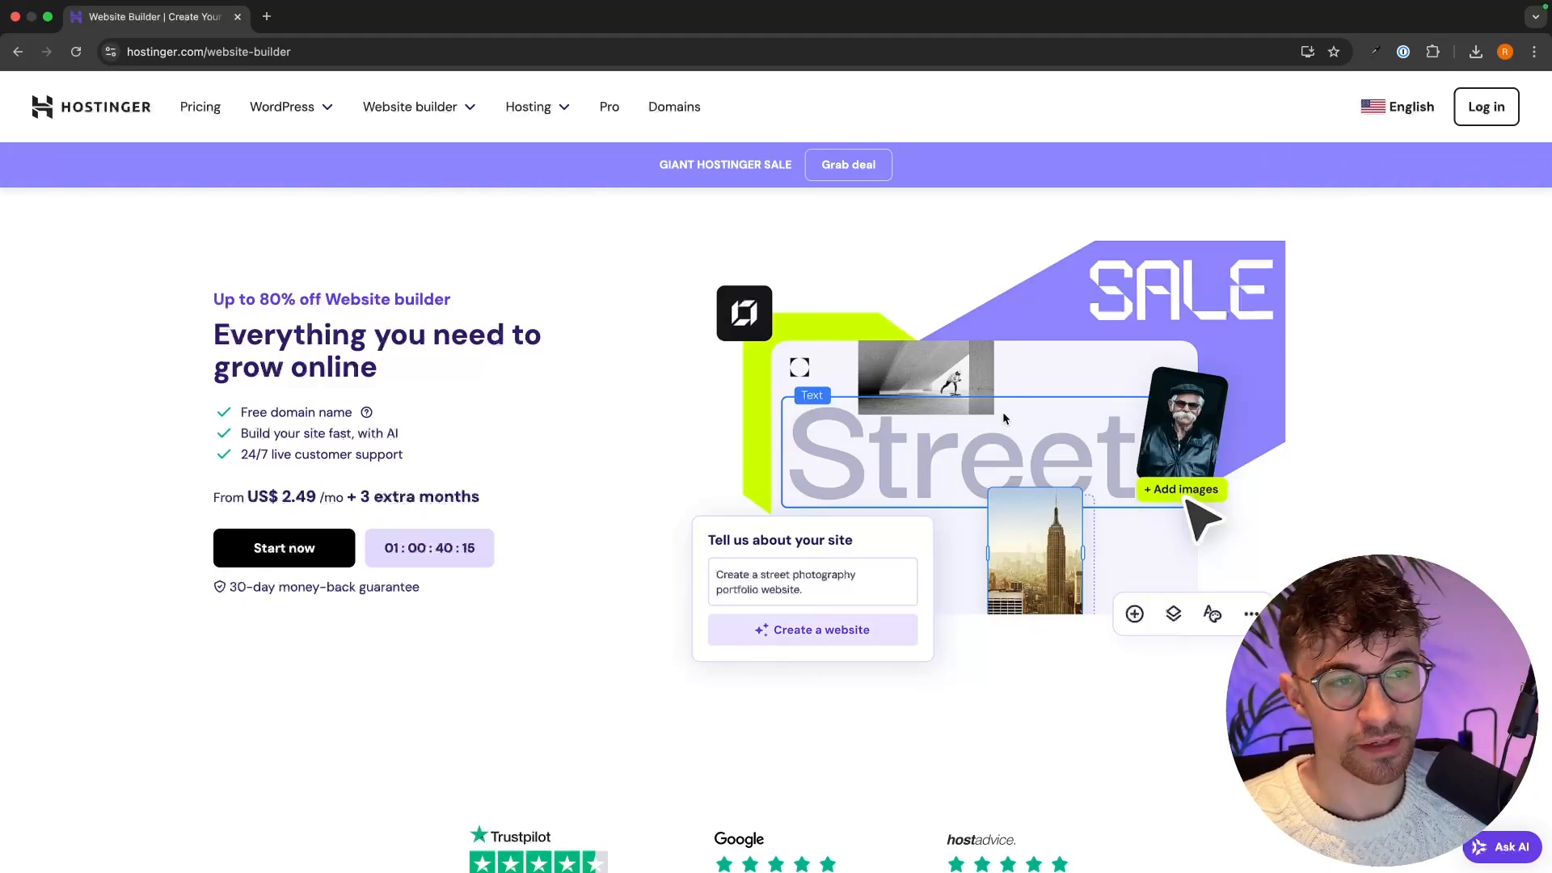
Start signing up for the Hostinger website builder by opening its pricing plans.
left_click_drag(213, 299, 475, 300)
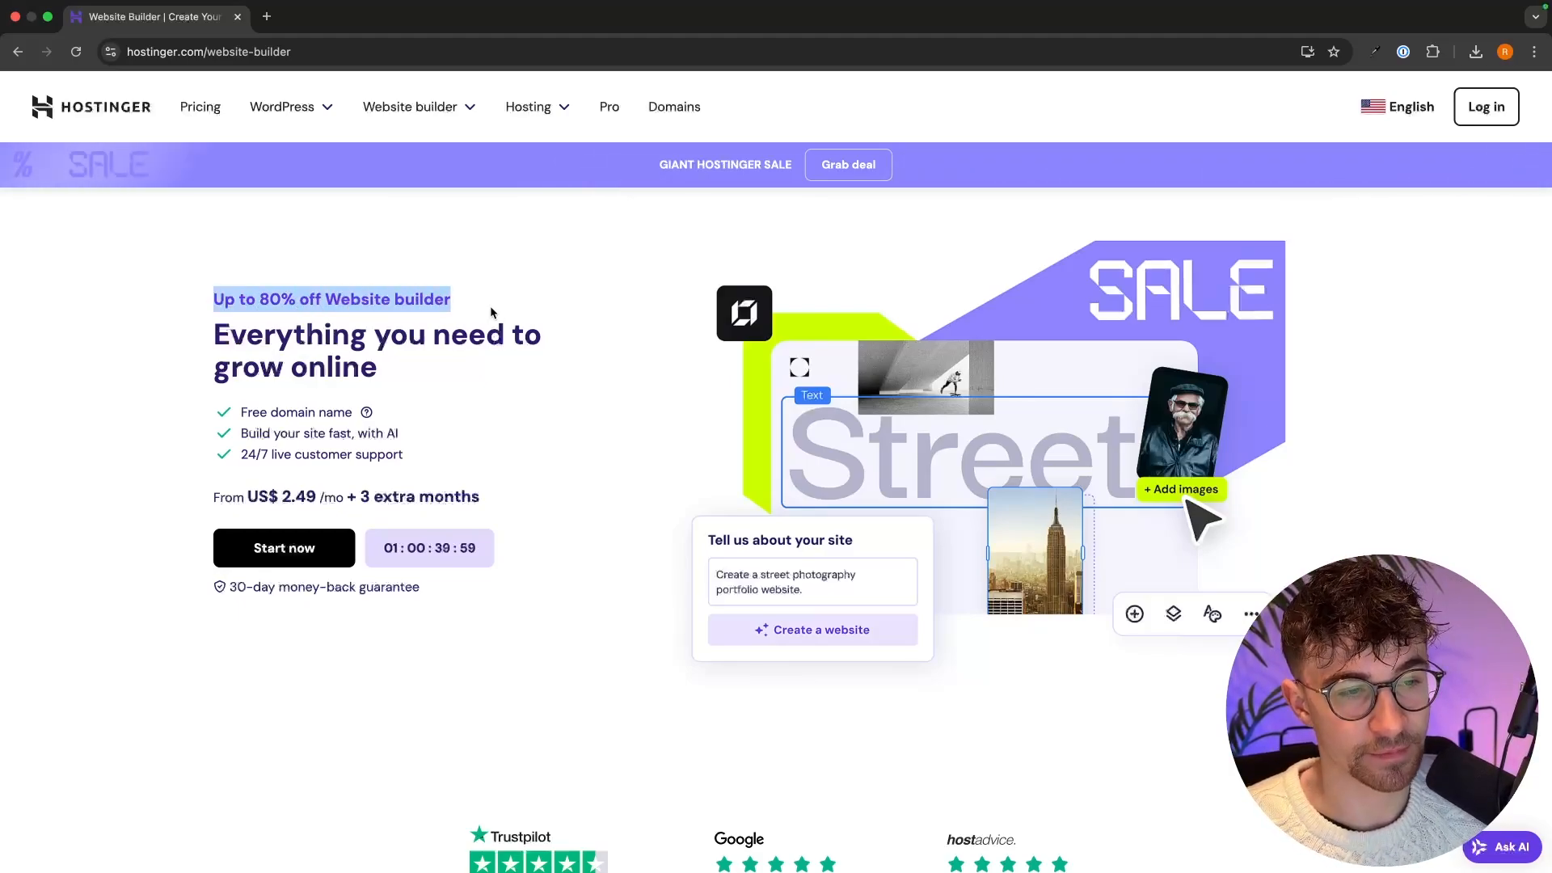
left_click(310, 550)
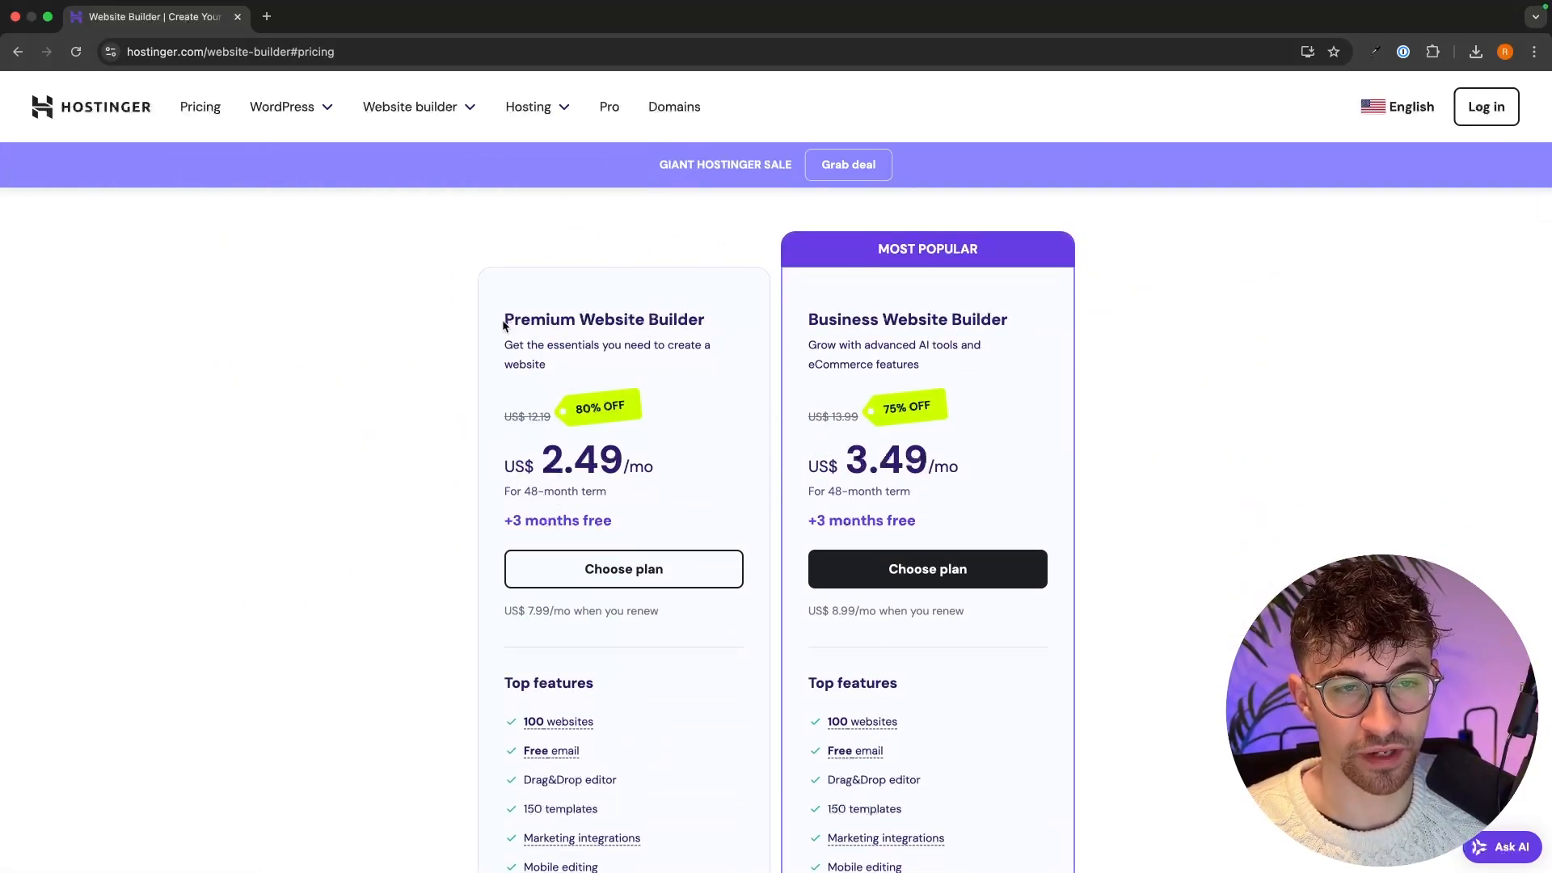
Compare the Premium and Business Website Builder plans' prices and features, and choose the Business plan.
left_click_drag(796, 323, 984, 321)
double_click(1016, 323)
left_click(1013, 322)
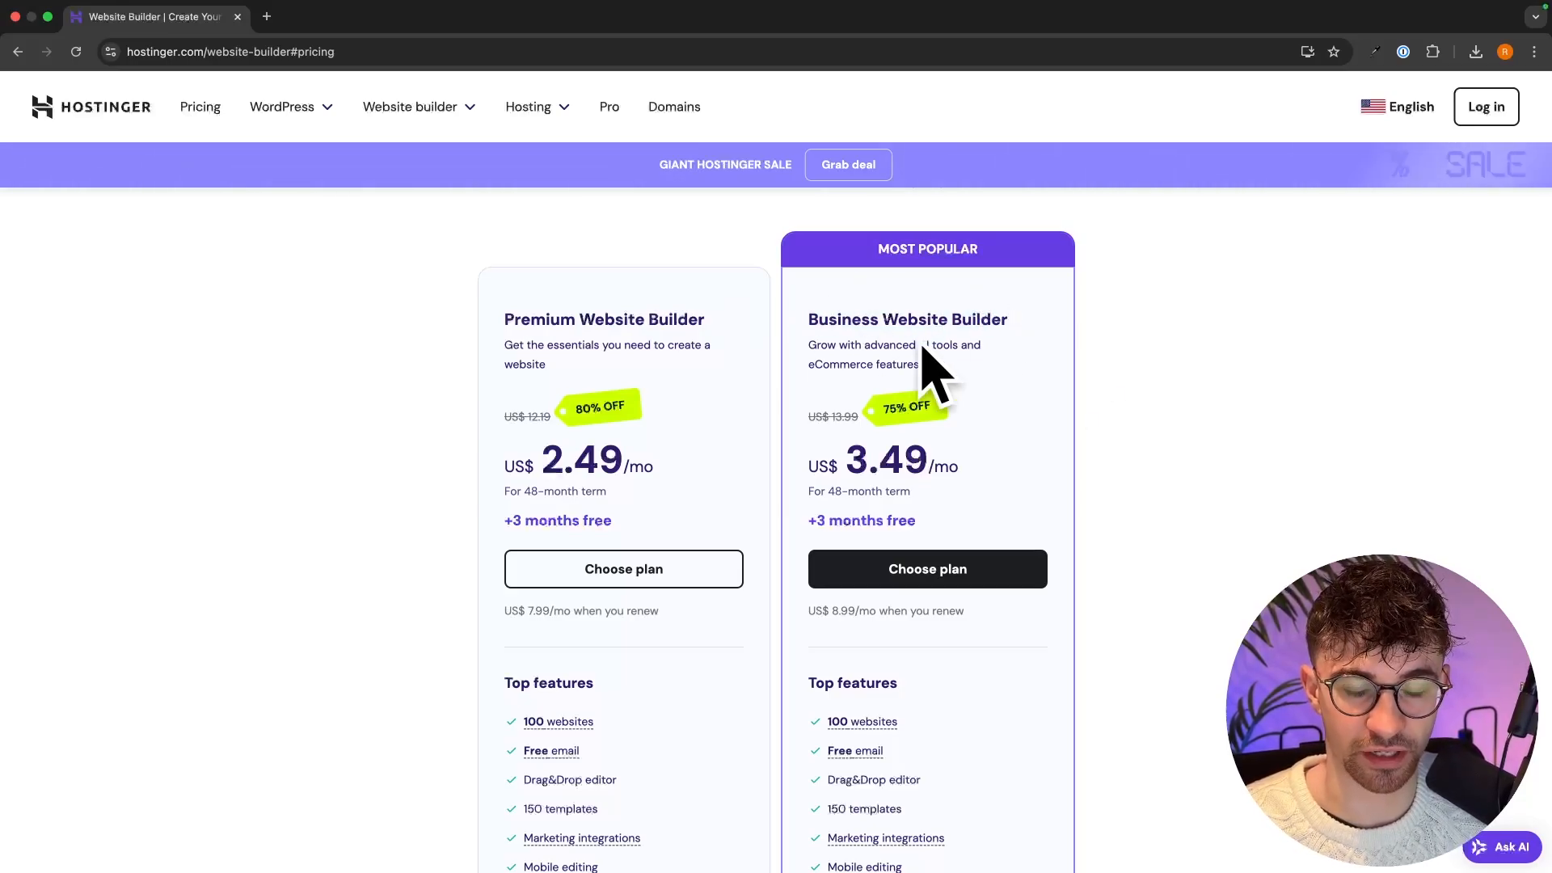
scroll(1038, 391, "down", 3)
scroll(1038, 389, "down", 5)
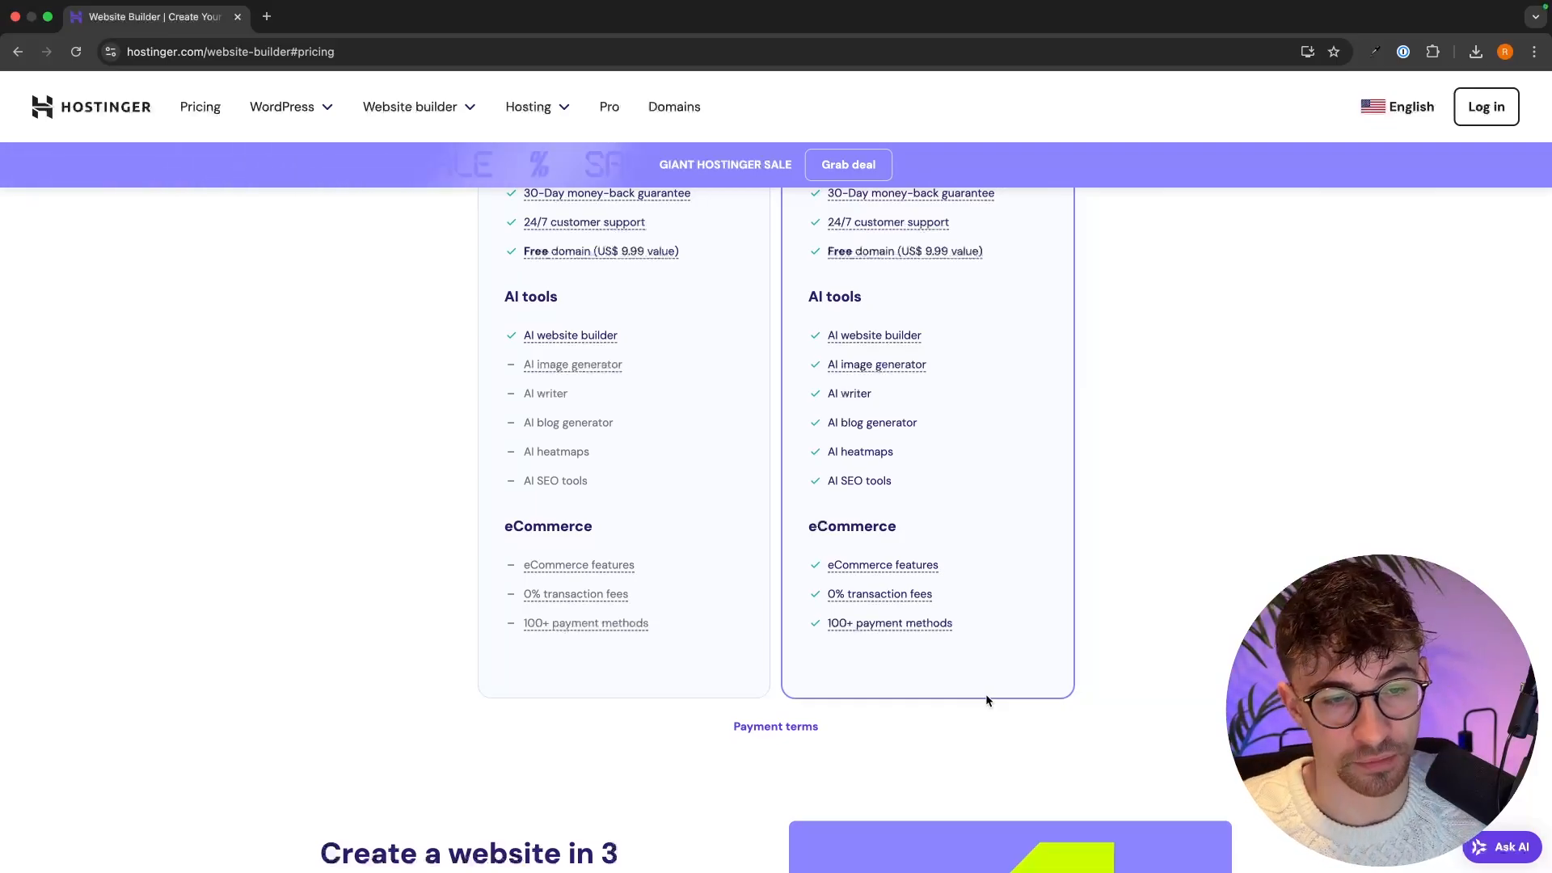
scroll(863, 533, "up", 6)
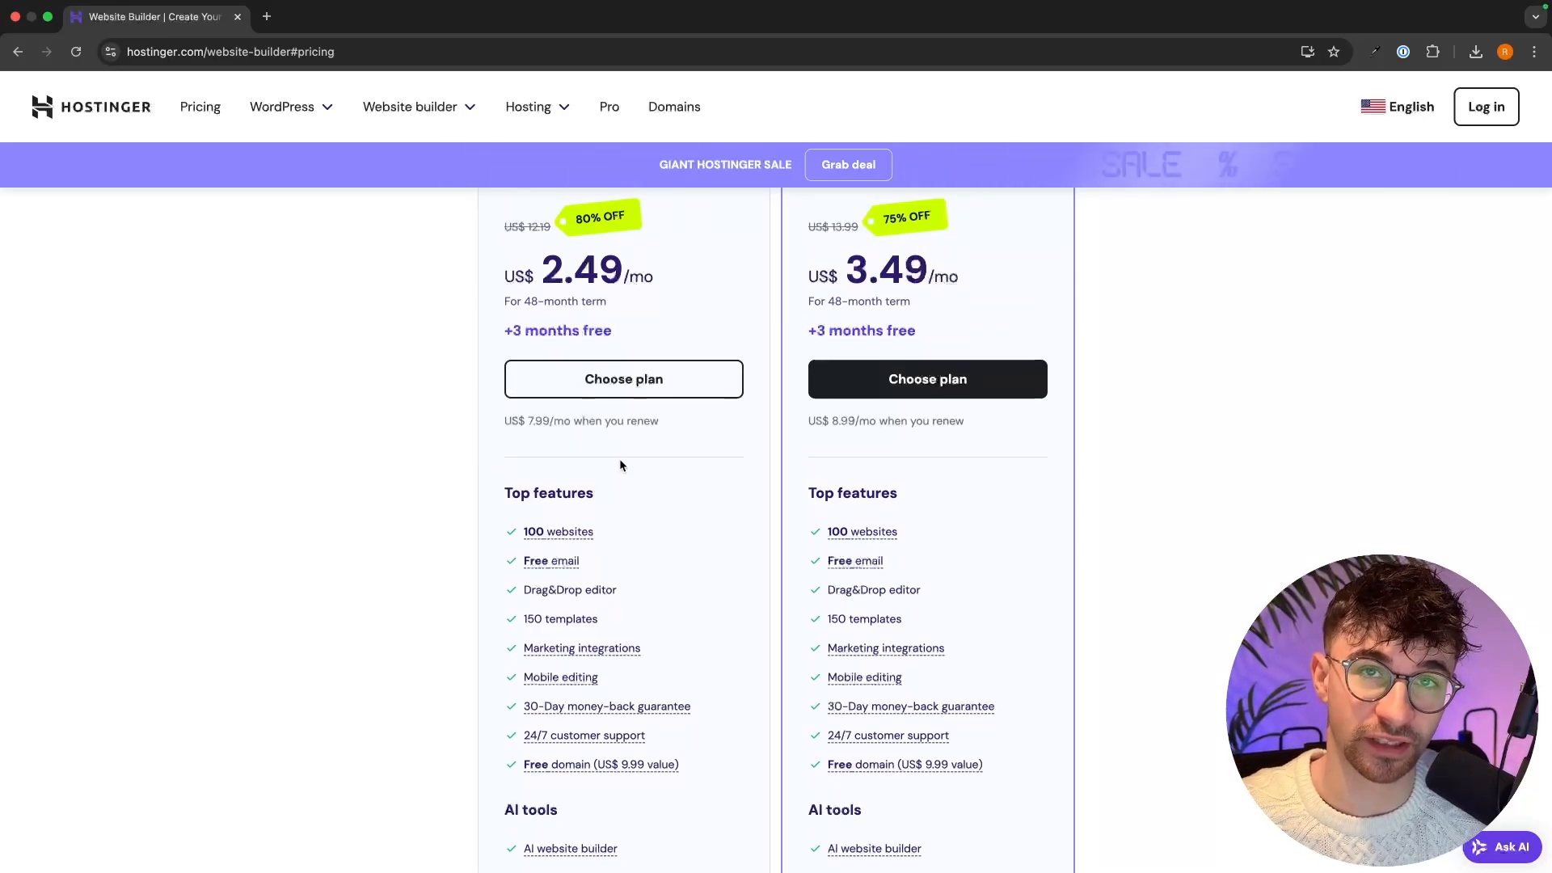
scroll(621, 465, "up", 3)
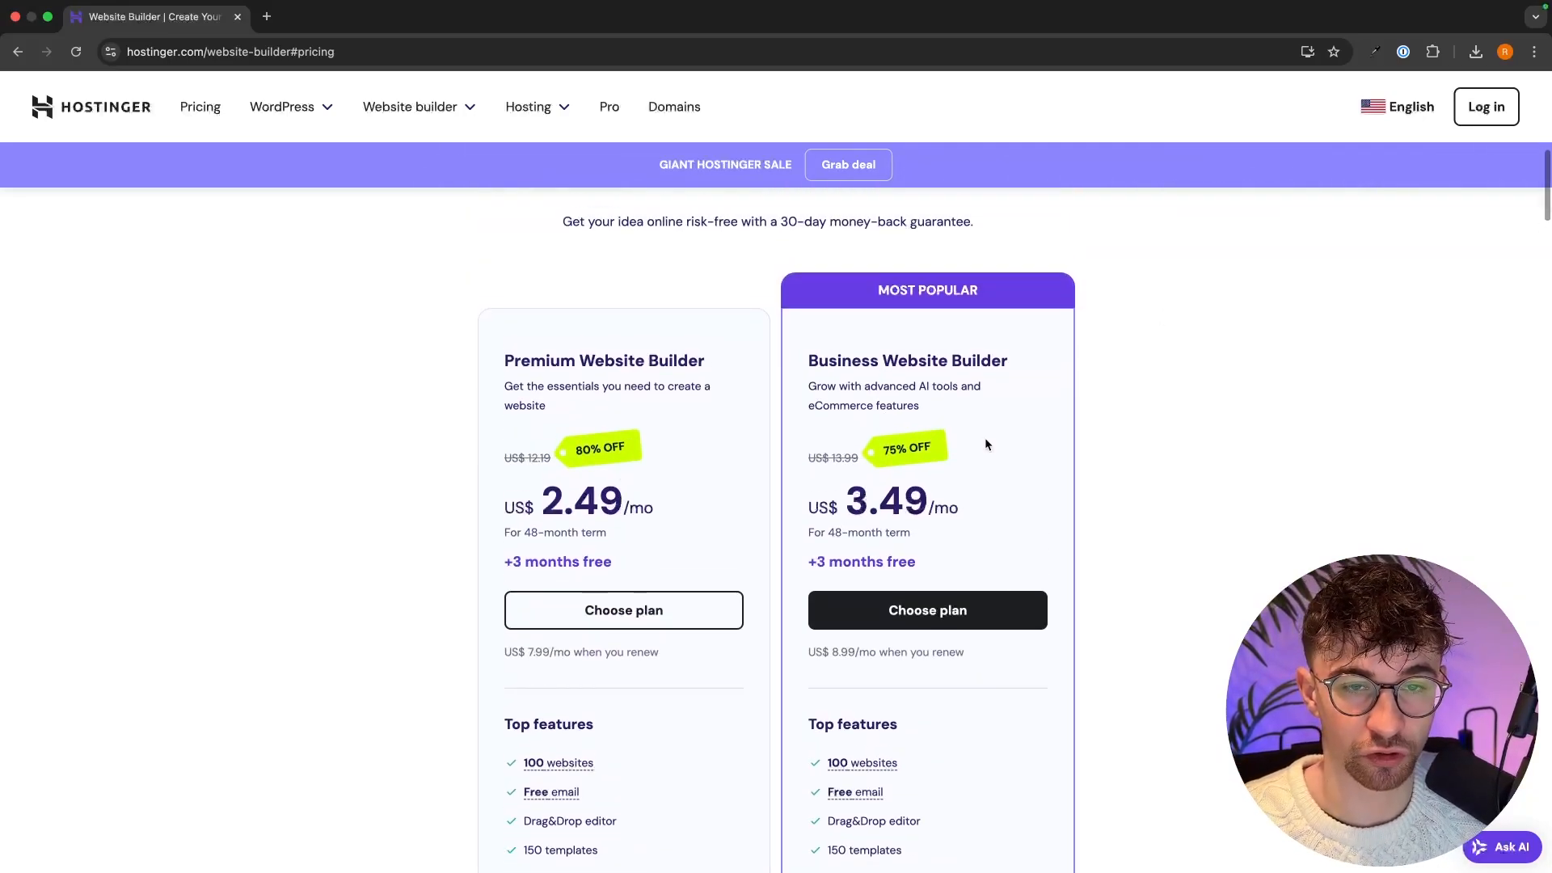
scroll(1012, 444, "down", 3)
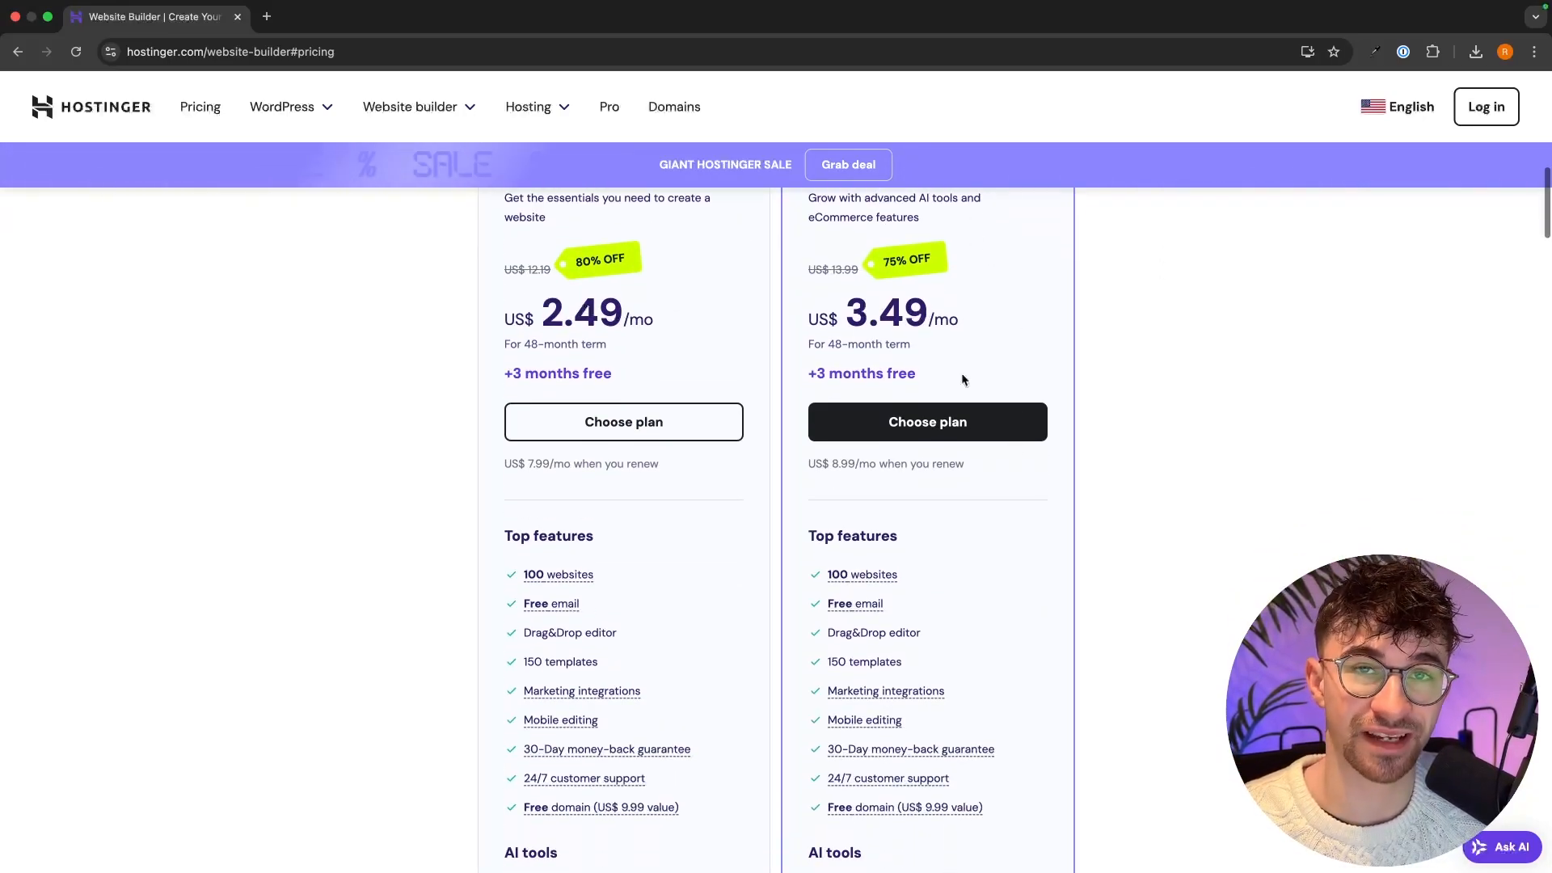
scroll(915, 560, "up", 2)
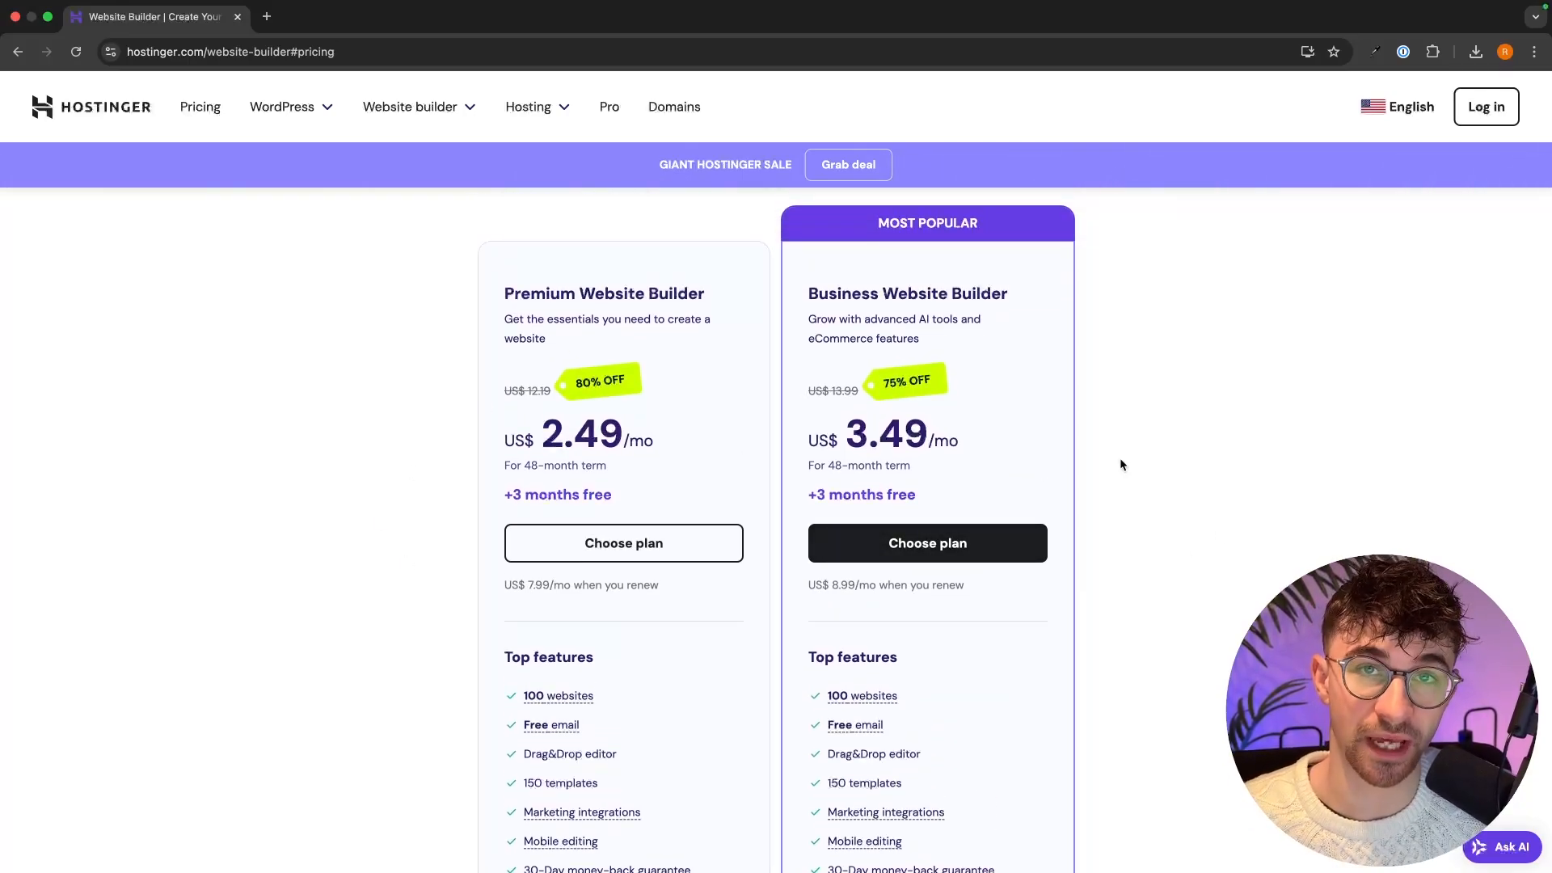
scroll(1121, 465, "up", 1)
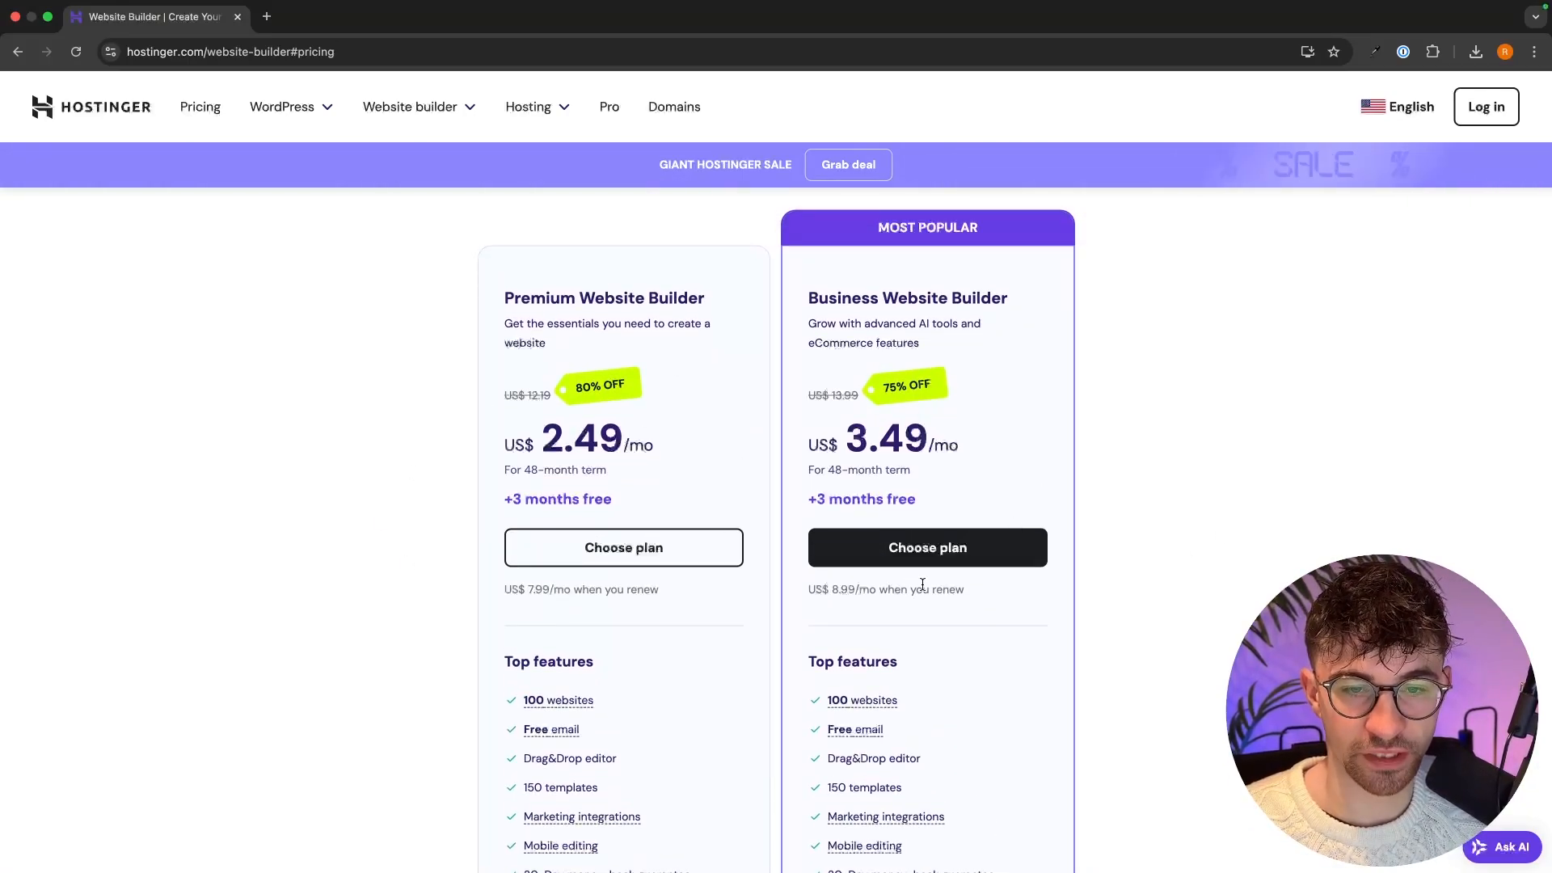
left_click(928, 550)
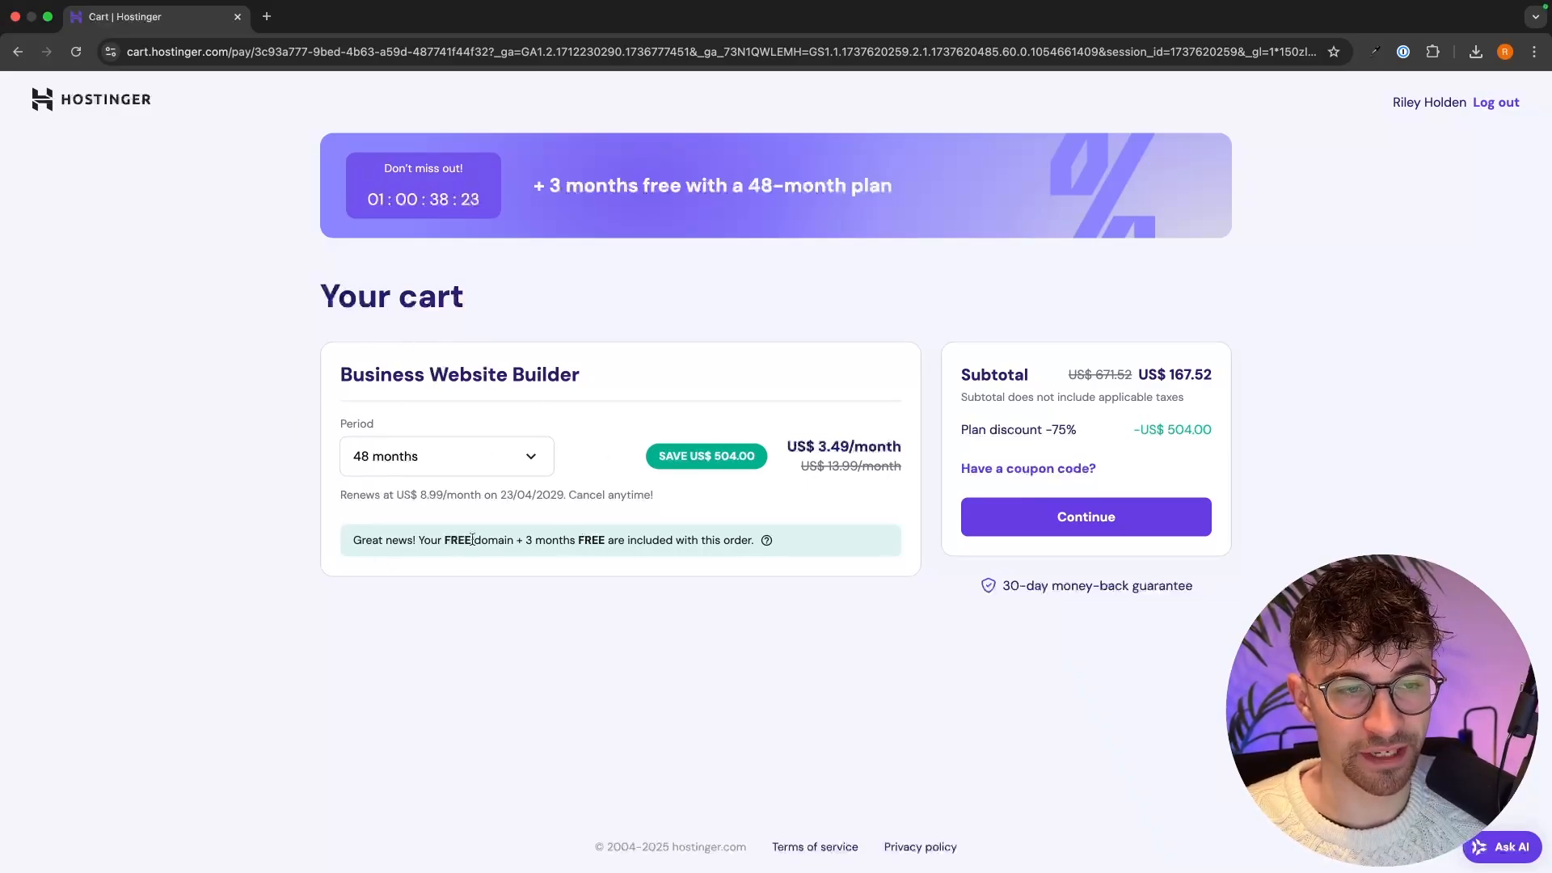
Set the plan's billing period to 1 month and check its monthly price and setup fee.
left_click(467, 460)
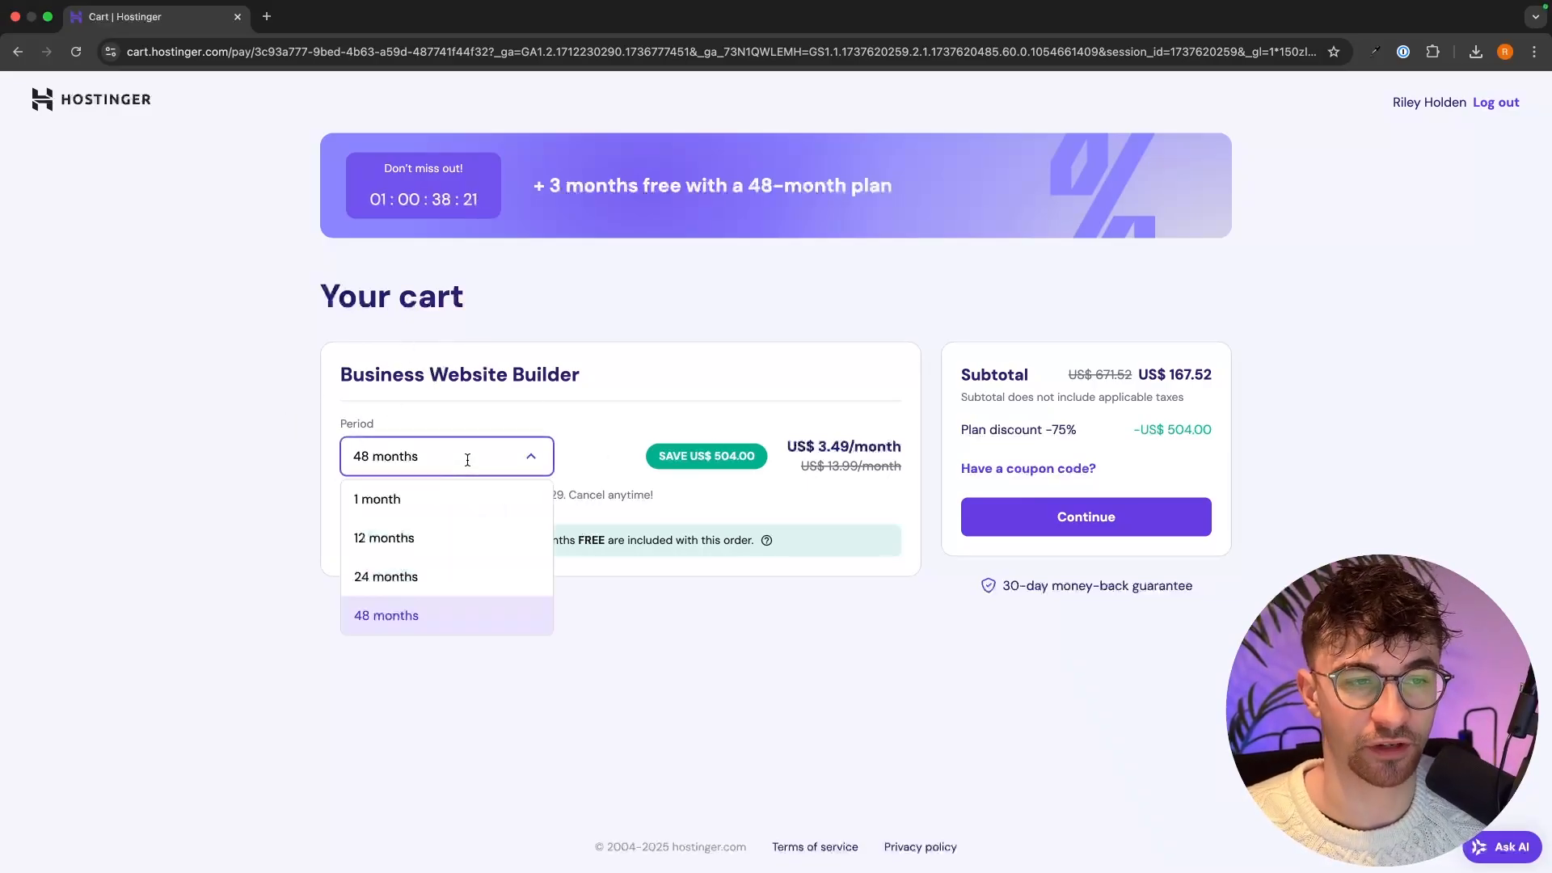
left_click(382, 506)
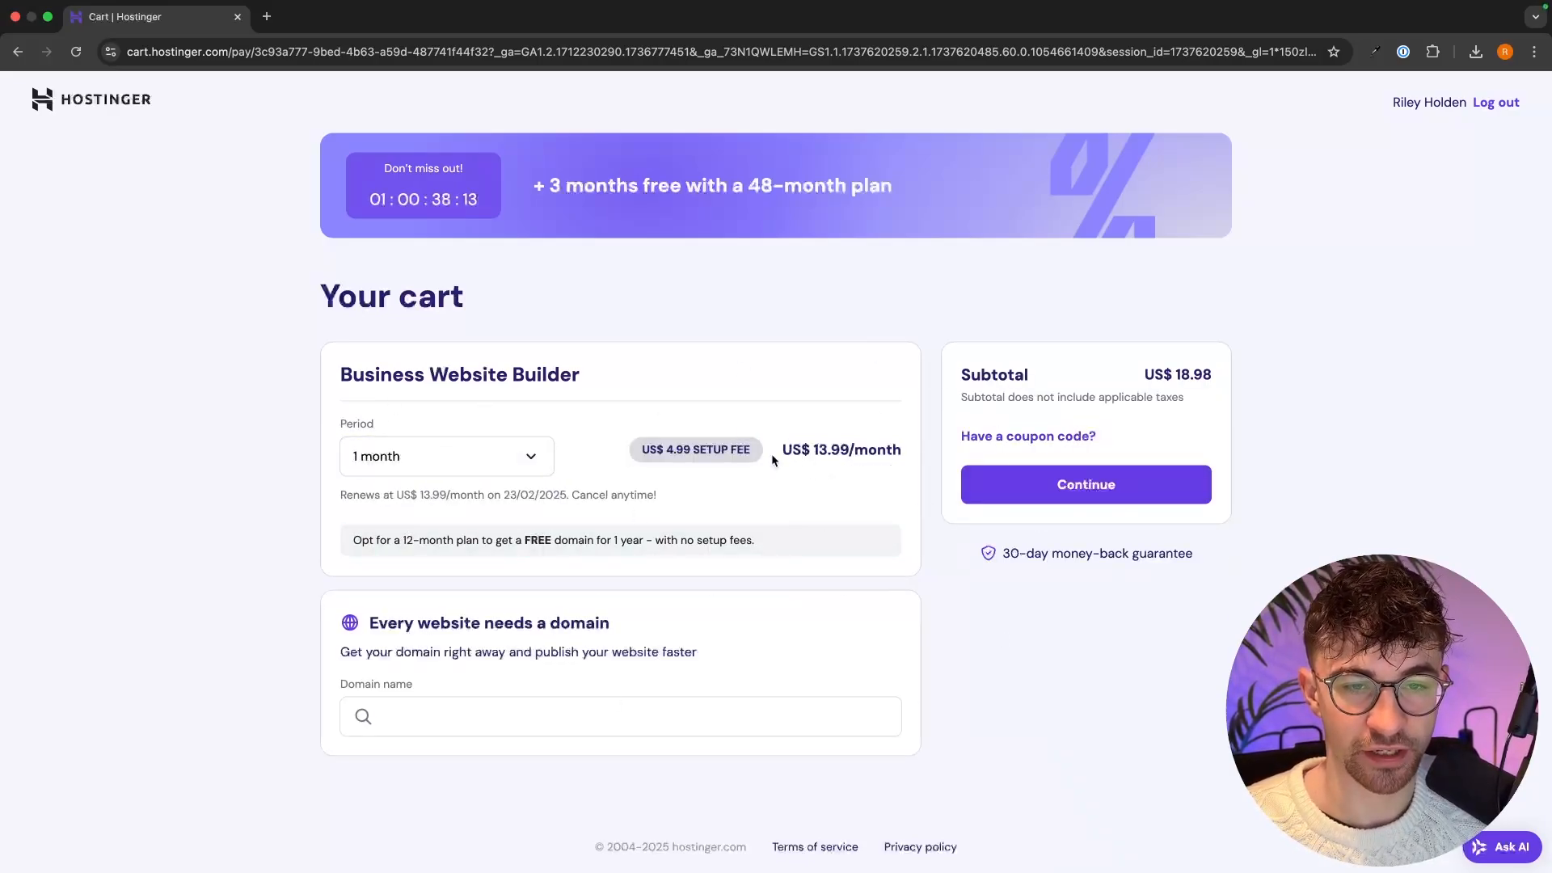
left_click_drag(771, 454, 902, 454)
left_click(912, 451)
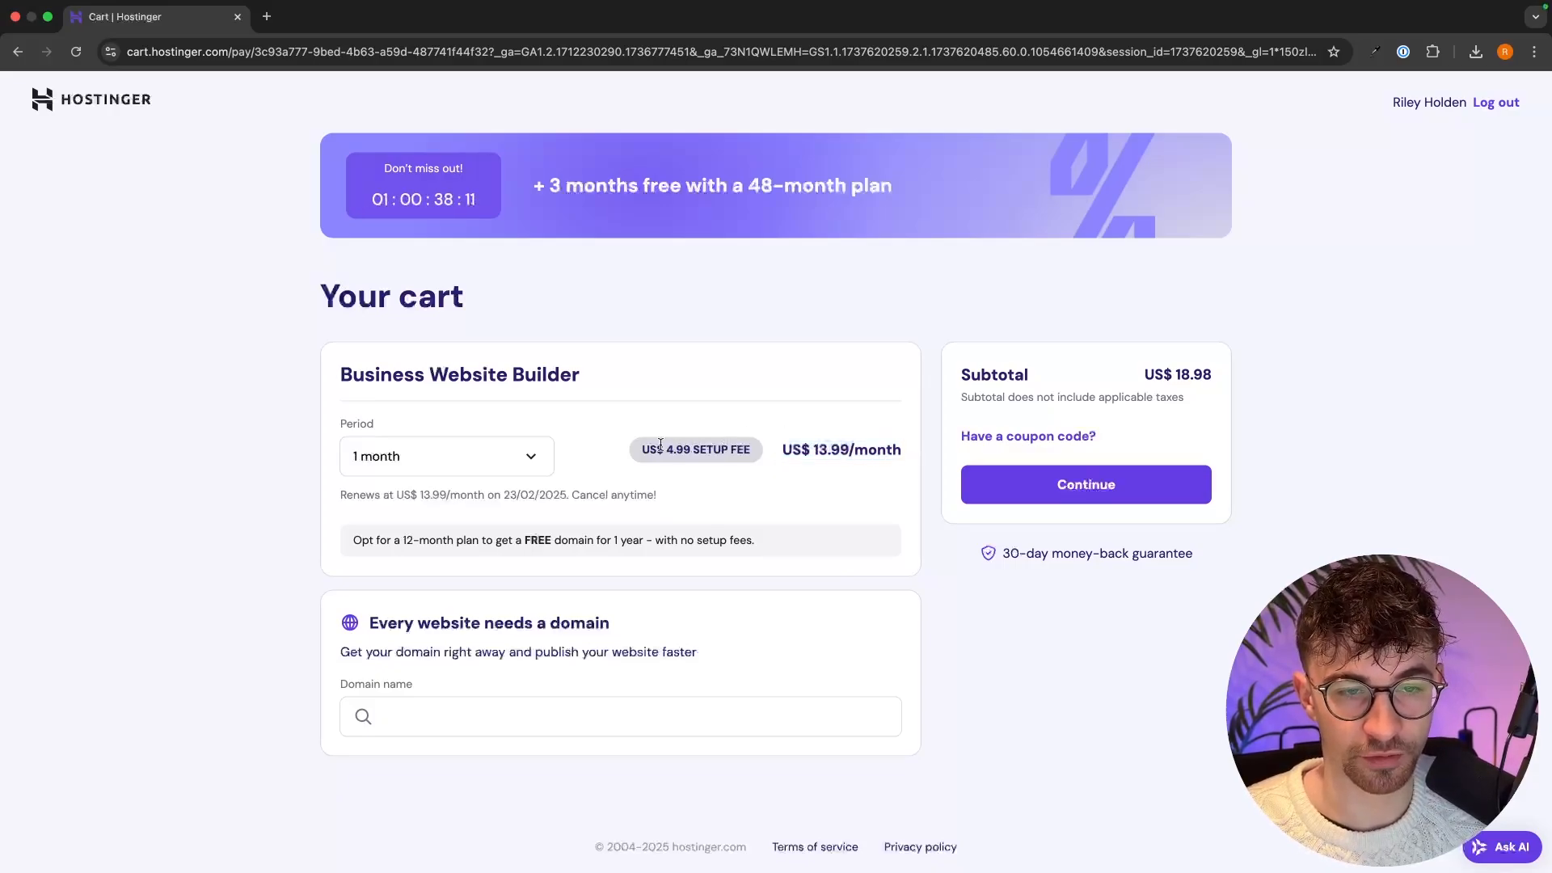
left_click_drag(632, 448, 786, 449)
left_click(815, 457)
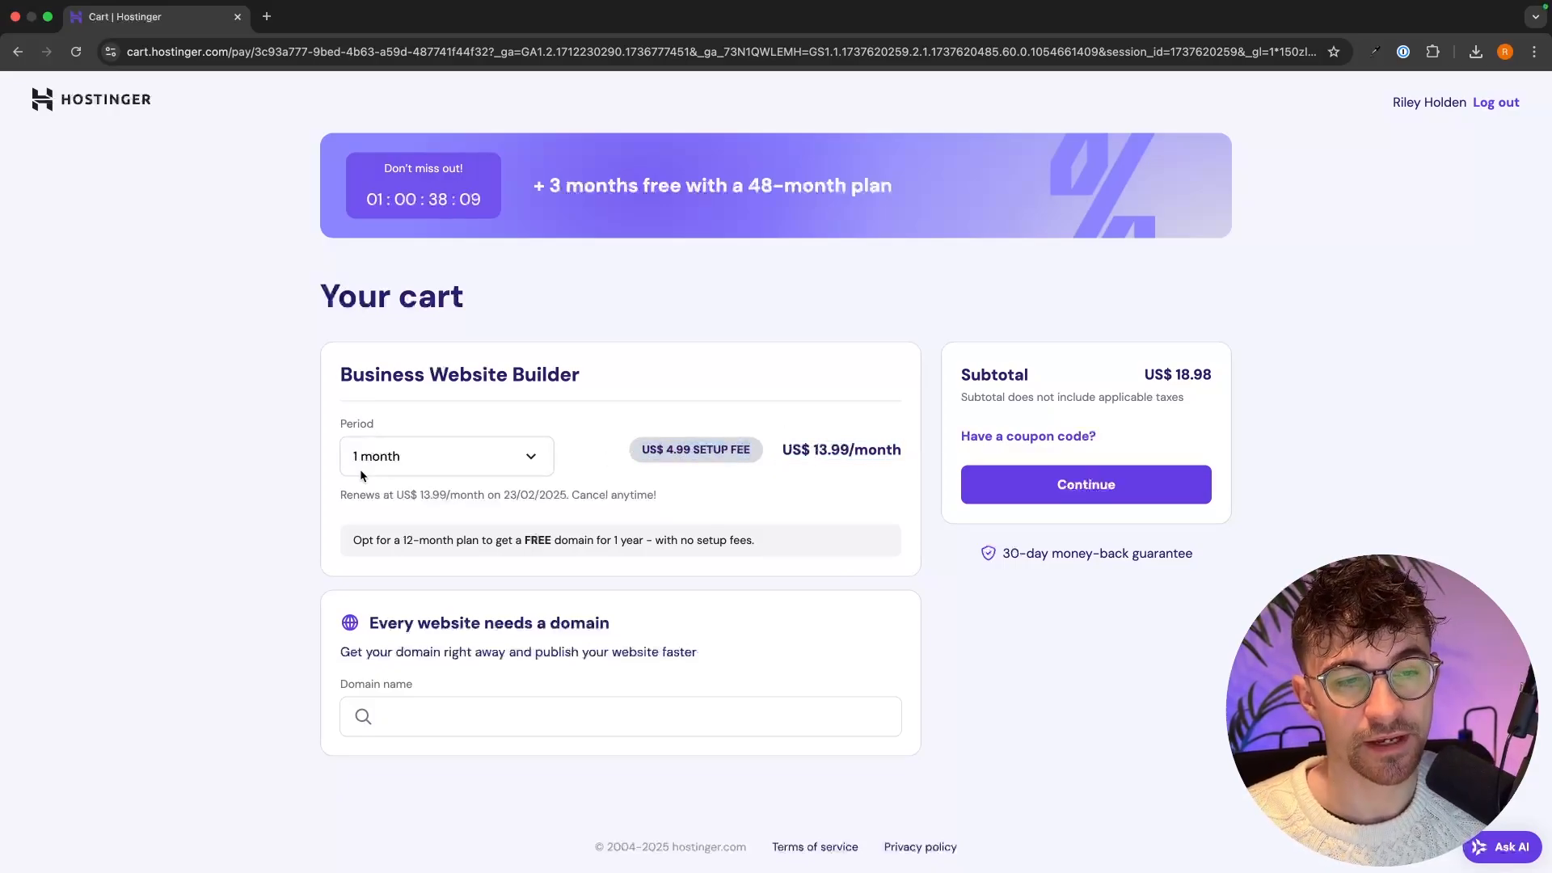
Read the cart notice about the free domain and setup fees on a 12-month plan.
left_click_drag(330, 540, 774, 542)
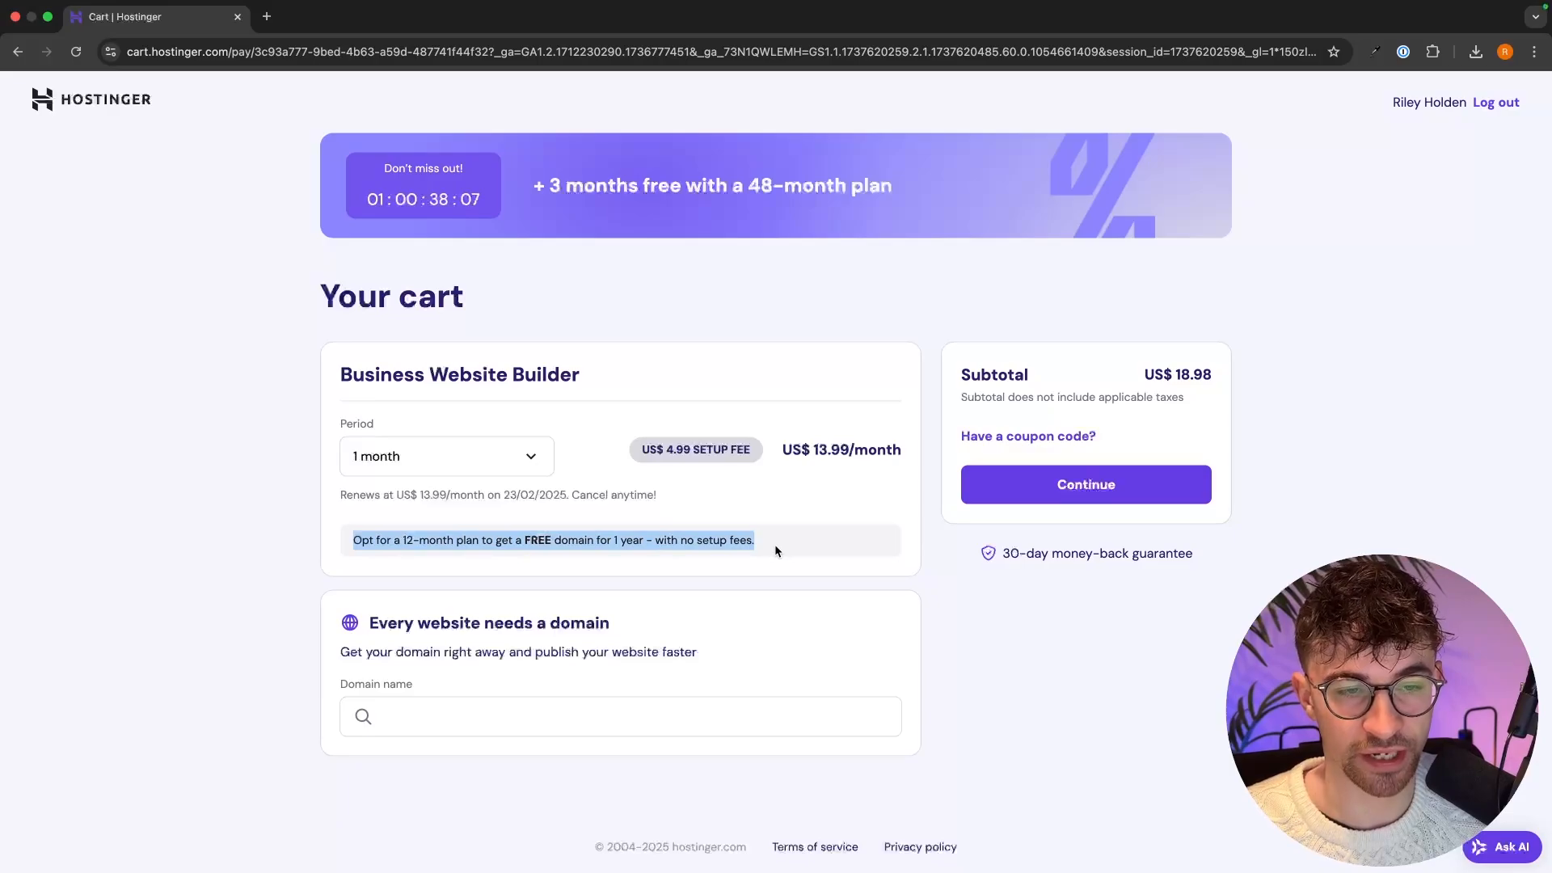
left_click(405, 546)
left_click_drag(379, 541, 676, 554)
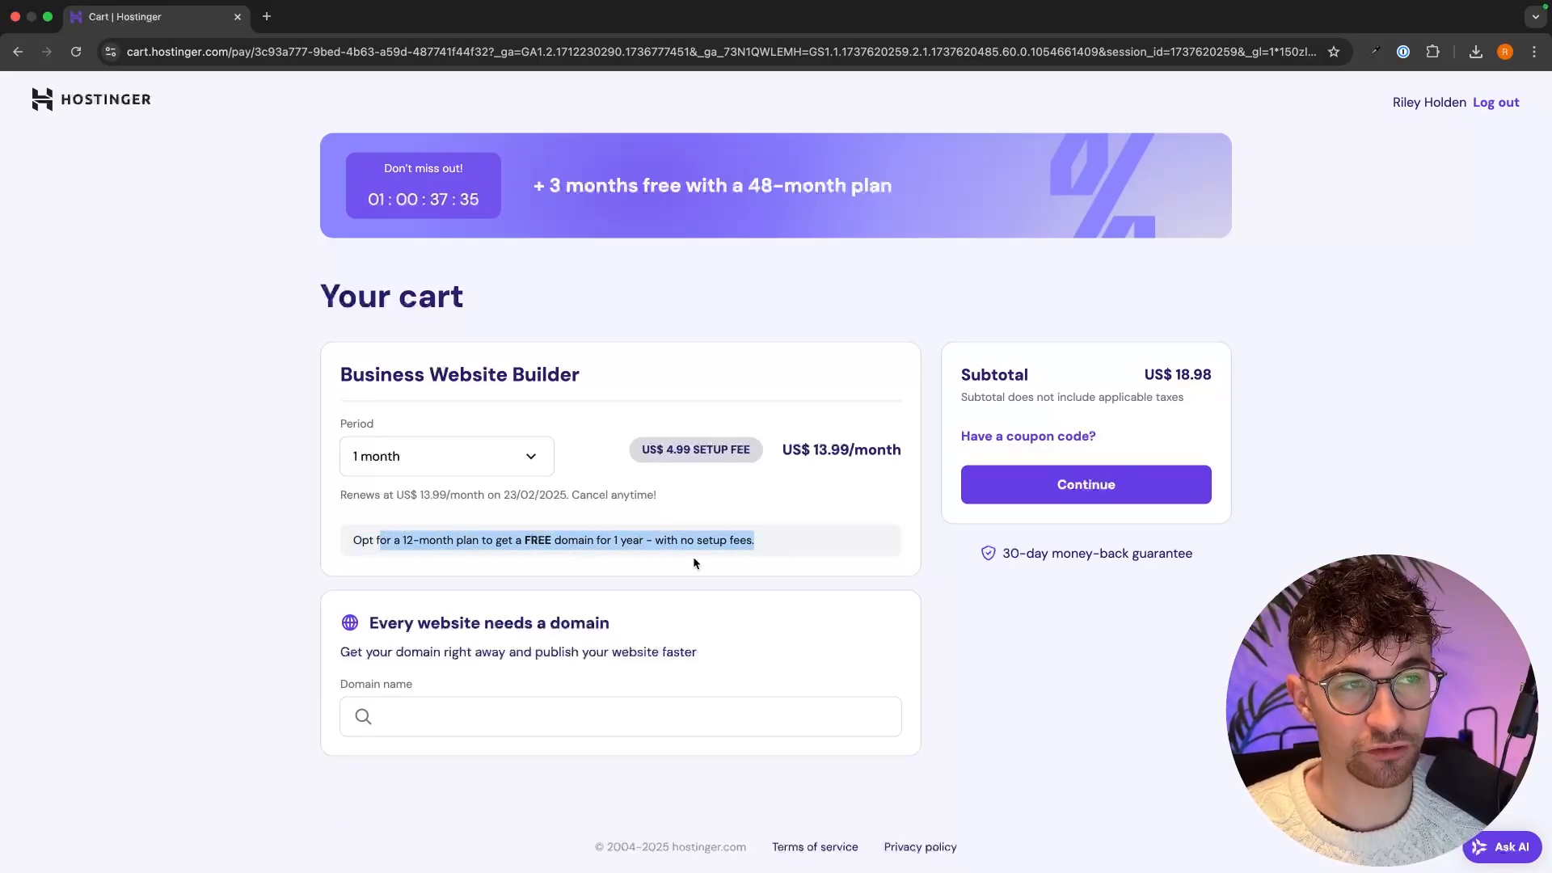
left_click(703, 559)
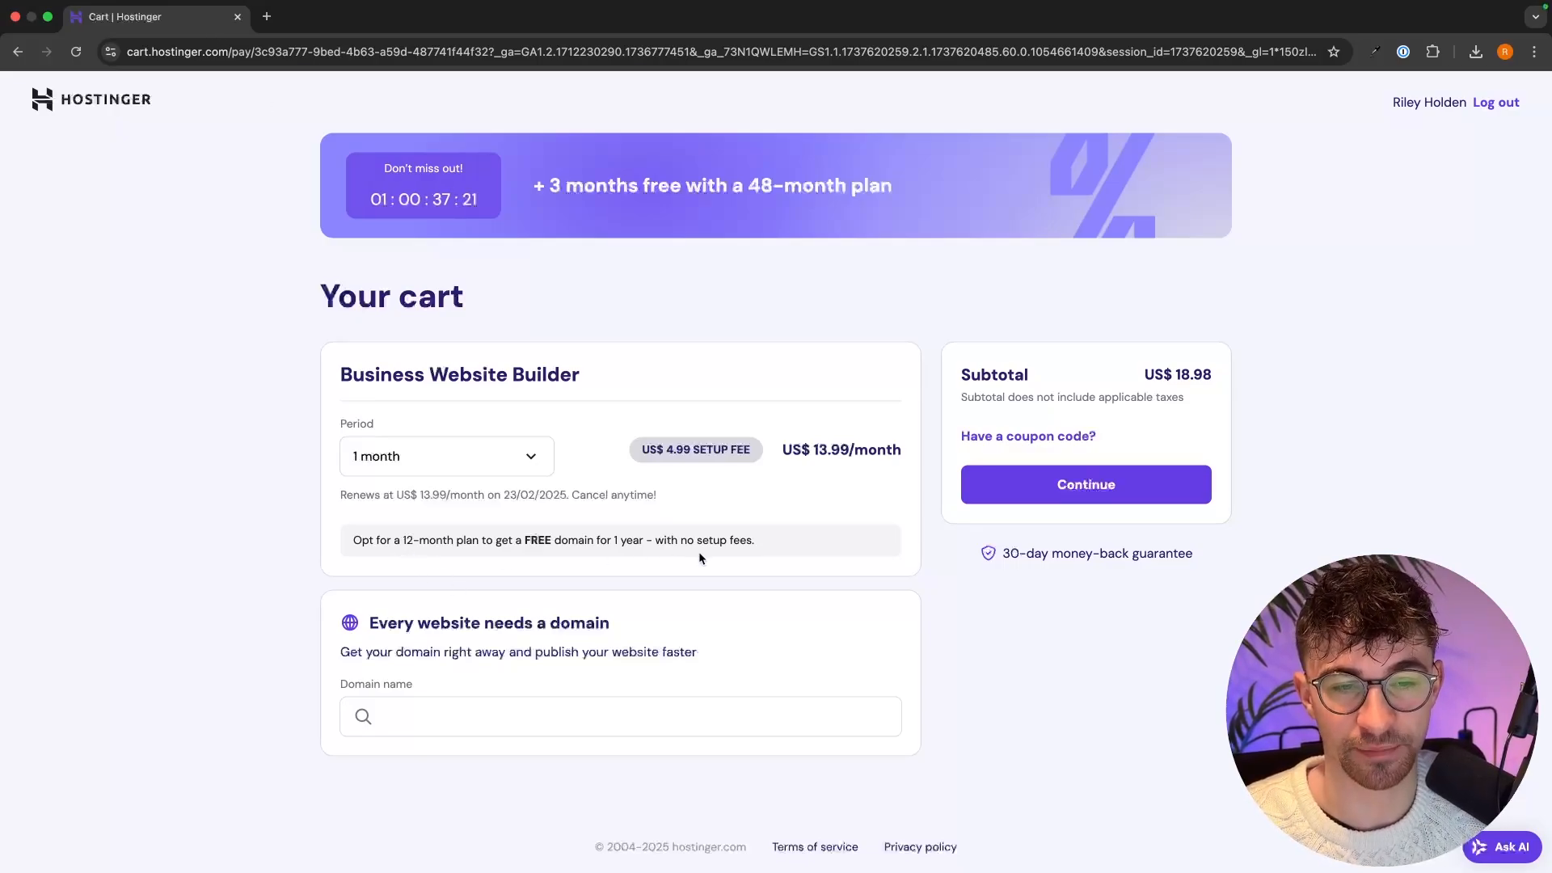
left_click_drag(755, 547, 383, 545)
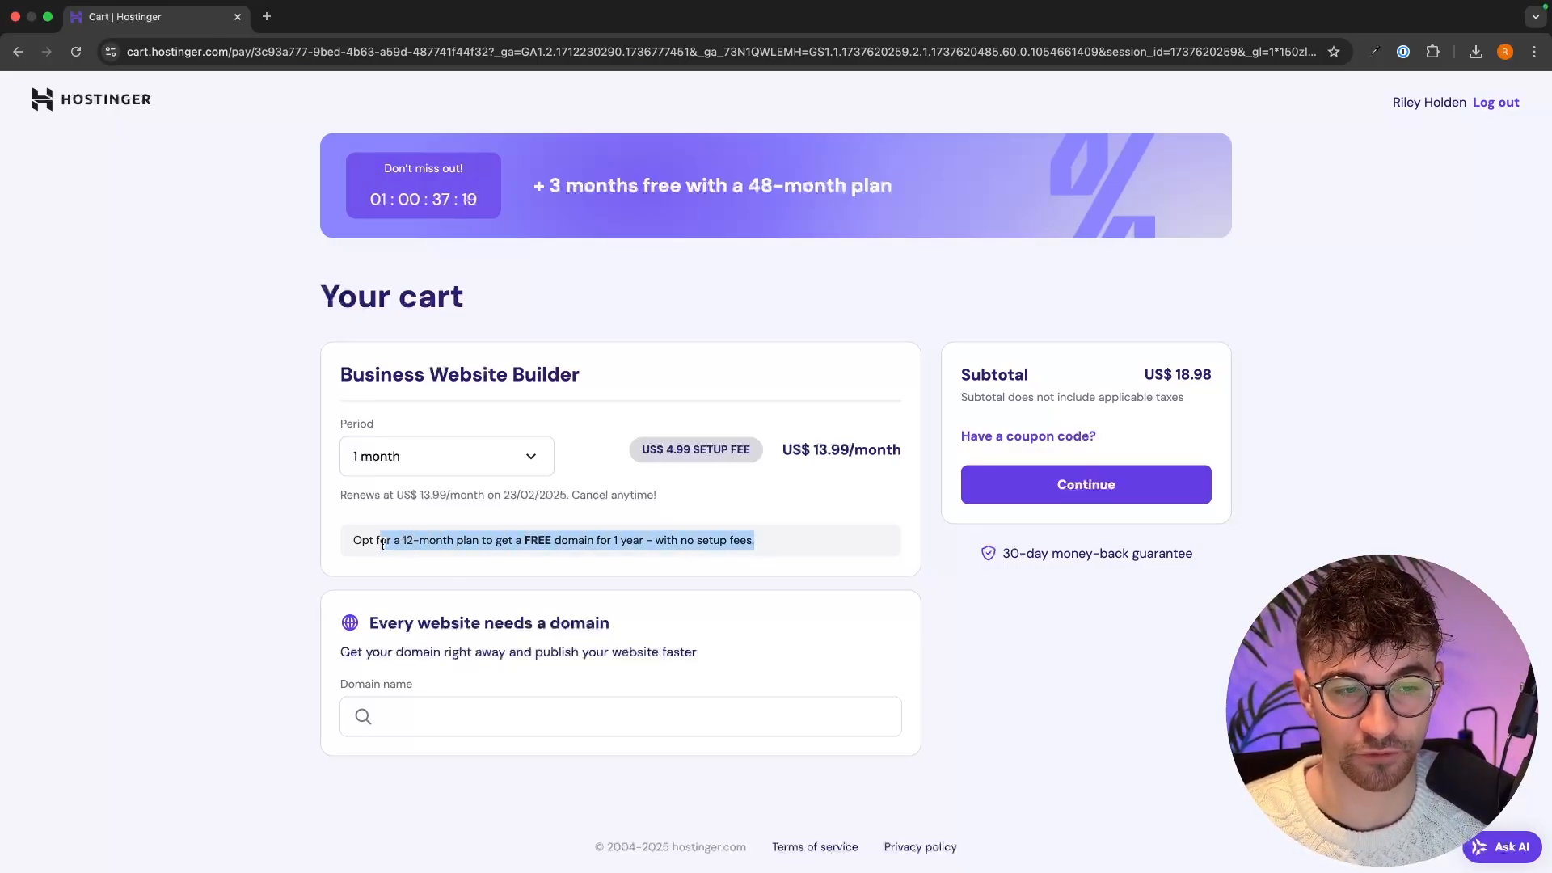
left_click(489, 572)
Set the plan's billing period to 12 months and check the free domain offer included with the order.
left_click(506, 453)
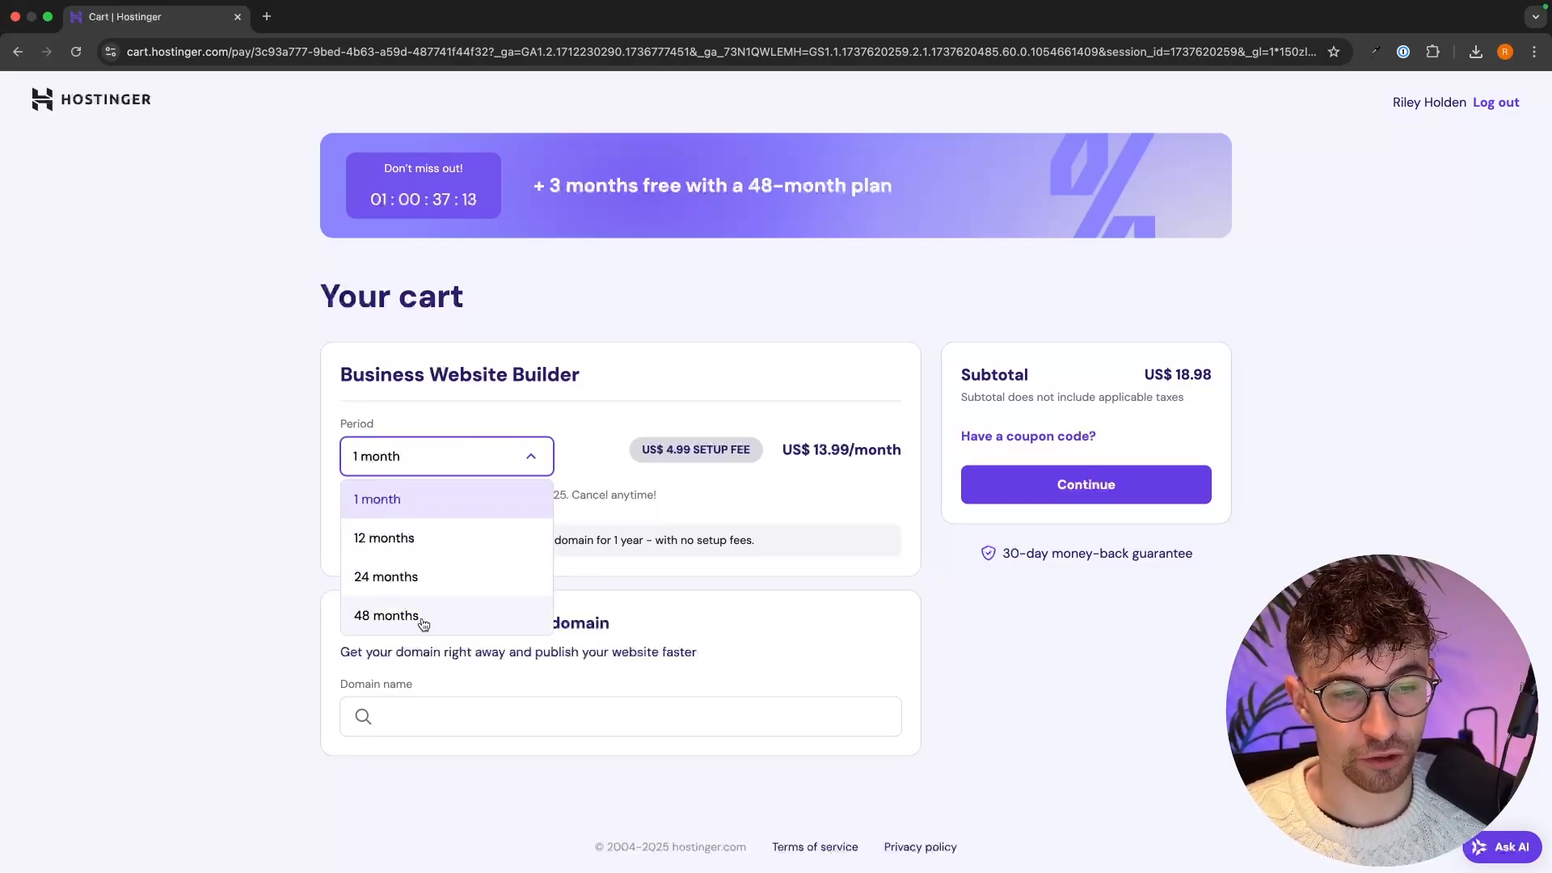
left_click(426, 539)
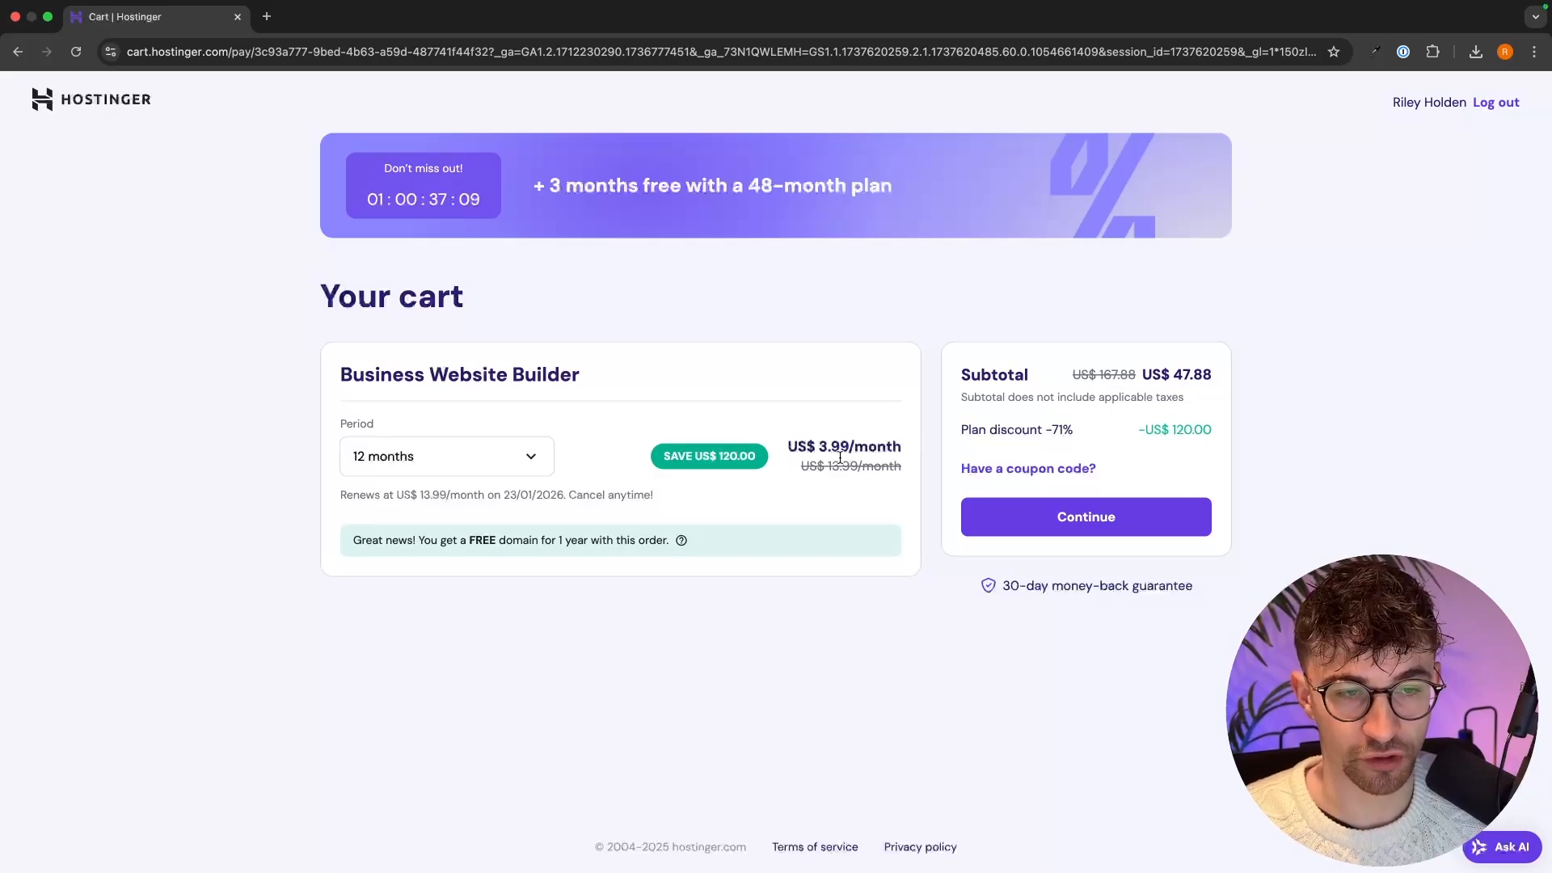
left_click_drag(349, 540, 708, 543)
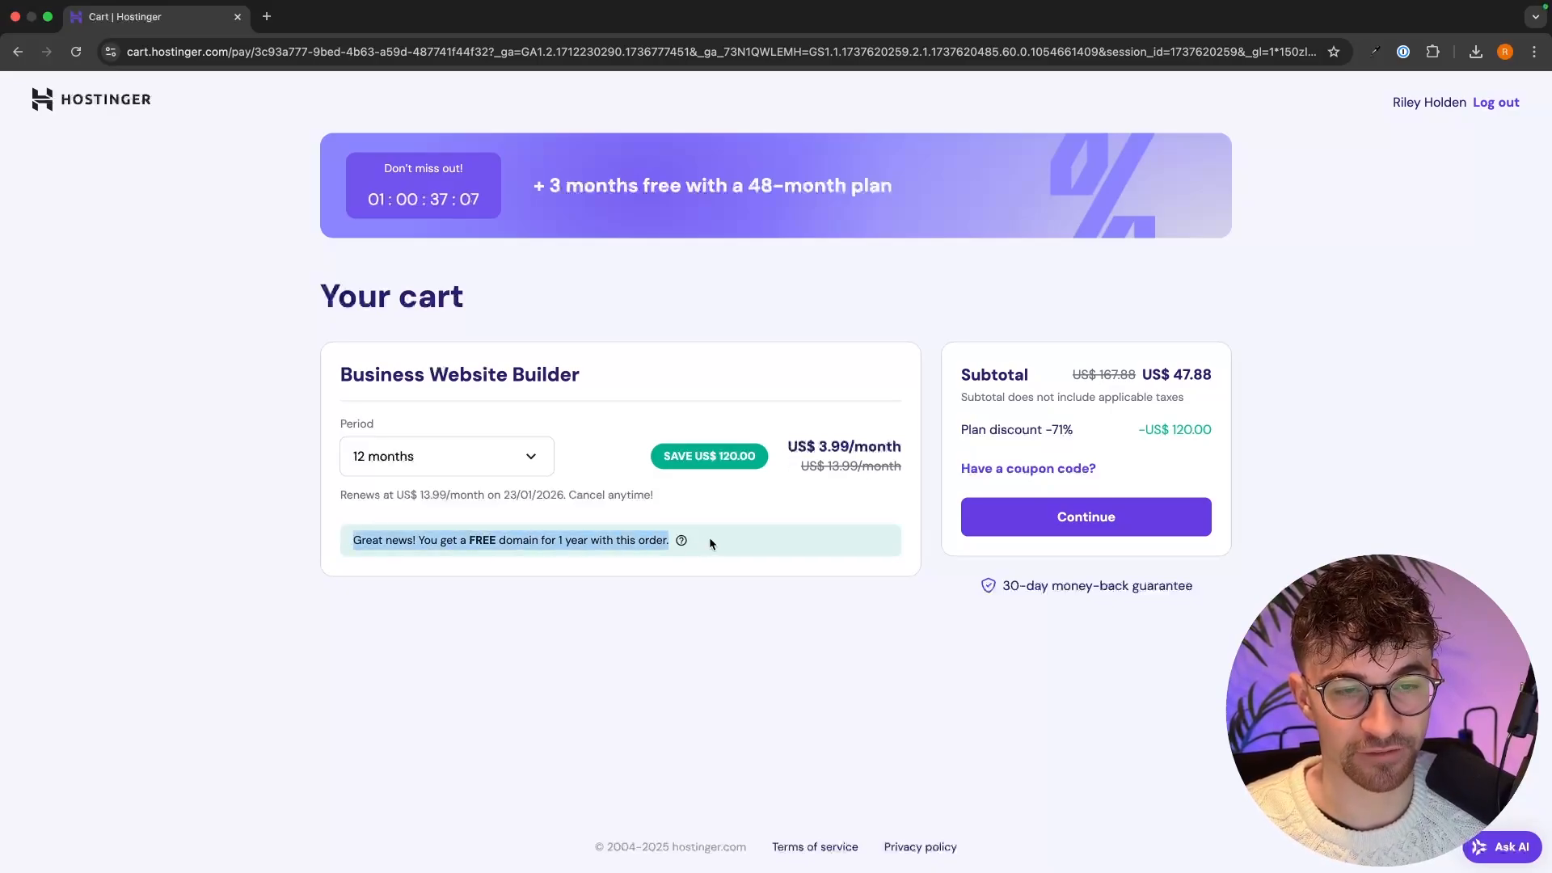
left_click(709, 542)
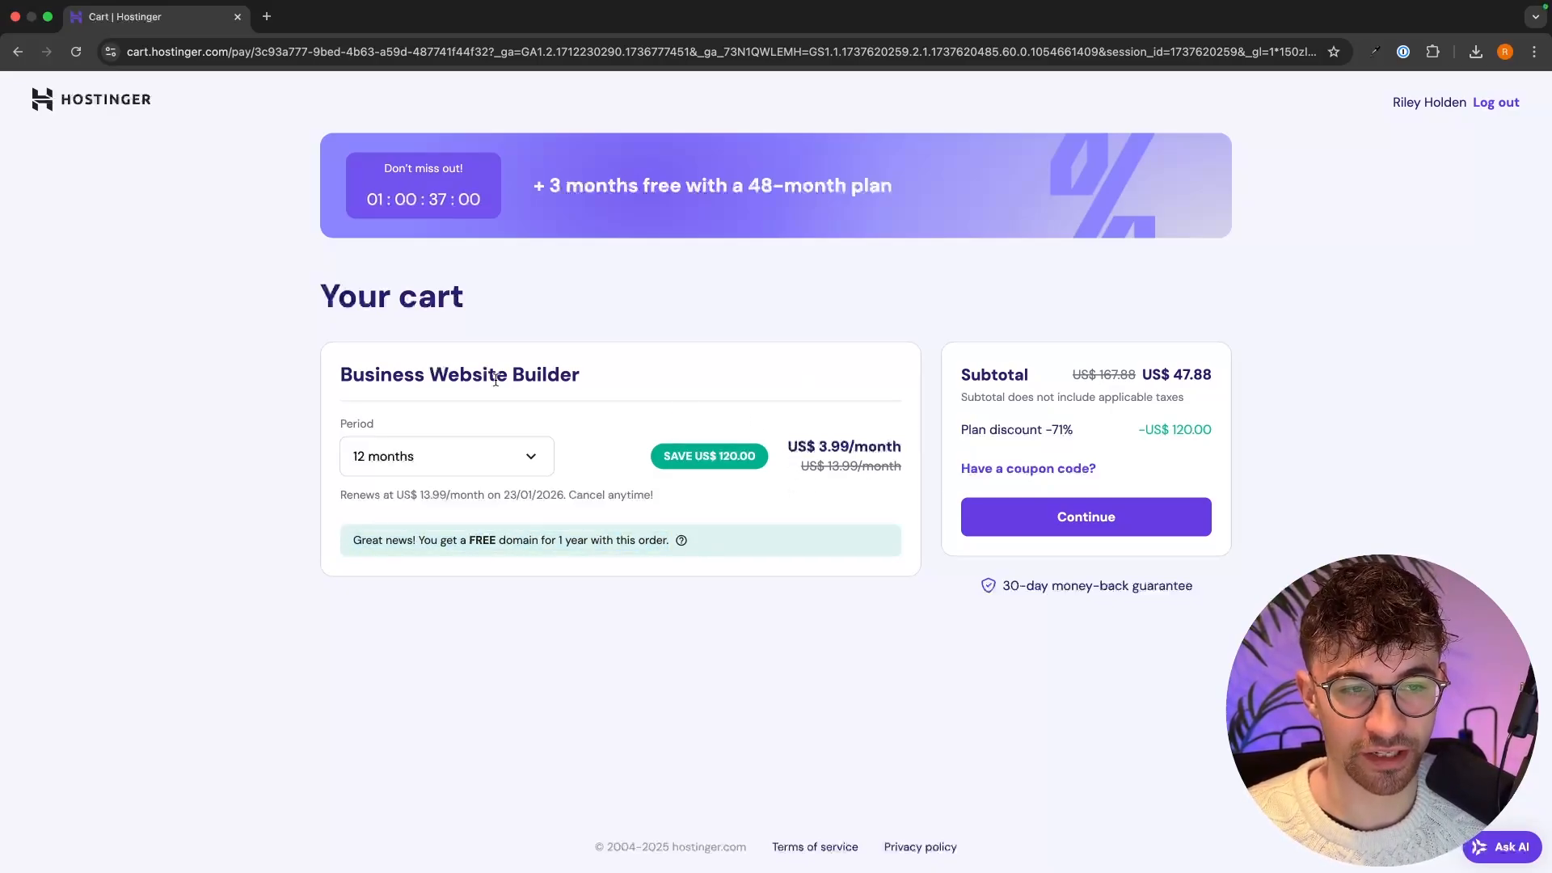
Examine the monthly price and the cart subtotal for the 12-month period.
left_click(420, 458)
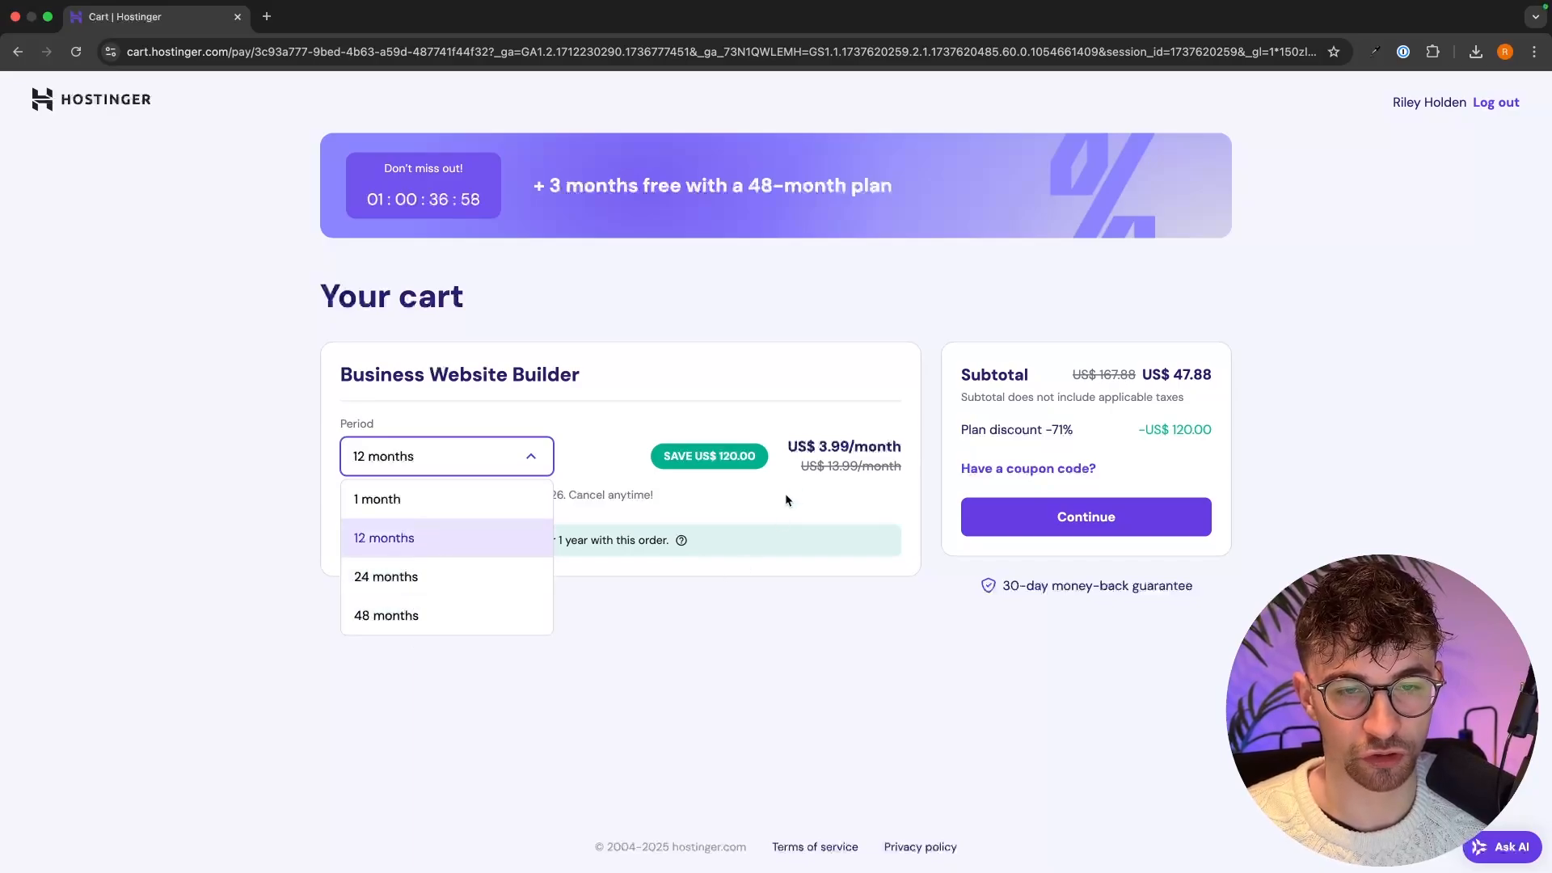
left_click(775, 428)
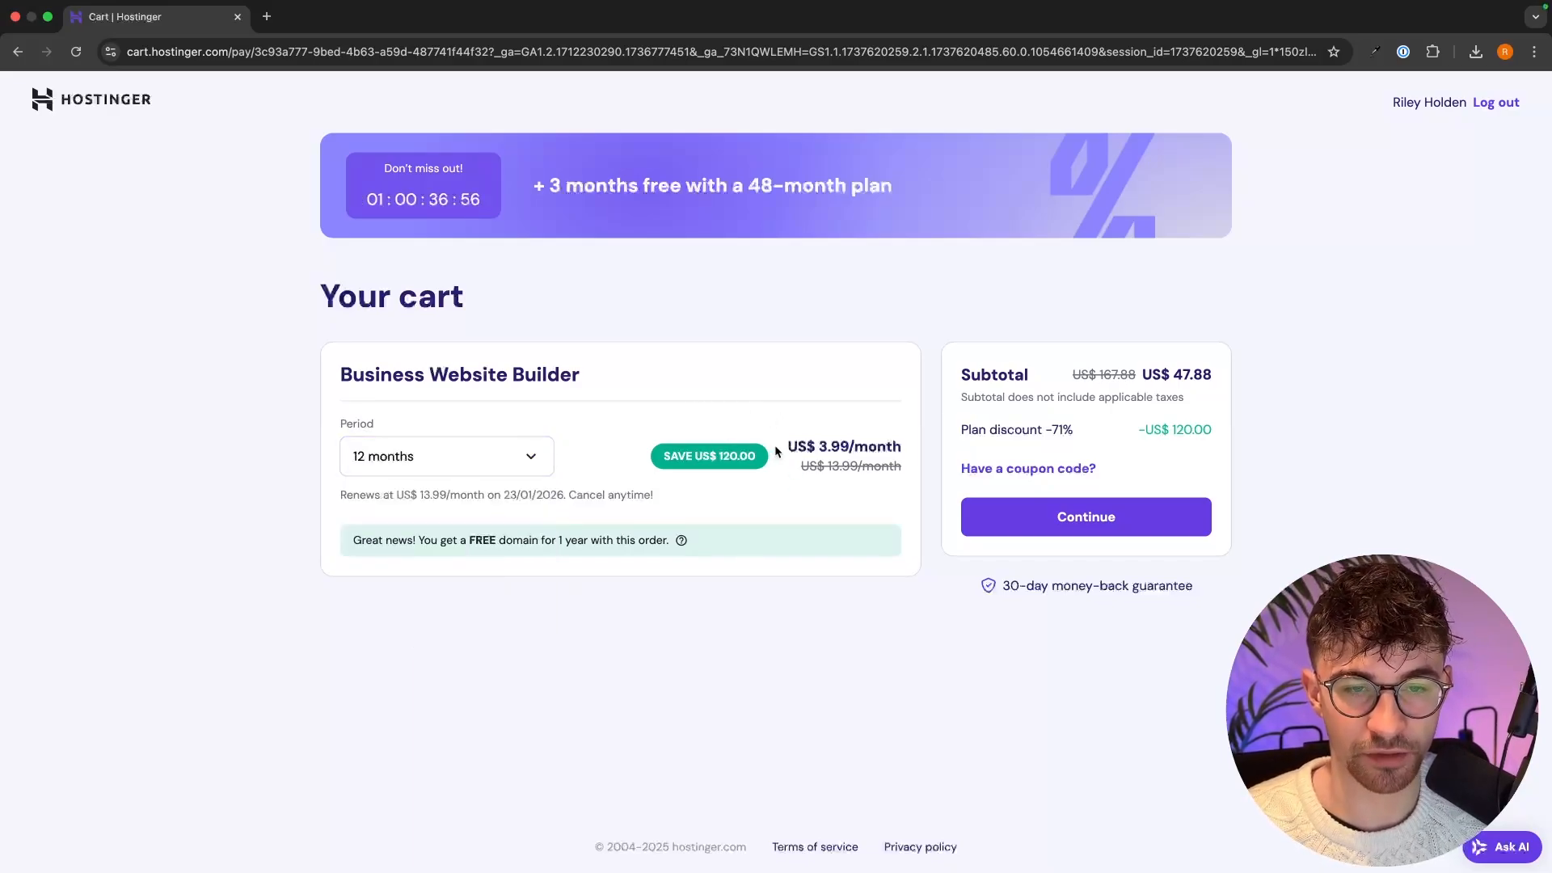
left_click_drag(780, 447, 882, 449)
left_click(913, 438)
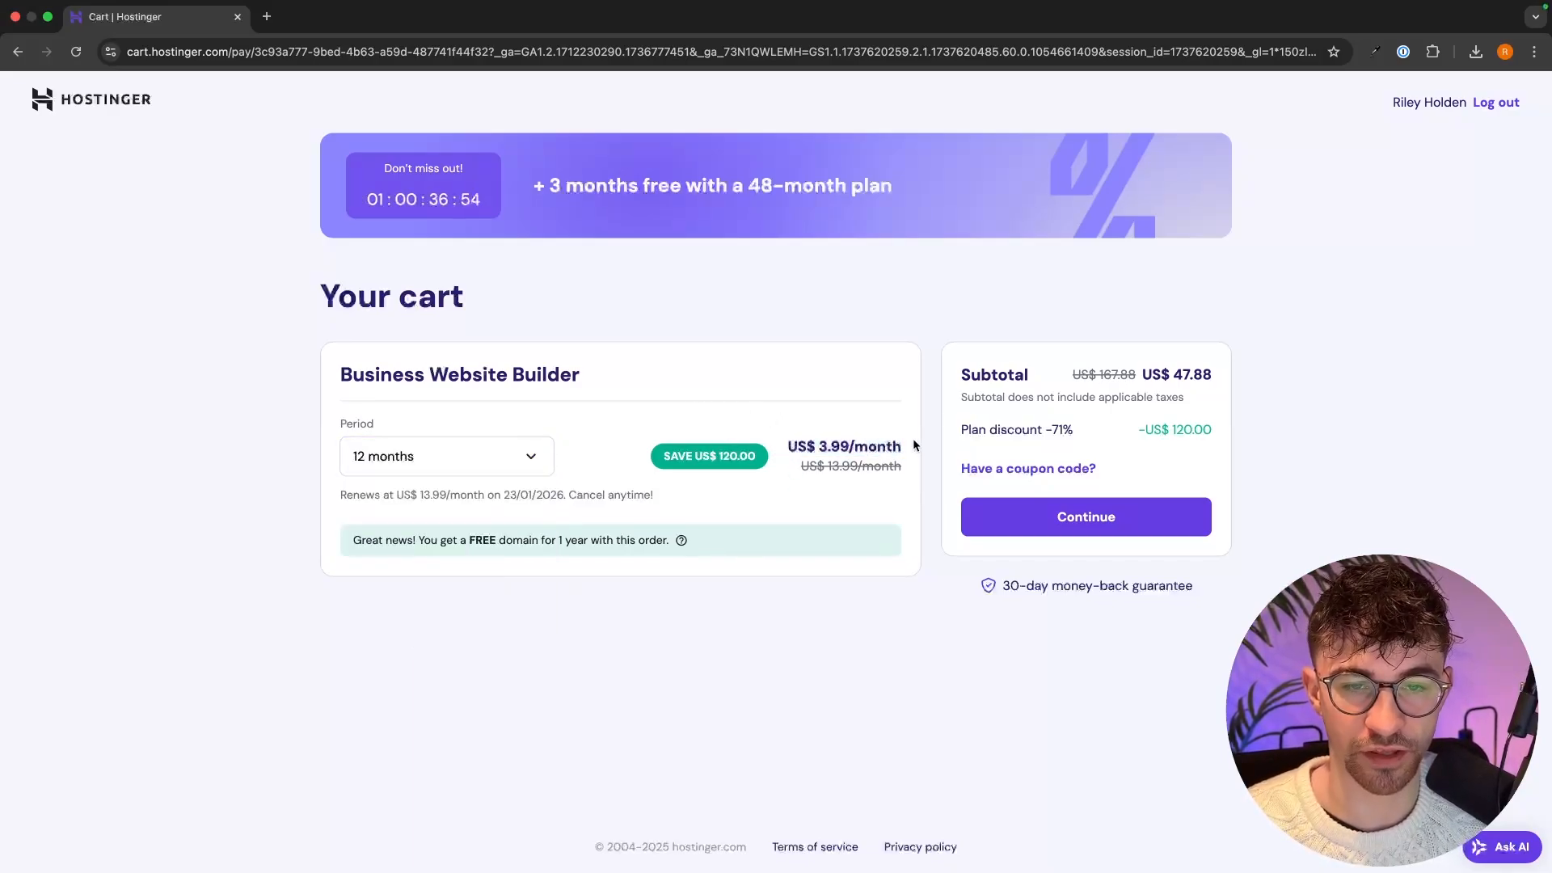
left_click_drag(960, 373, 1210, 374)
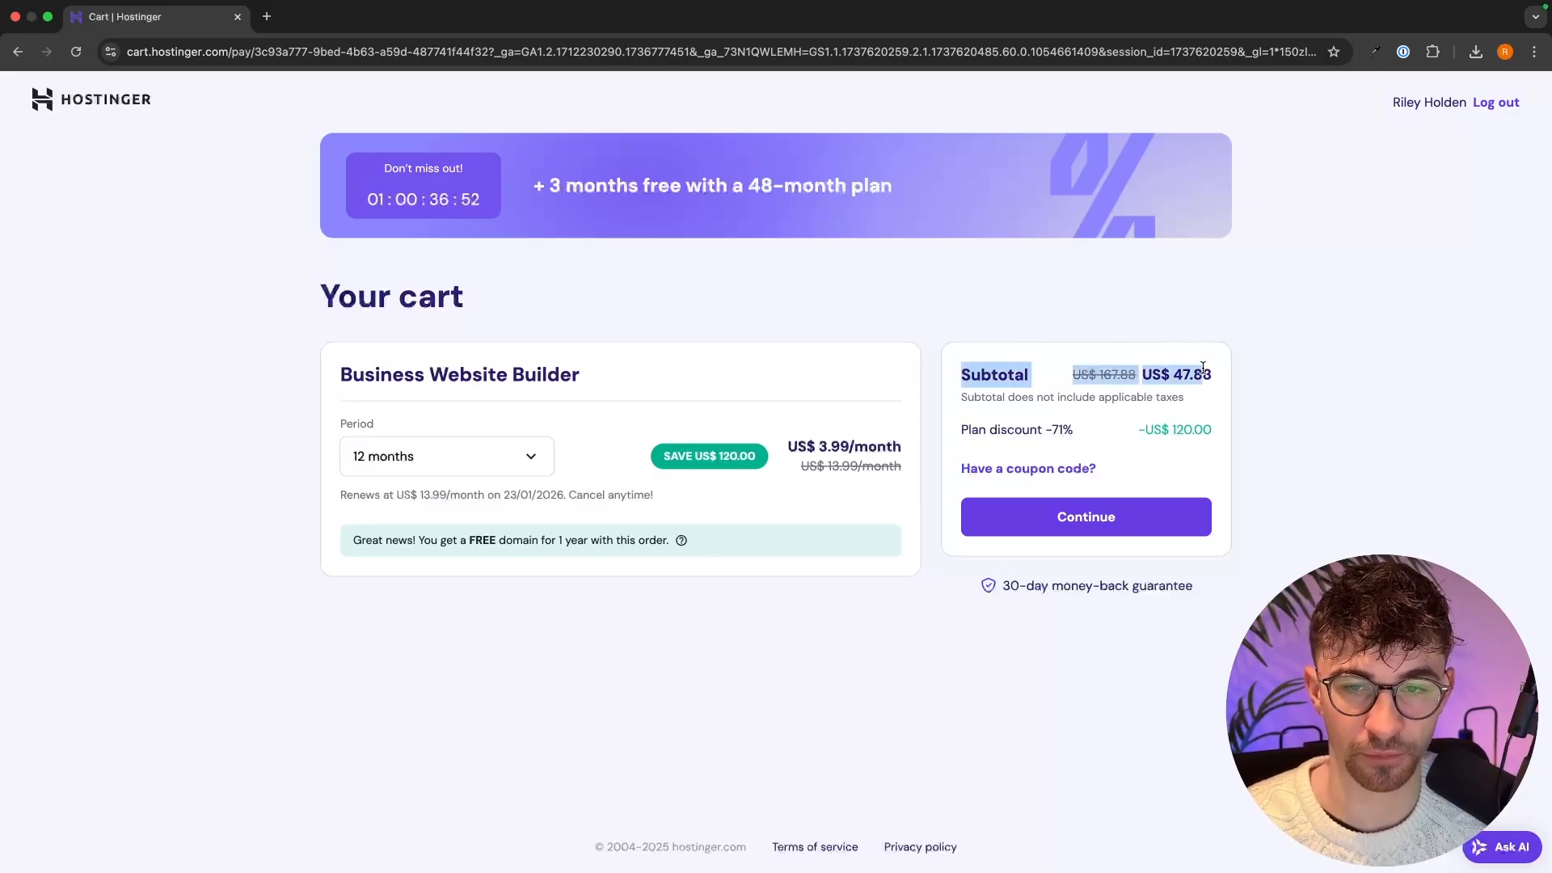
left_click(1072, 274)
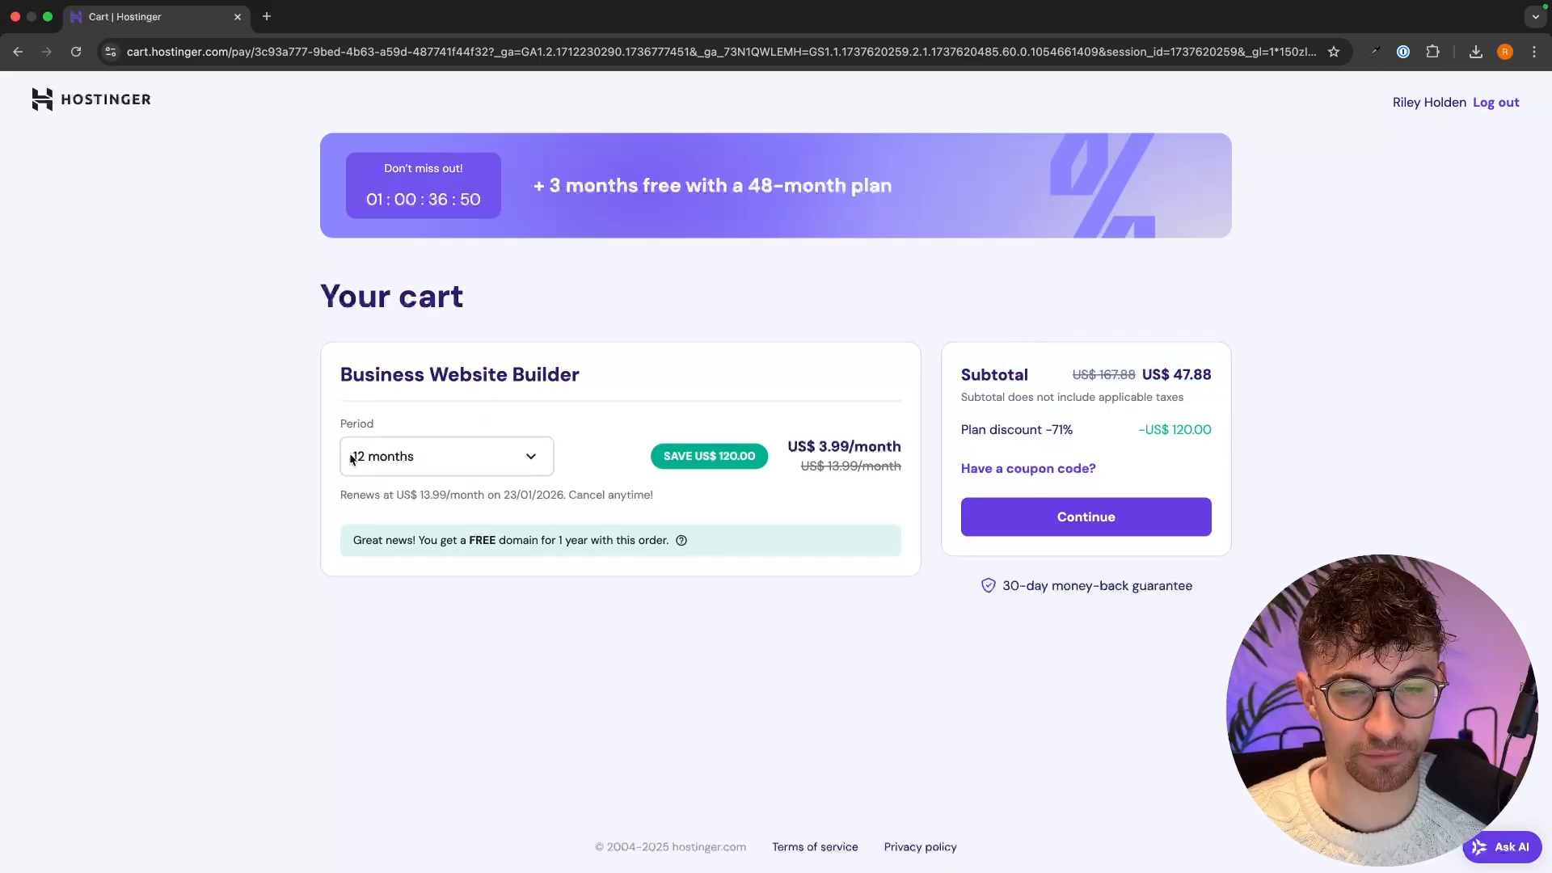
left_click_drag(961, 368, 1209, 366)
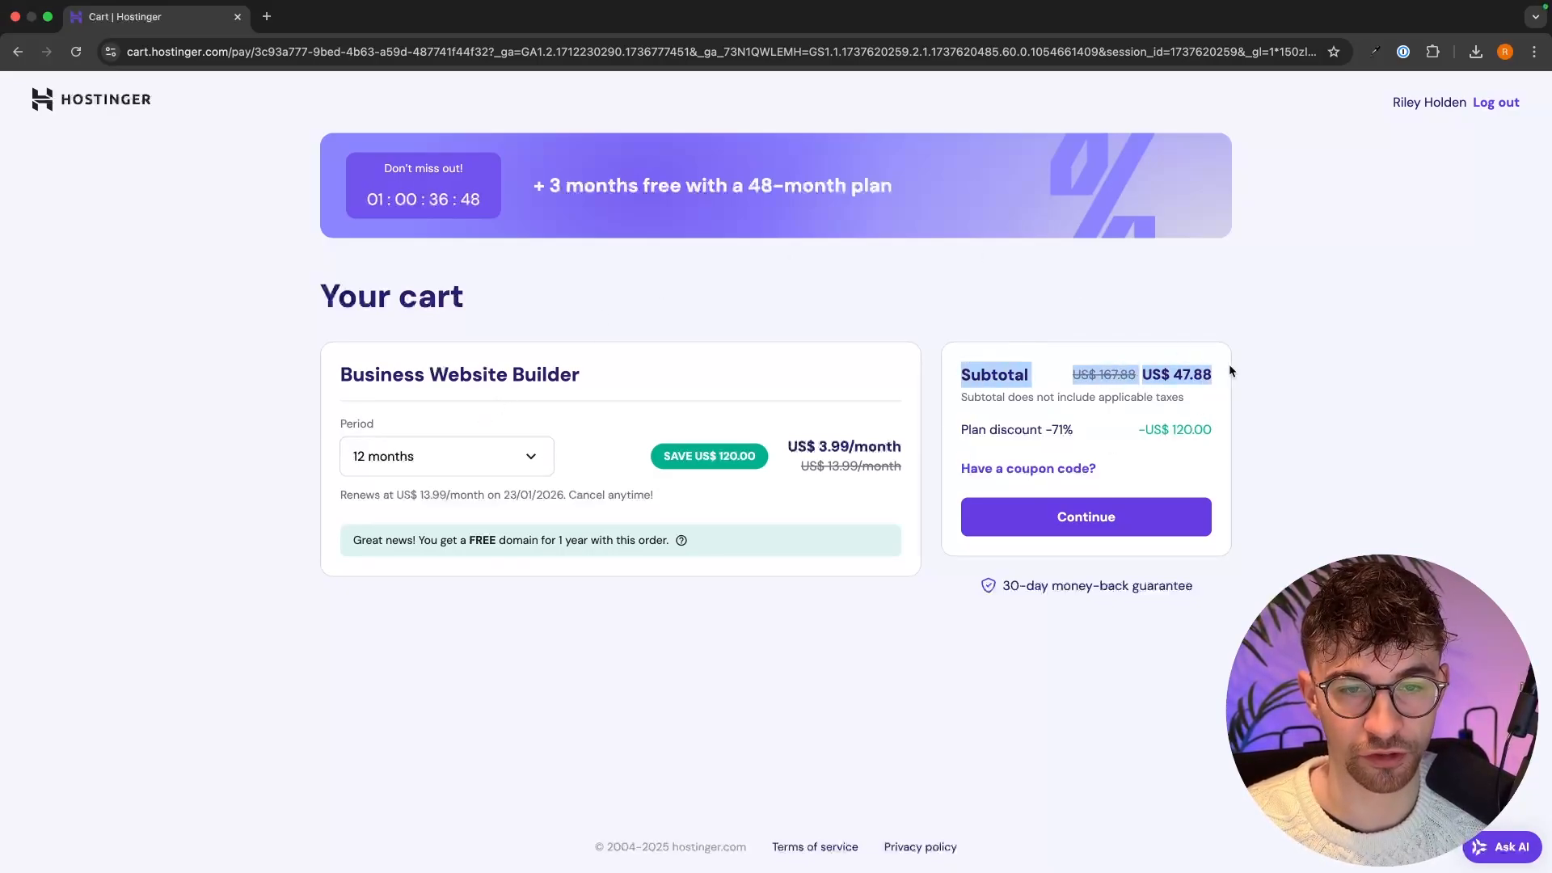
left_click_drag(777, 441, 932, 443)
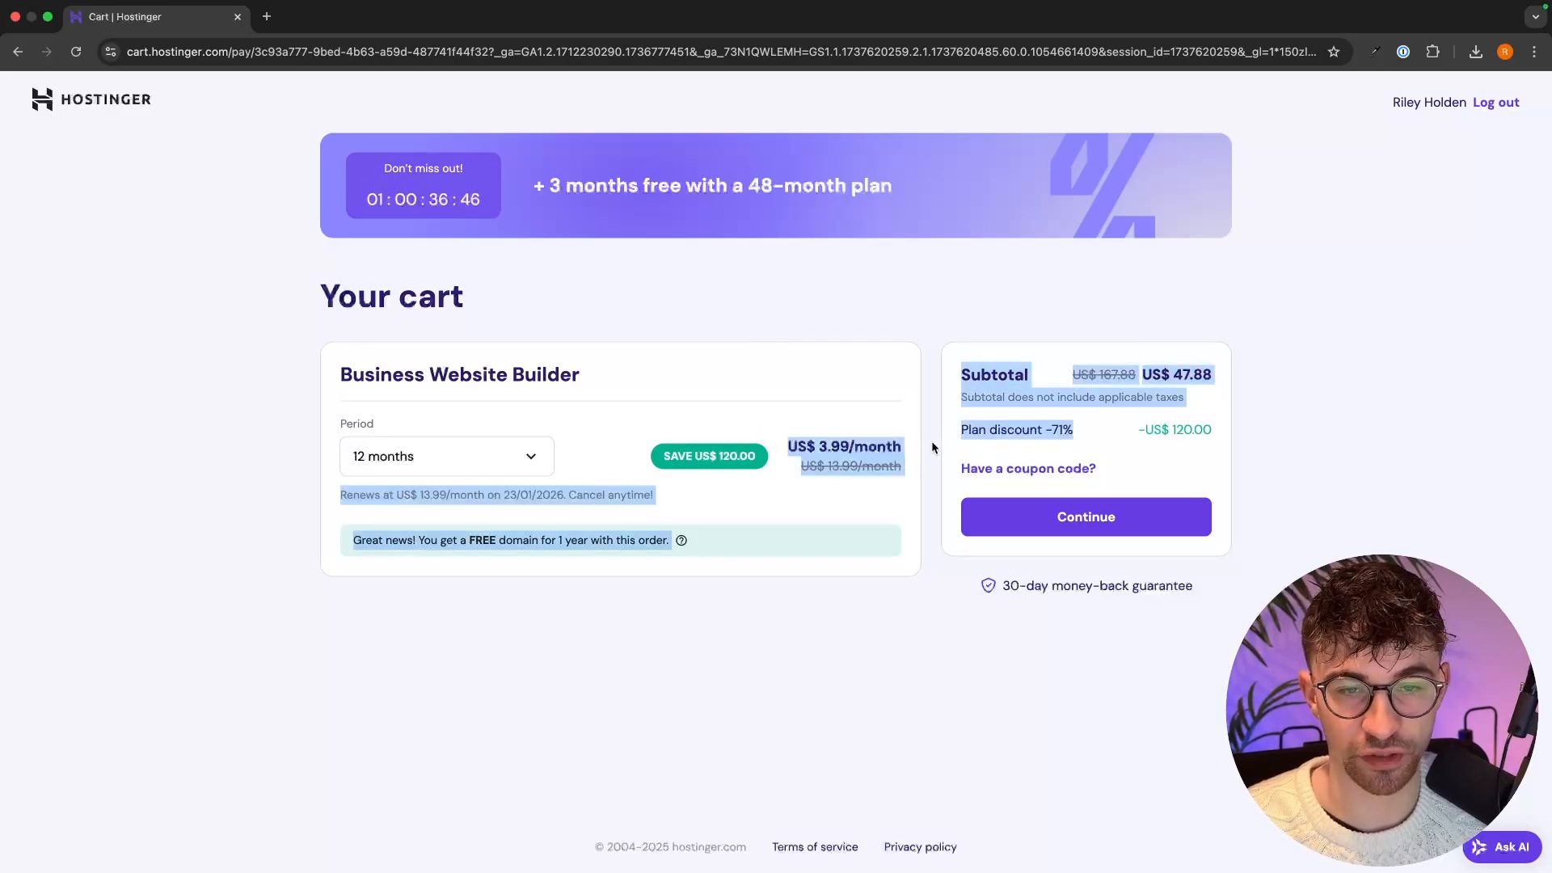
left_click(932, 446)
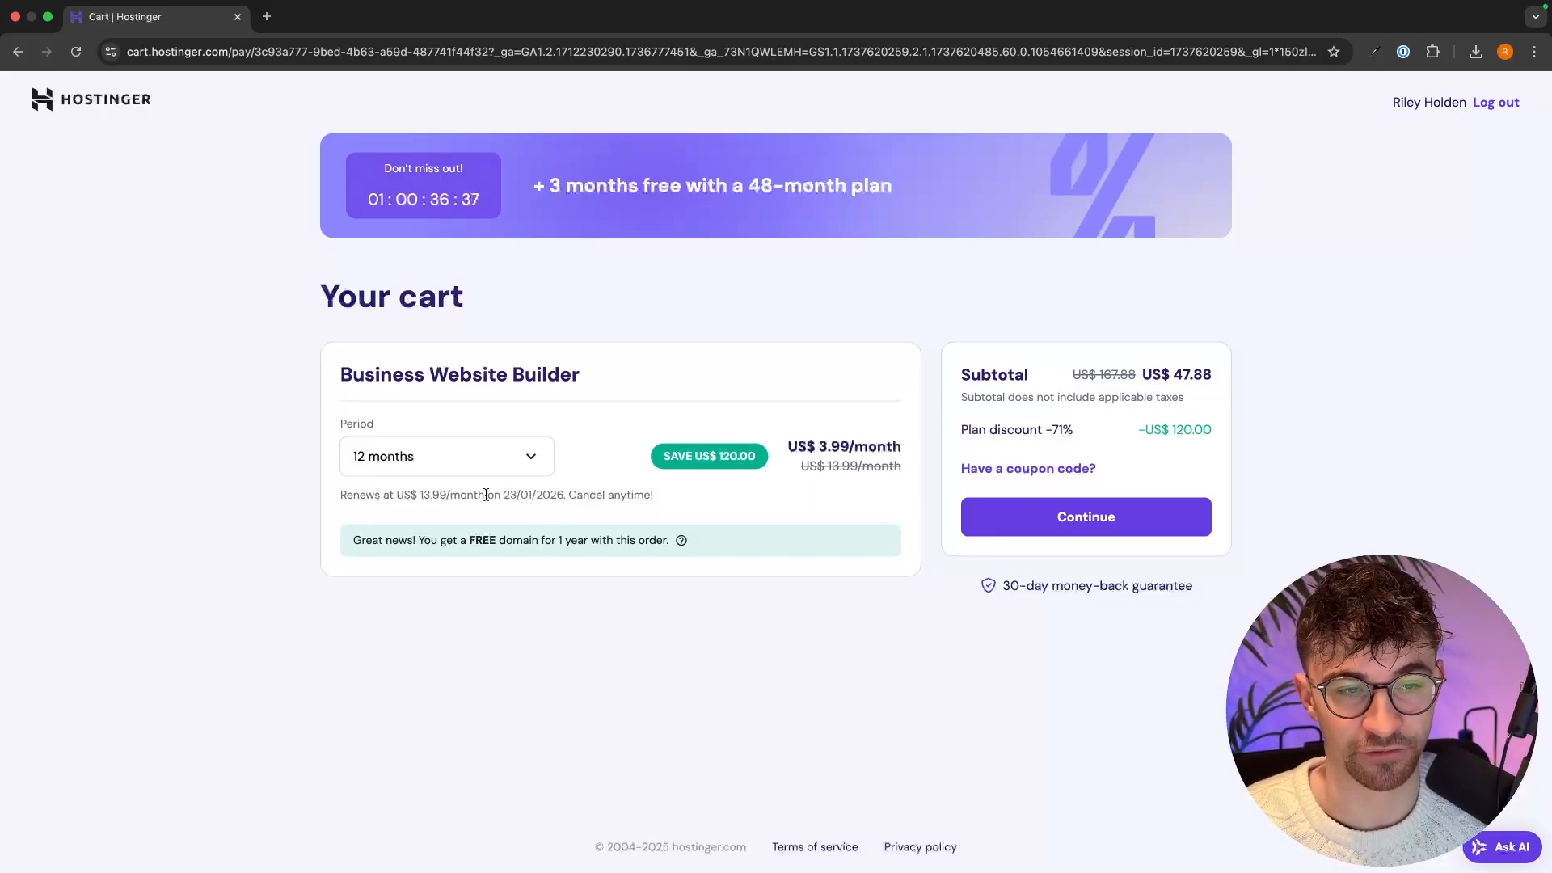
Read the renewal price and renewal date of the 12-month plan.
left_click_drag(338, 493, 691, 508)
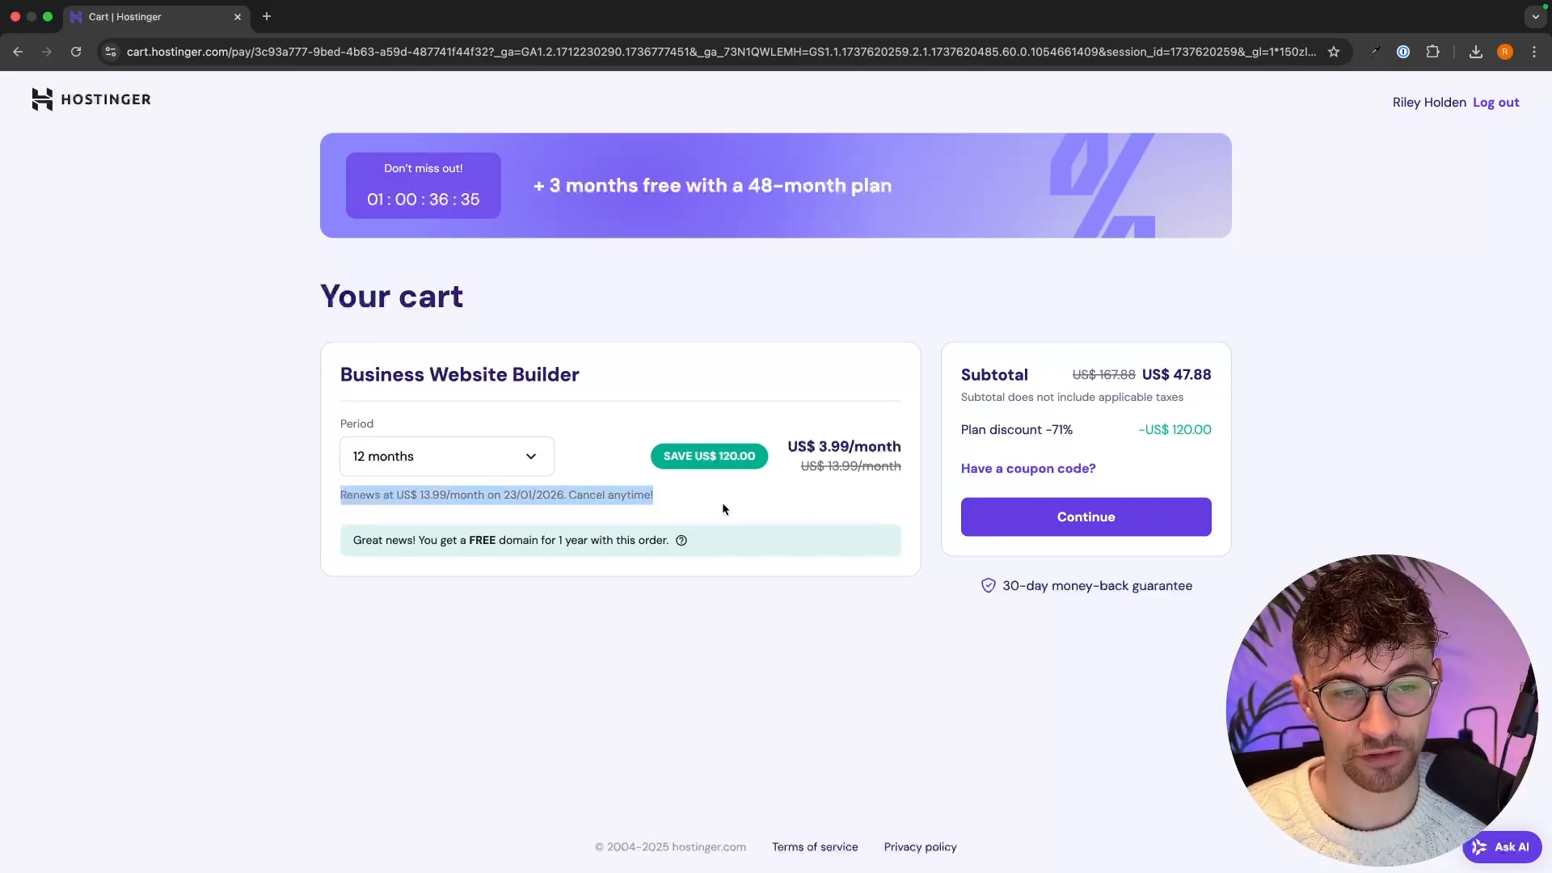
left_click(723, 508)
left_click_drag(406, 495, 516, 495)
left_click(489, 495)
left_click(517, 495)
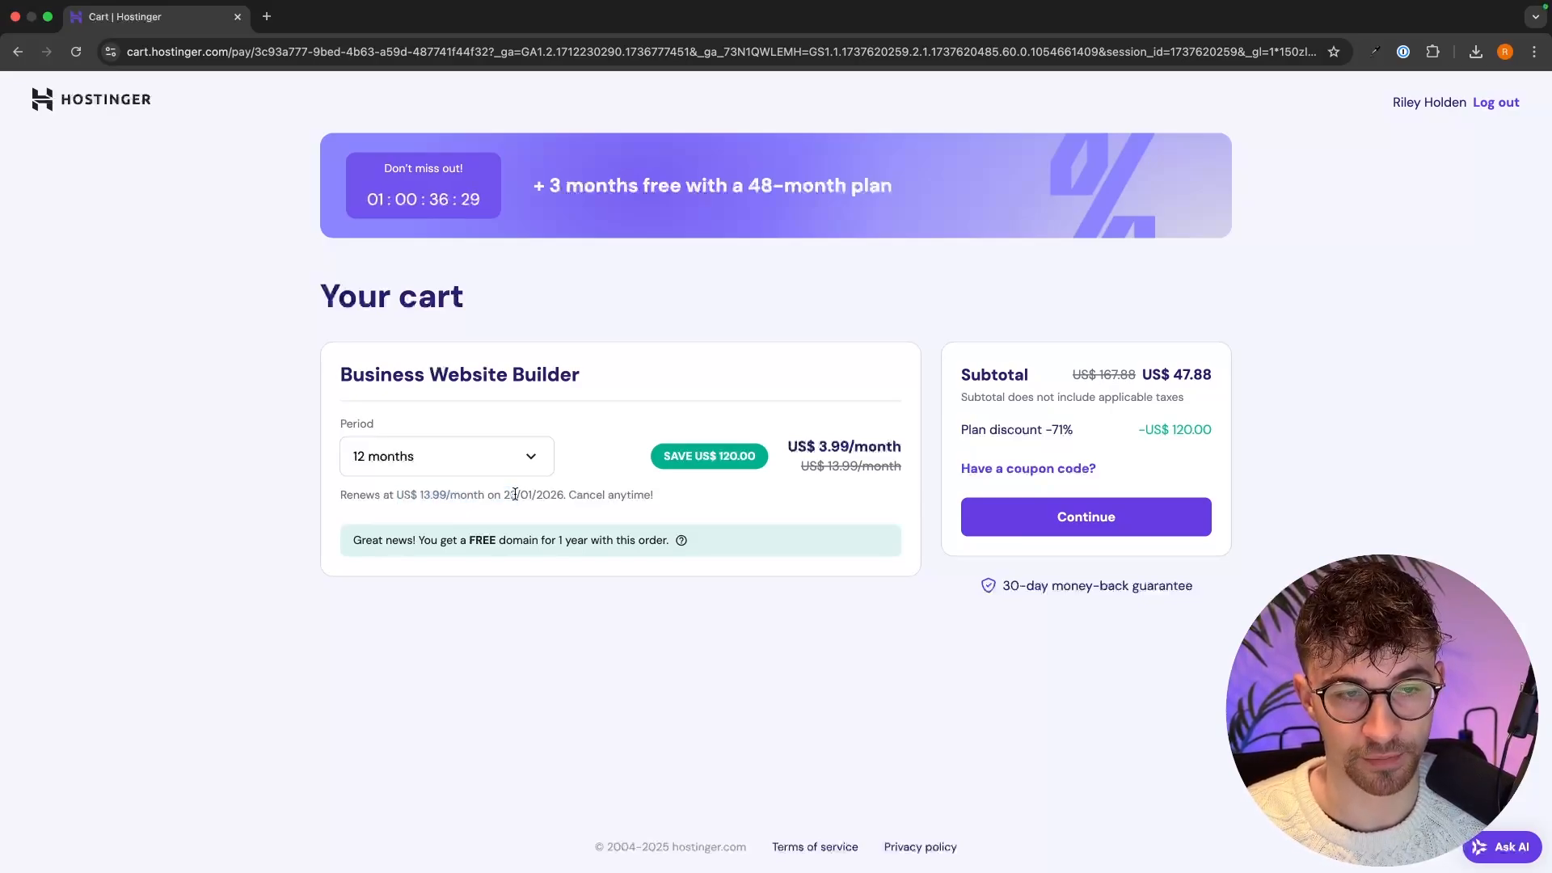
Set the plan's billing period to 24 months and review its subtotal, monthly price and renewal terms.
left_click(521, 465)
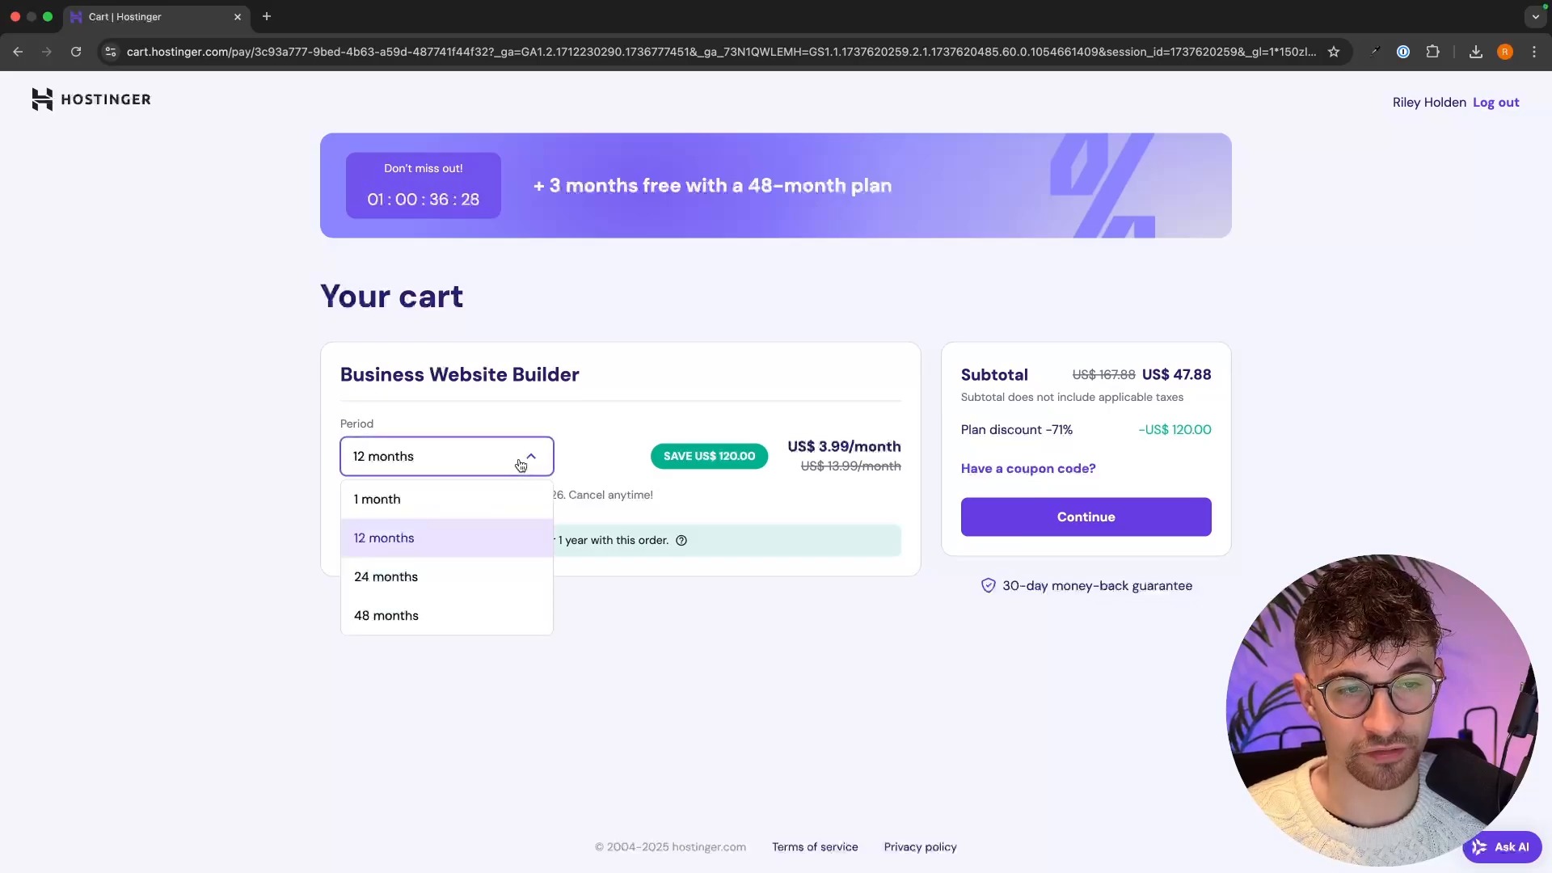
left_click(398, 573)
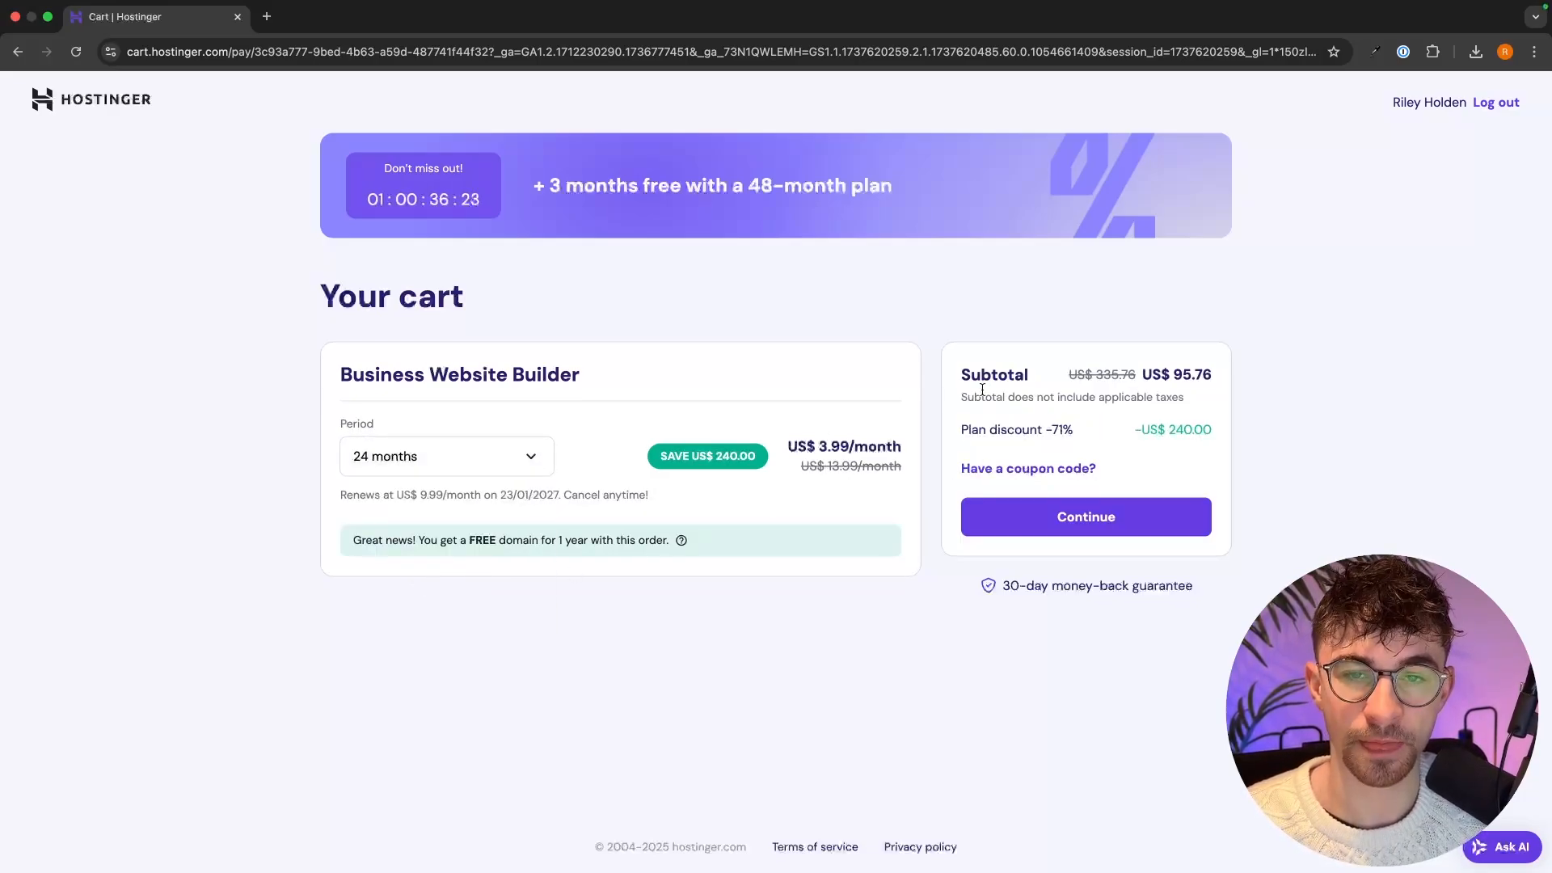
left_click_drag(961, 375, 1210, 380)
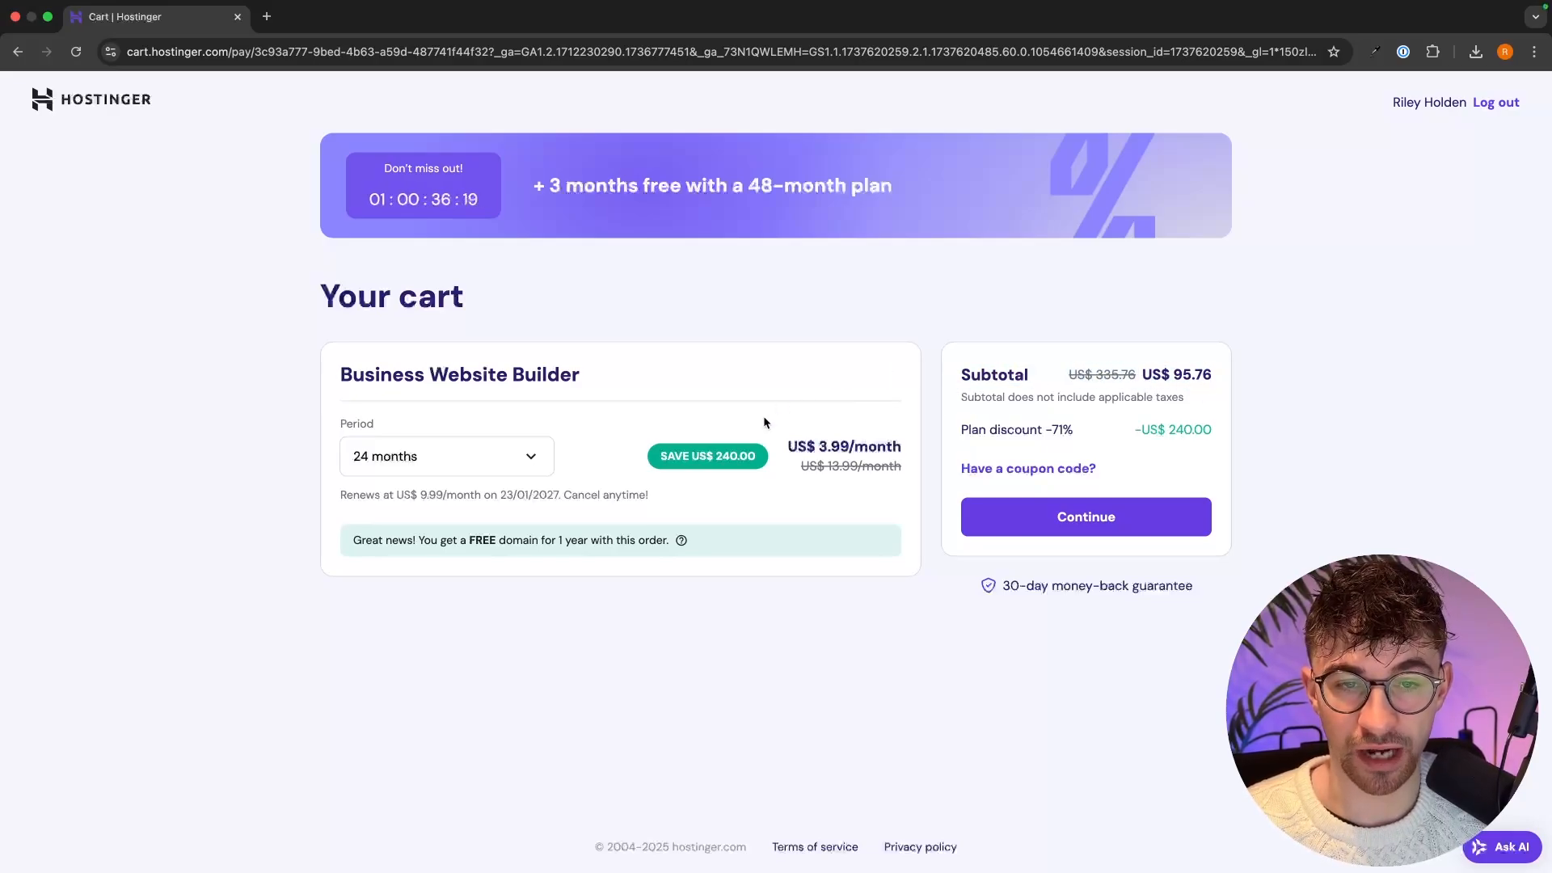
left_click_drag(783, 442, 920, 441)
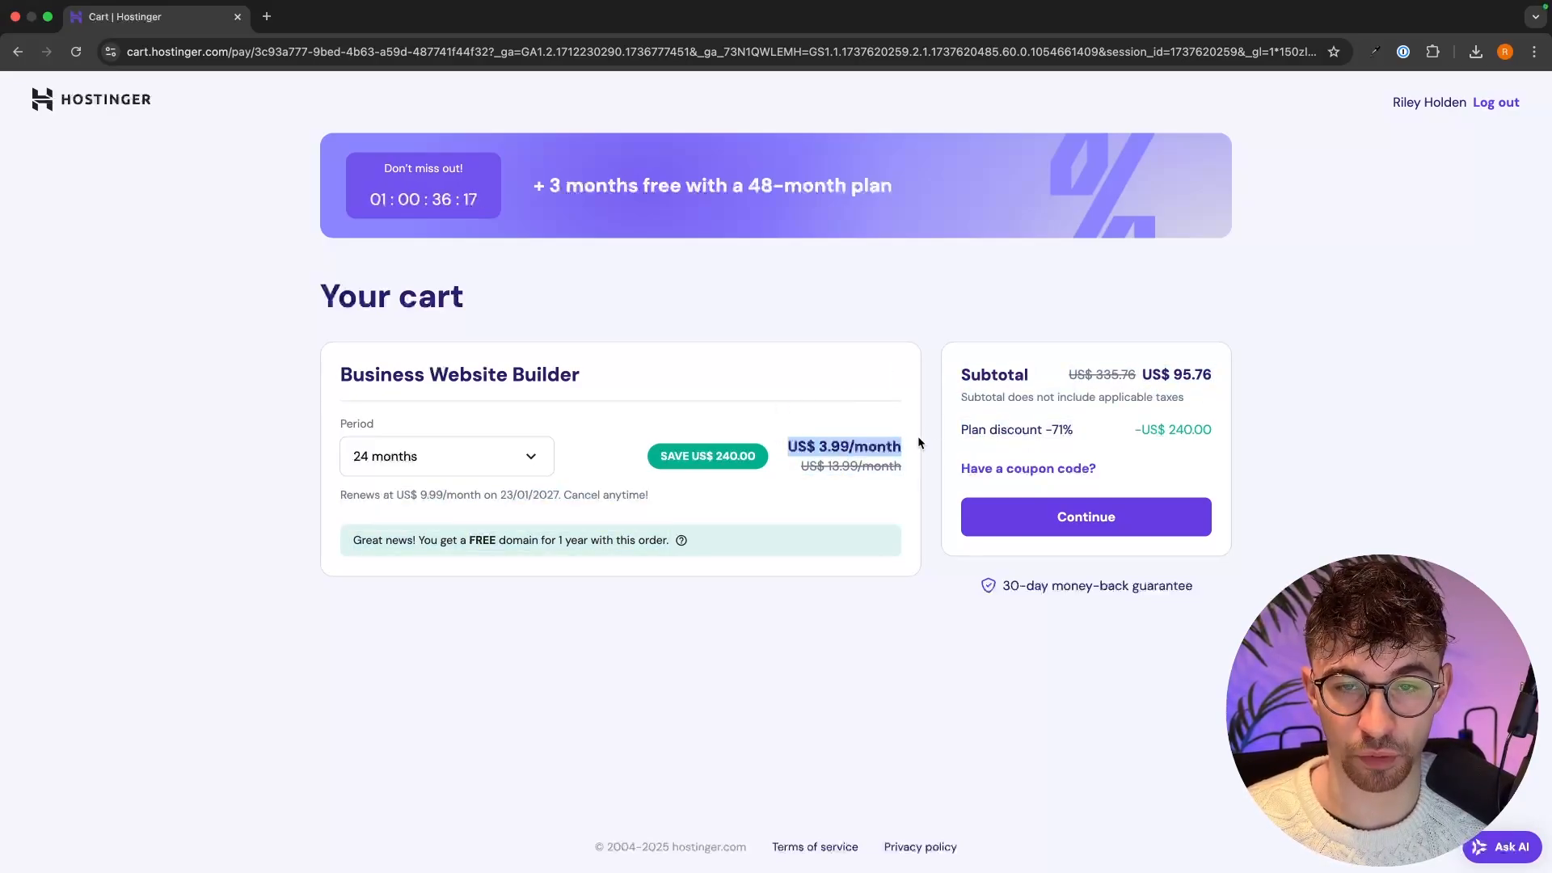
left_click(918, 441)
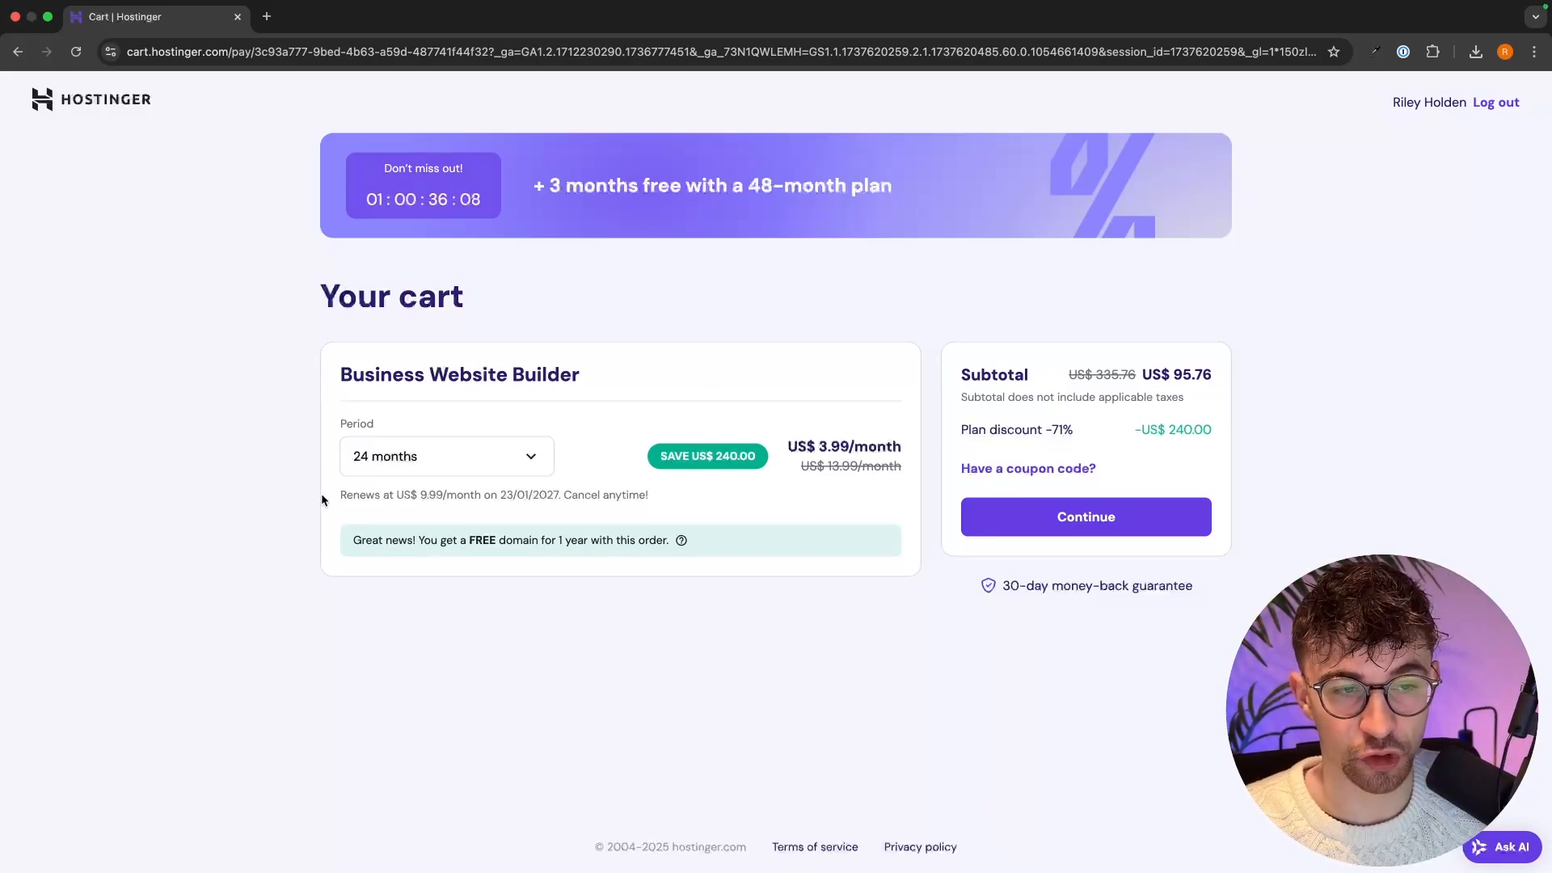
left_click_drag(328, 492, 658, 493)
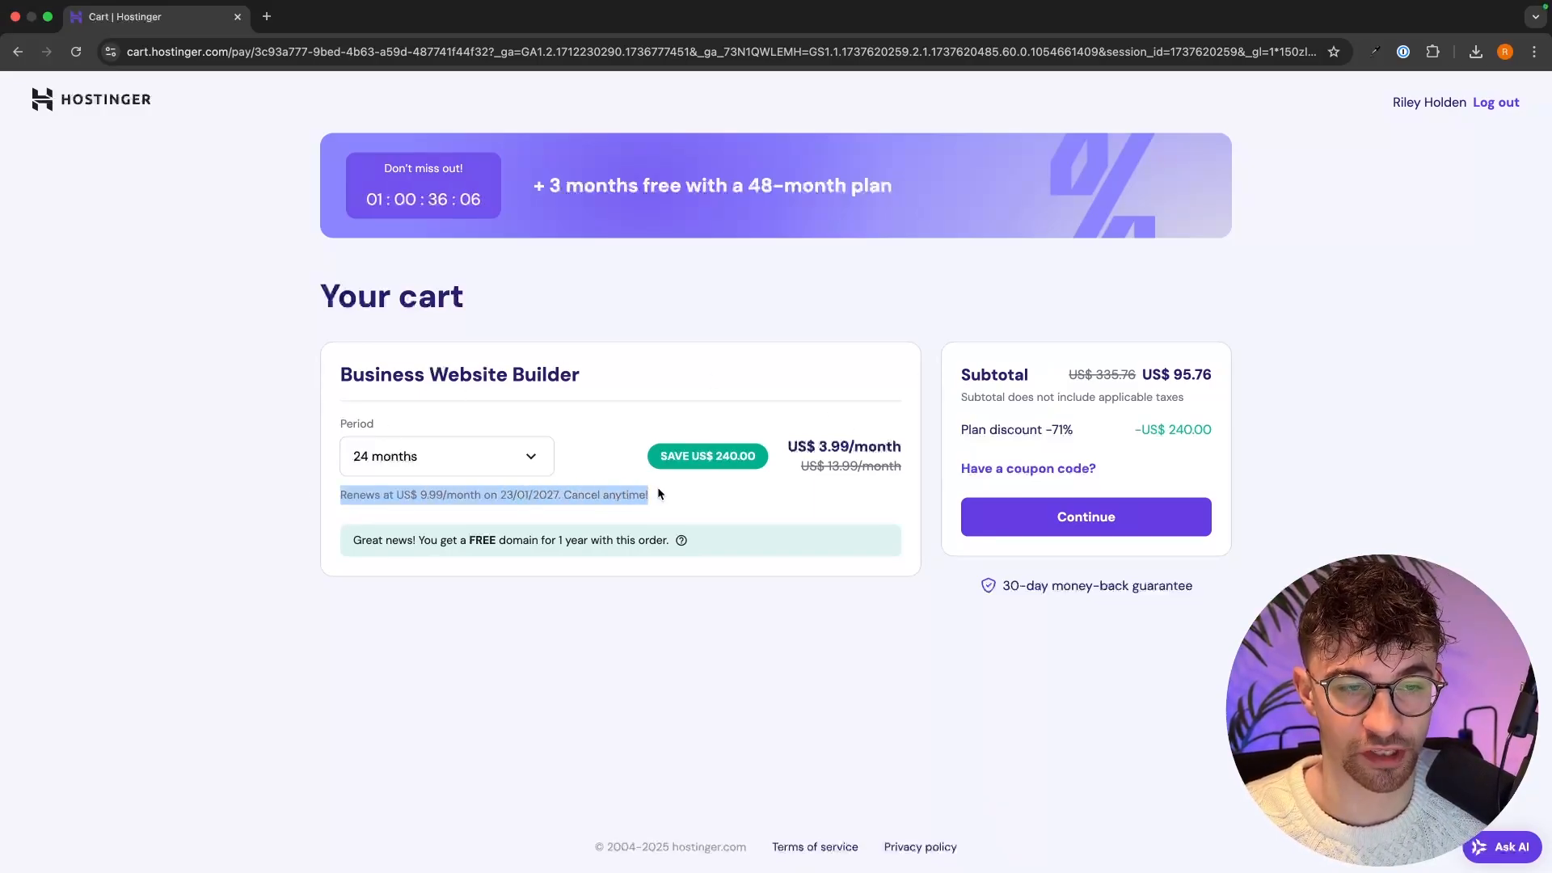
left_click(659, 493)
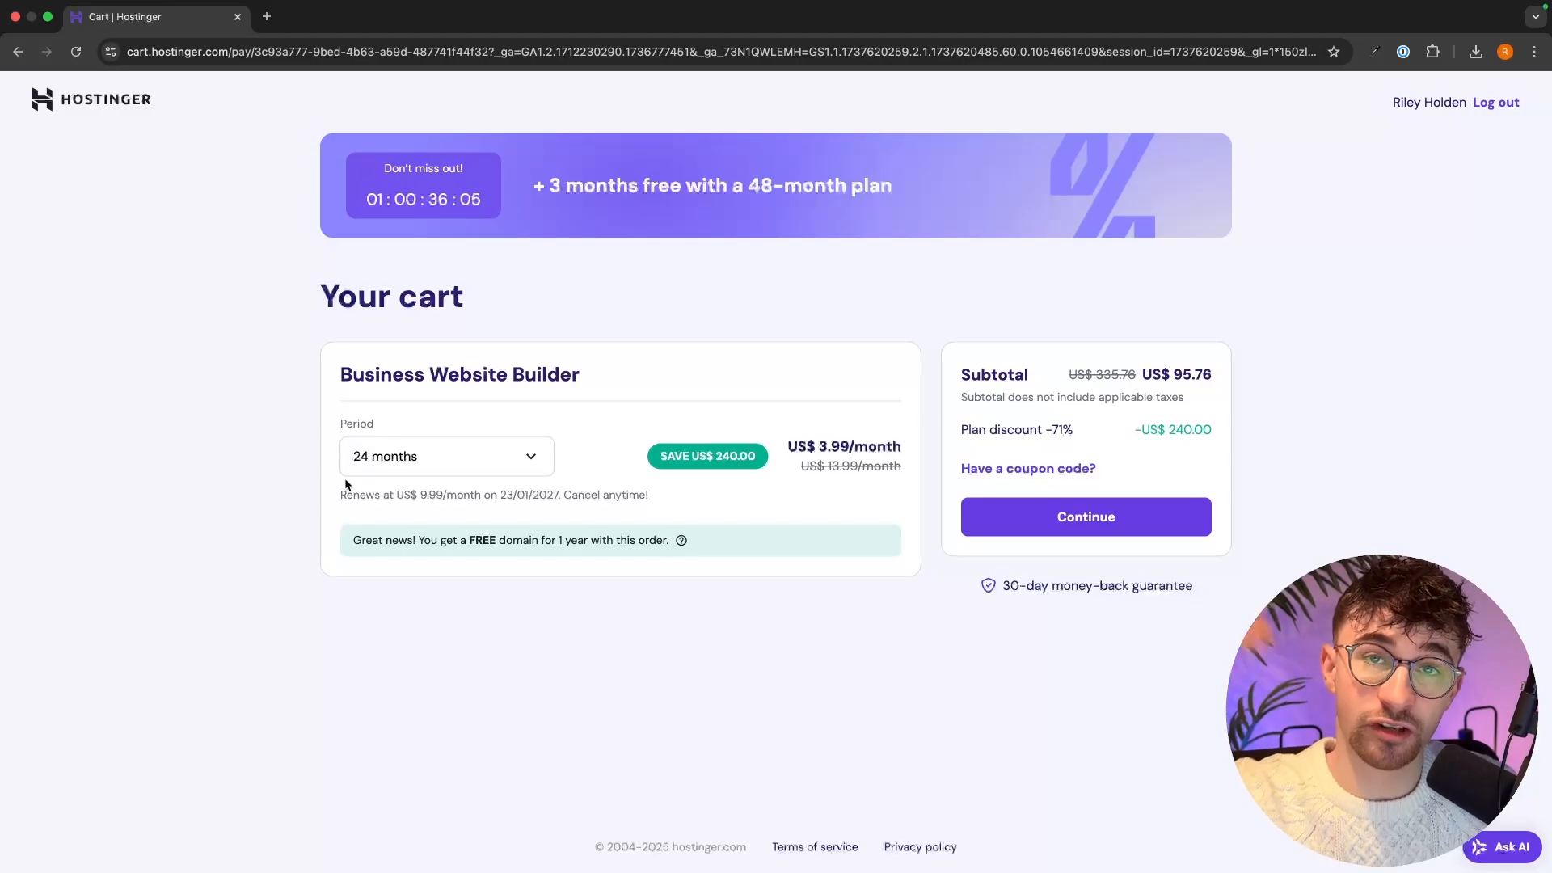
Switch the billing period back to 12 months and check its renewal price and date.
left_click(388, 457)
left_click(388, 534)
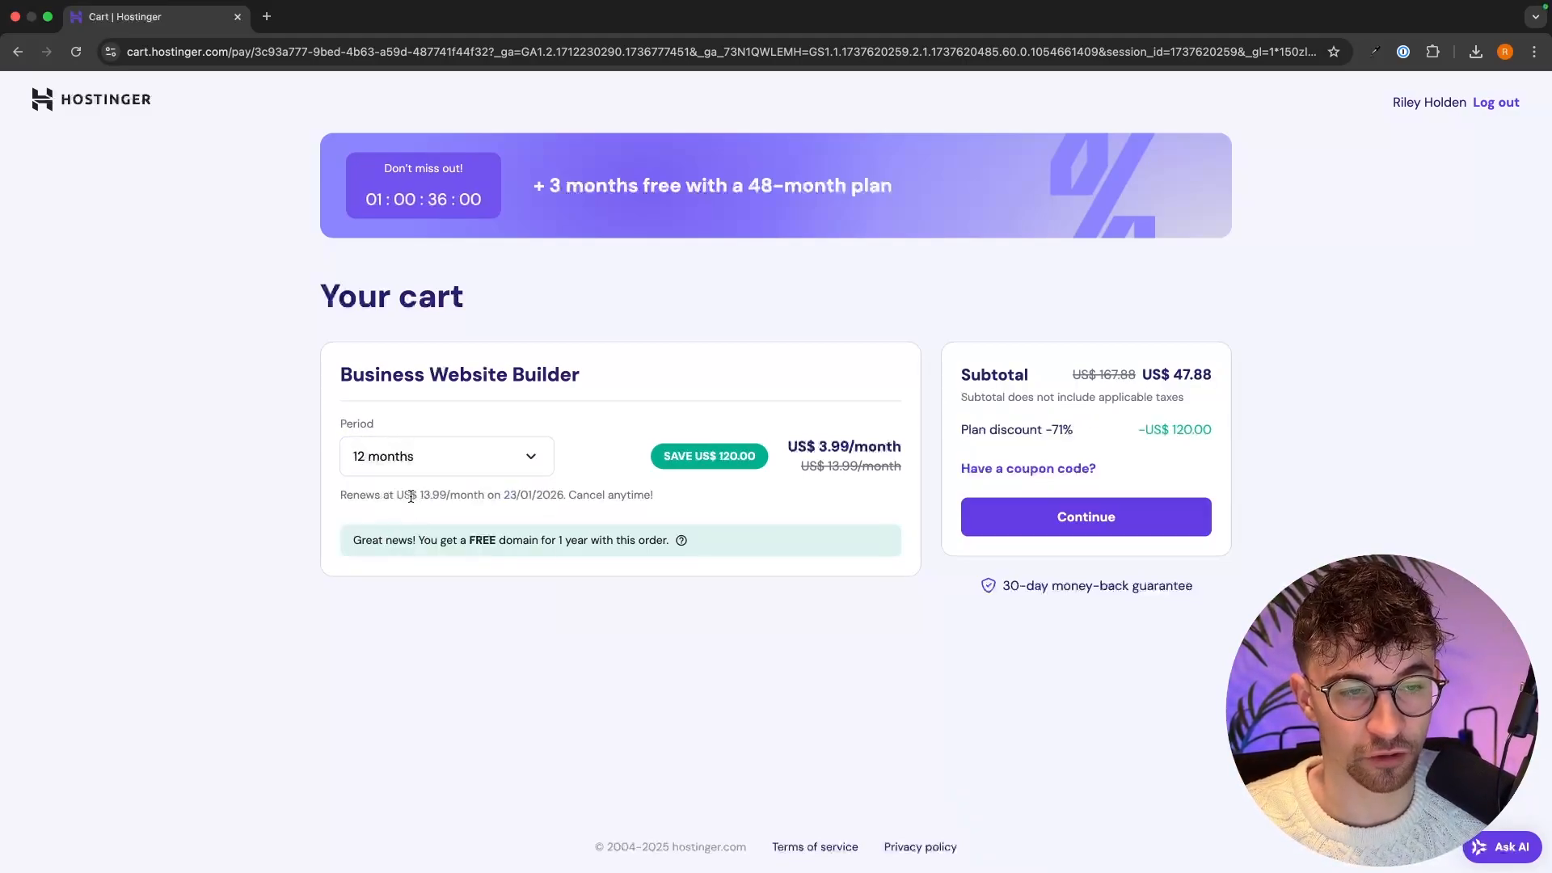
left_click_drag(390, 497, 536, 499)
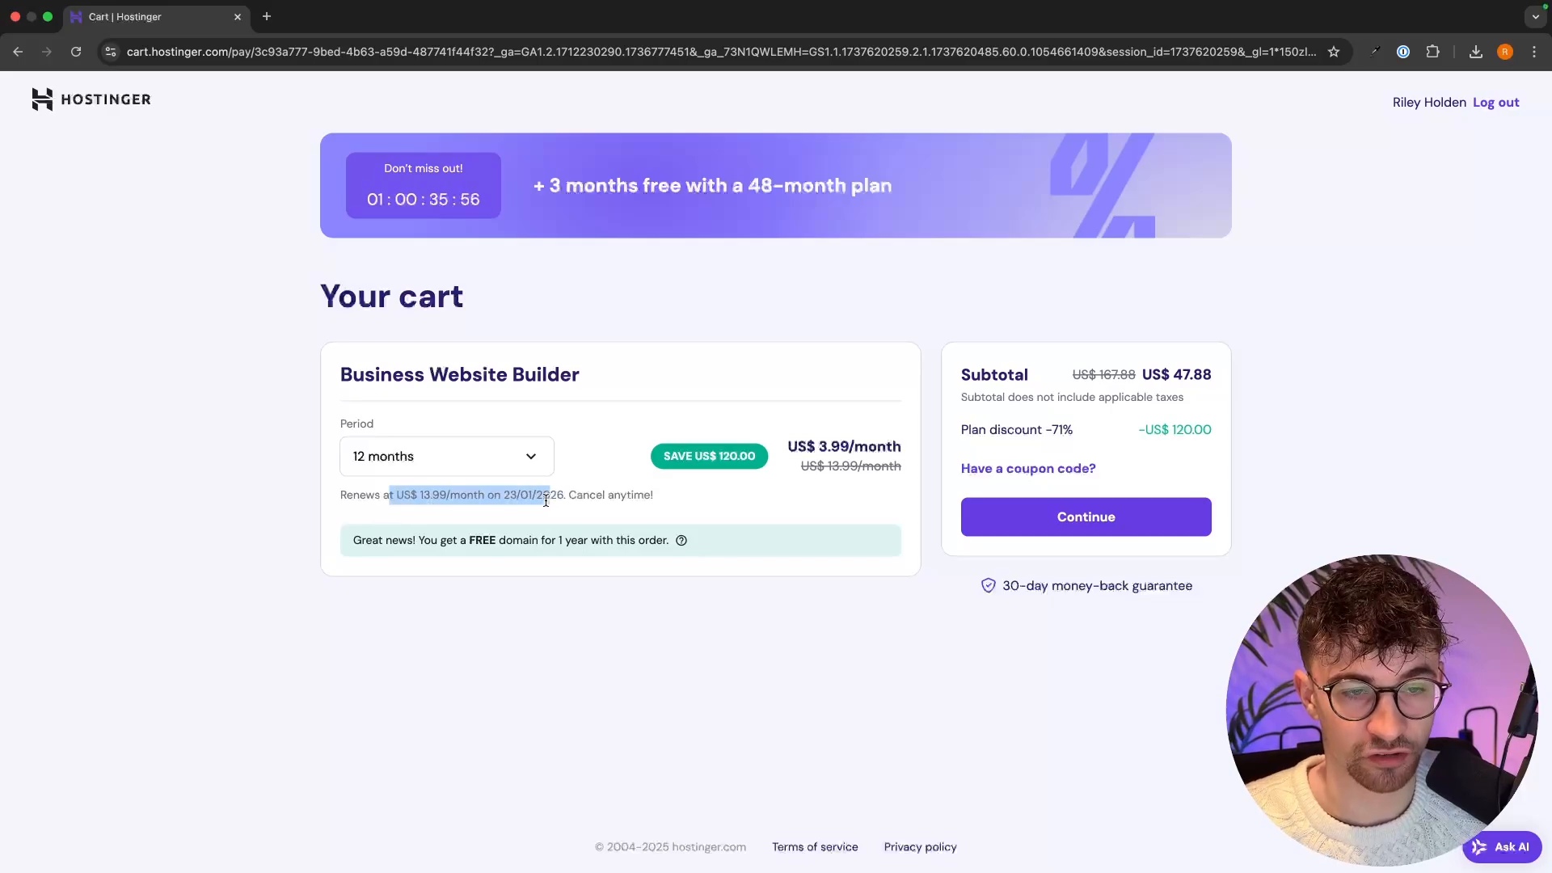
left_click(558, 496)
Change the billing period to 24 months and compare its monthly renewal price.
left_click(527, 473)
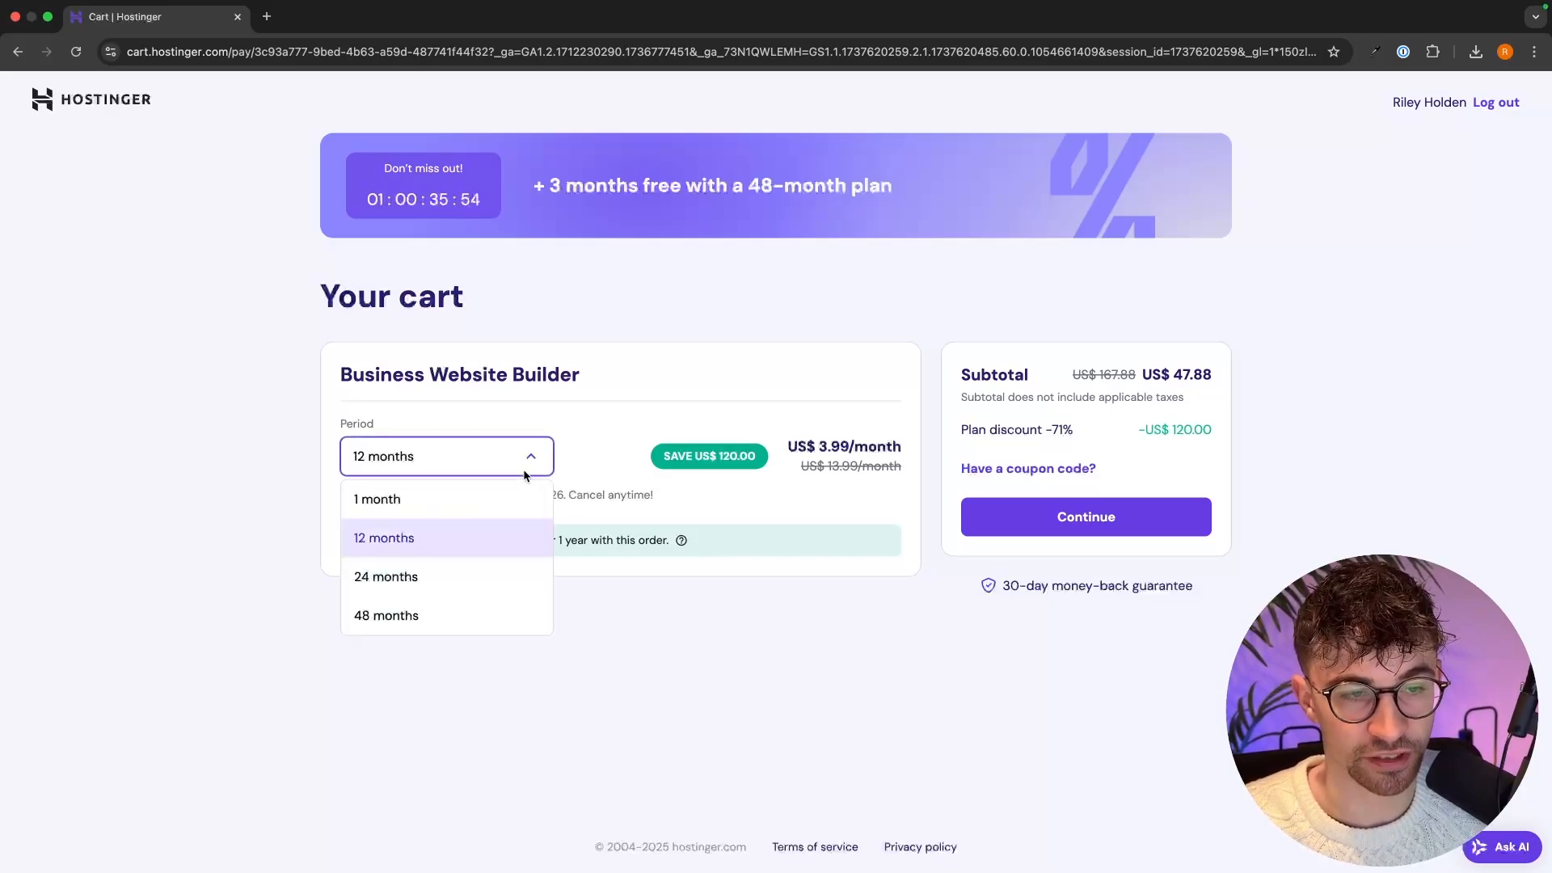
left_click(418, 574)
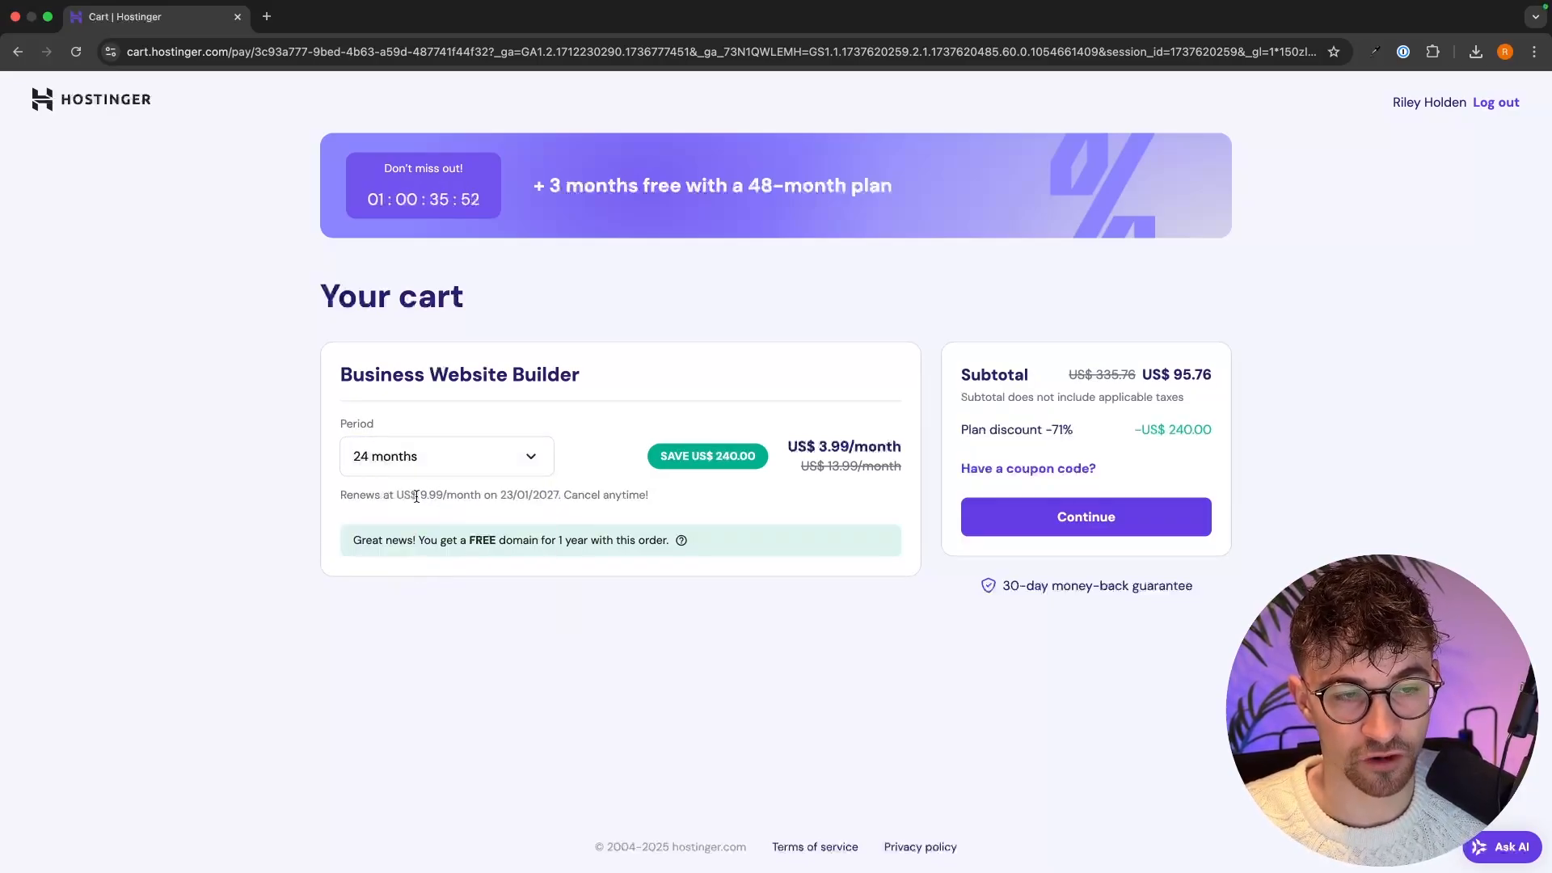
left_click_drag(418, 494, 494, 498)
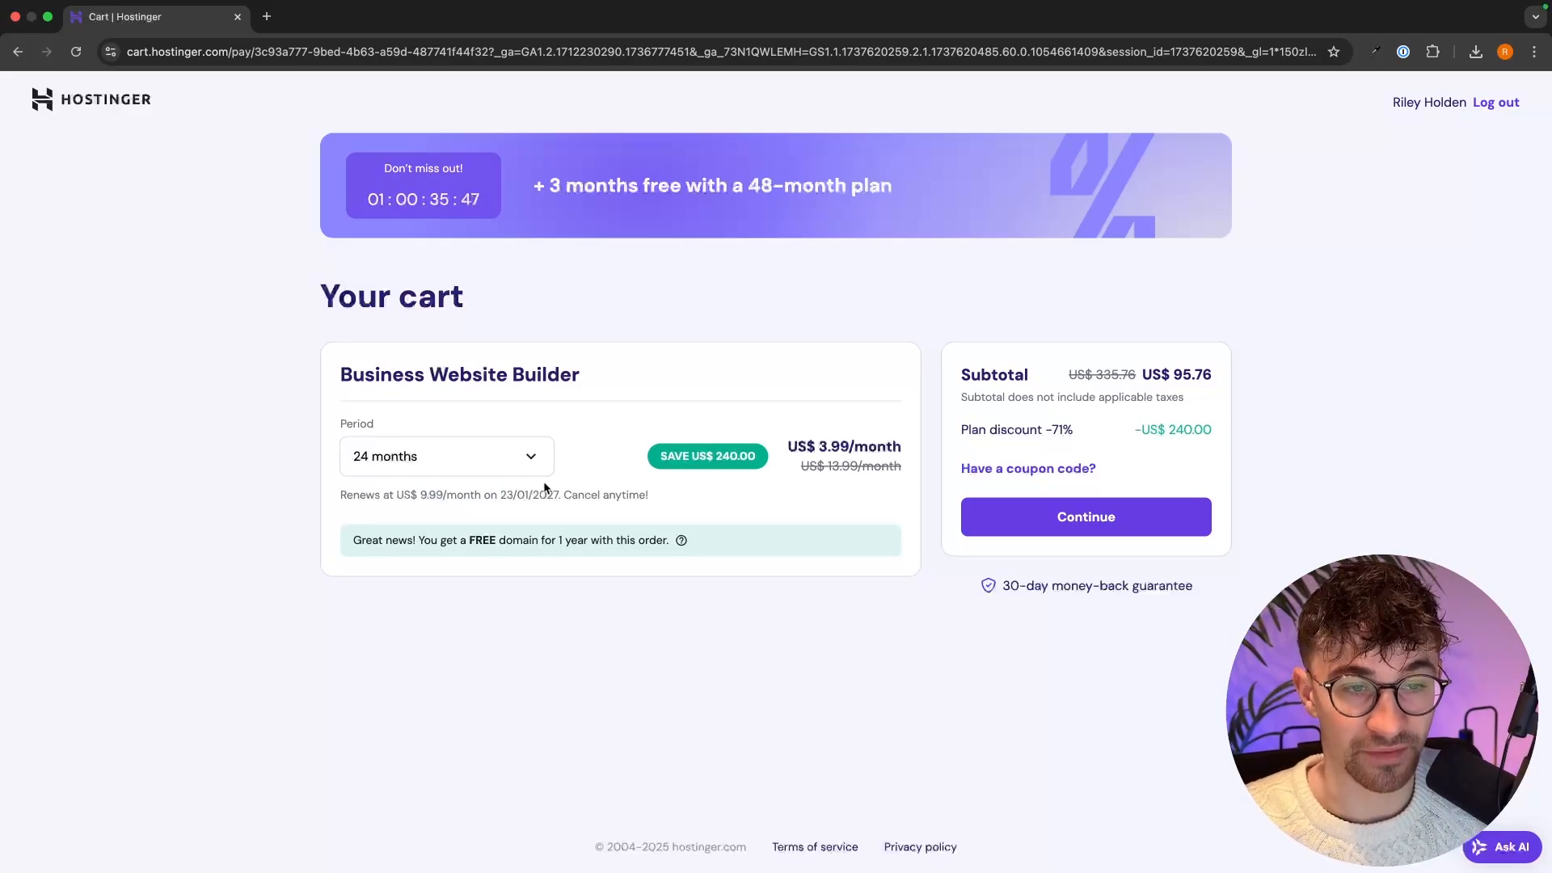
Set the plan's billing period to 48 months and review its renewal price, date and the other available periods.
left_click(545, 461)
left_click(421, 624)
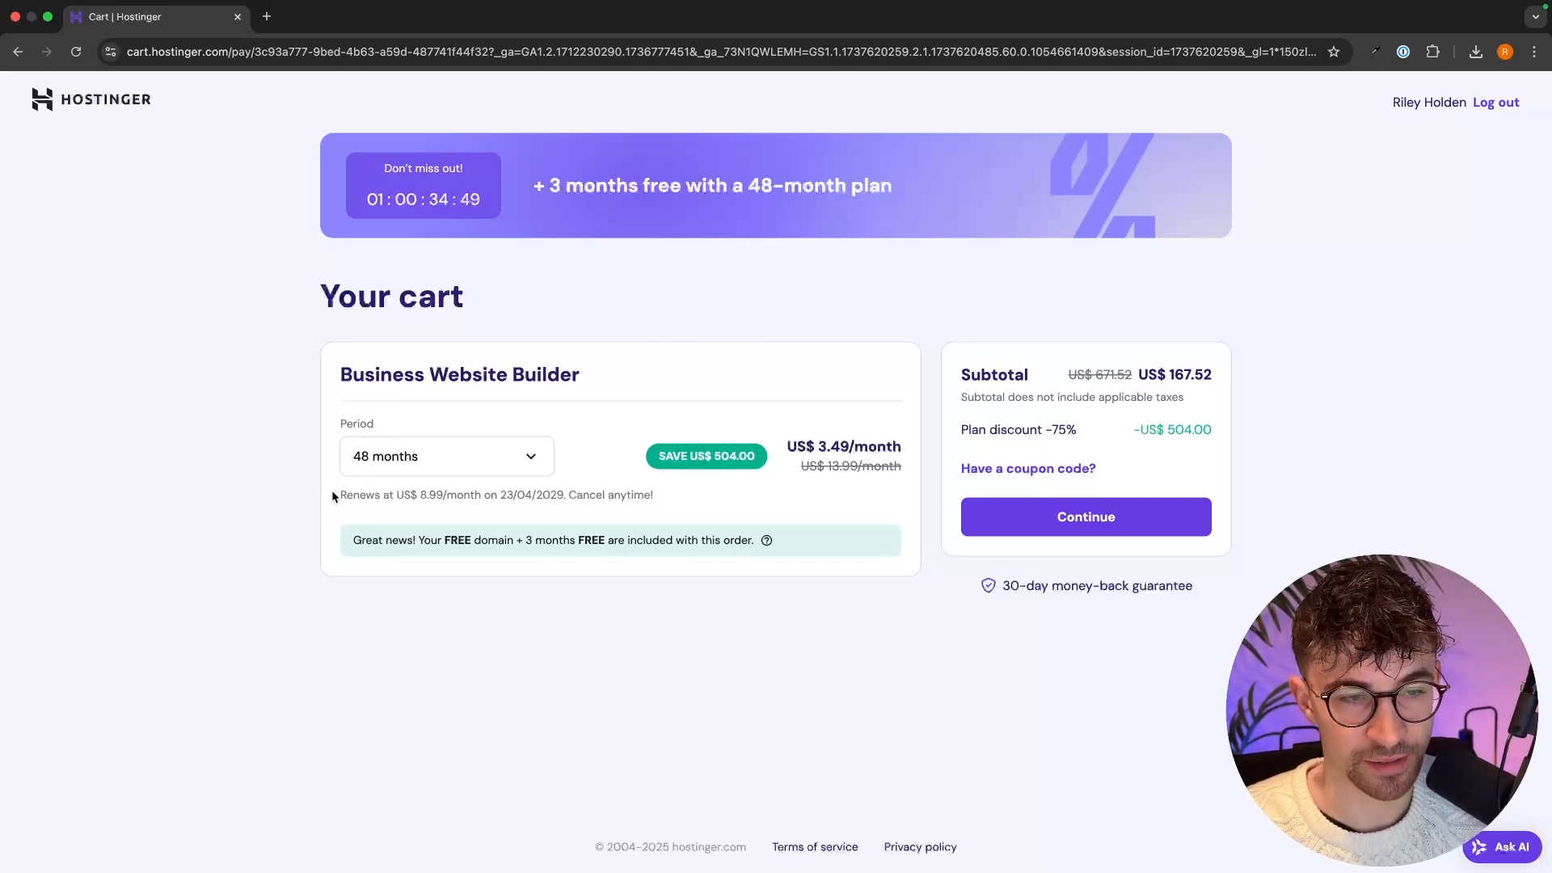
left_click_drag(331, 490, 669, 502)
left_click(673, 496)
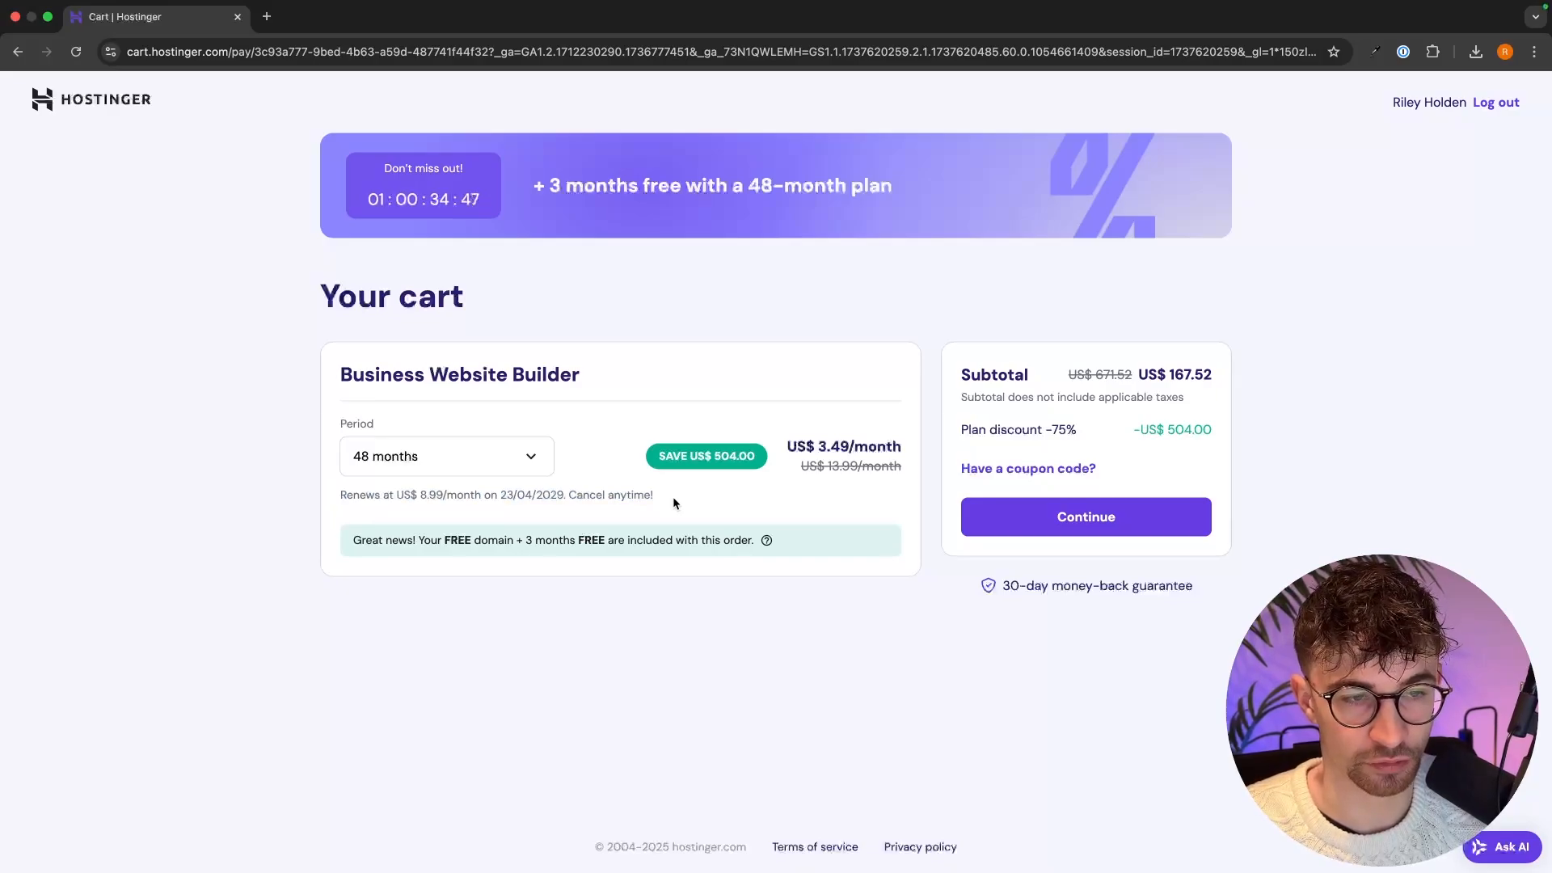
left_click(471, 450)
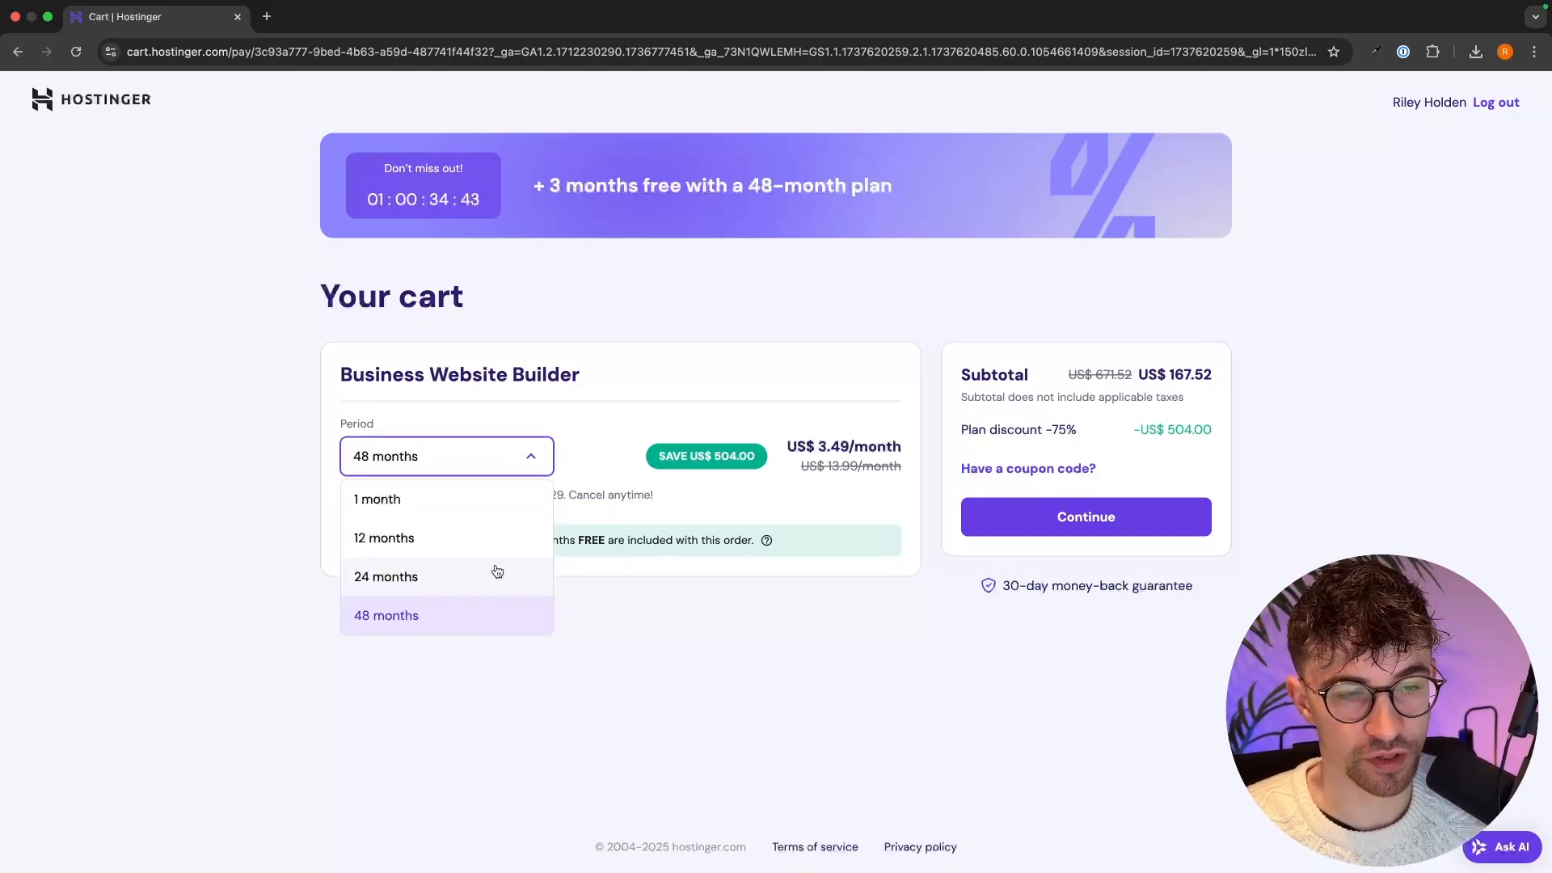
left_click(622, 647)
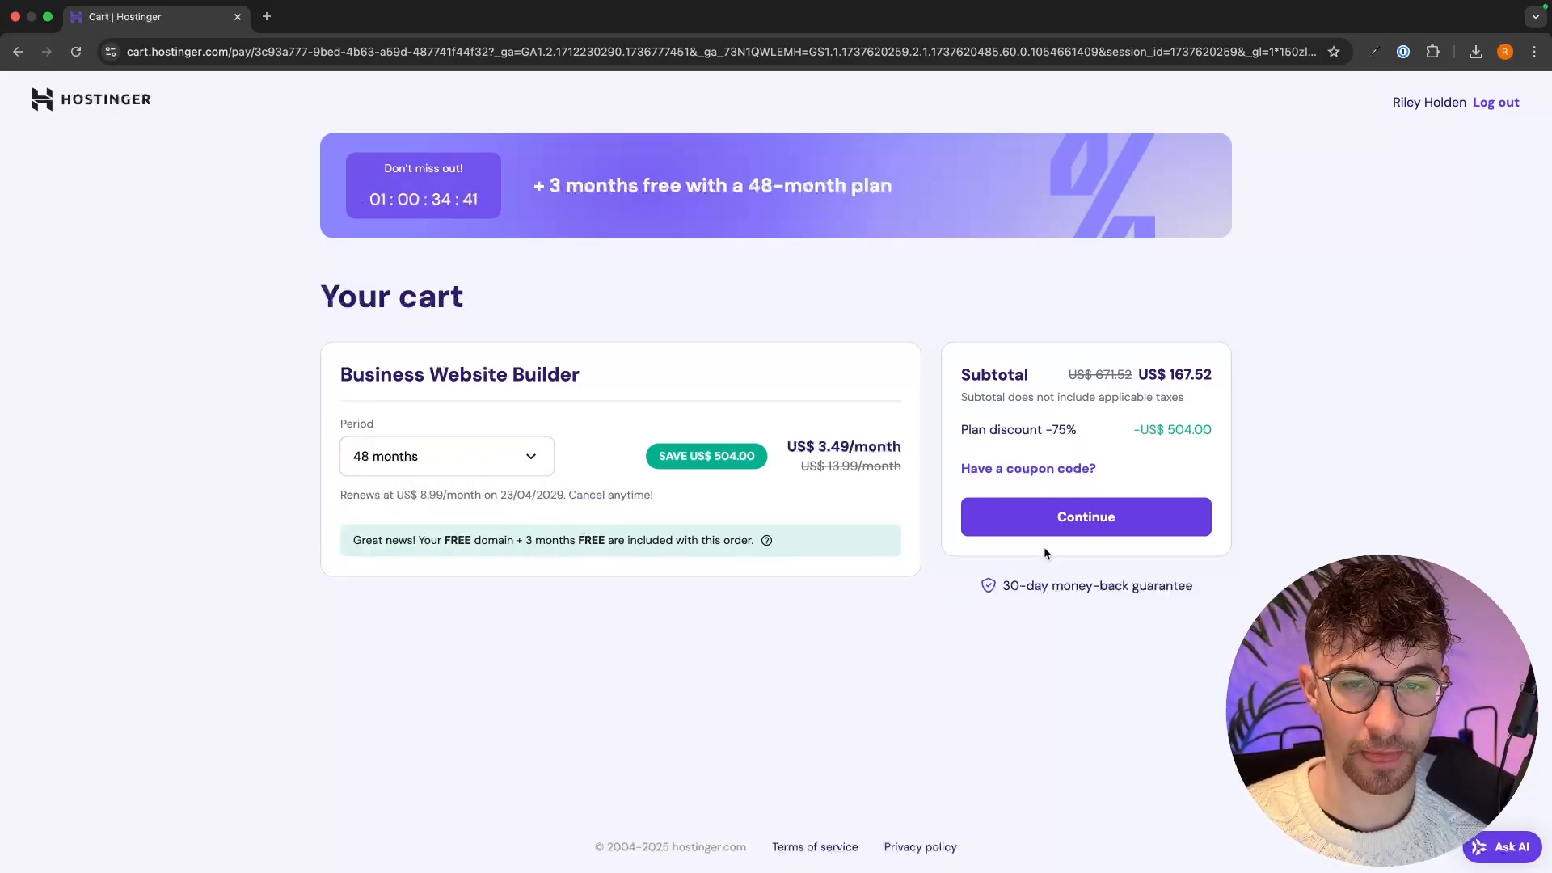
Continue from the cart to checkout and choose card as the payment method.
left_click(1051, 524)
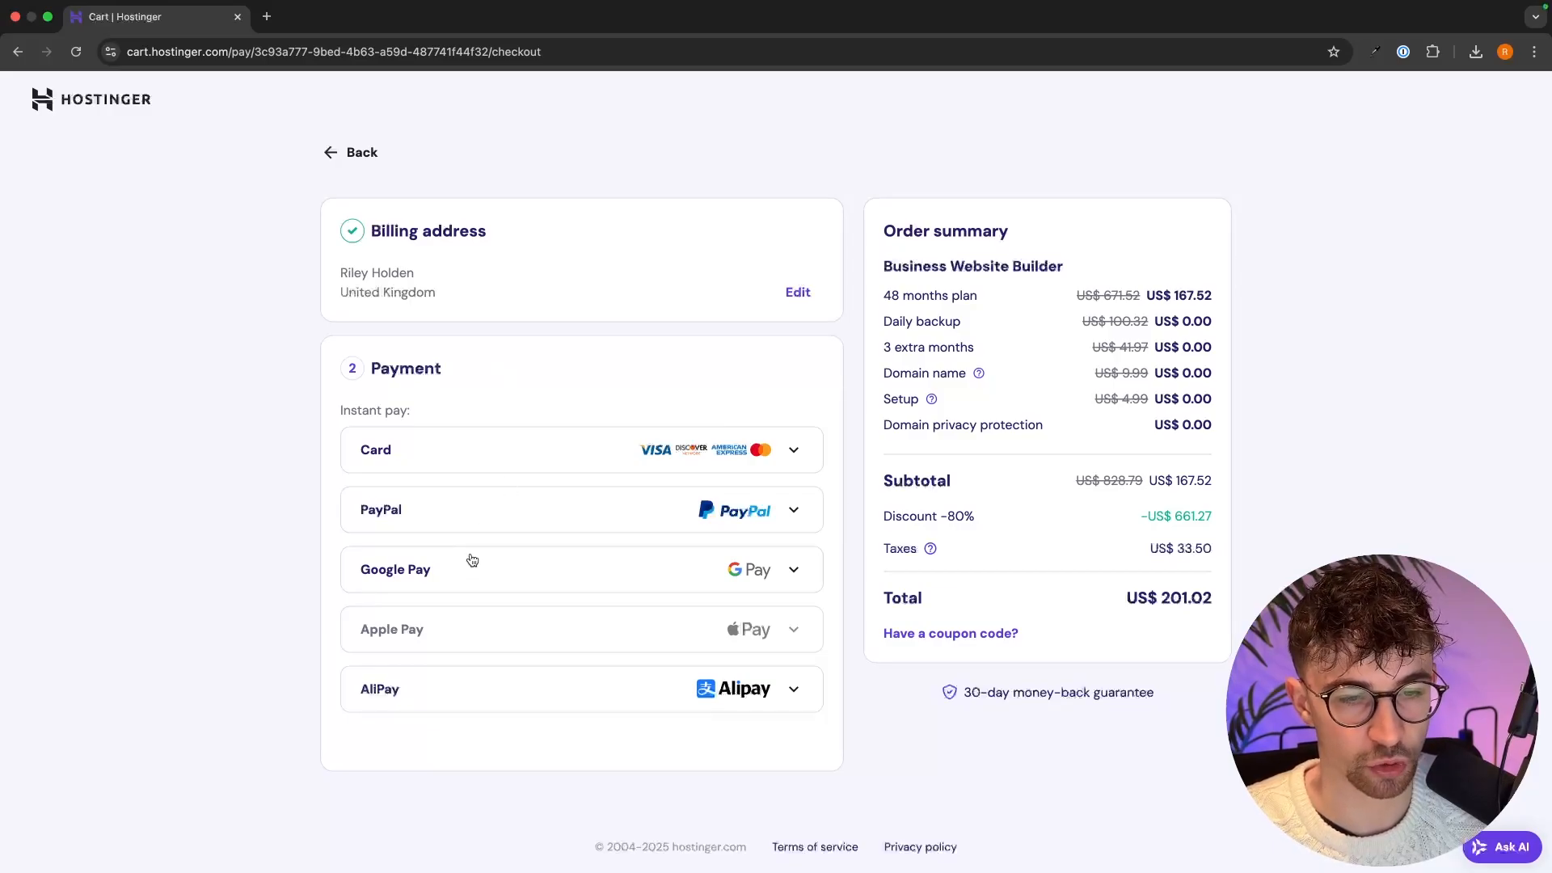
left_click(723, 465)
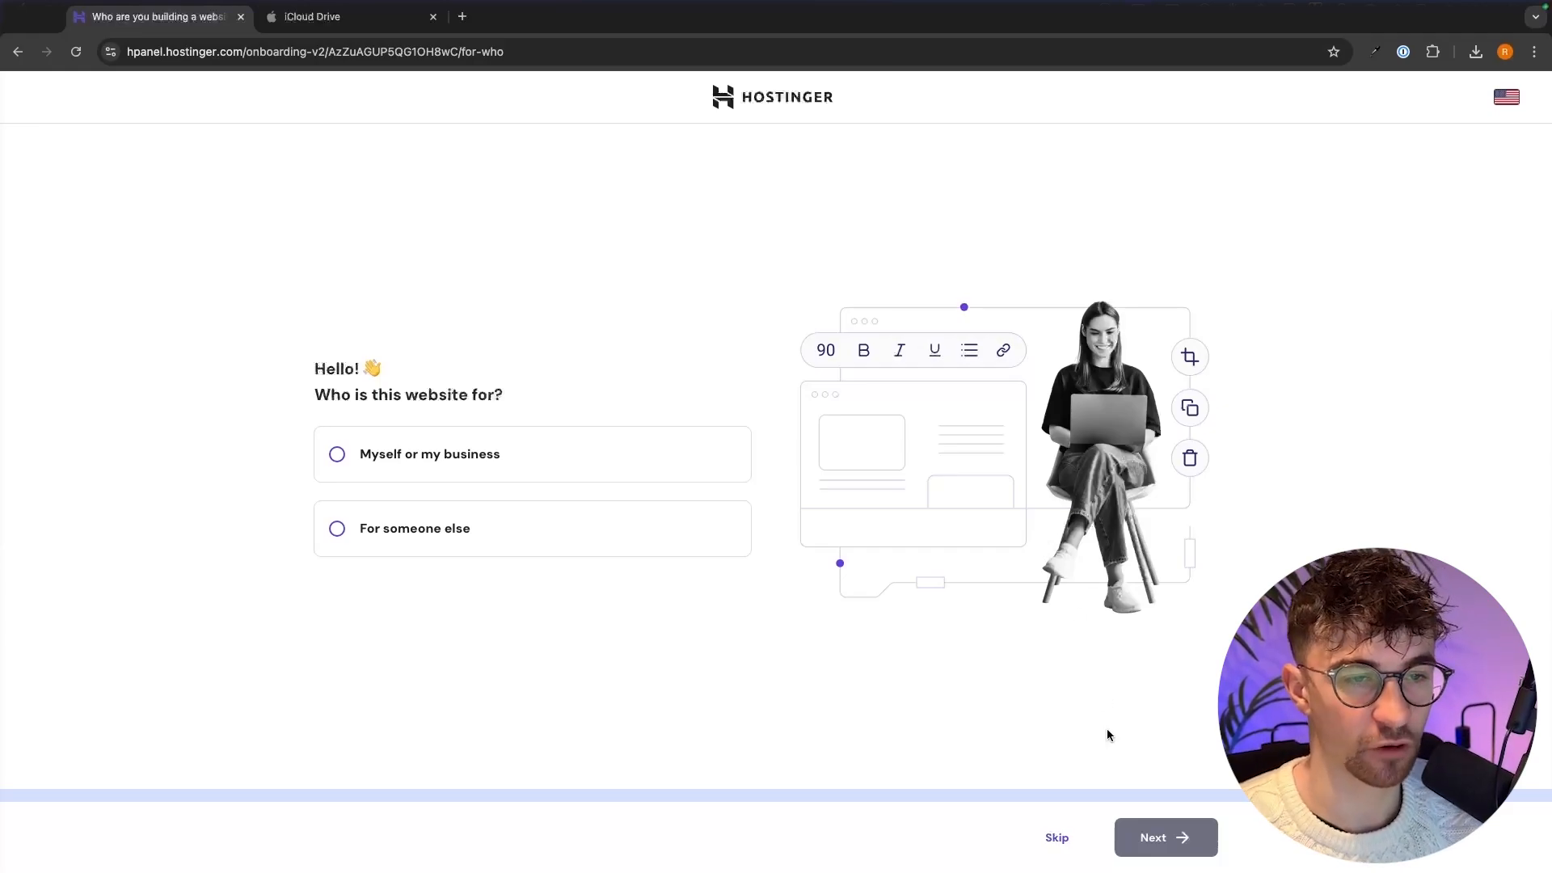
Skip the onboarding question about who the website is for and choose to create a website.
left_click(1056, 835)
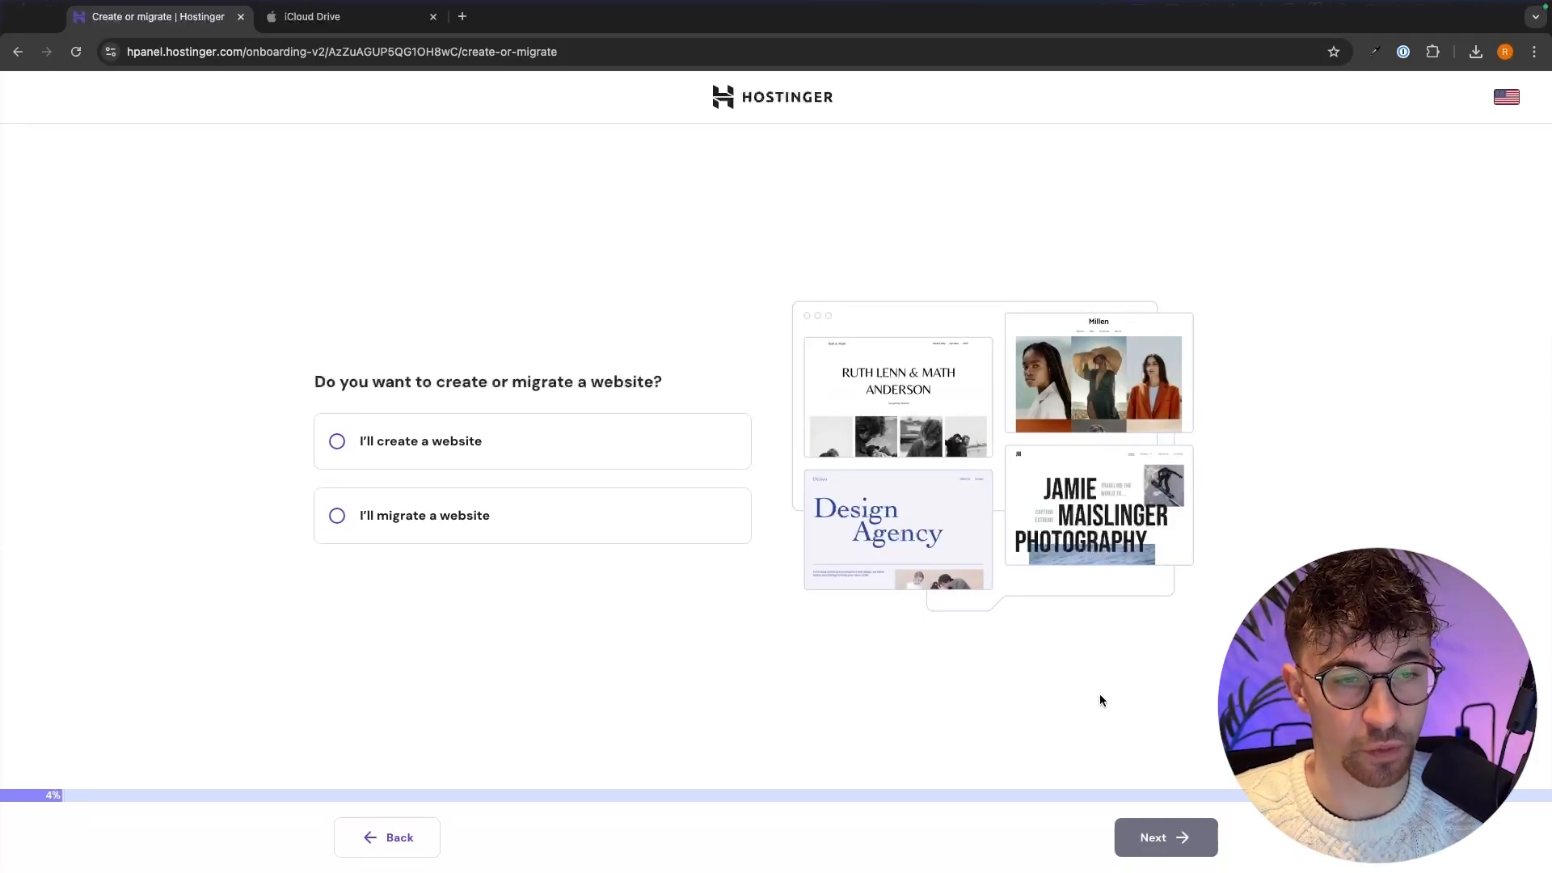
left_click(470, 451)
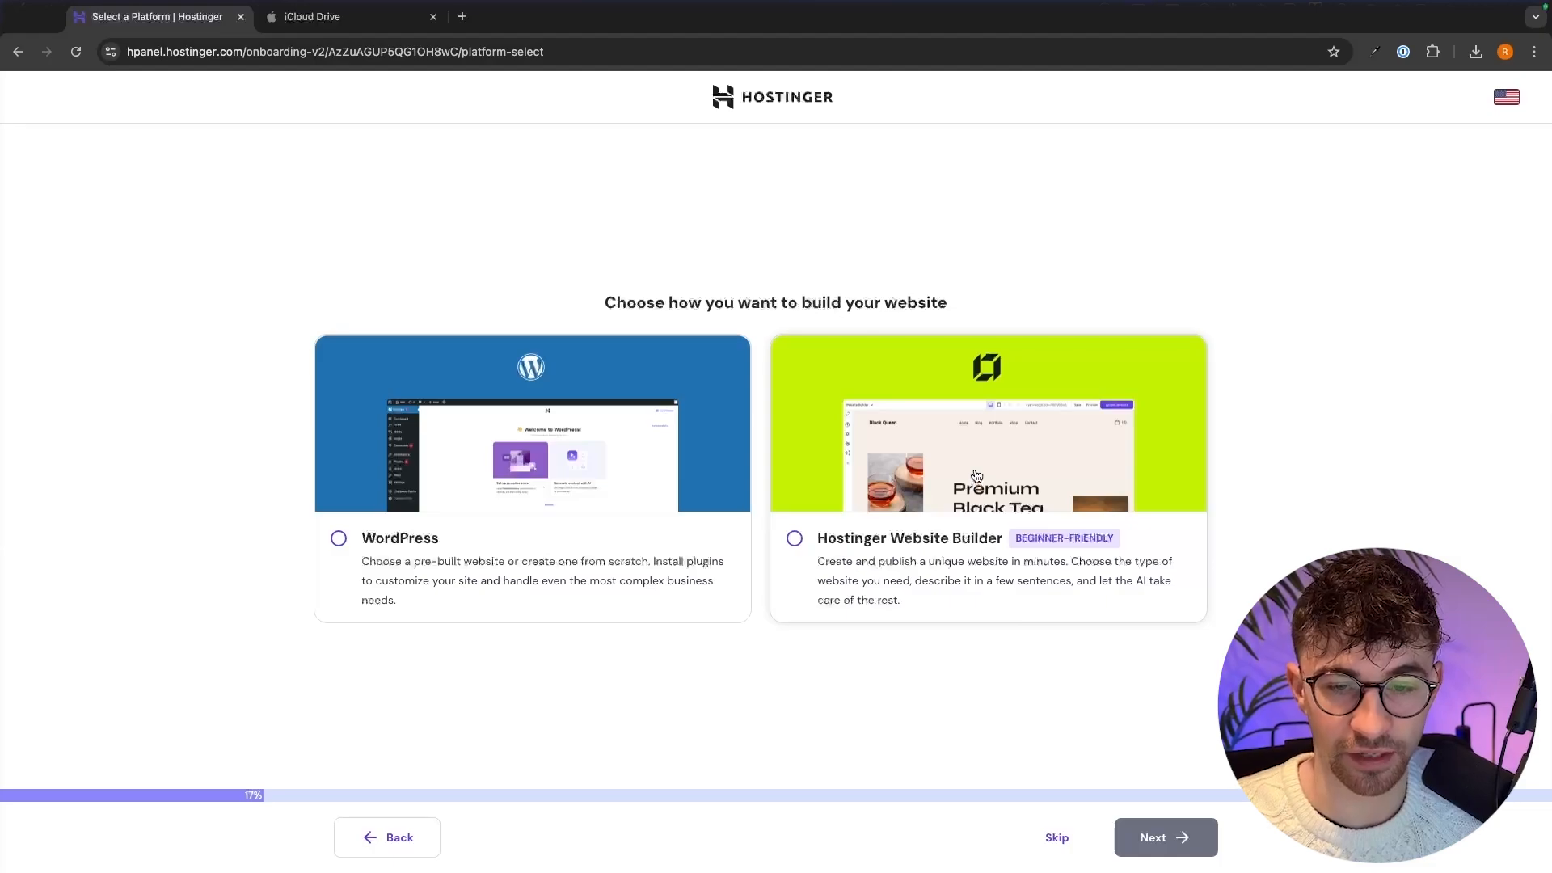
Choose Hostinger Website Builder instead of WordPress as the way to build the website and proceed.
left_click(792, 538)
left_click(1198, 841)
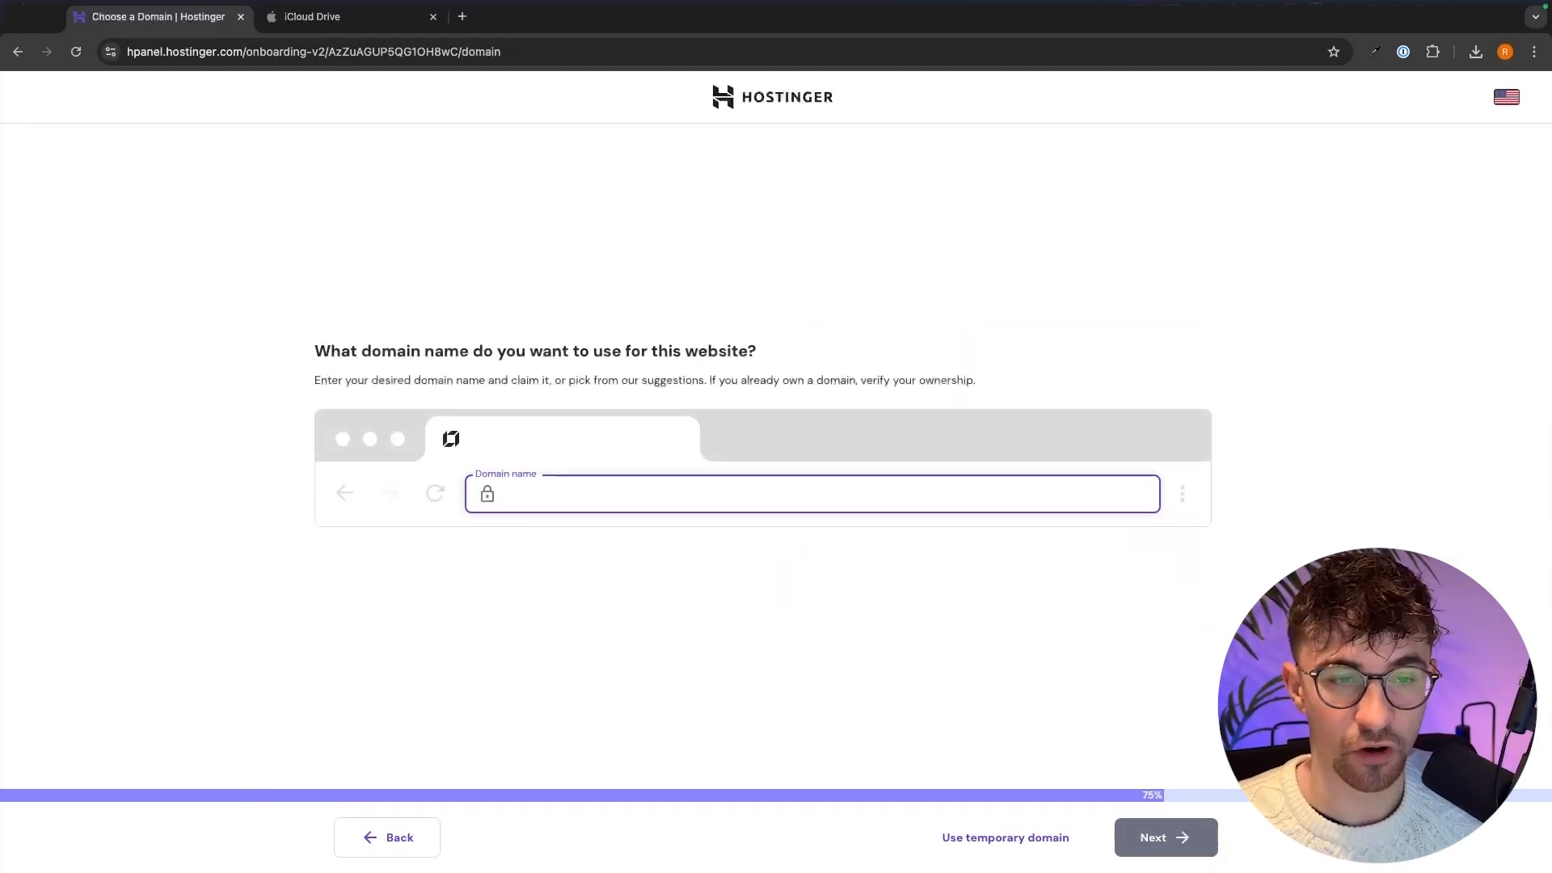
Read the domain name question and finish registering the chosen domain with the entered contact details.
left_click_drag(310, 352, 789, 349)
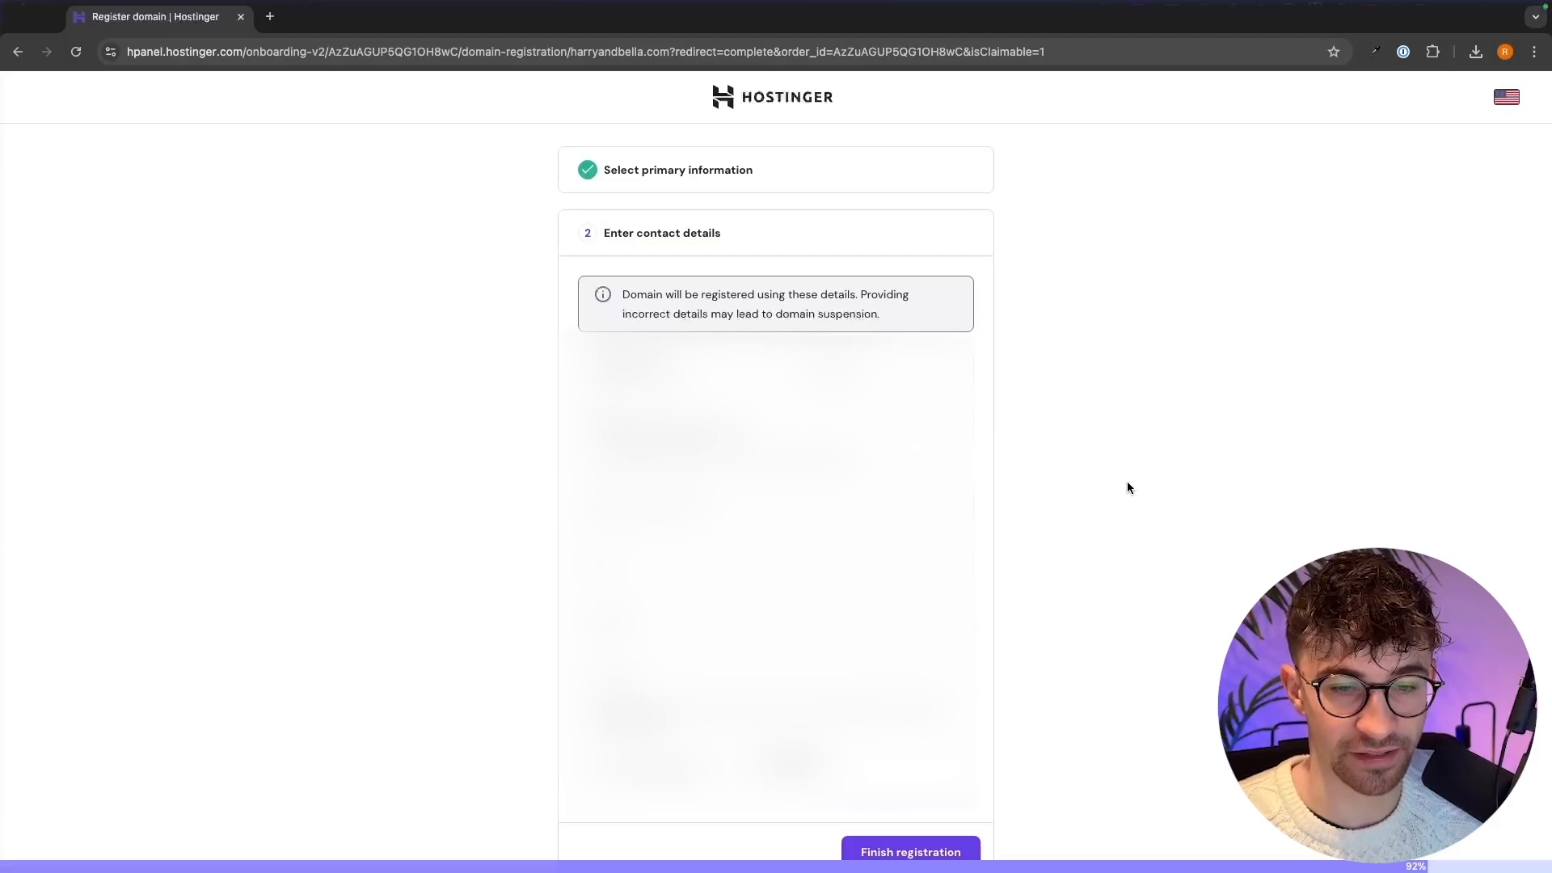
left_click(912, 851)
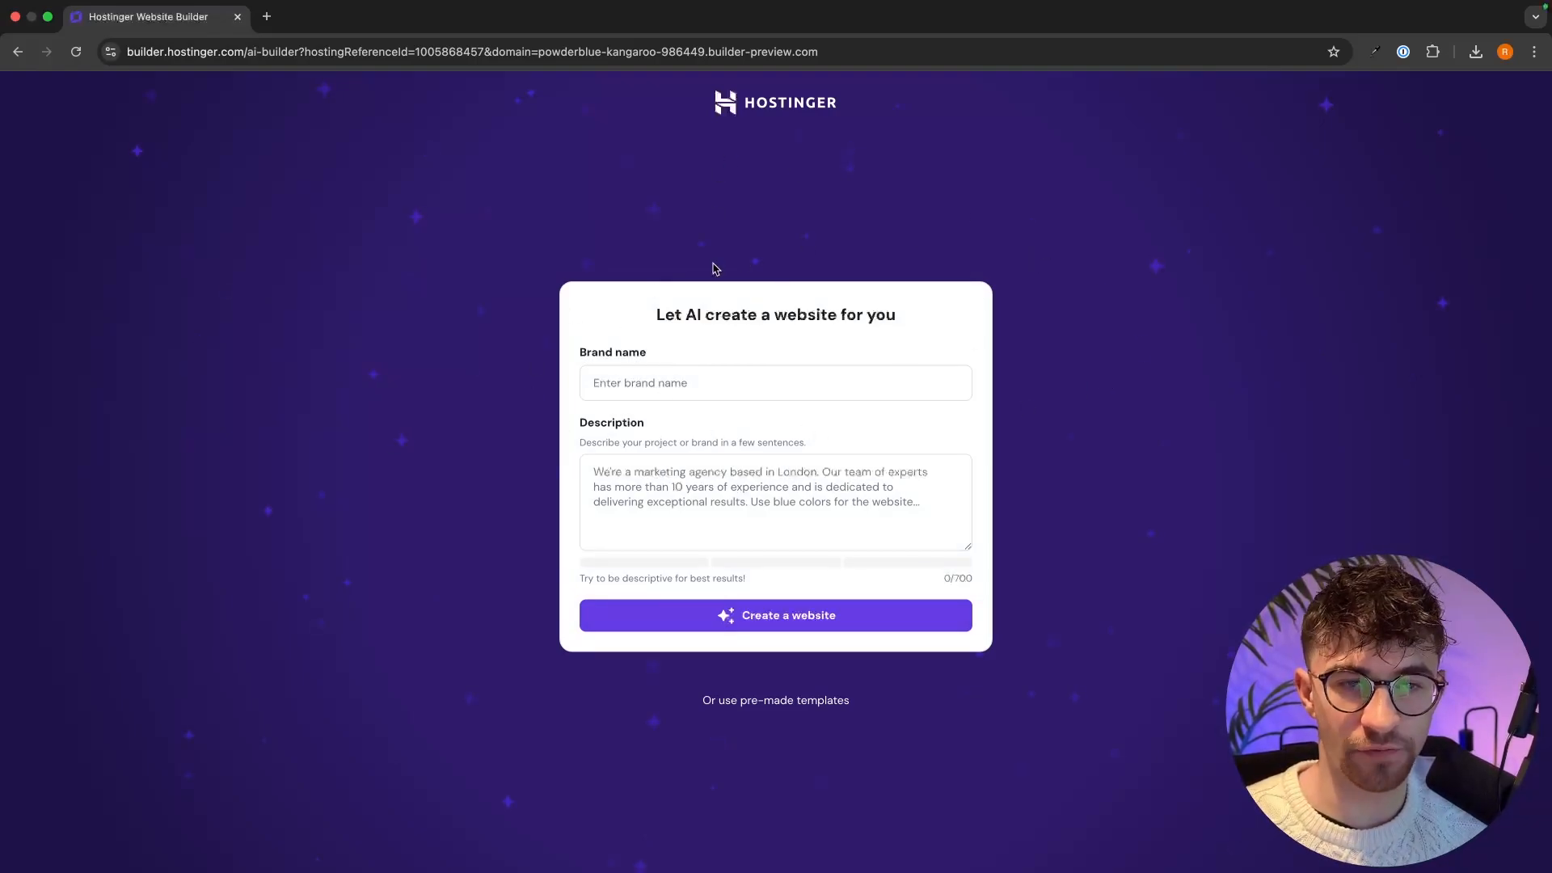
Examine the AI website creation form, including its brand name and description fields.
left_click_drag(652, 315, 919, 314)
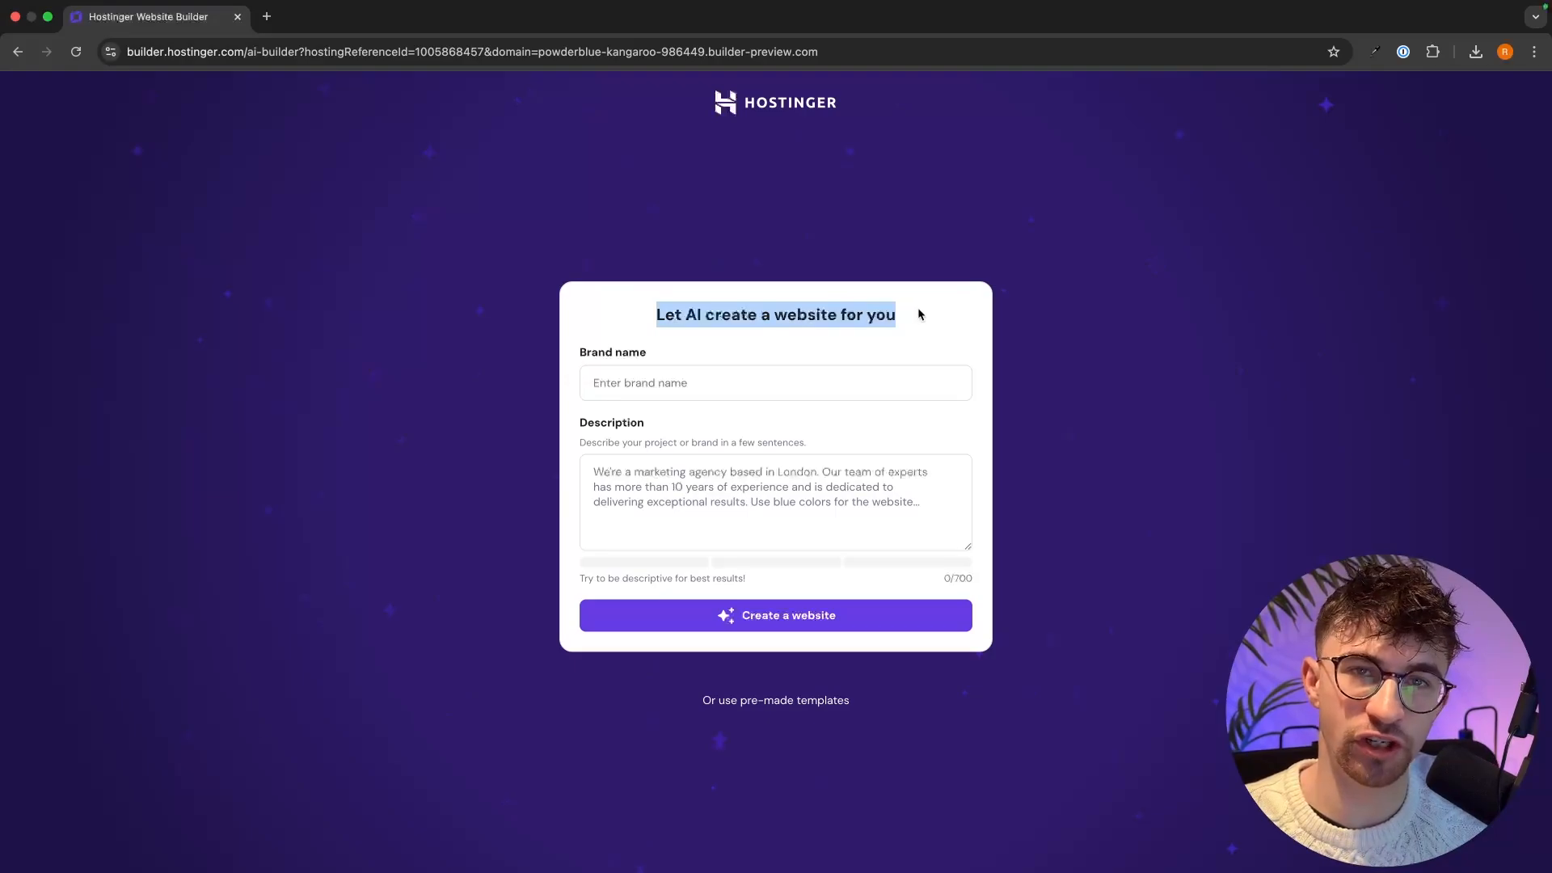
left_click(922, 309)
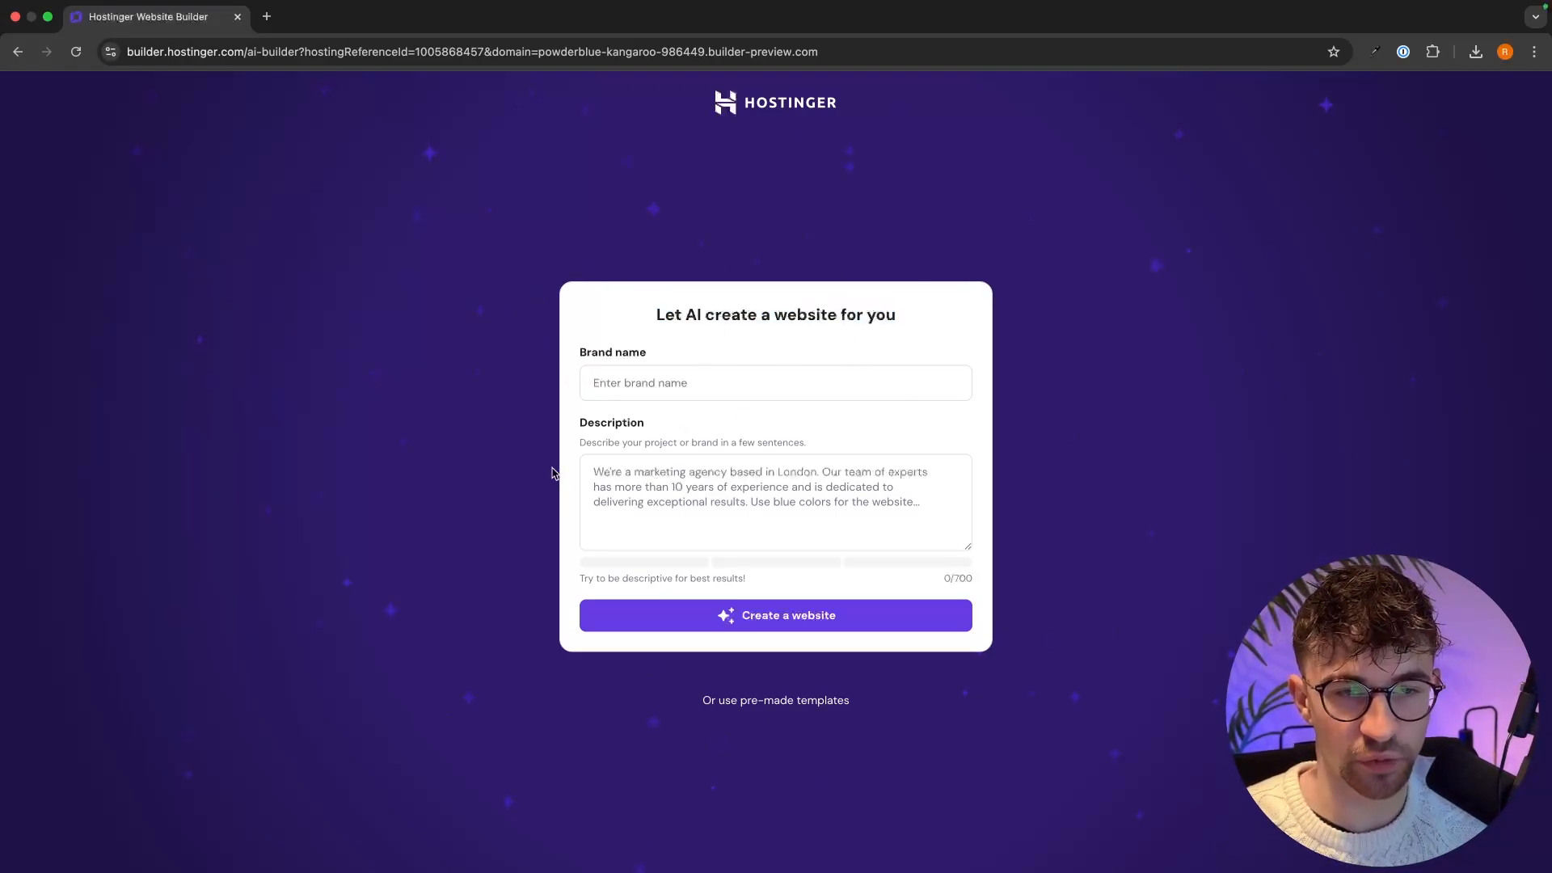
left_click(659, 383)
left_click(900, 456)
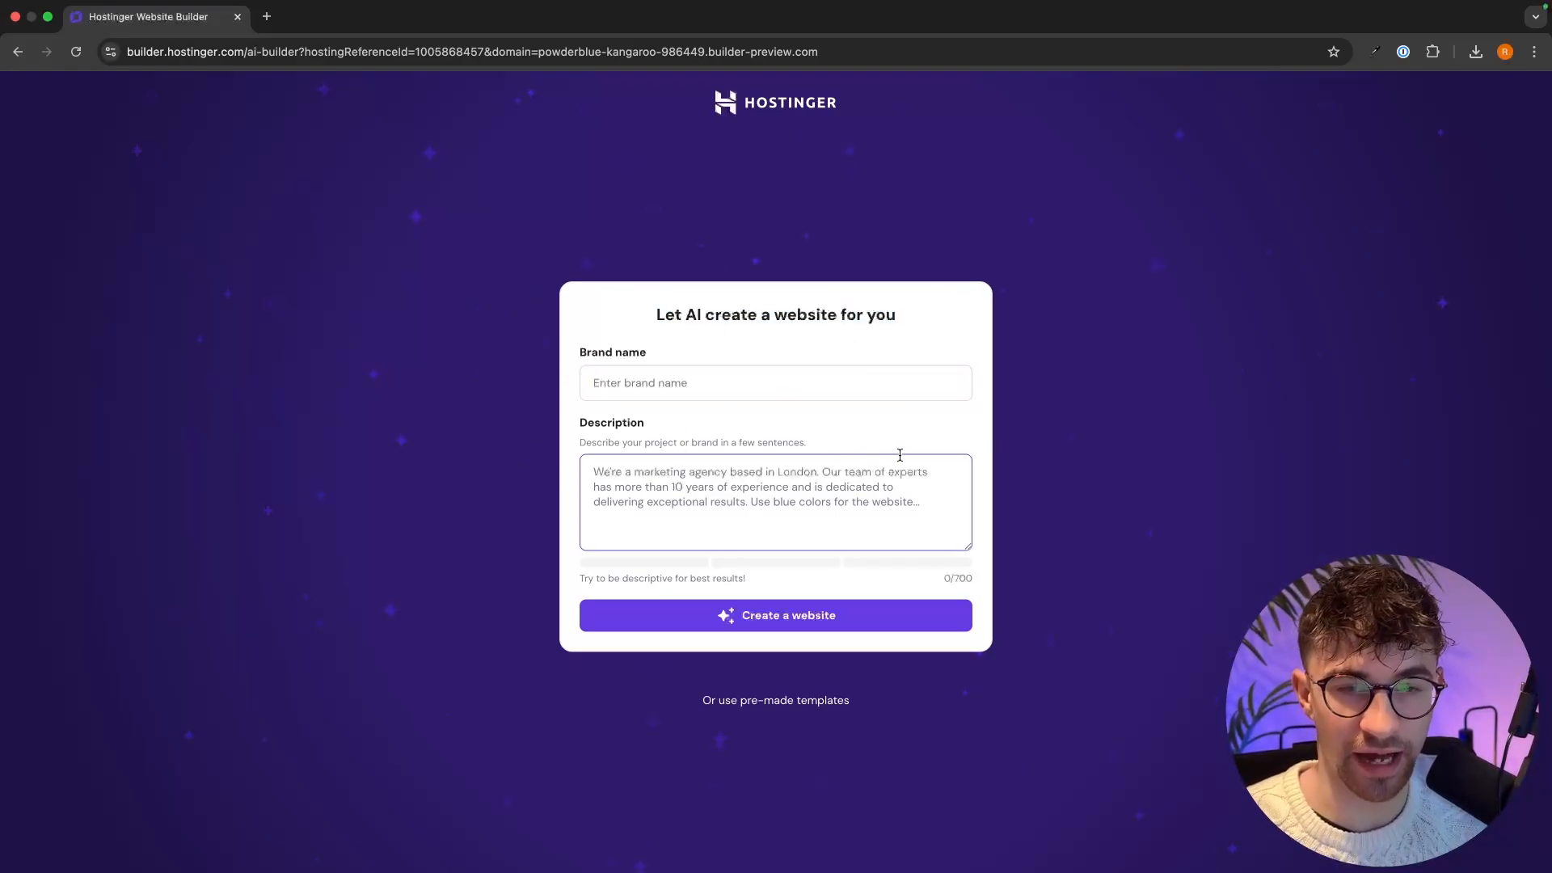
left_click(703, 178)
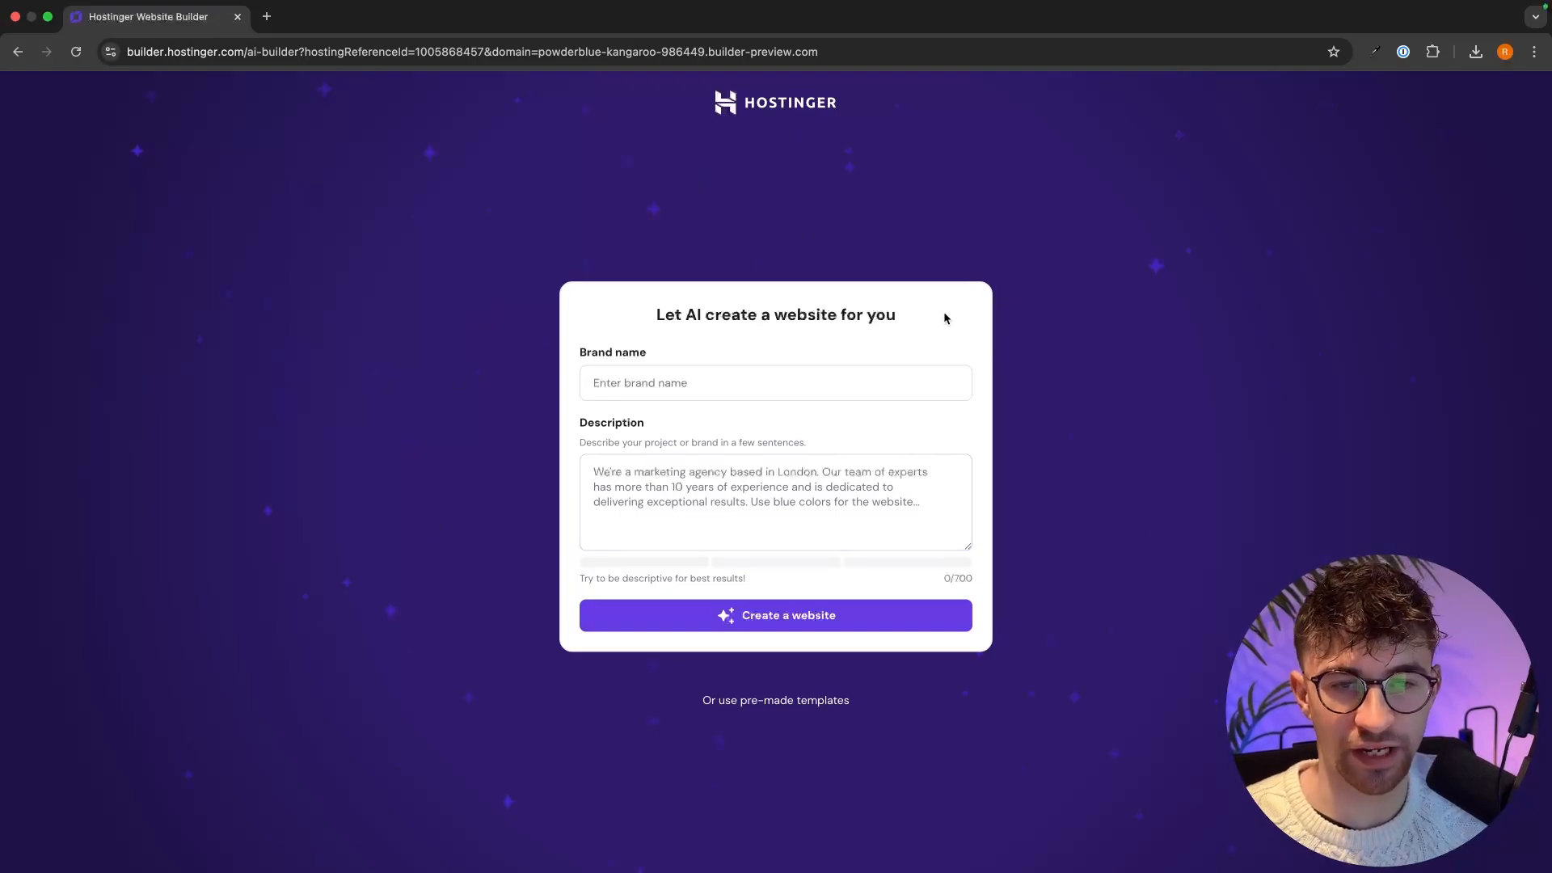
Use pre-made templates instead of AI creation and search all templates for "music".
left_click(795, 703)
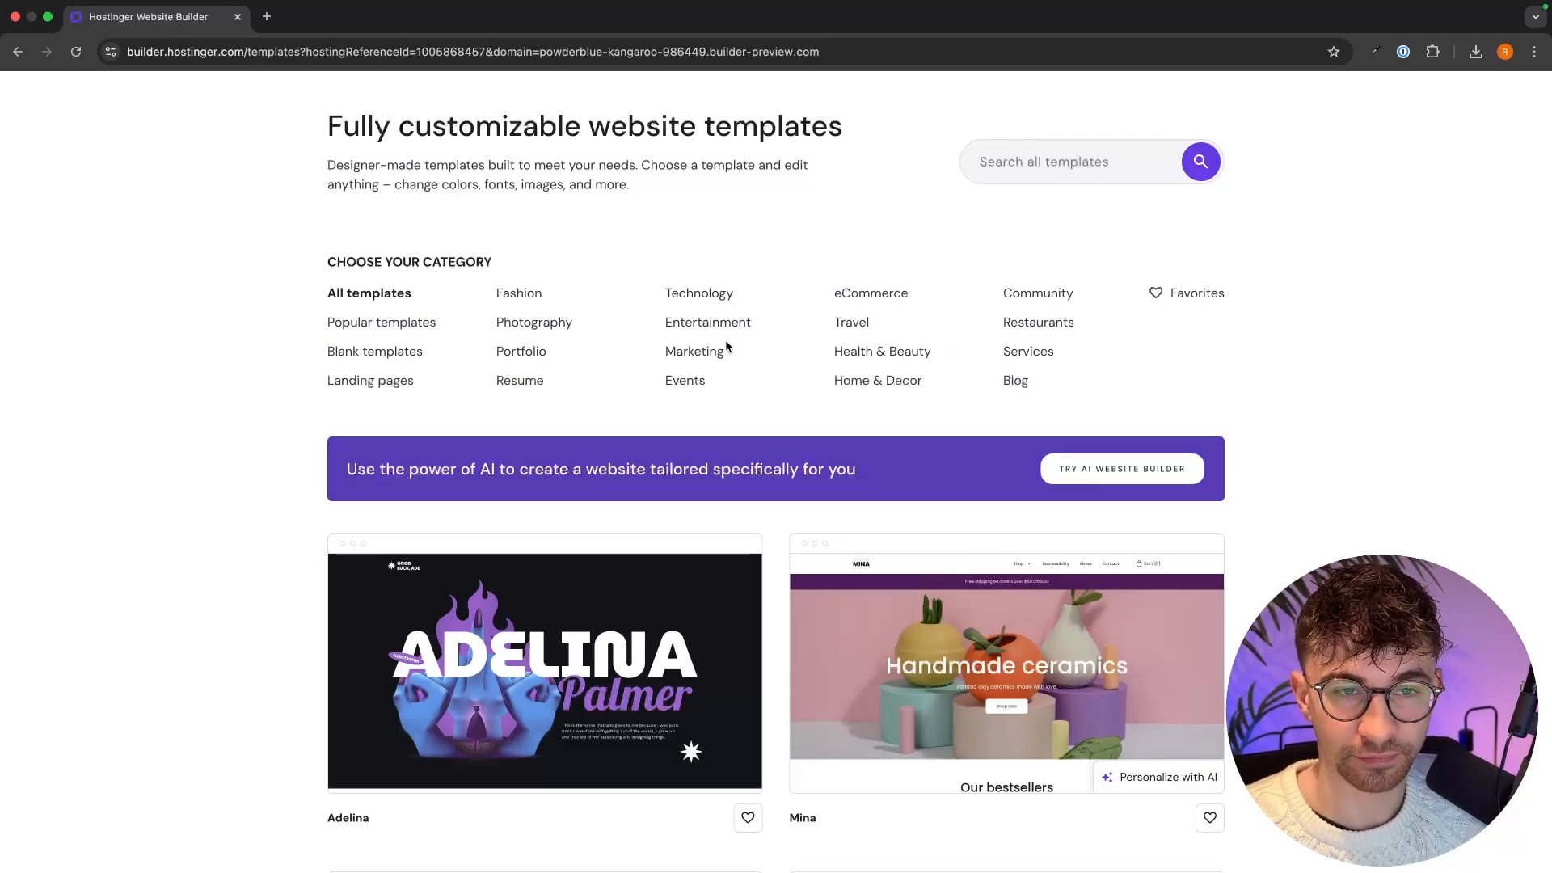
left_click(1085, 156)
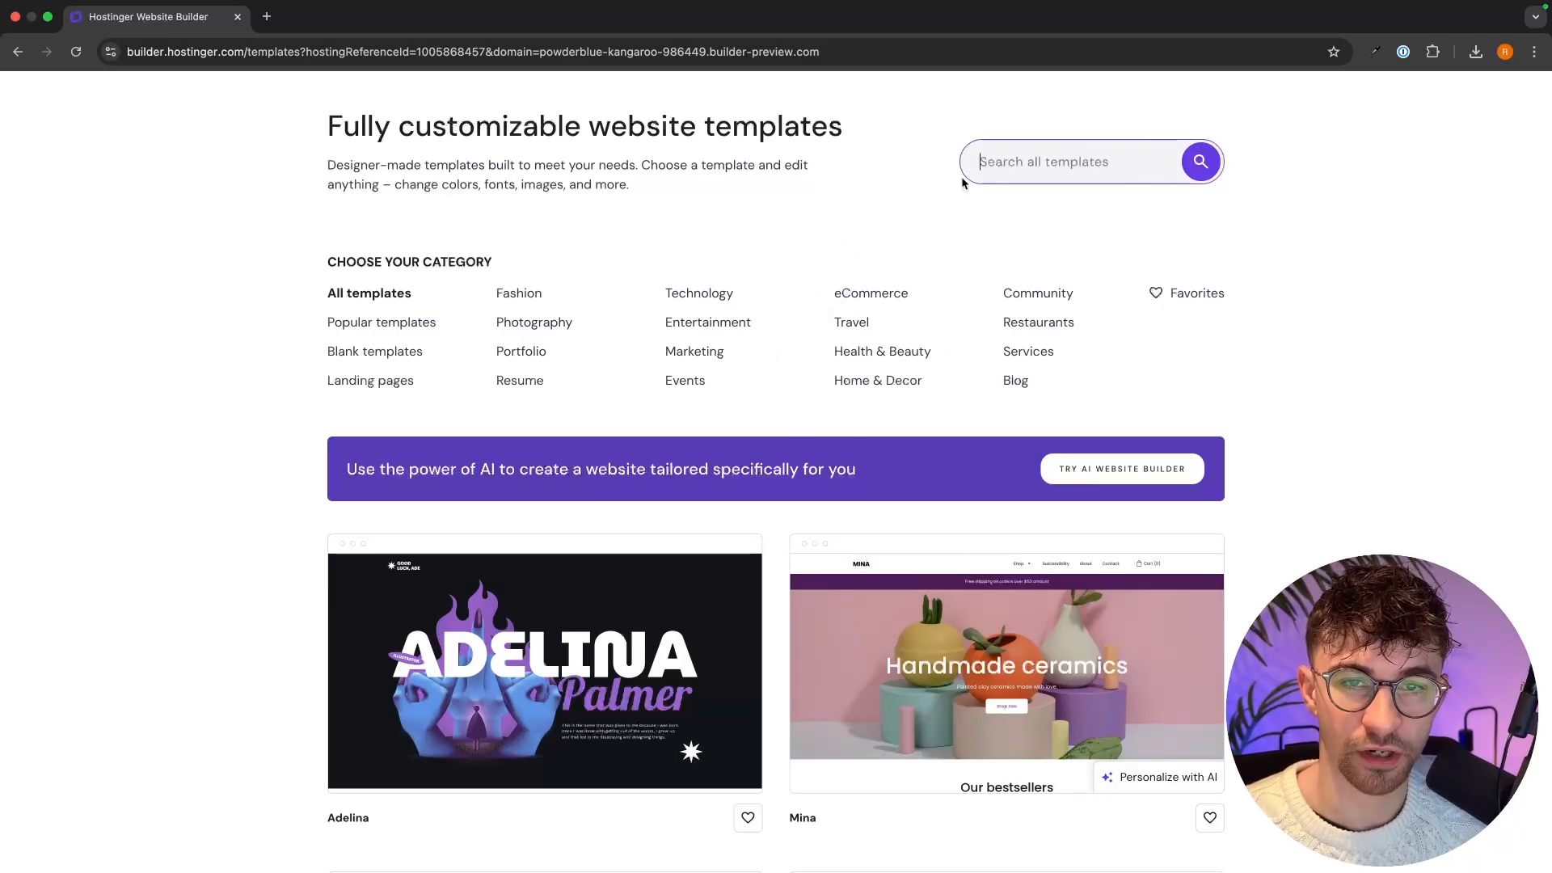
type("music")
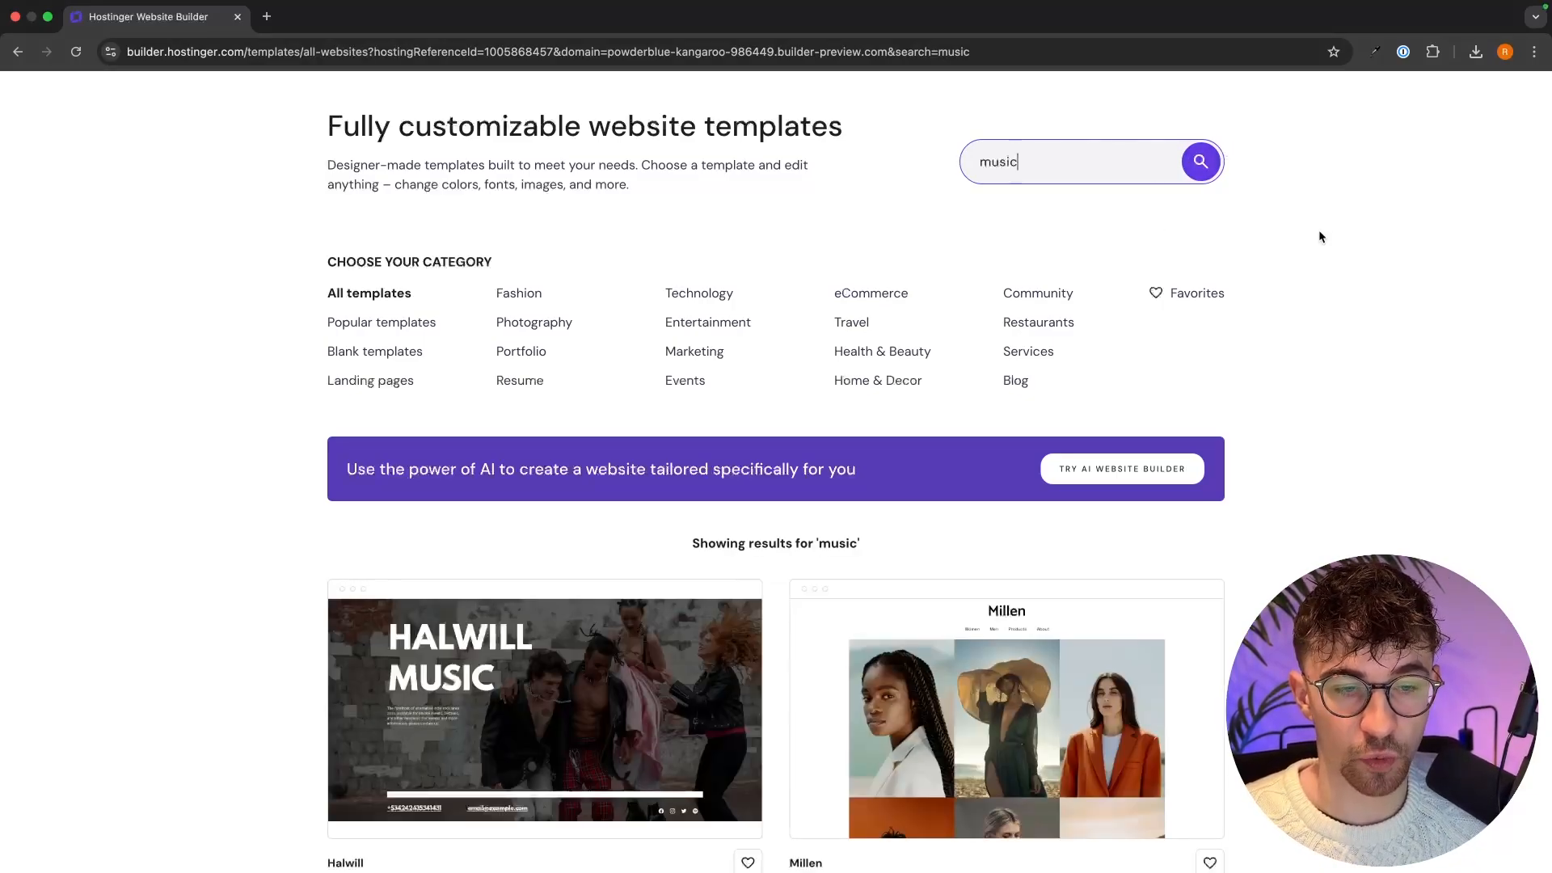
Select the Niqvist template from the search results and look over its home page in the editor.
scroll(1320, 236, "down", 7)
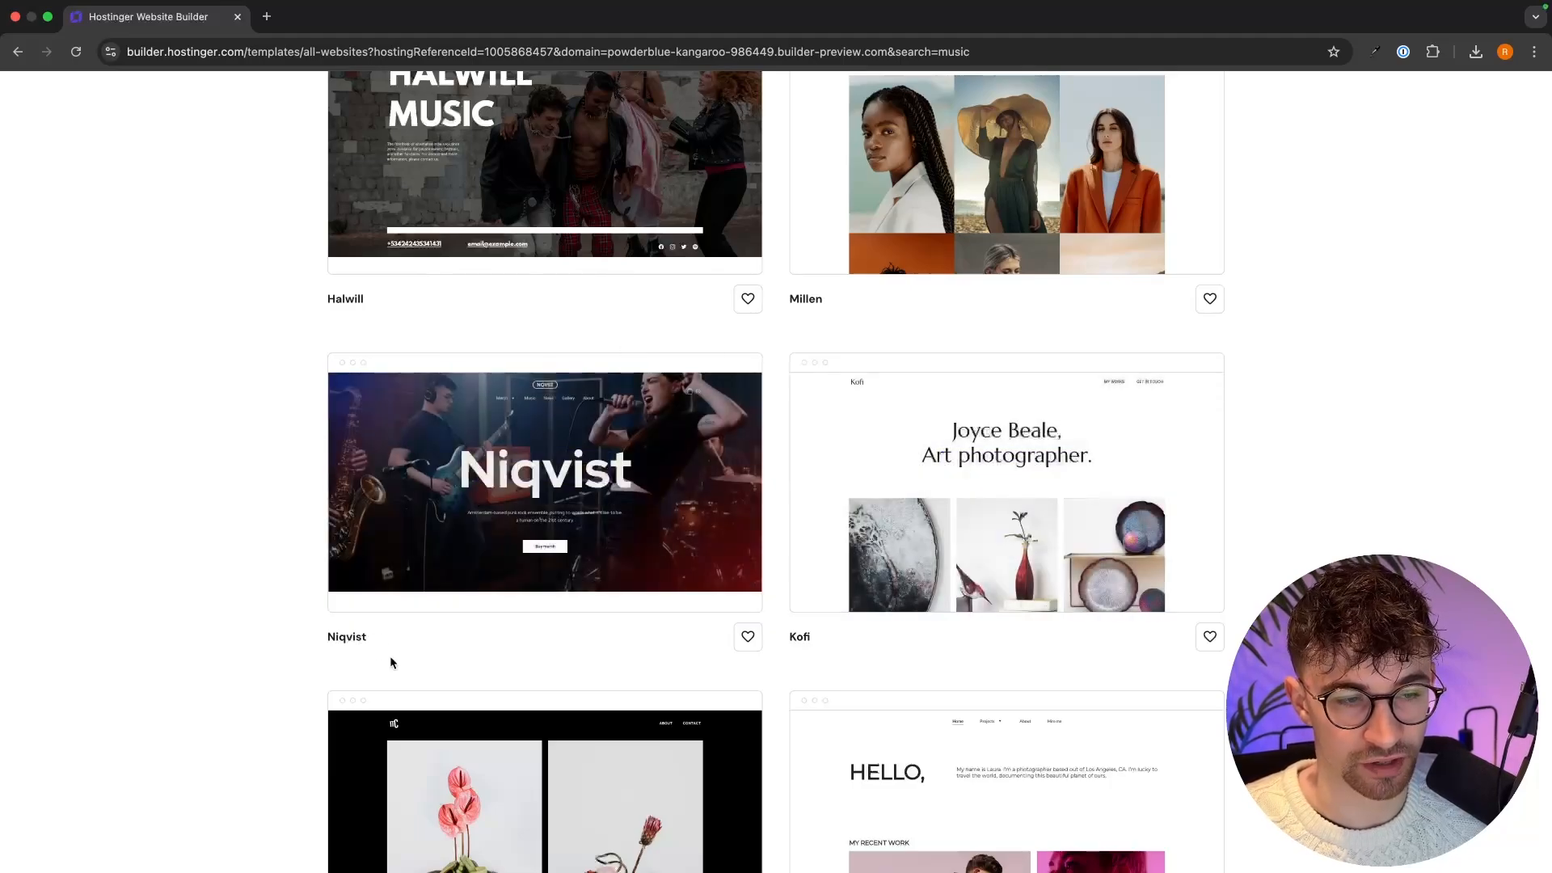
mouse_move(543, 500)
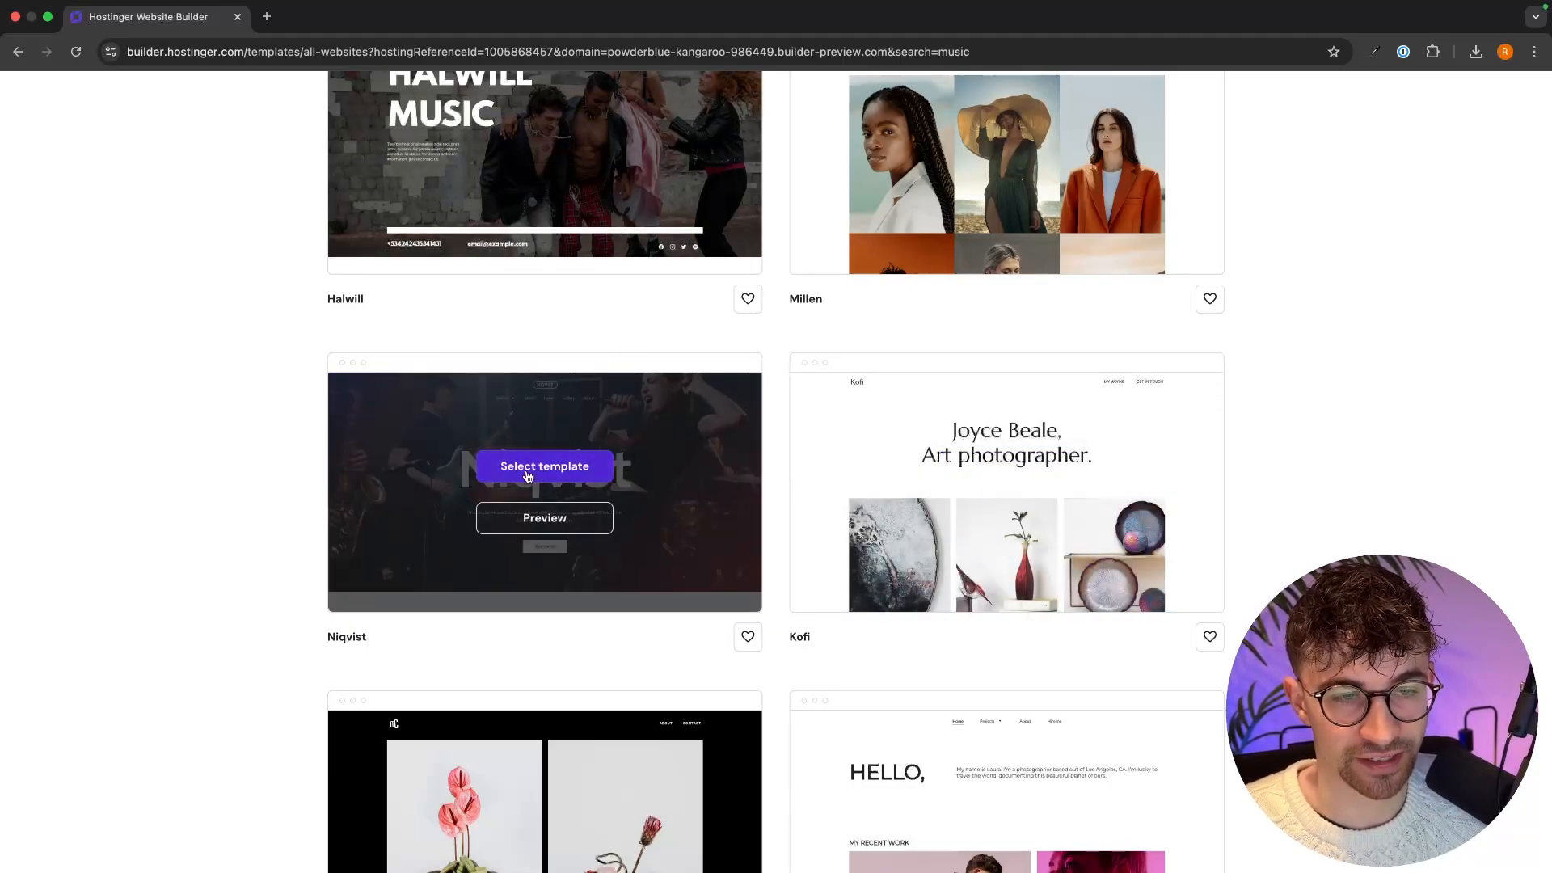
left_click(565, 473)
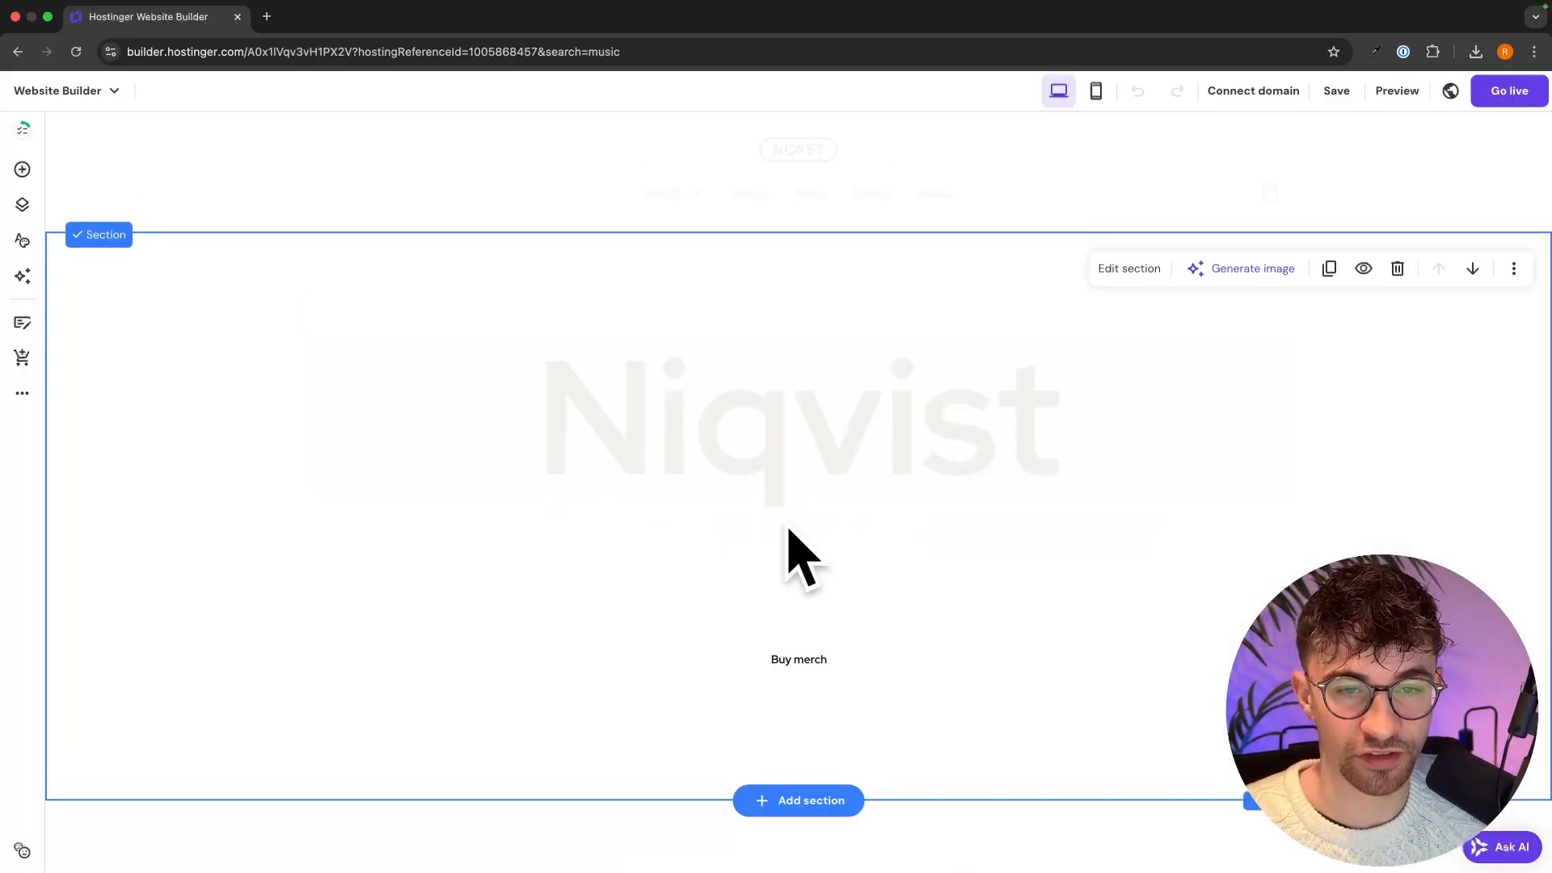
scroll(992, 493, "down", 6)
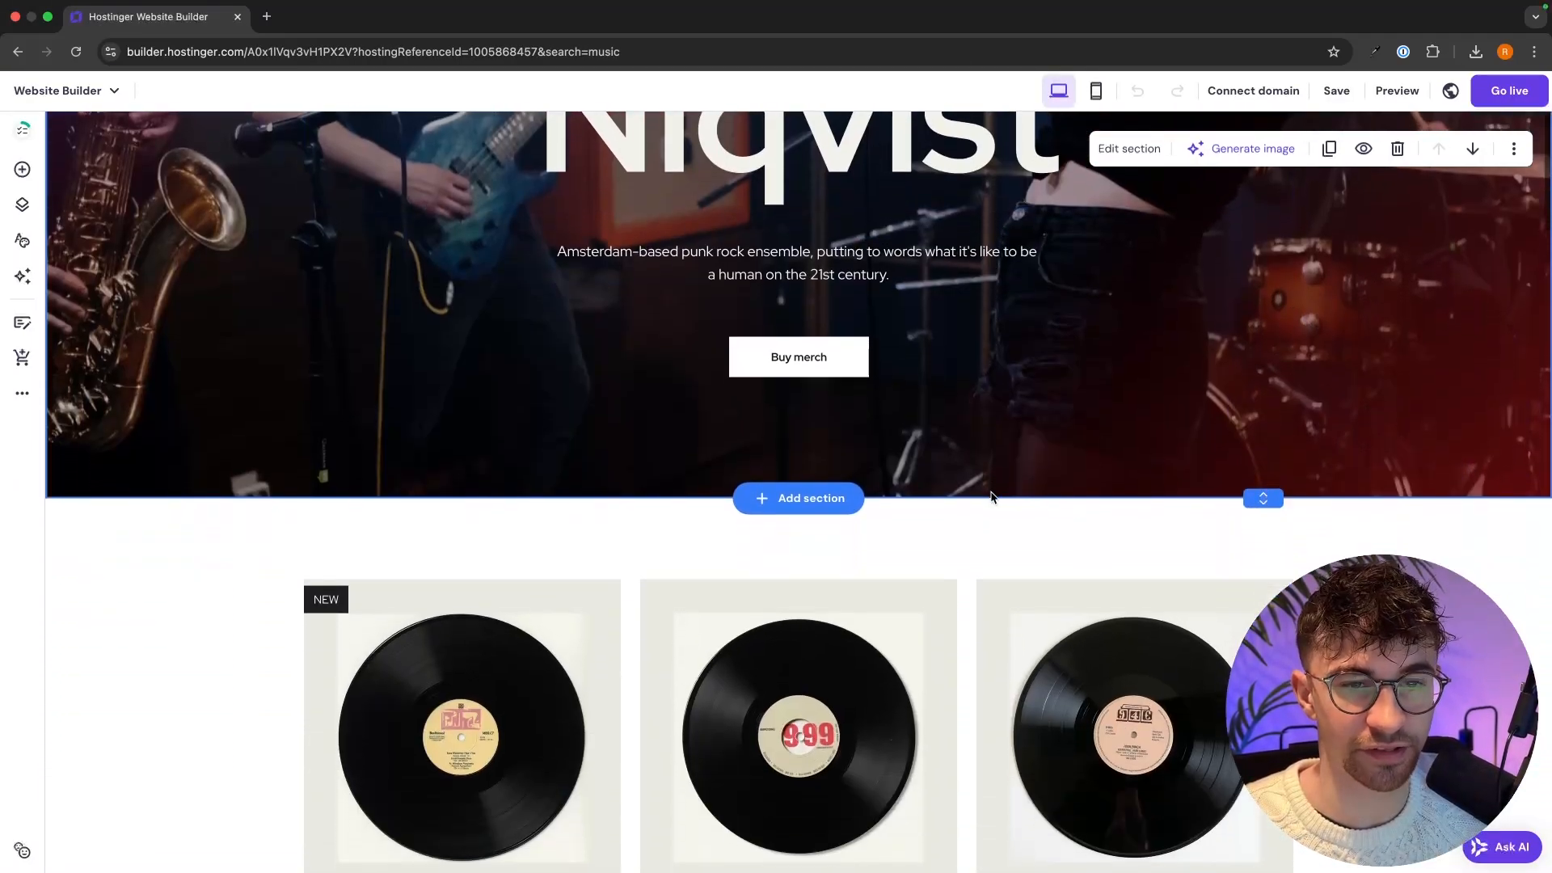
scroll(993, 498, "up", 6)
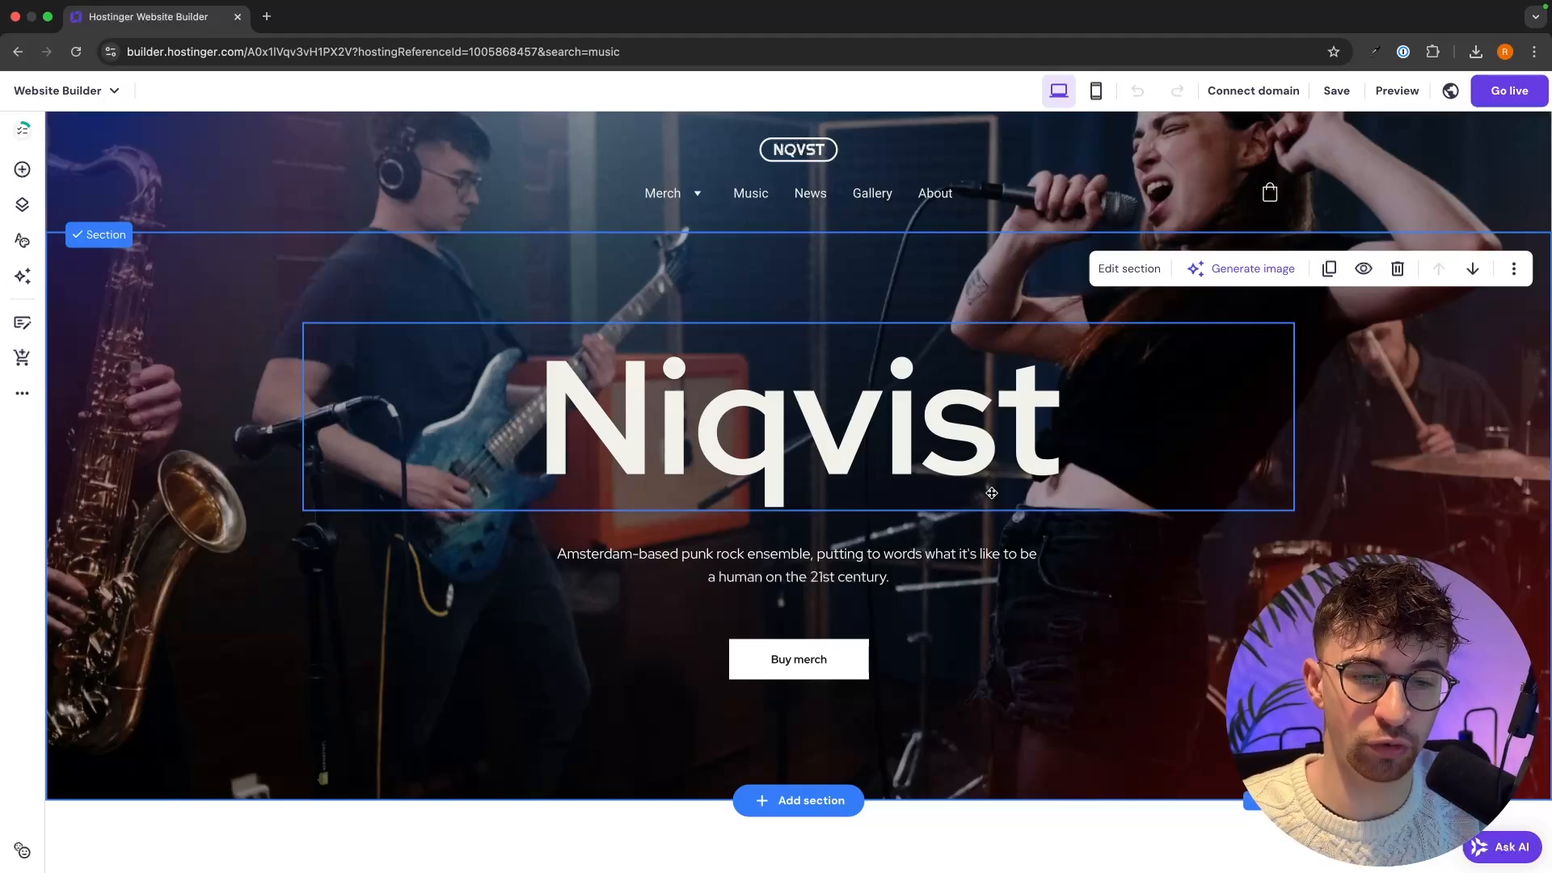
Replace the Niqvist heading in the hero section with the artist's full name.
left_click_drag(970, 460, 1140, 455)
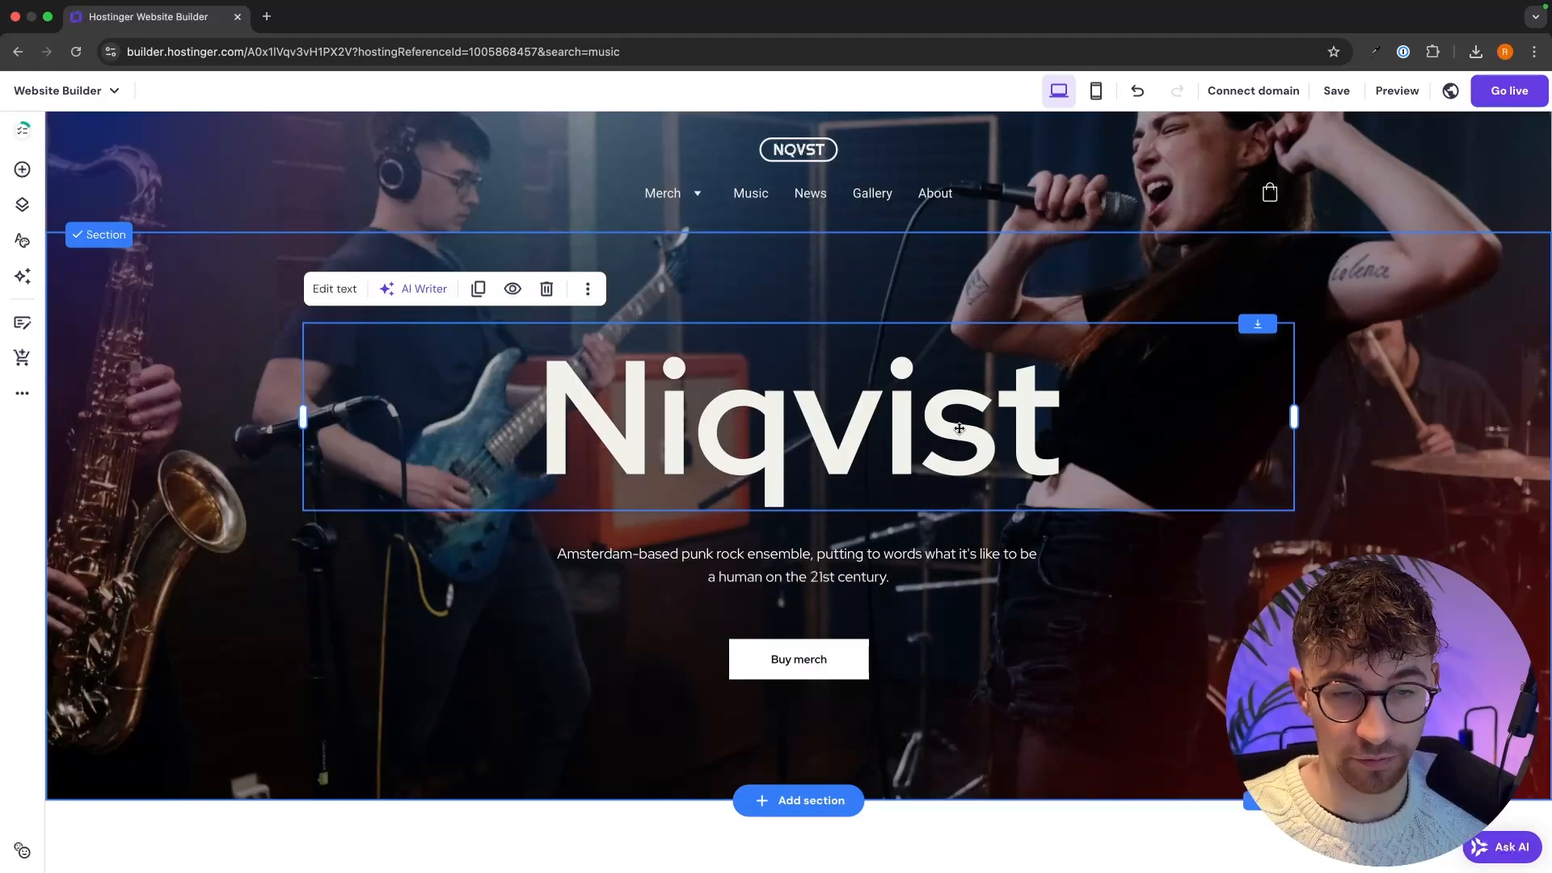
double_click(960, 429)
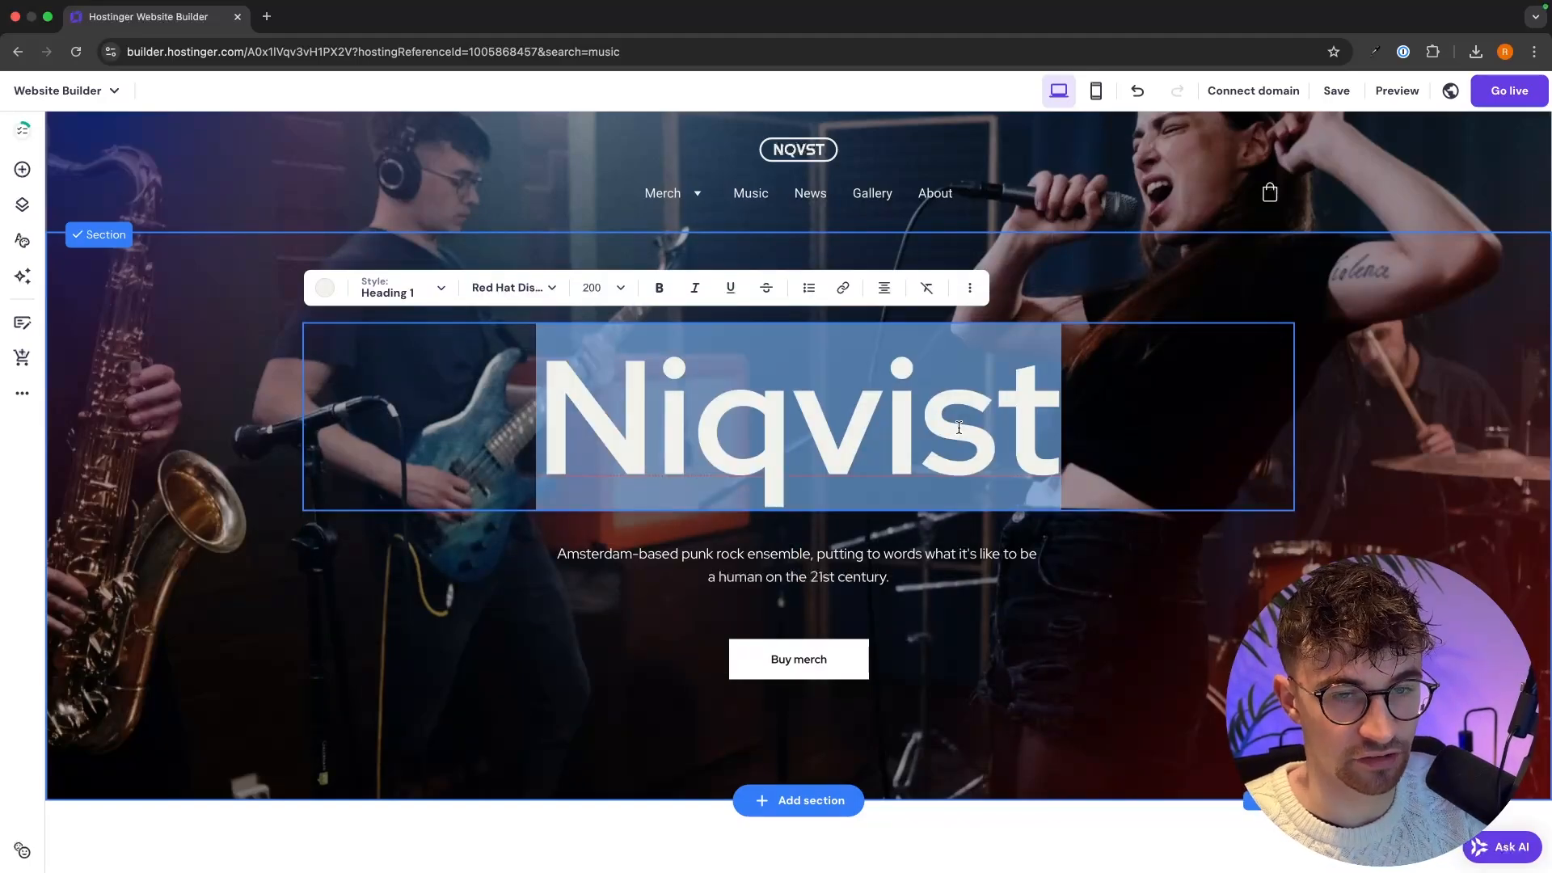
key("Escape")
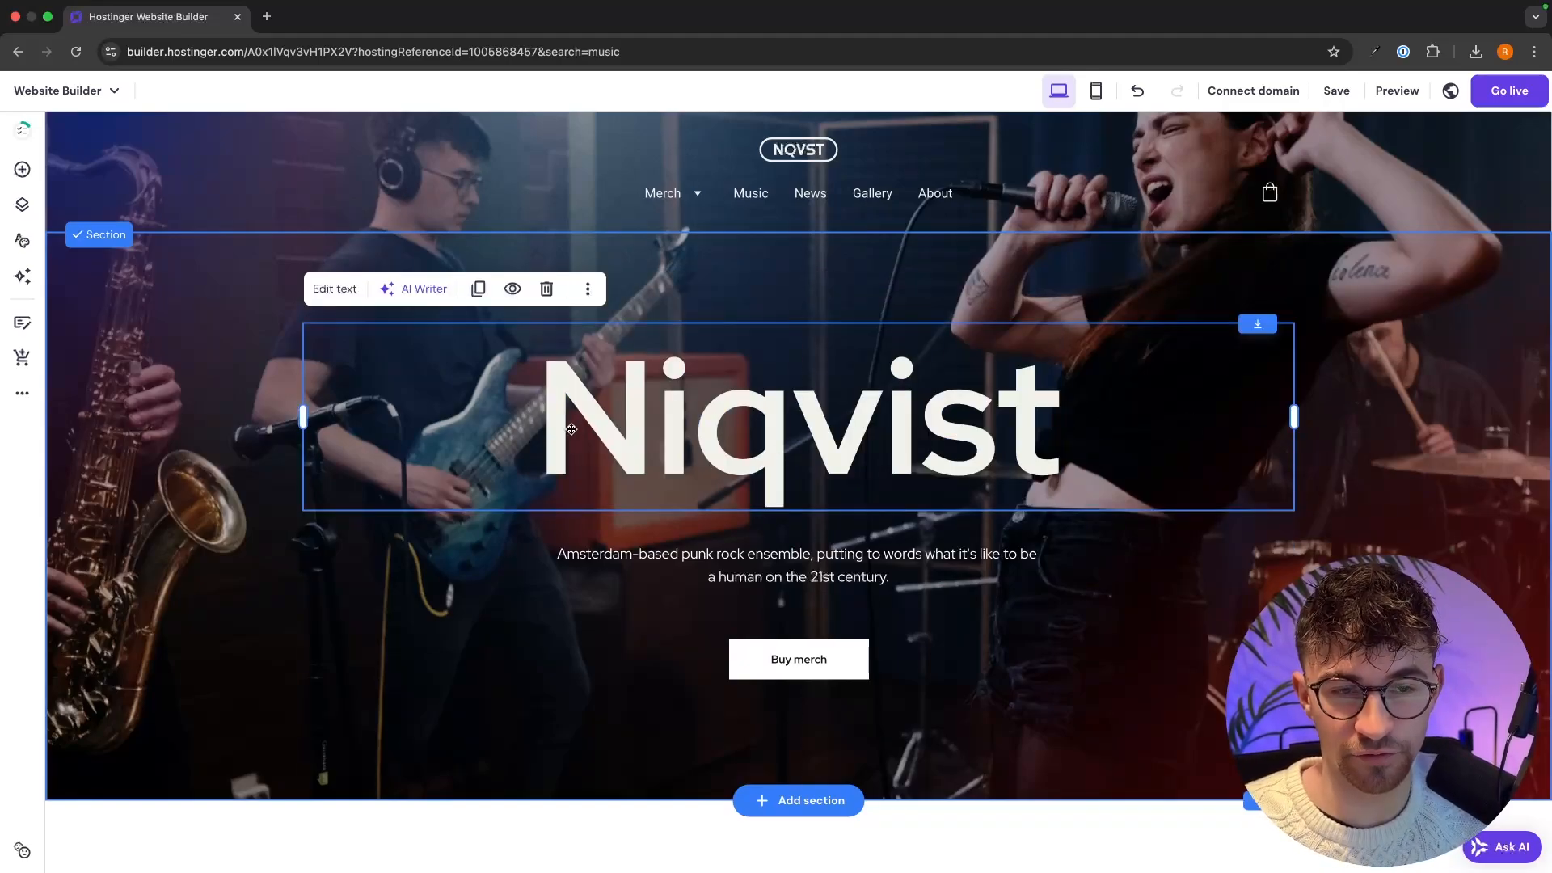
left_click(925, 439)
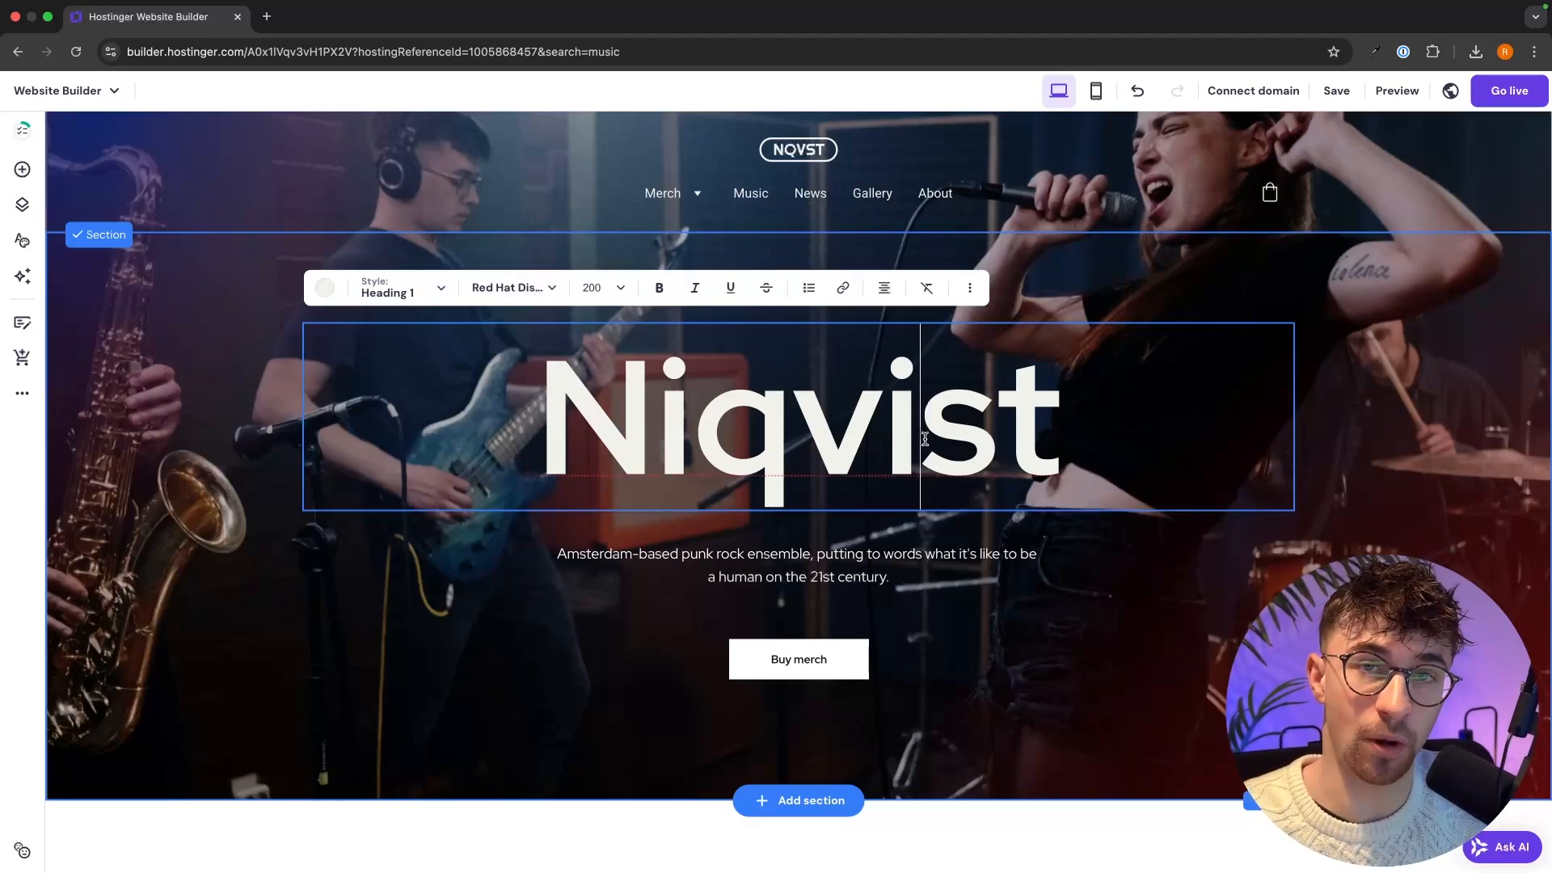
double_click(925, 438)
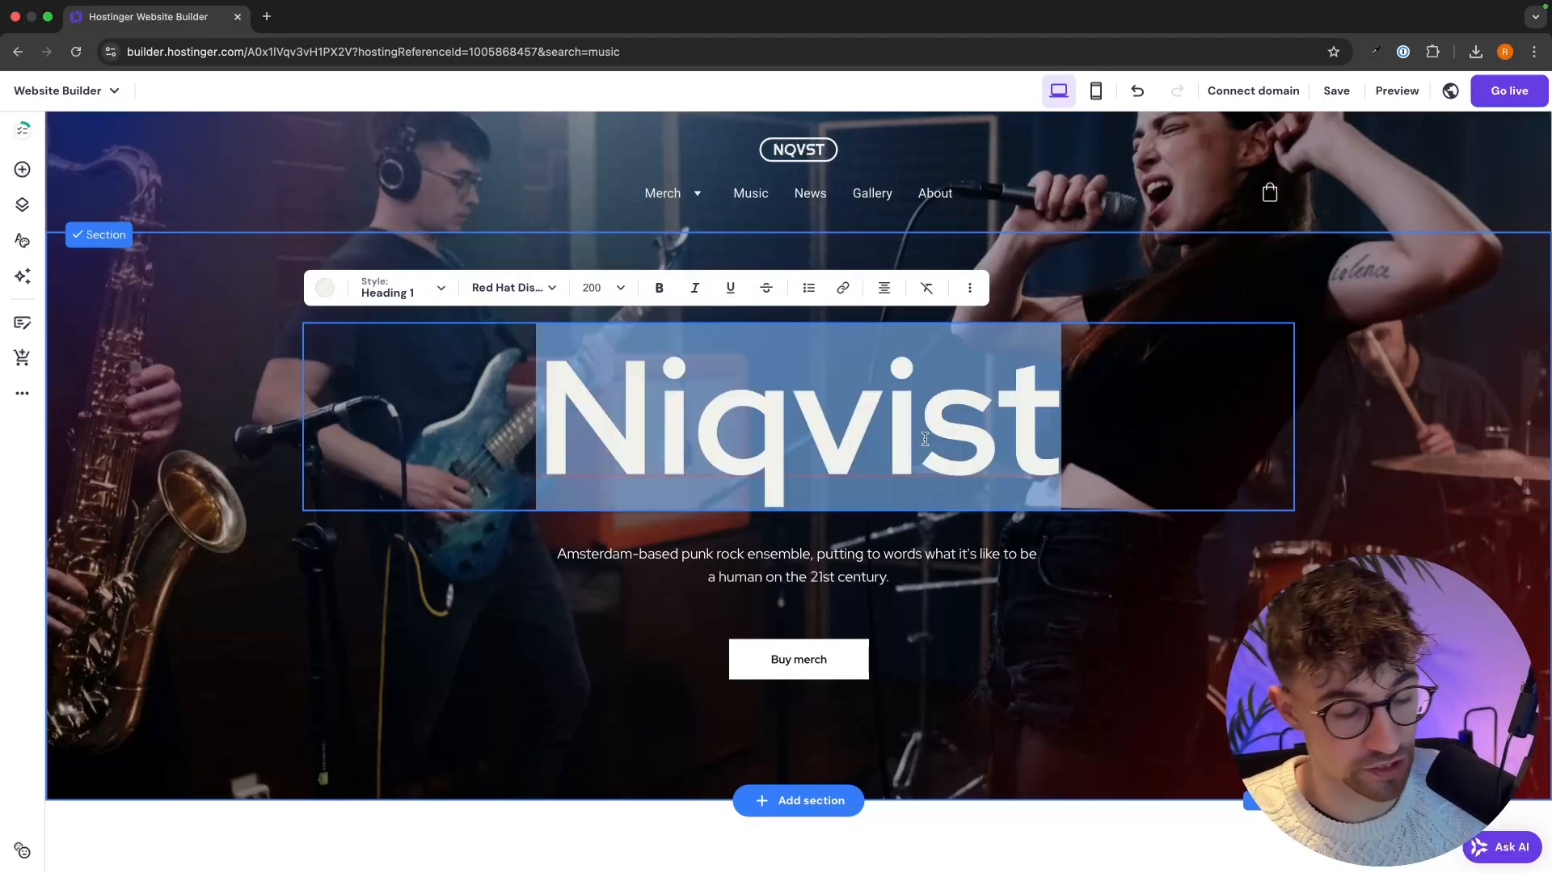
type("Riley")
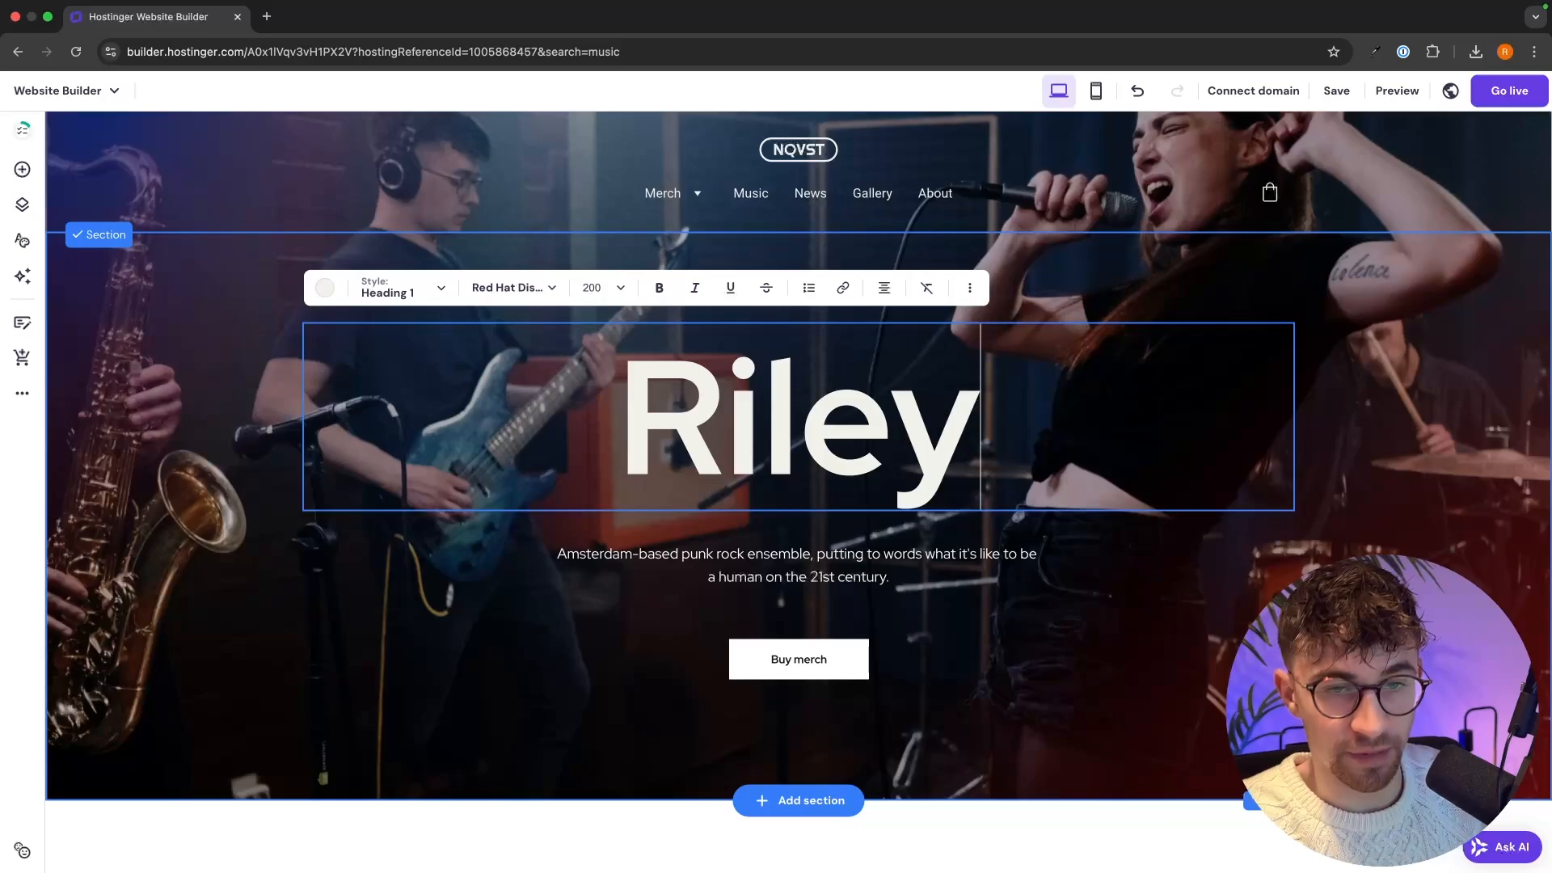
type(" Holden")
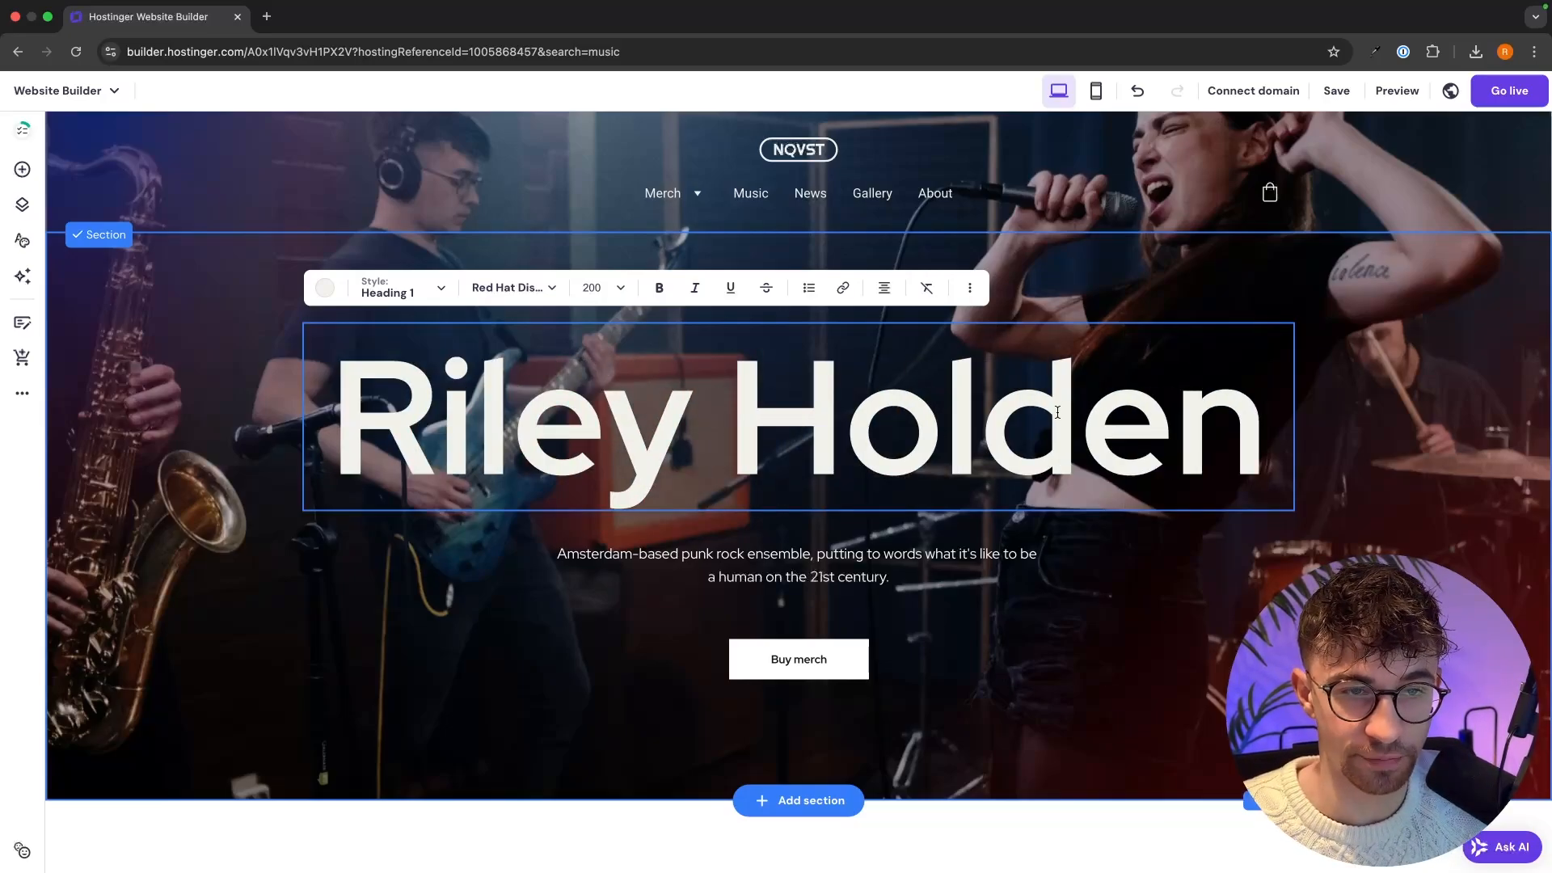
Browse the fonts available for the hero heading, leave its font as it is, and dismiss the setup progress notification.
triple_click(1234, 407)
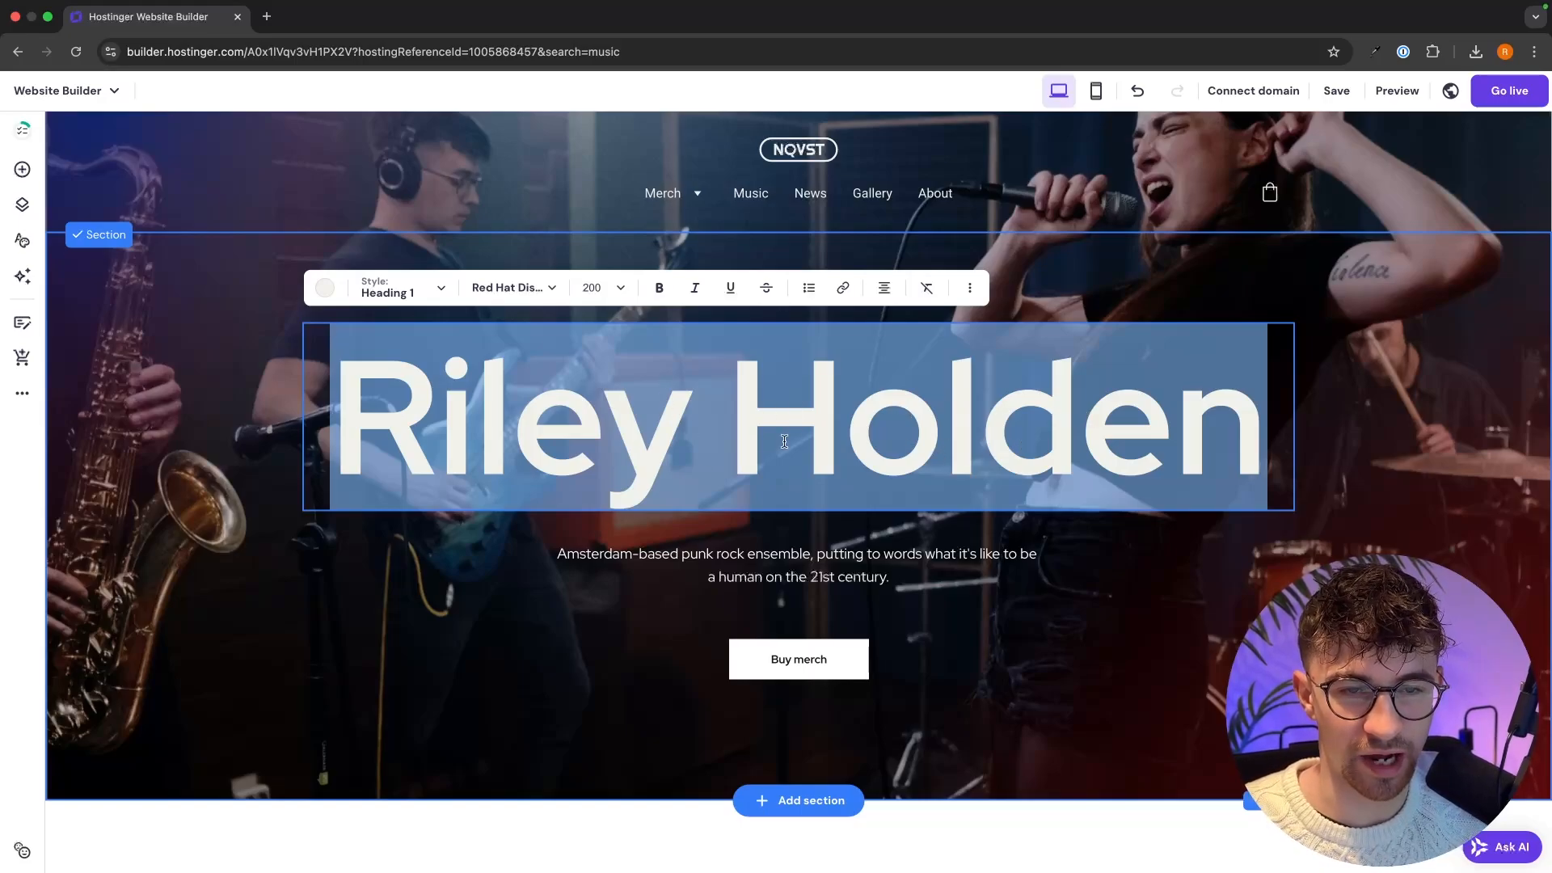
left_click(551, 305)
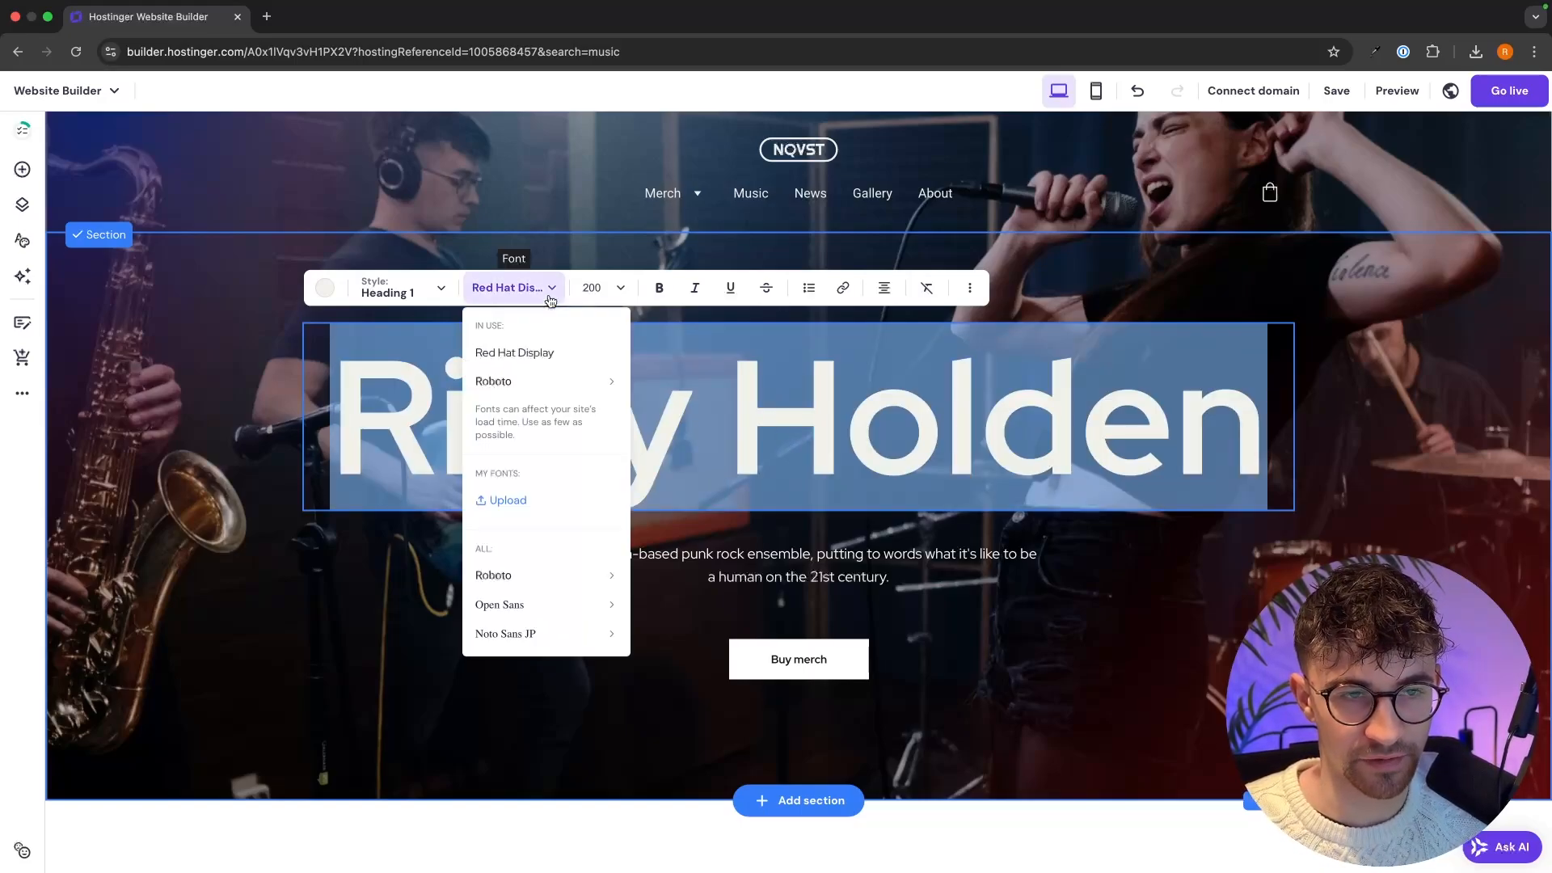
scroll(540, 547, "down", 2)
scroll(540, 542, "down", 5)
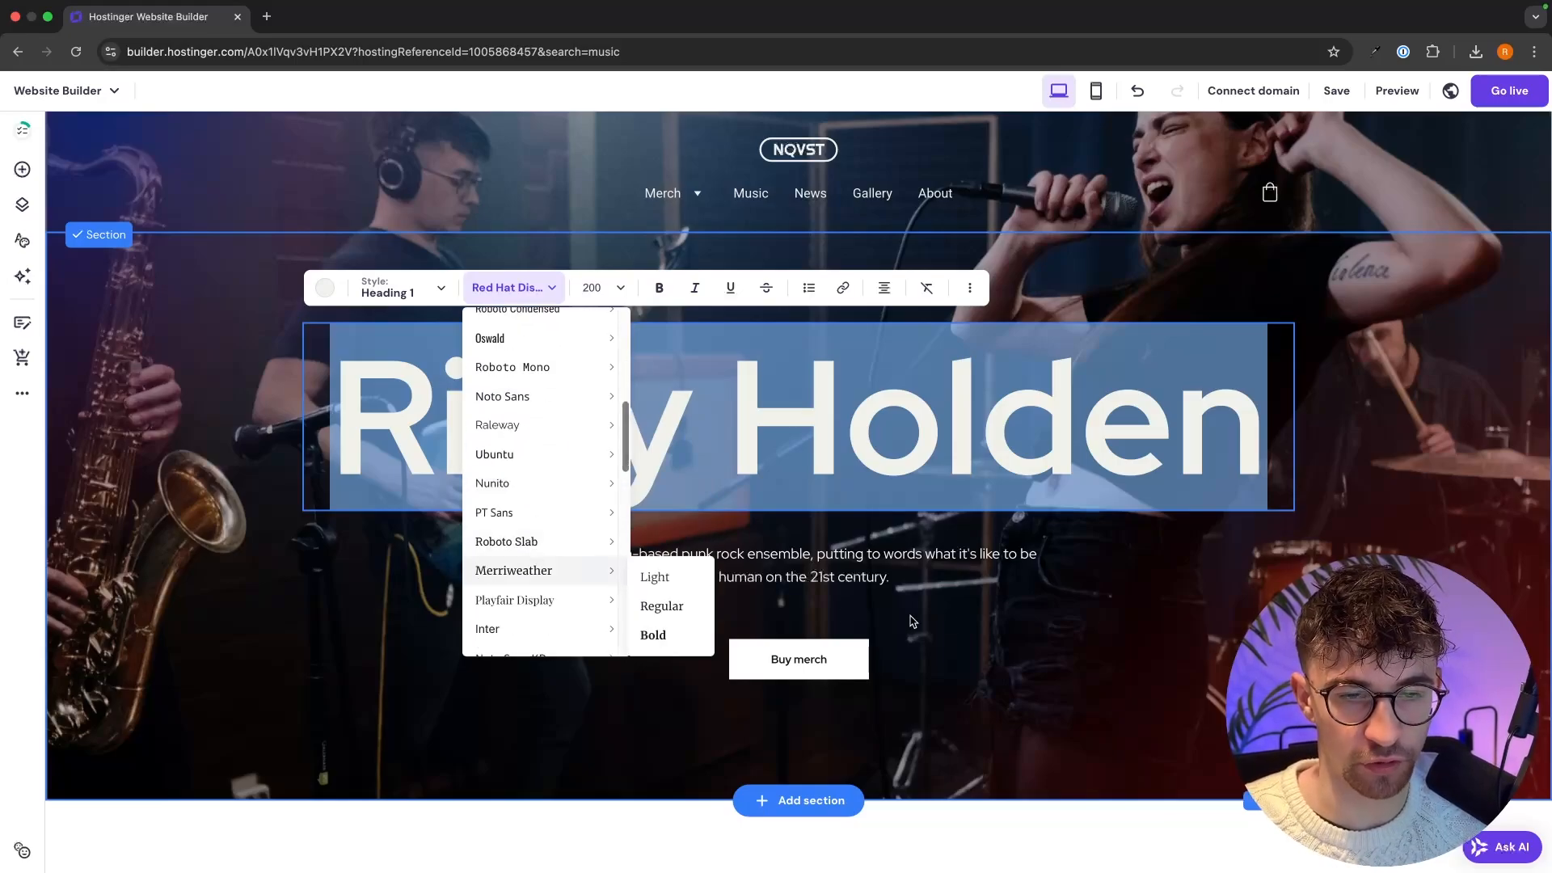
left_click(1210, 560)
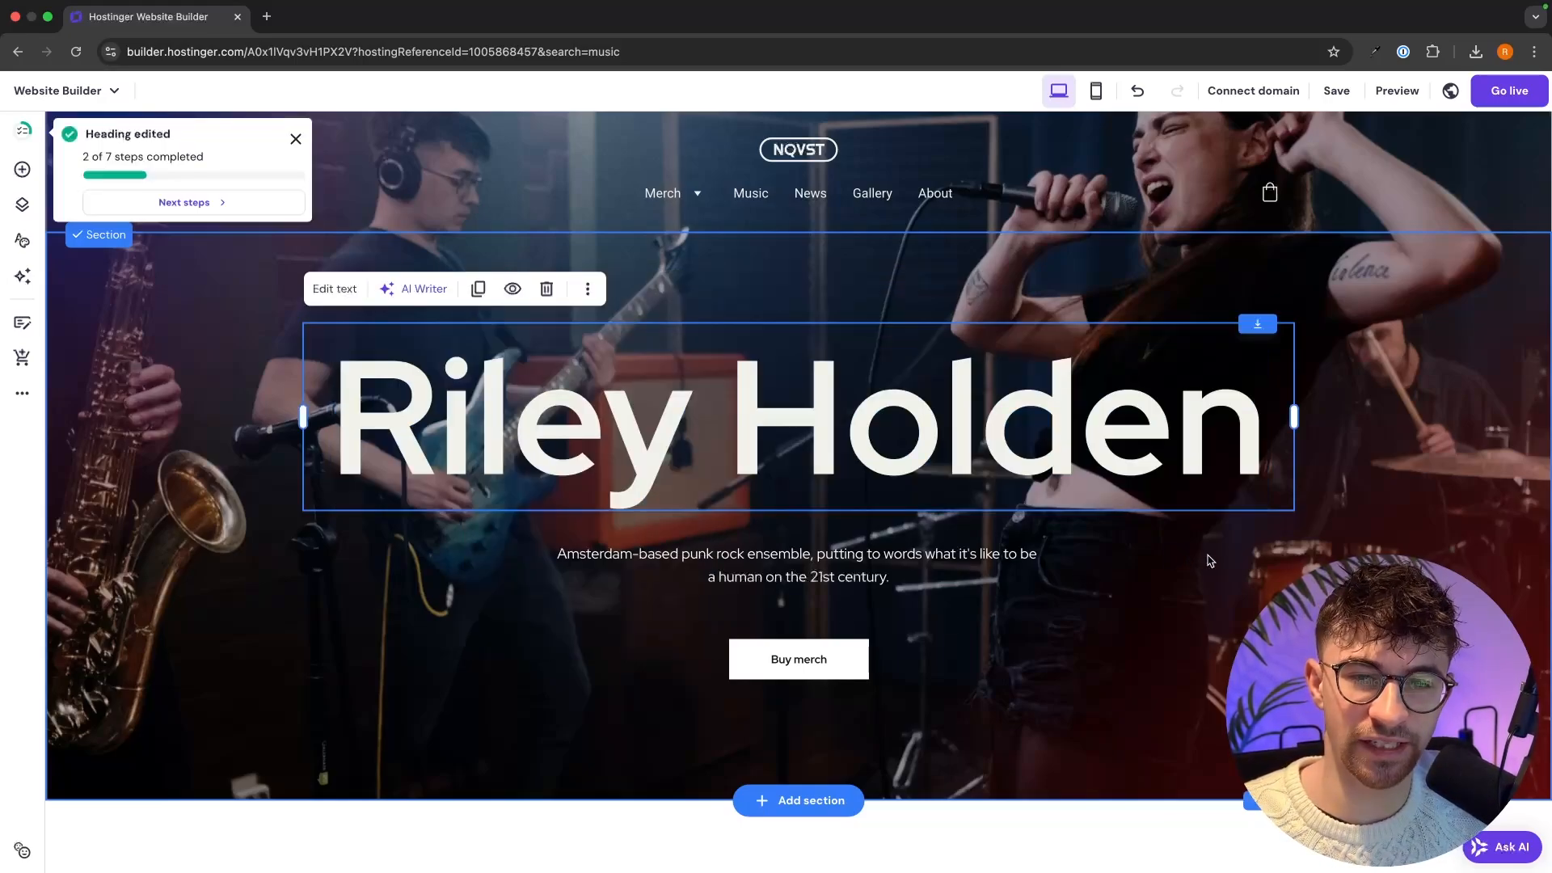
left_click(1330, 551)
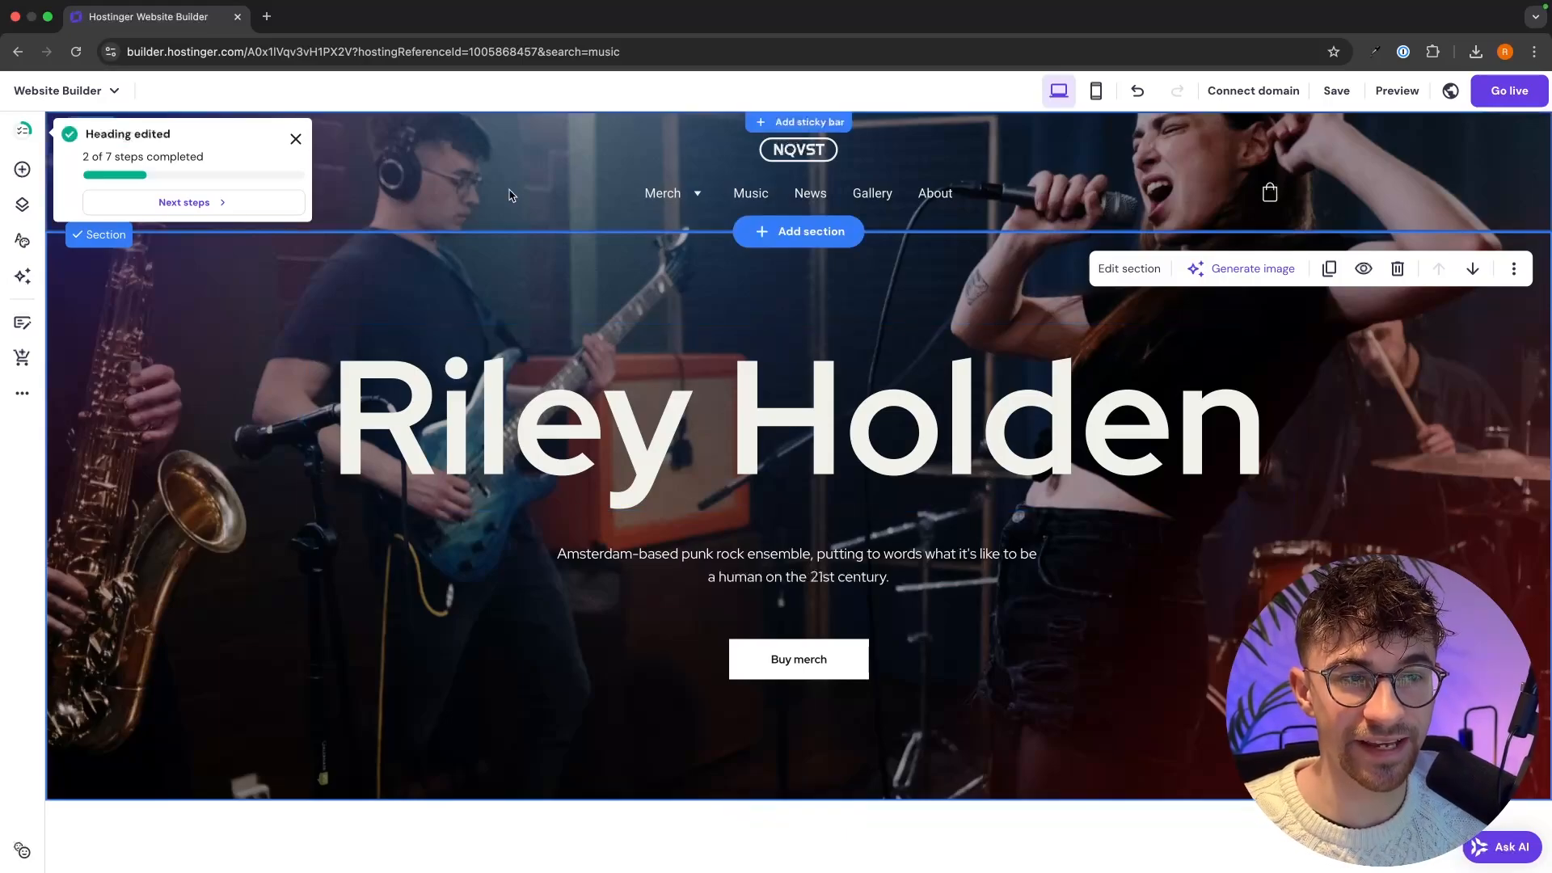
left_click(297, 140)
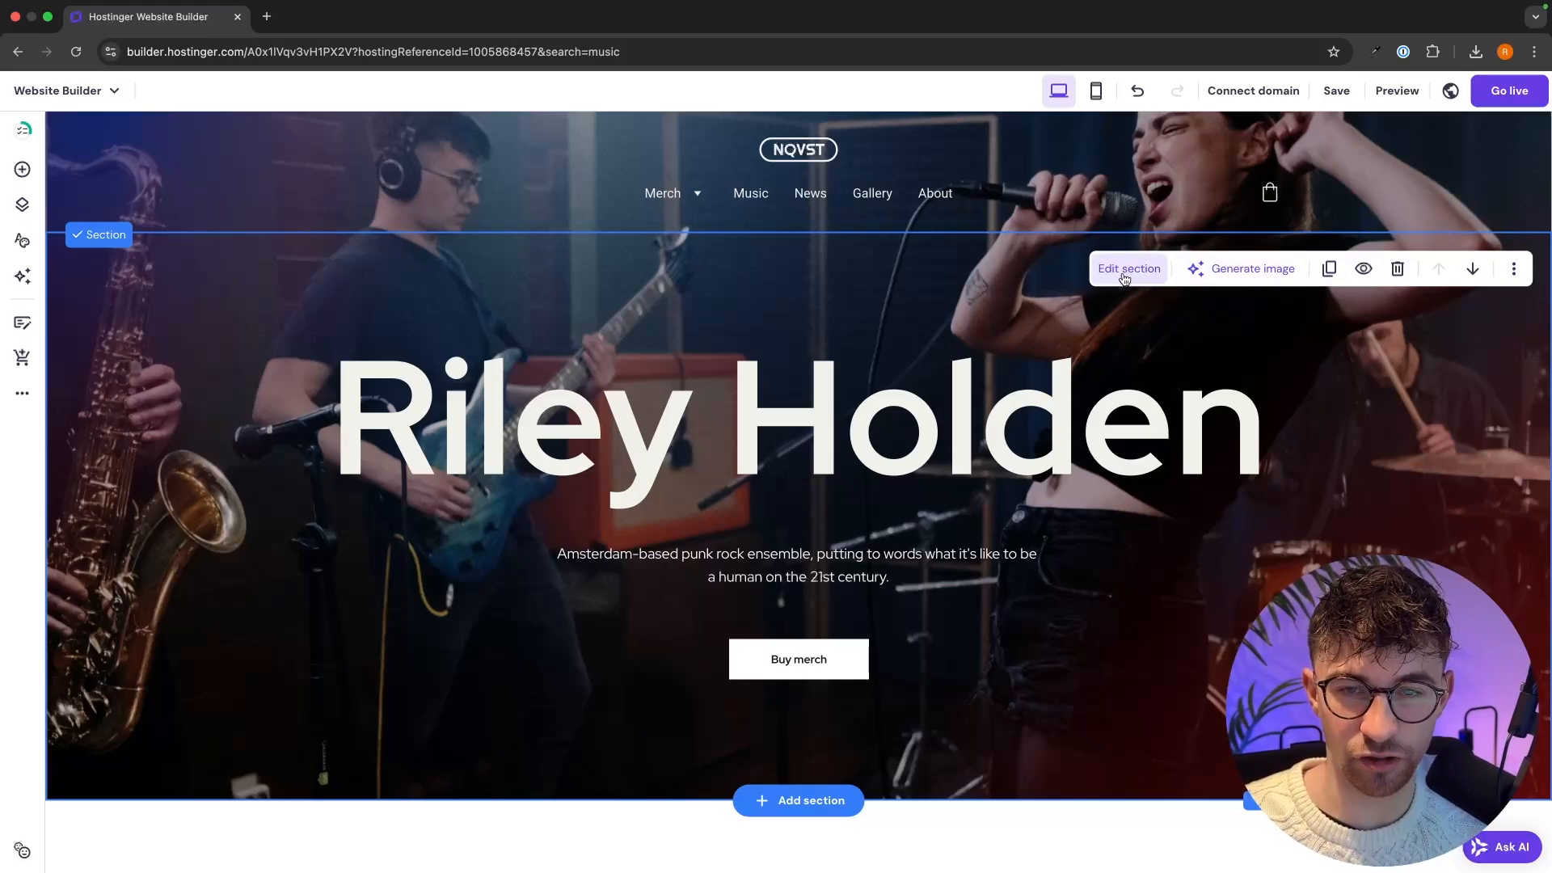
Replace the hero section's background image with the uploaded photo pexels-rdne-7503462.
left_click(1125, 279)
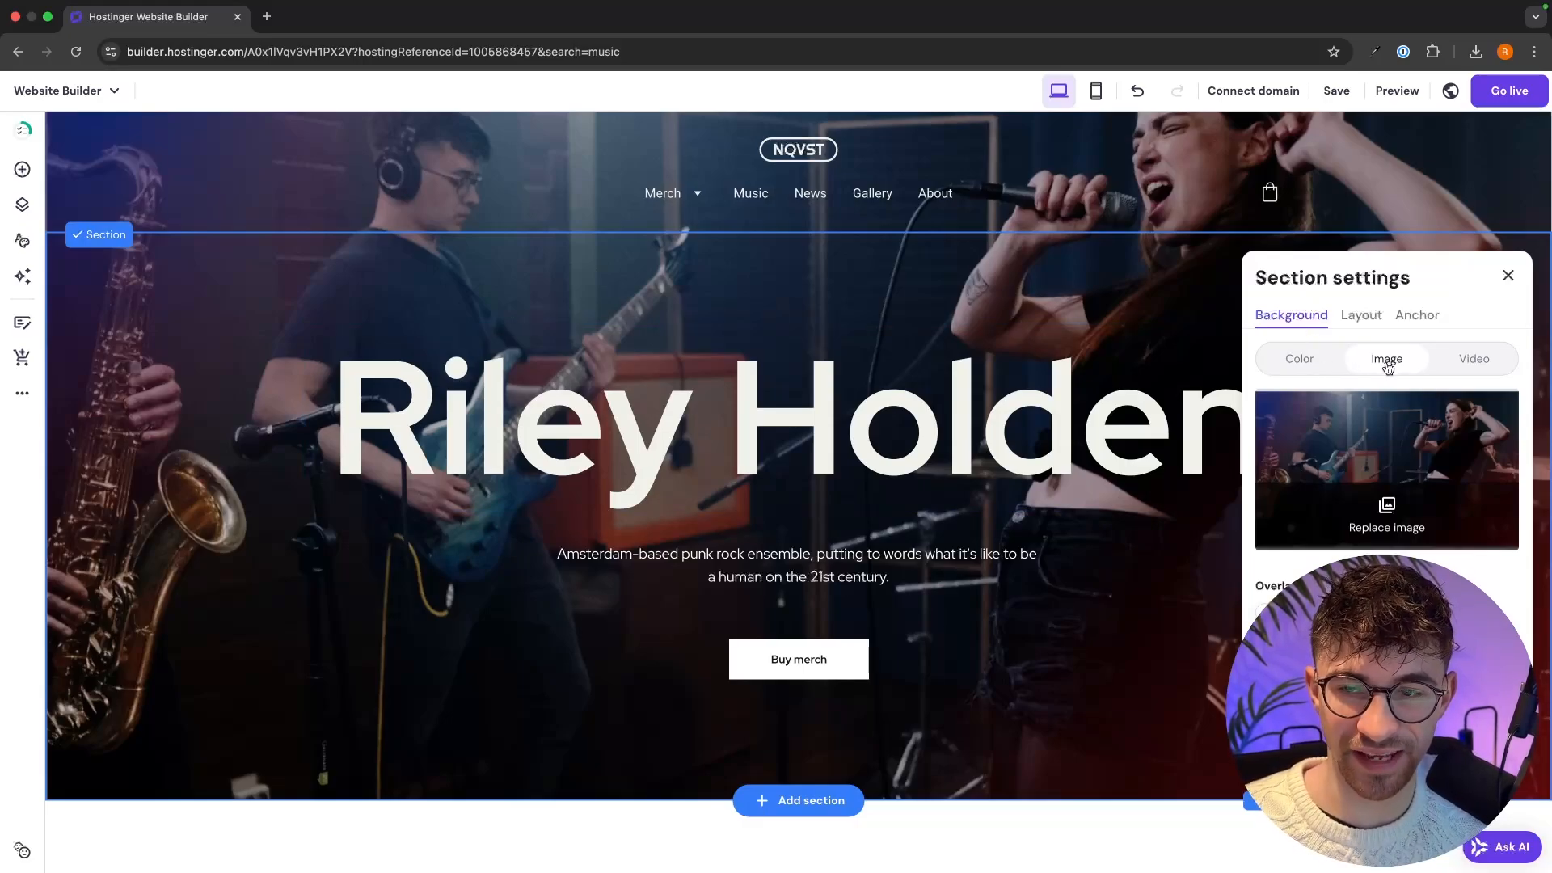
left_click(1401, 510)
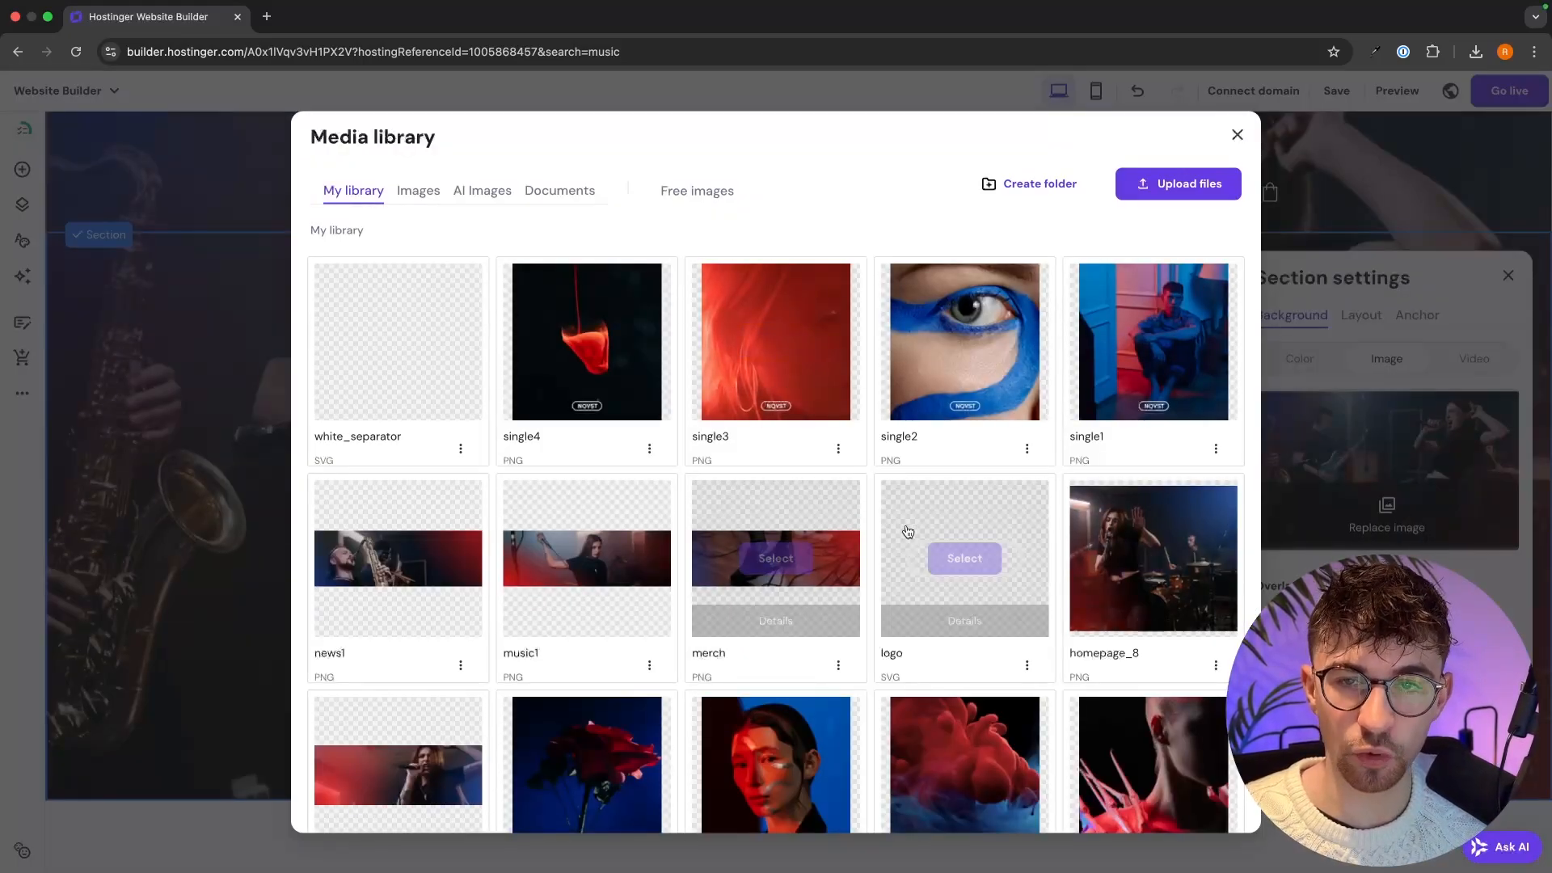
left_click(1182, 191)
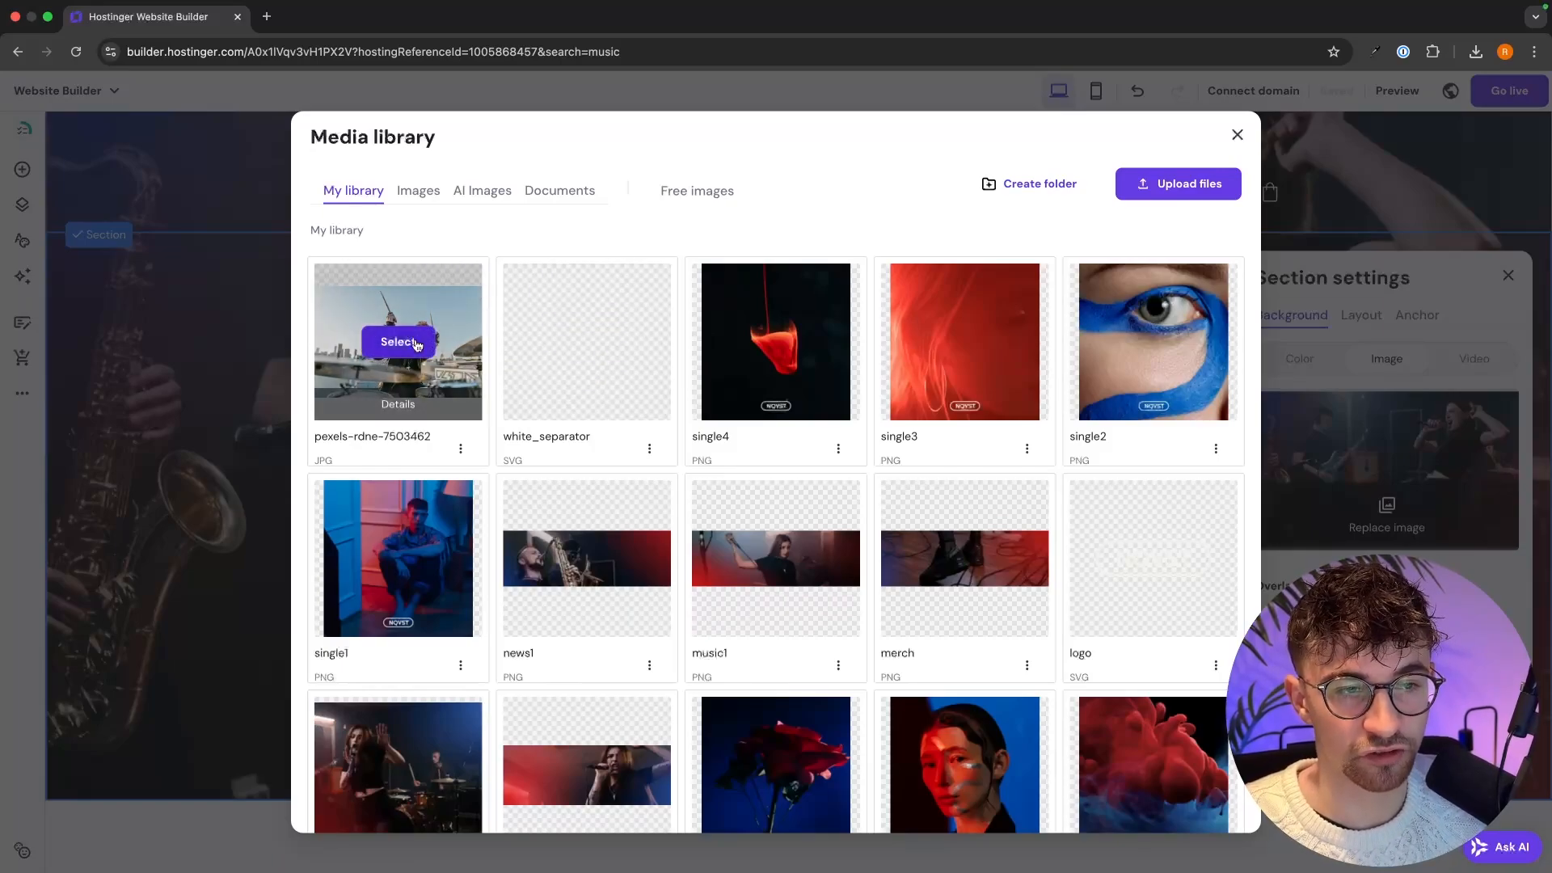
left_click(397, 342)
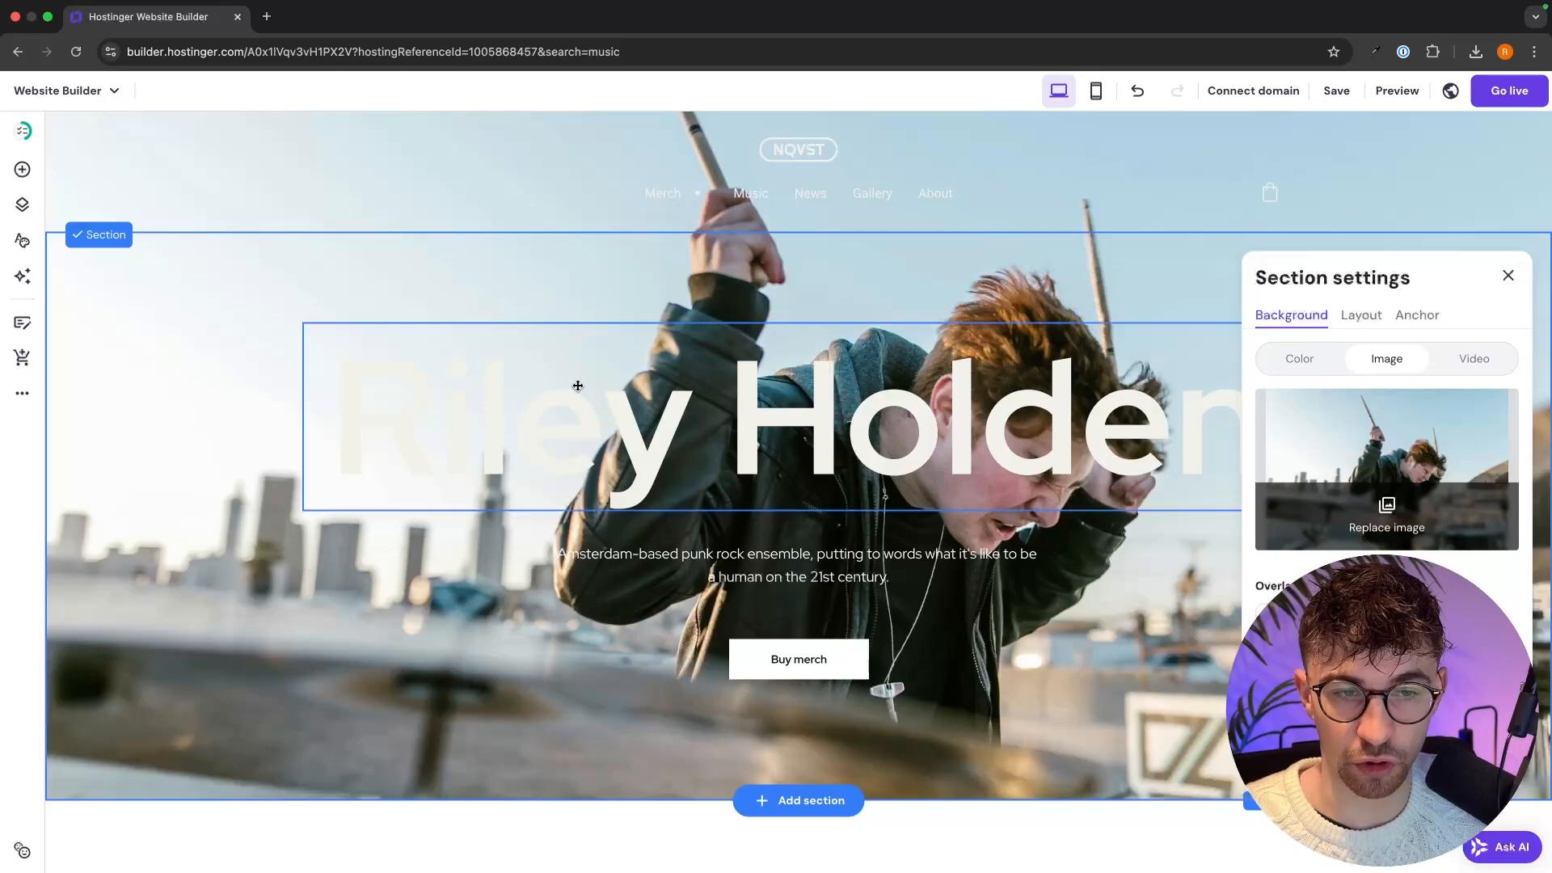
Try the dark text colour #1a1a1a on the hero heading, and undo the colour change.
left_click(871, 406)
left_click(873, 405)
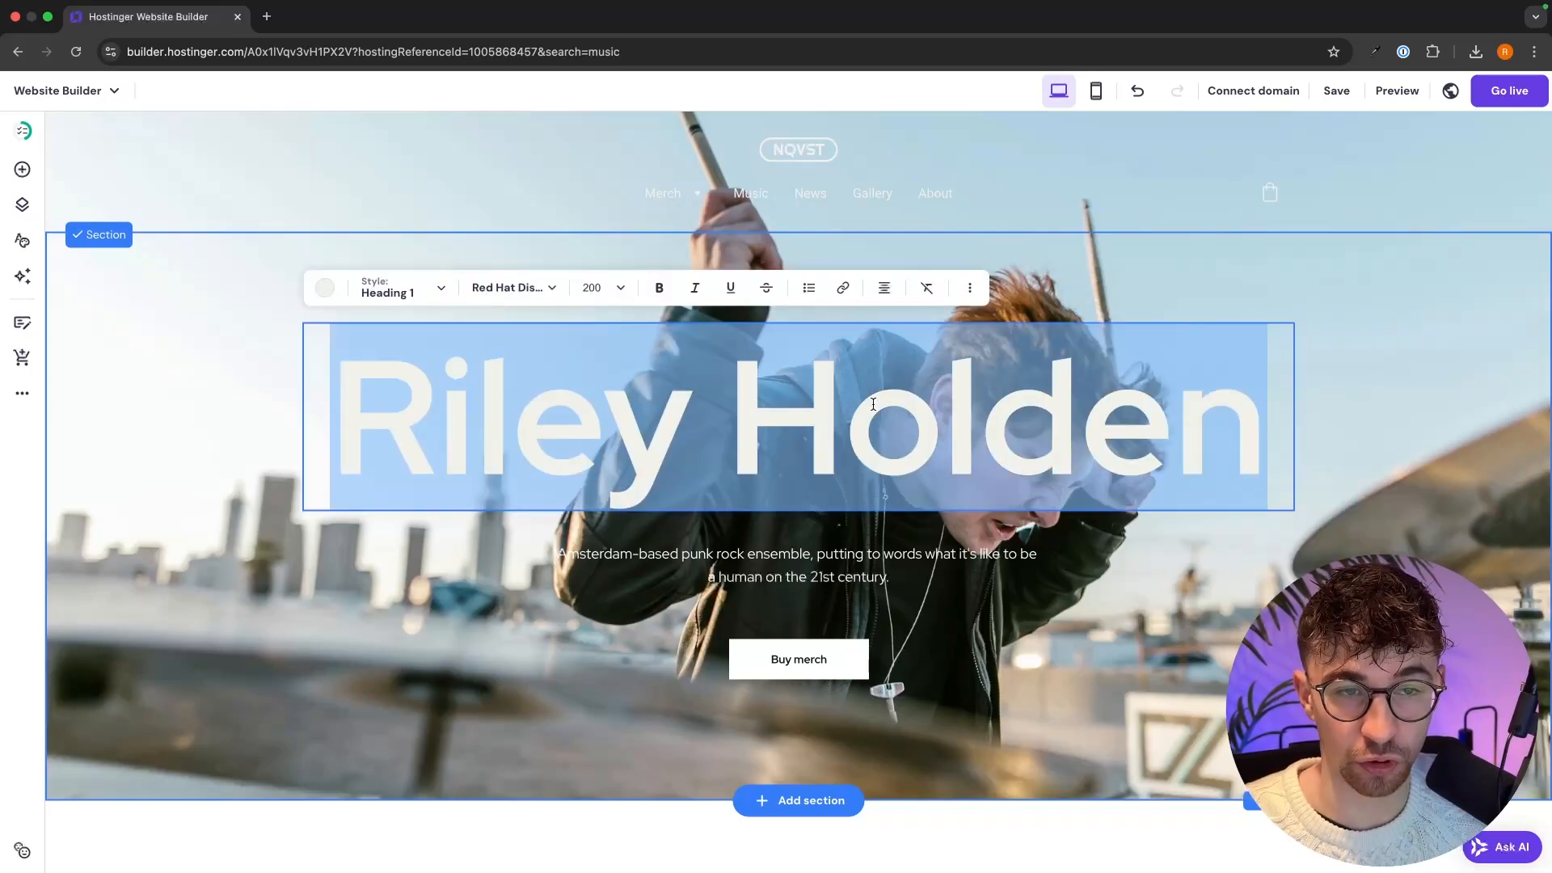
left_click(324, 287)
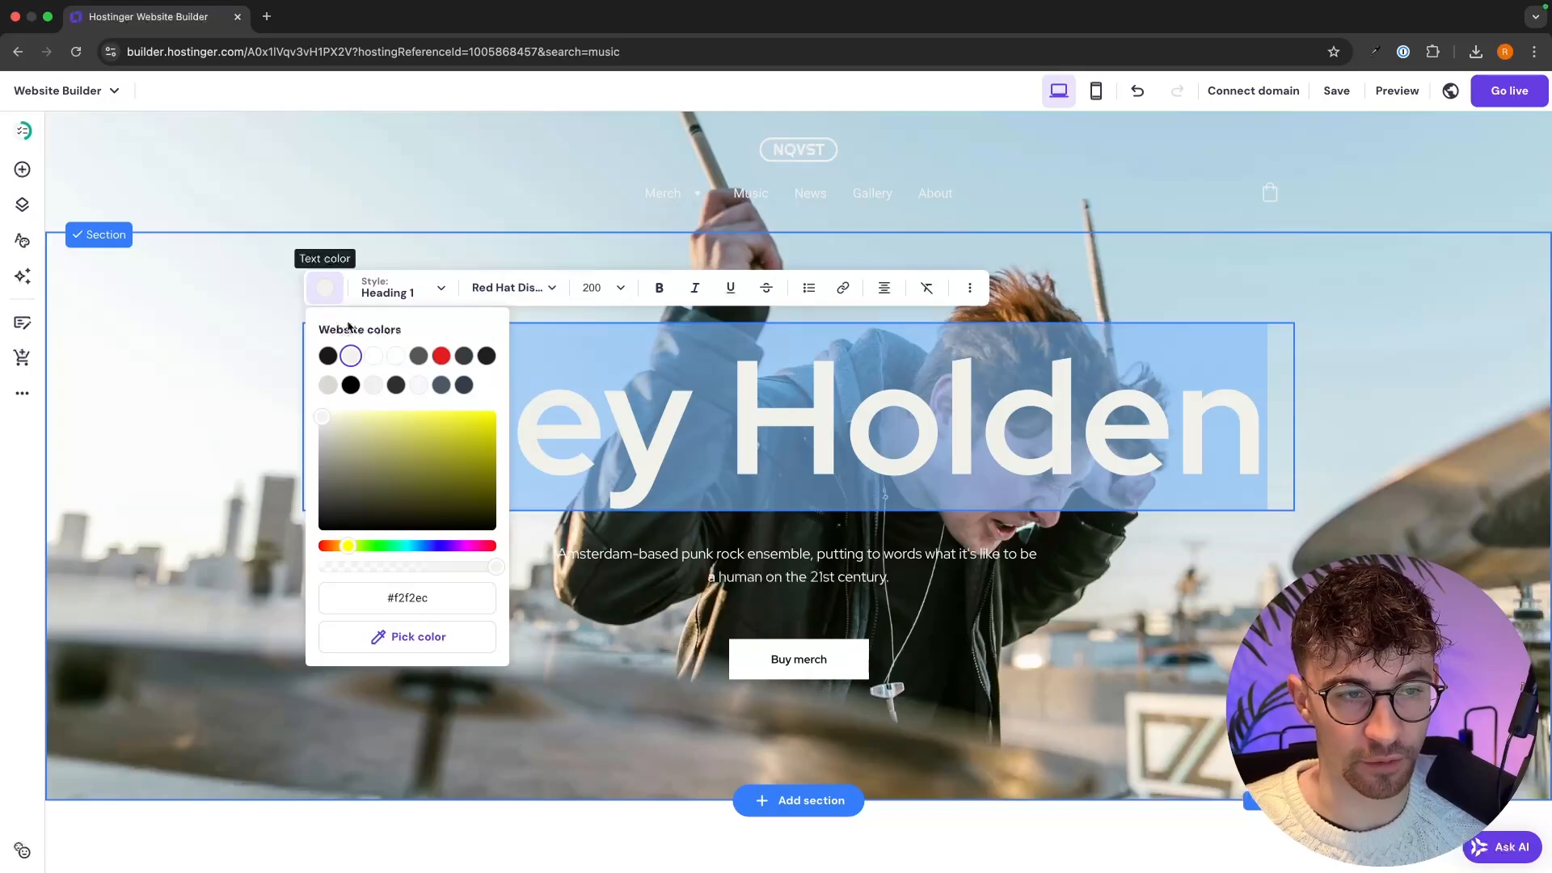
left_click(327, 356)
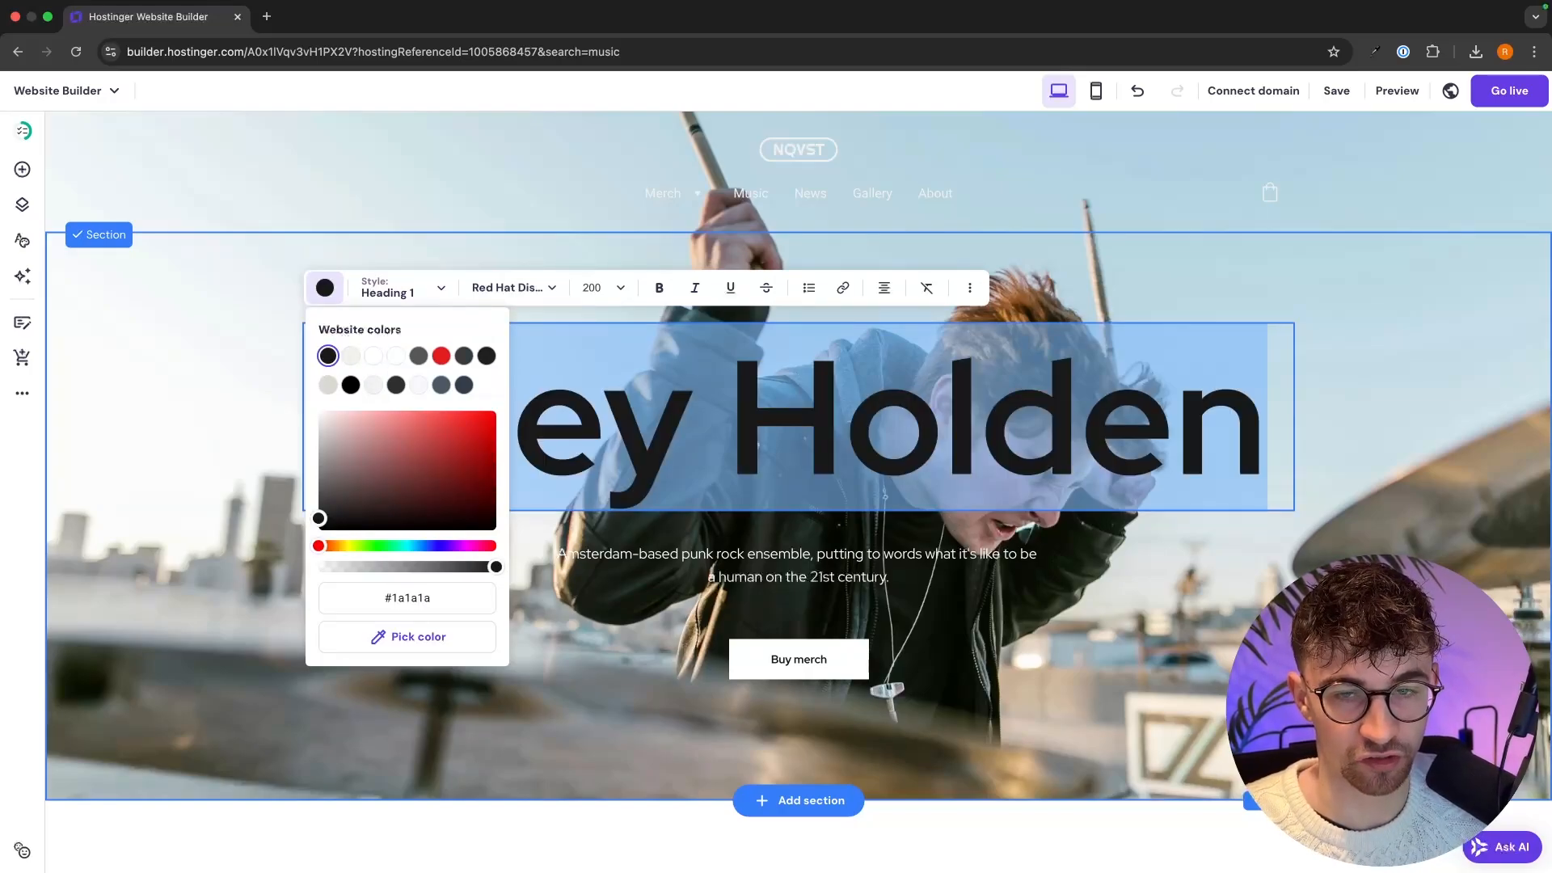
left_click(218, 384)
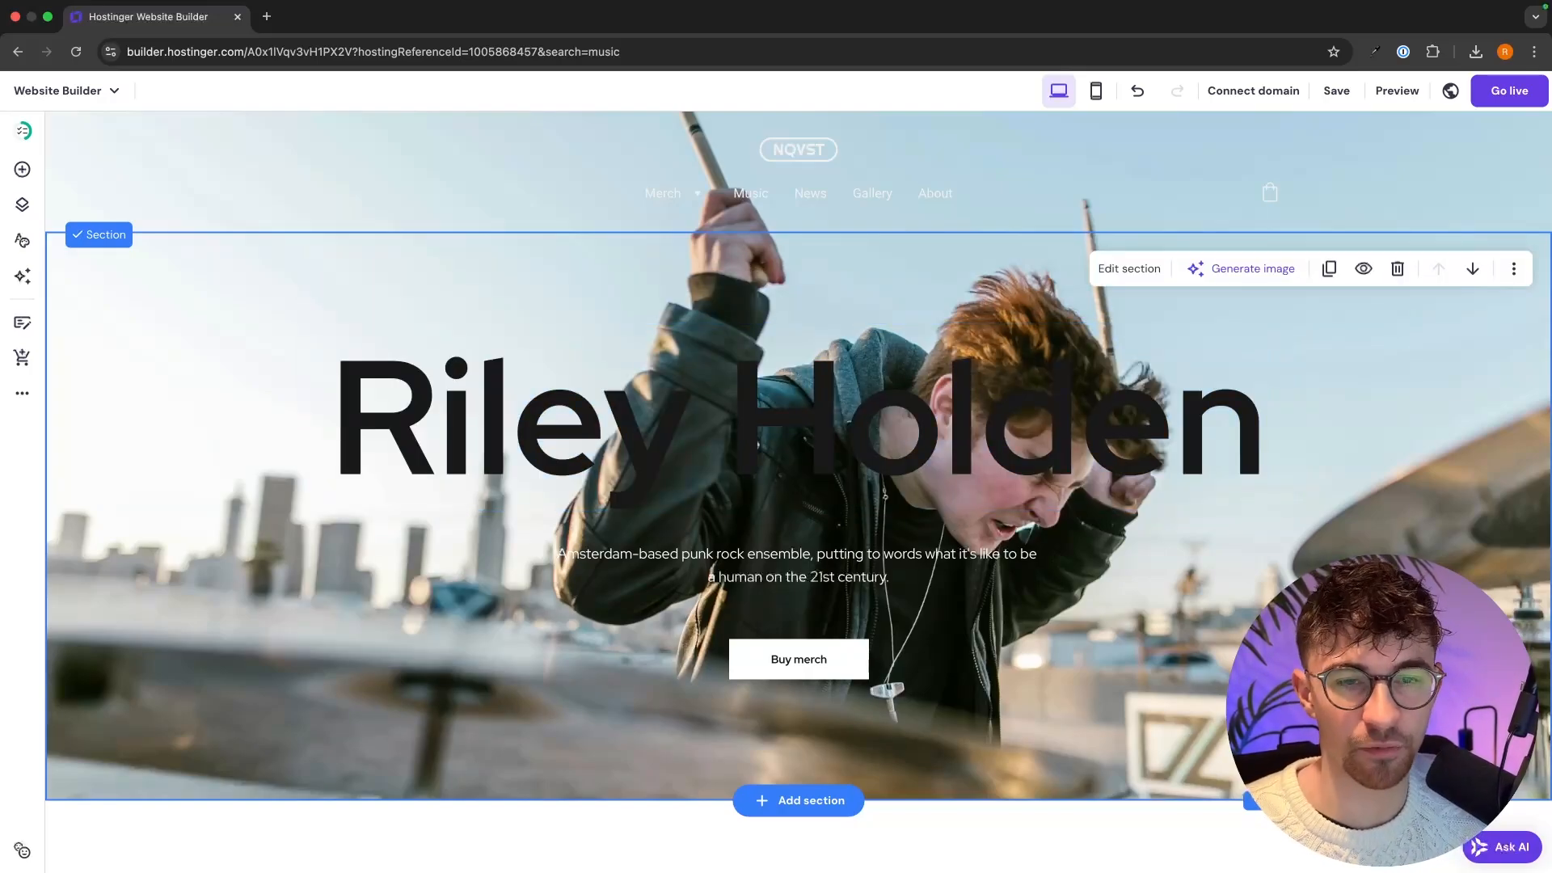
key("super+z")
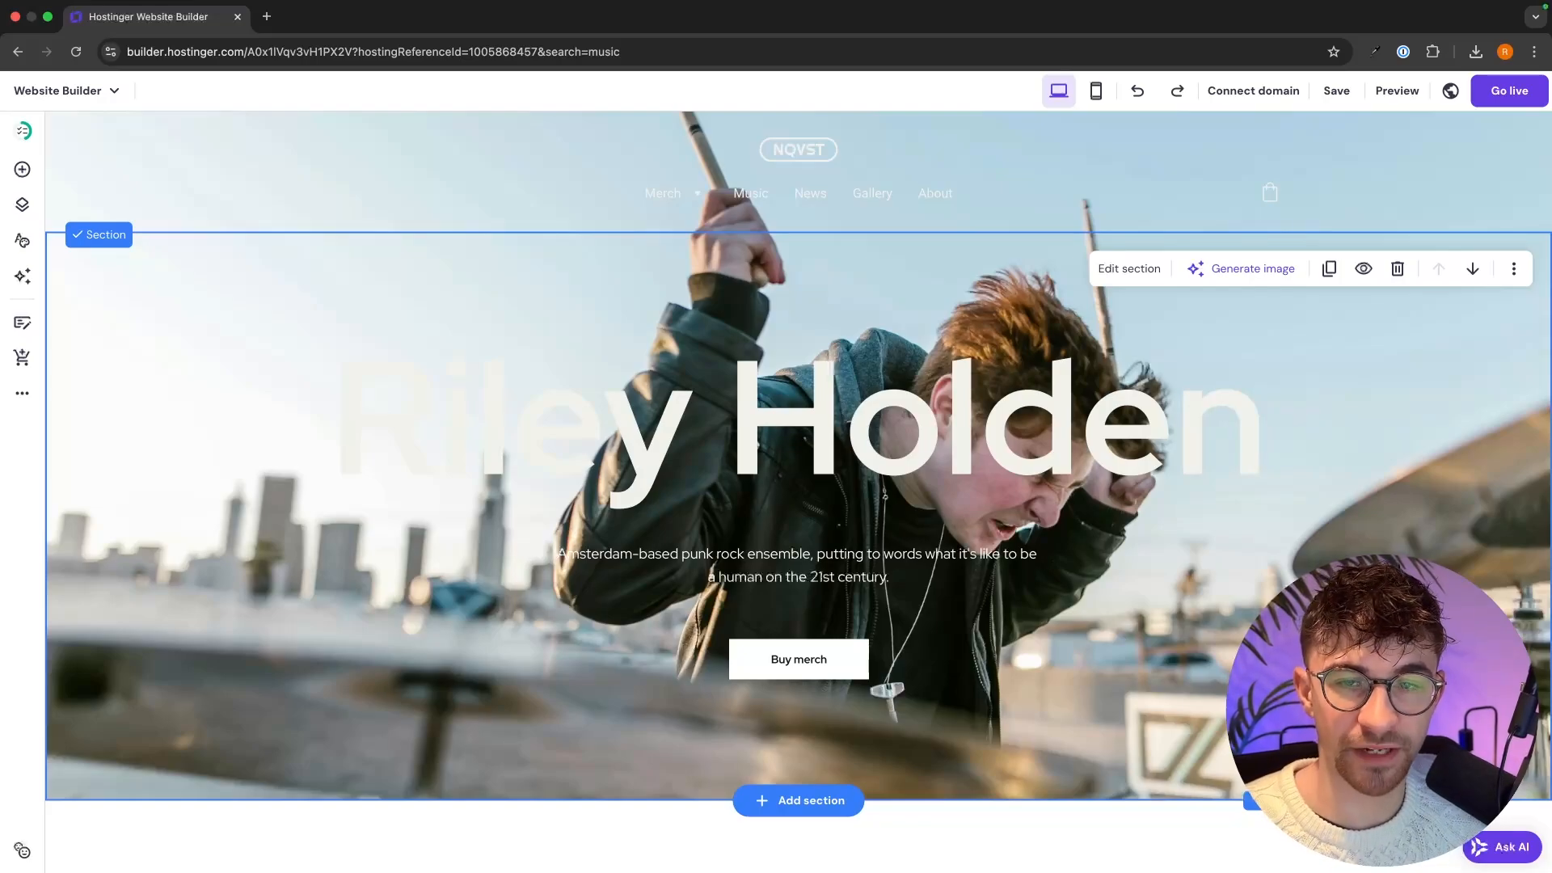
Increase the overlay opacity of the hero section's background image to darken the photo behind the text.
left_click(1136, 270)
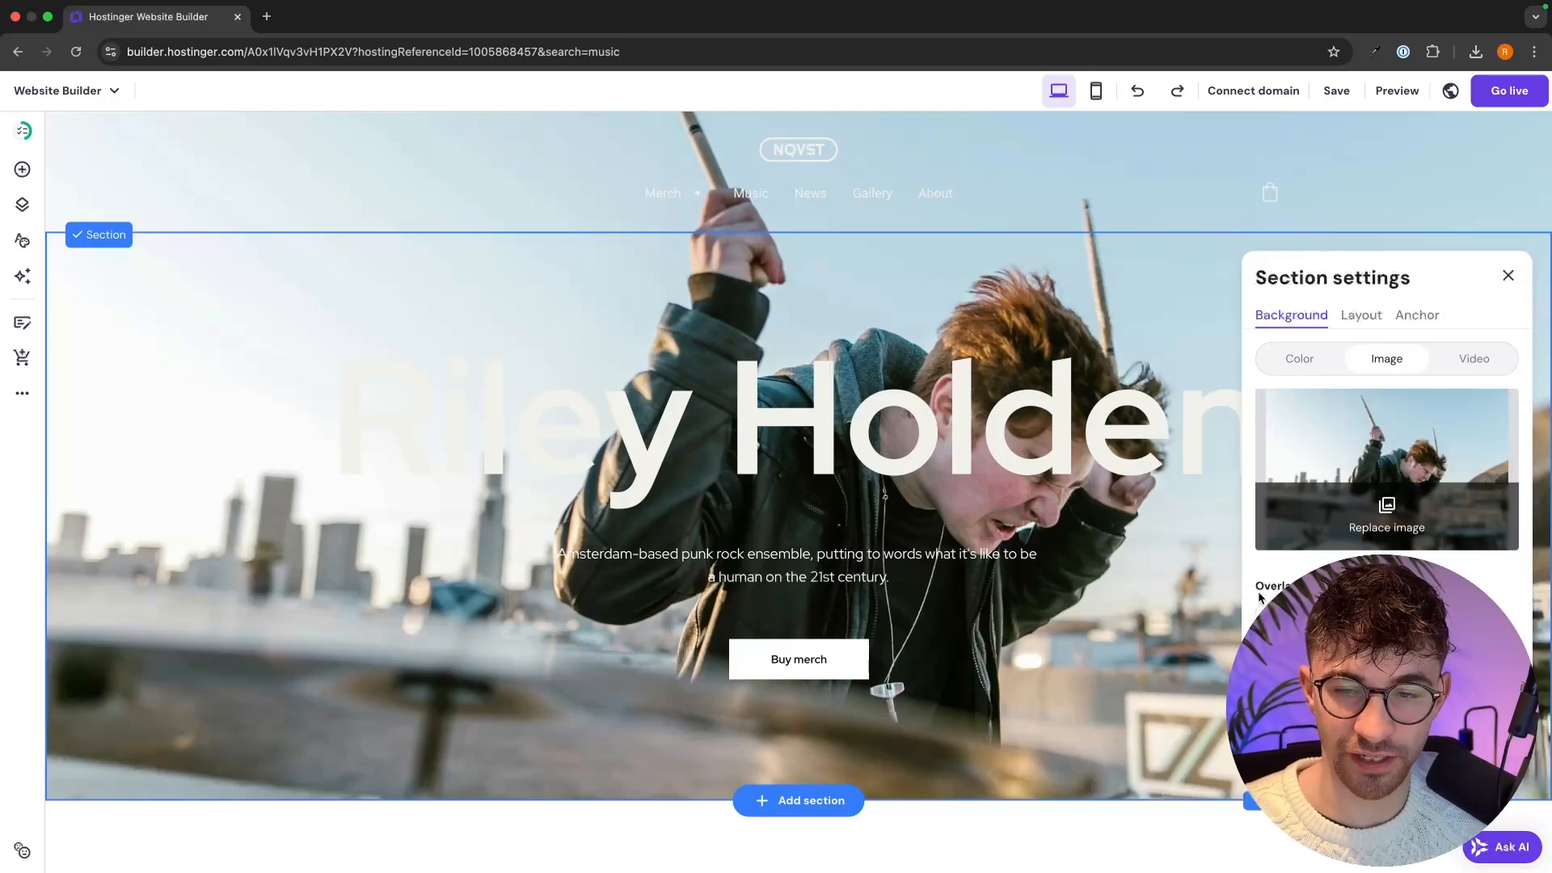
key("ctrl+Left")
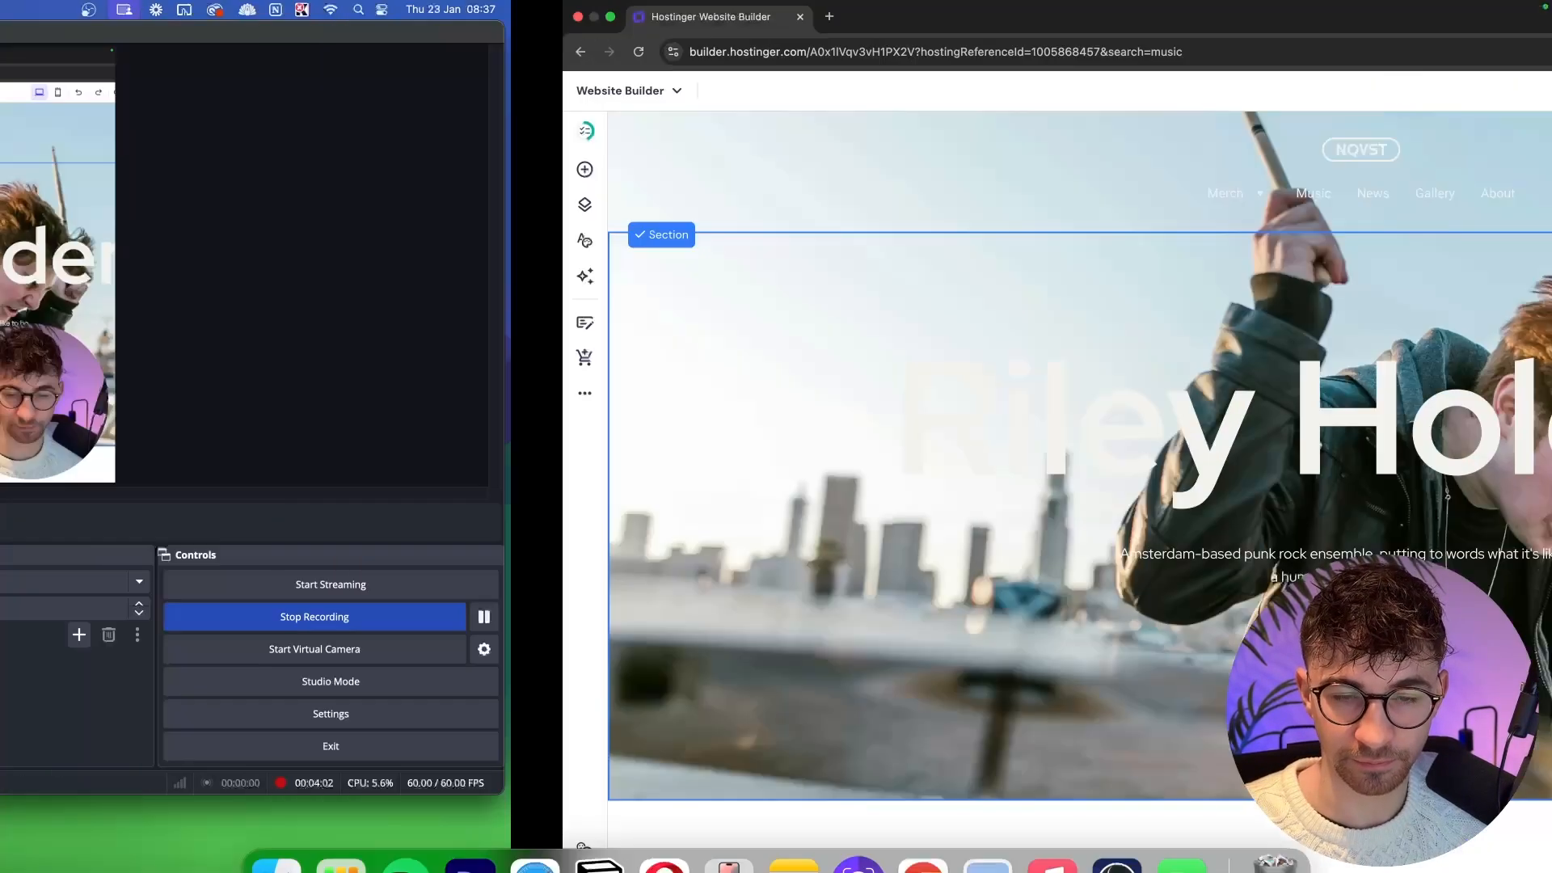
left_click_drag(1110, 401, 816, 380)
key("ctrl+Right")
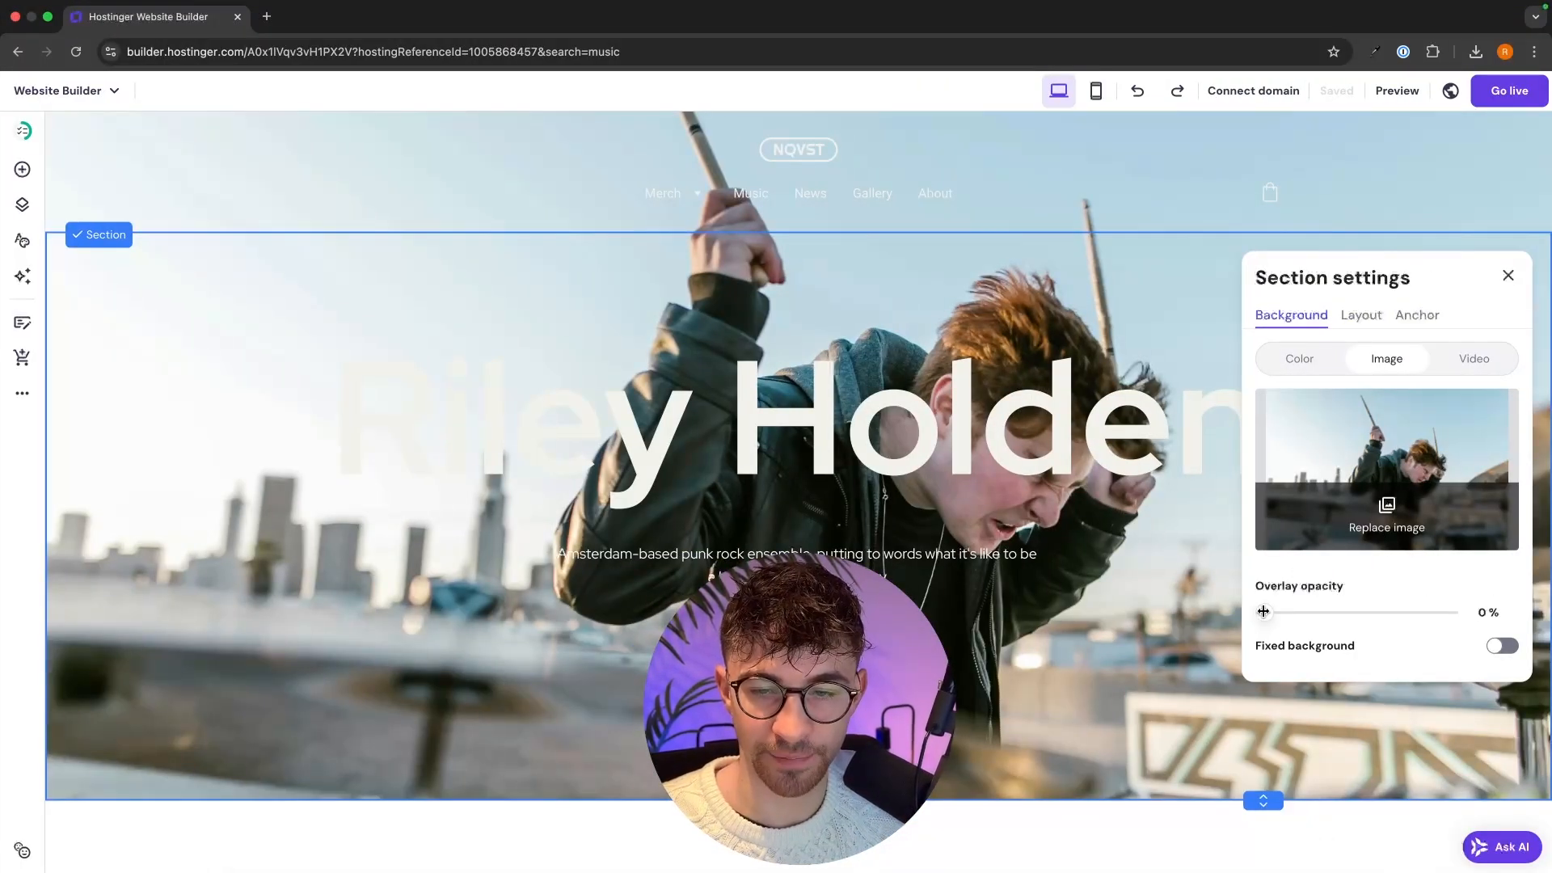
left_click_drag(1266, 613, 1357, 616)
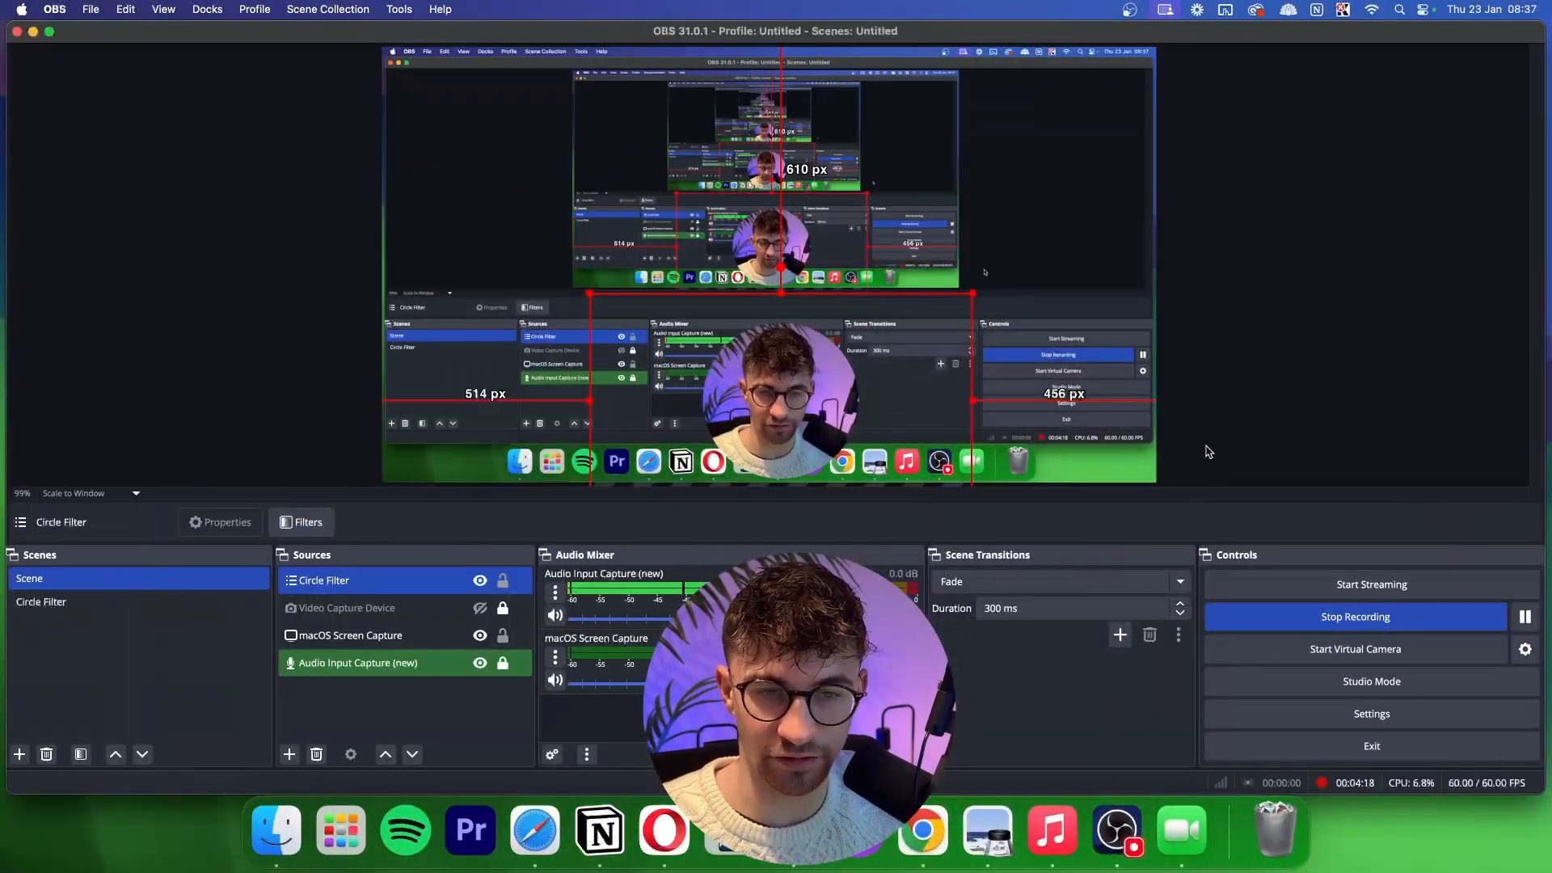
left_click_drag(824, 413, 1114, 425)
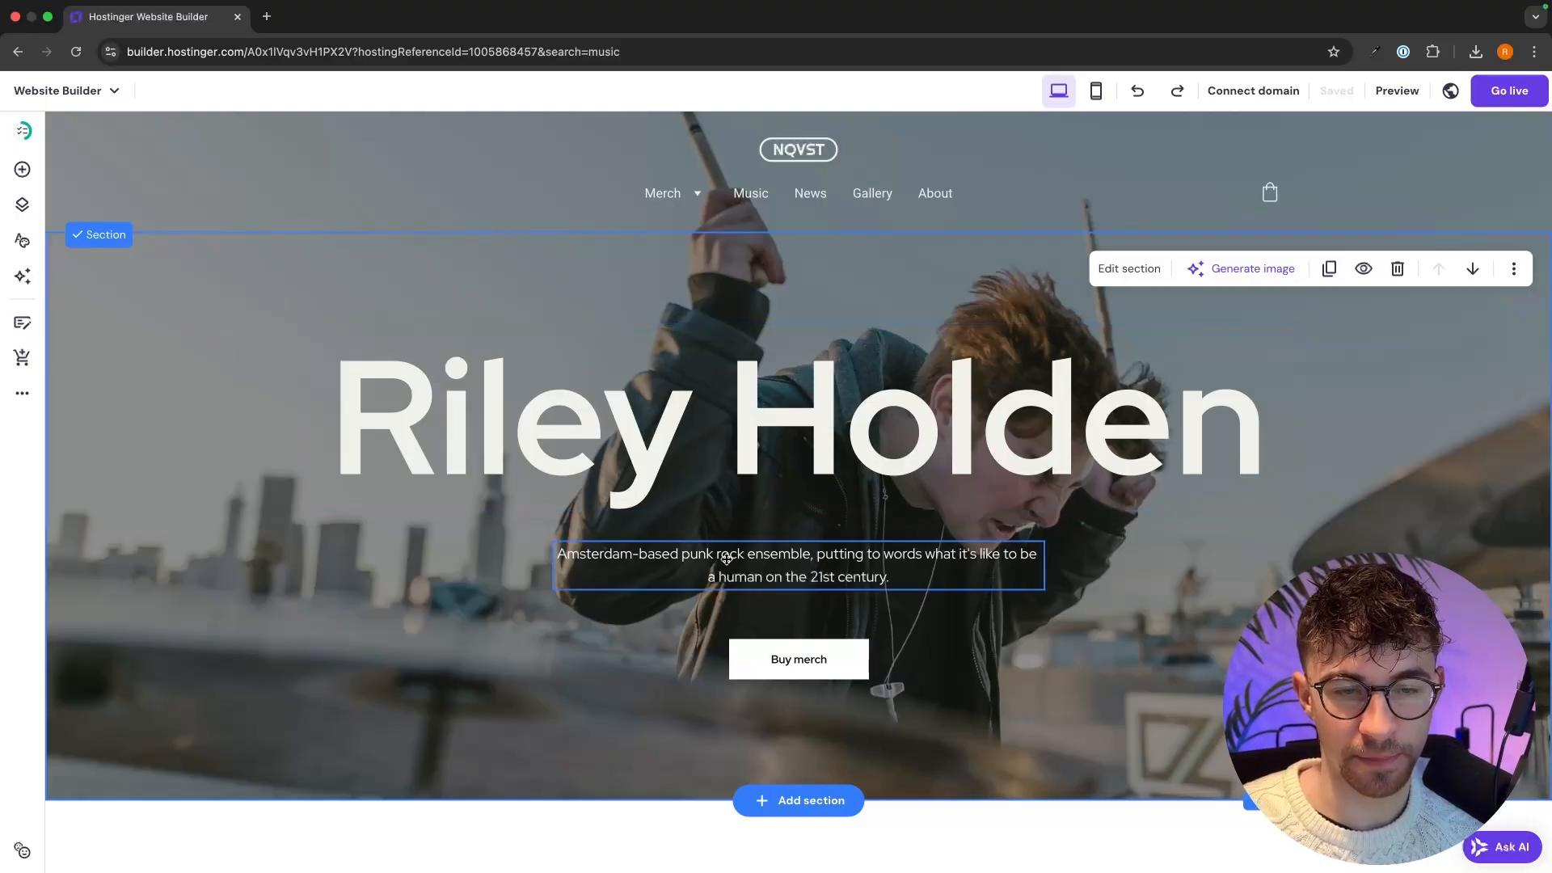
Select the hero subtitle, switch to ChatGPT and request "create me a one sentence slogan for my music website, I create EDM".
left_click(768, 563)
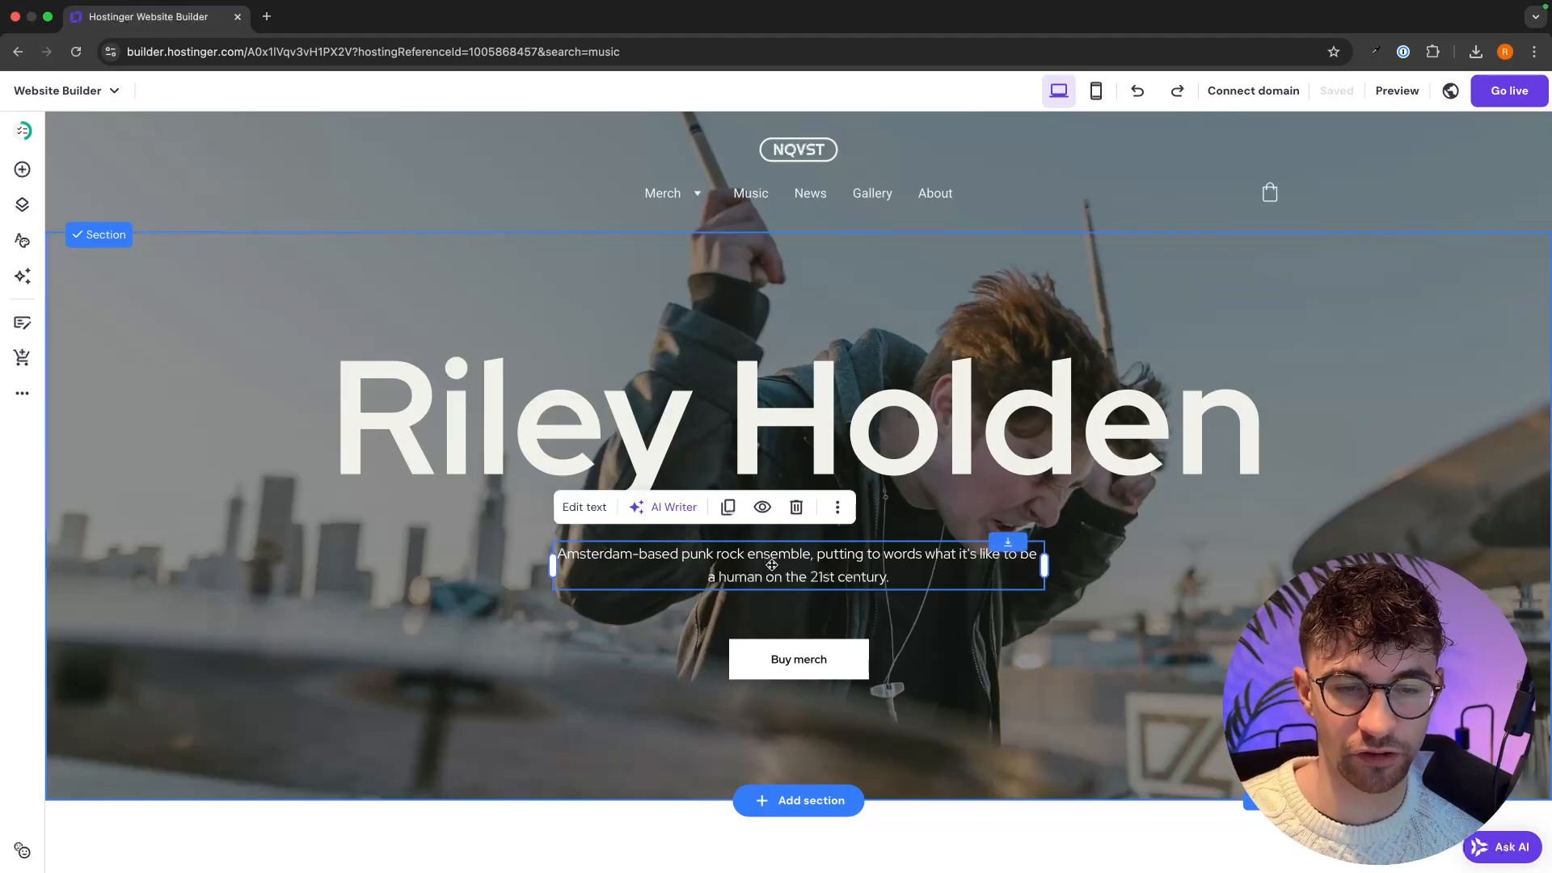
left_click(770, 564)
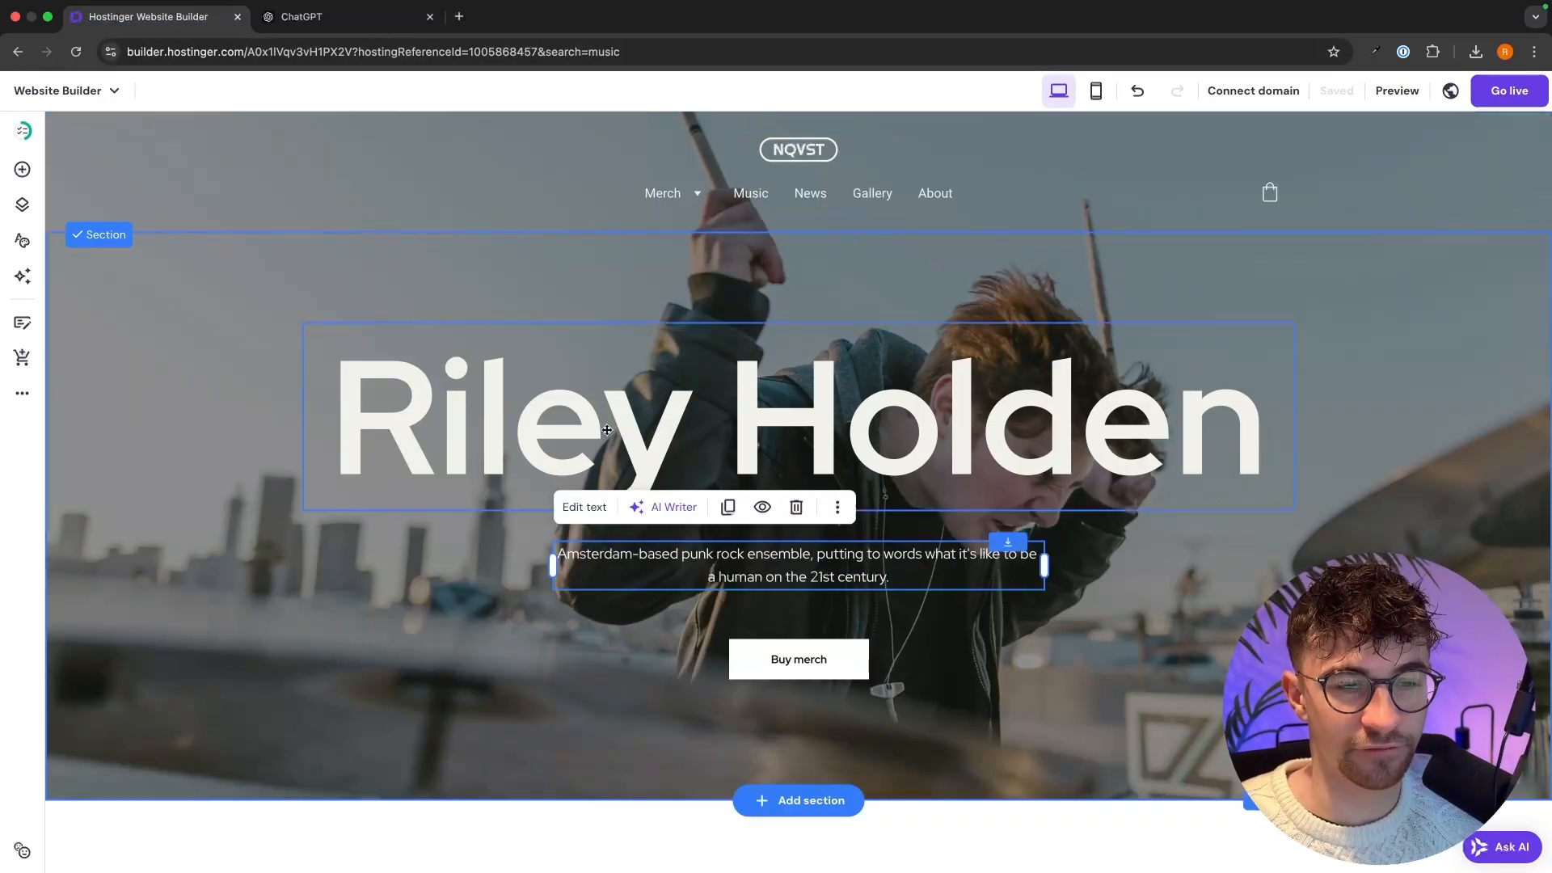
left_click(349, 19)
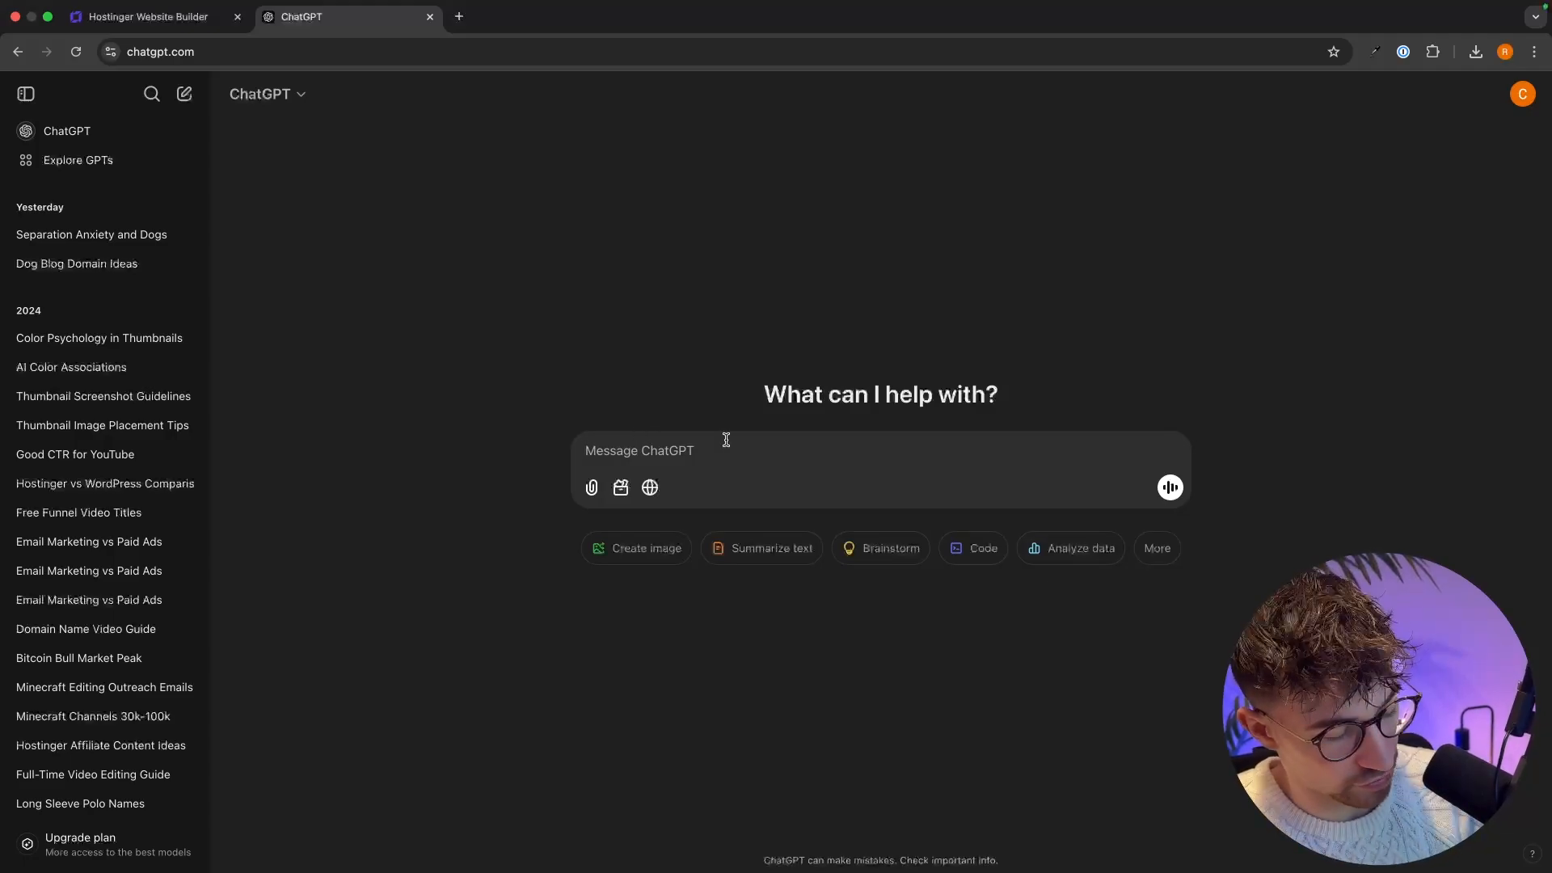
type("create me a one sentence slogan for my music website, I create EDM")
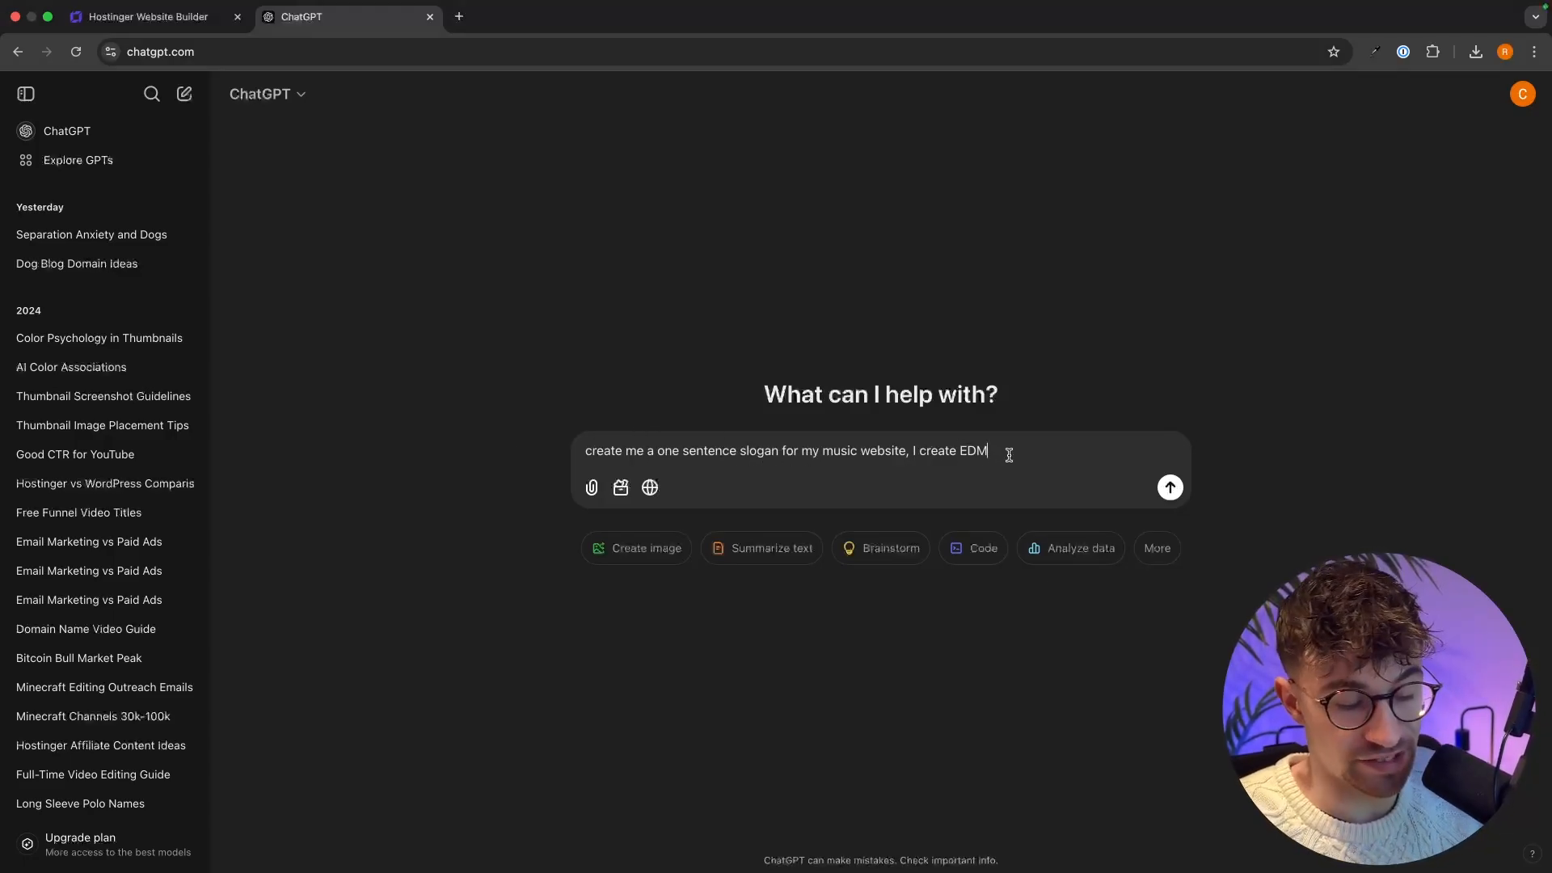
key("Return")
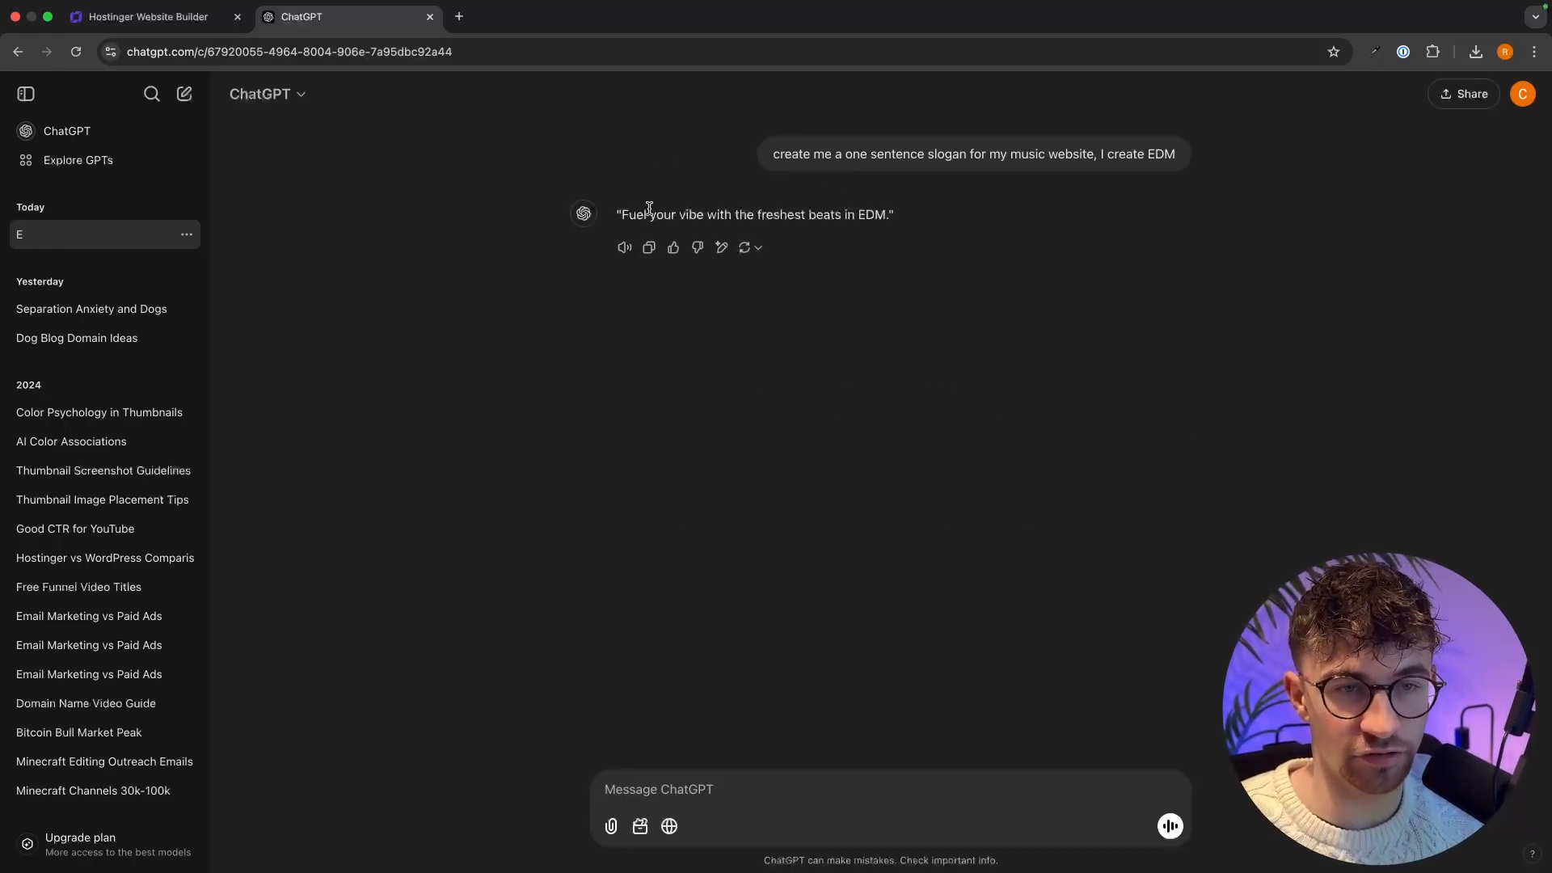
Copy the slogan "Fuel your vibe with the freshest beats in EDM." and switch back to Hostinger Website Builder.
left_click_drag(623, 211, 889, 230)
key("super+c")
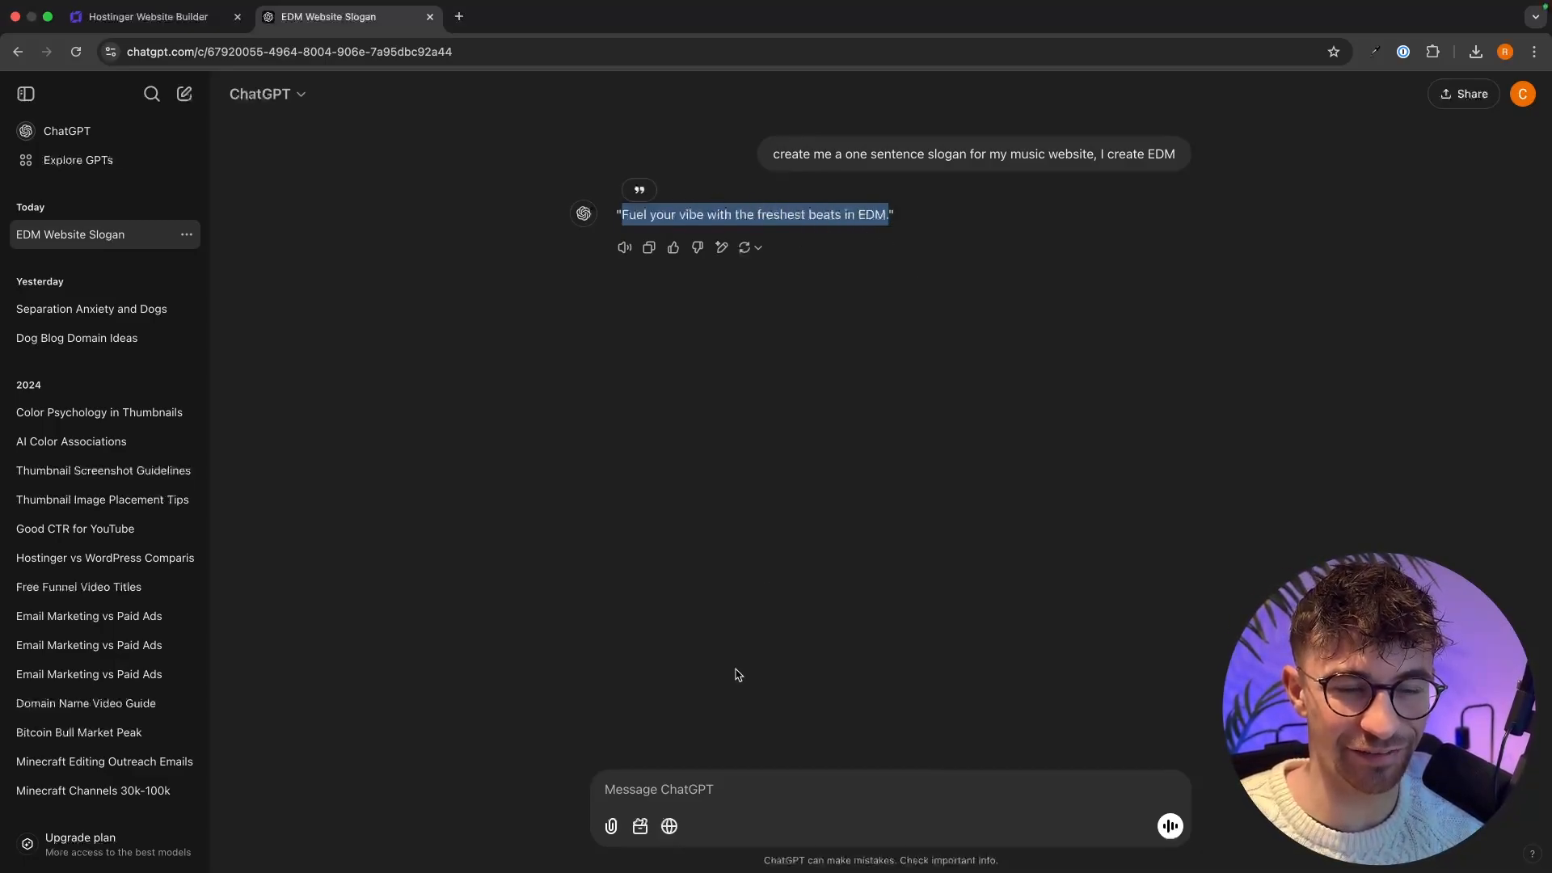
left_click(701, 801)
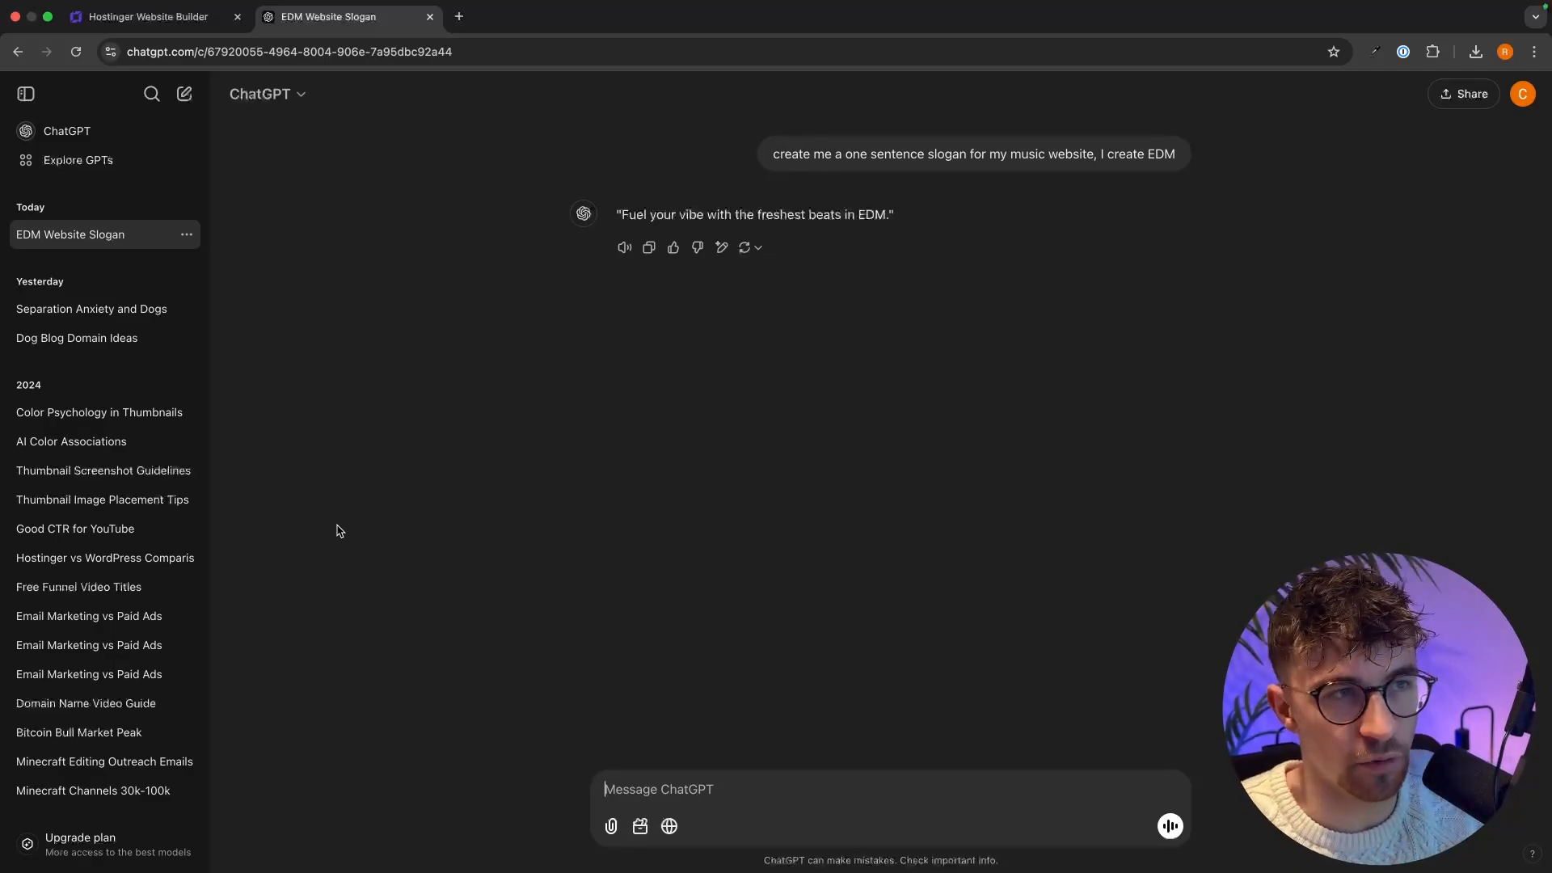
left_click(200, 17)
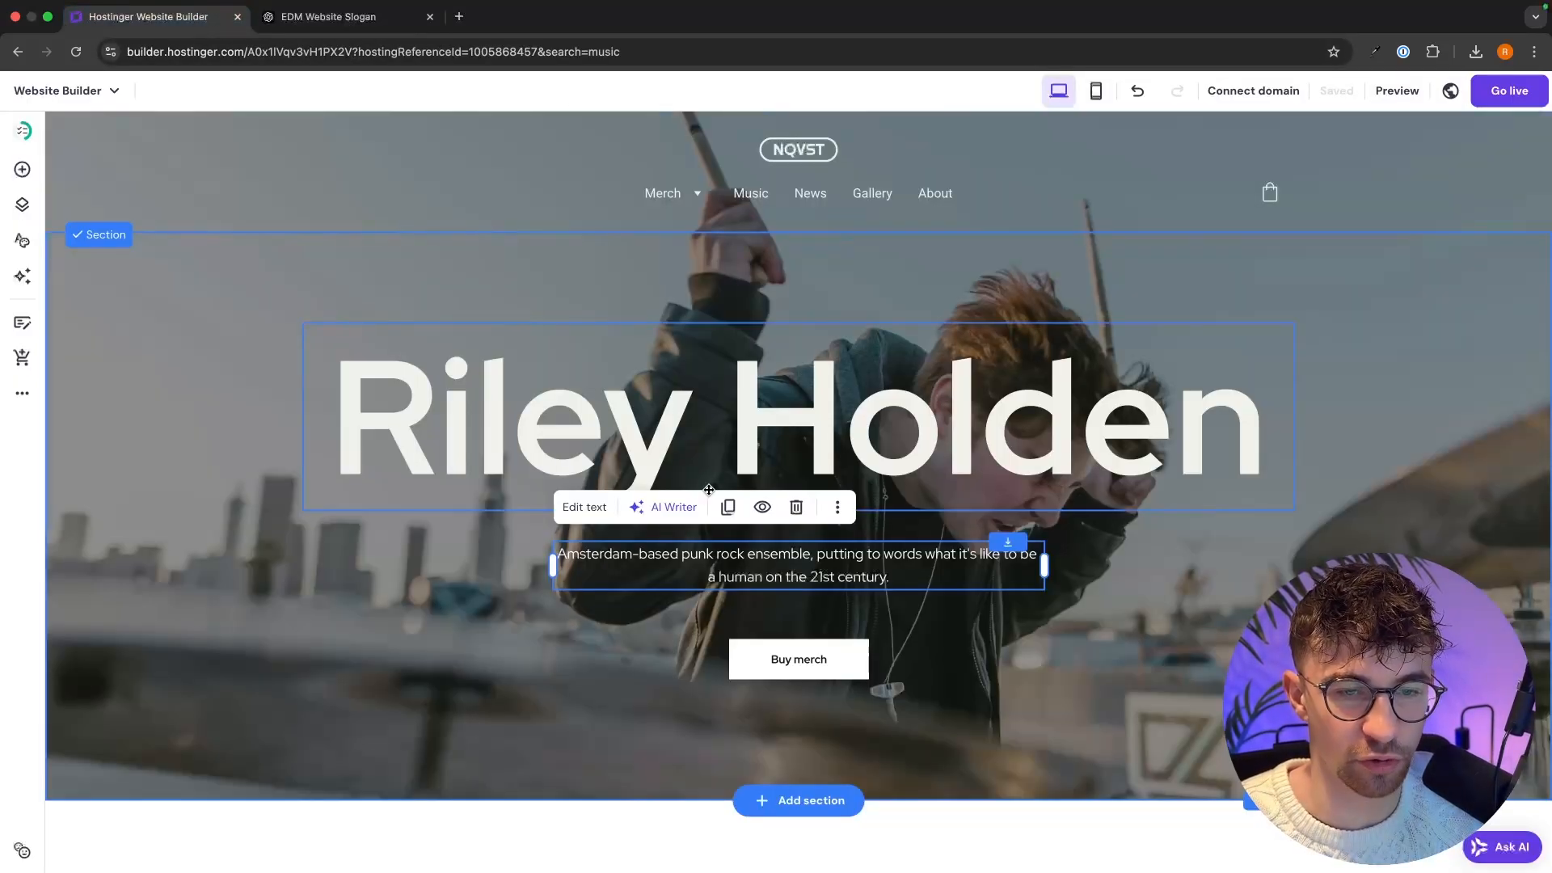
Replace the hero subtitle with the copied slogan "Fuel your vibe with the freshest beats in EDM.".
double_click(728, 558)
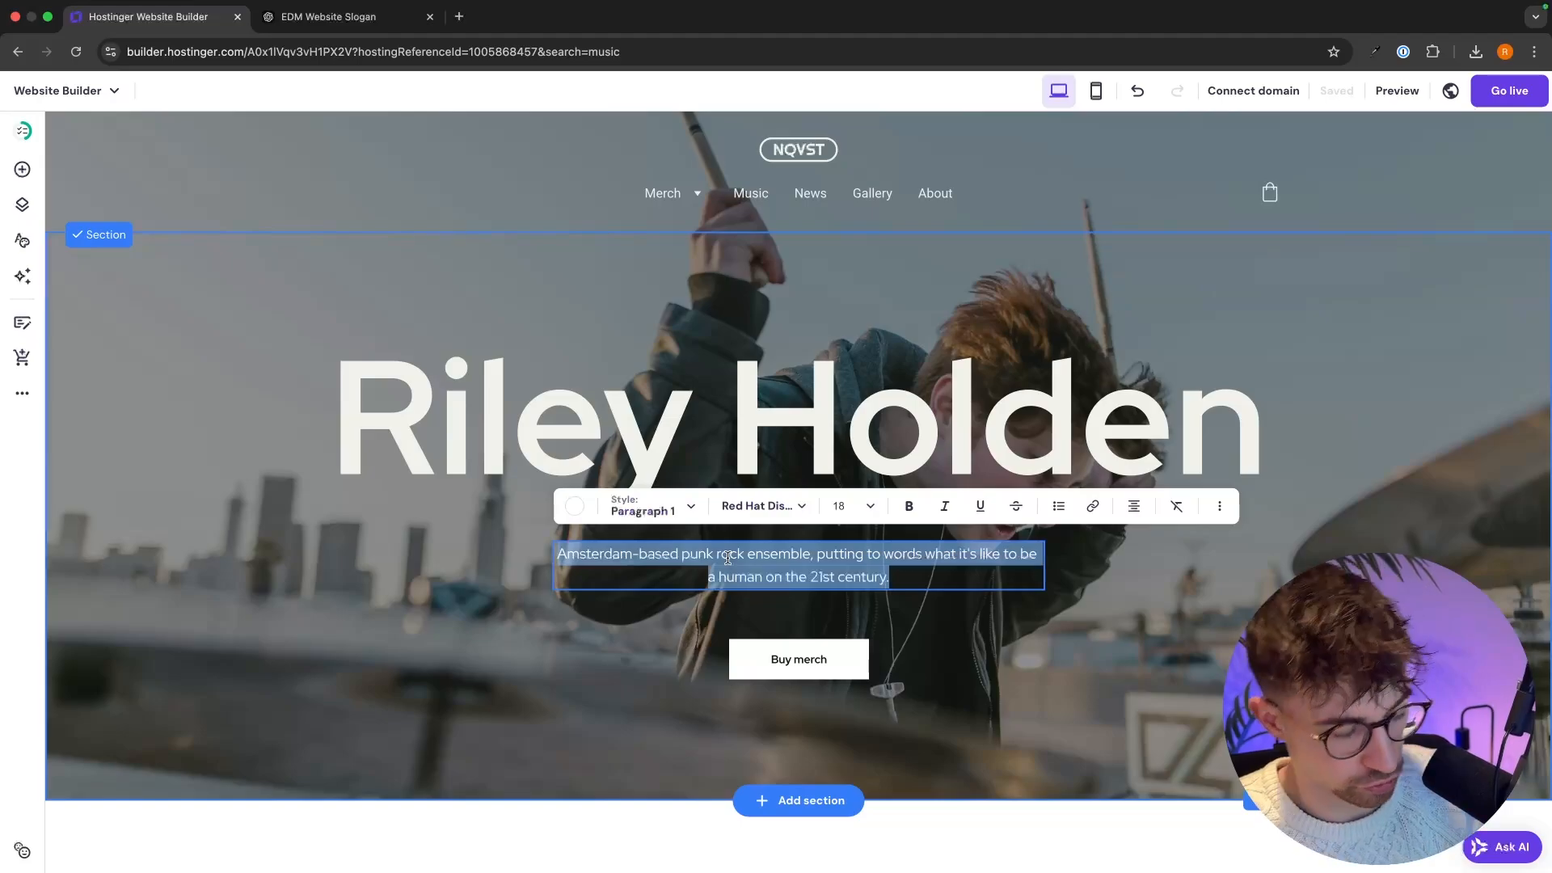
key("BackSpace")
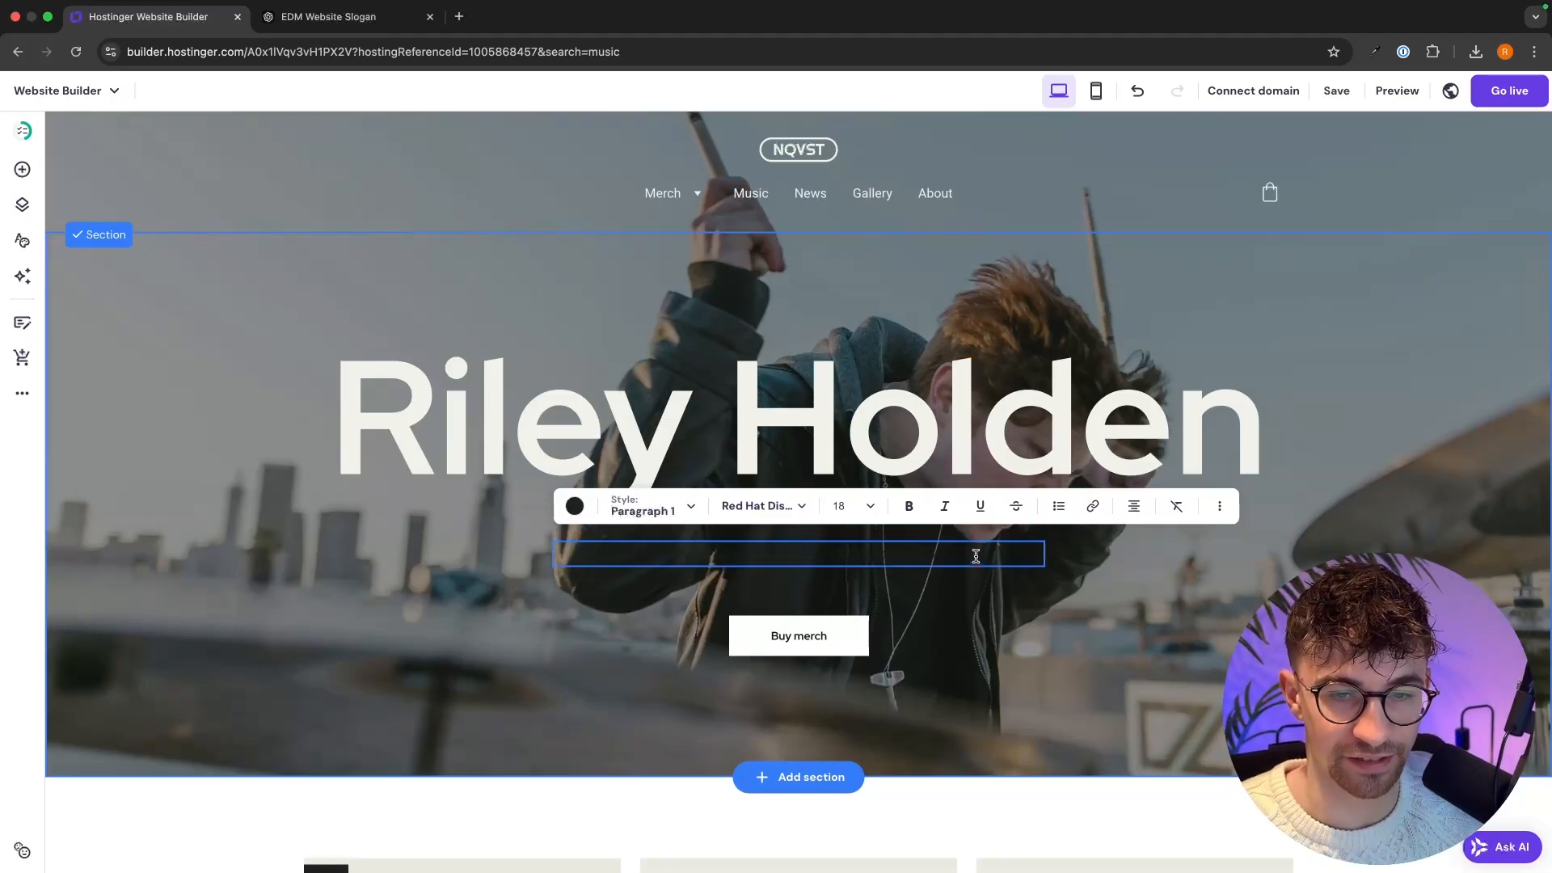
key("super+v")
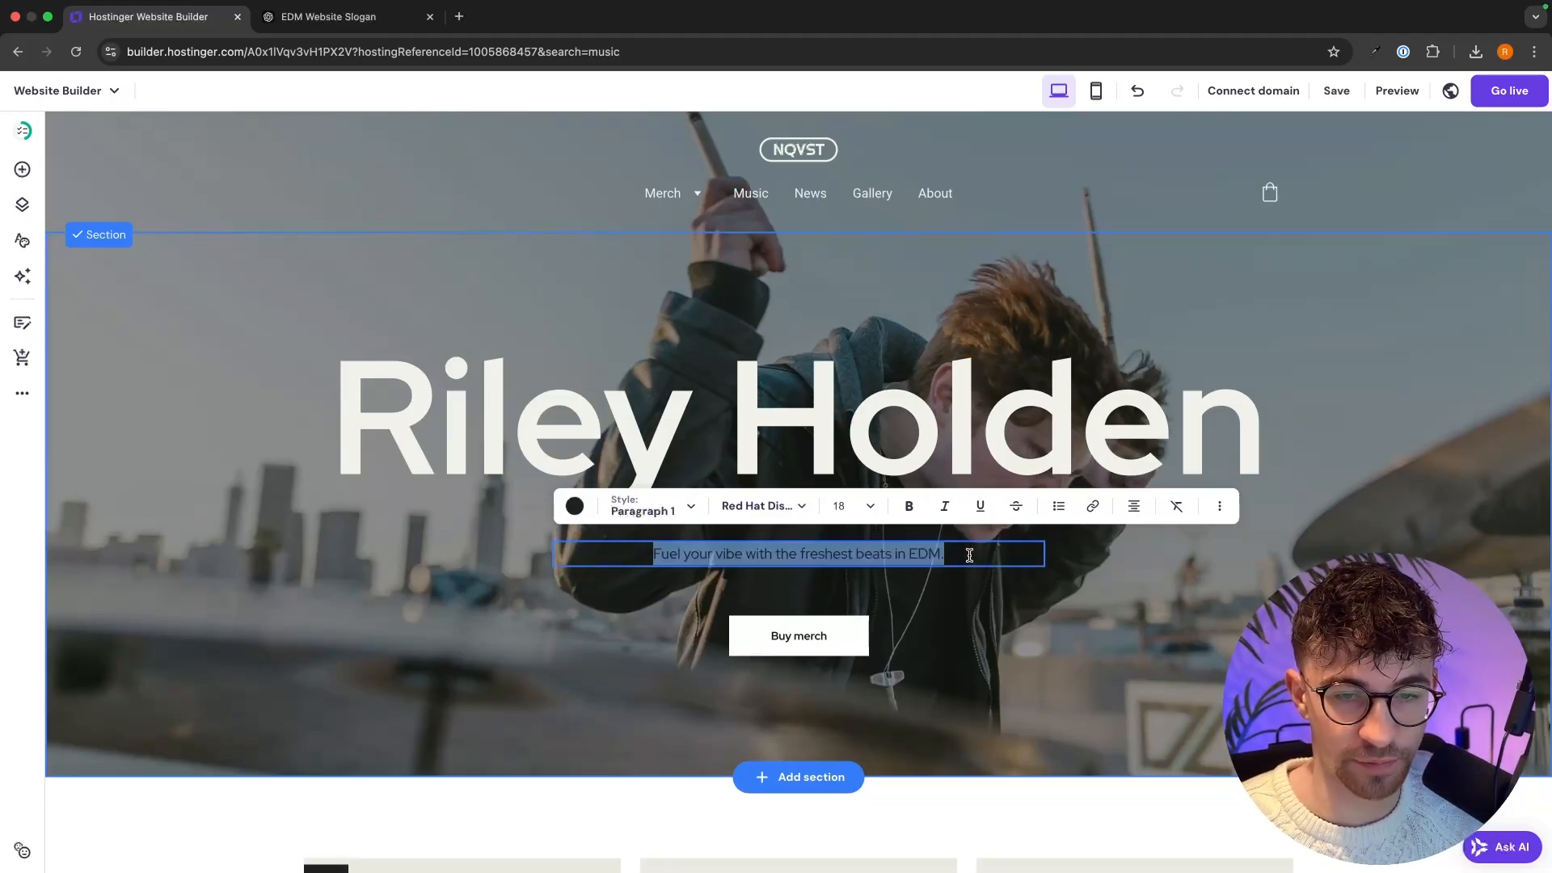
Change the hero slogan's text colour to white.
left_click(574, 506)
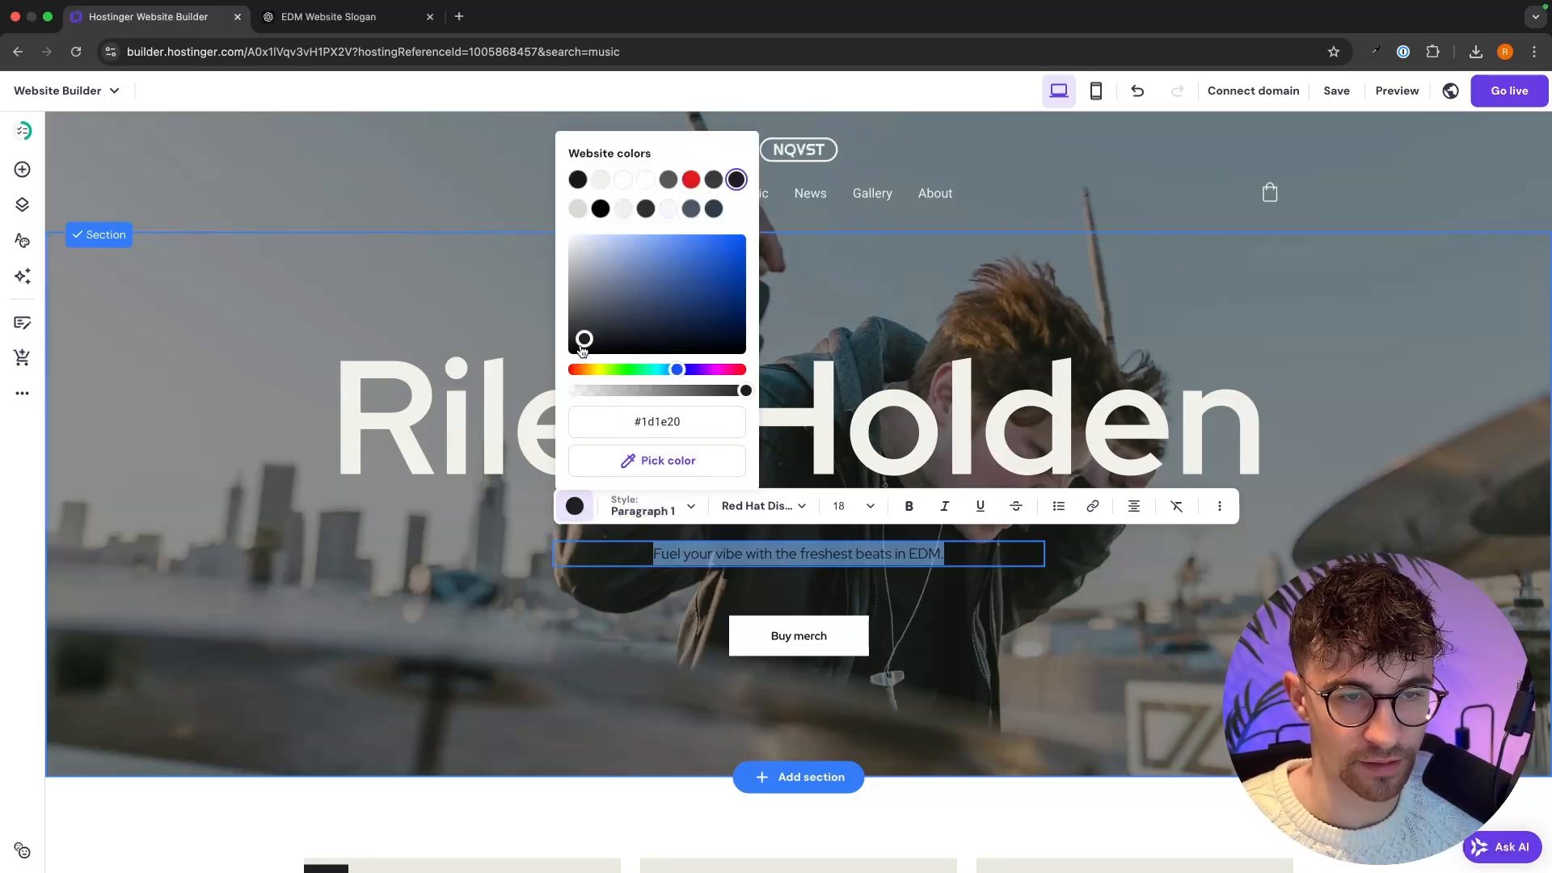
left_click_drag(582, 348, 569, 235)
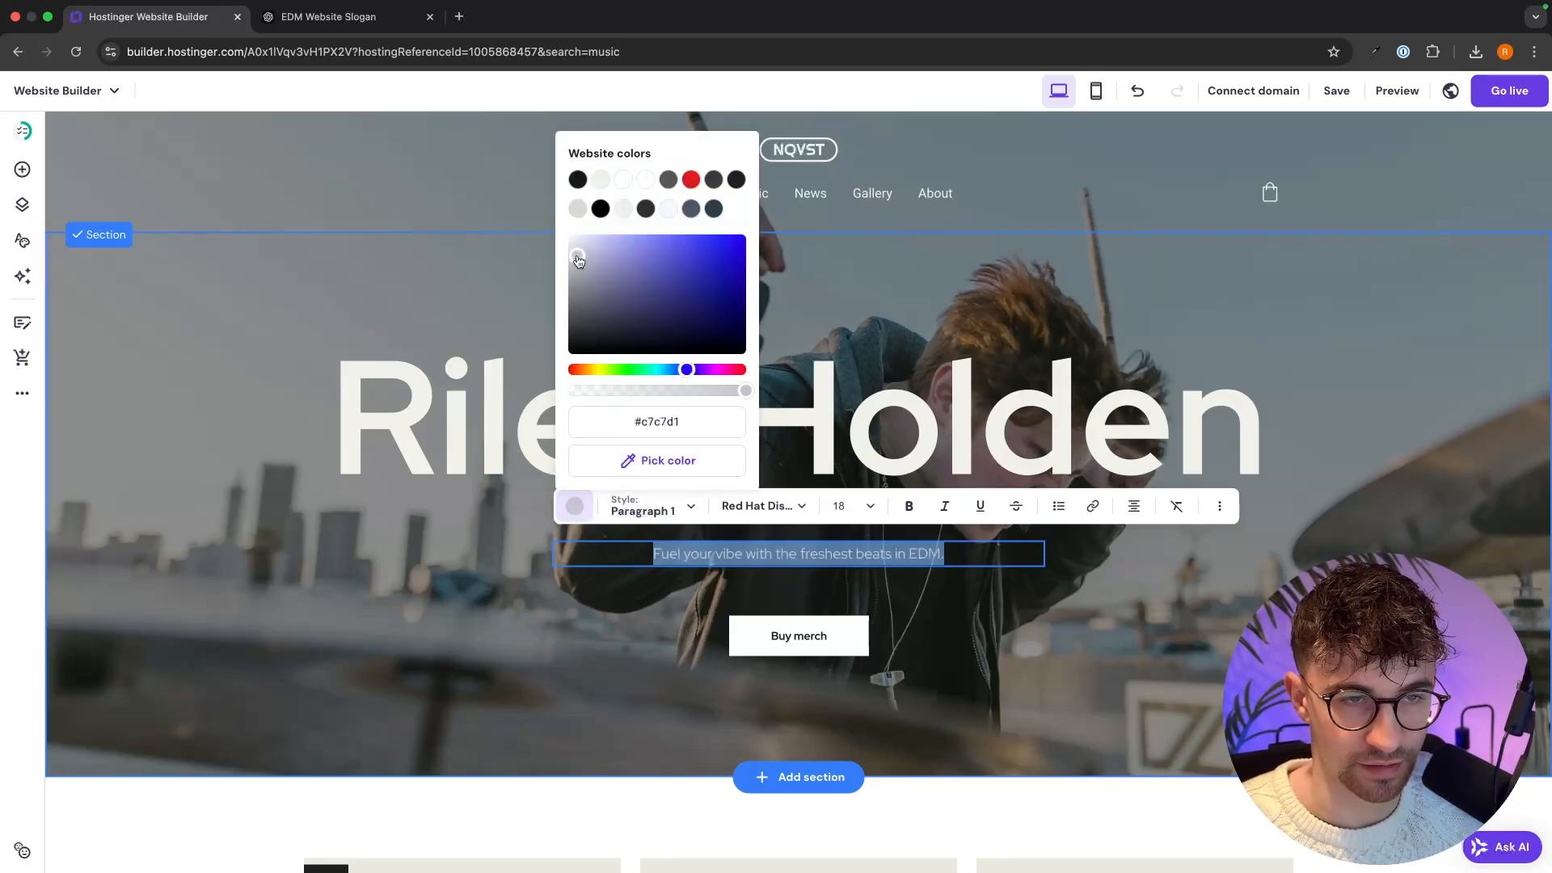
left_click(1427, 450)
scroll(922, 540, "down", 1)
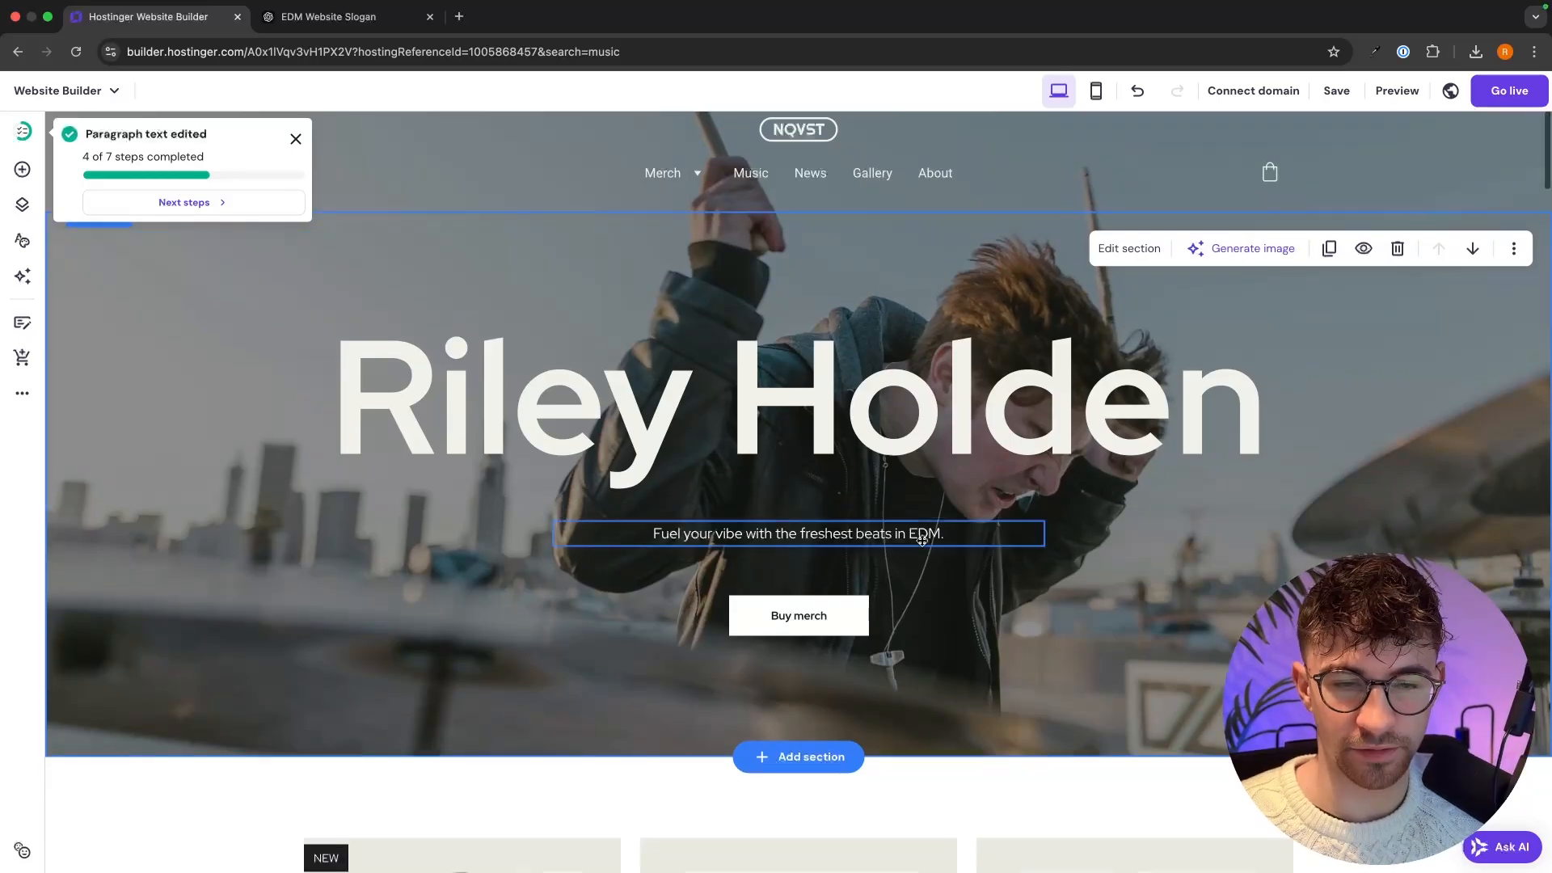
Examine the hero section's "Buy merch" button and the vinyl products section below it.
scroll(921, 540, "down", 1)
left_click(810, 581)
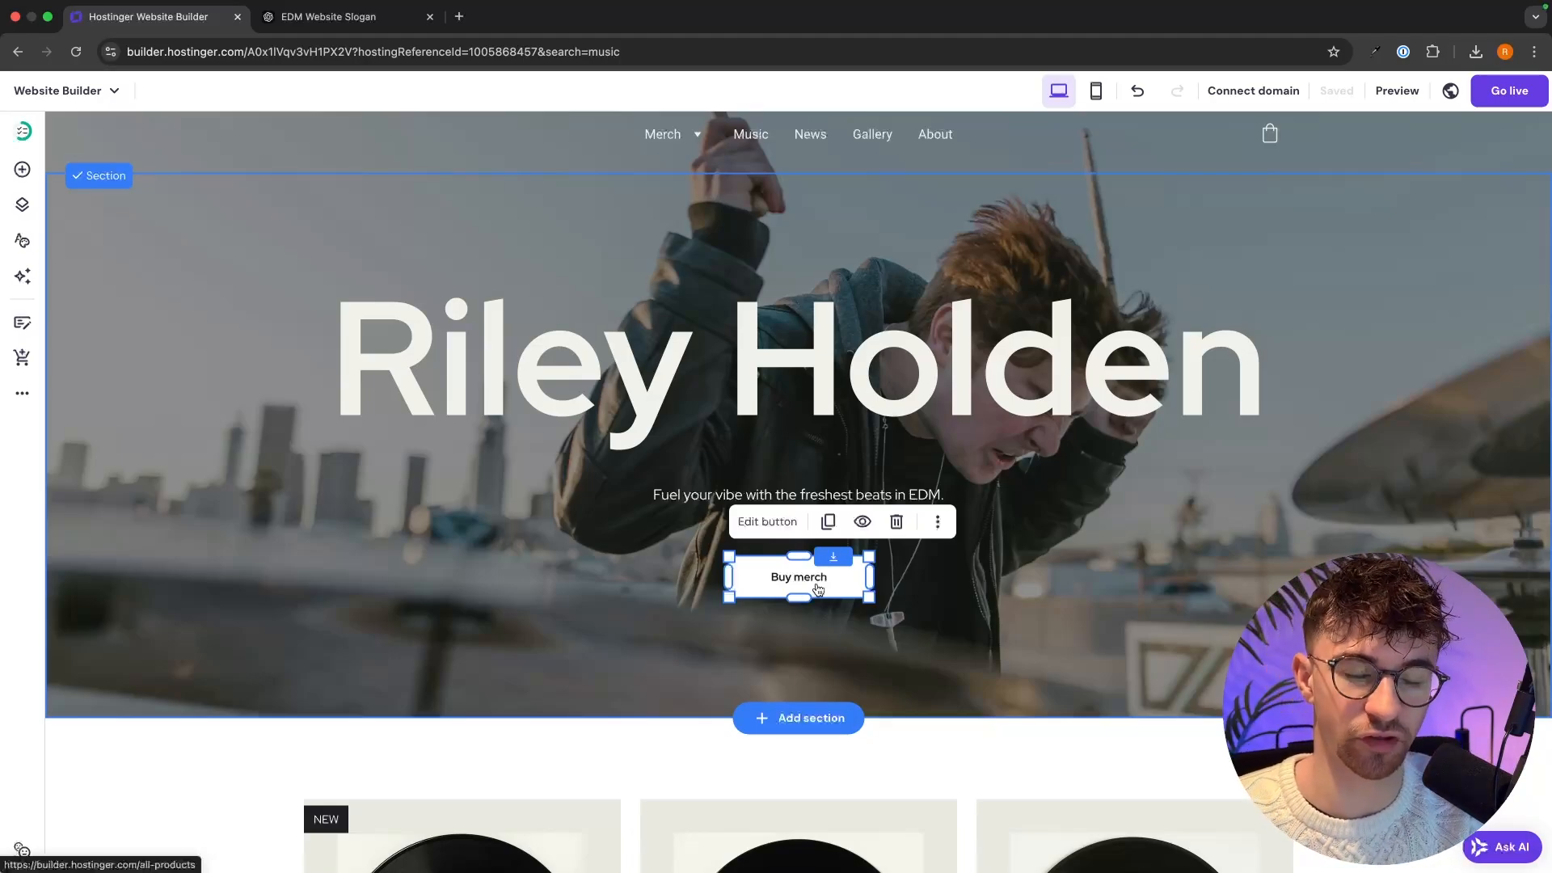
left_click(923, 608)
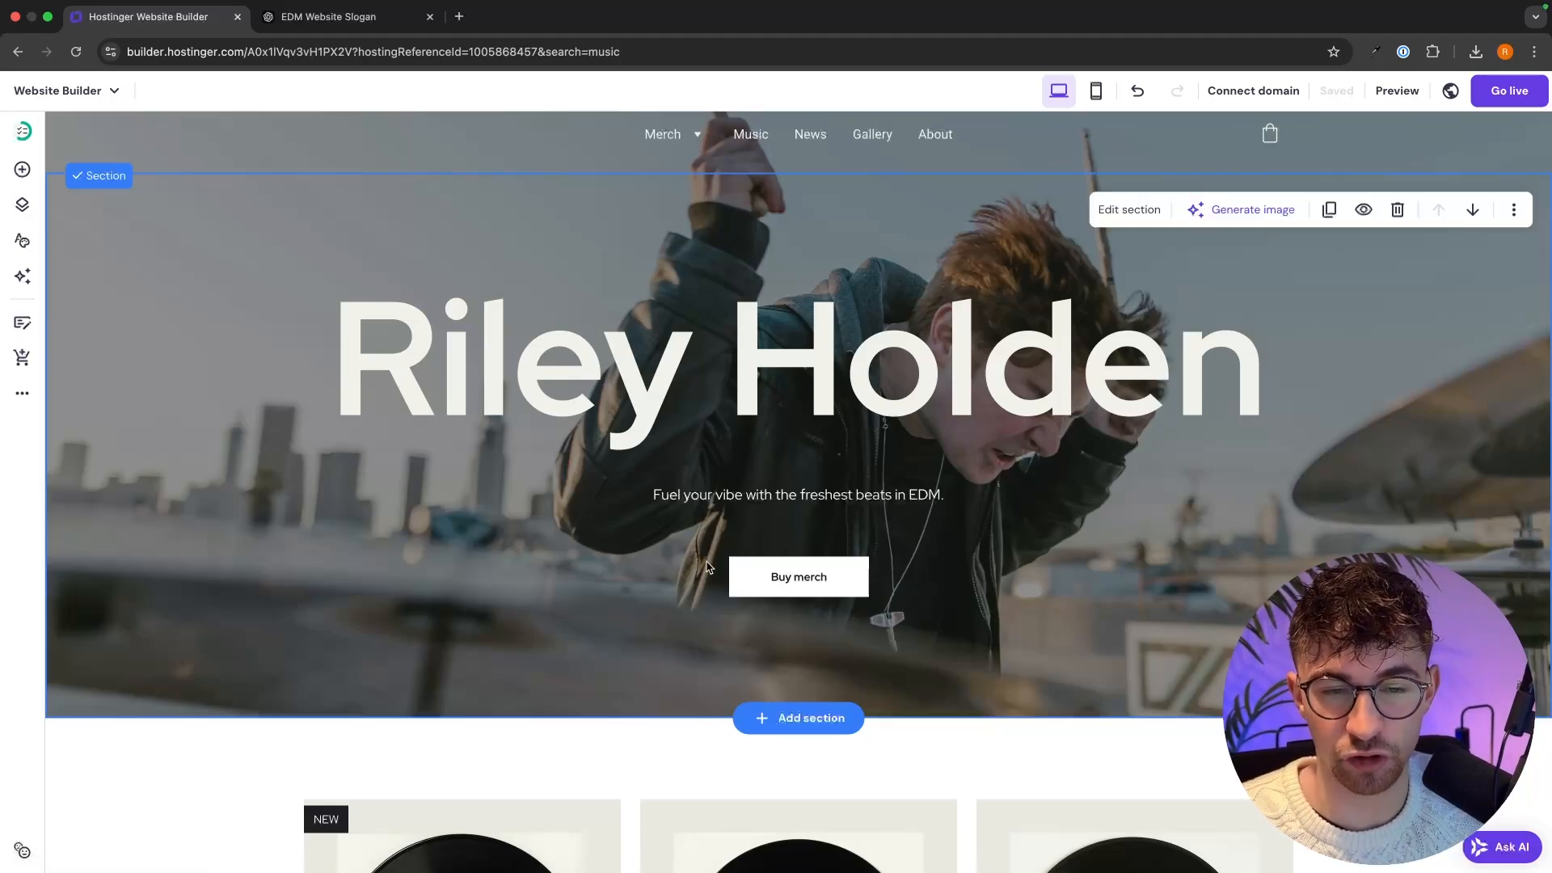
left_click(797, 588)
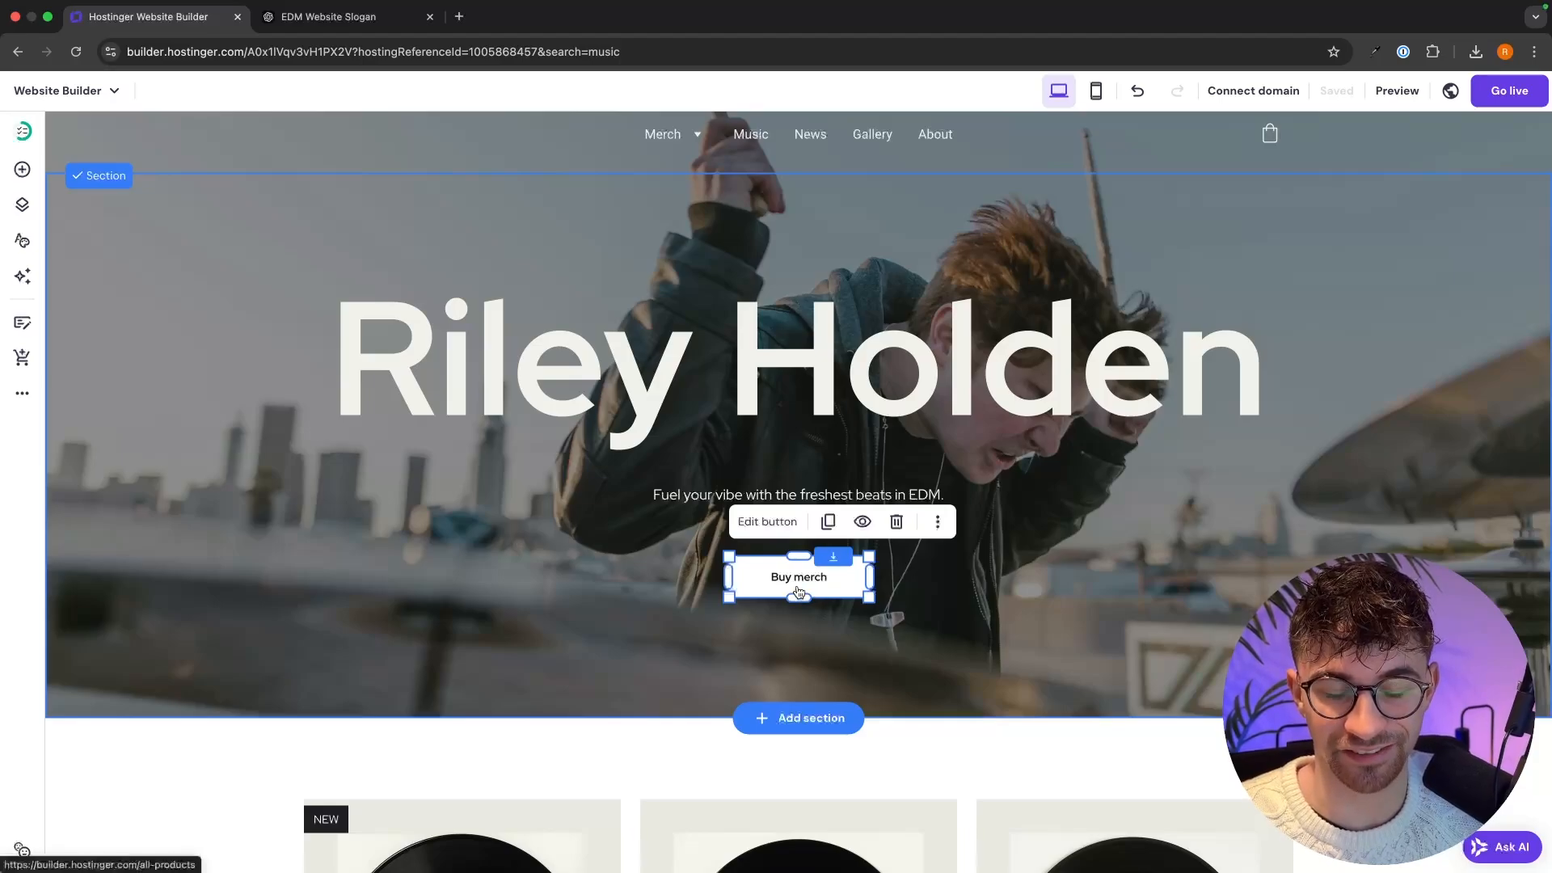
left_click(946, 589)
scroll(1090, 614, "down", 5)
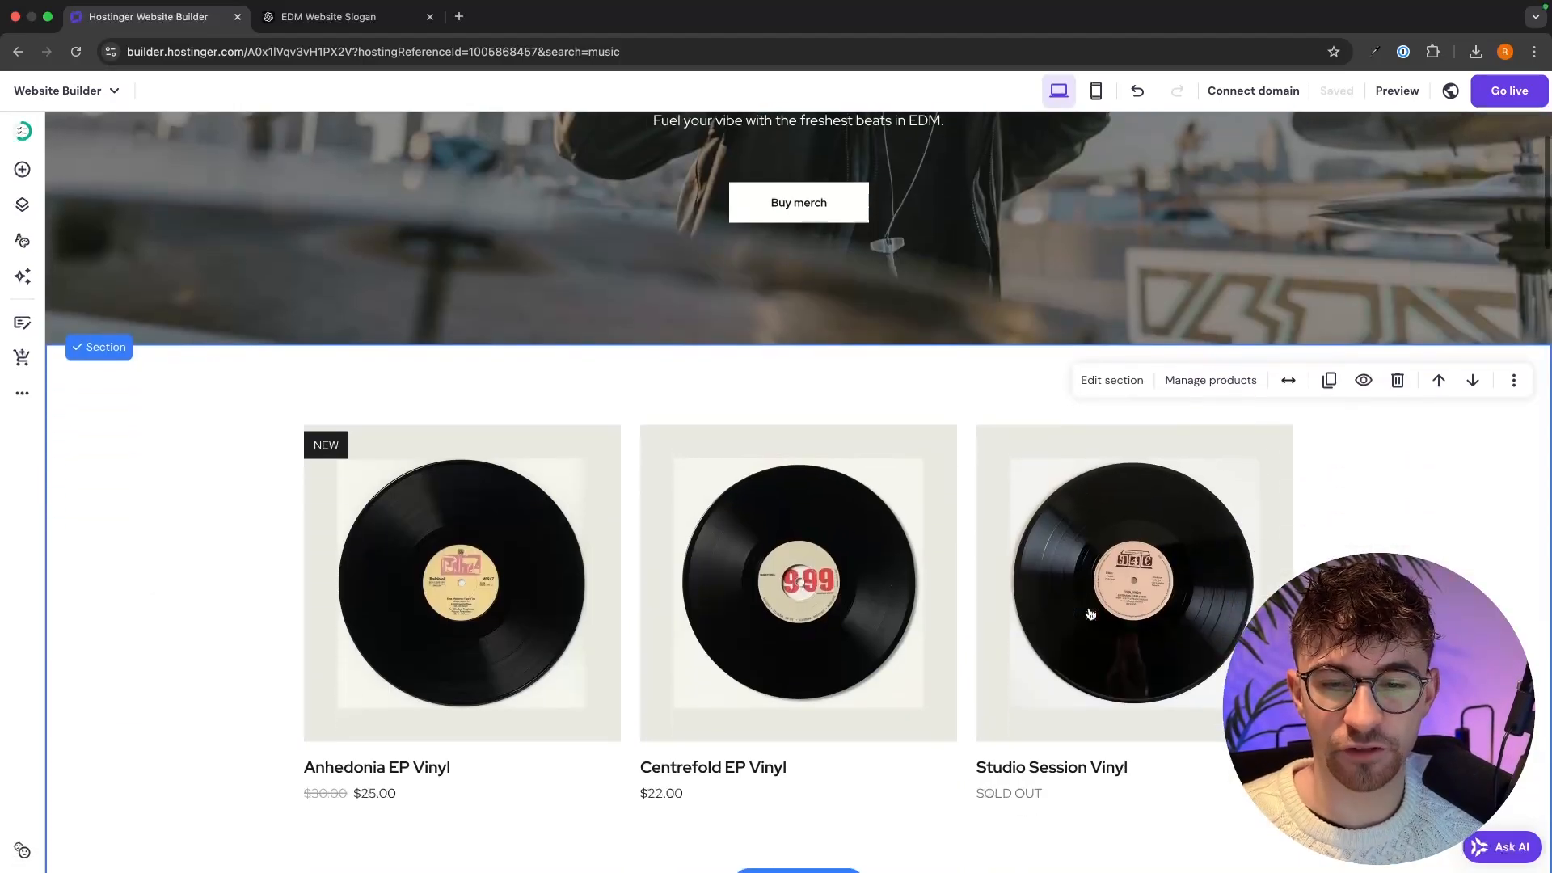
scroll(1089, 614, "down", 1)
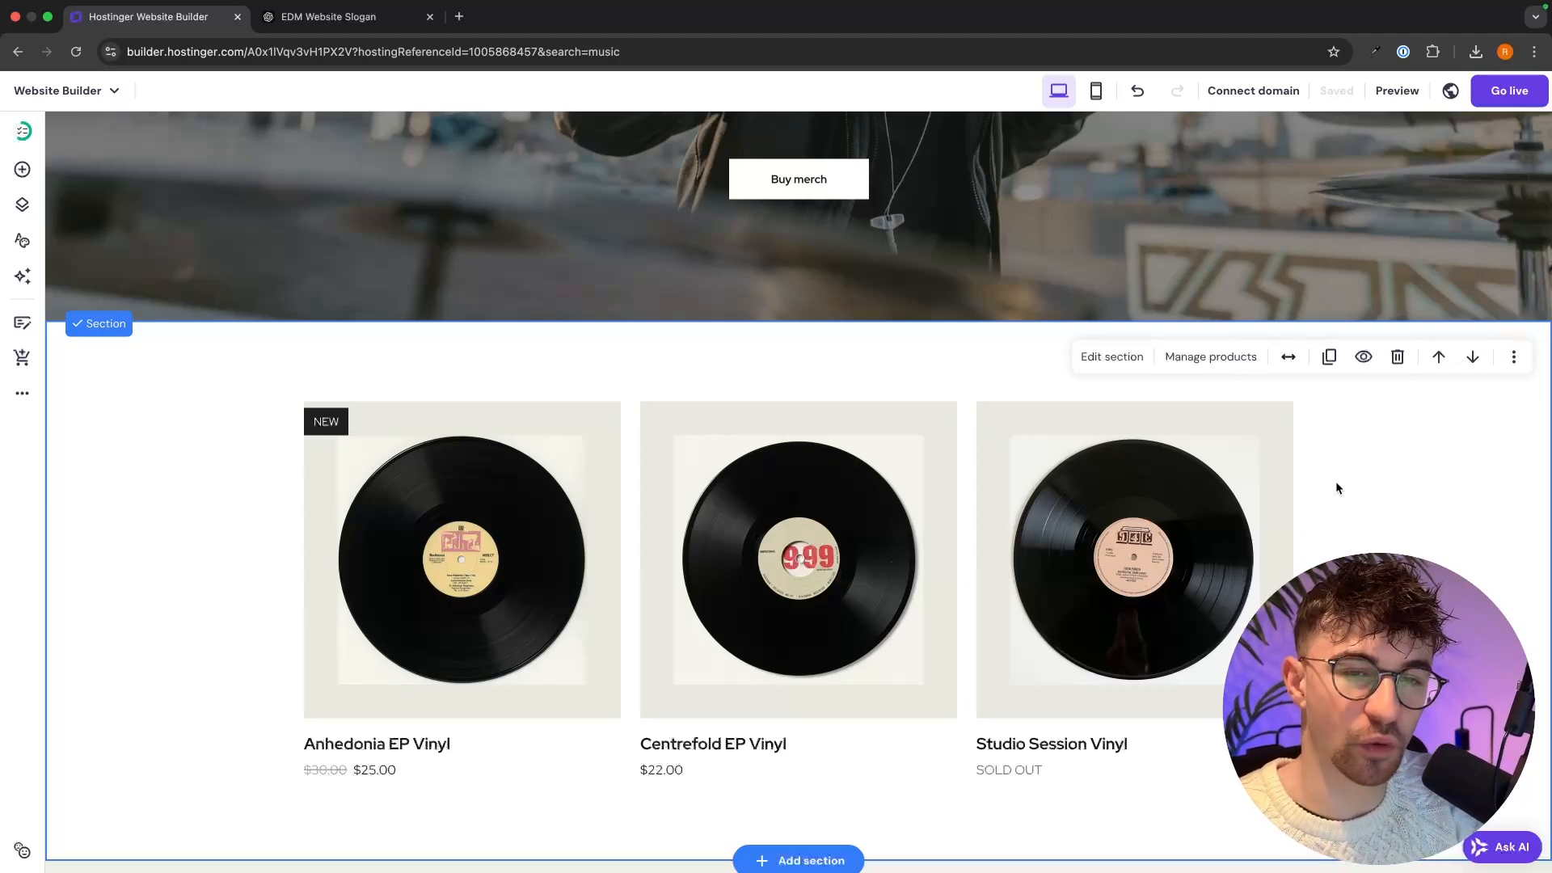
scroll(1336, 483, "up", 1)
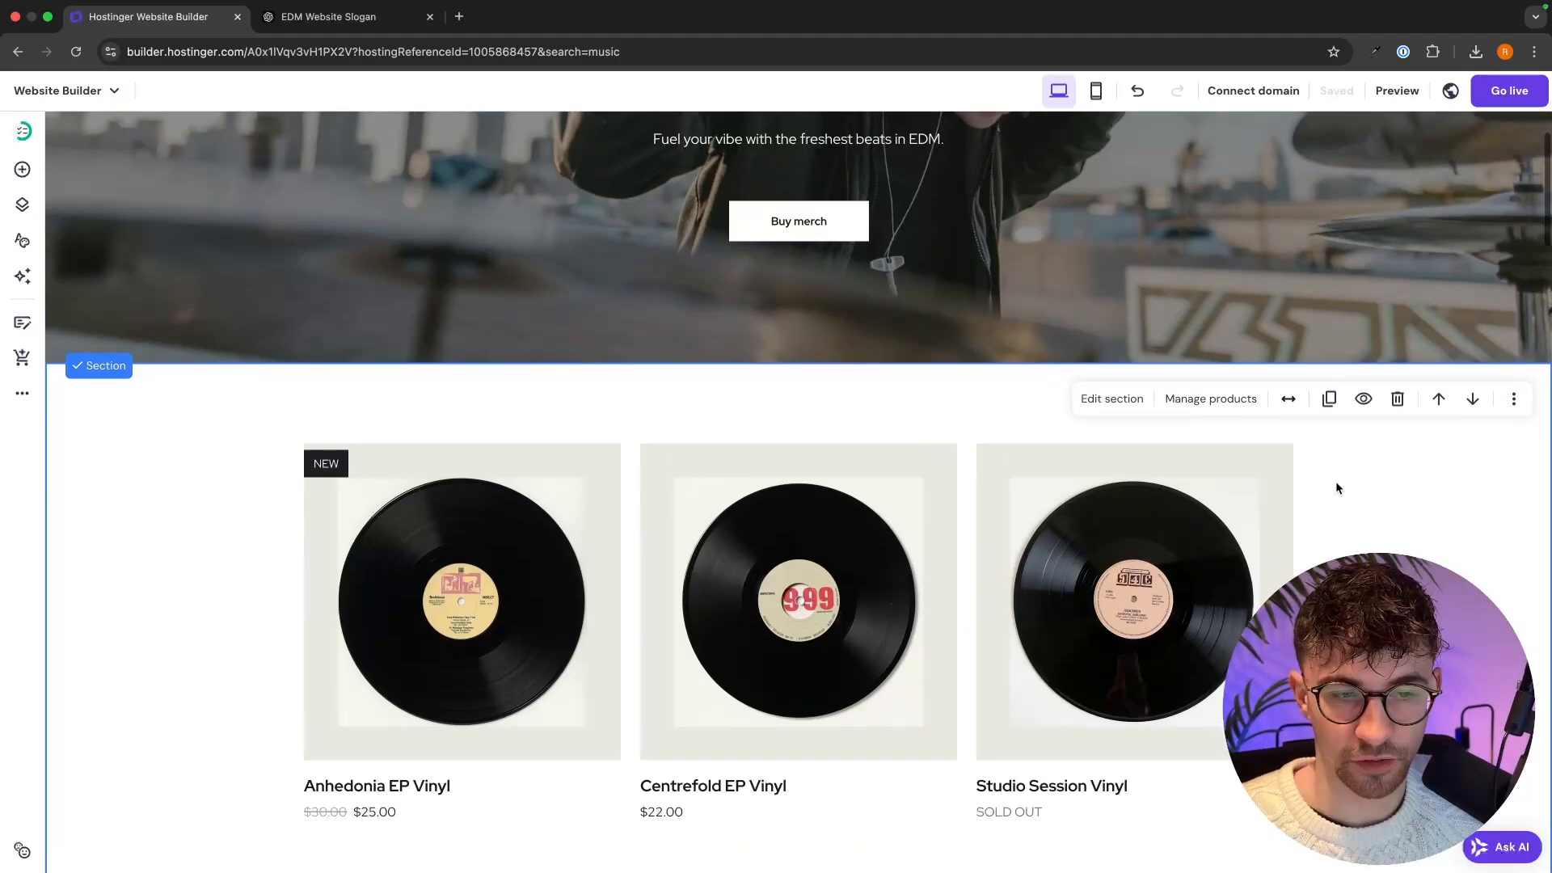
scroll(1336, 484, "down", 5)
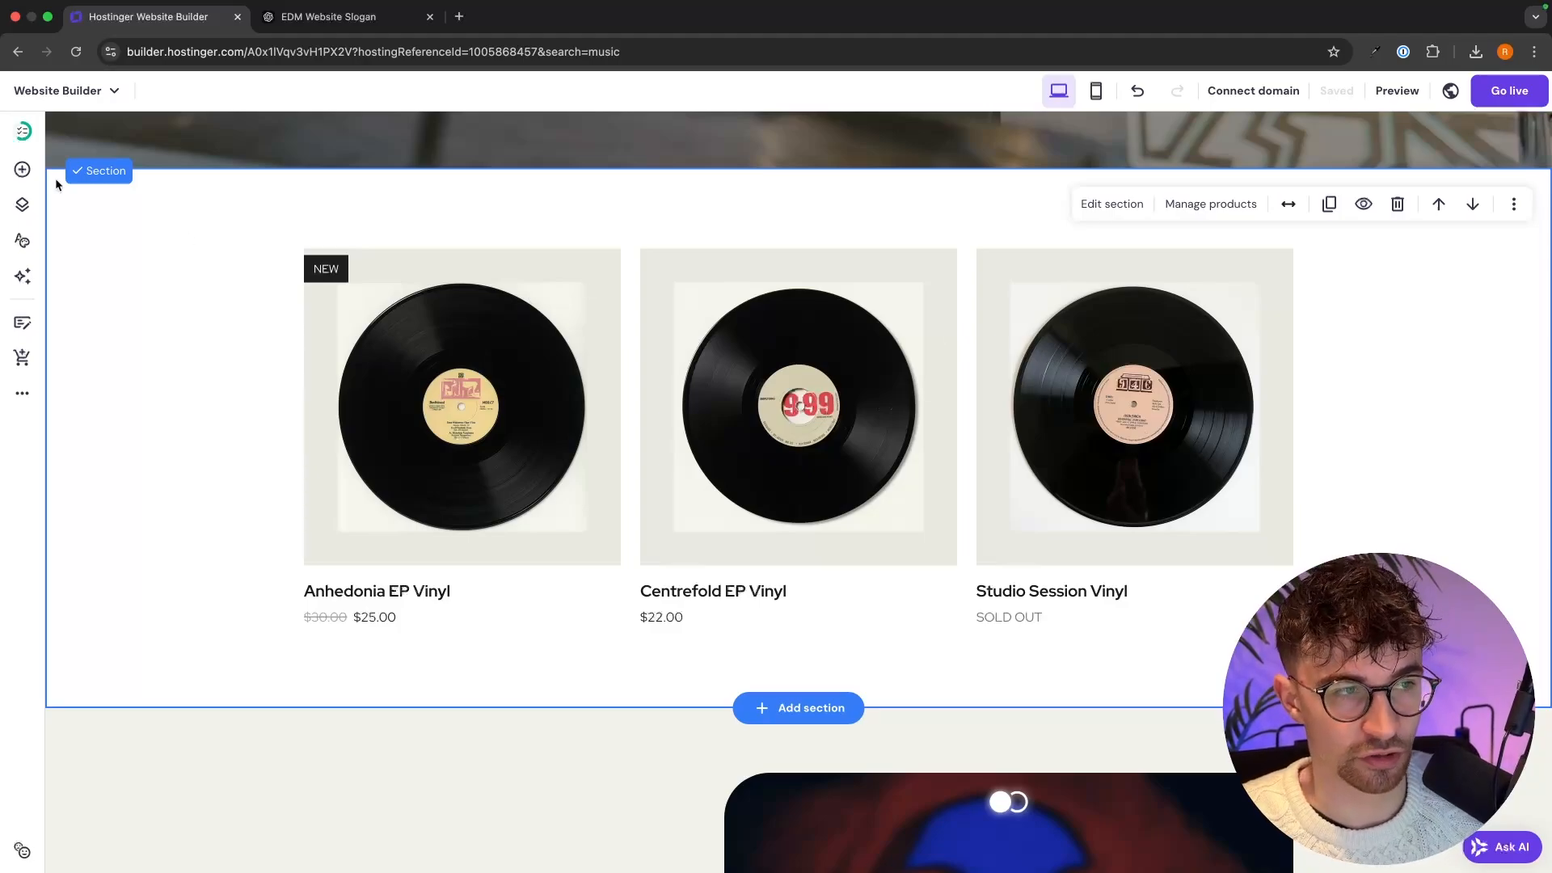
Open the store's product management and name the online store with the artist's full name followed by "Store".
left_click(21, 360)
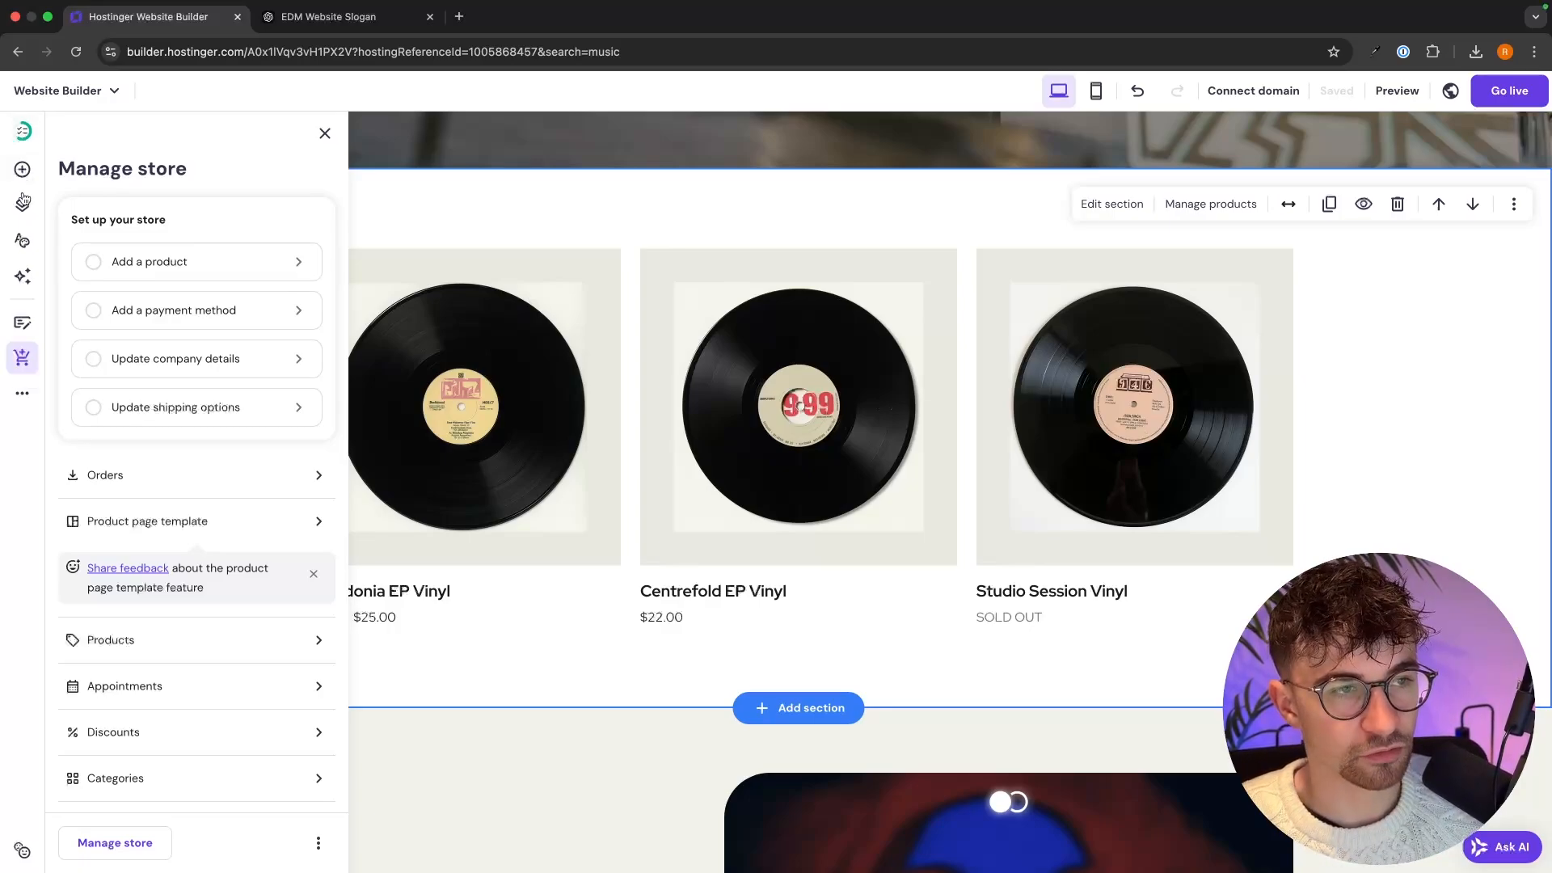
scroll(196, 224, "down", 1)
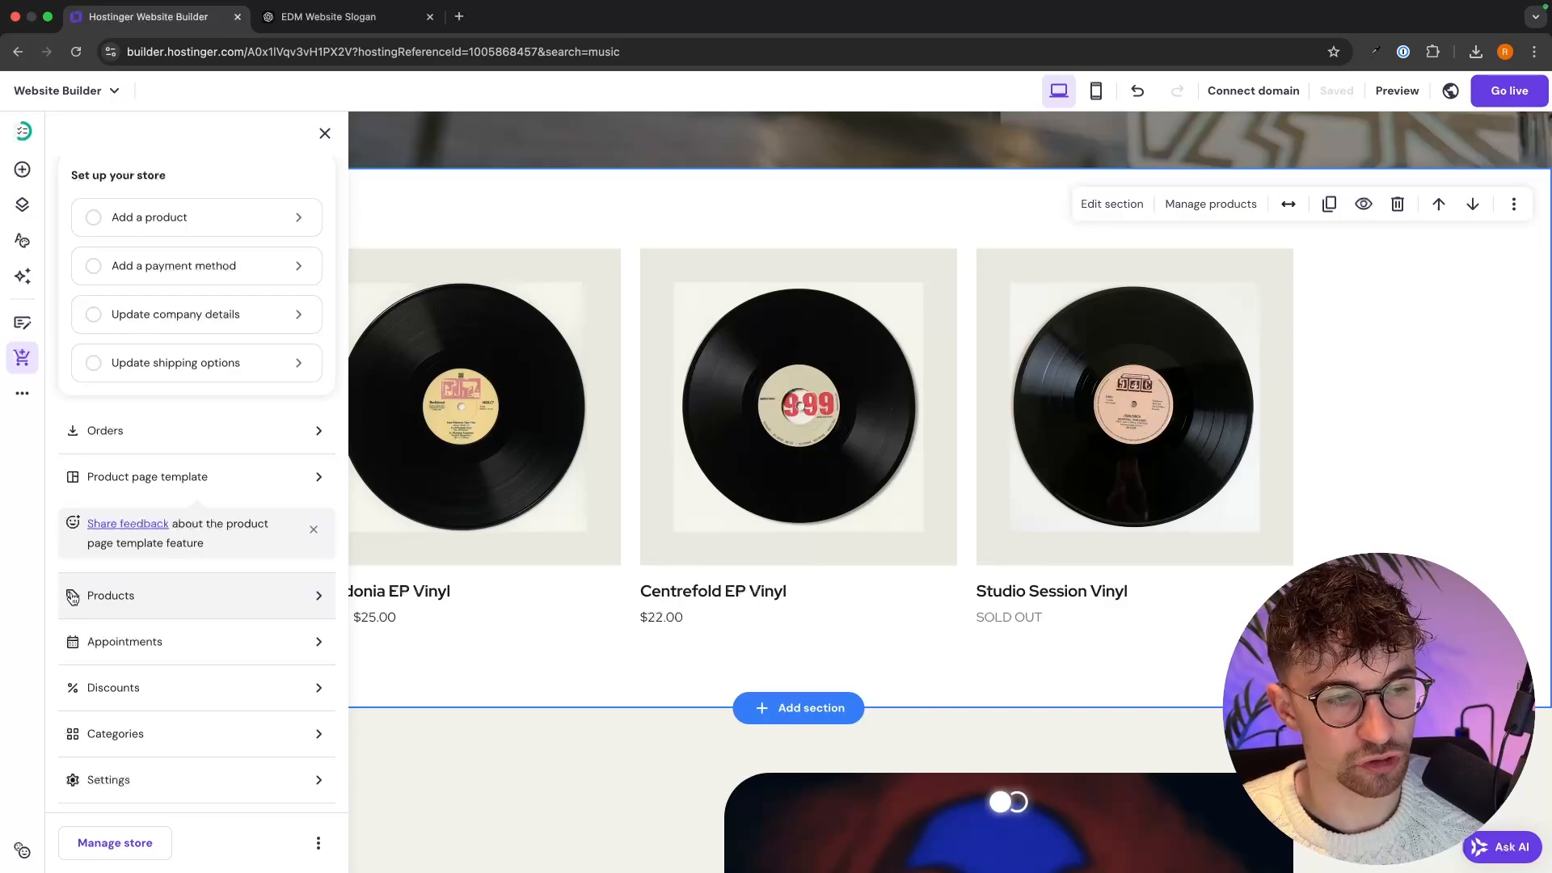
left_click(112, 604)
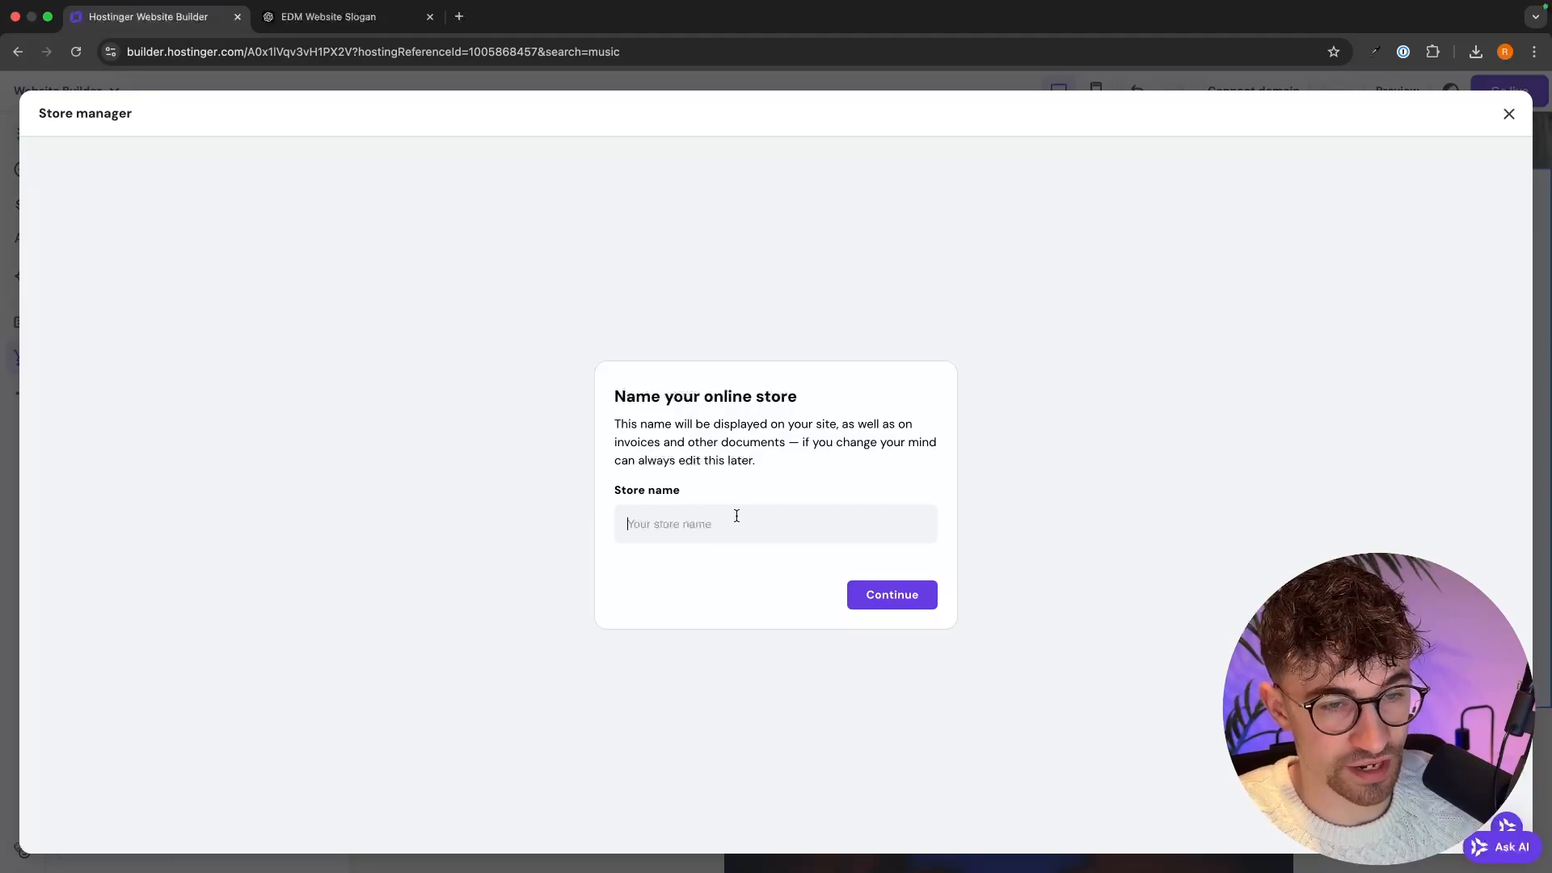
type("Riley Holden Store")
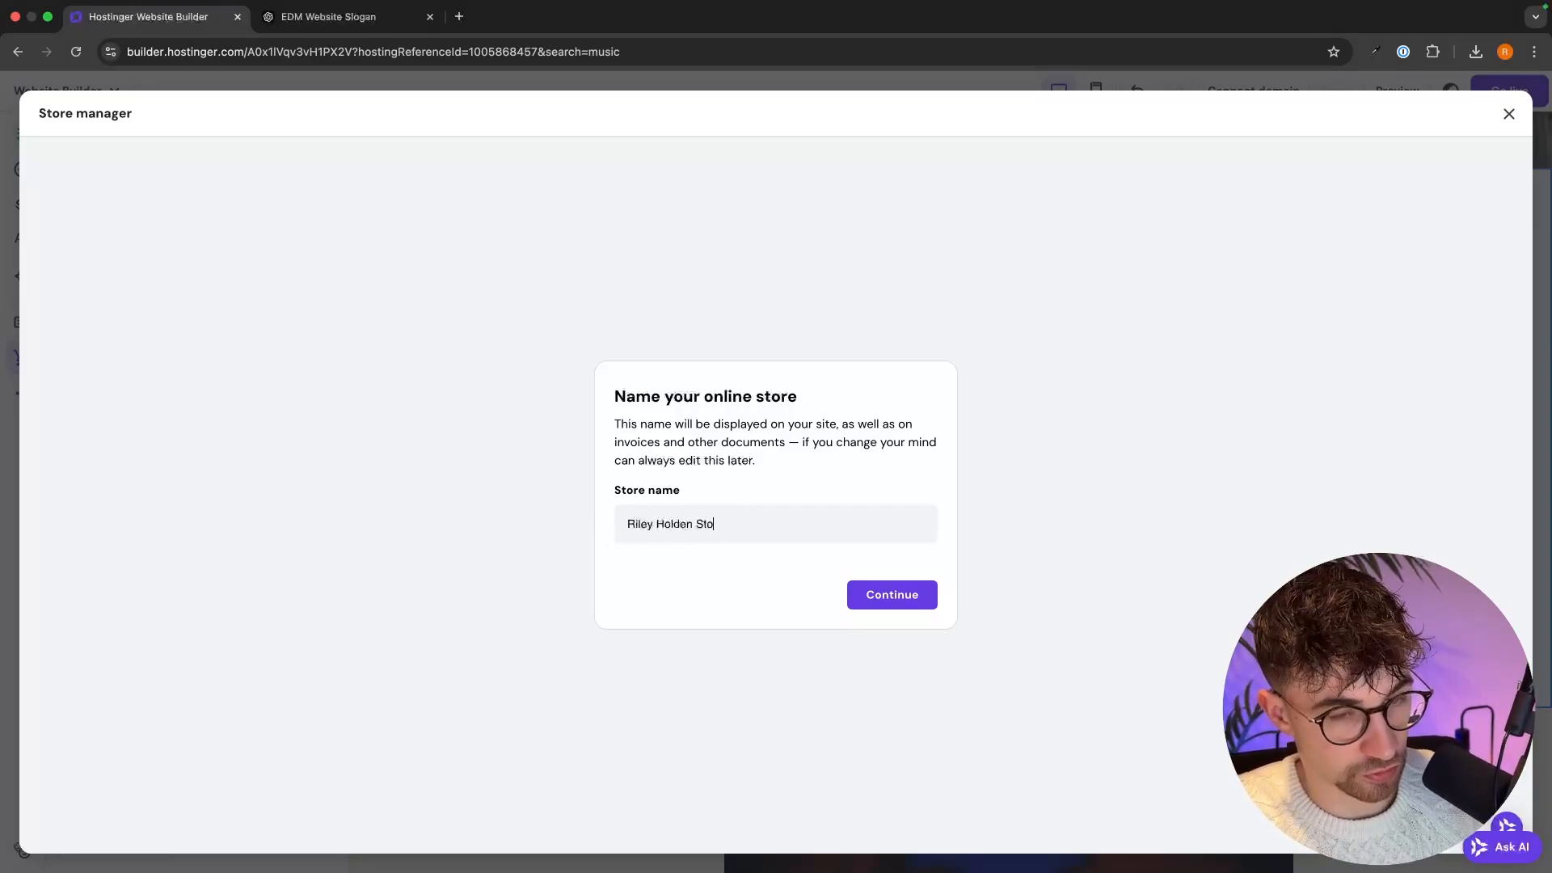
left_click(882, 602)
scroll(714, 382, "down", 1)
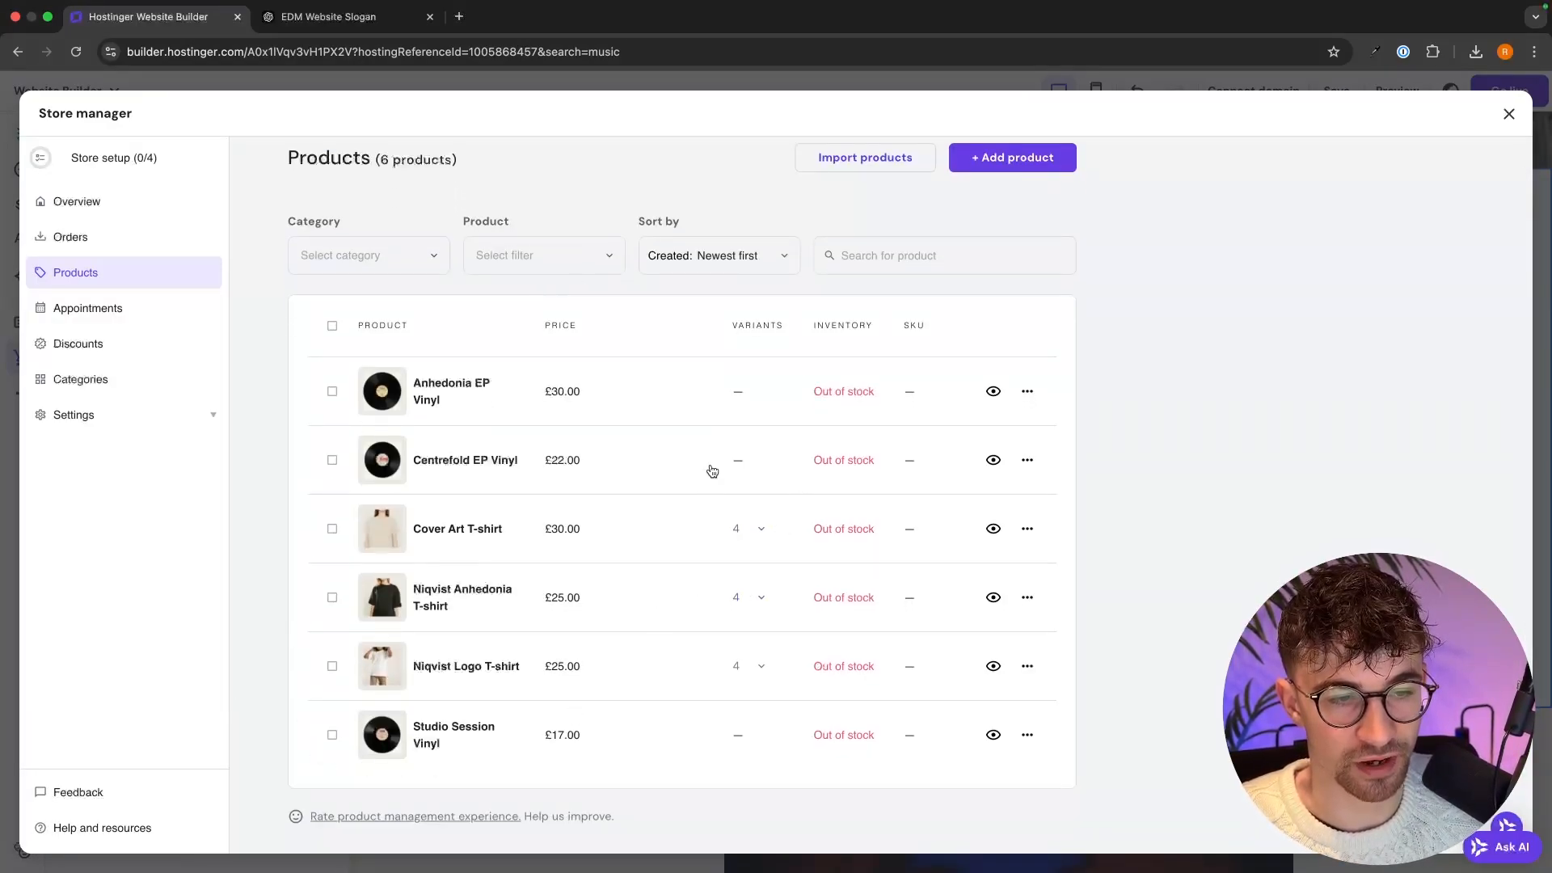
Delete all six template products, including the vinyls and T-shirts, from the store's product list.
left_click(332, 391)
left_click(331, 461)
left_click(331, 530)
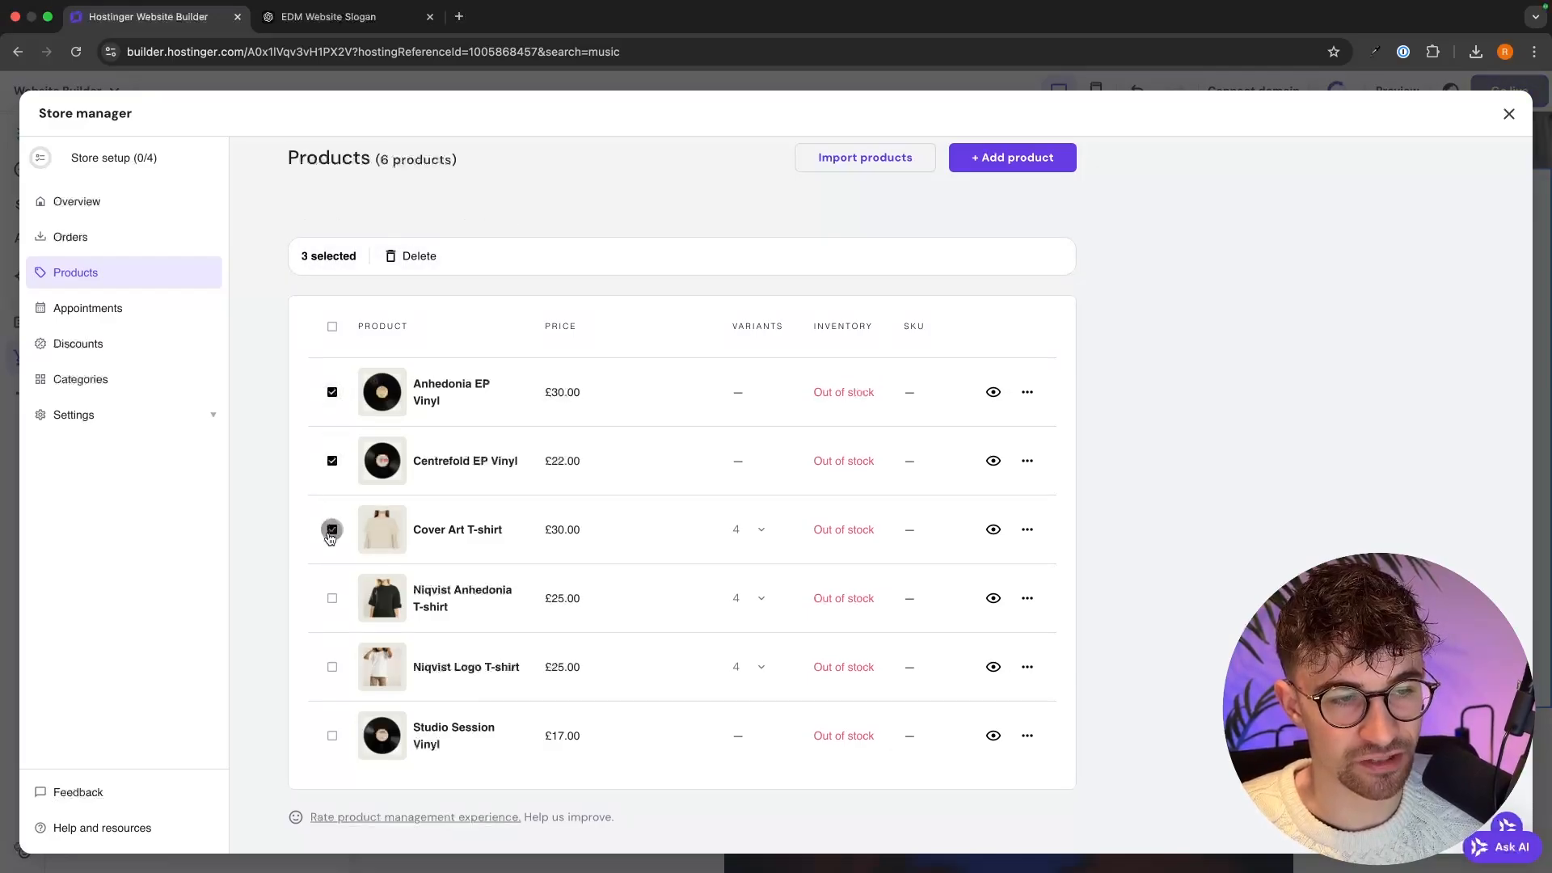
left_click(332, 598)
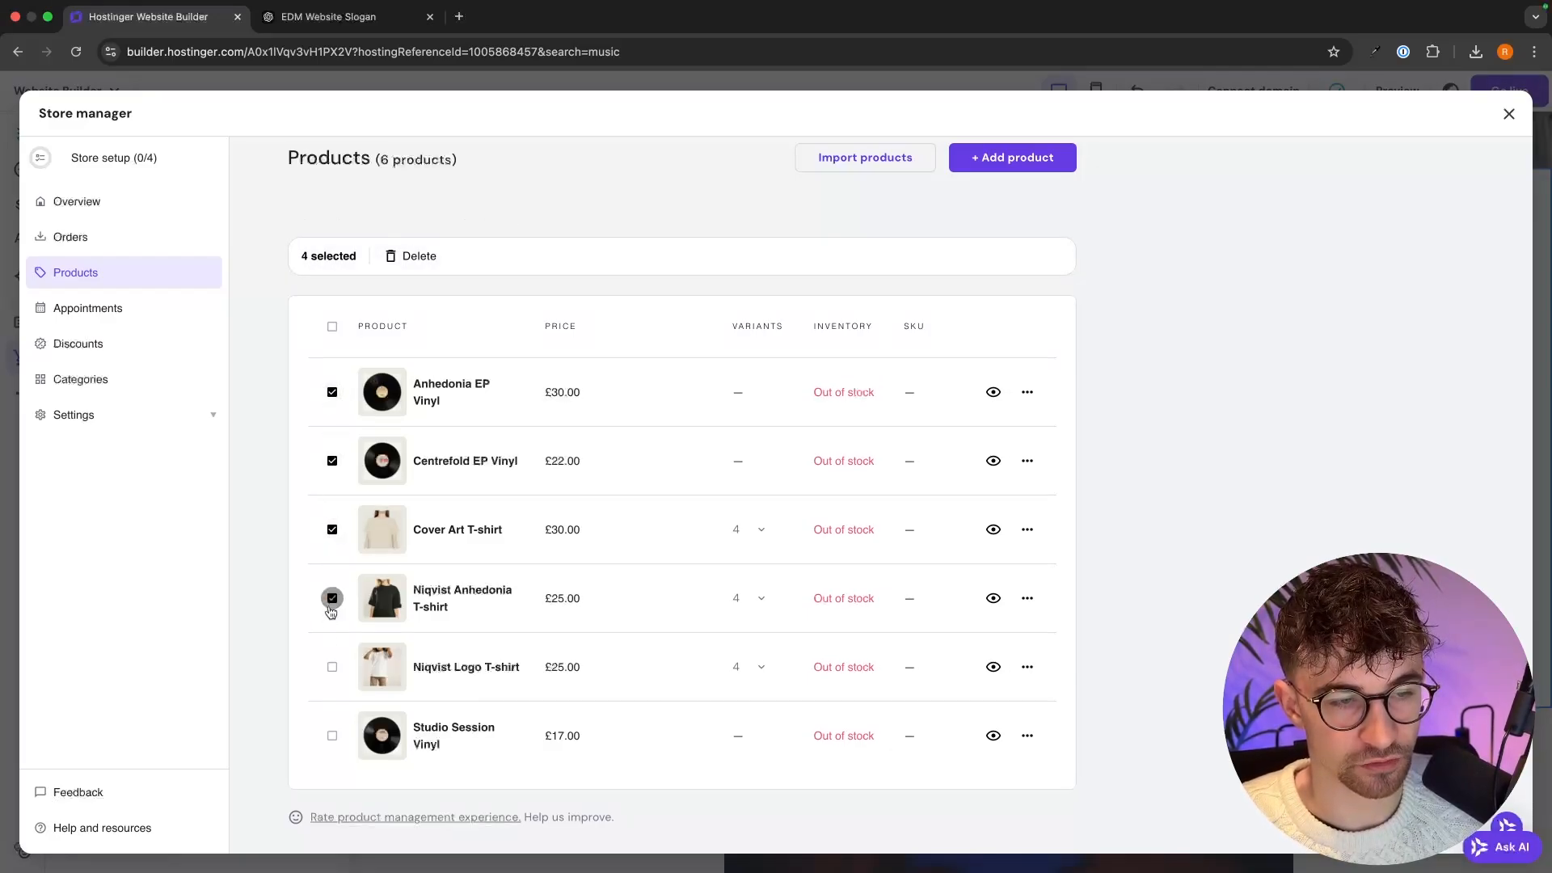
left_click(332, 667)
left_click(332, 736)
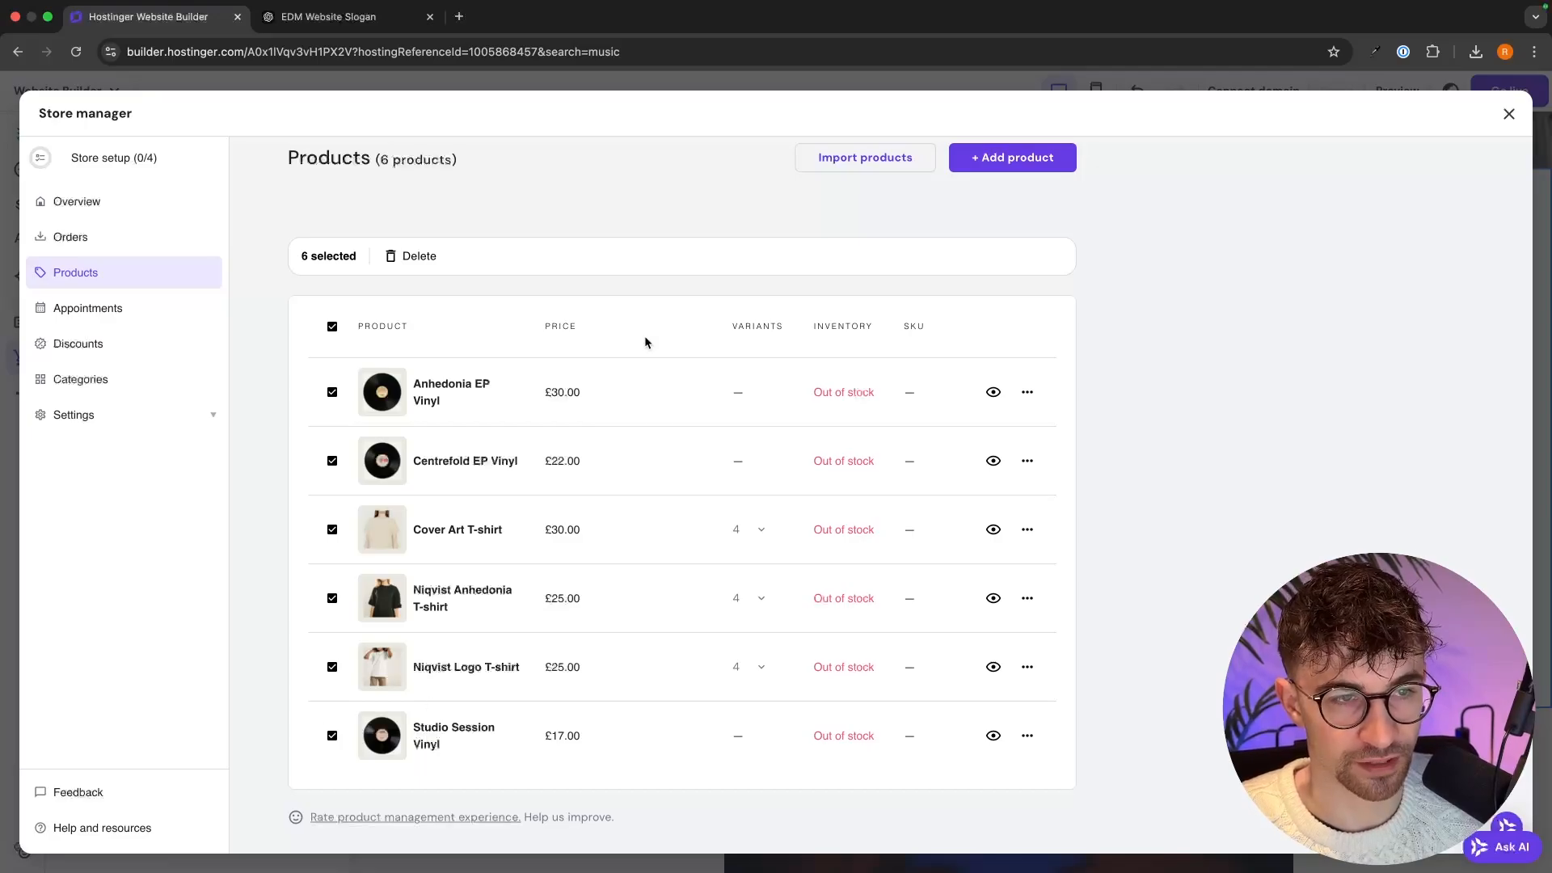
left_click(419, 258)
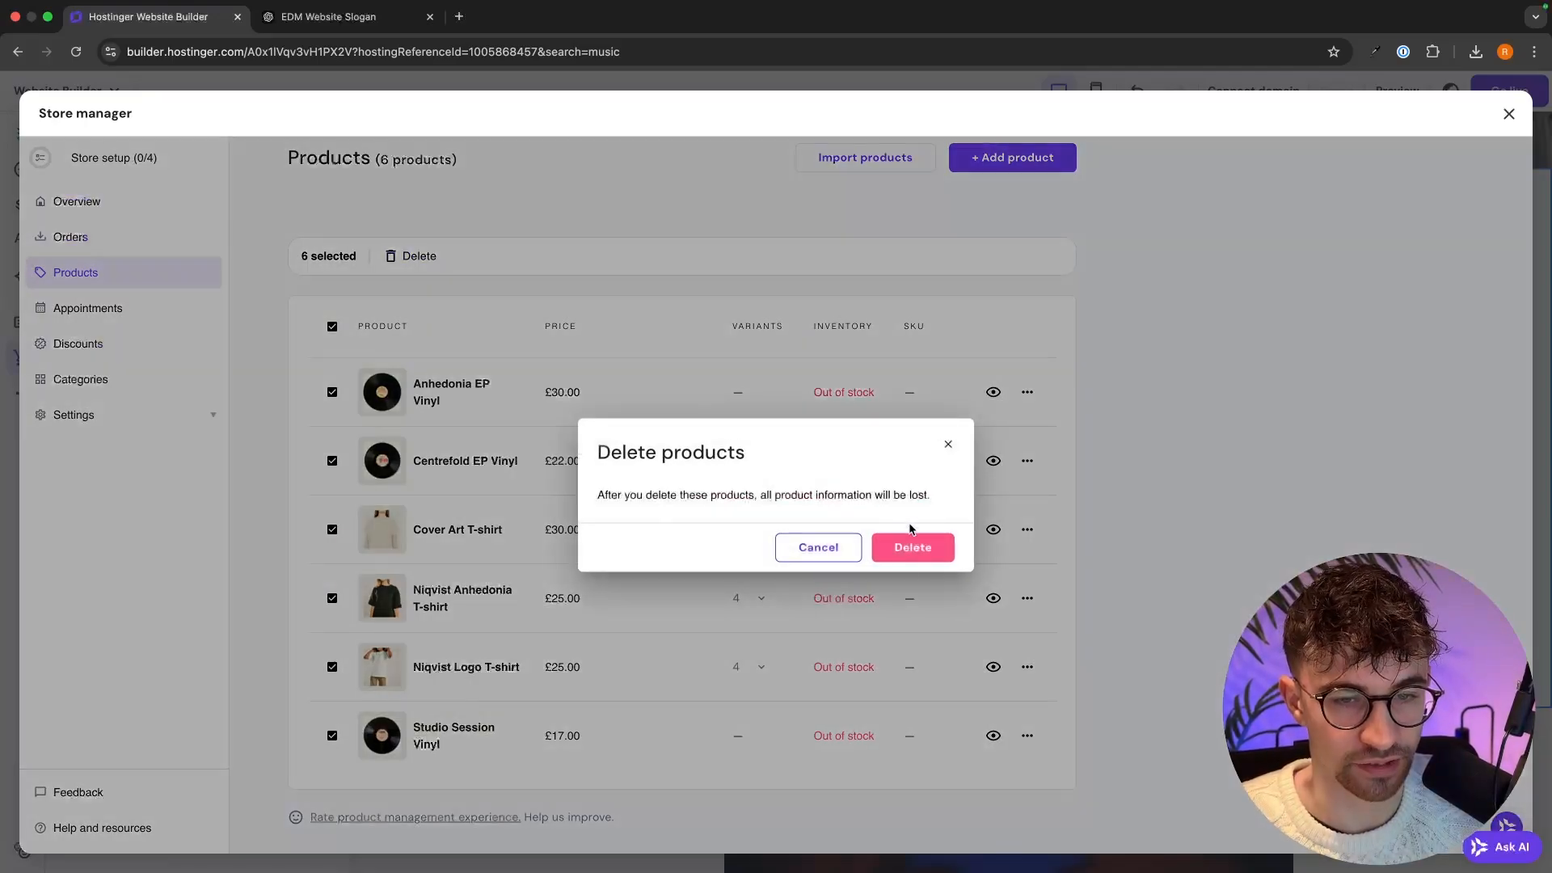
left_click(906, 558)
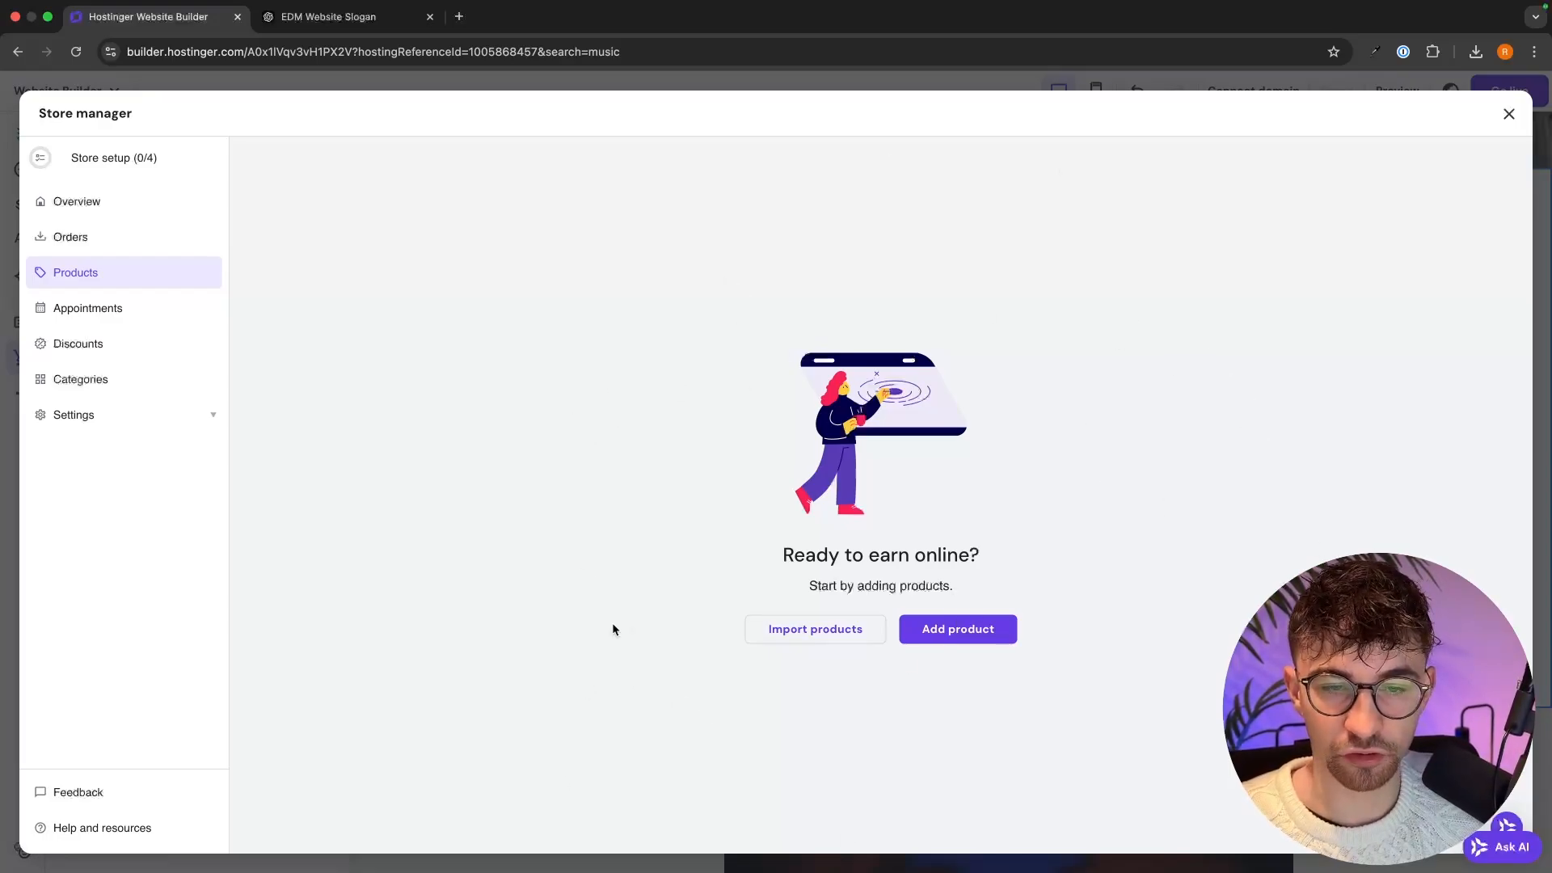
Add a new product to the store as a Physical product.
left_click(965, 638)
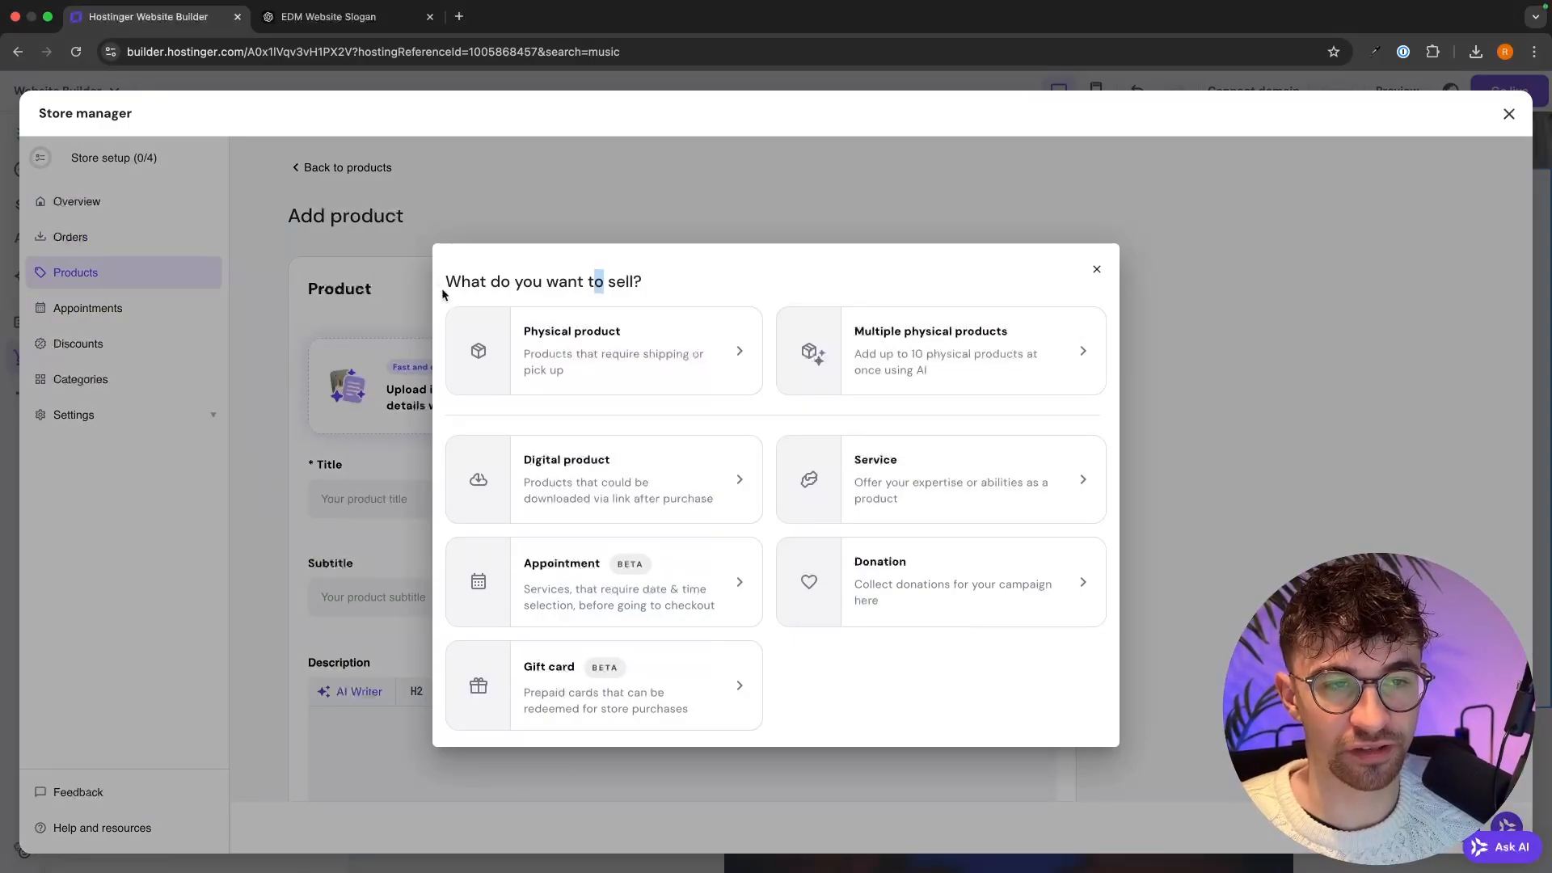
left_click_drag(440, 291, 663, 288)
left_click(680, 287)
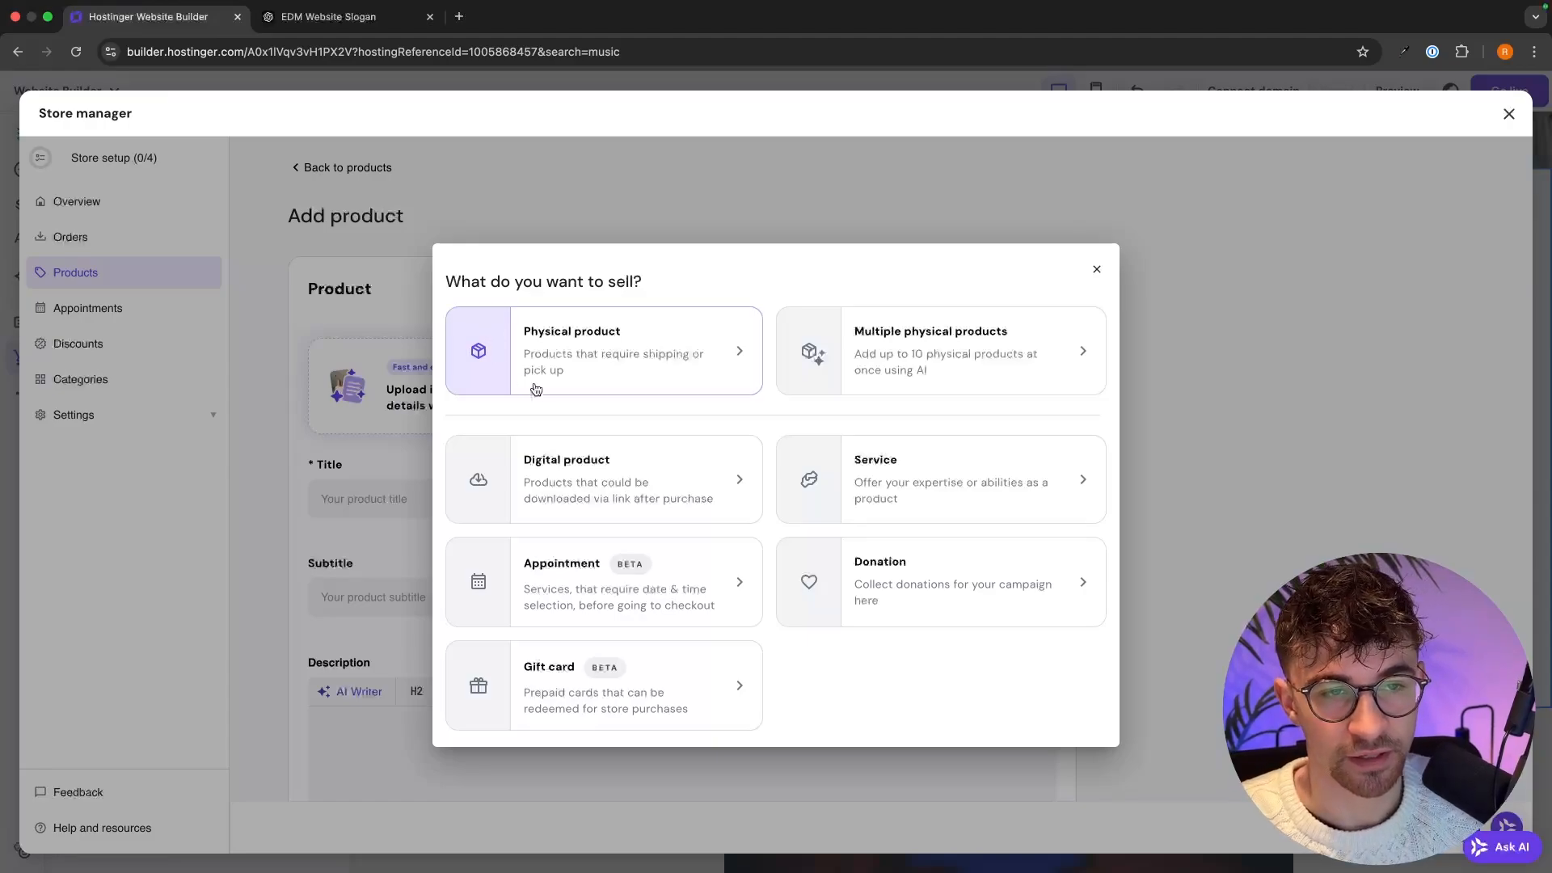
left_click(585, 347)
scroll(584, 347, "down", 3)
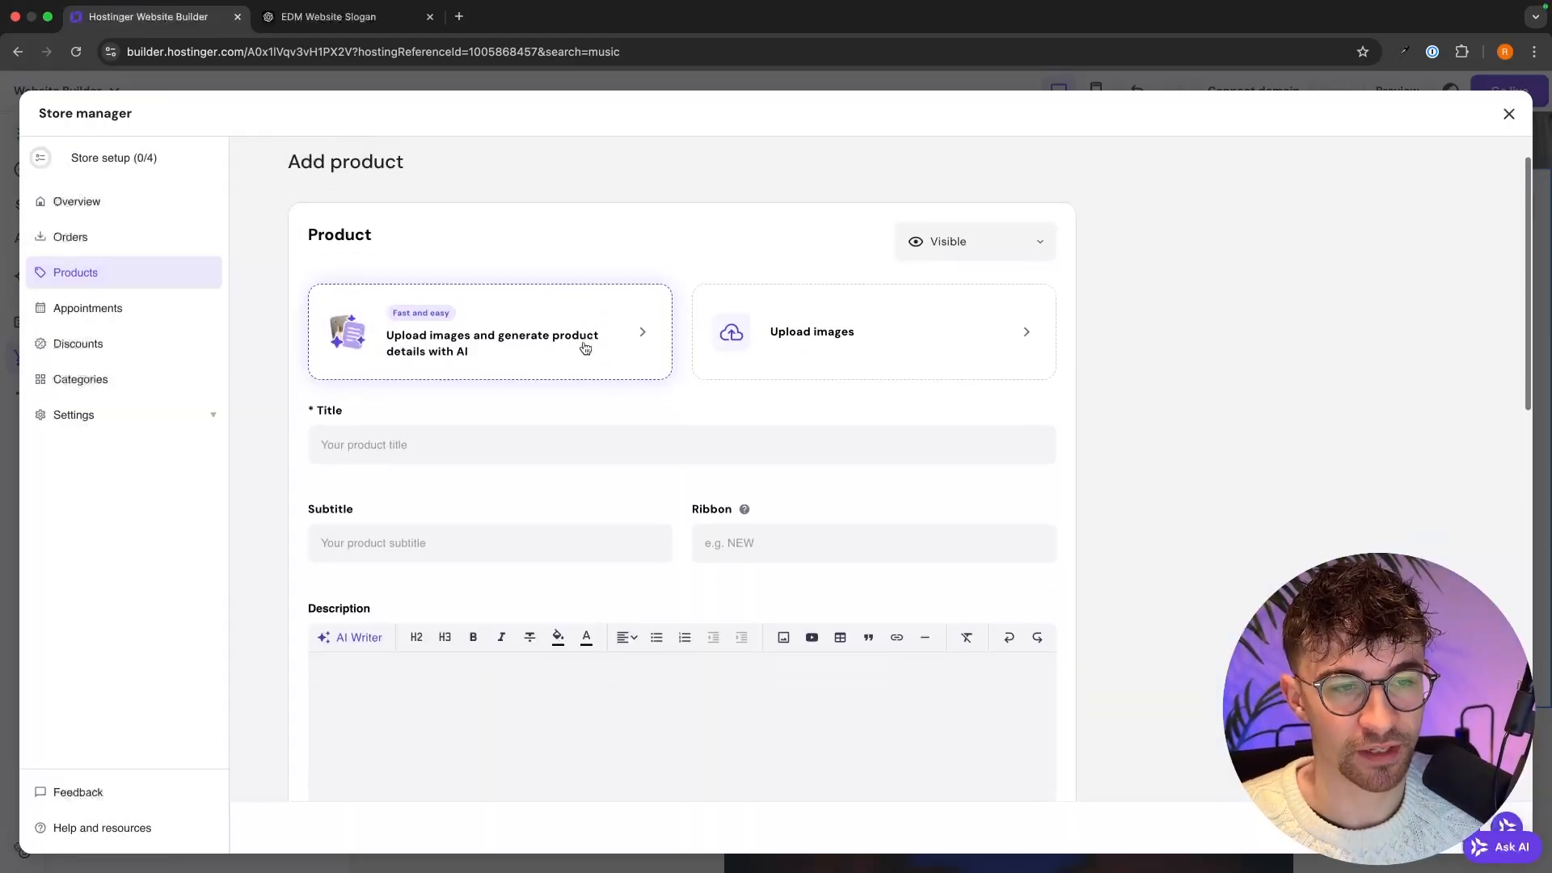
Title the new product "Moon - " followed by the artist's full name.
left_click(513, 383)
scroll(616, 378, "down", 1)
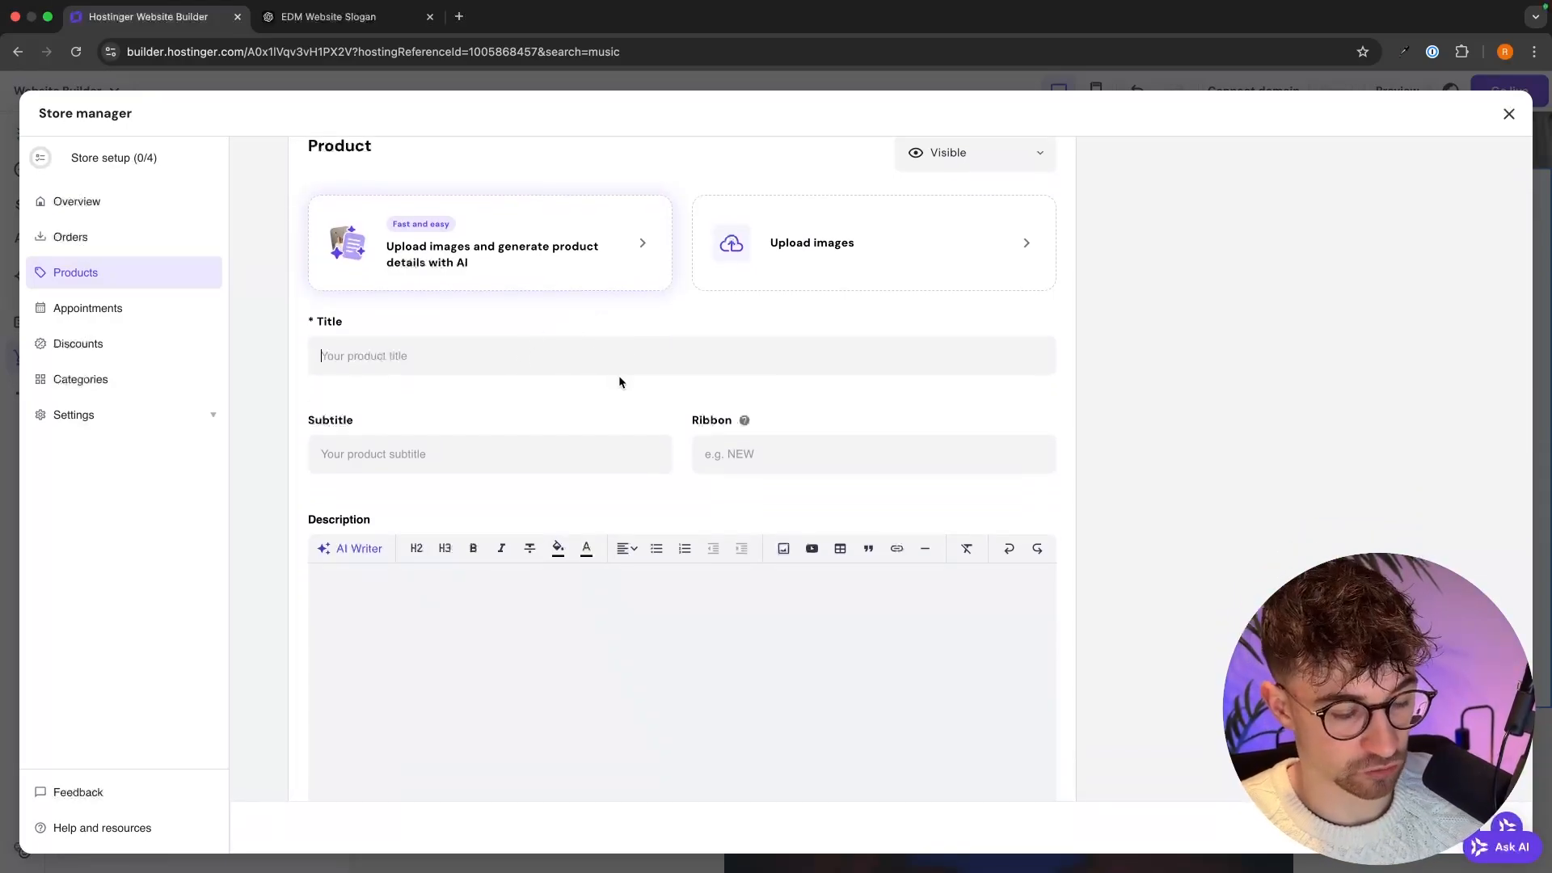
type("Moo")
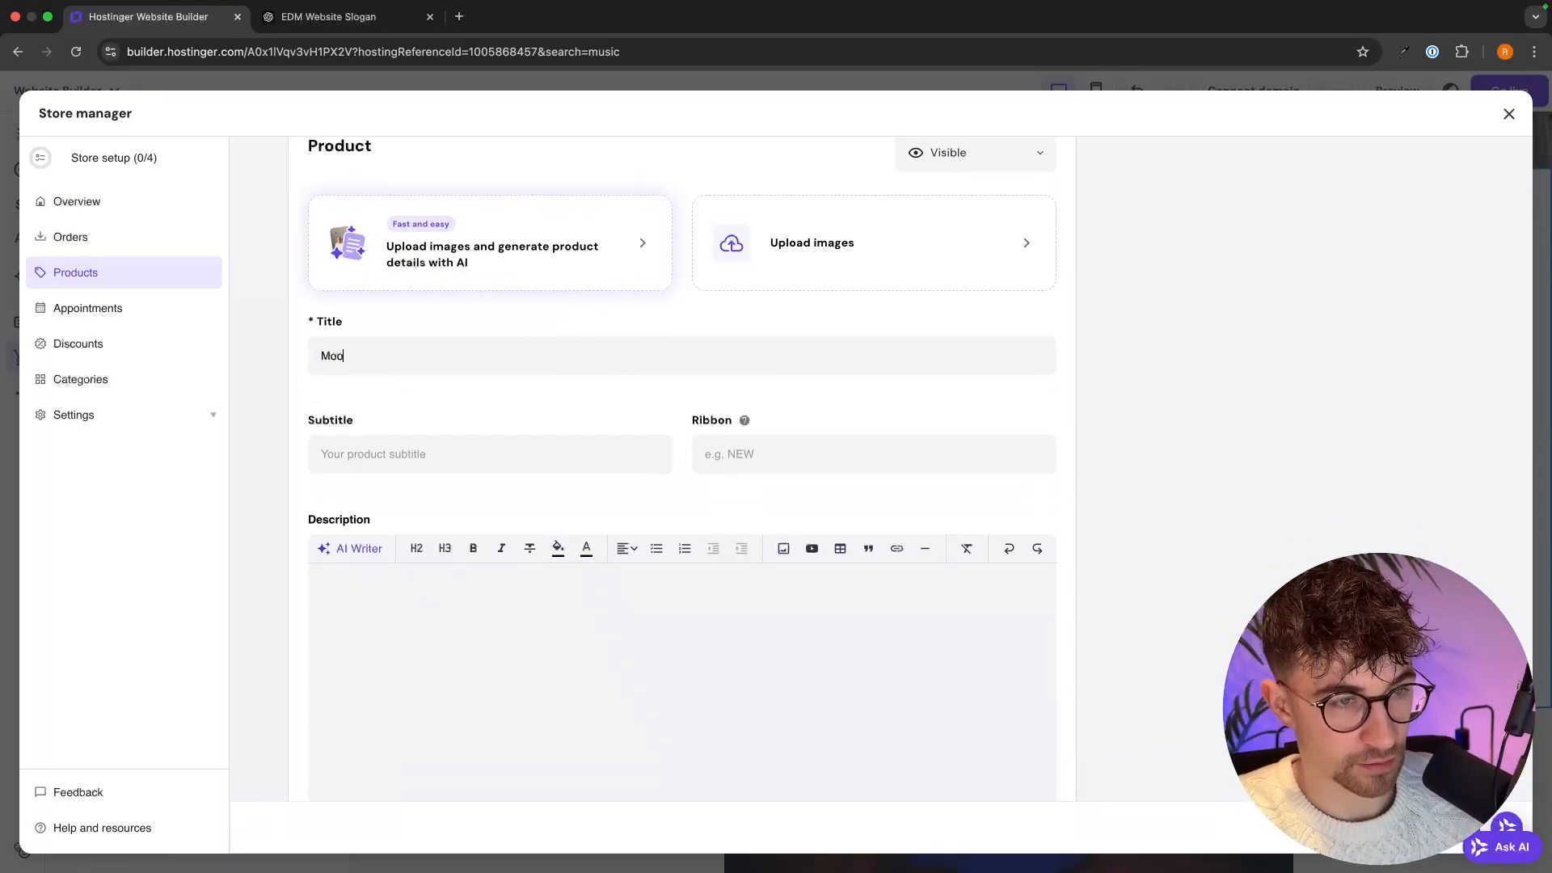
type("n - Riley Hol")
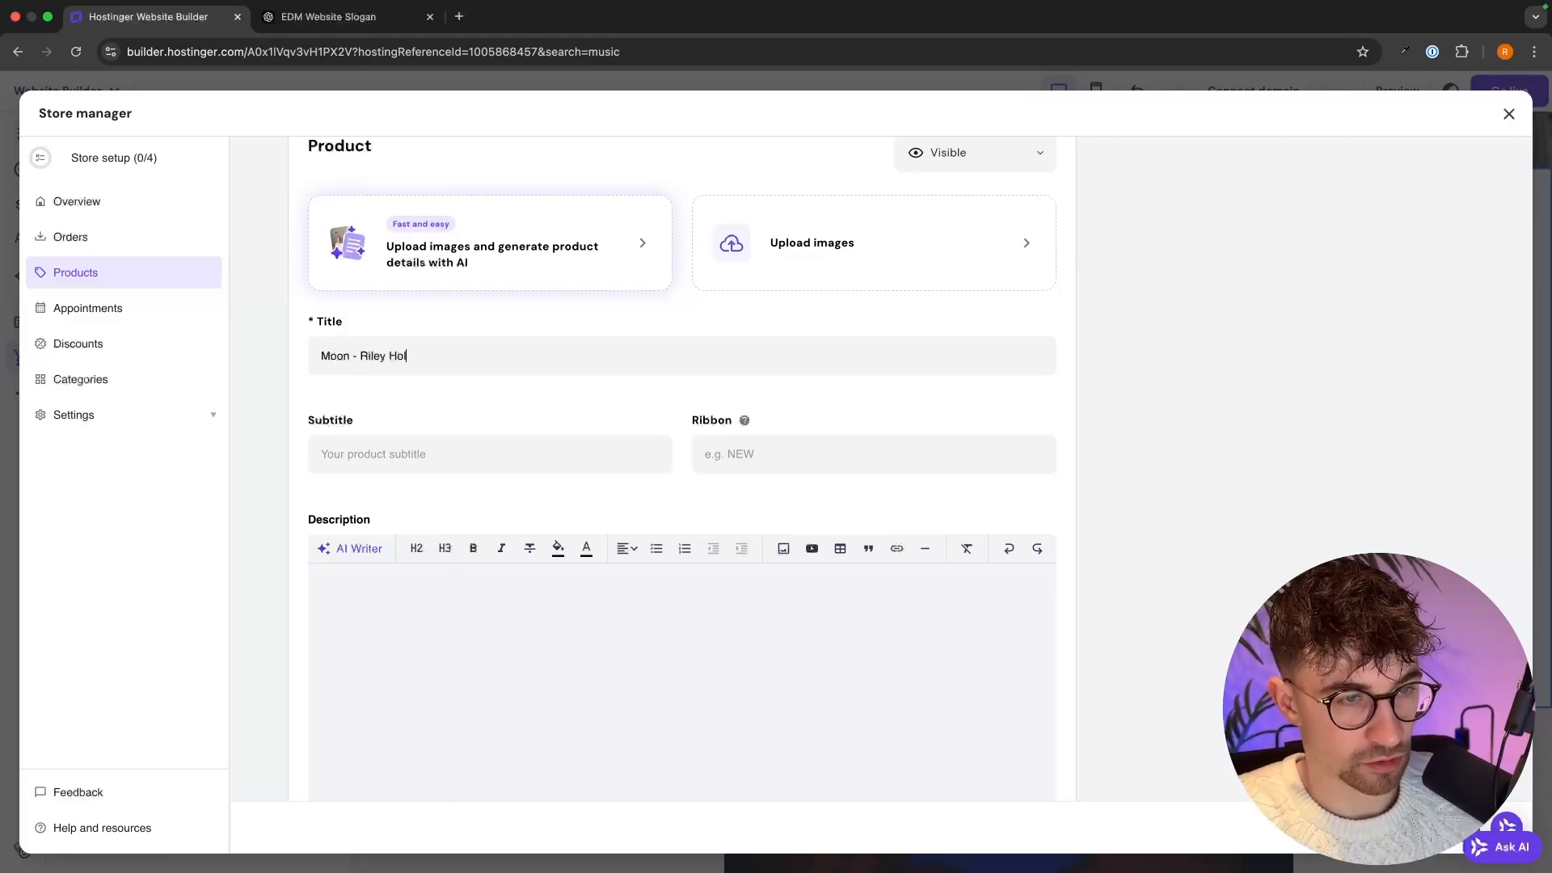
type("den")
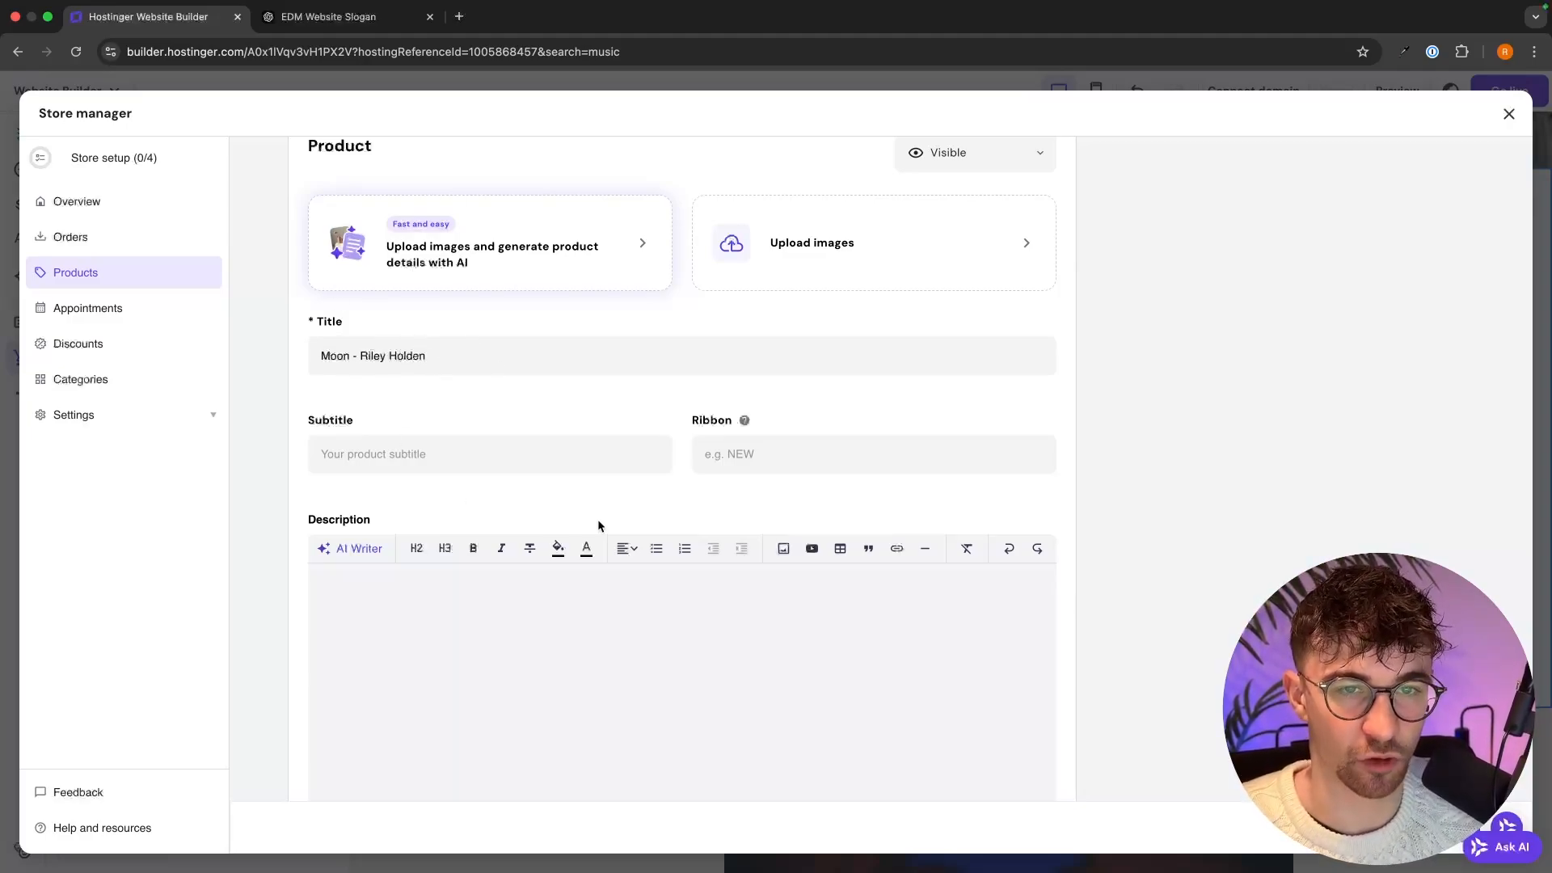
Check the image files available for the product, cancel the upload, switch to Canva and create a blank 1400 × 1400 px Album Cover design.
left_click(829, 252)
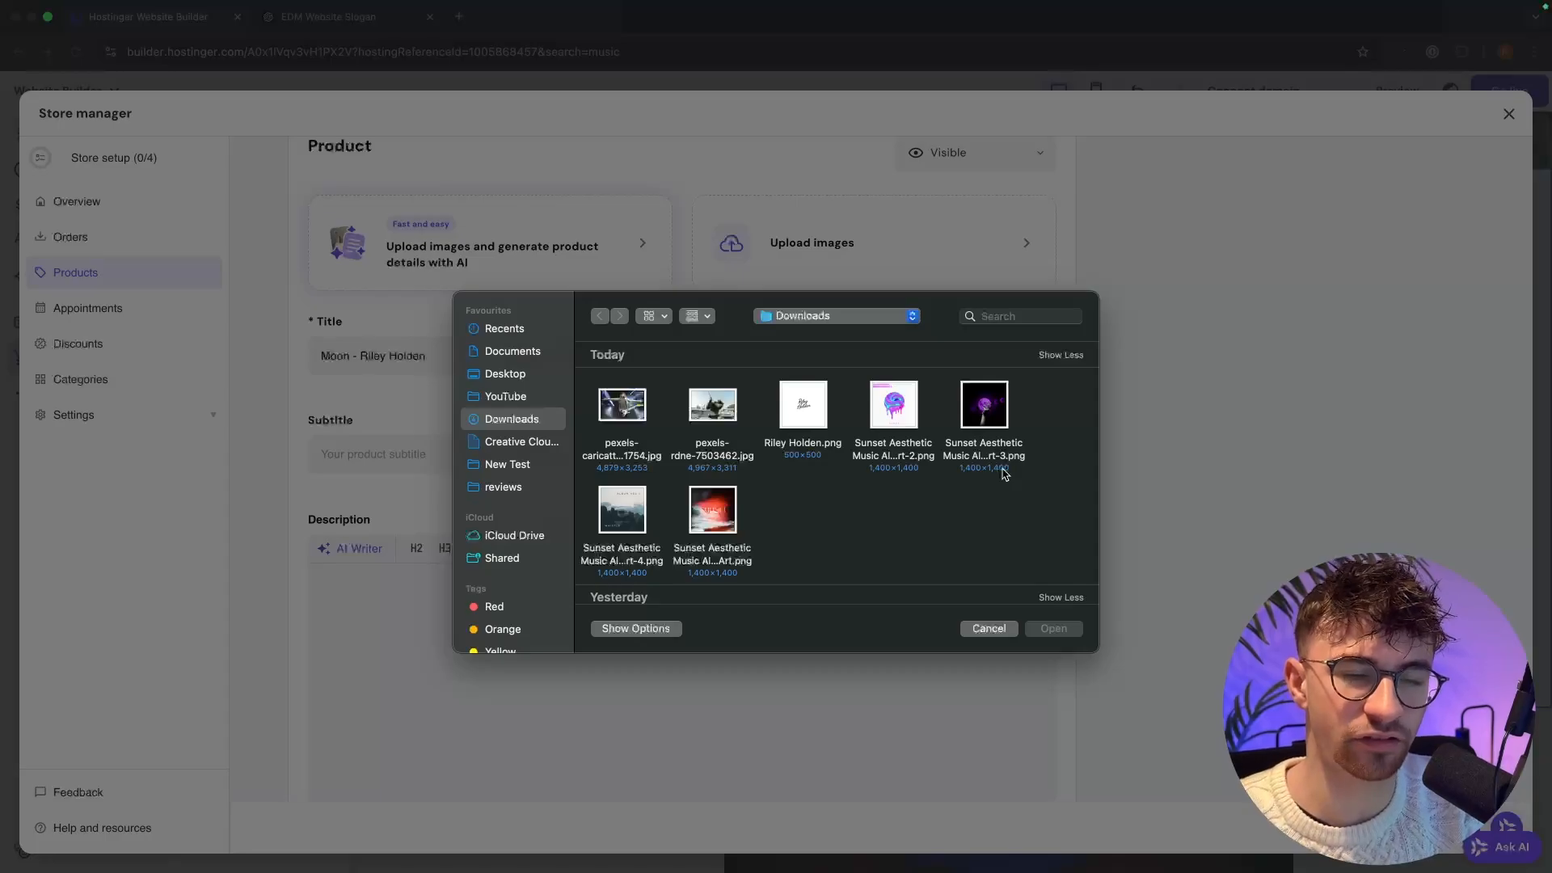
left_click(978, 628)
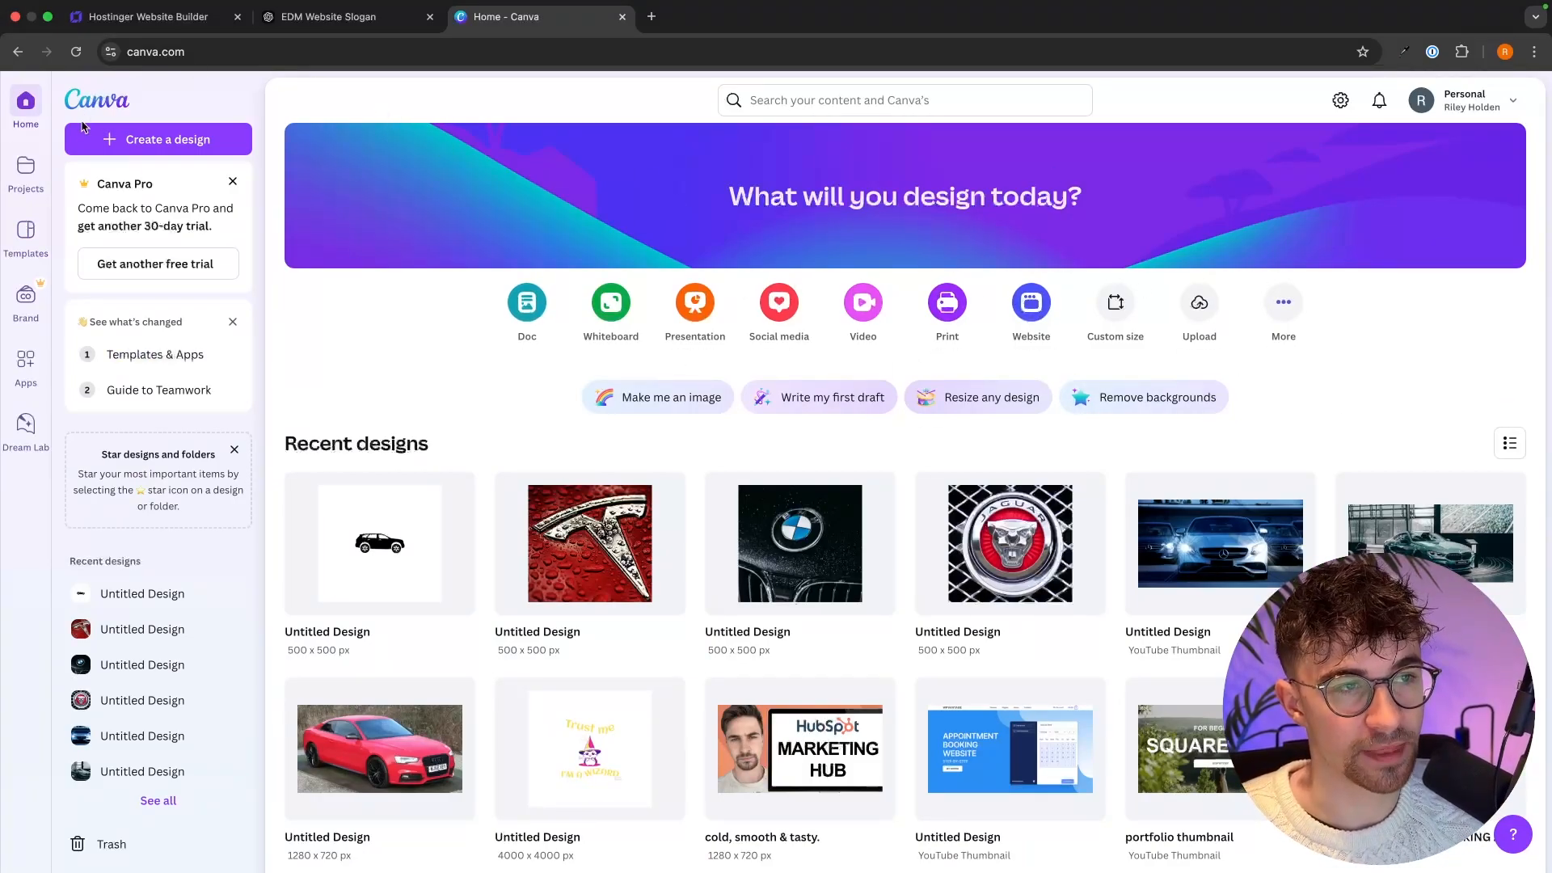
left_click(180, 146)
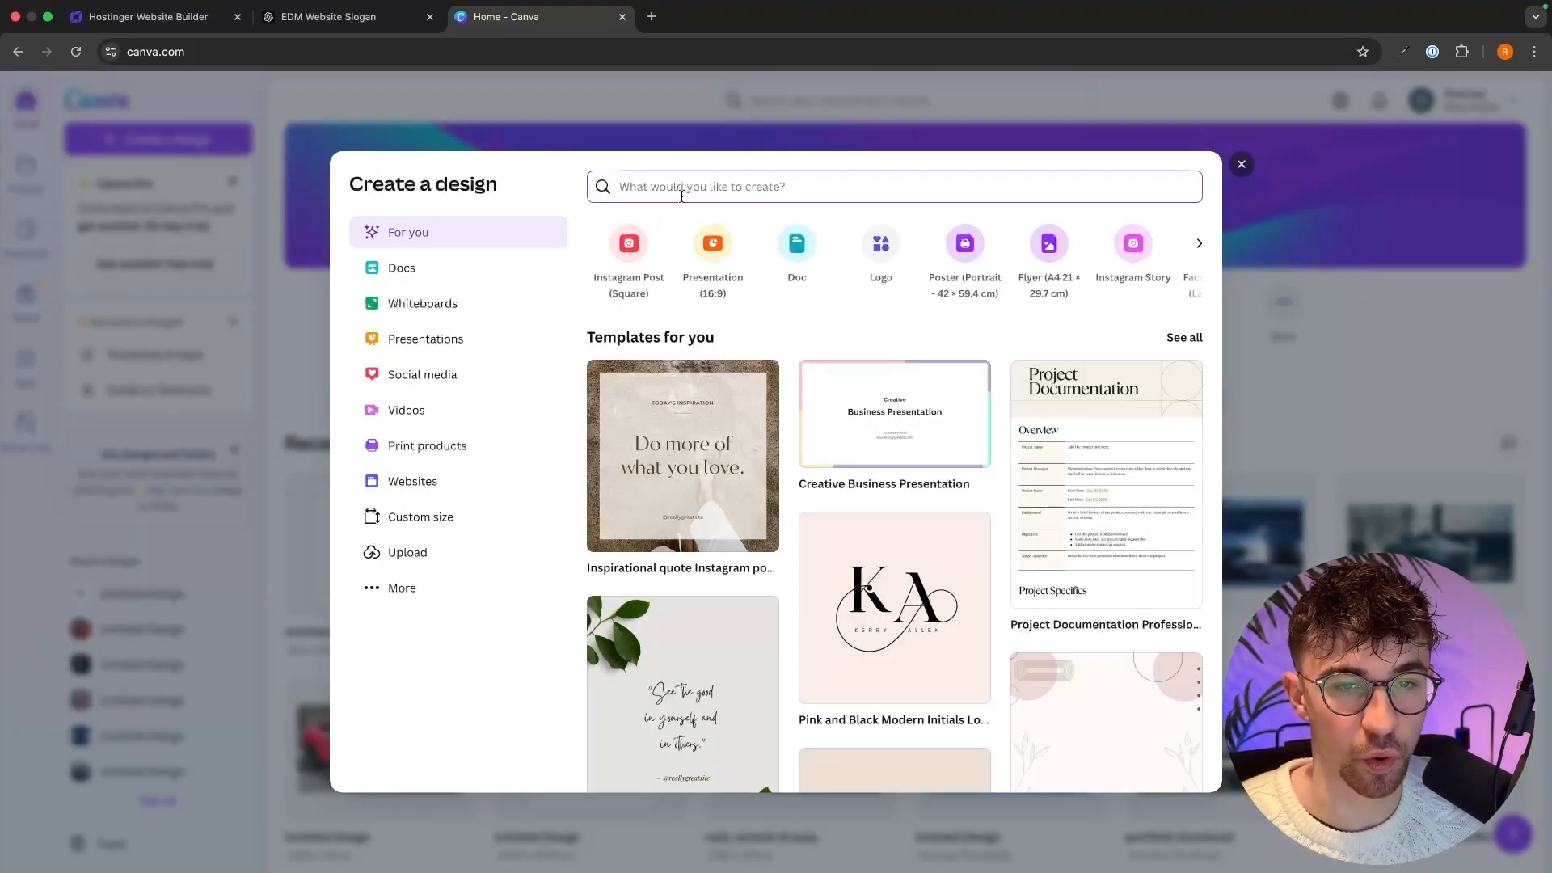
type("album")
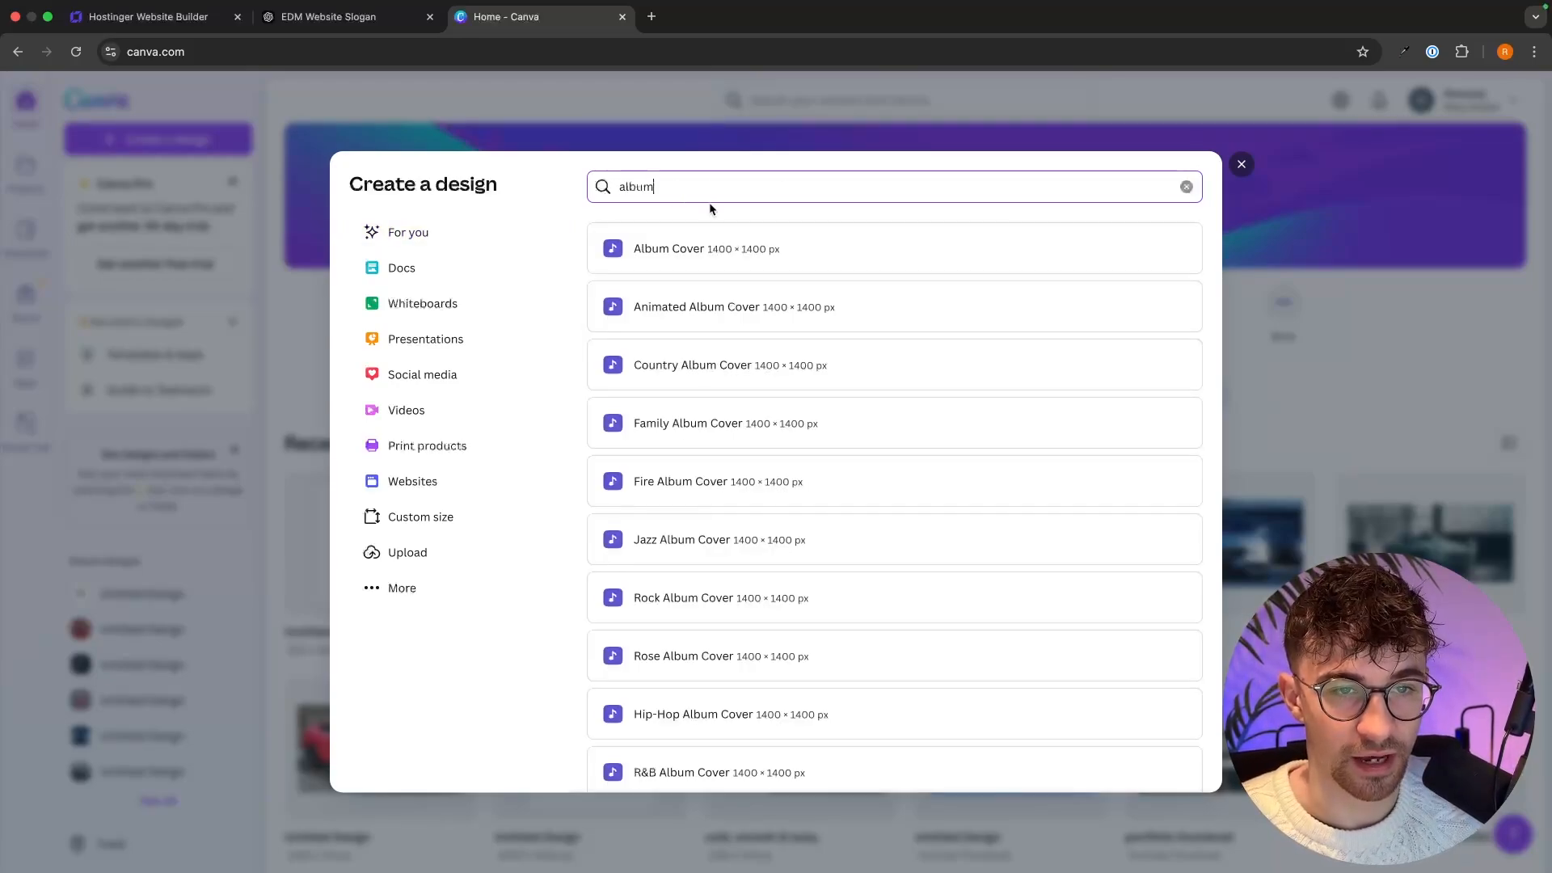
left_click(755, 264)
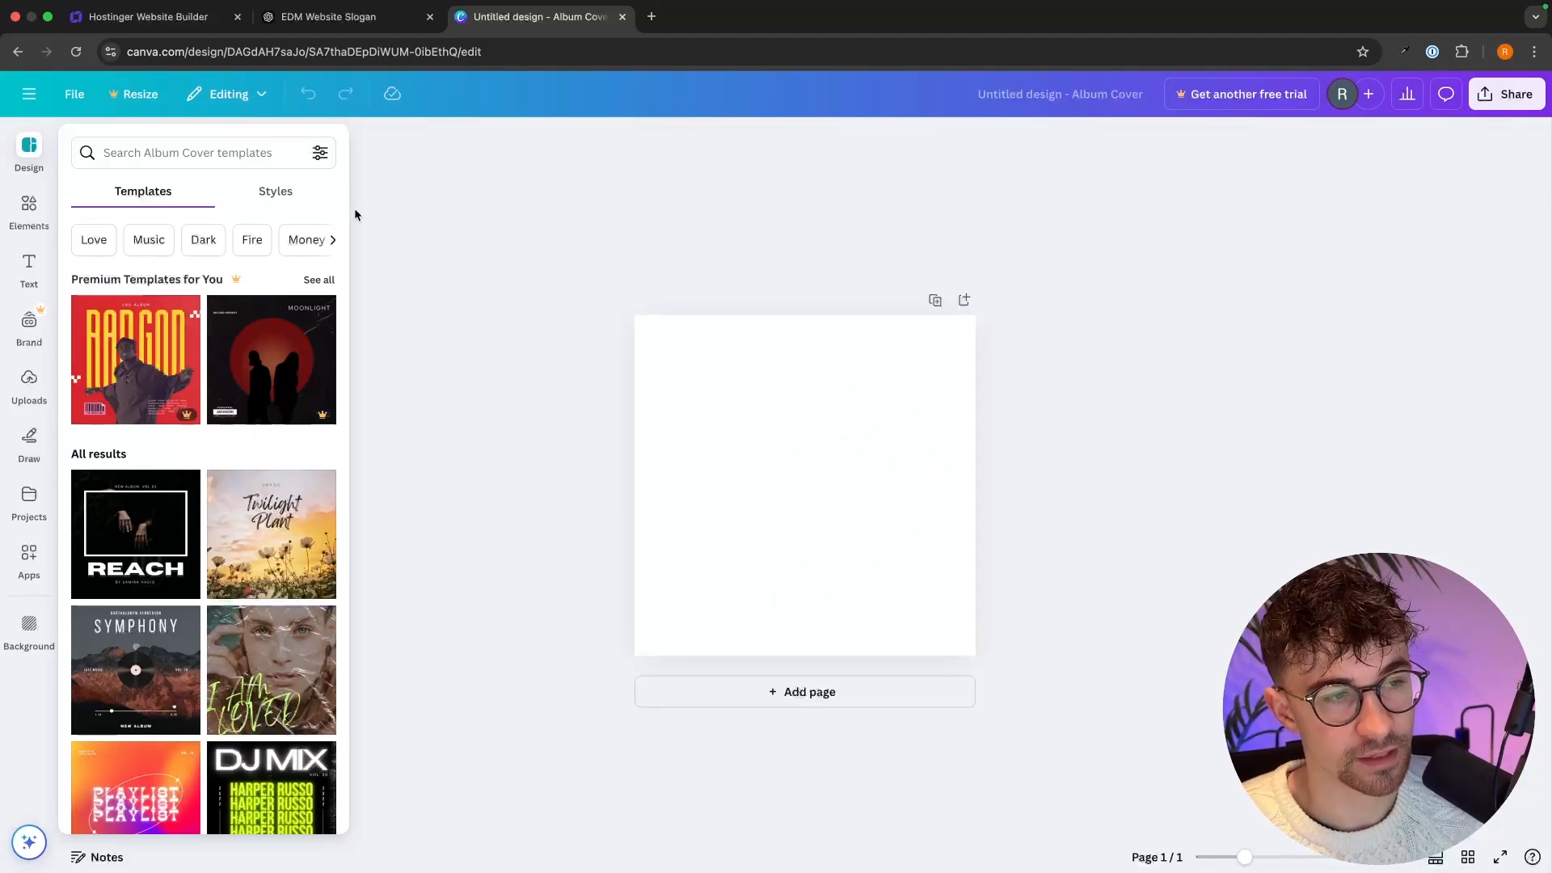
Upload the purple moon cover image ("Sunset Aesthetic Music" -3.png) and scale it to fill the whole album cover canvas.
left_click(26, 386)
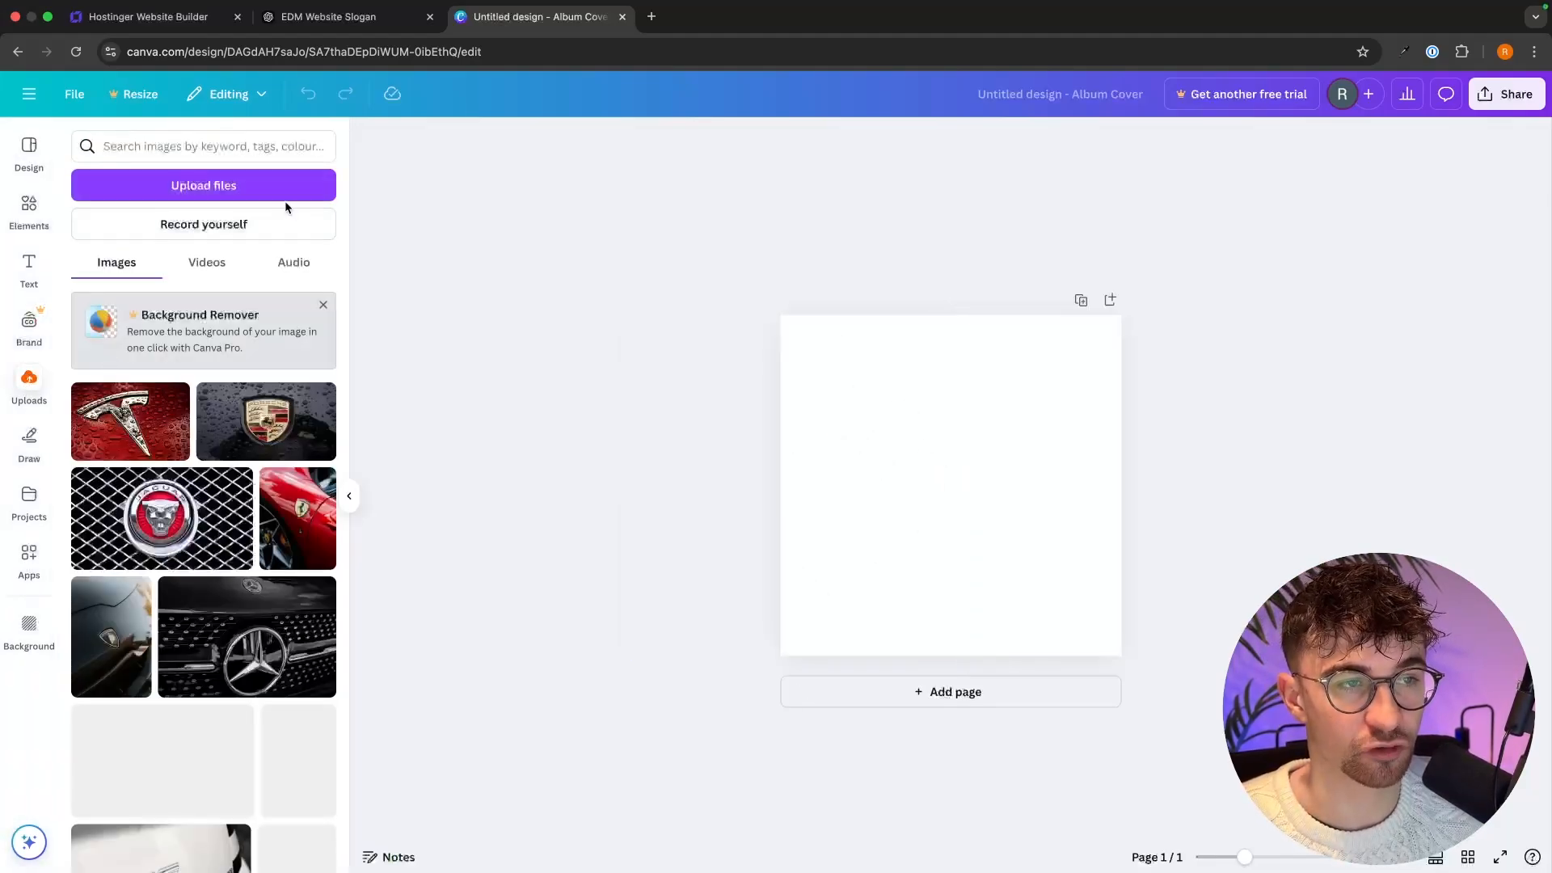
left_click(279, 196)
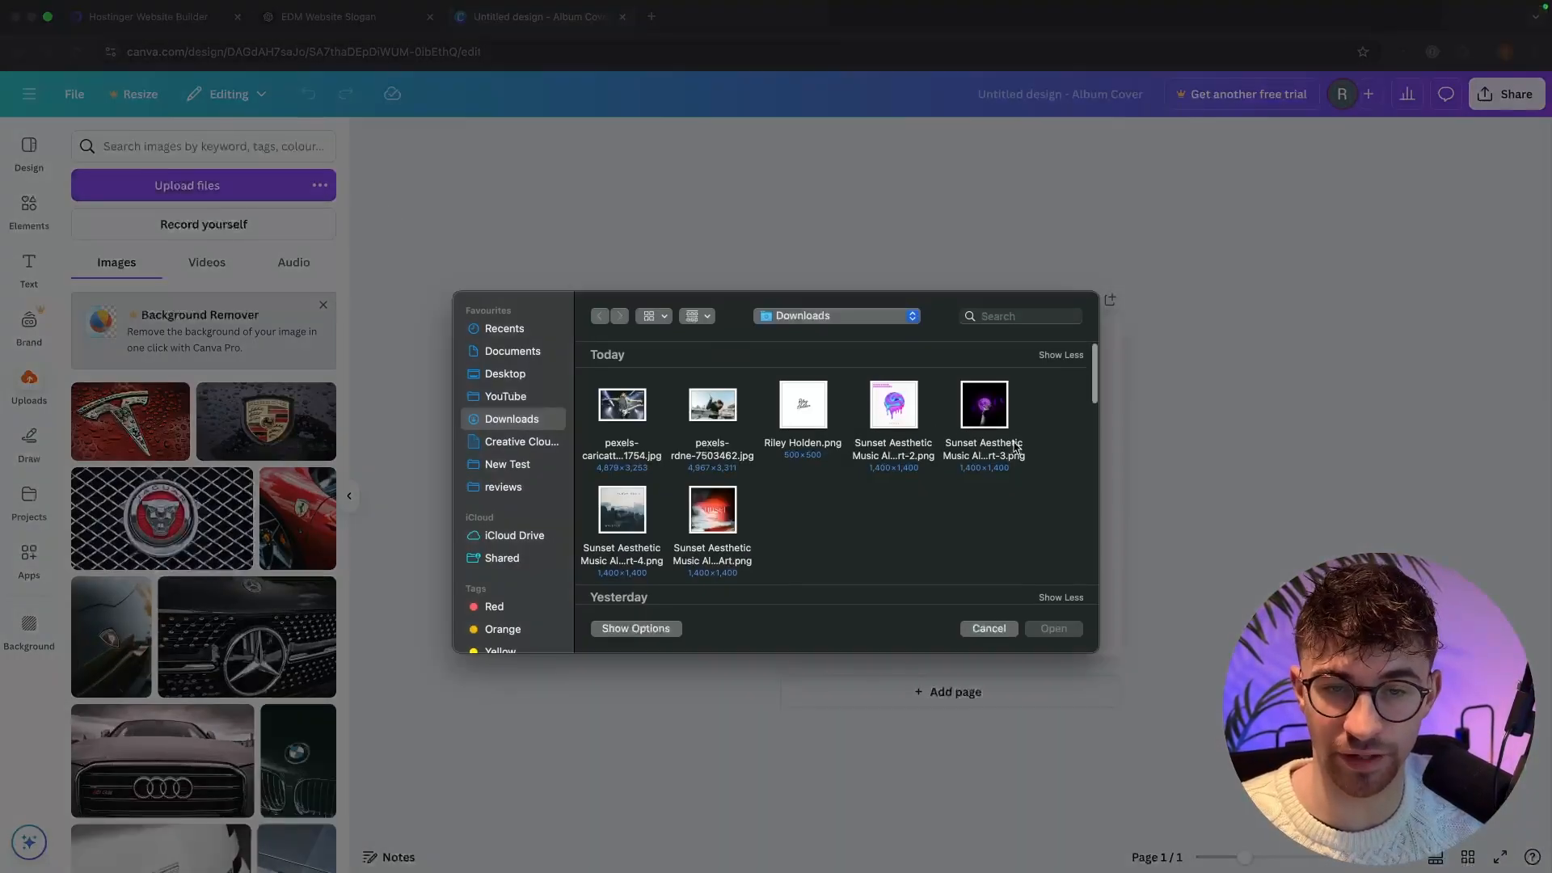
double_click(990, 414)
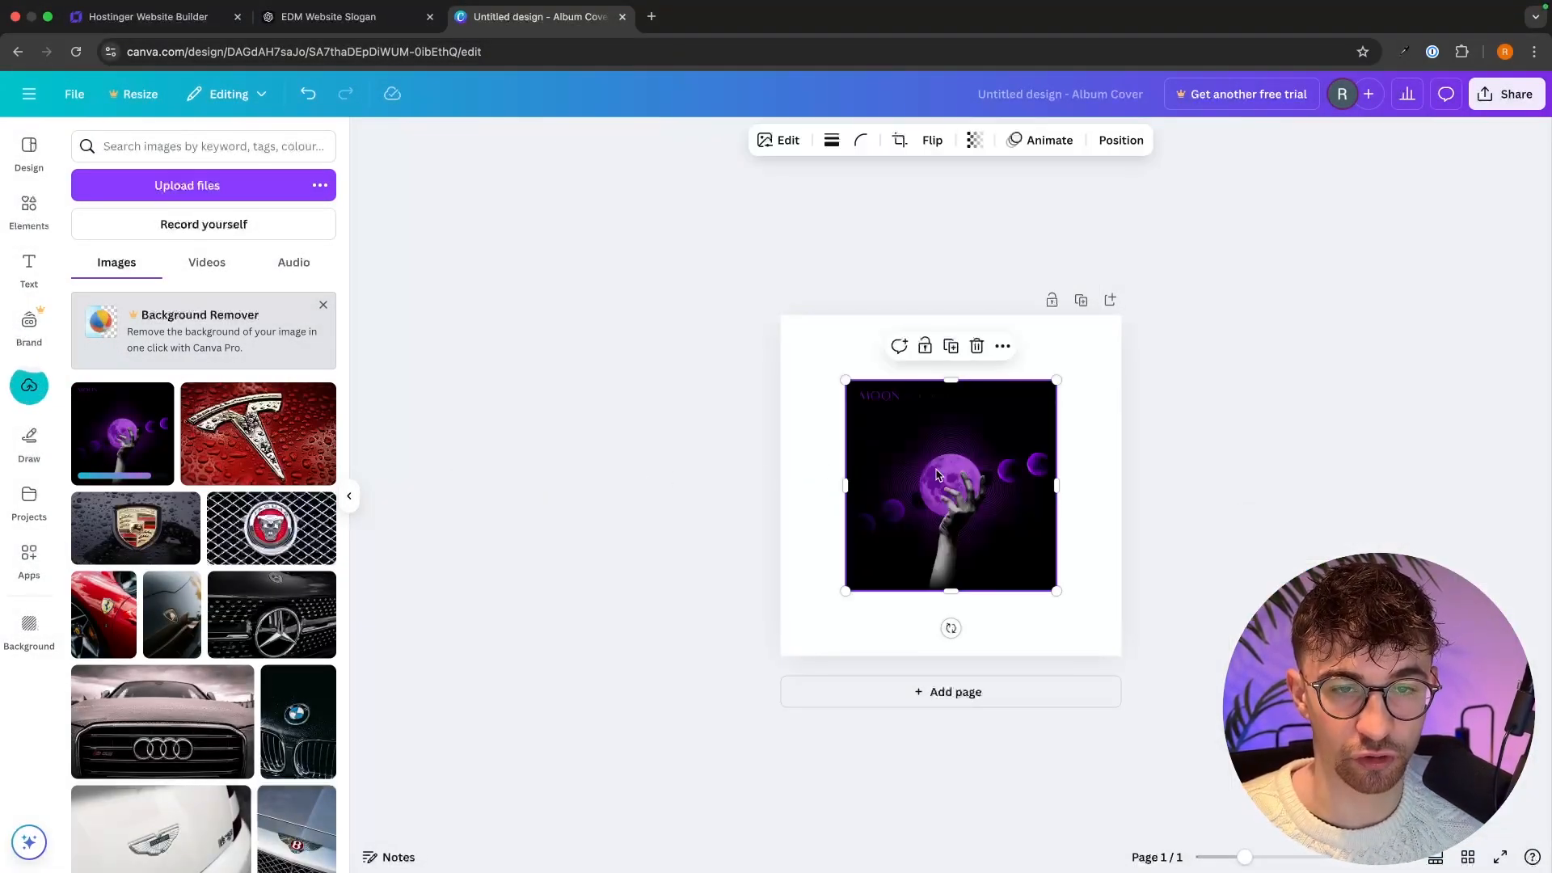
left_click_drag(923, 464, 871, 402)
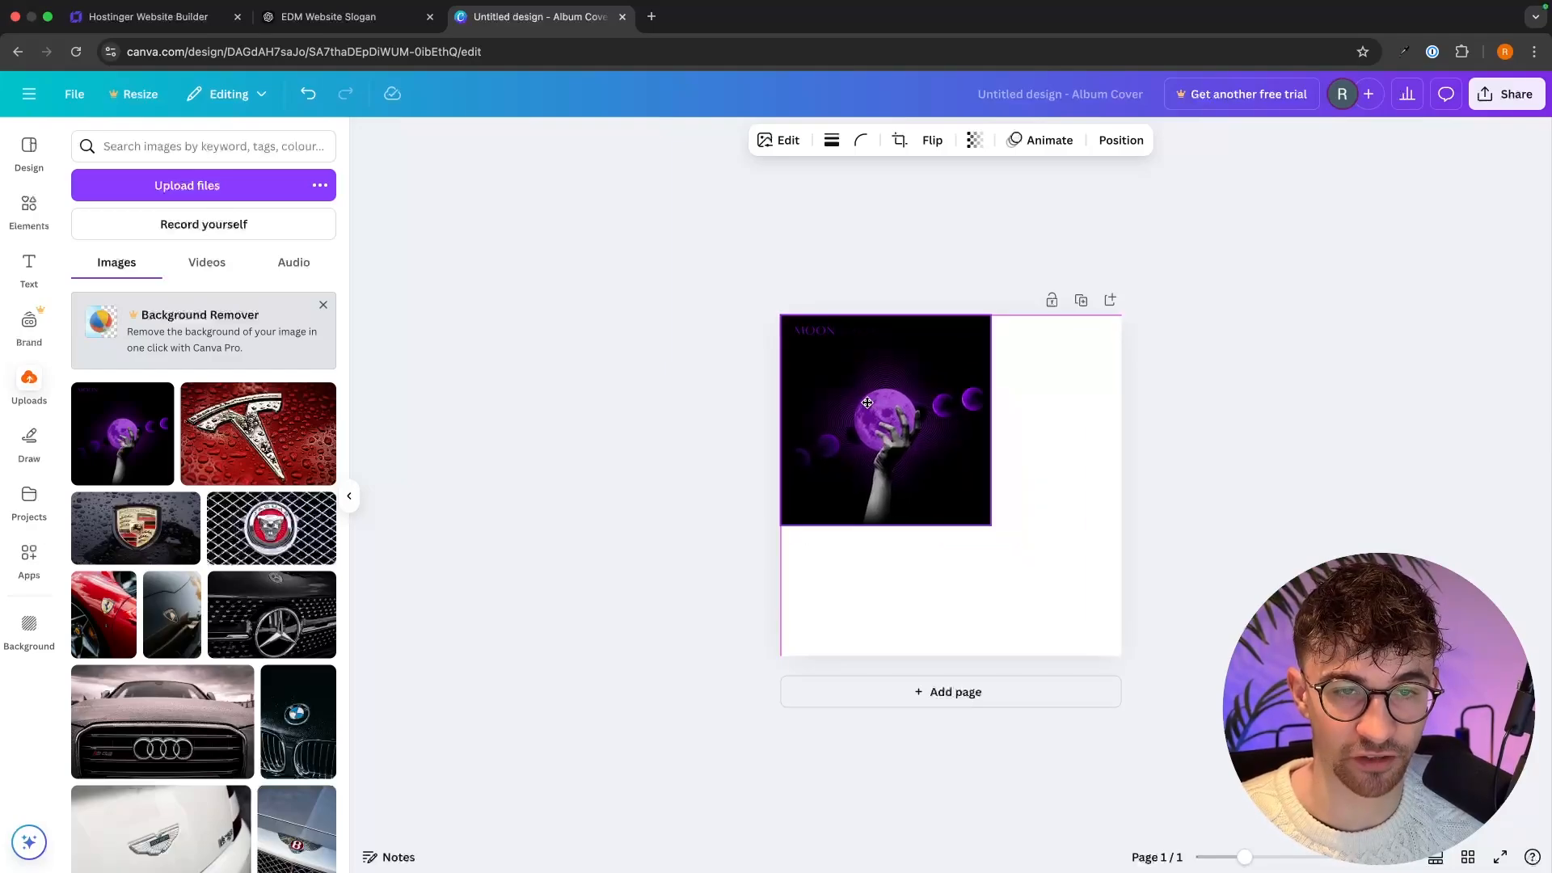
left_click_drag(992, 523, 1127, 650)
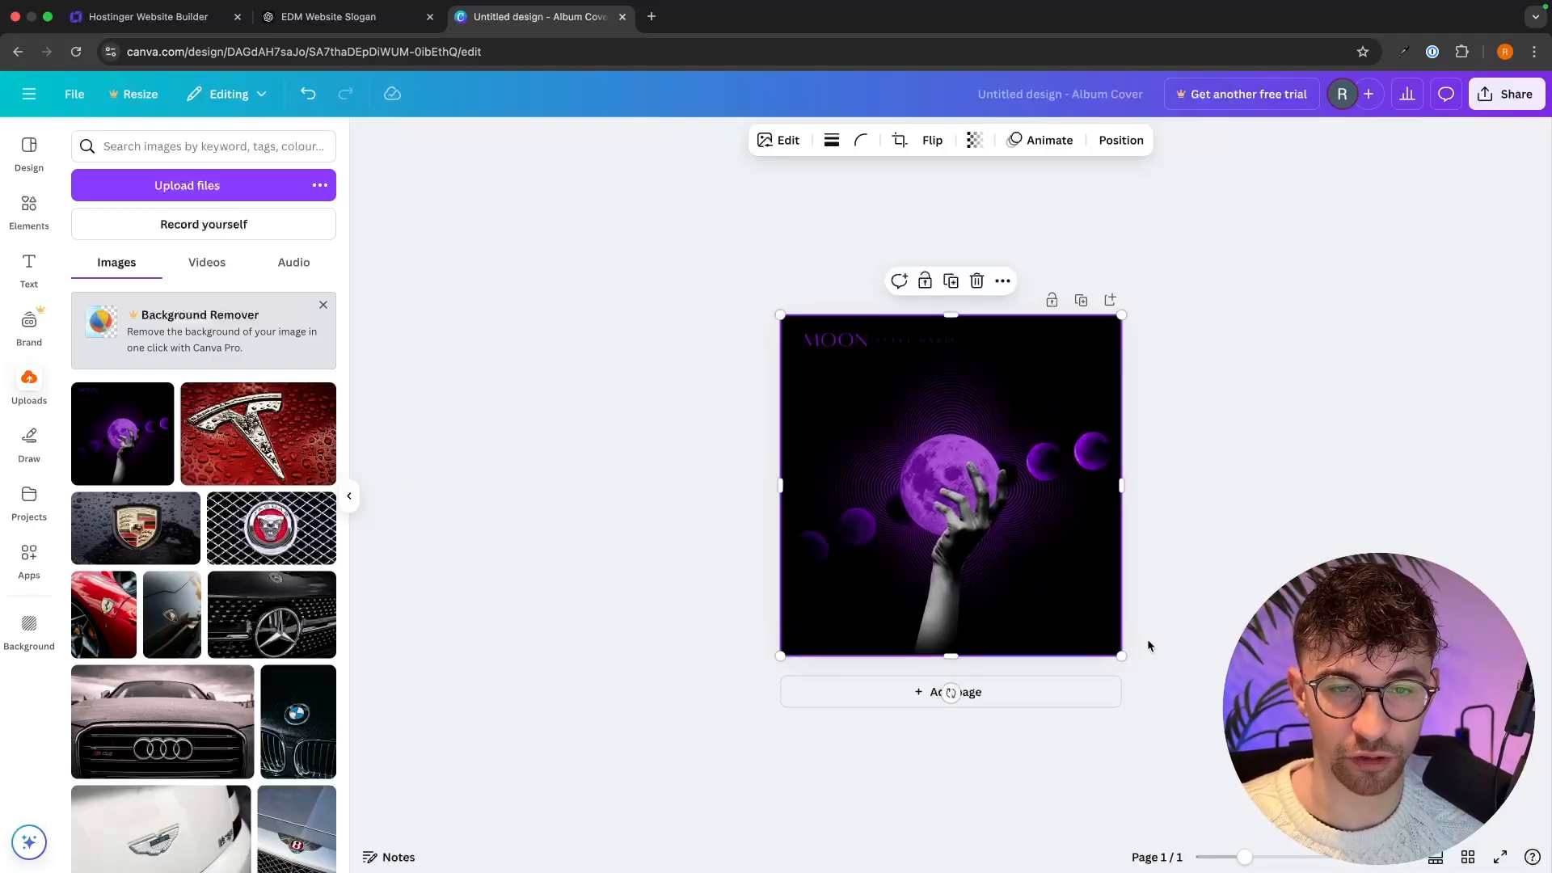
left_click(1148, 645)
Download the Moon album cover design as a PNG at 1,400 × 1,400 px.
left_click(1506, 95)
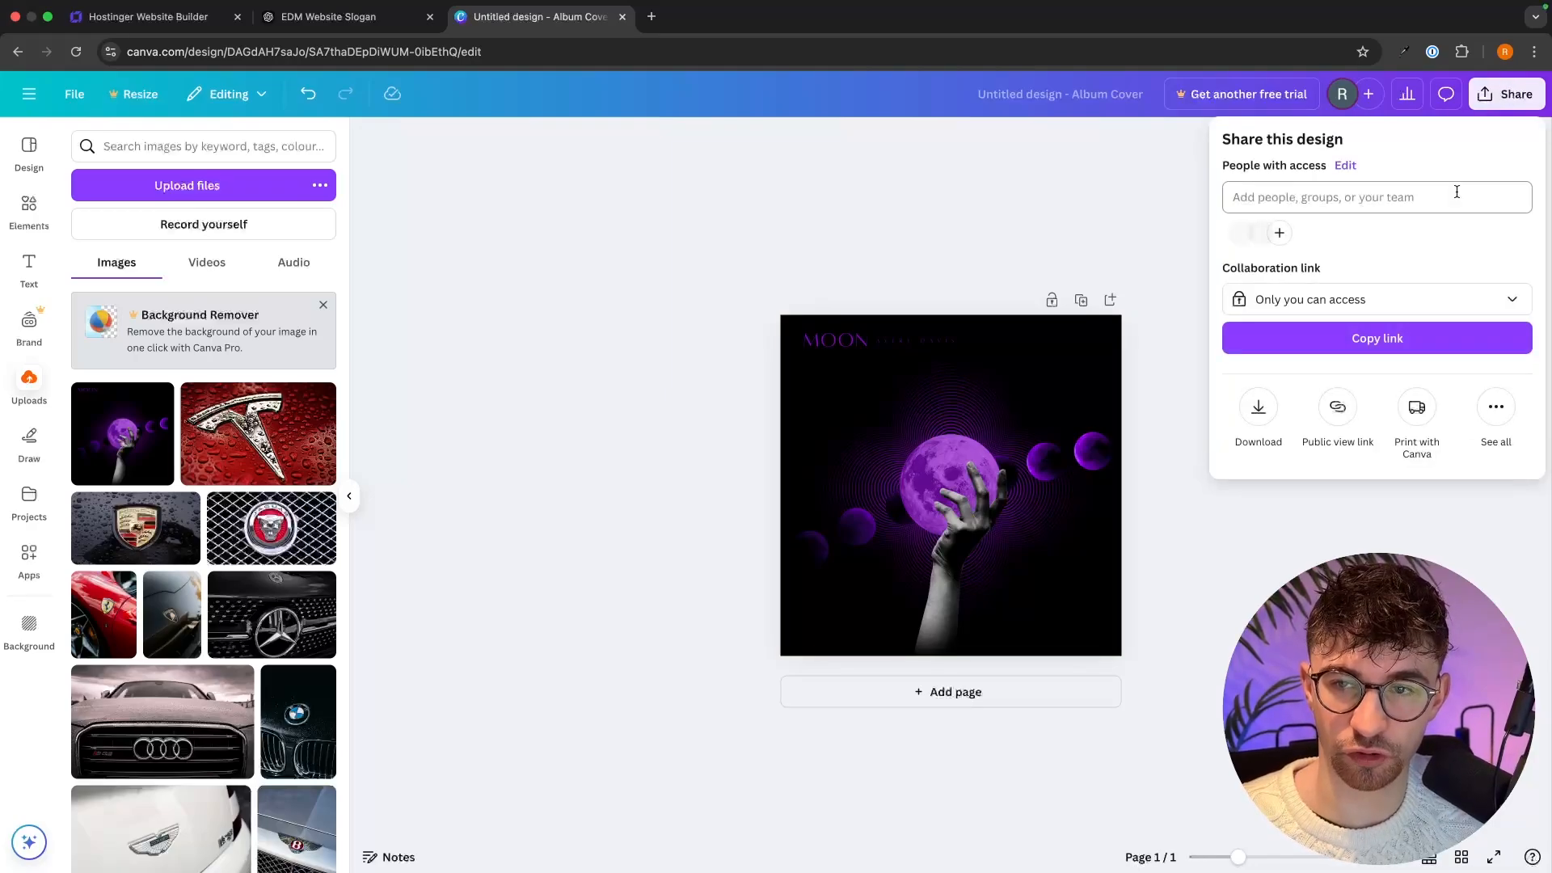
left_click(1258, 407)
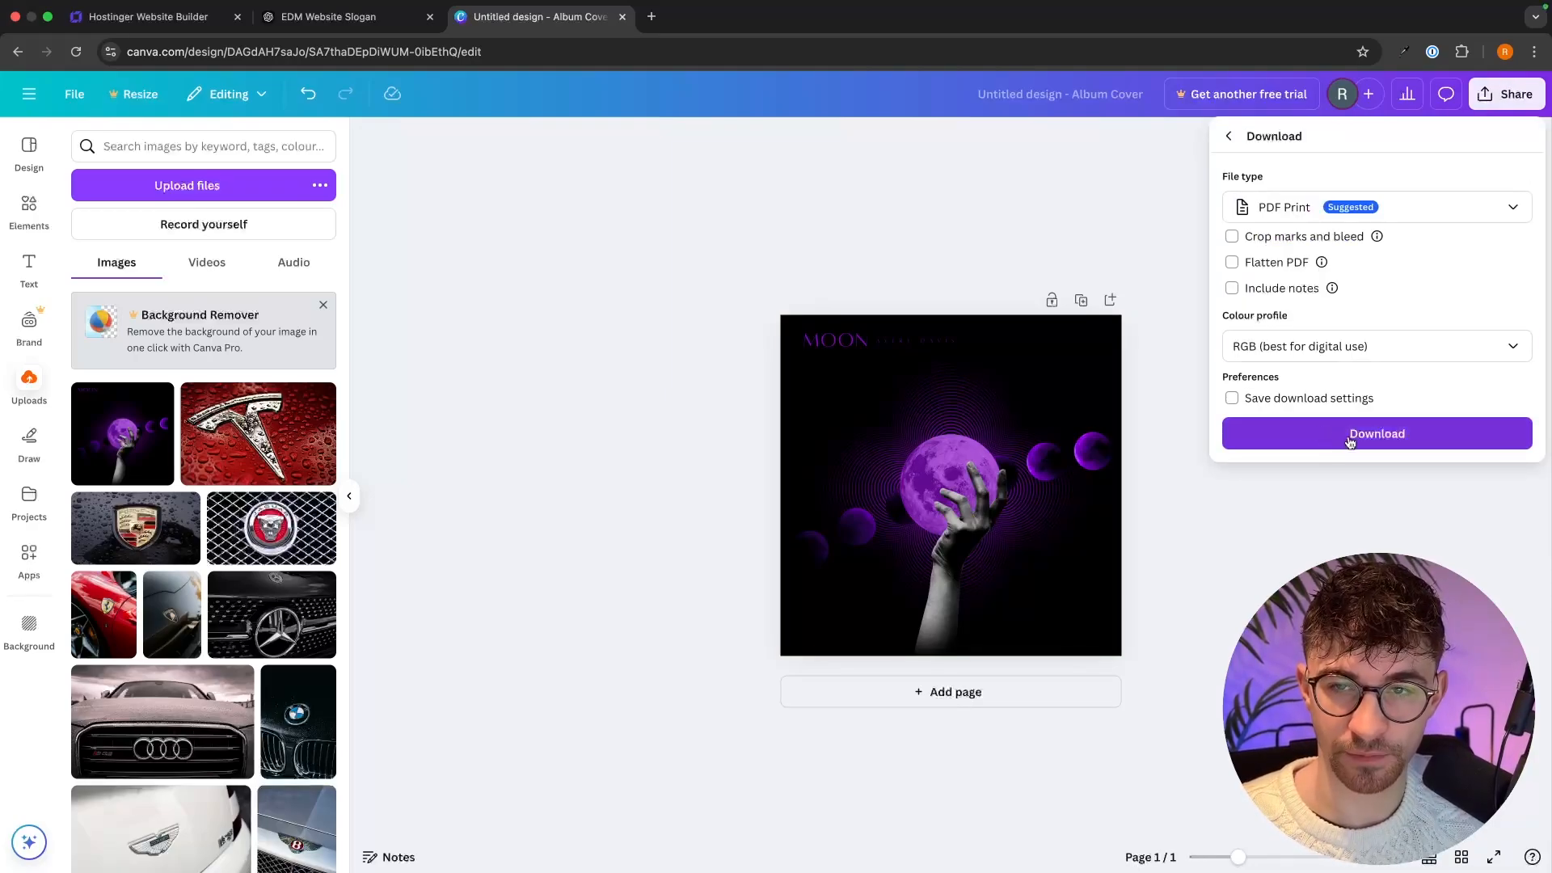
left_click(1270, 215)
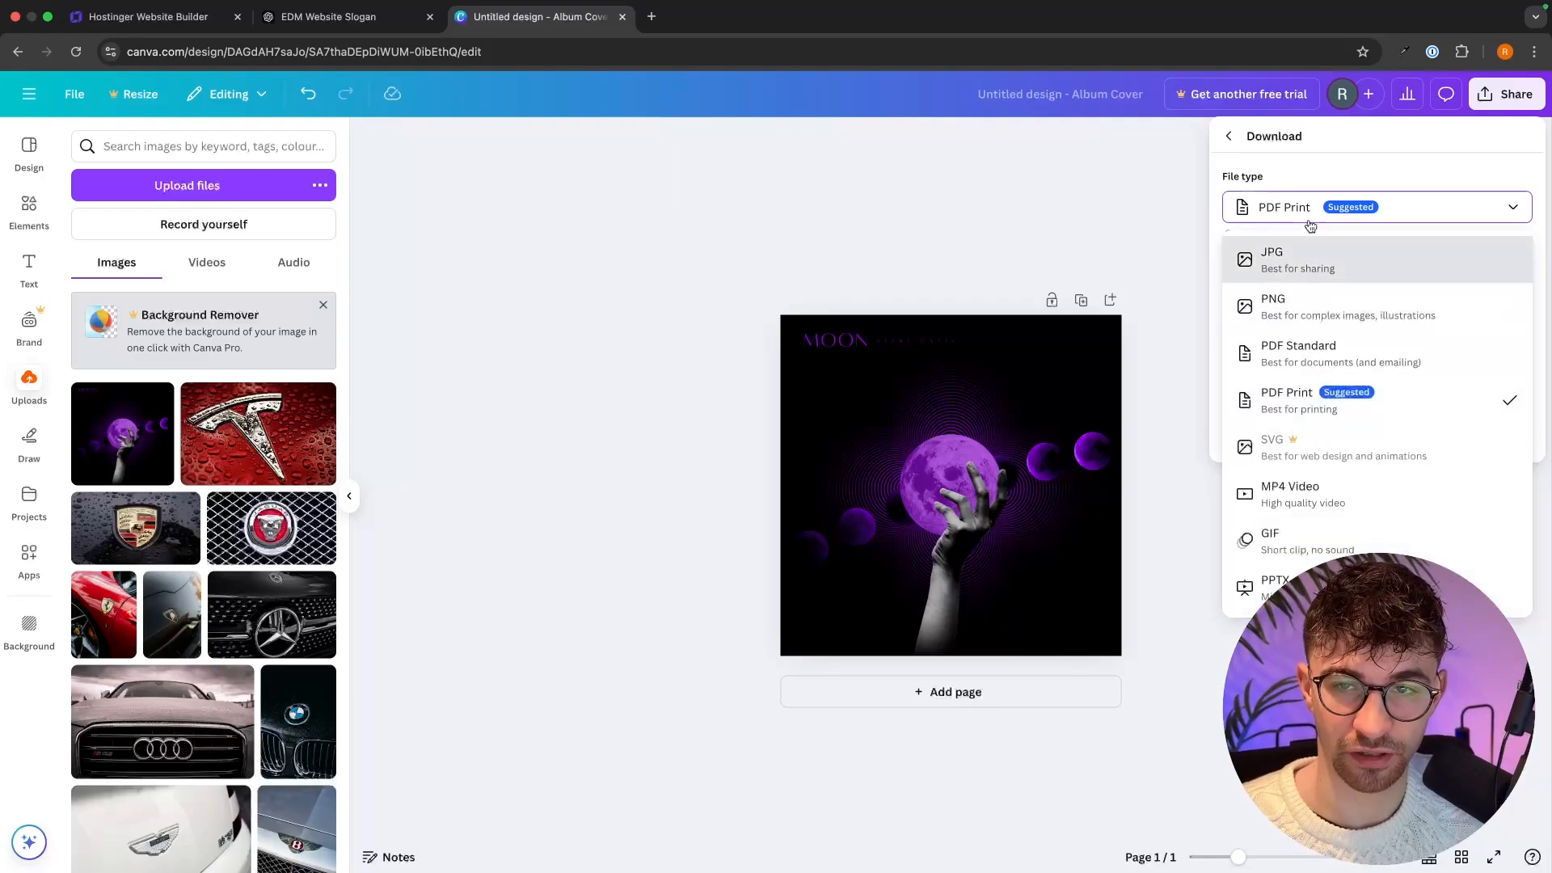
left_click(1271, 303)
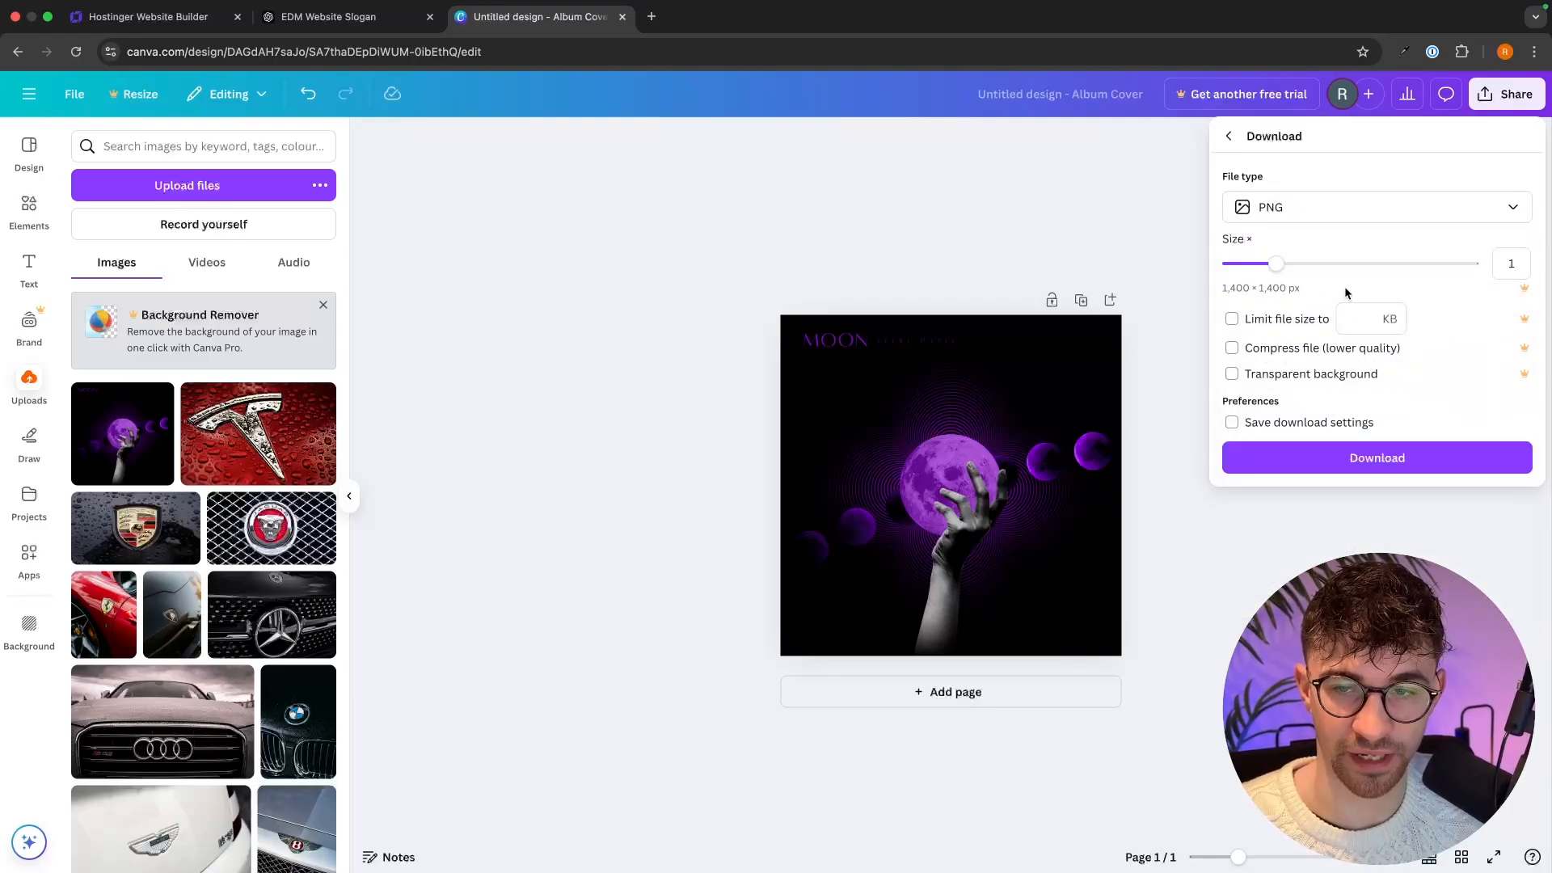
left_click(1379, 464)
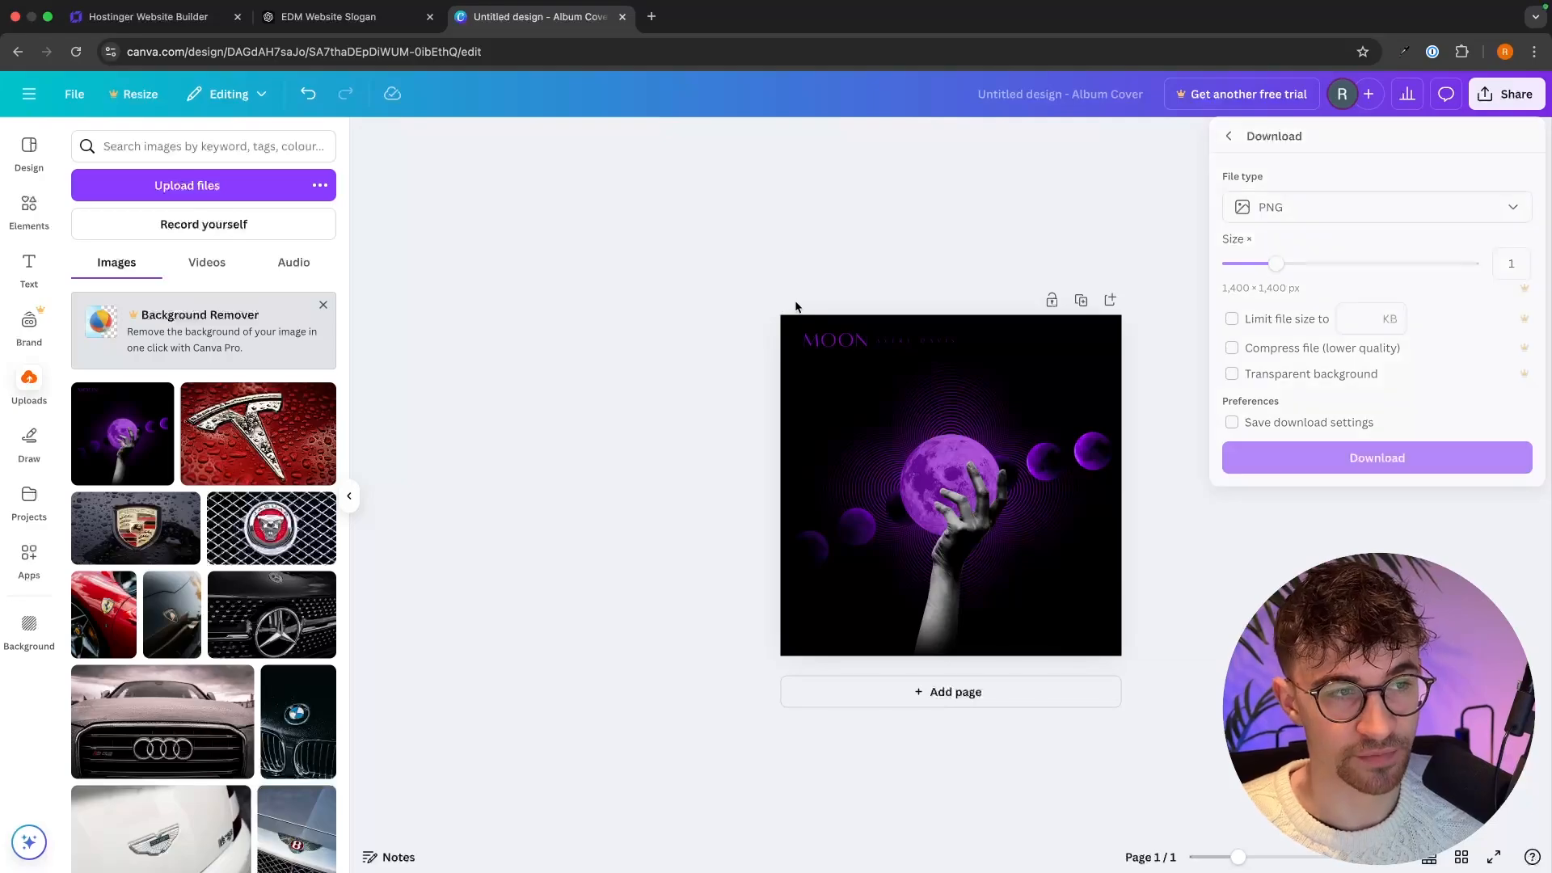
Upload the pink-and-purple sunset cover image ("Sunset Aesthetic Music" -2.png) and scale it over the album cover canvas.
left_click(196, 198)
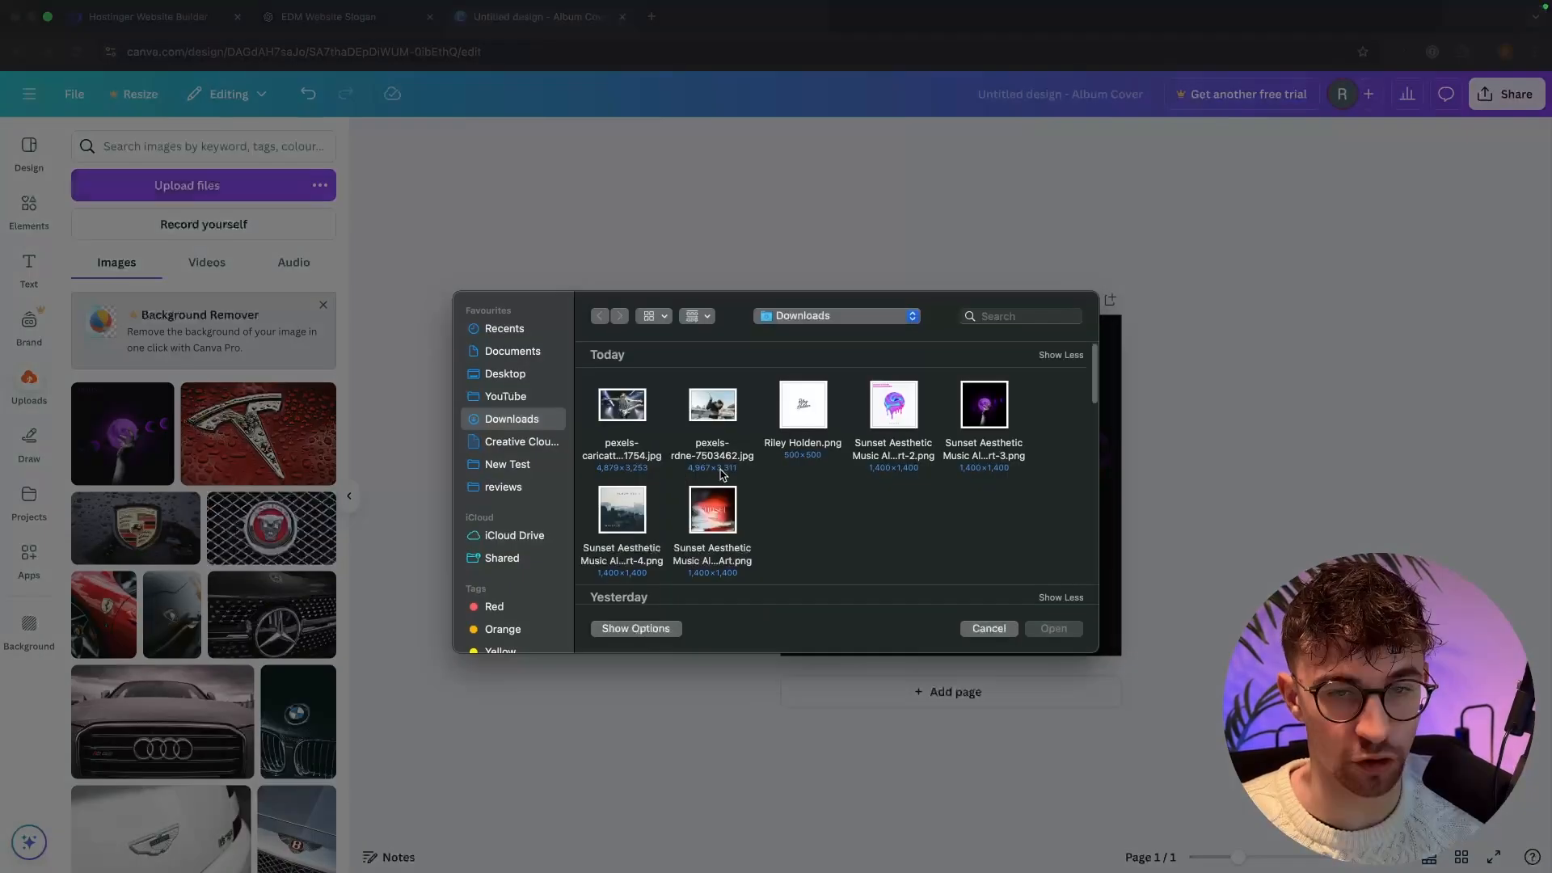
double_click(889, 419)
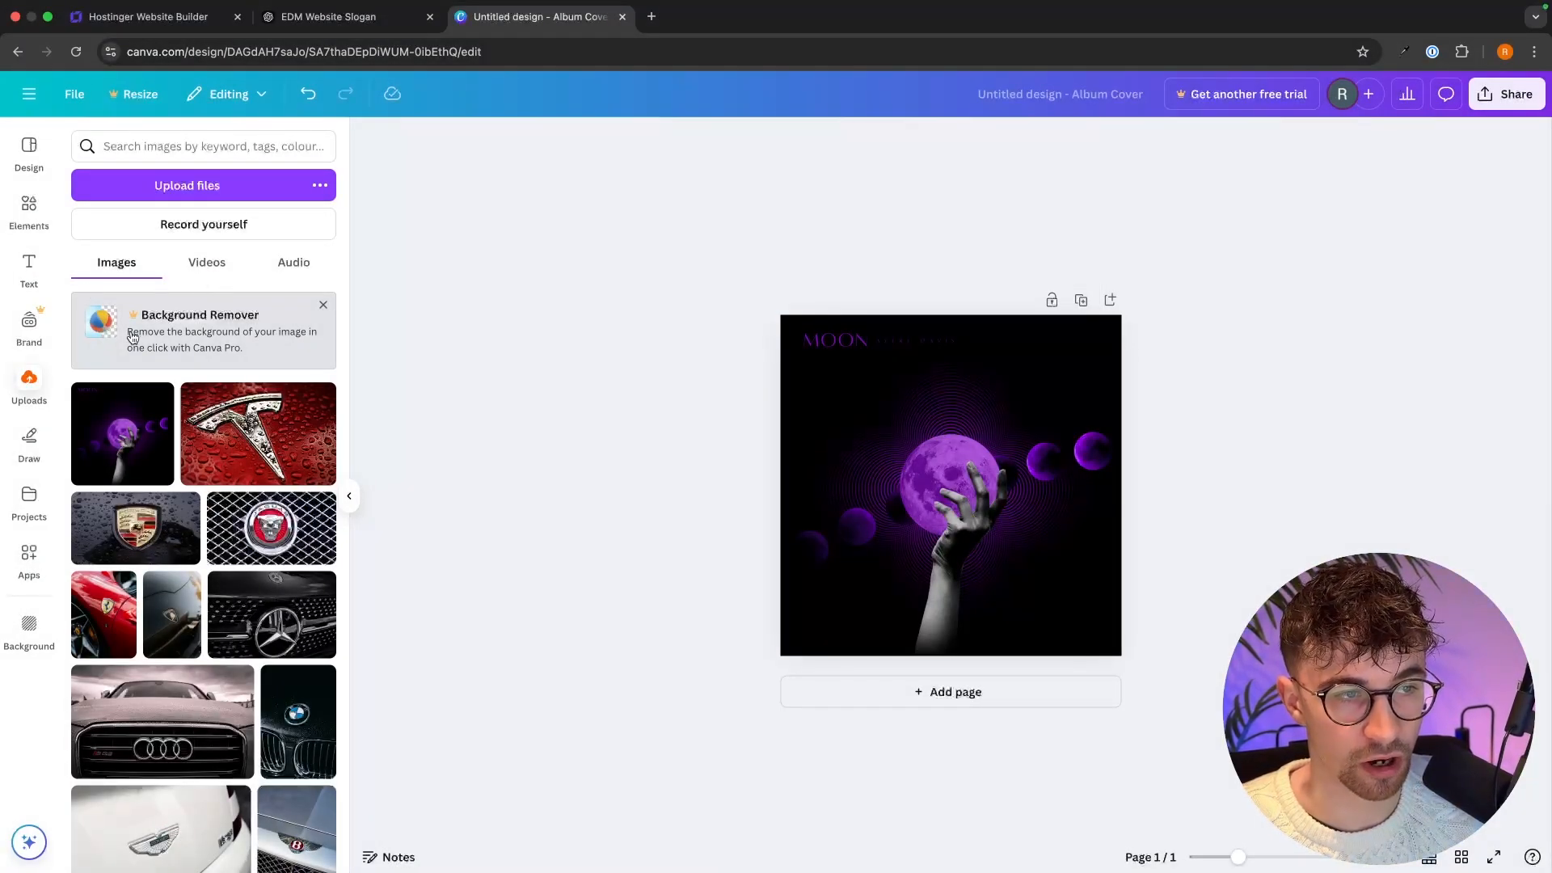
left_click_drag(999, 470, 940, 411)
left_click_drag(983, 514, 1152, 626)
Close the Canva design, return to Hostinger Website Builder and upload the purple moon cover image to the Moon product.
left_click(623, 16)
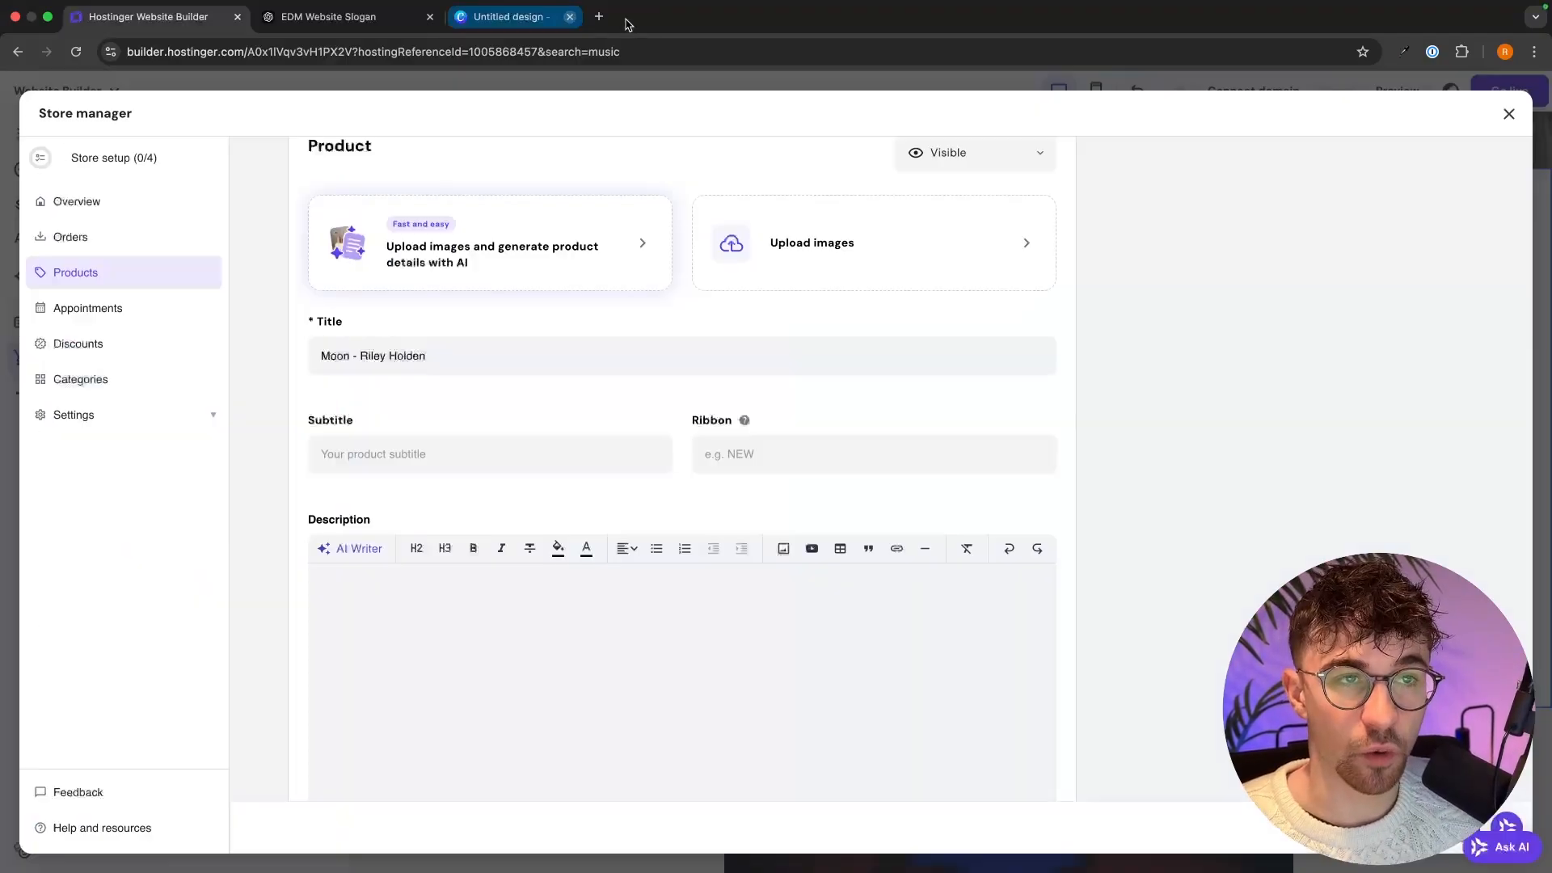
left_click(815, 266)
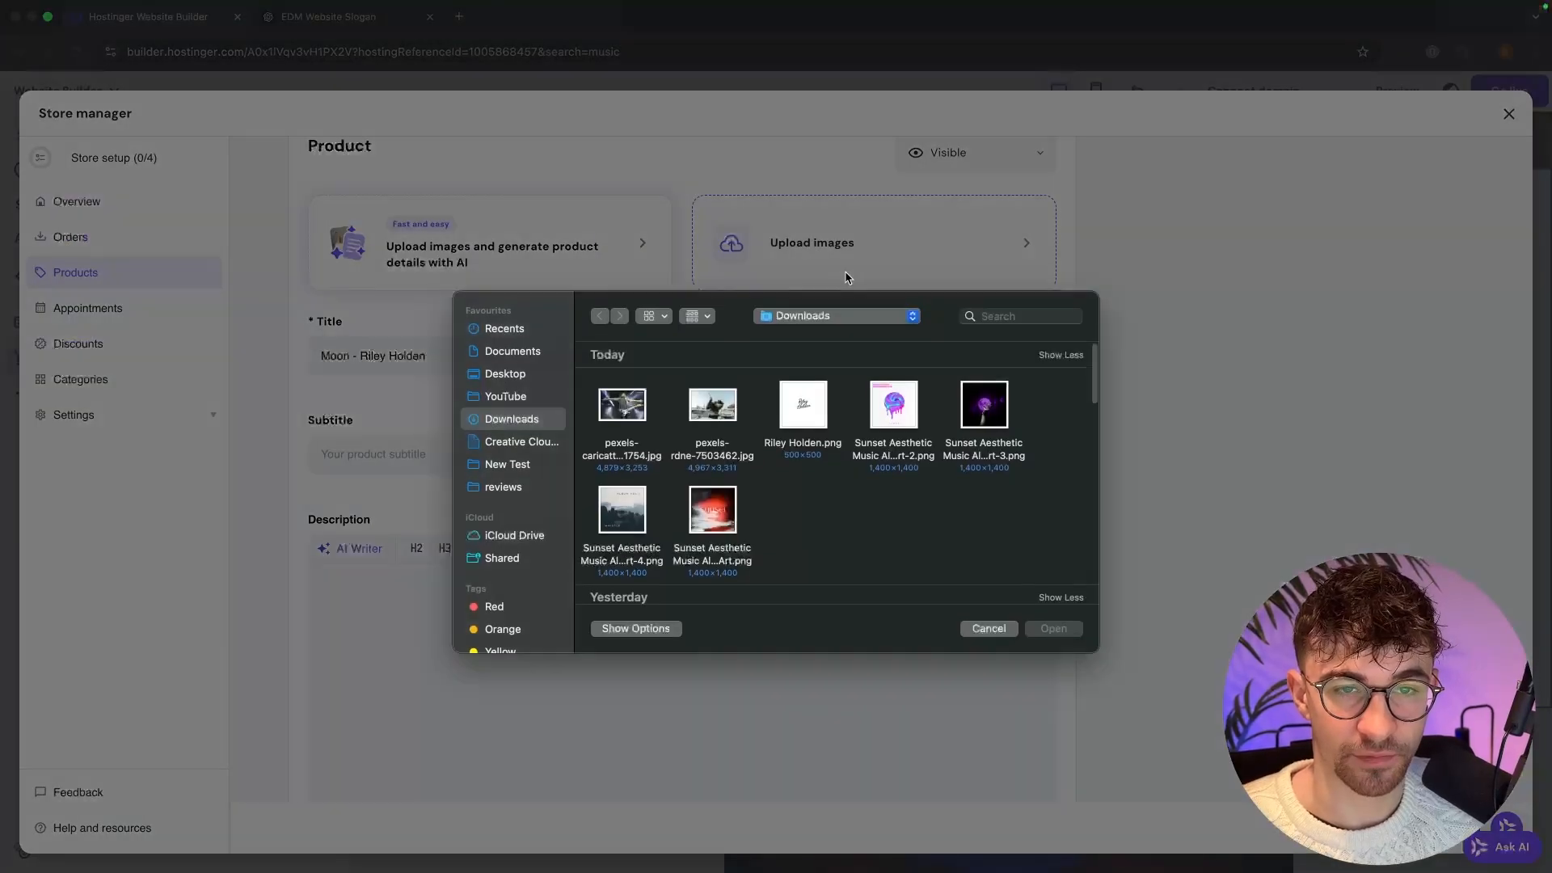
double_click(985, 408)
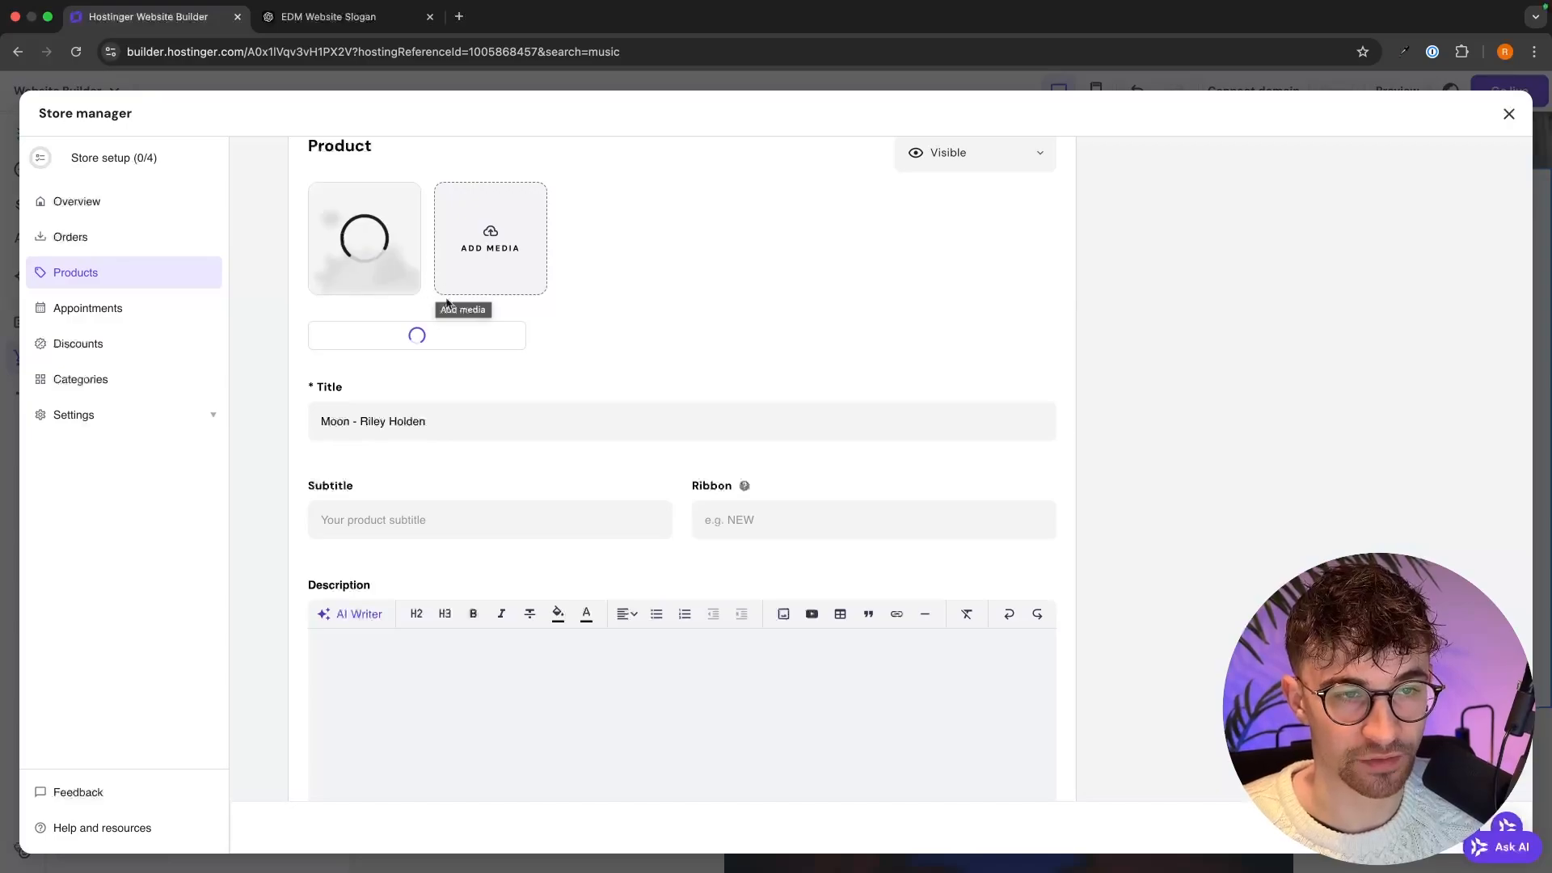
Switch to ChatGPT and send the request "create me a description for my moon album".
scroll(730, 357, "down", 5)
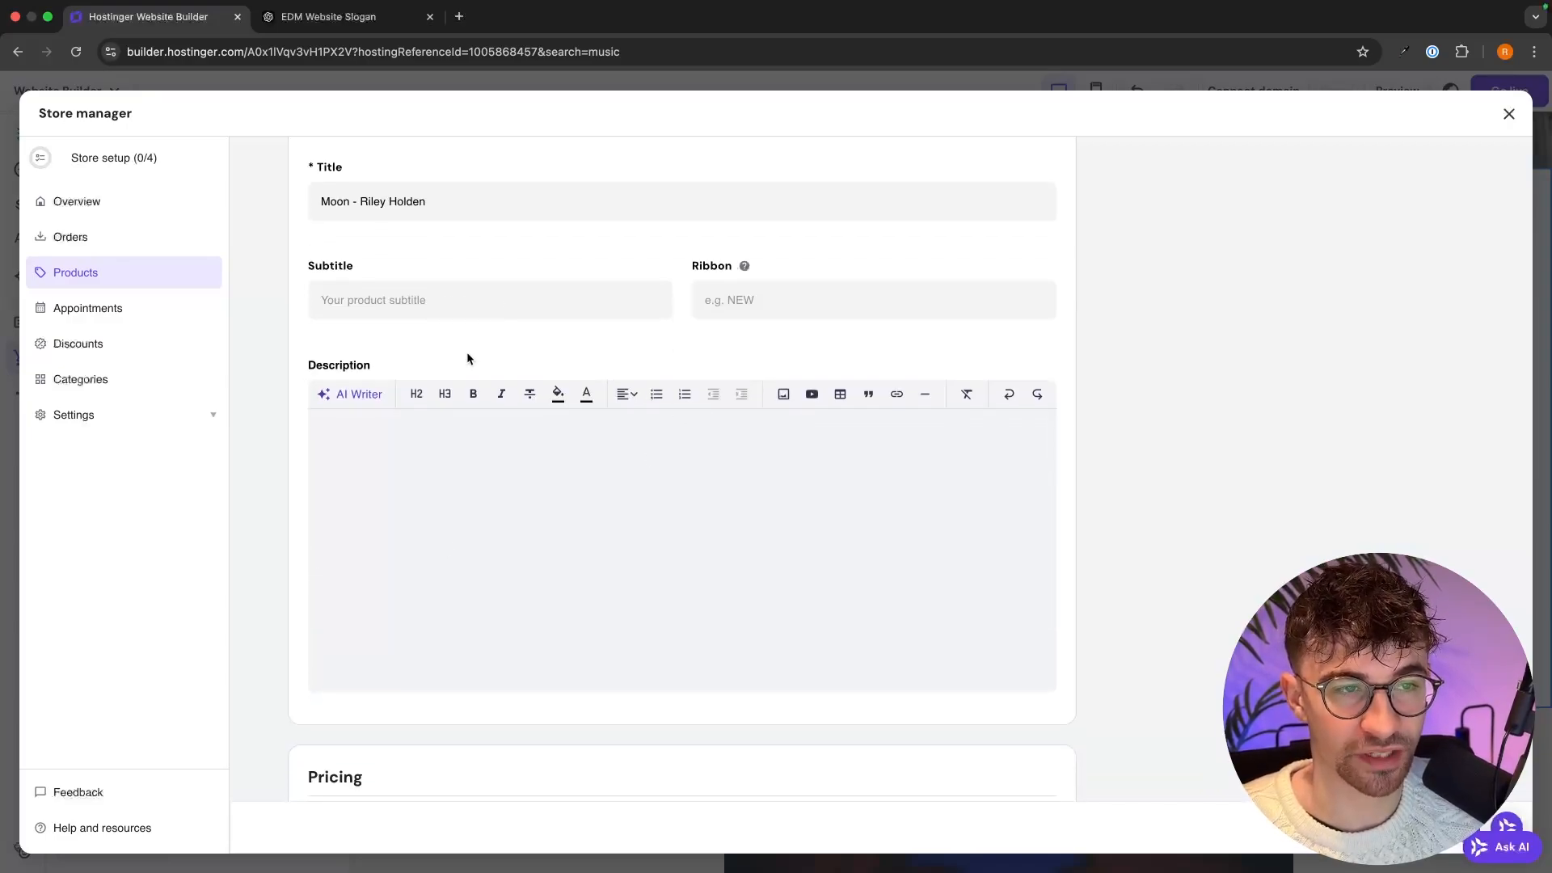
scroll(544, 488, "down", 3)
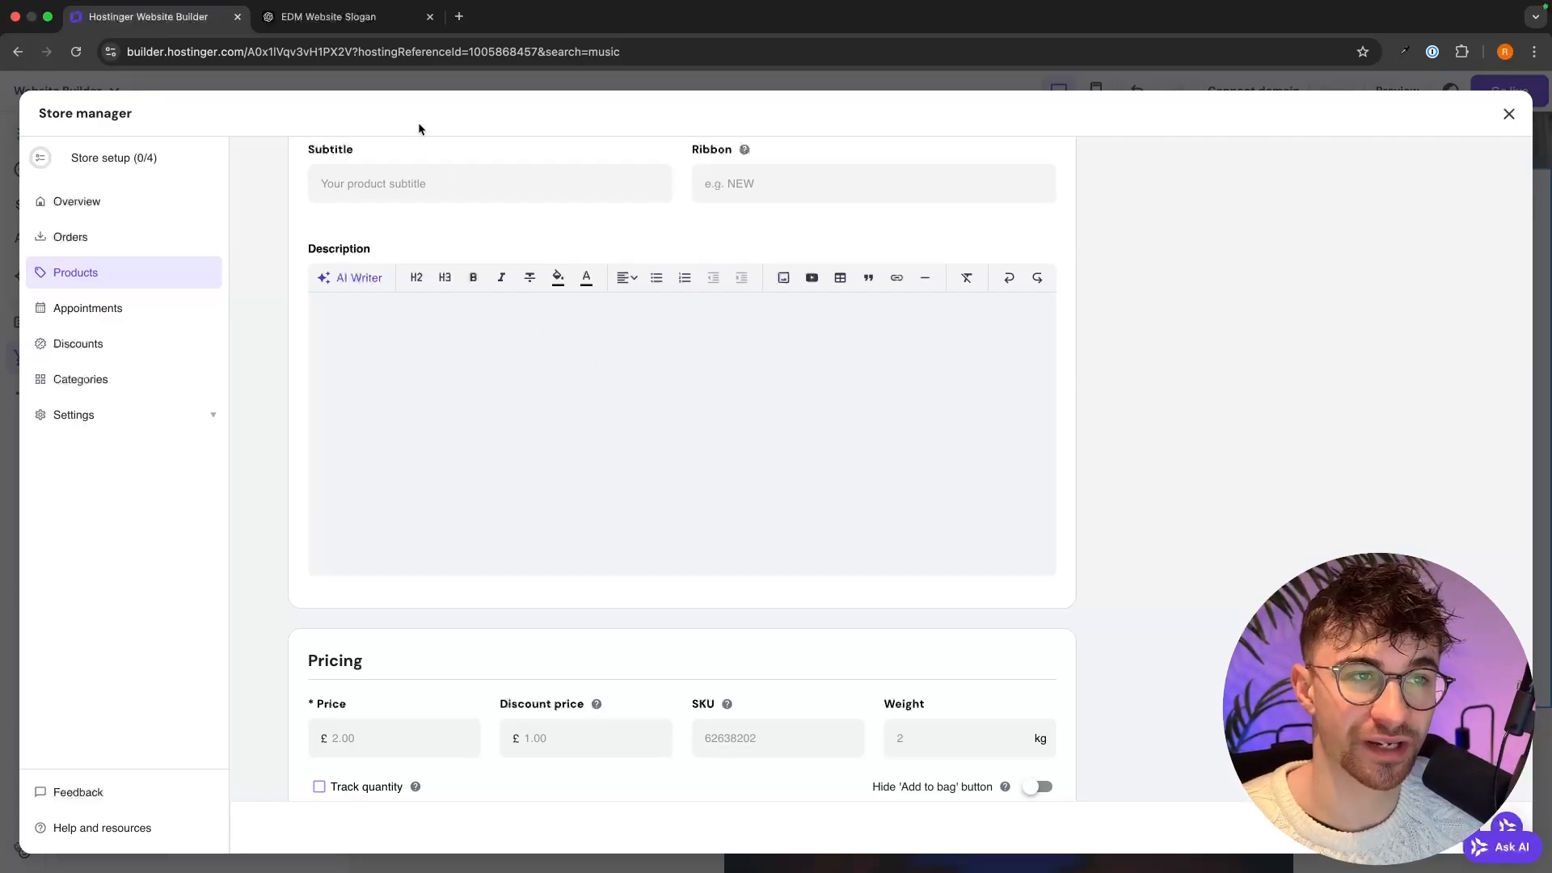
left_click(398, 18)
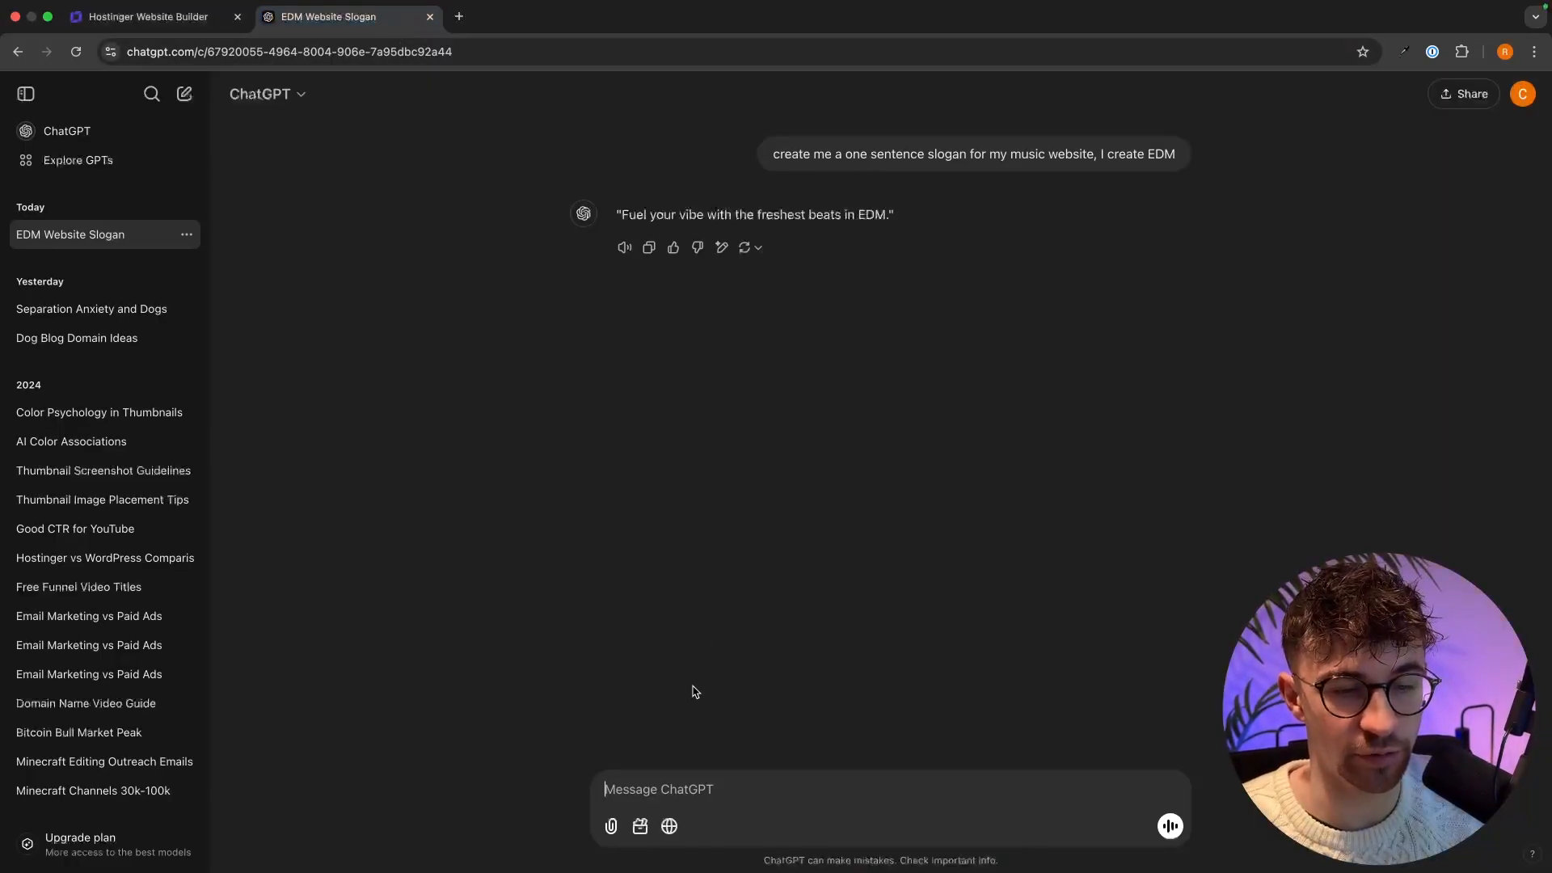
left_click(658, 781)
type("create")
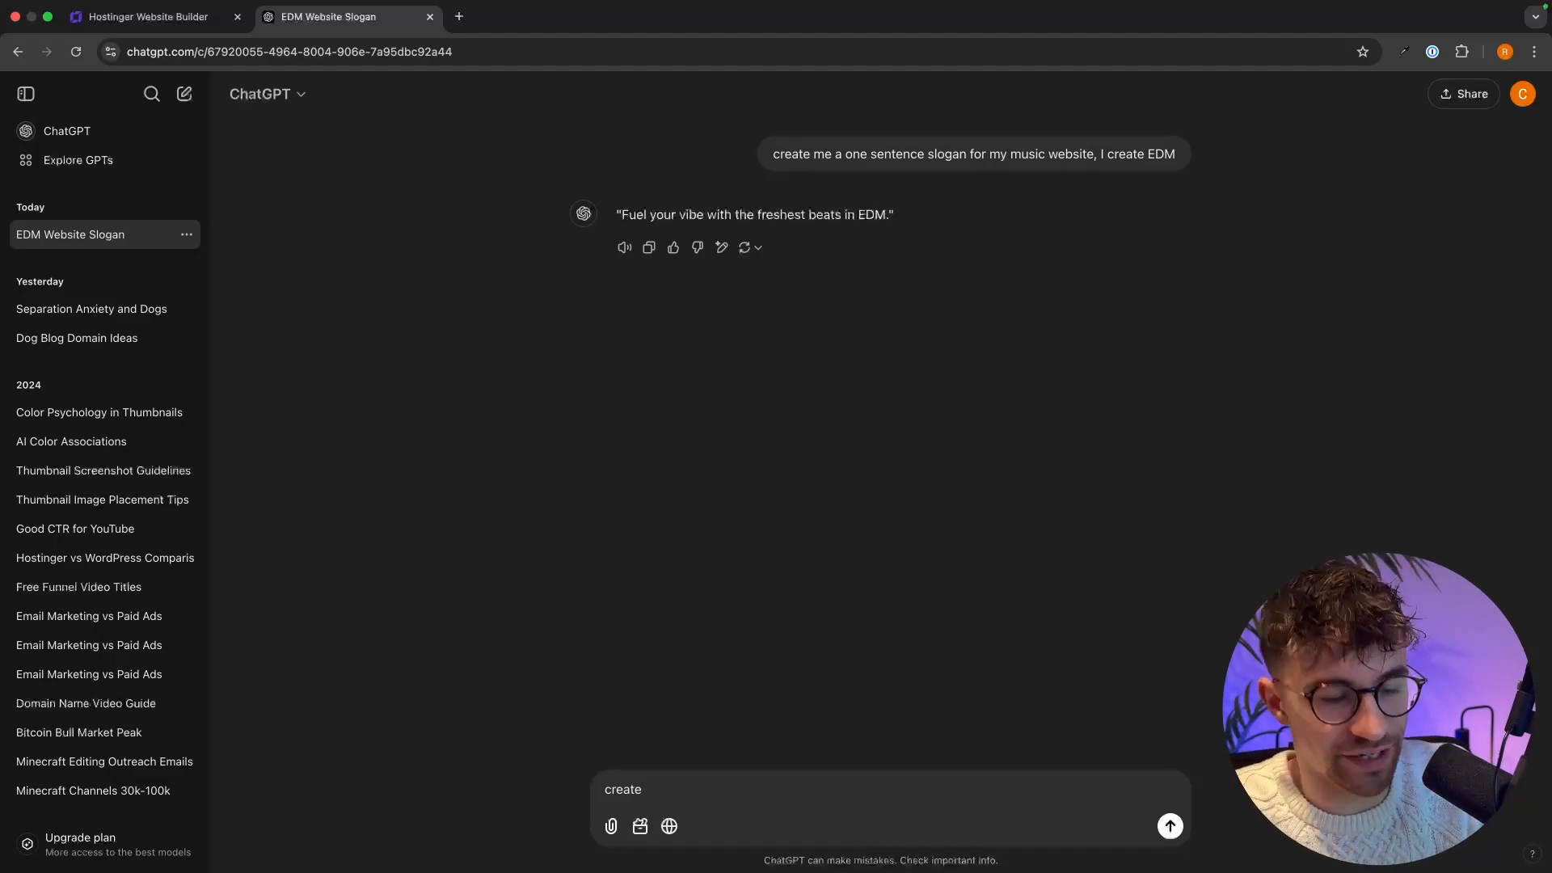
type("me a ")
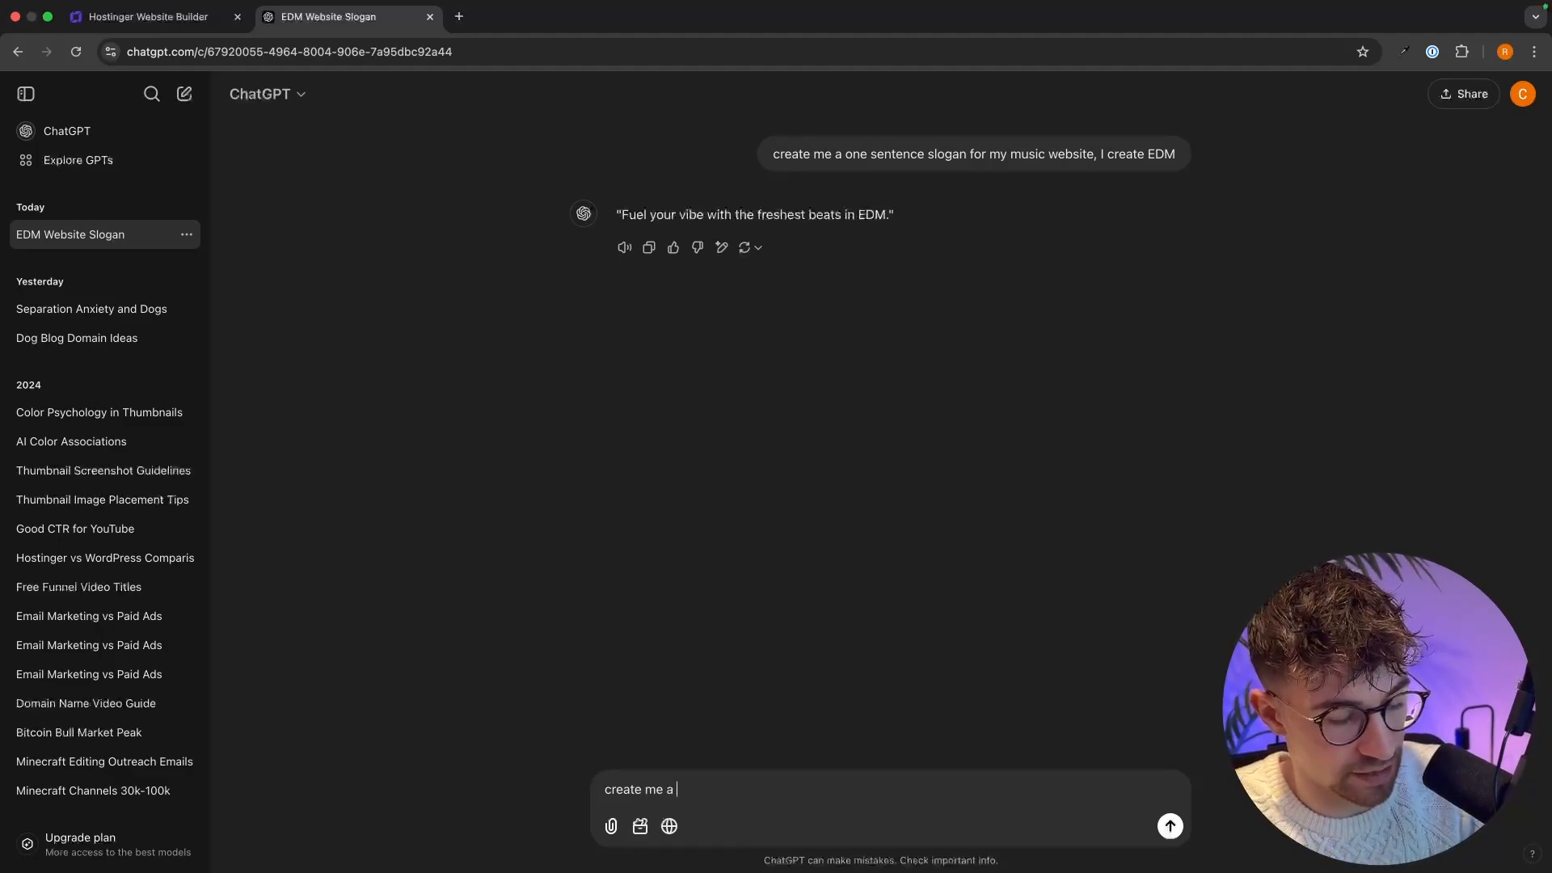
type("description for my moon album")
key("Return")
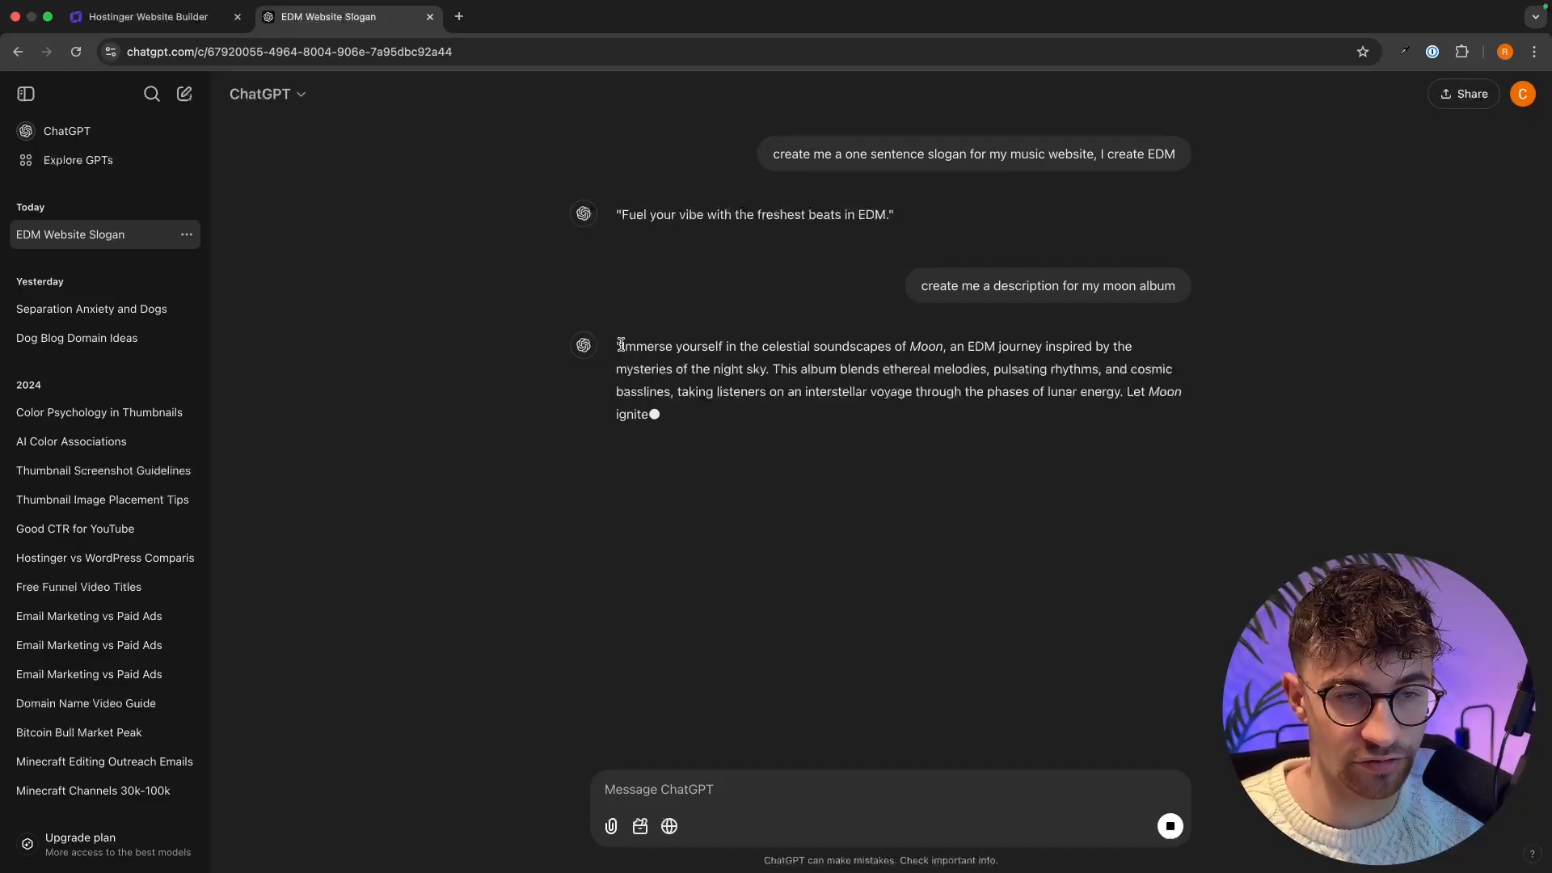
Copy the generated album text without its quotation marks into the Moon product's description in Hostinger Website Builder.
left_click_drag(618, 348, 1052, 419)
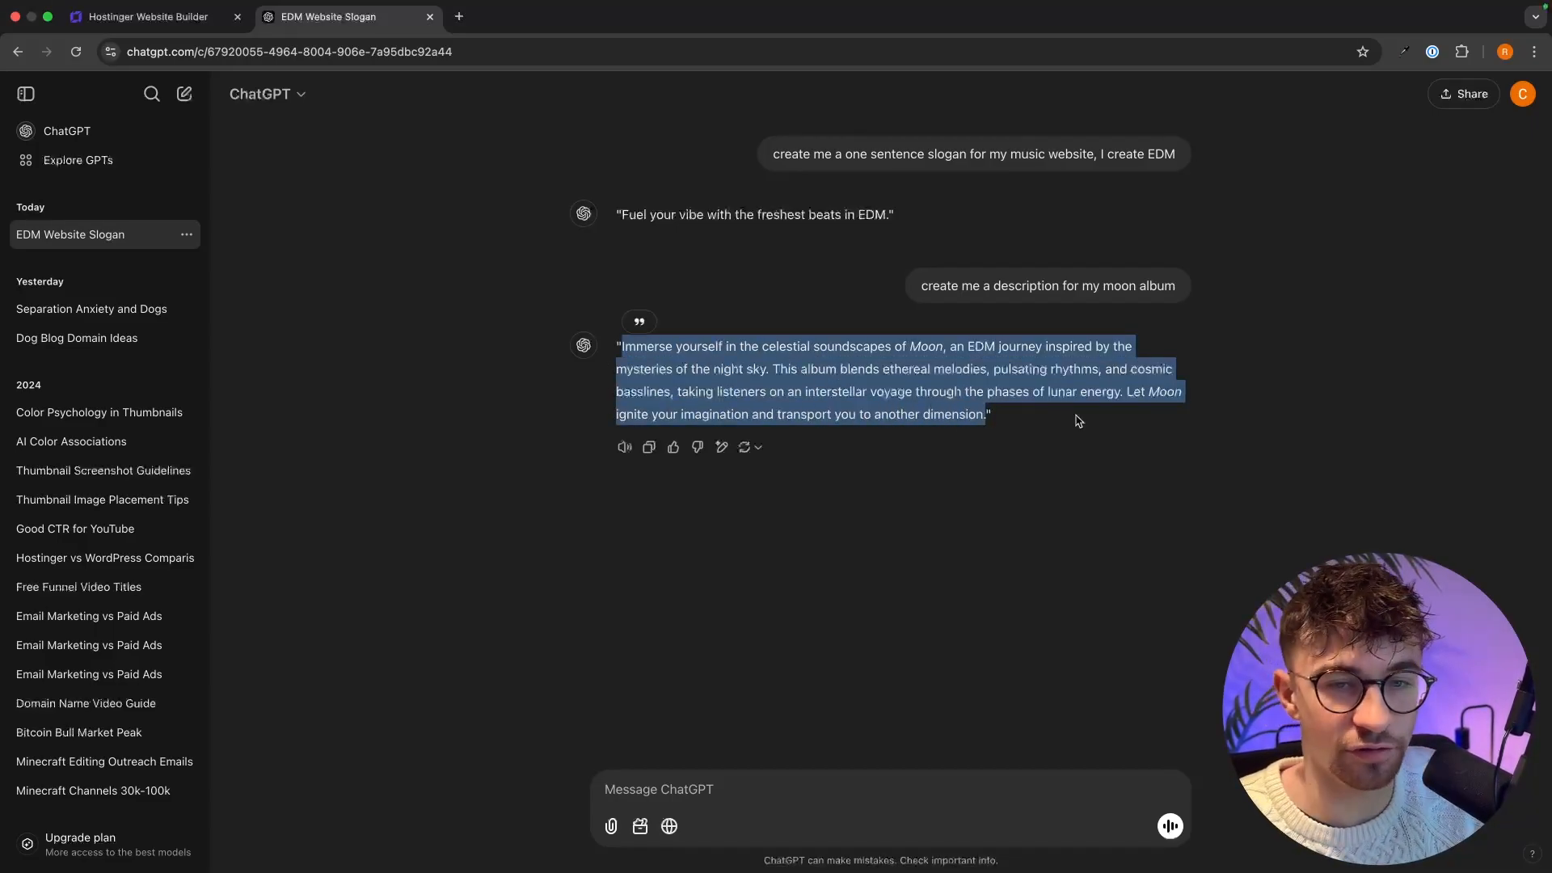
left_click(195, 27)
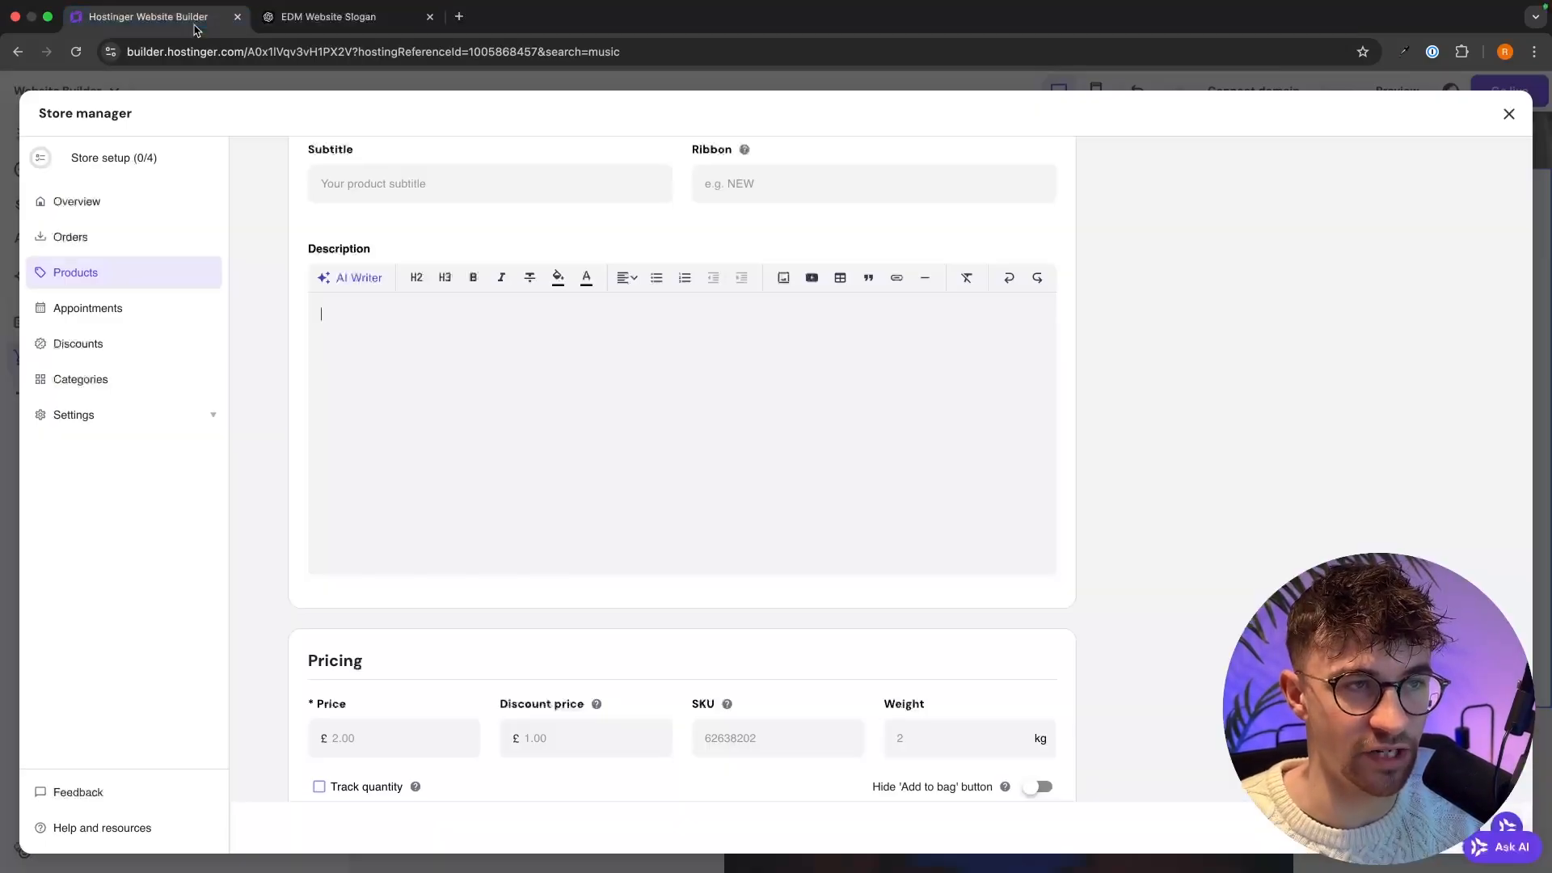
type("Immerse yourself in the celestial soundscapes of Moon, an EDM journey inspired by the mysteries of the night sky. This album blends ethereal melodies, pulsating rhythms, and cosmic textures, taking listeners on an interstellar voyage through the power of sonic energy. Let Moon ignite your imagination and transport you to another dimension.")
Set the Moon product's price to £34.99 and its weight to 0.2 kg.
scroll(944, 493, "down", 5)
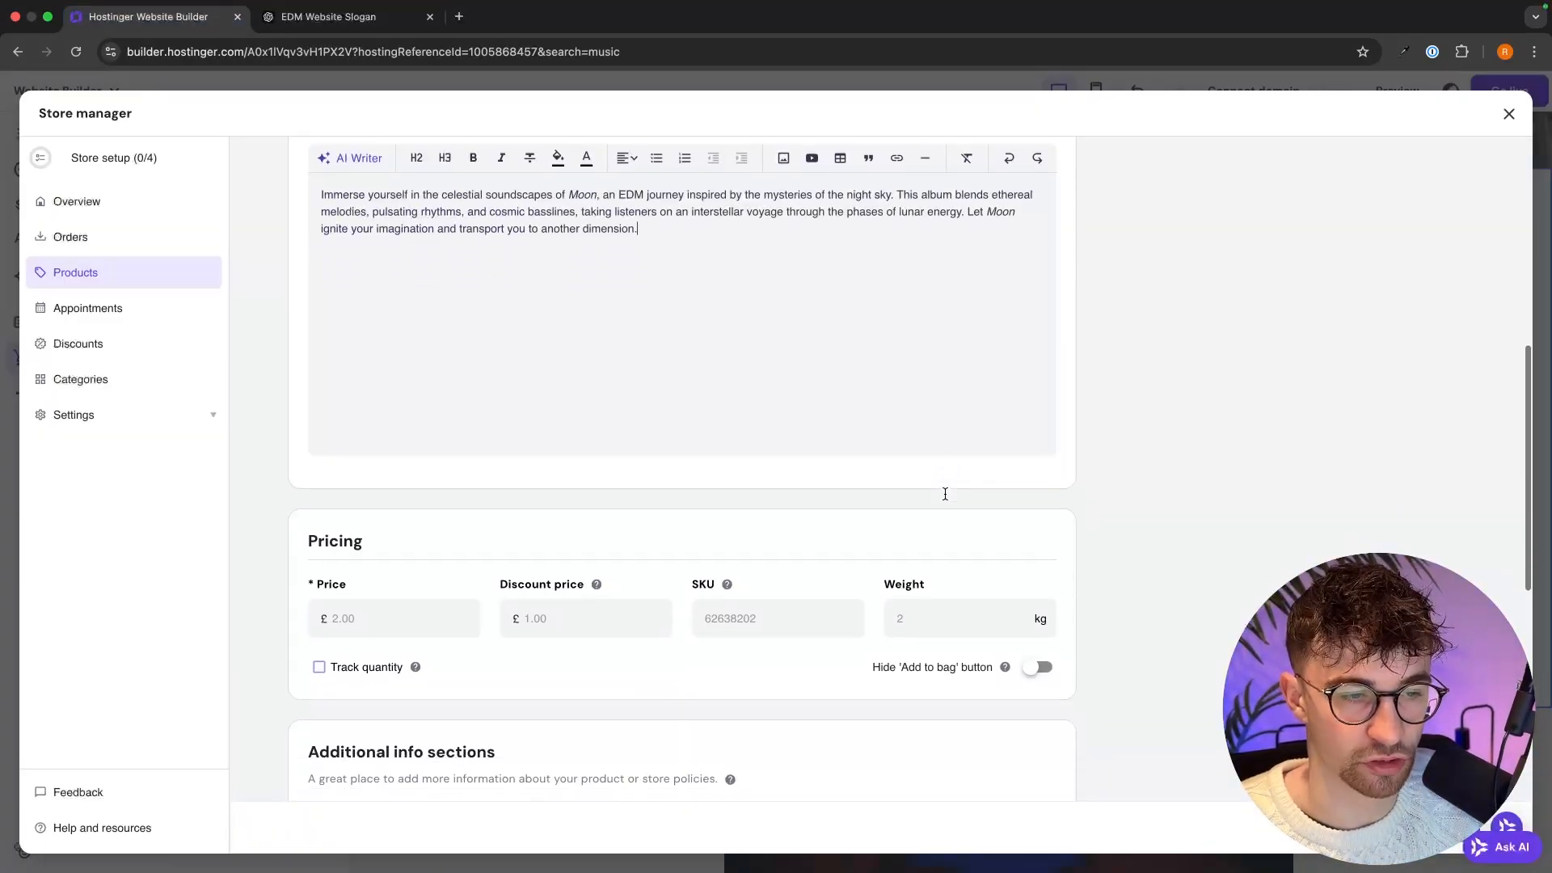
scroll(945, 499, "up", 2)
scroll(828, 360, "down", 3)
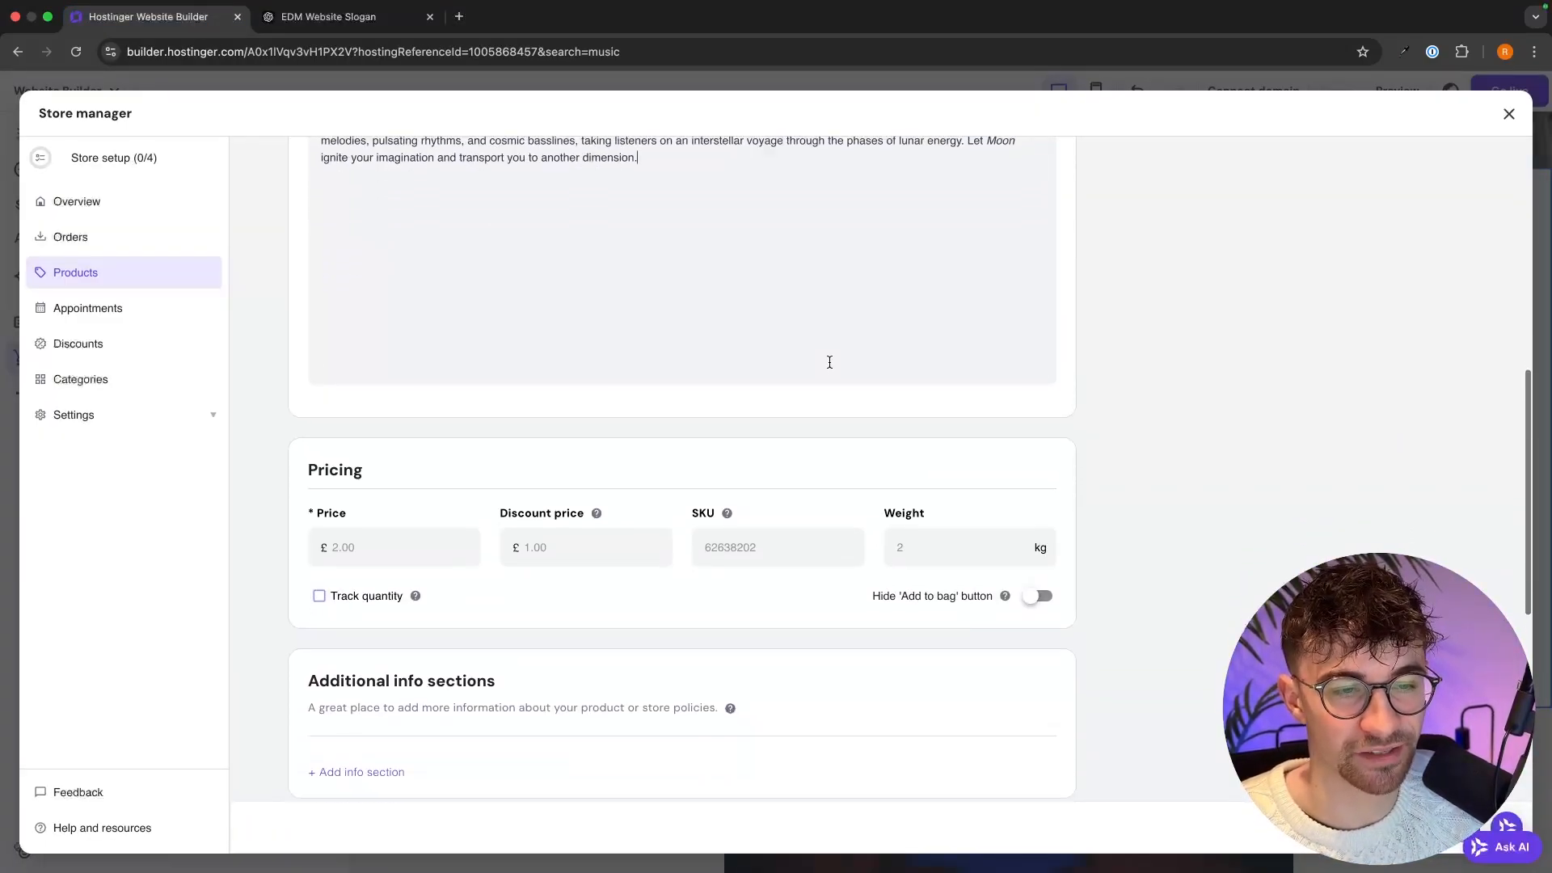
scroll(828, 365, "down", 2)
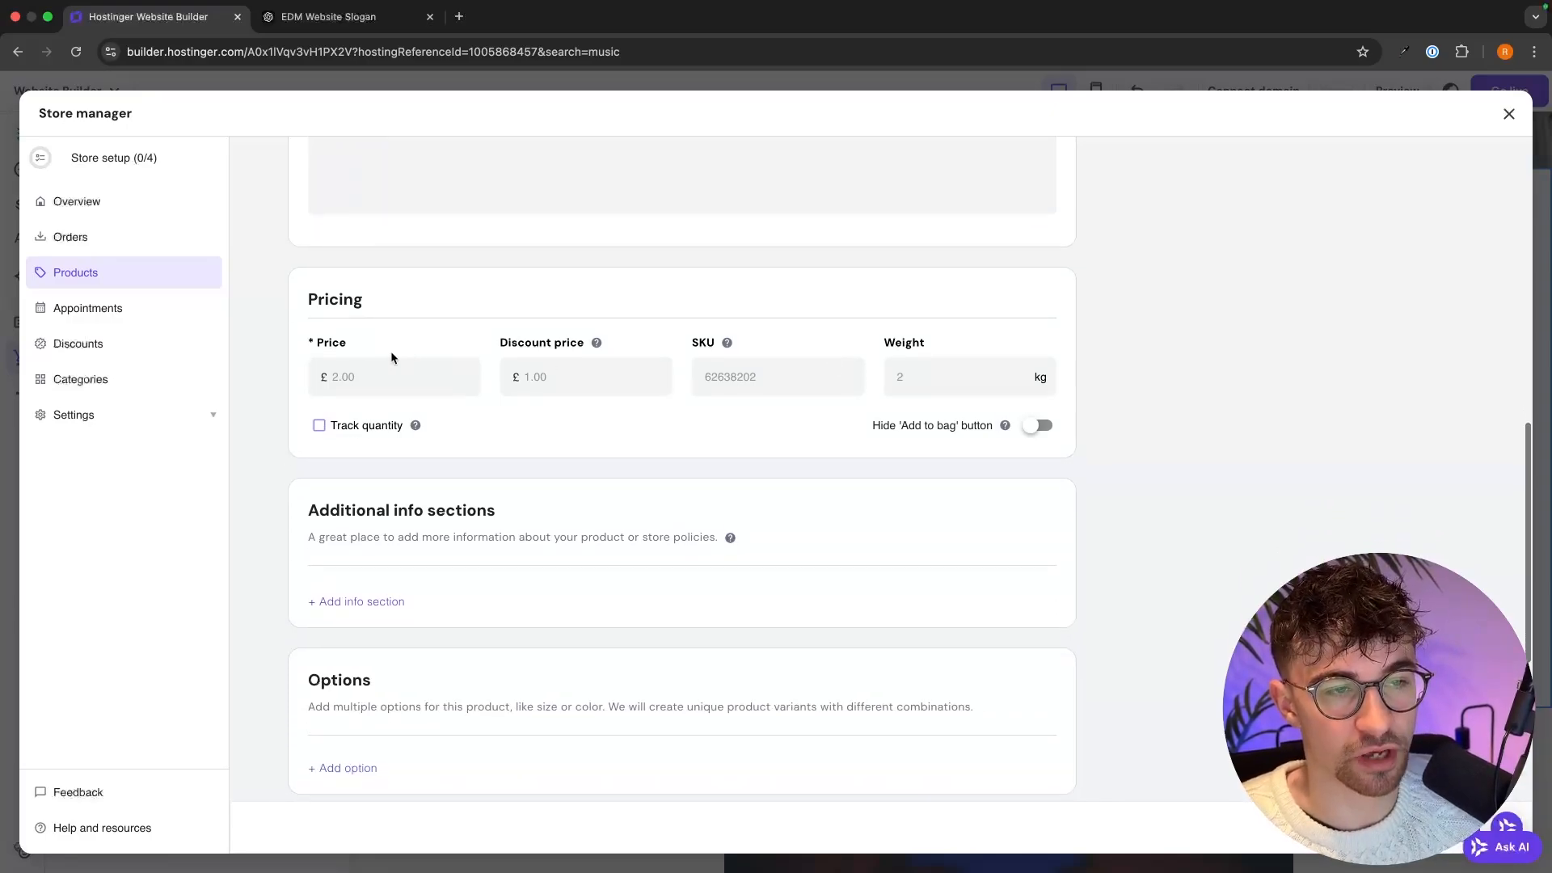
left_click(366, 377)
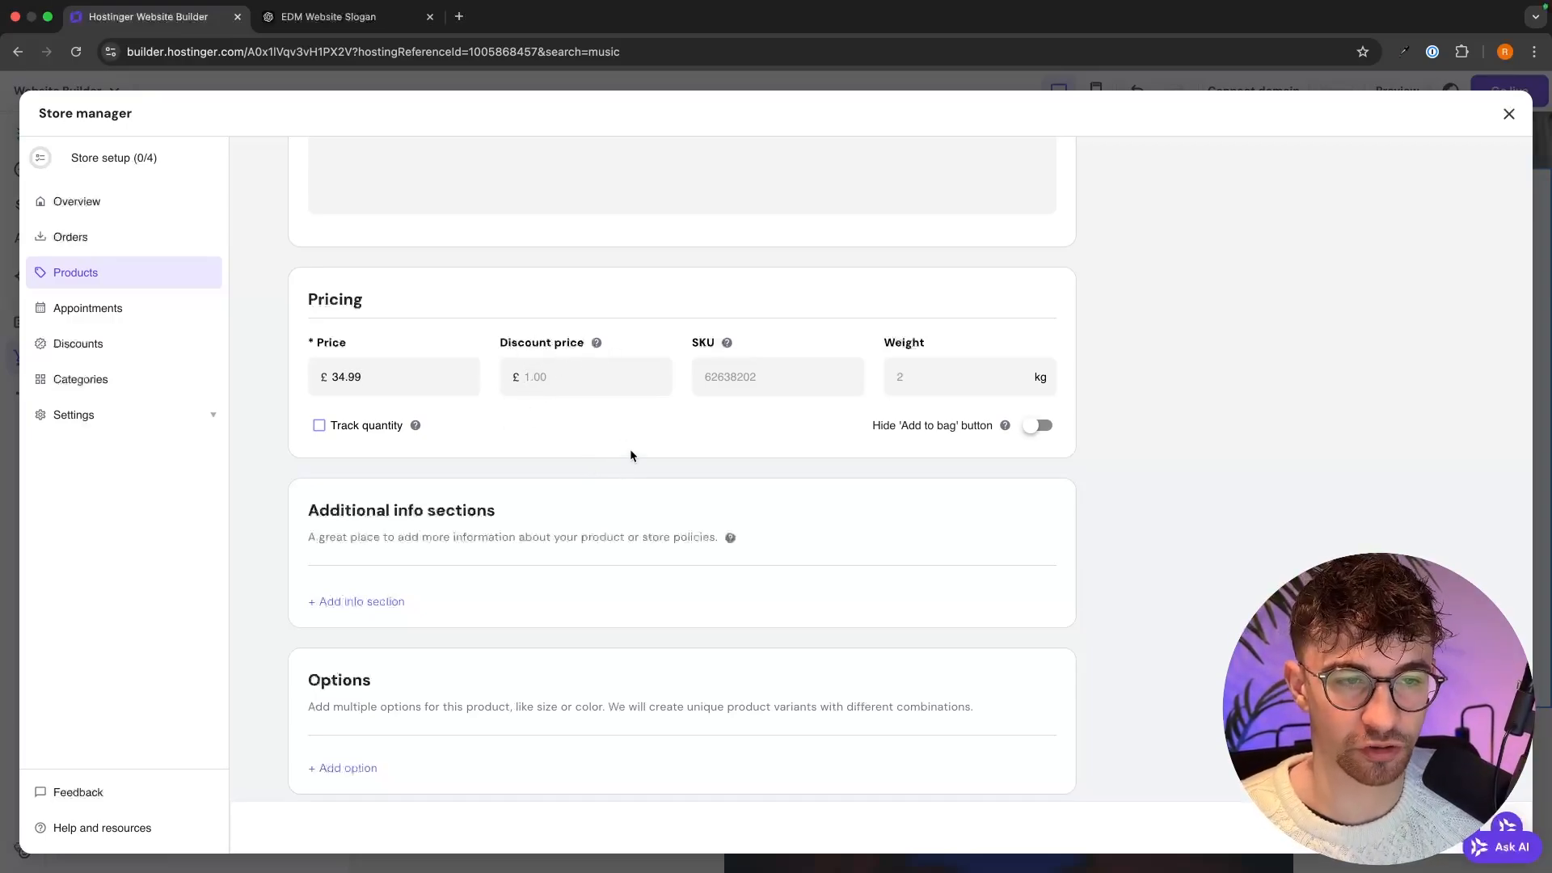
scroll(1122, 375, "down", 1)
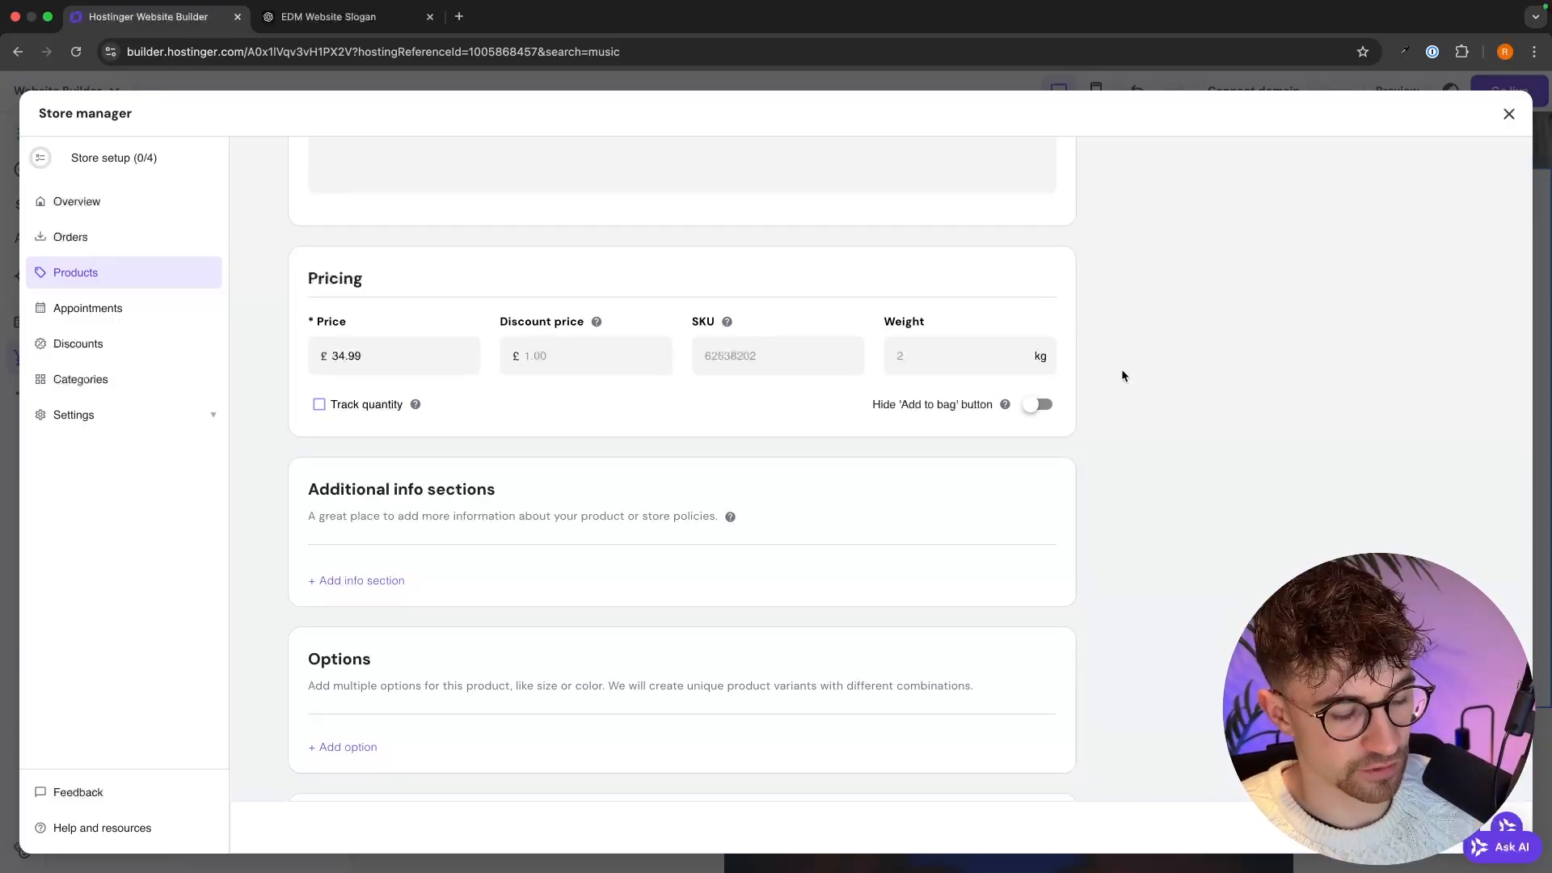
type("0.2")
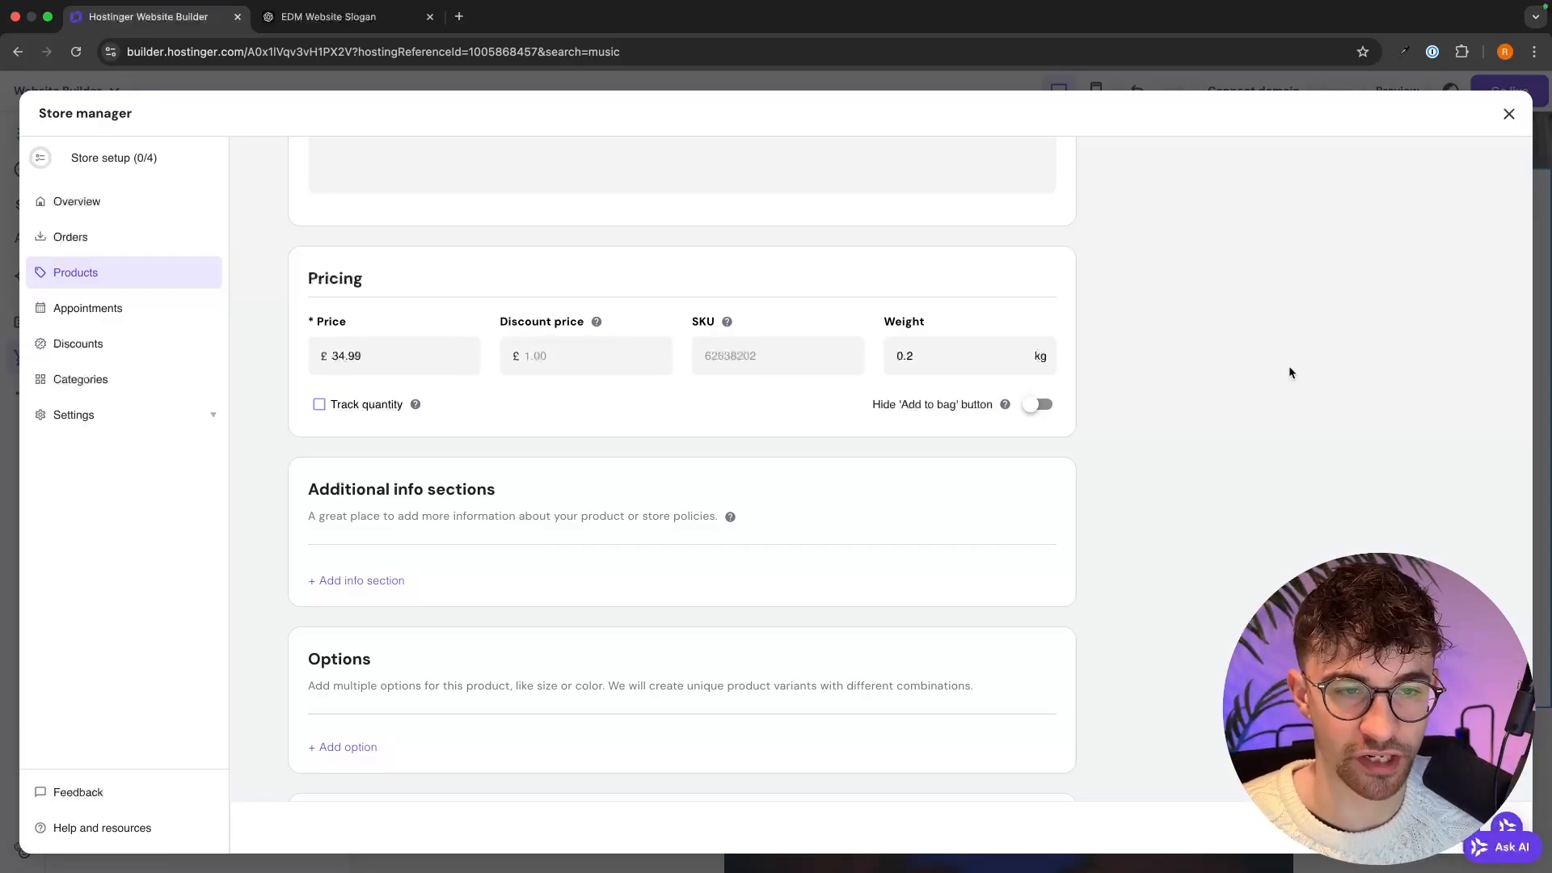
Enable quantity tracking with a quantity of 100 for the Moon product and save it.
scroll(1288, 365, "up", 2)
left_click(320, 584)
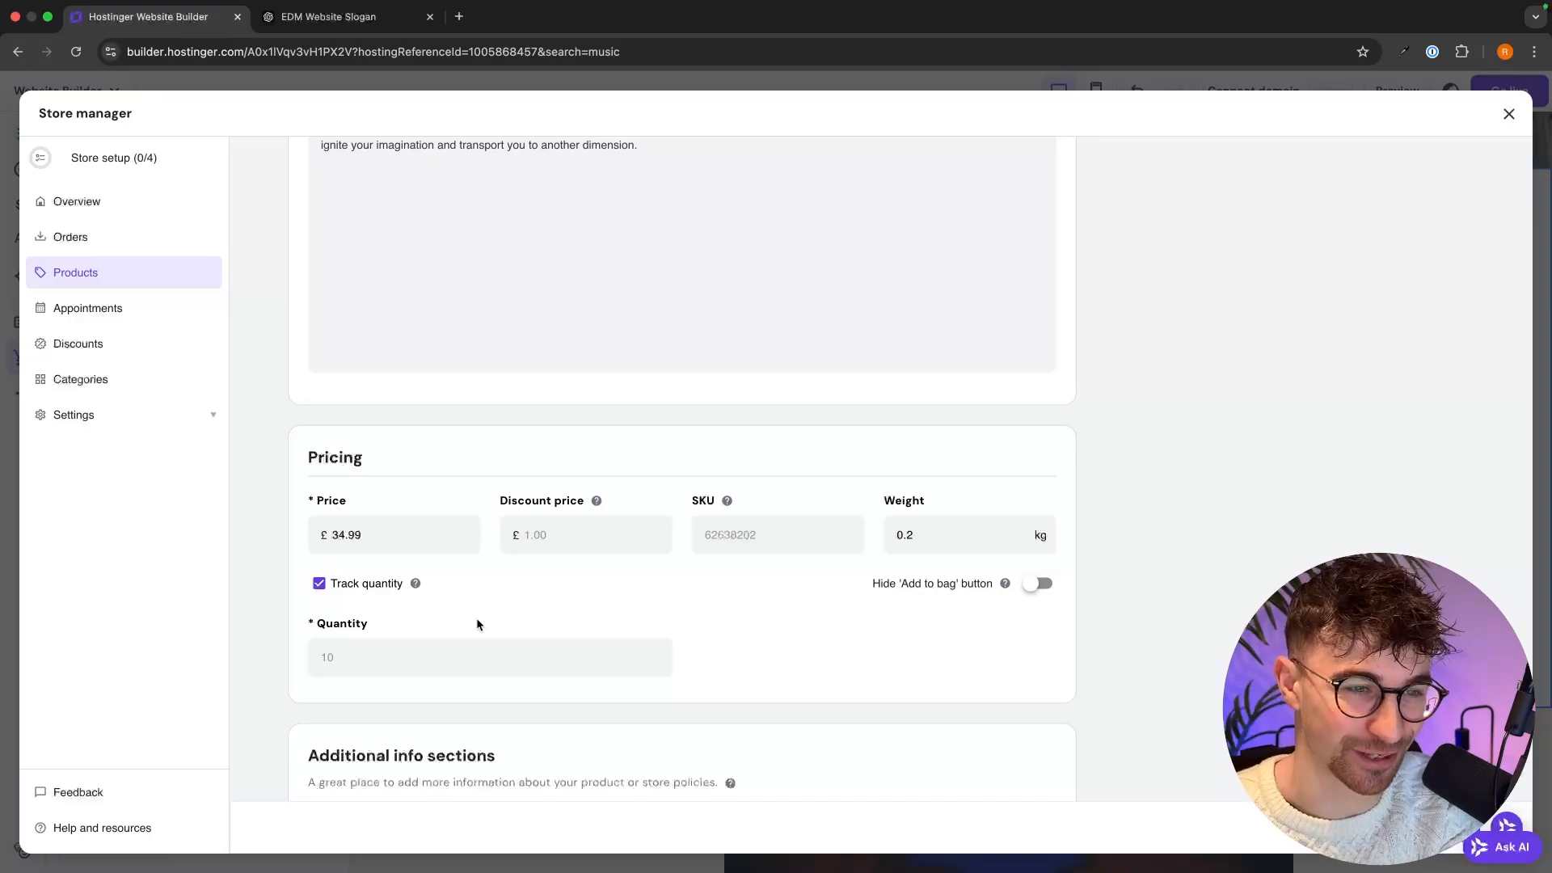
left_click(441, 649)
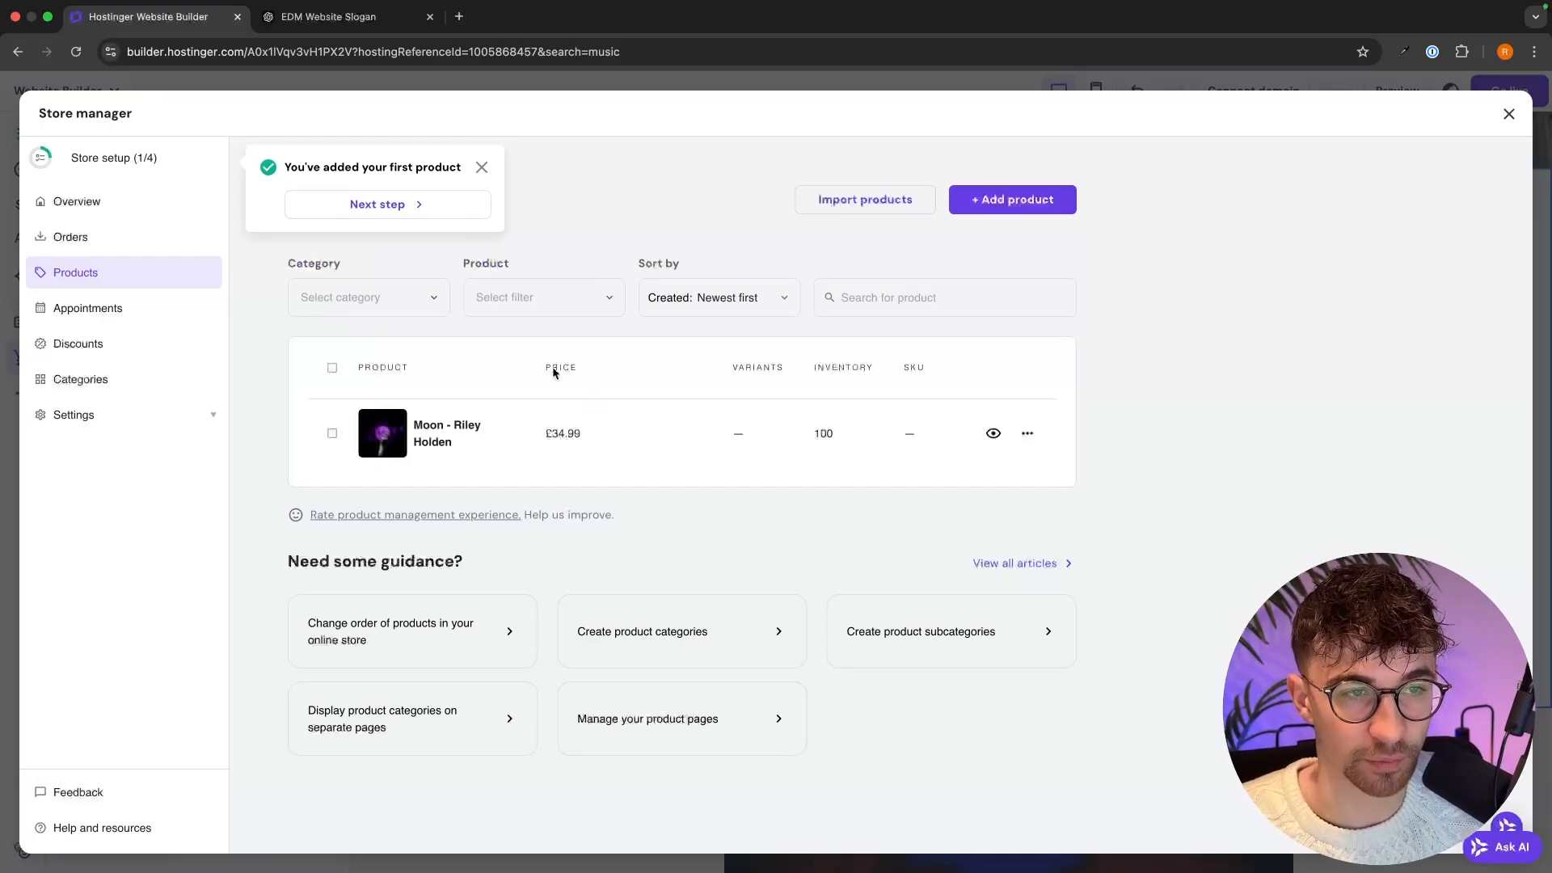
left_click(483, 168)
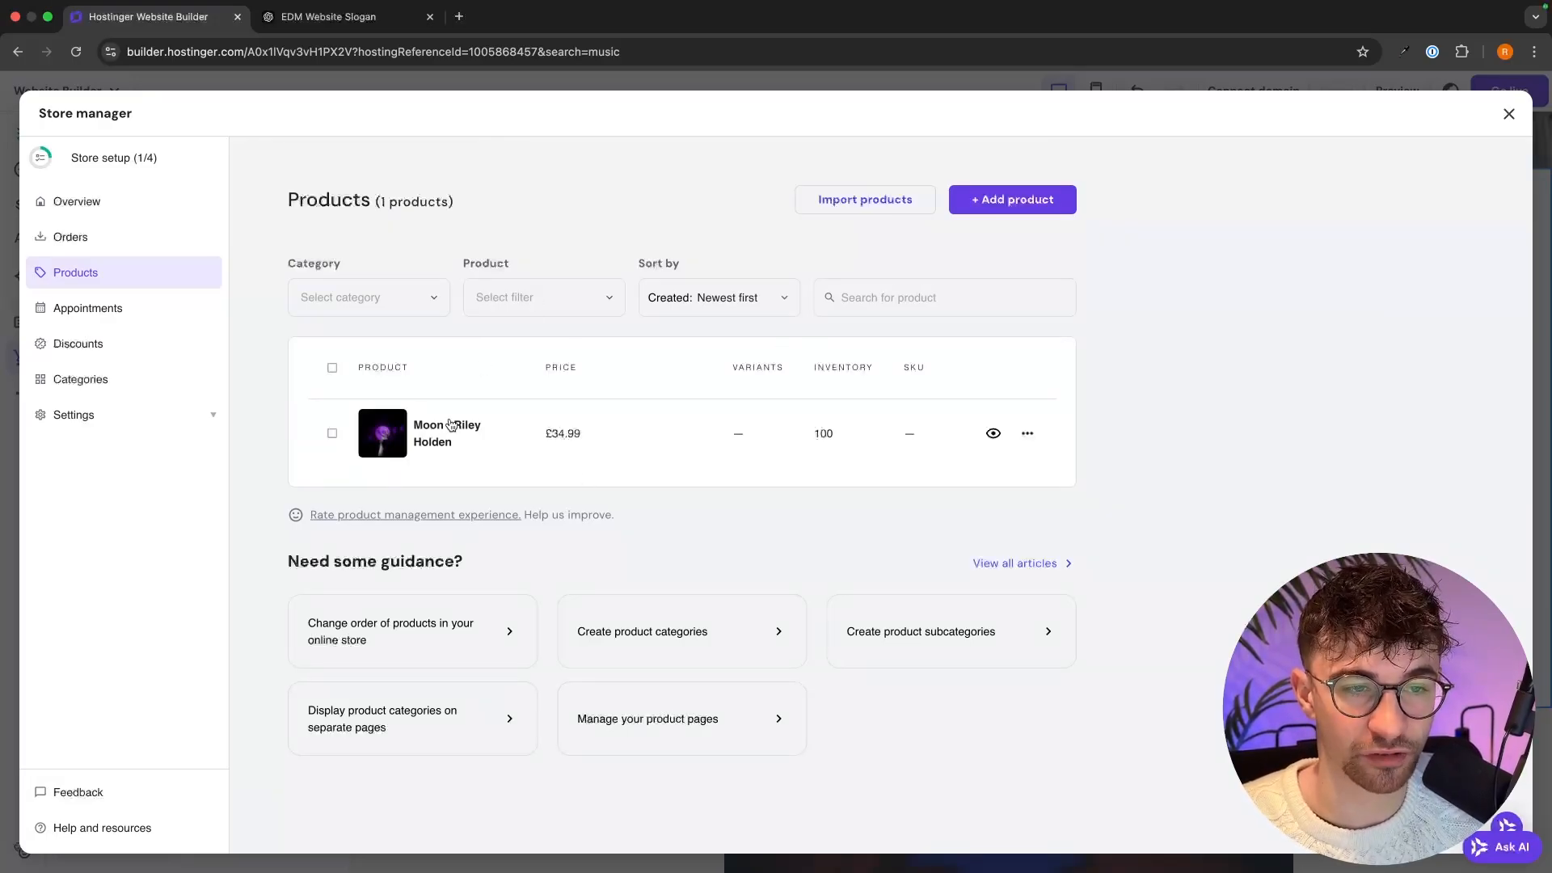
Start a new physical product for the next album after Moon.
left_click(1010, 200)
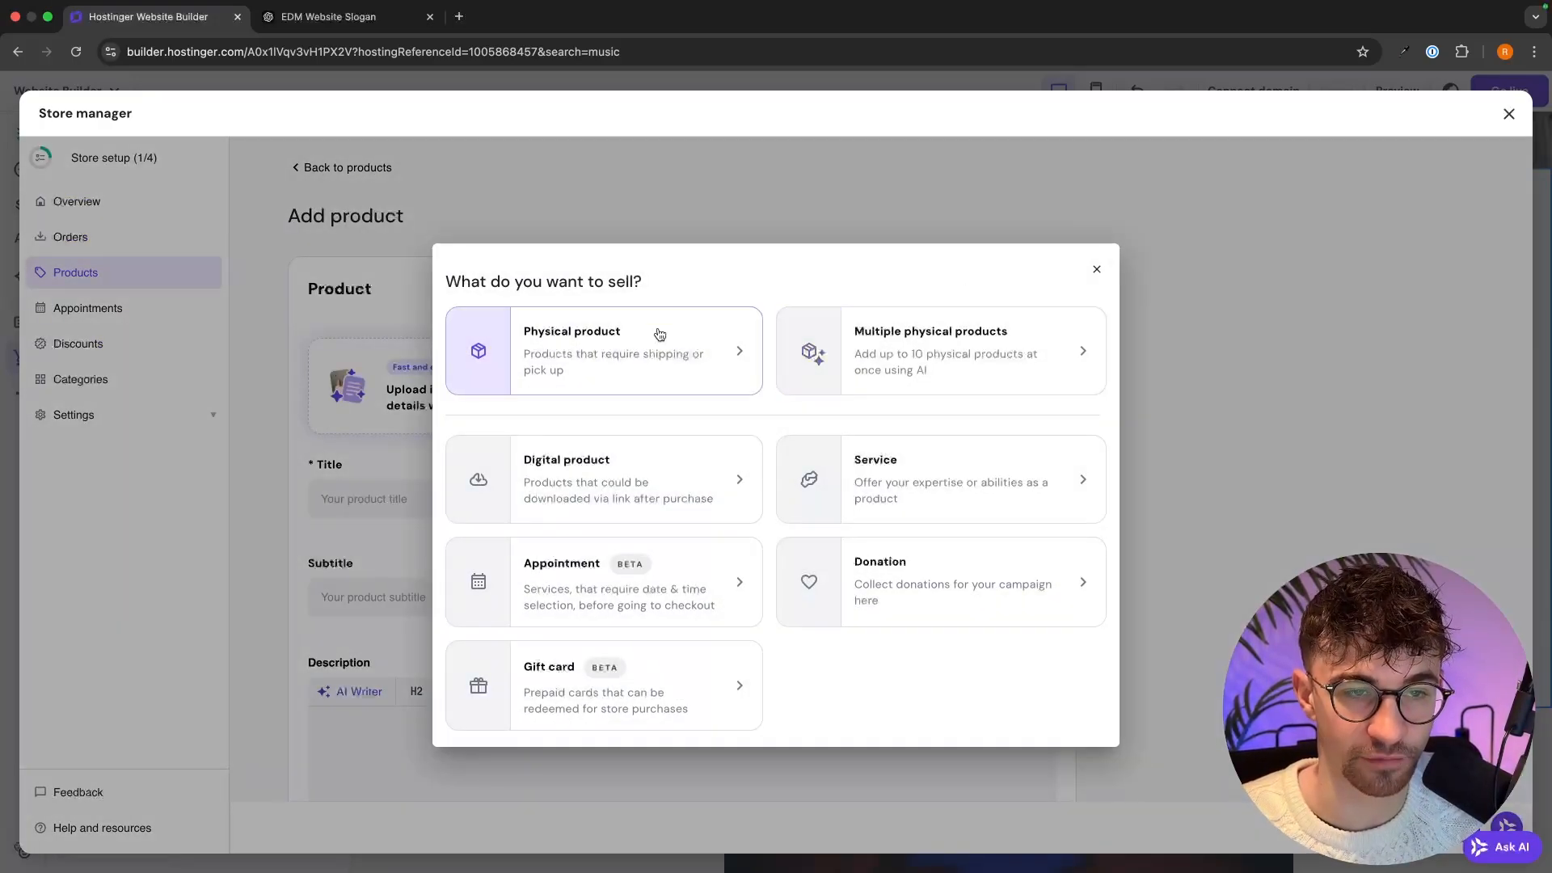
left_click(657, 329)
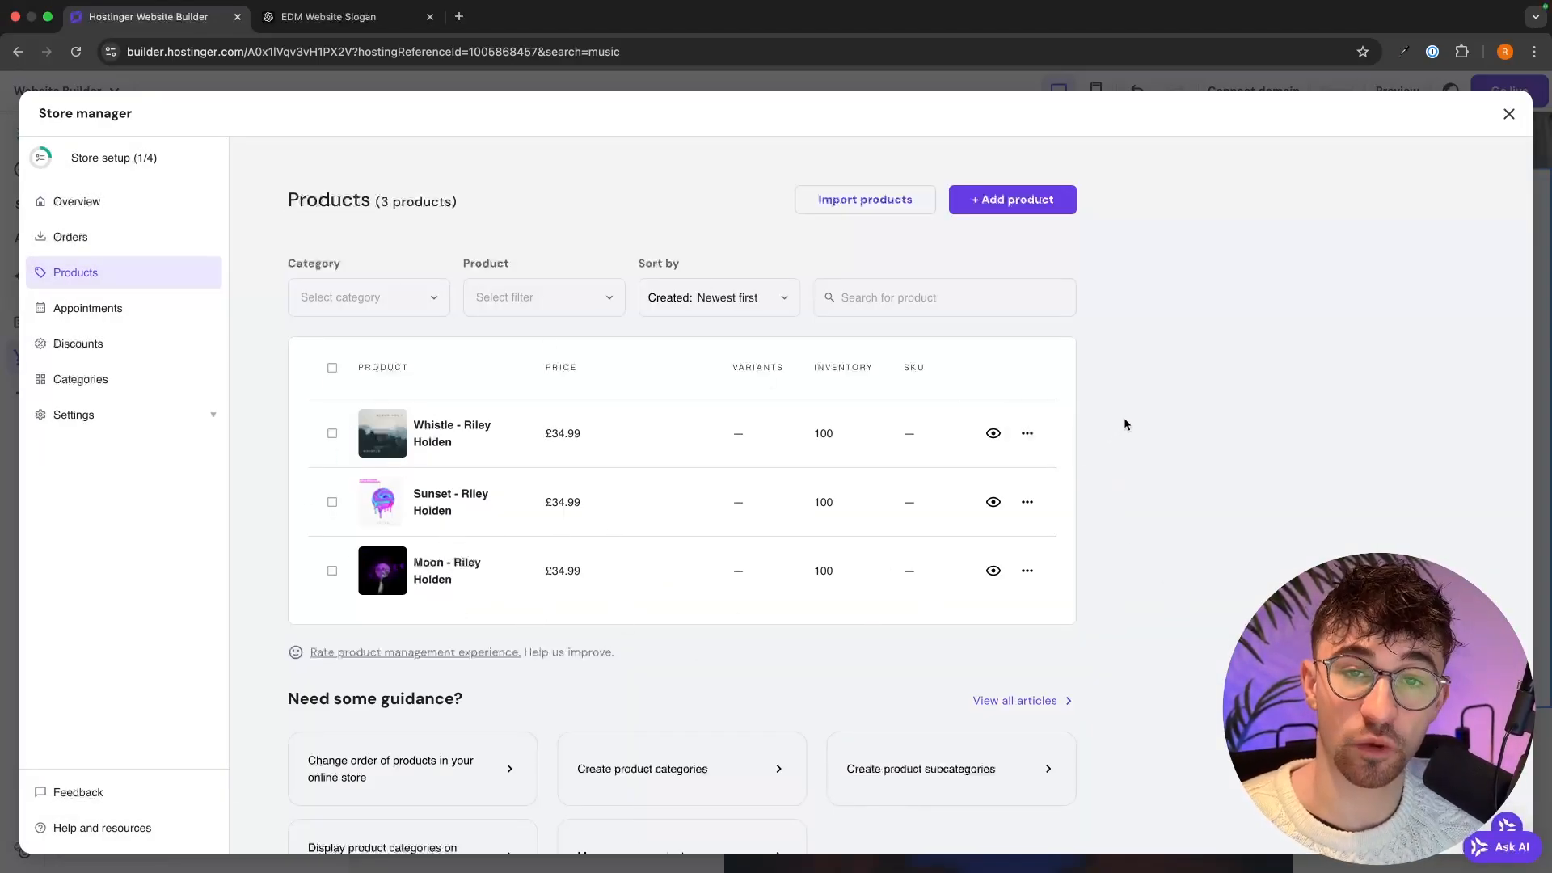
Add another physical product with a white T-shirt image, titled with the artist's name followed by "Tshirt".
left_click(1031, 212)
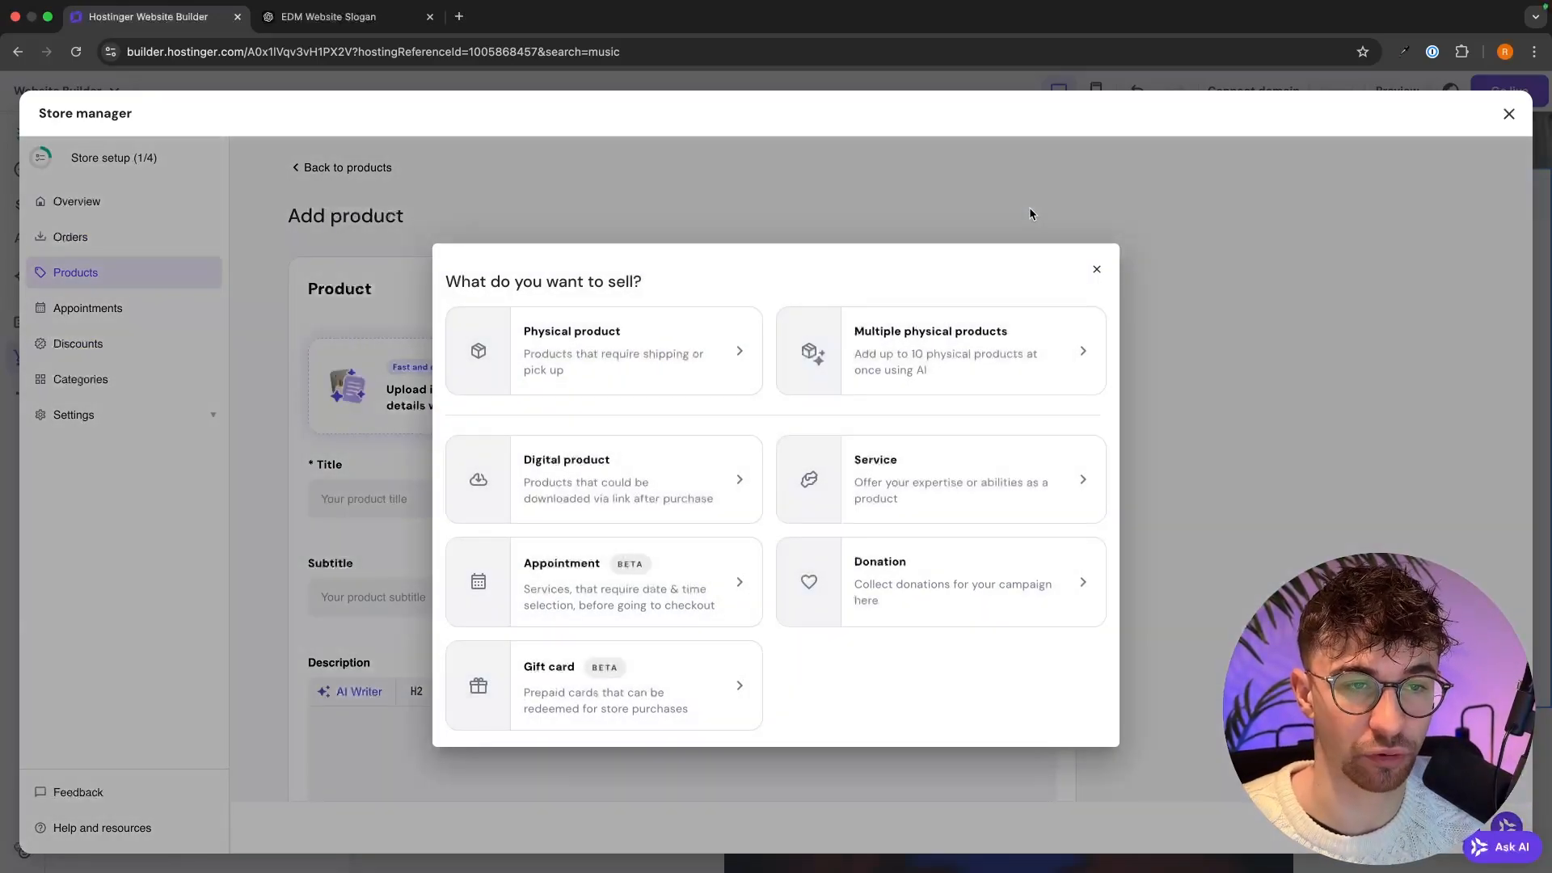
left_click(587, 349)
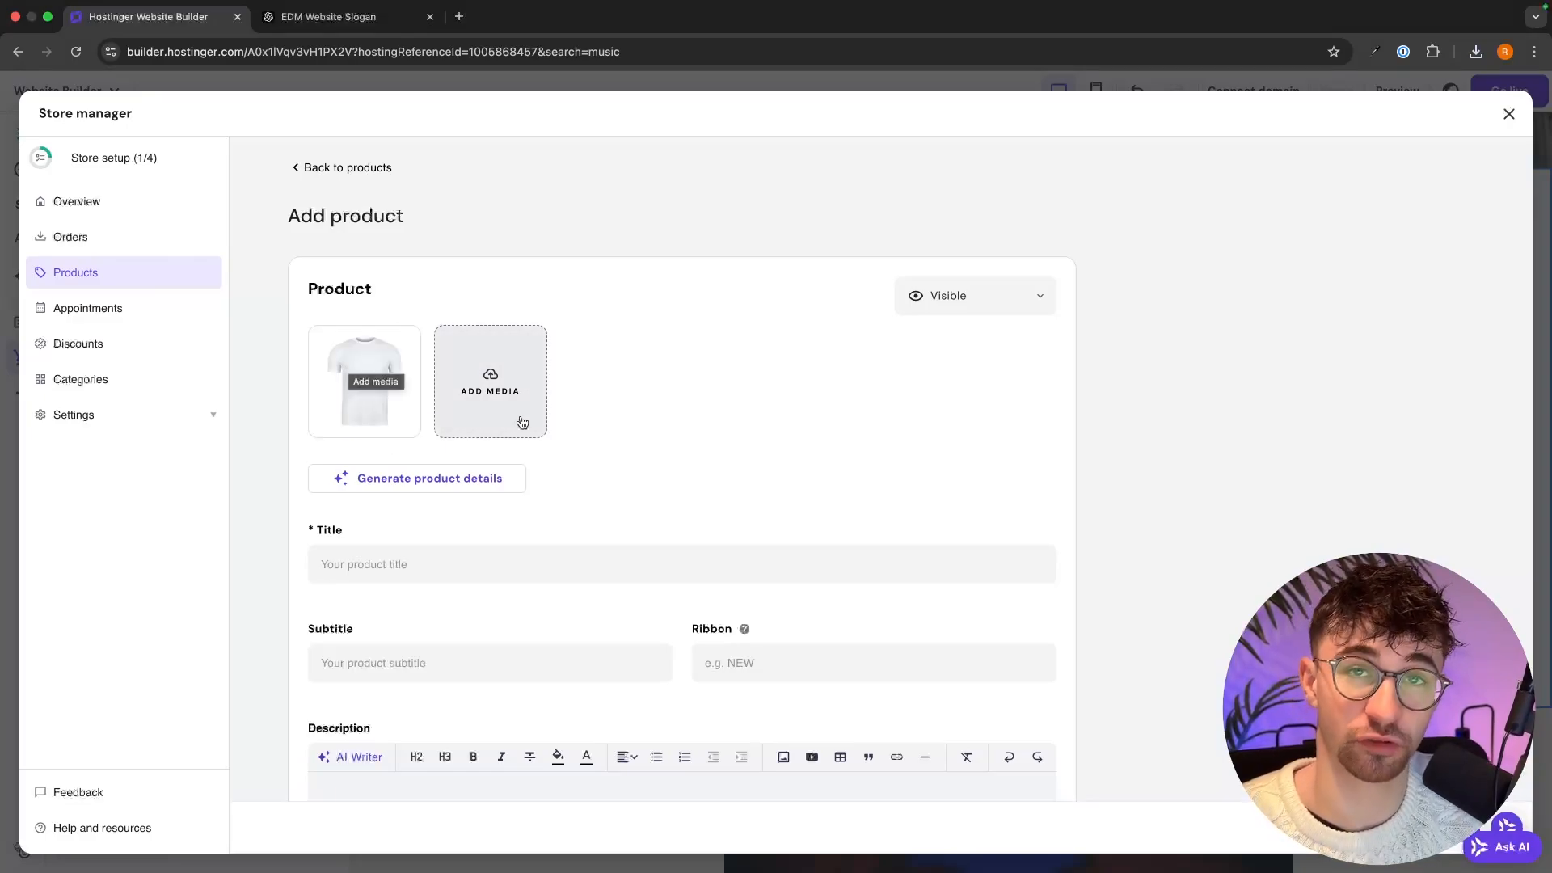
scroll(671, 342, "down", 1)
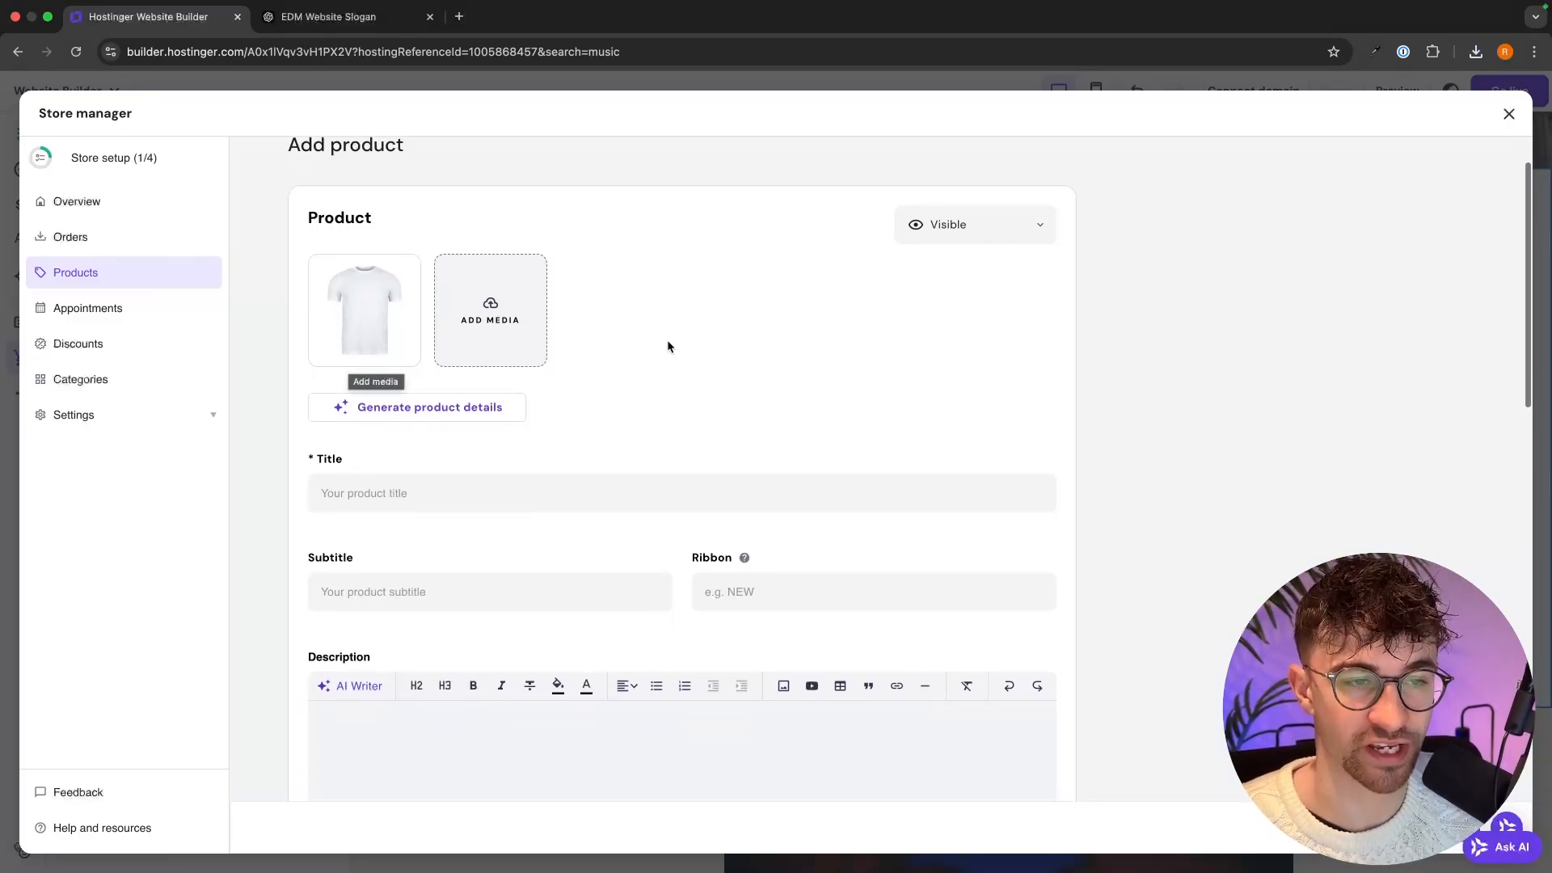
scroll(728, 396, "down", 1)
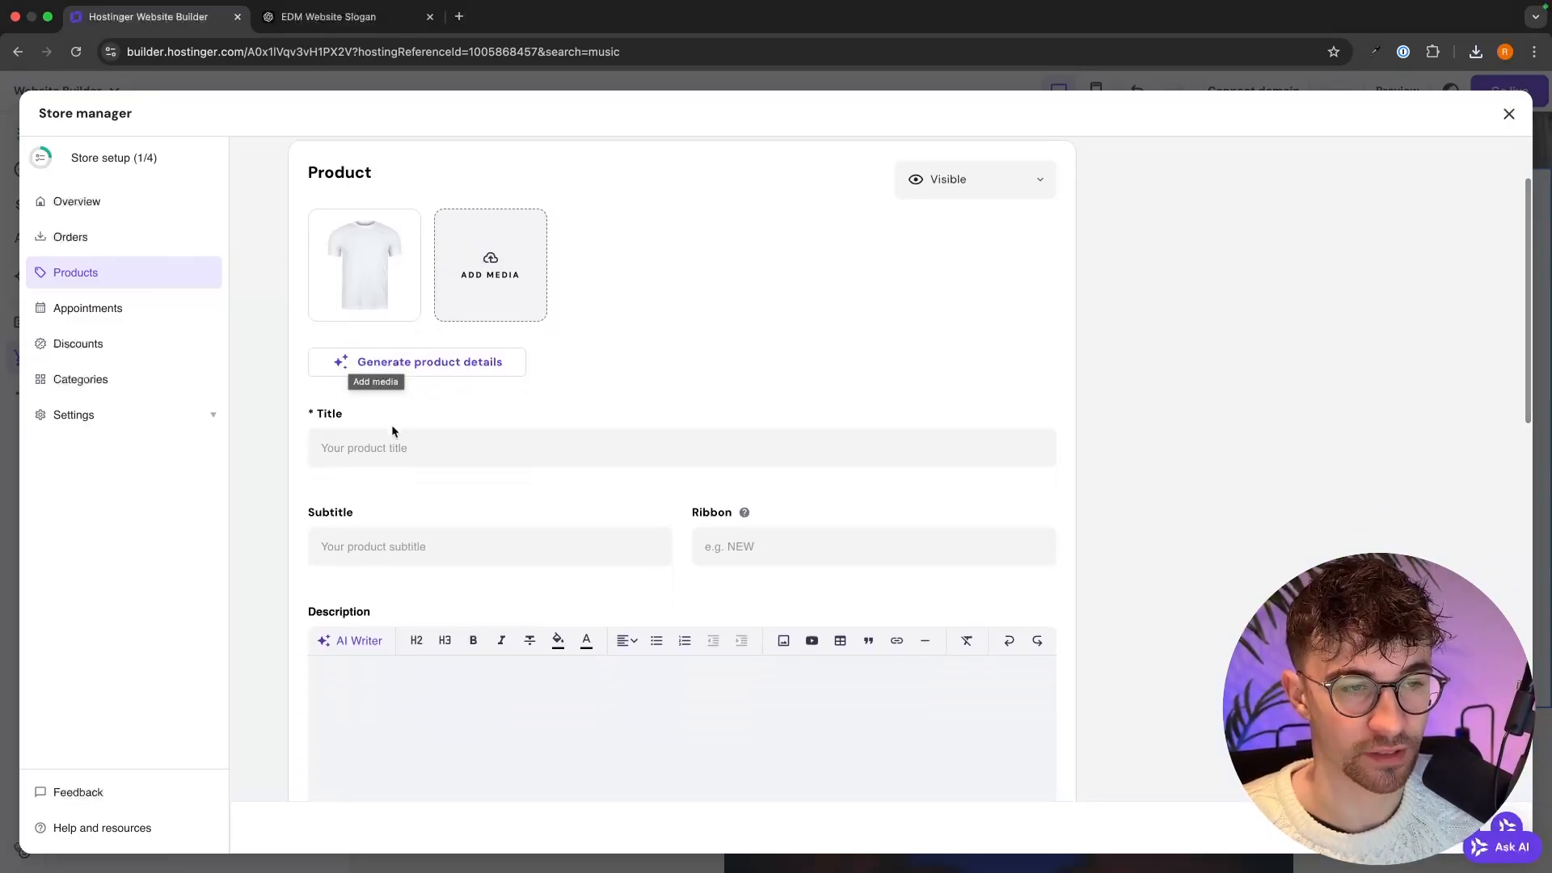
left_click(373, 446)
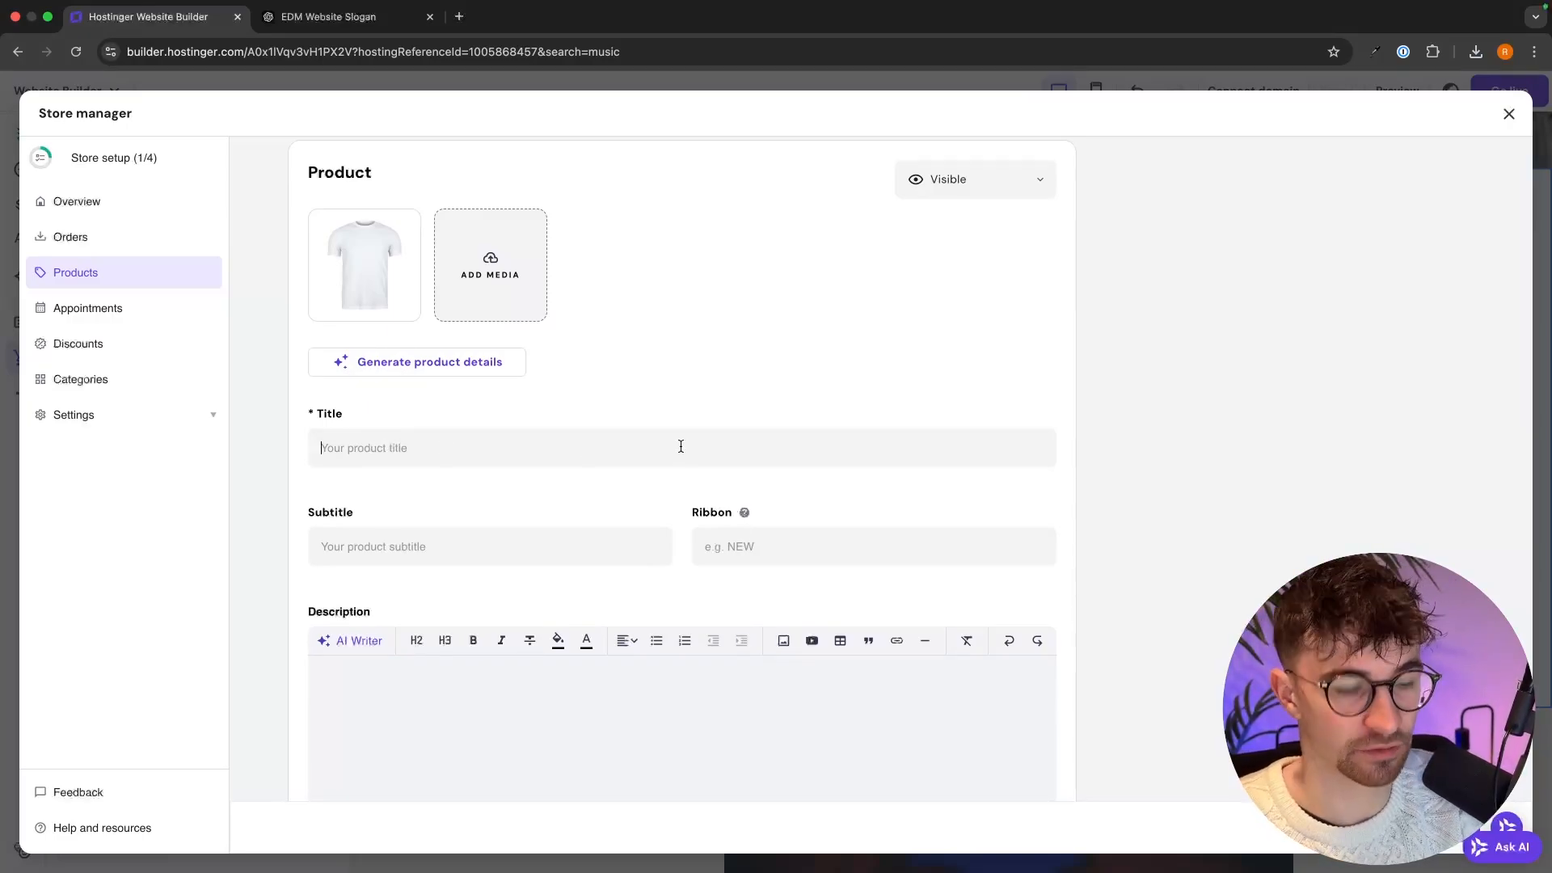
type("Riley Holden Tshirt")
Set the T-shirt product's price to £19.99 and its weight to 0.2 kg.
scroll(881, 416, "down", 5)
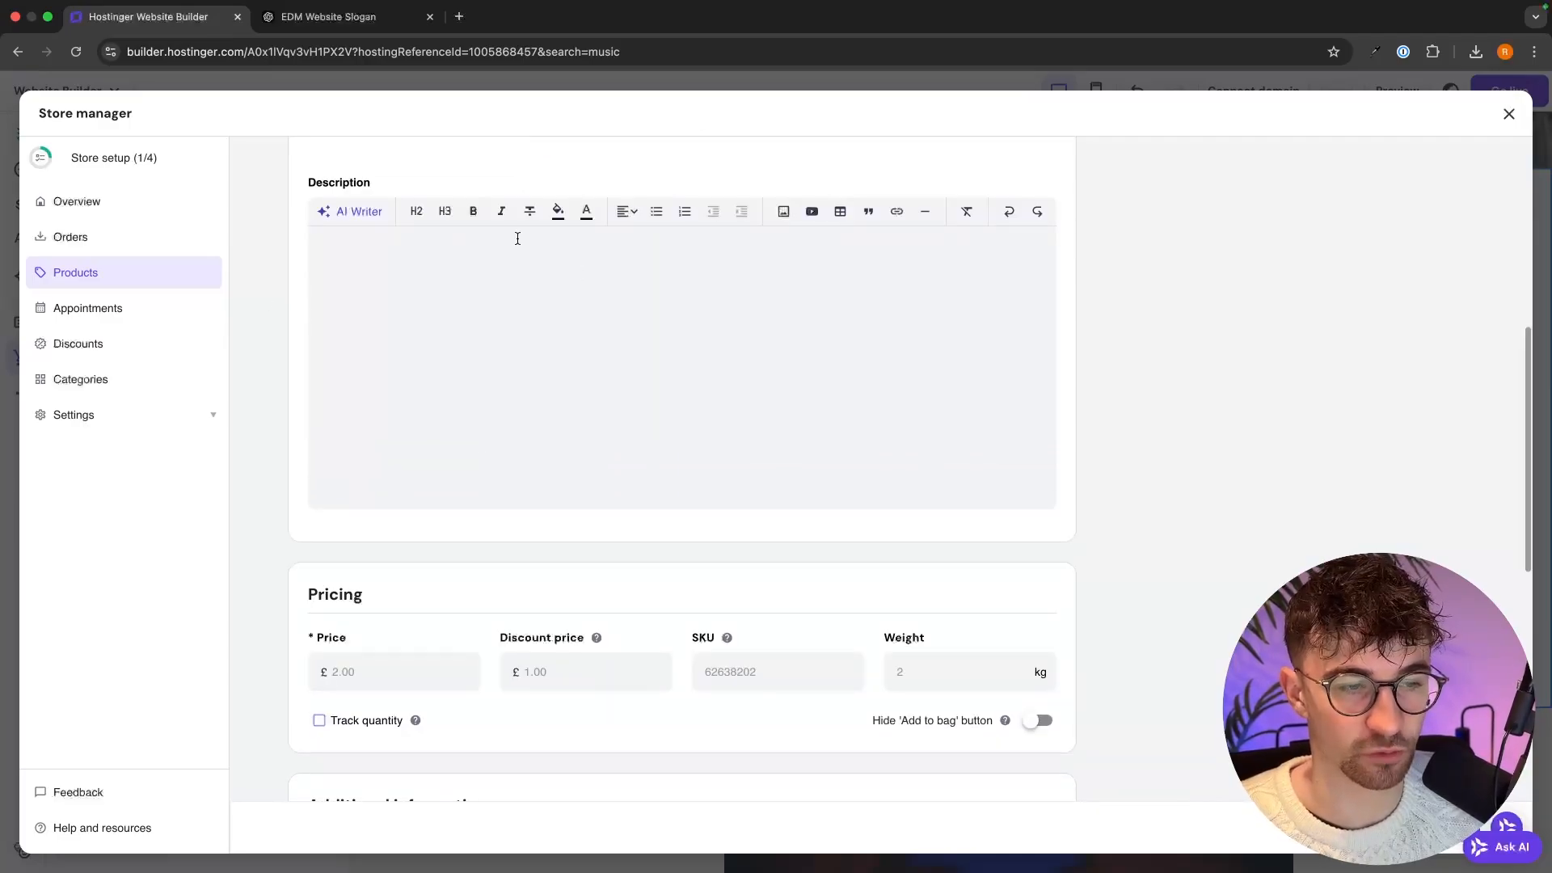
scroll(632, 385, "down", 3)
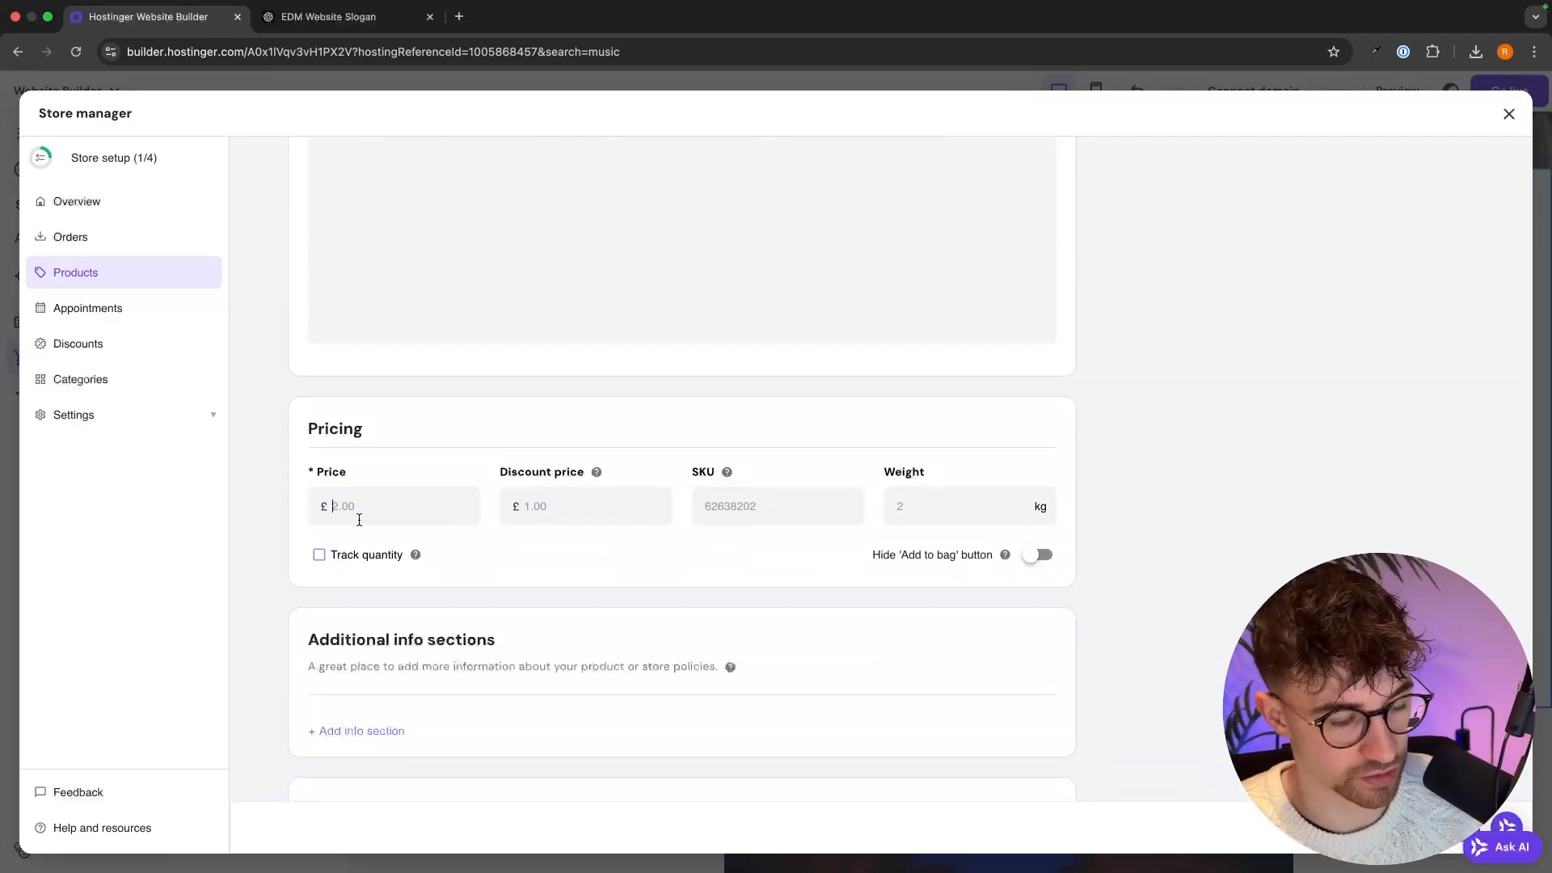
type("19.99")
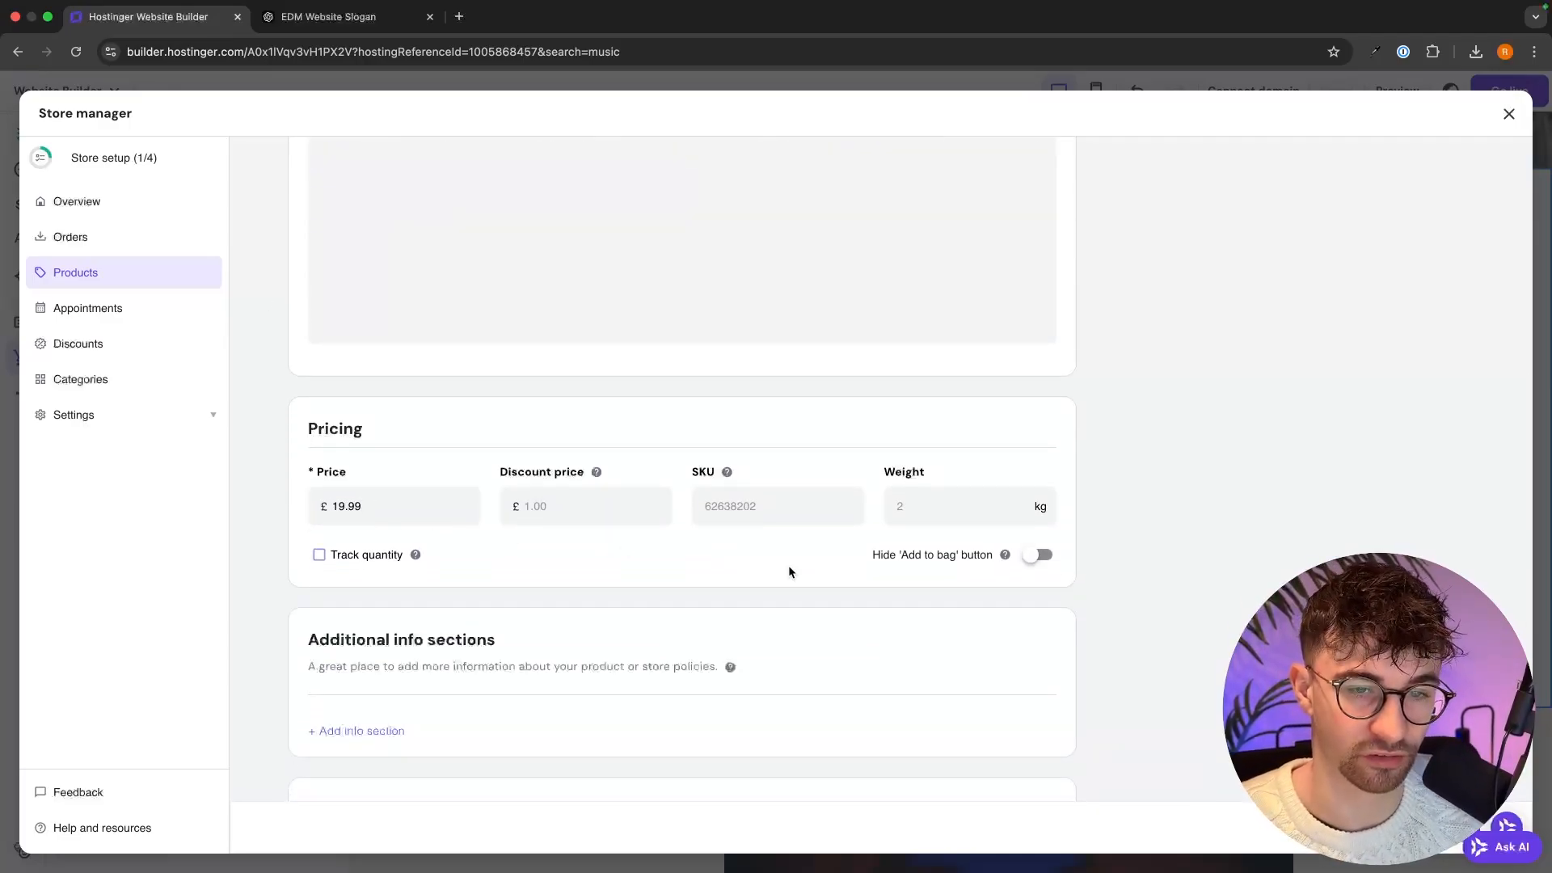
left_click(902, 503)
type("0.2")
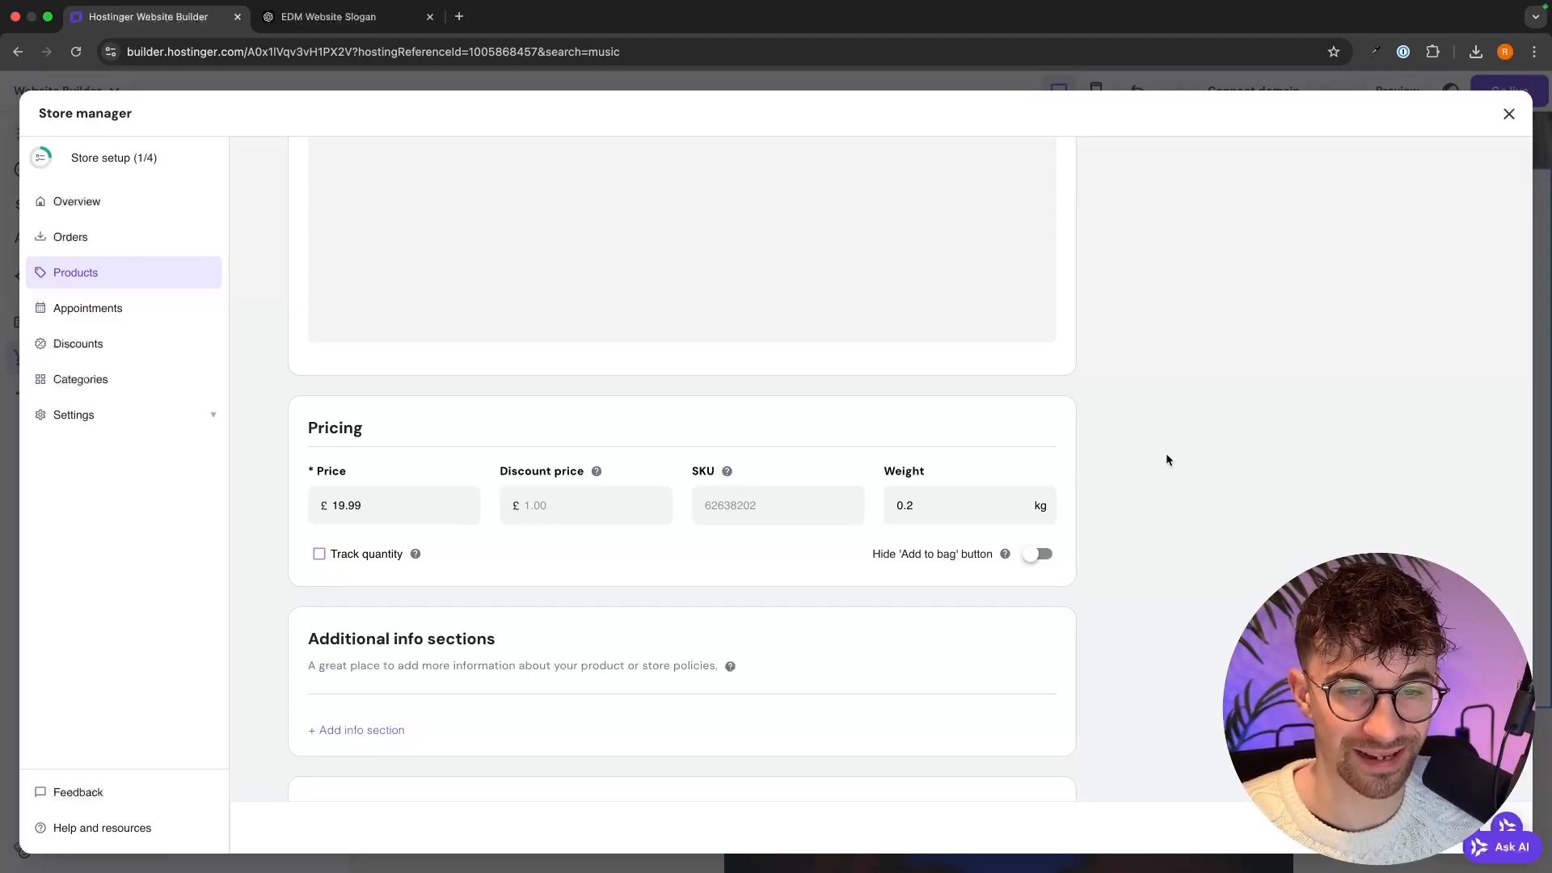
Enable quantity tracking with a quantity of 100 for the T-shirt product and save it.
scroll(1166, 453, "down", 1)
left_click(319, 506)
scroll(323, 510, "down", 1)
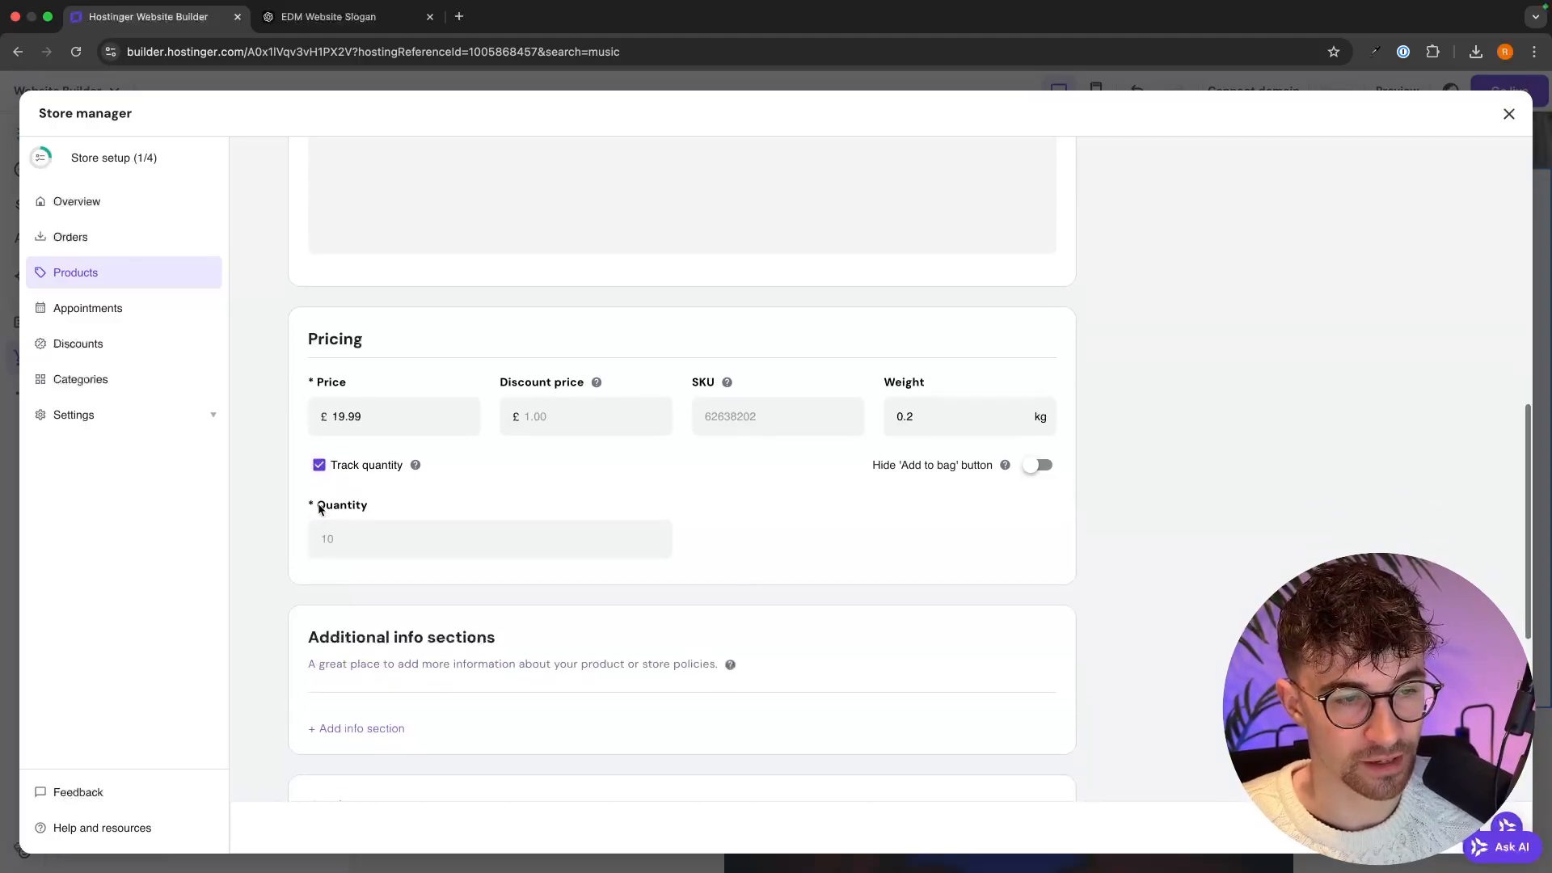
type("100")
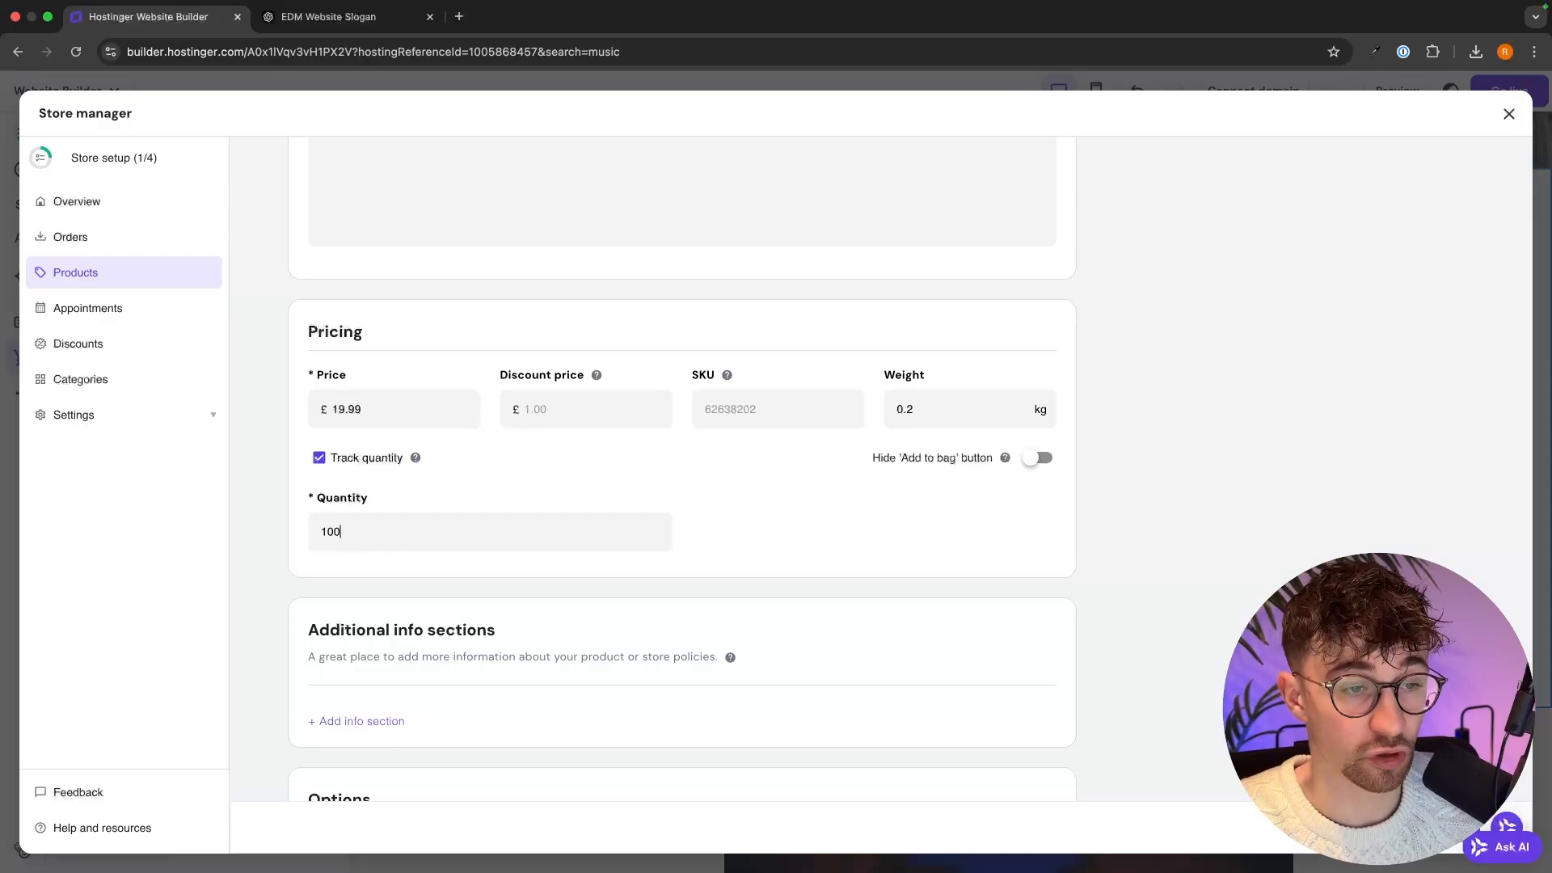
scroll(806, 469, "down", 10)
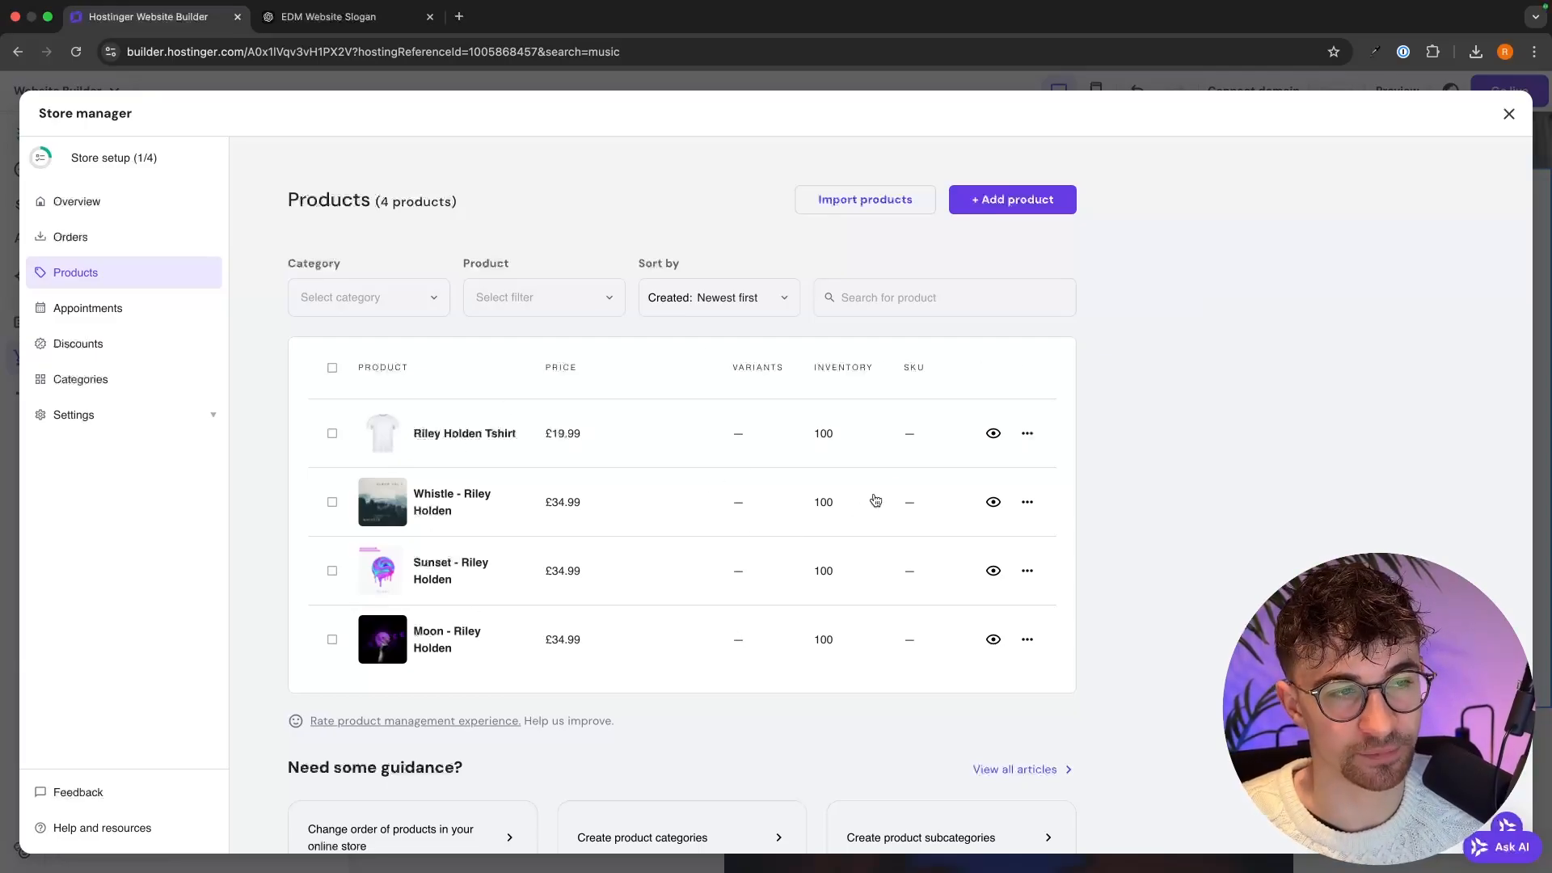
Start a new store category named "Albums".
left_click(88, 387)
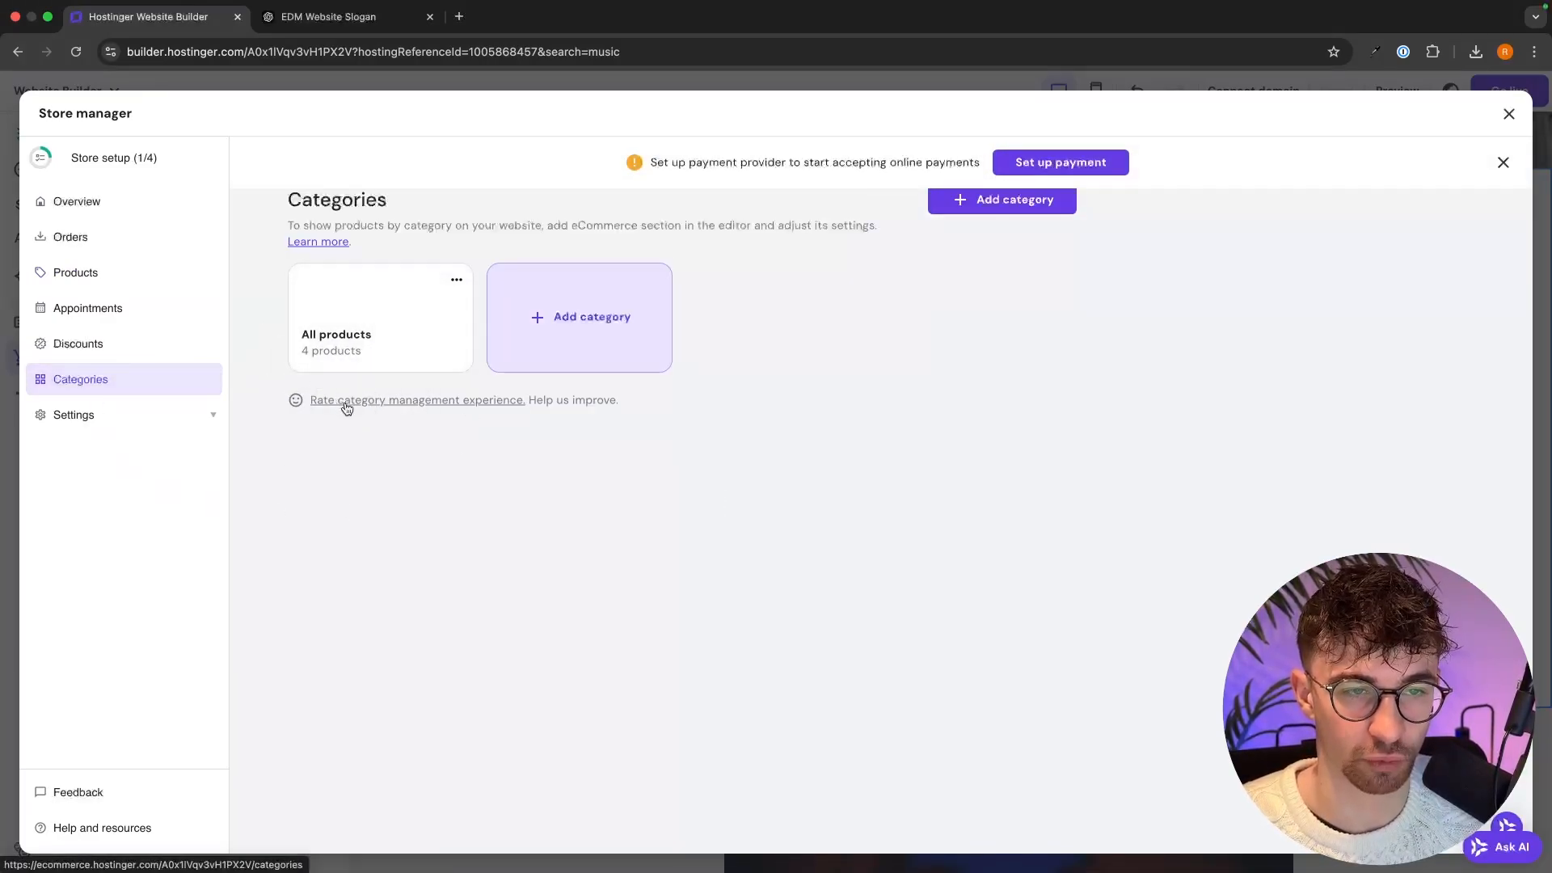
left_click(566, 318)
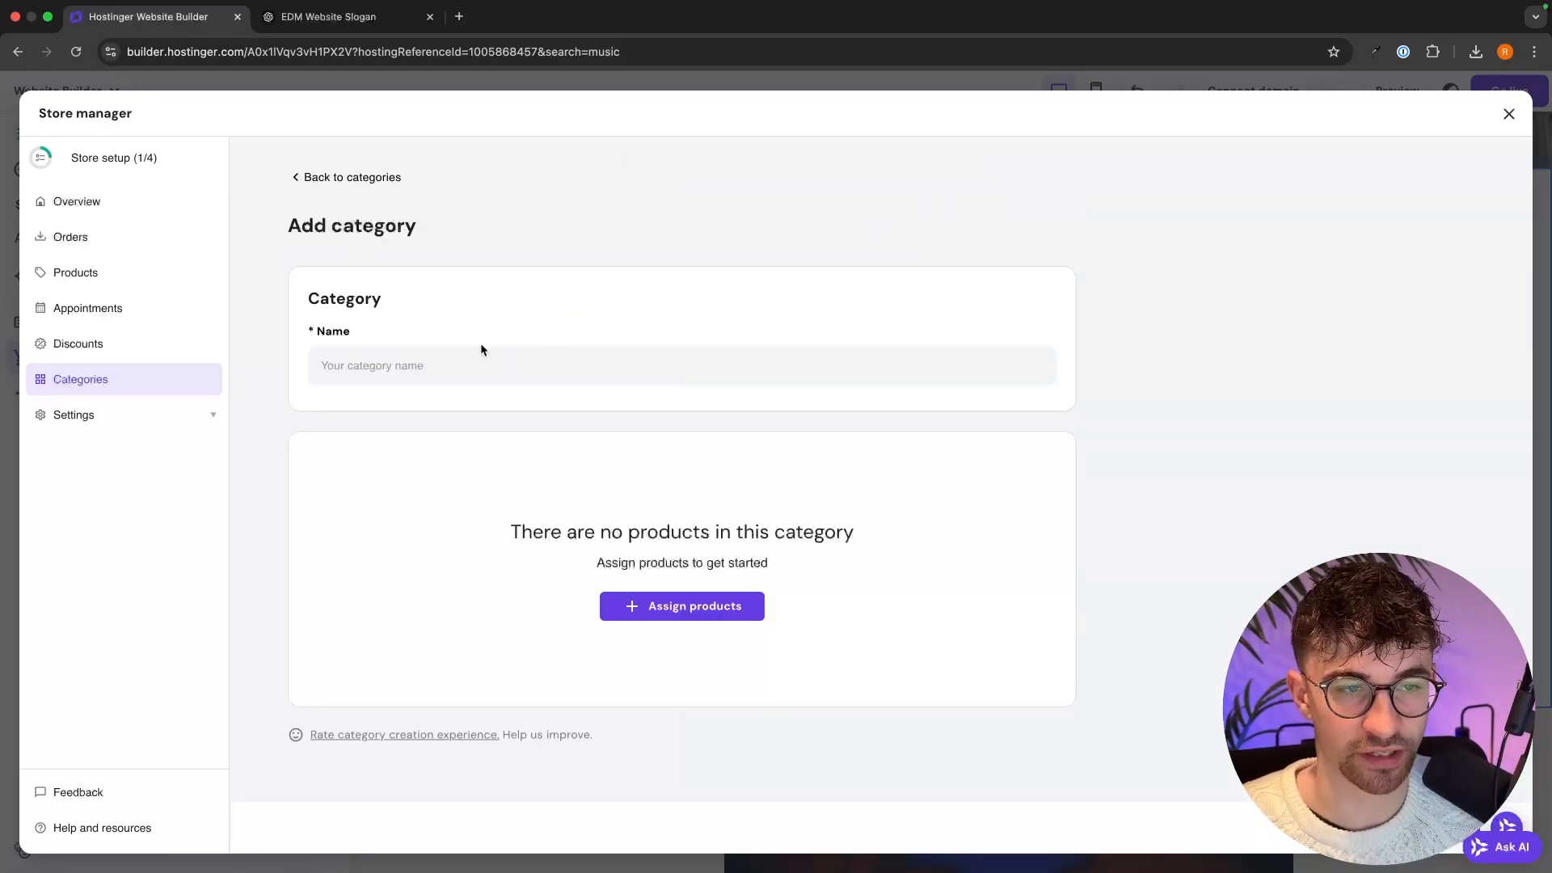
left_click(453, 359)
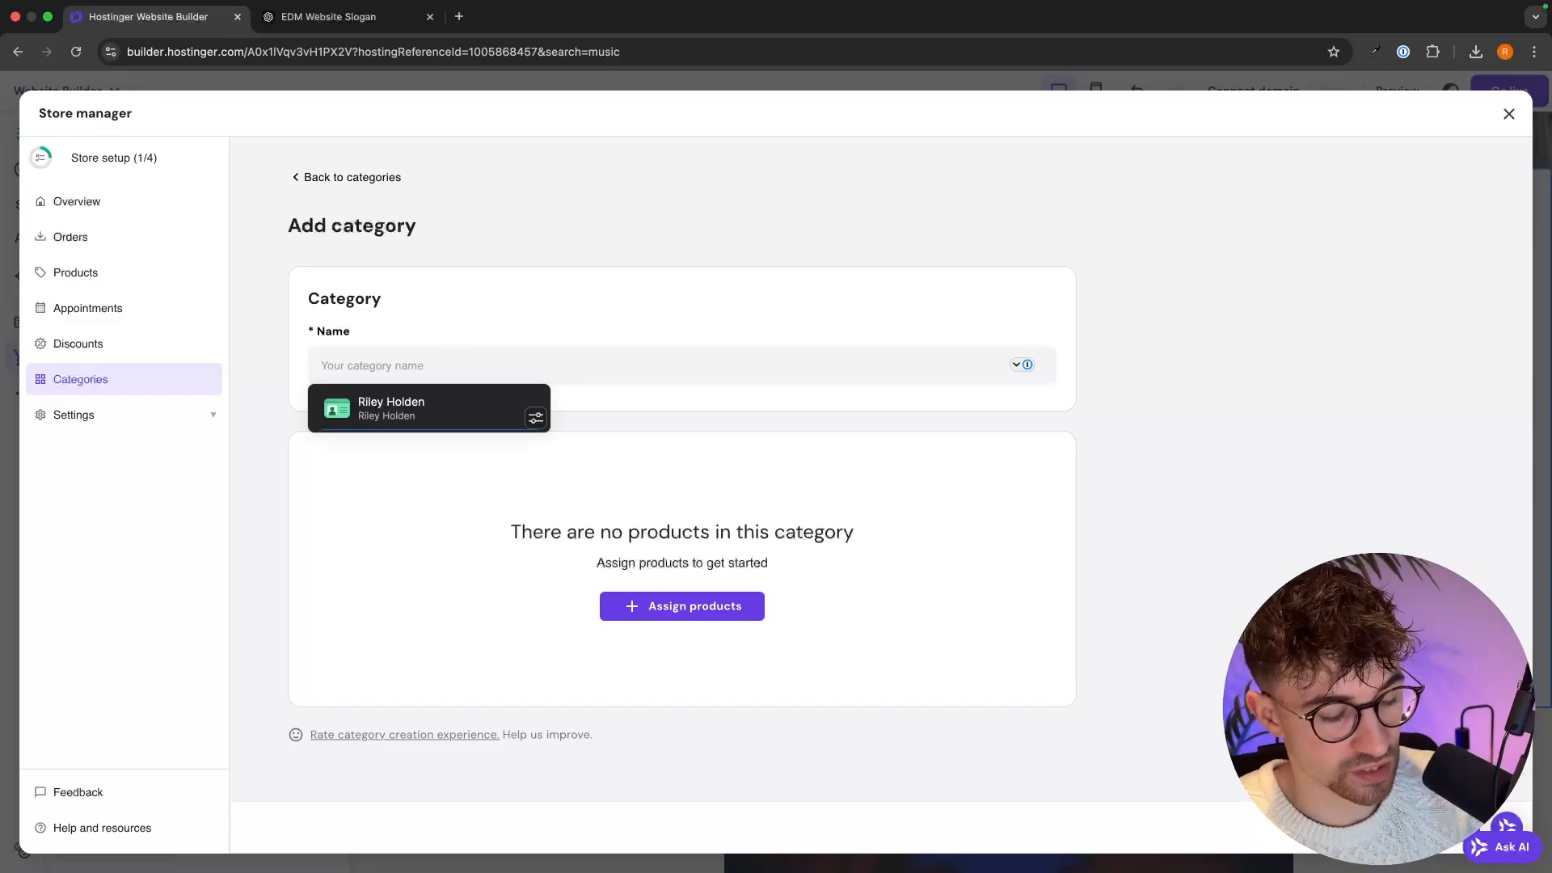
type("Al")
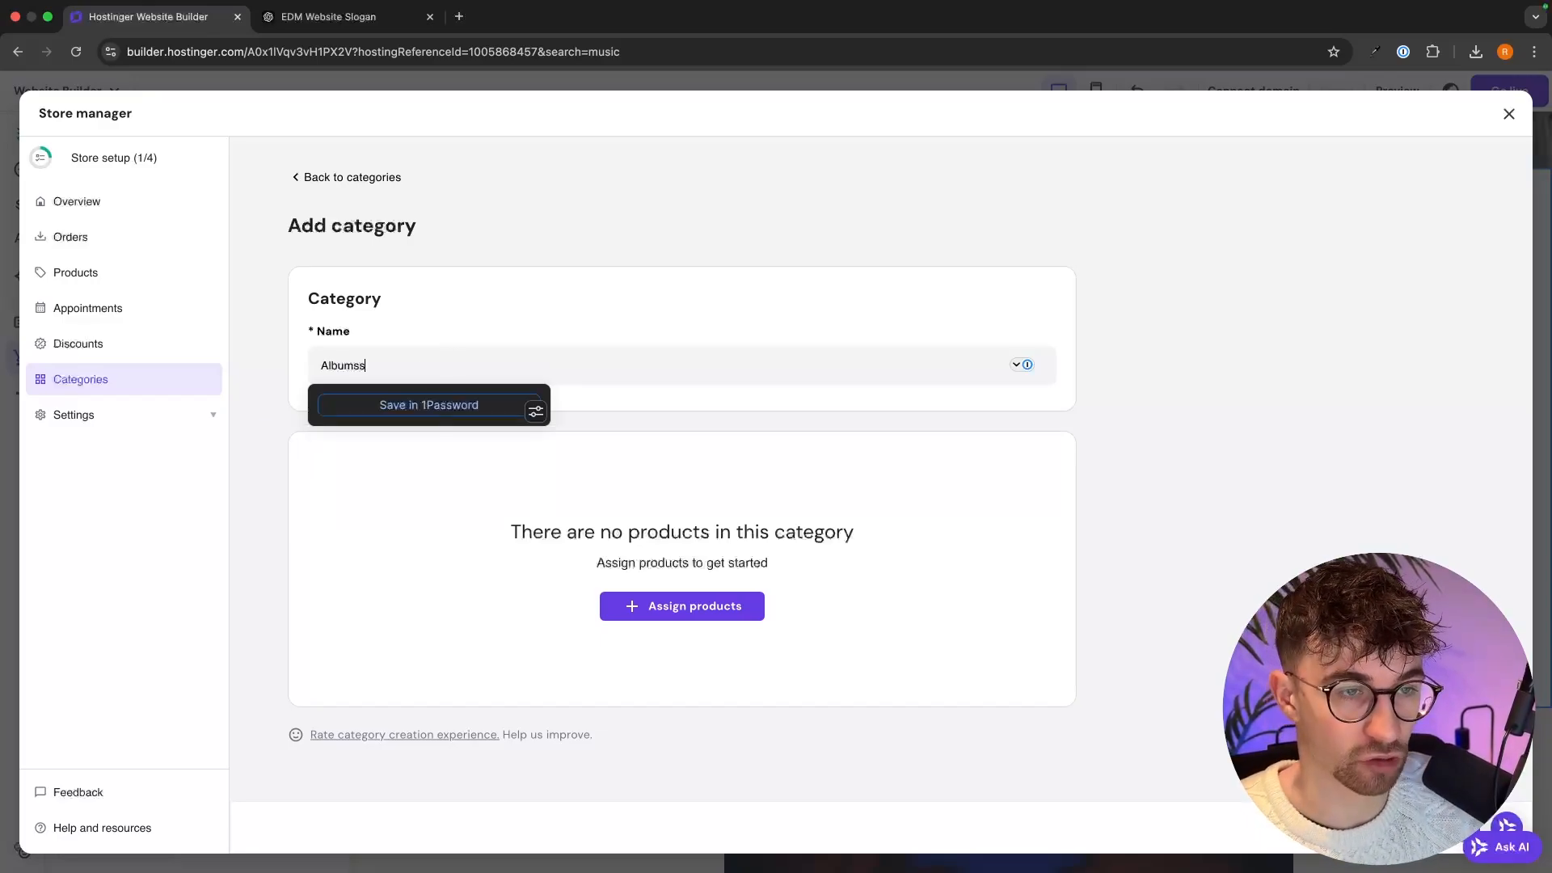
type("bums")
Assign the Whistle, Sunset and Moon products to the Albums category and save it.
left_click(693, 605)
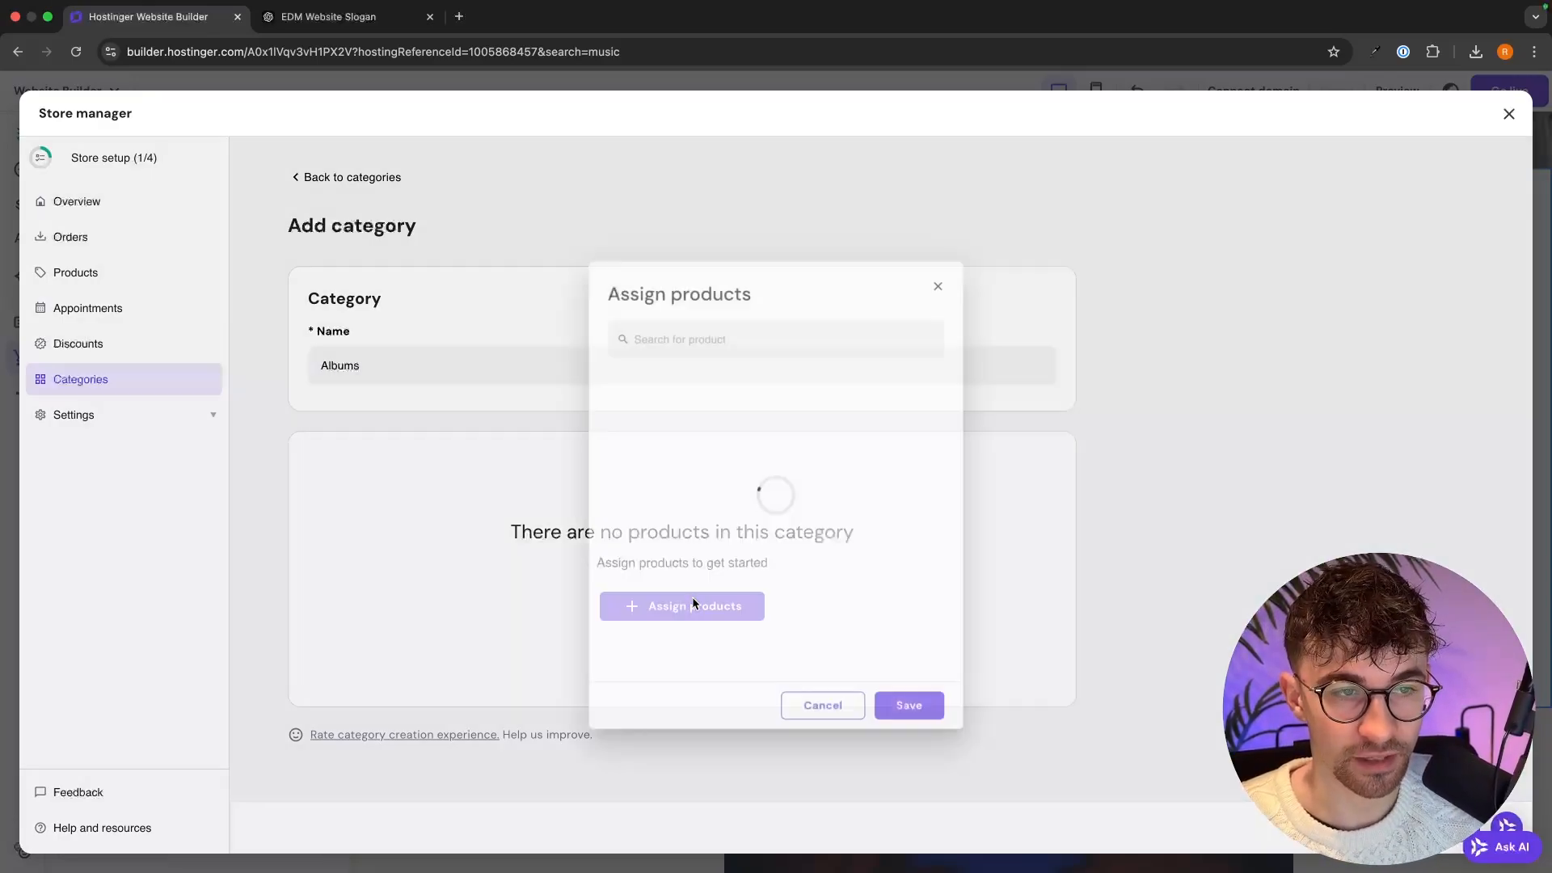
left_click(718, 445)
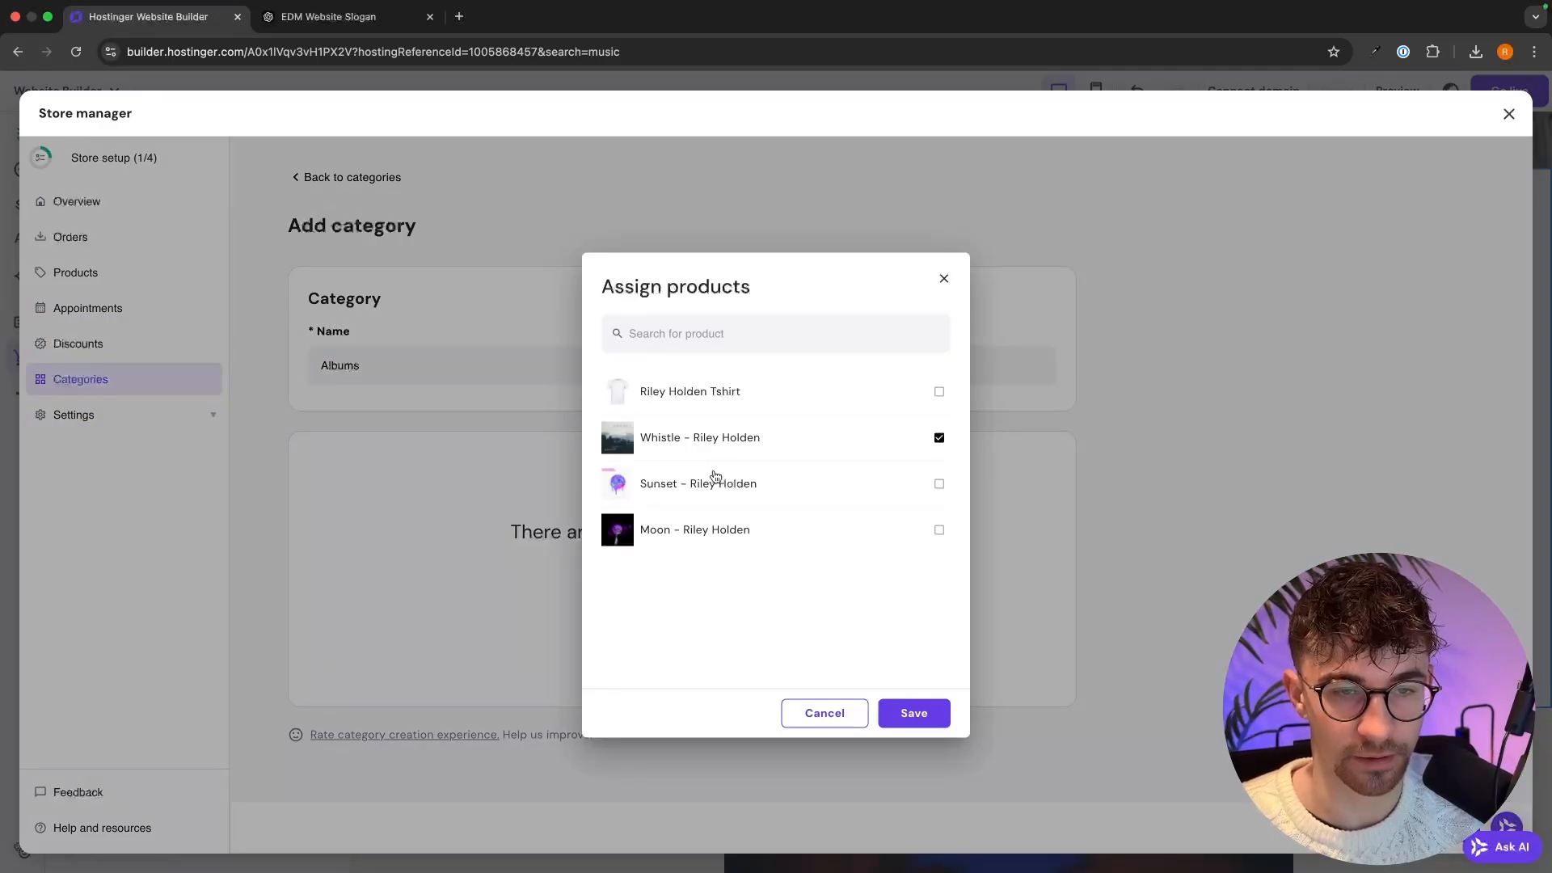
left_click(716, 485)
left_click(713, 524)
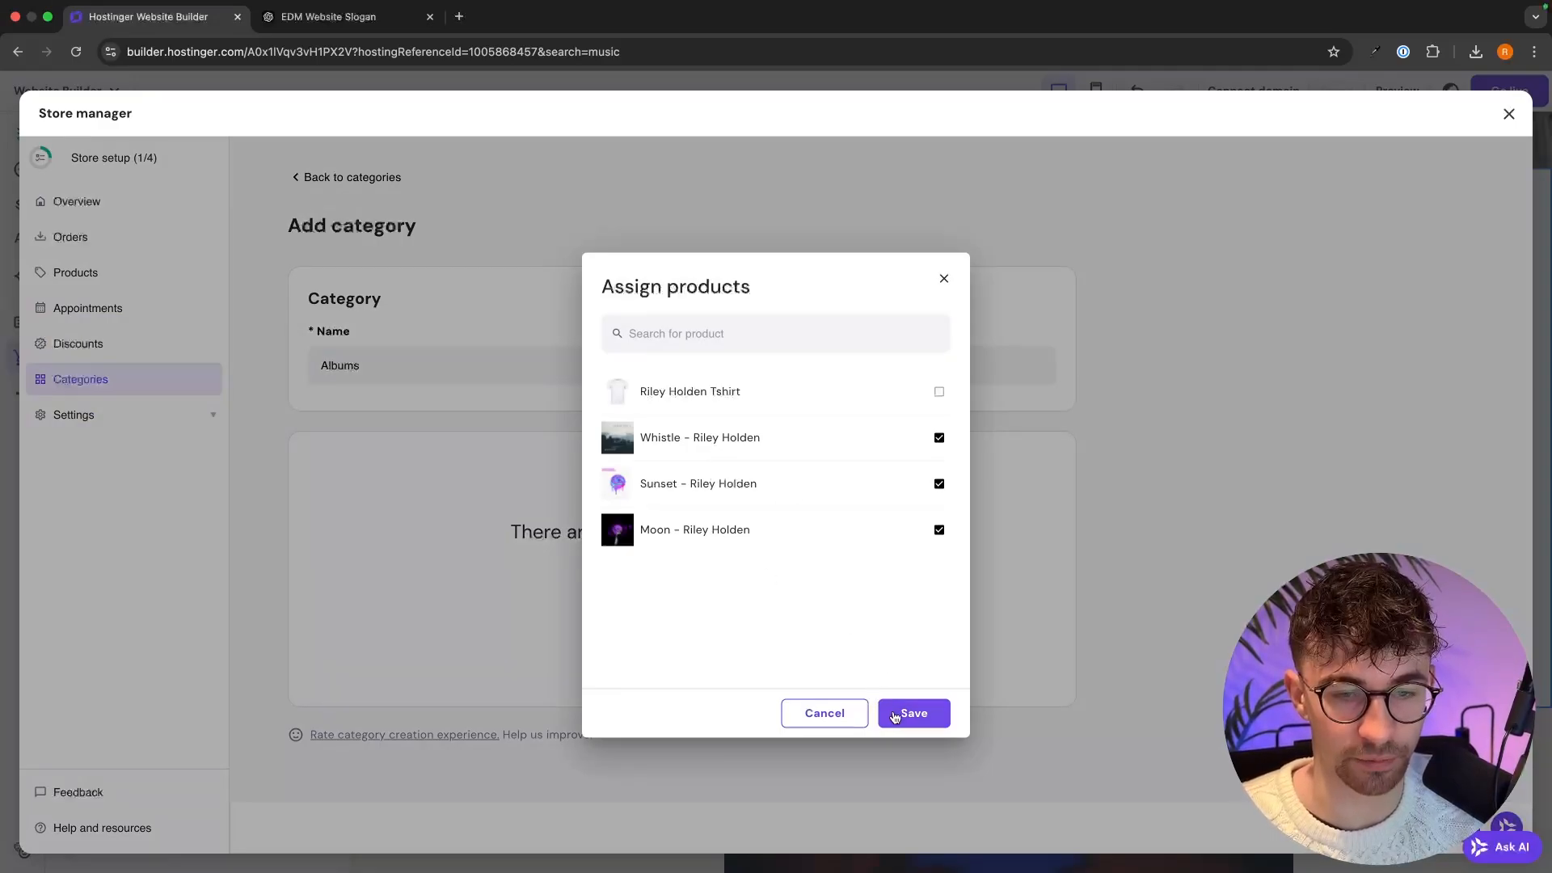
left_click(895, 715)
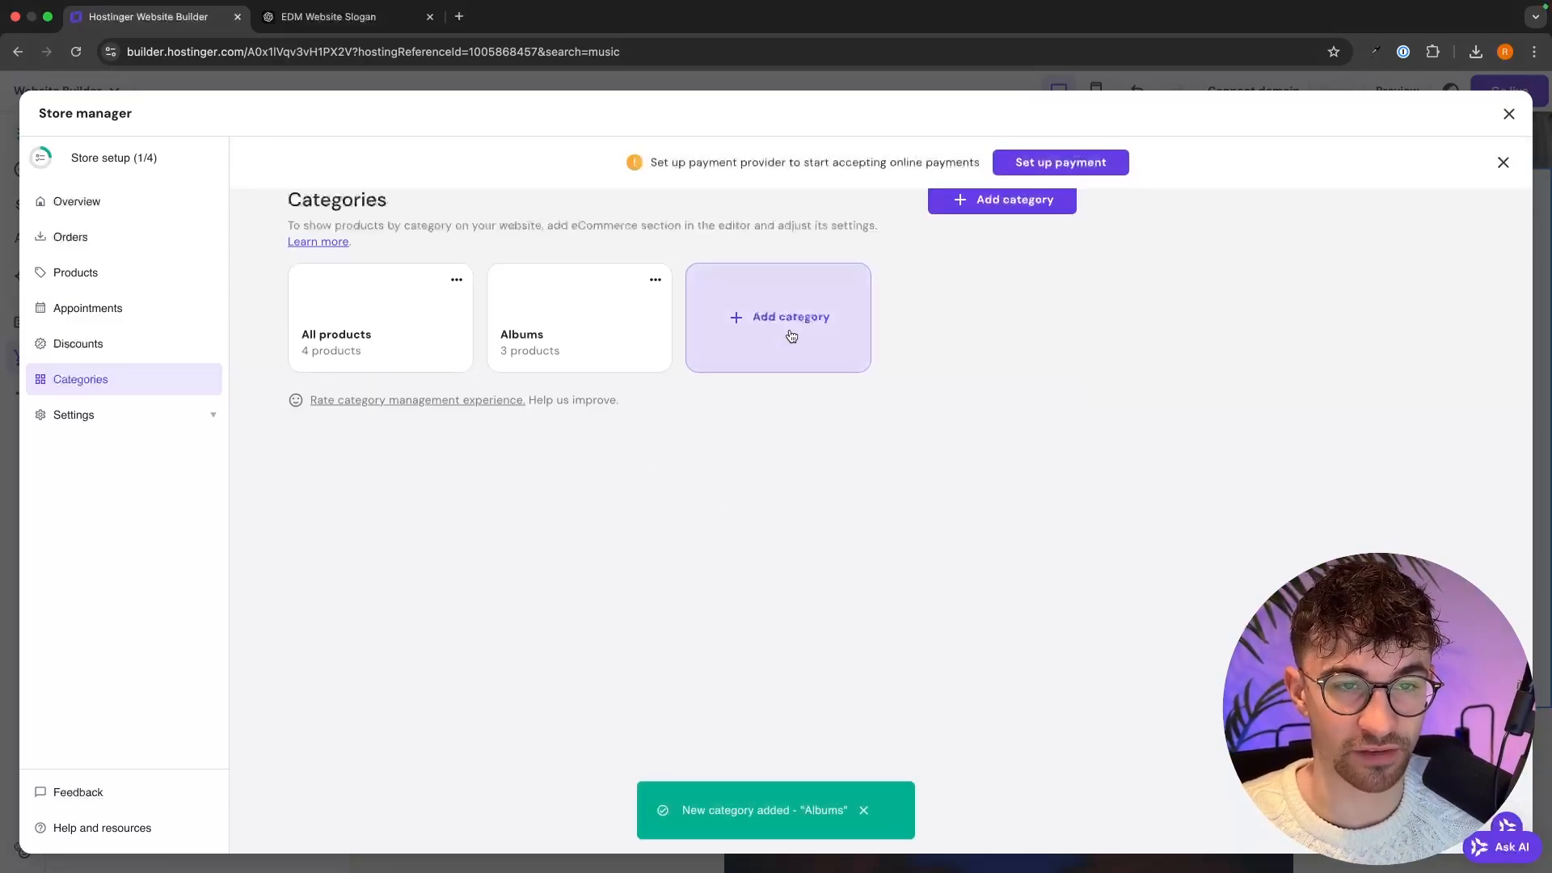
Create a second category named "Merch", assign the T-shirt product to it and save it.
left_click(789, 333)
left_click(663, 349)
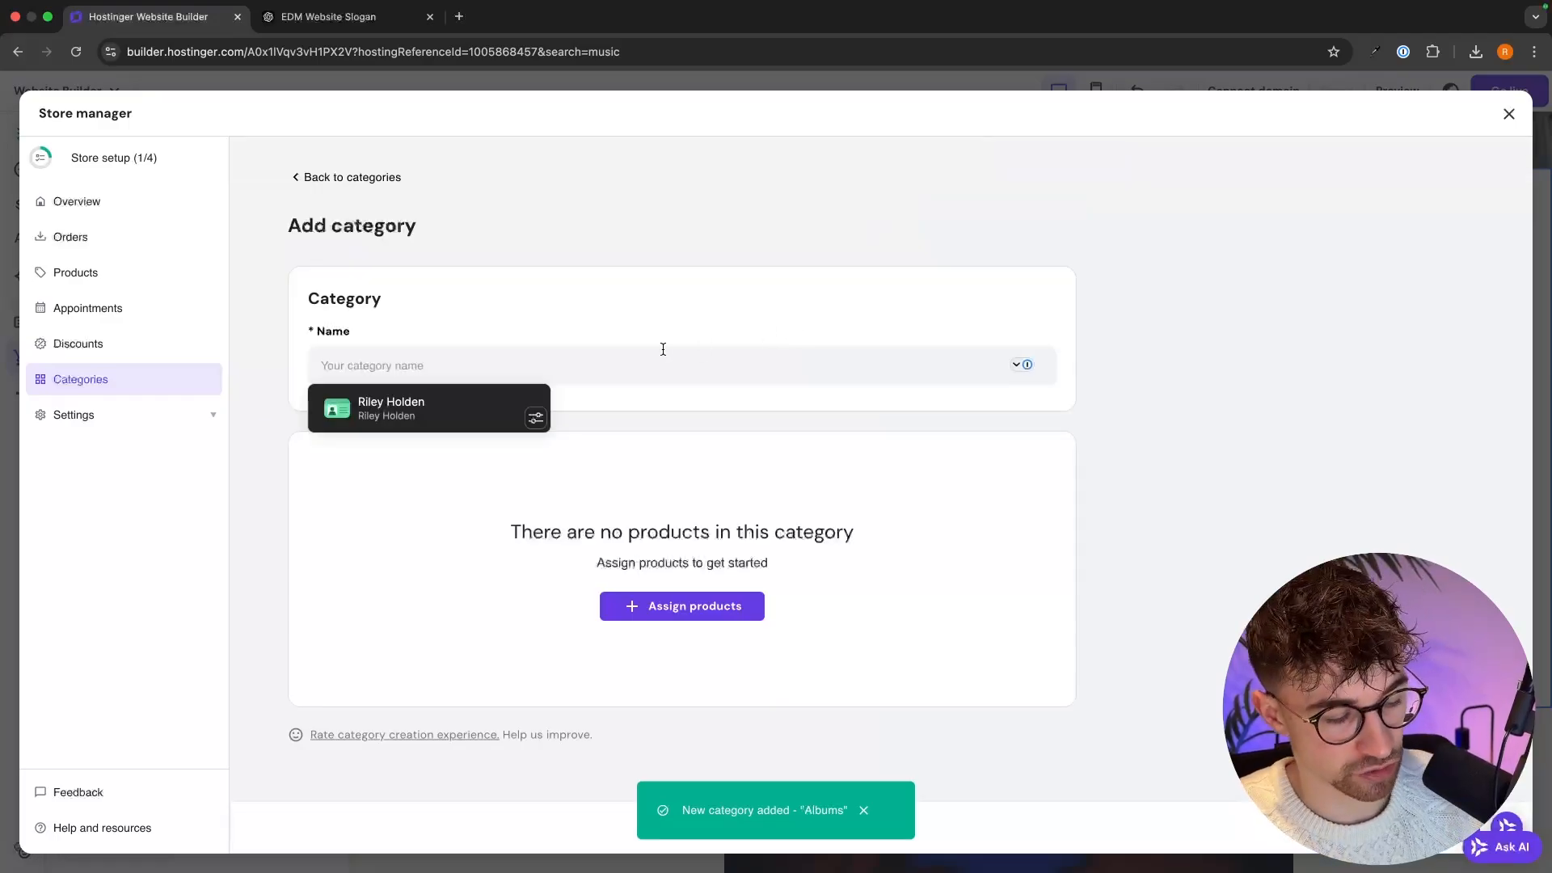
type("Merch")
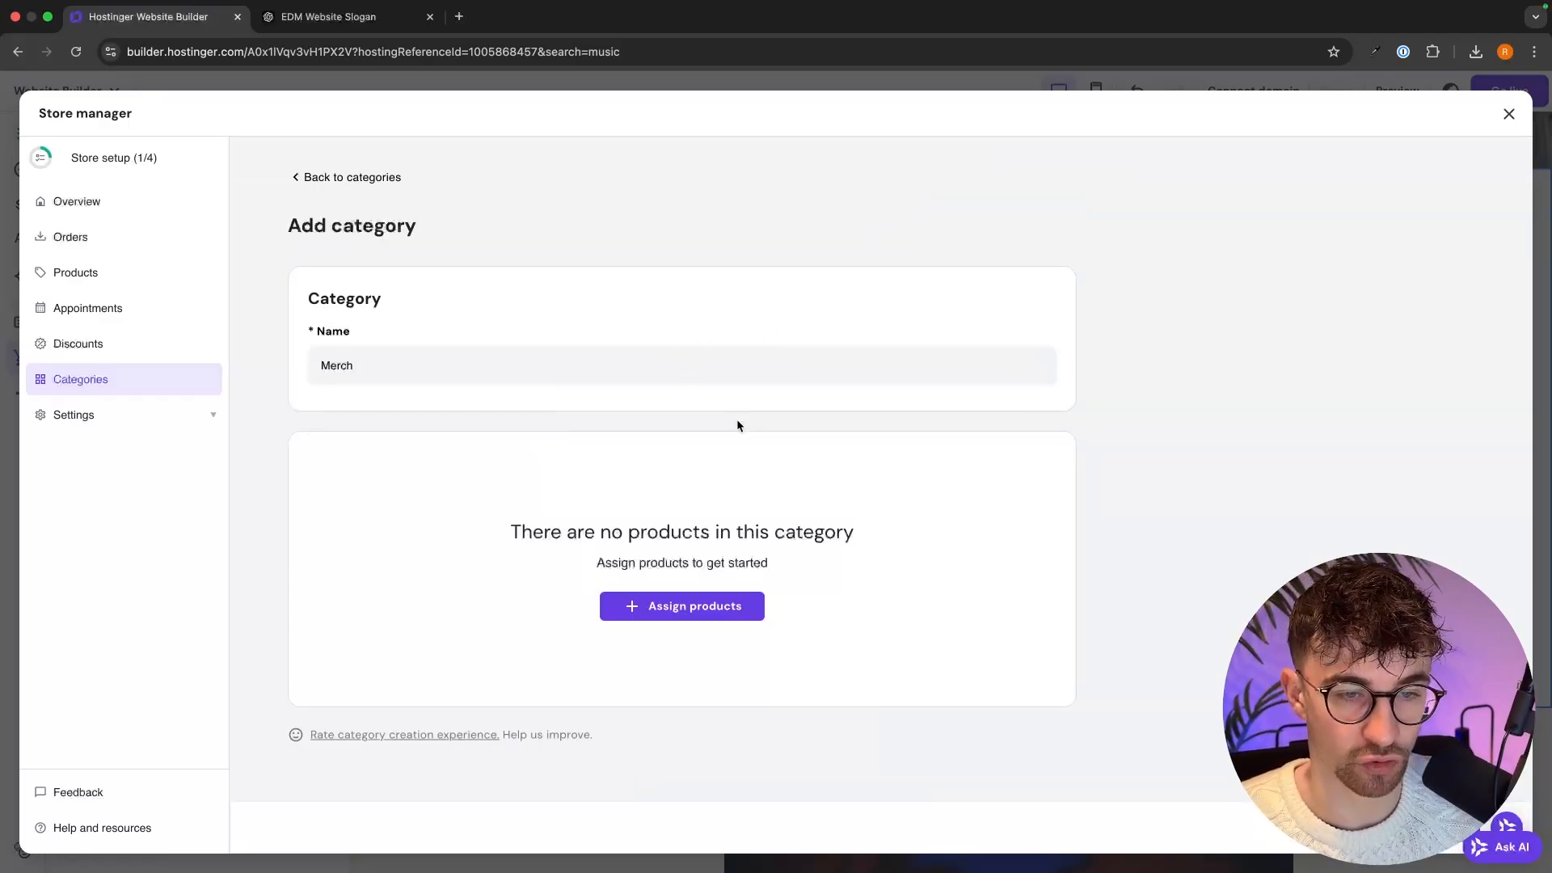
left_click(662, 616)
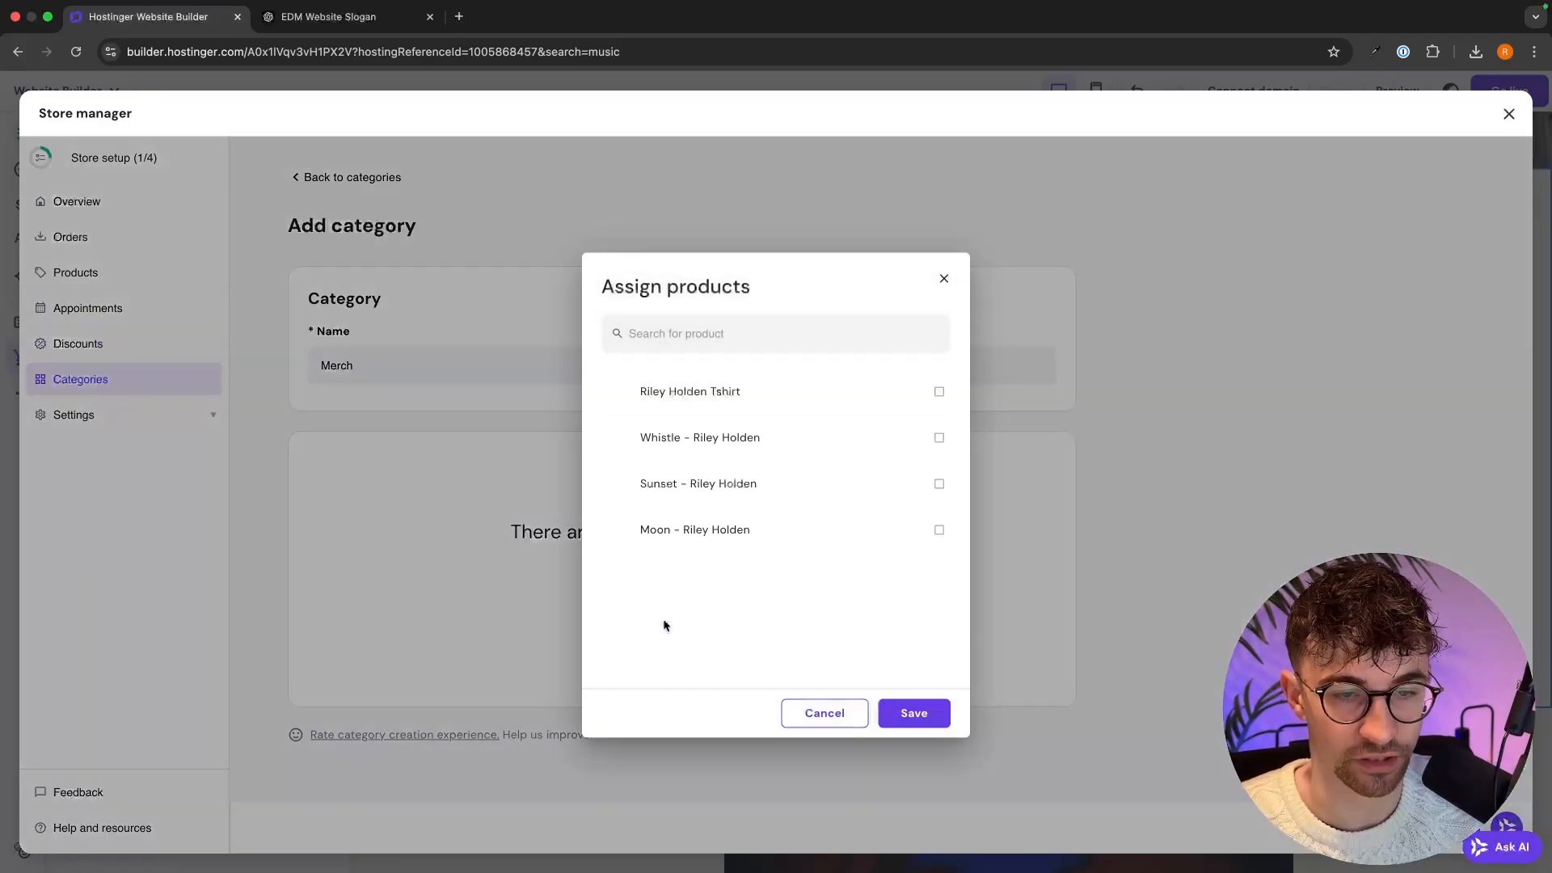
left_click(738, 408)
left_click(910, 713)
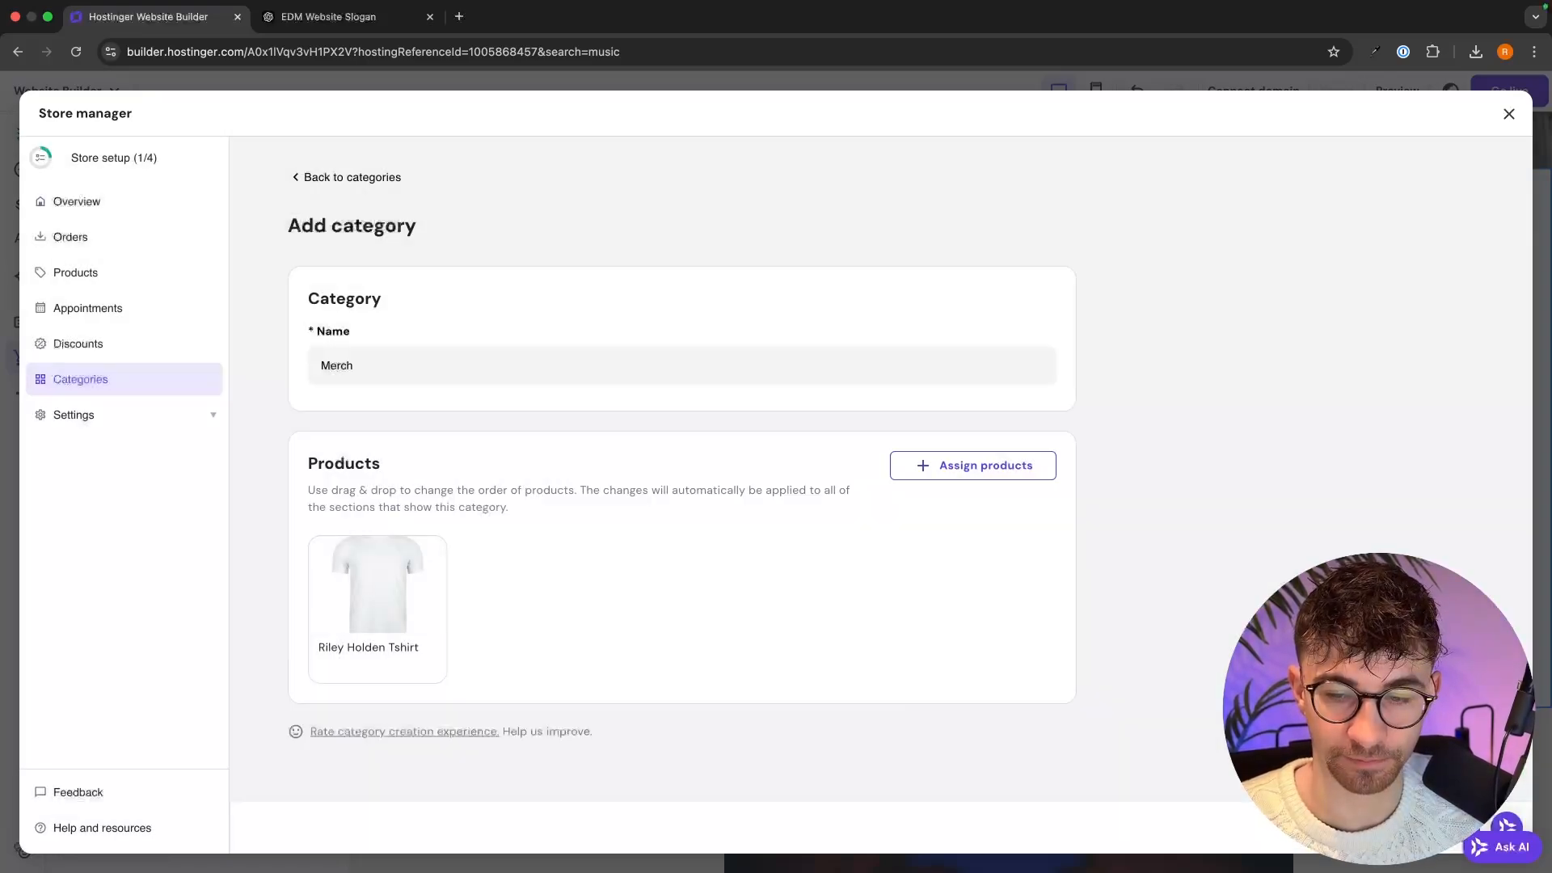
left_click(1432, 827)
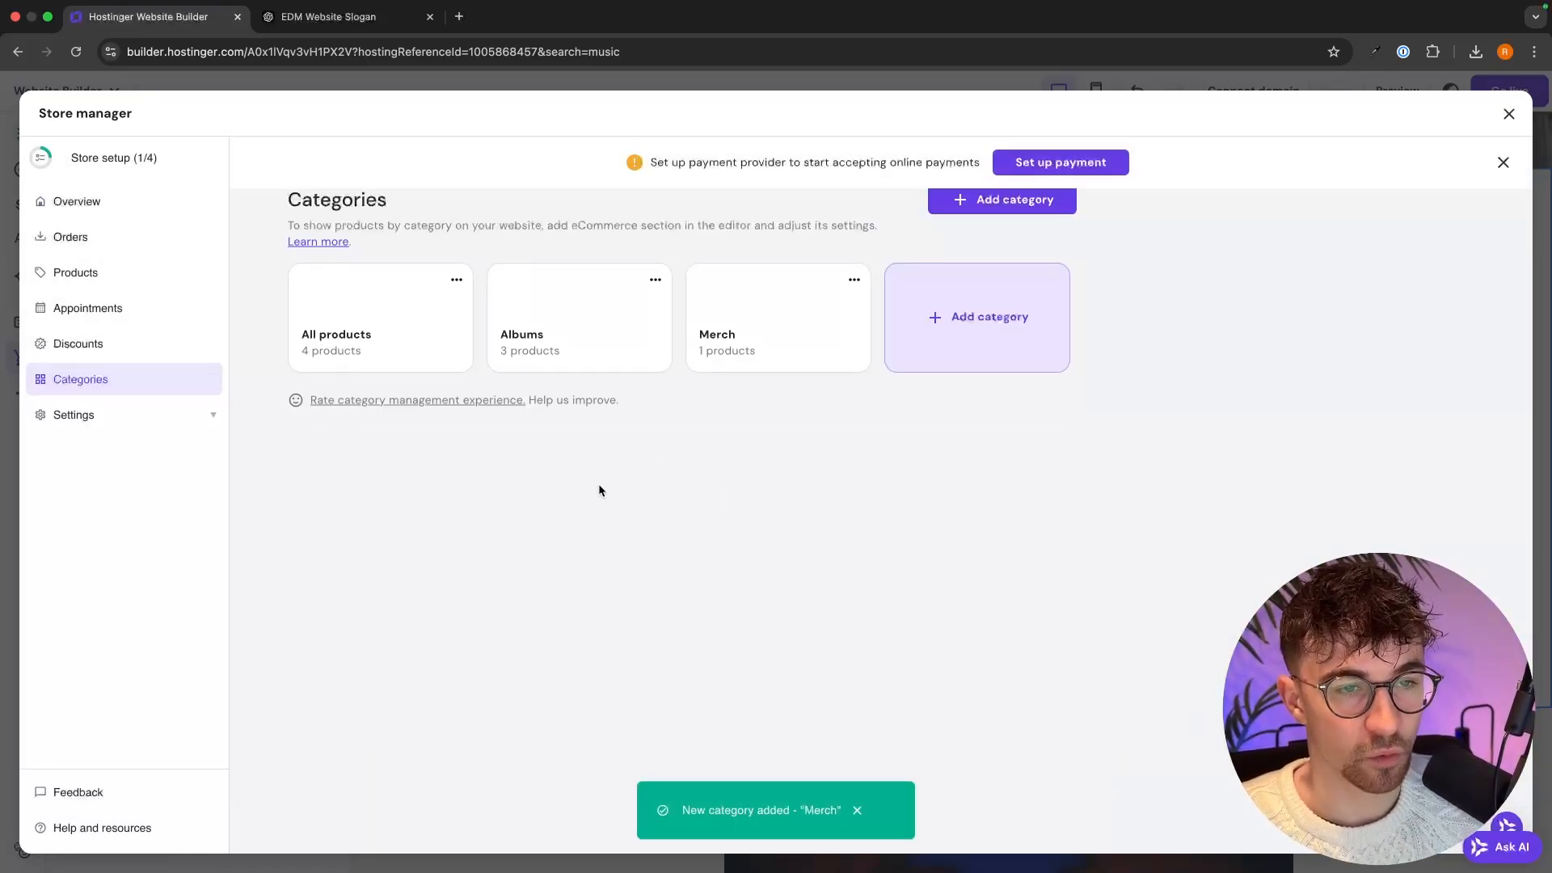
left_click(92, 273)
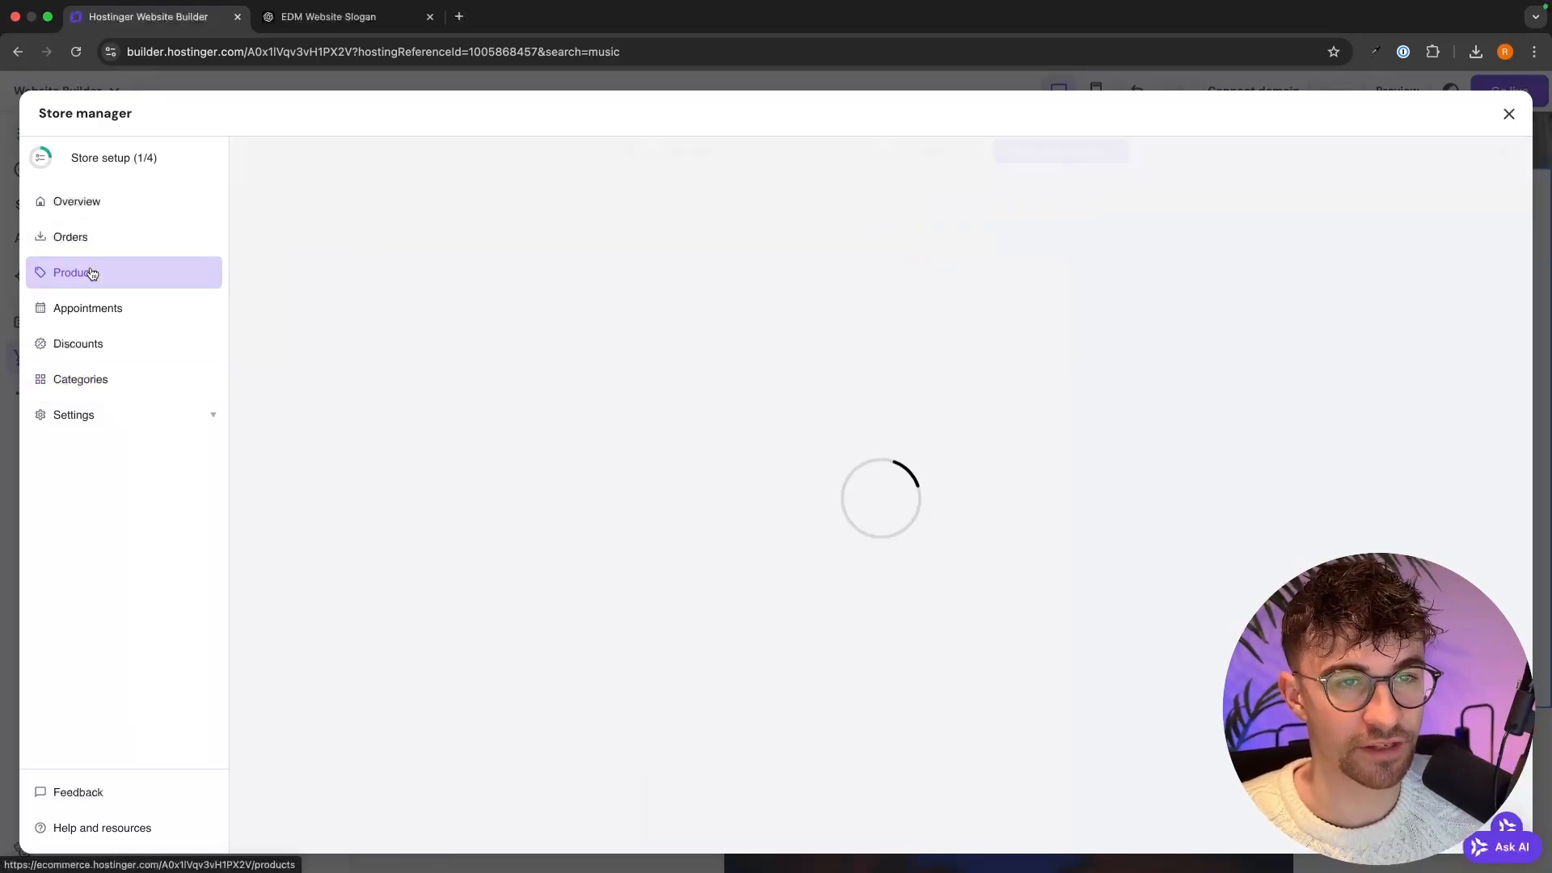
left_click(73, 379)
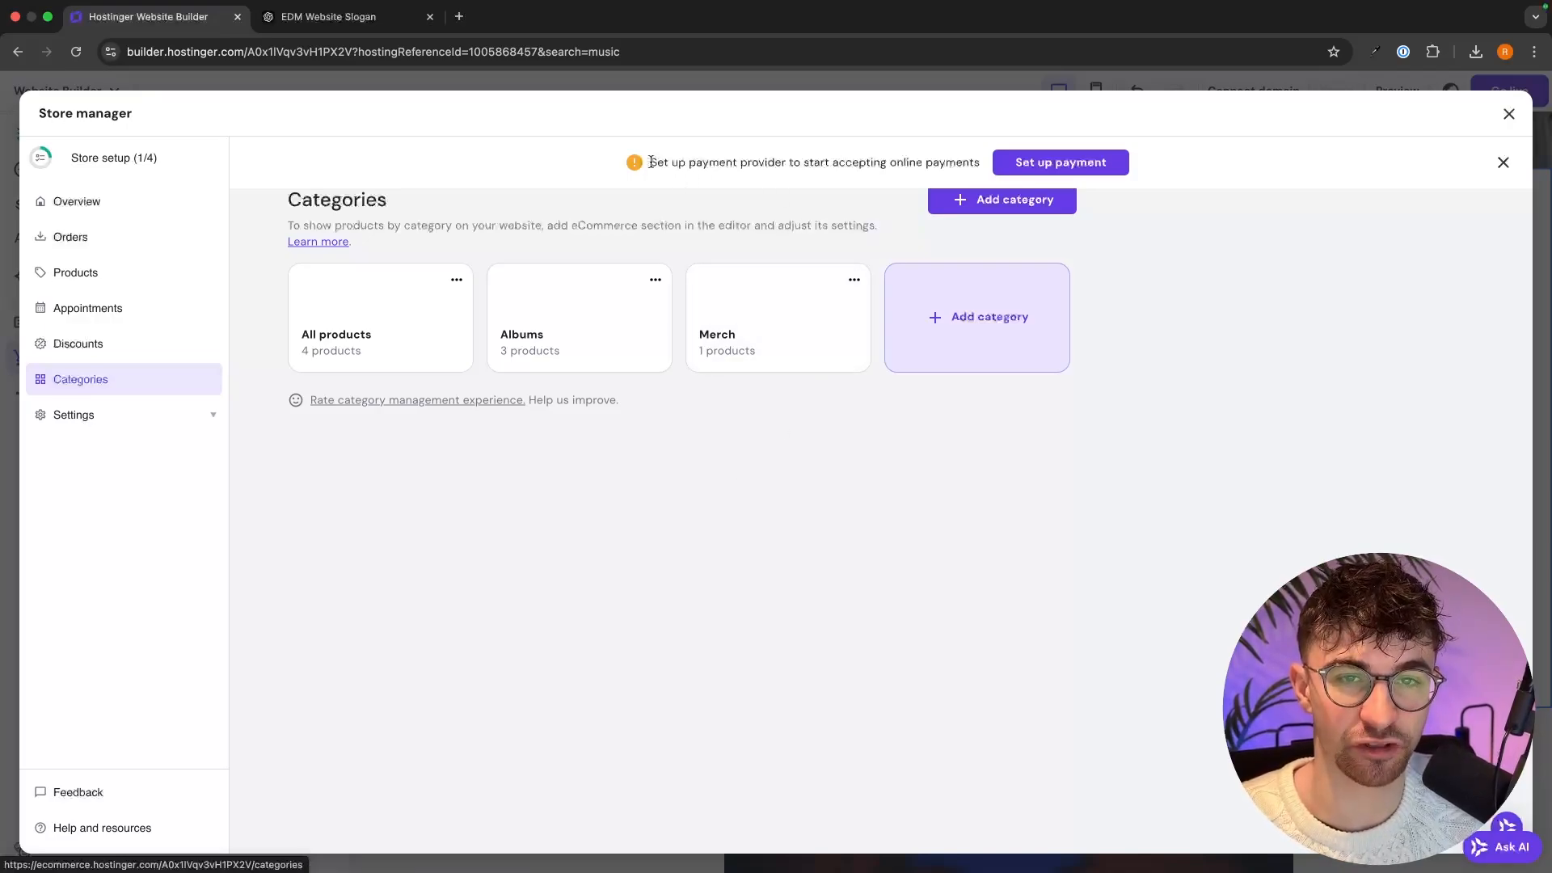
left_click_drag(652, 161, 981, 163)
left_click(781, 156)
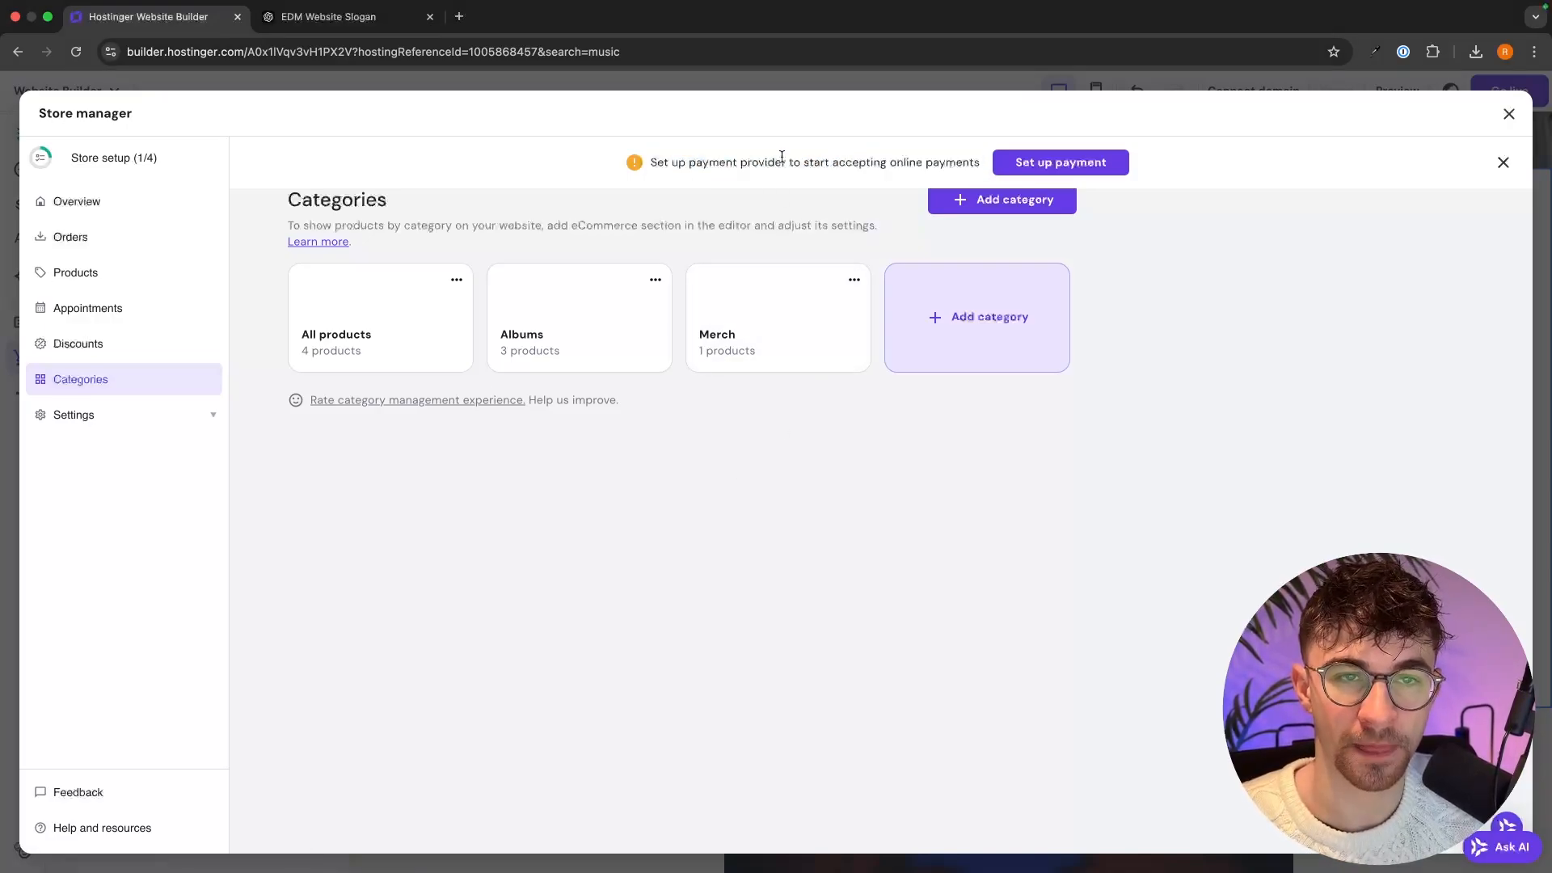
left_click_drag(654, 160, 995, 167)
left_click(966, 163)
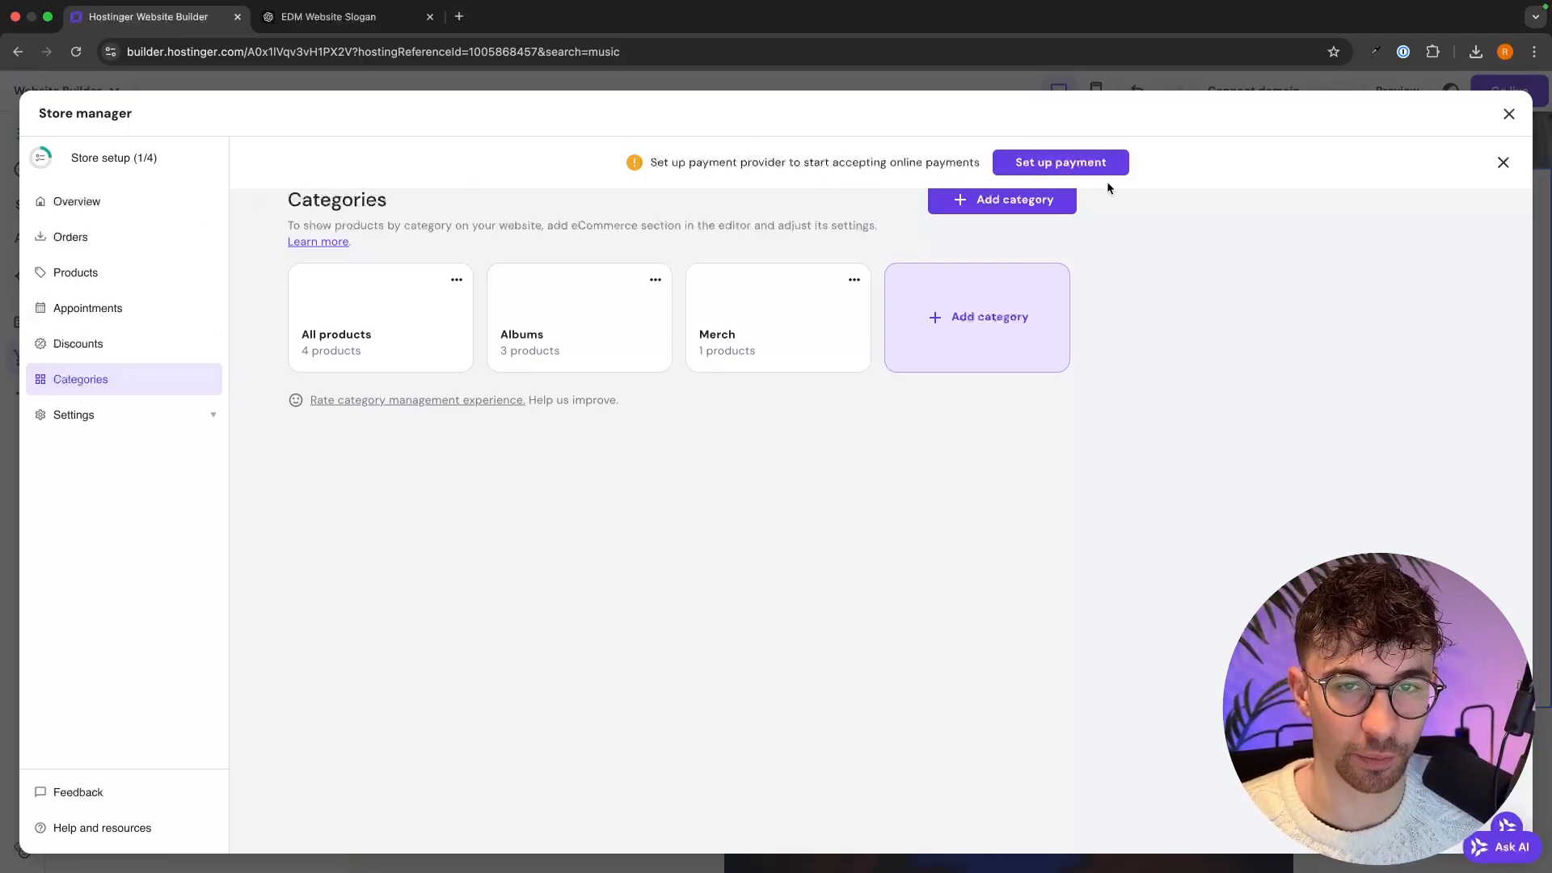
Review the payment providers offered in the store's payment setup, and return to the homepage's product section in the editor.
left_click(1086, 168)
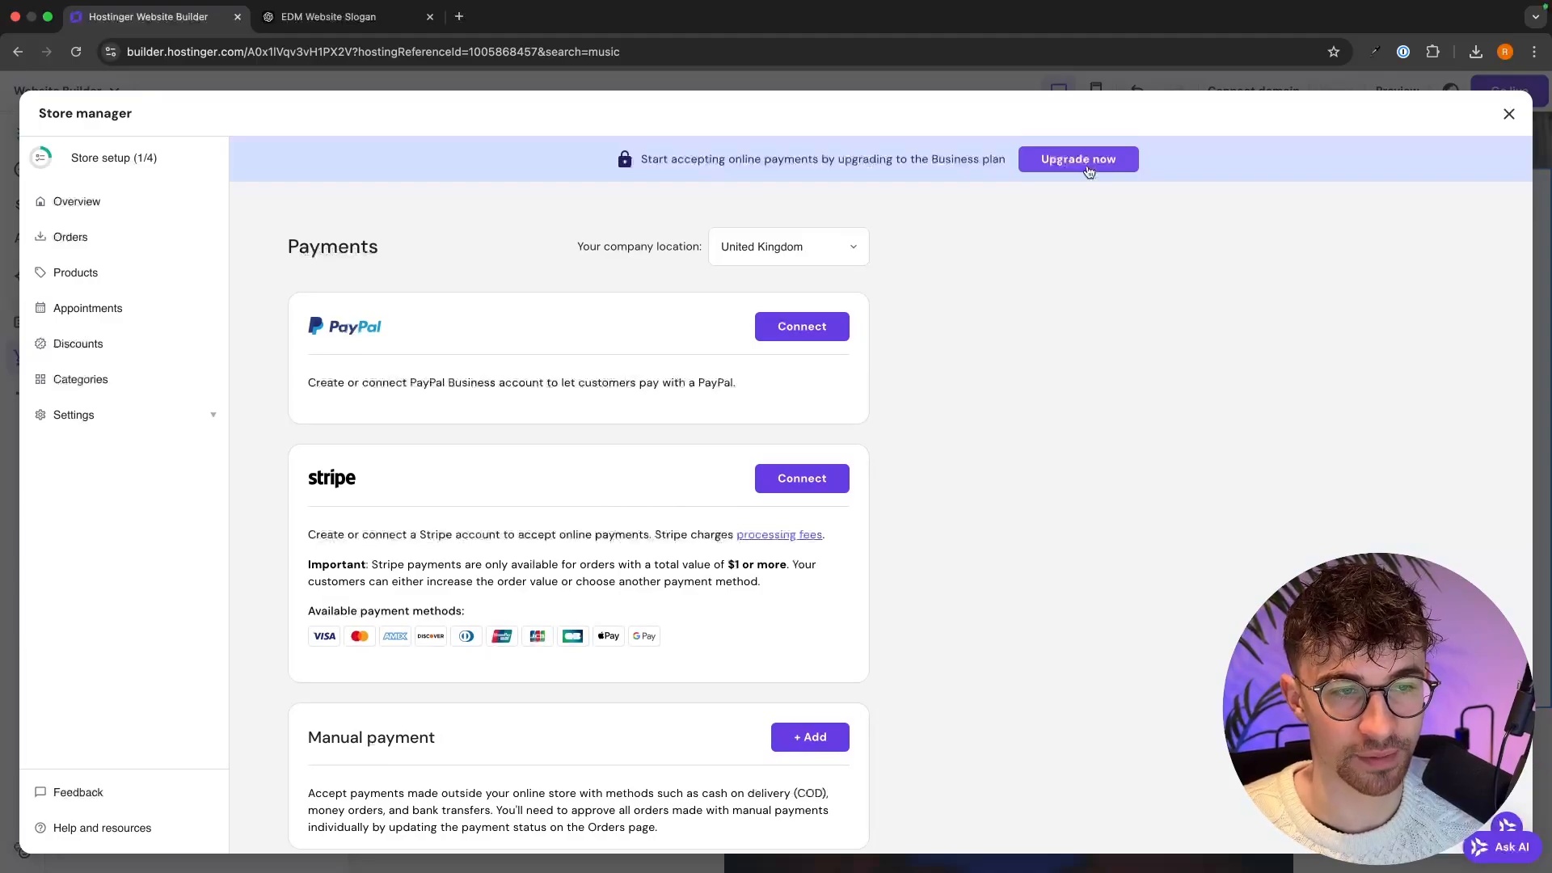
scroll(569, 400, "down", 1)
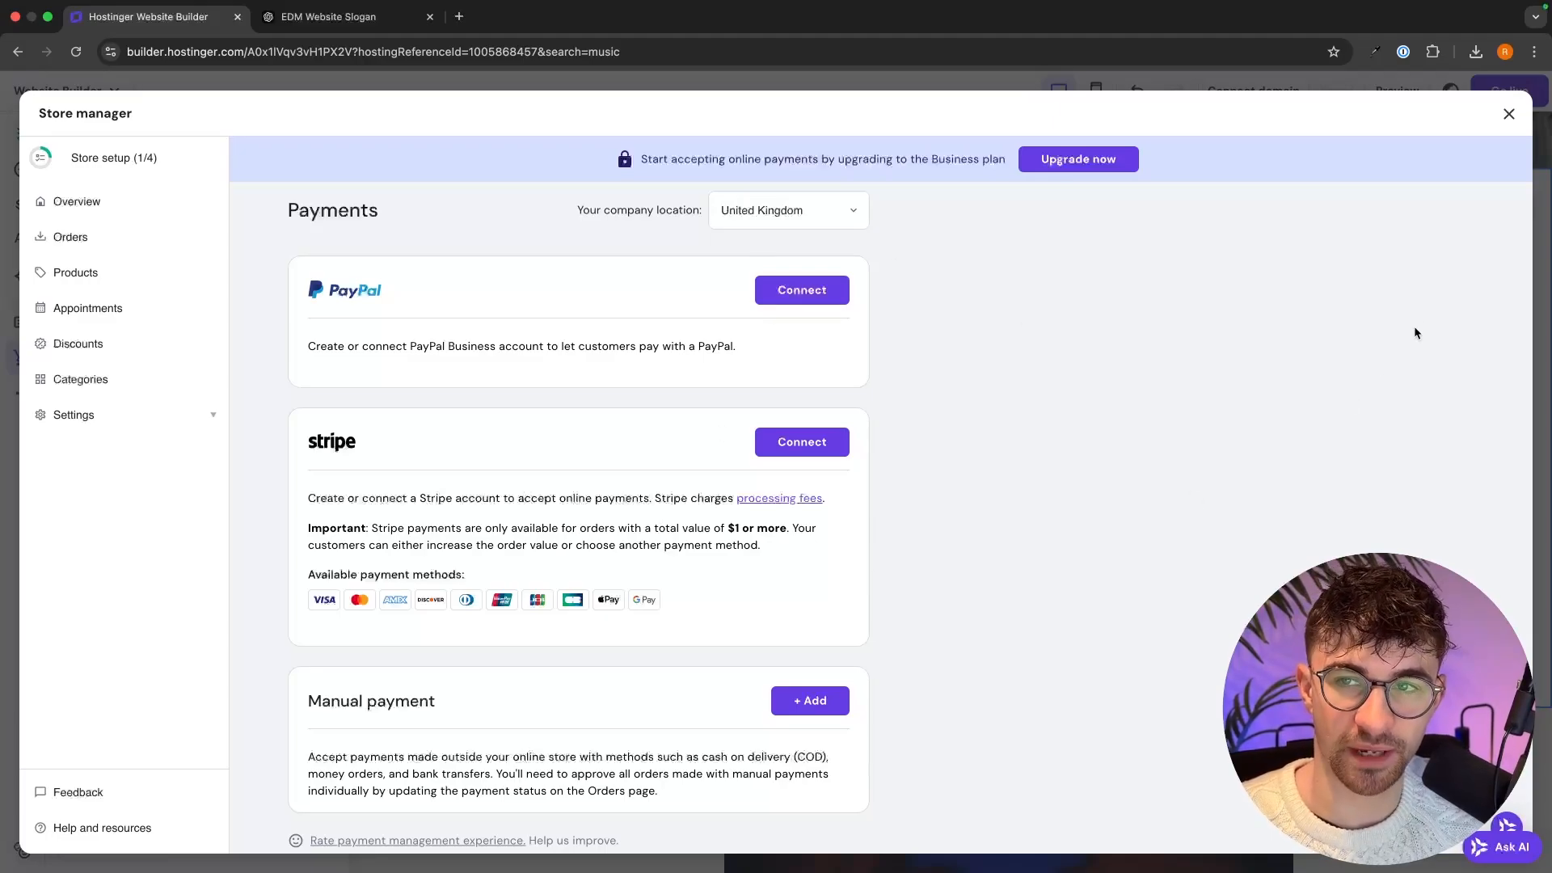
left_click(1509, 114)
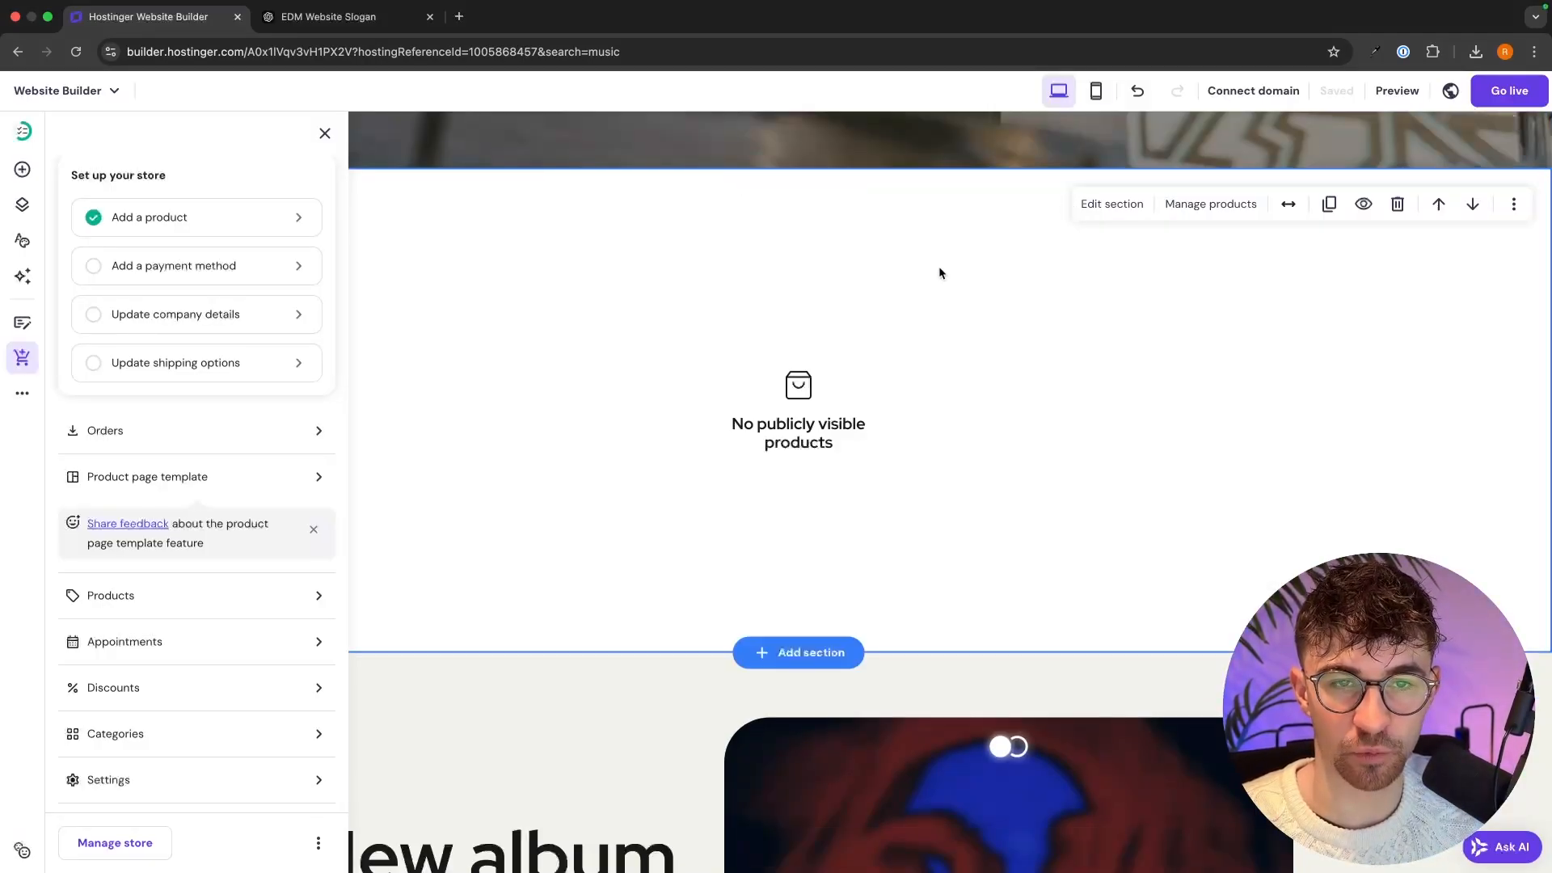
scroll(943, 290, "up", 4)
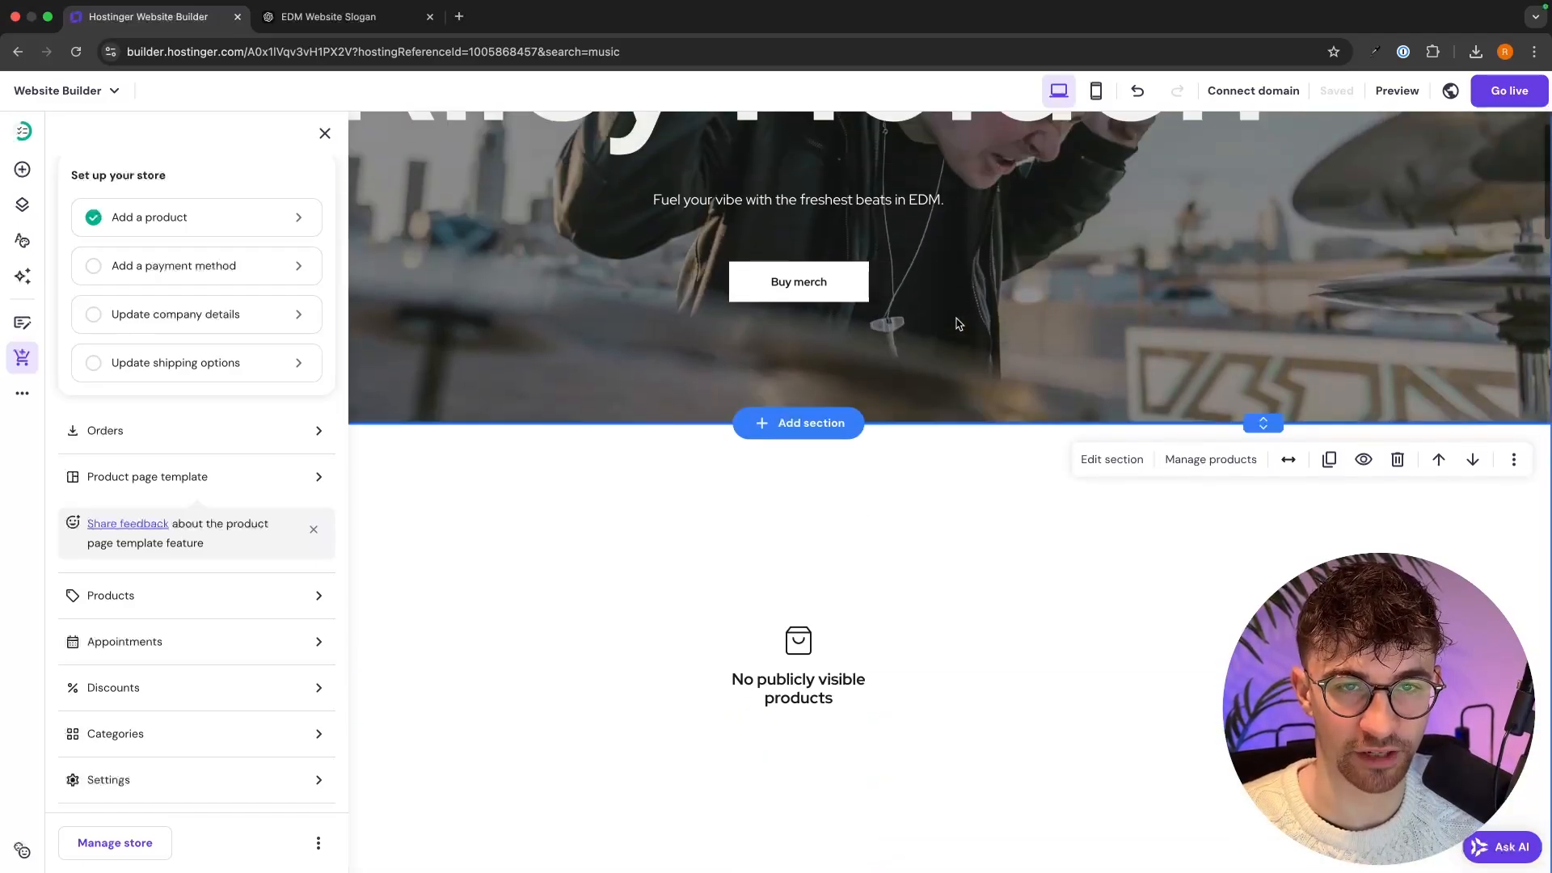
Filter the homepage's product section to show only the Albums category.
left_click(910, 565)
scroll(826, 677, "down", 2)
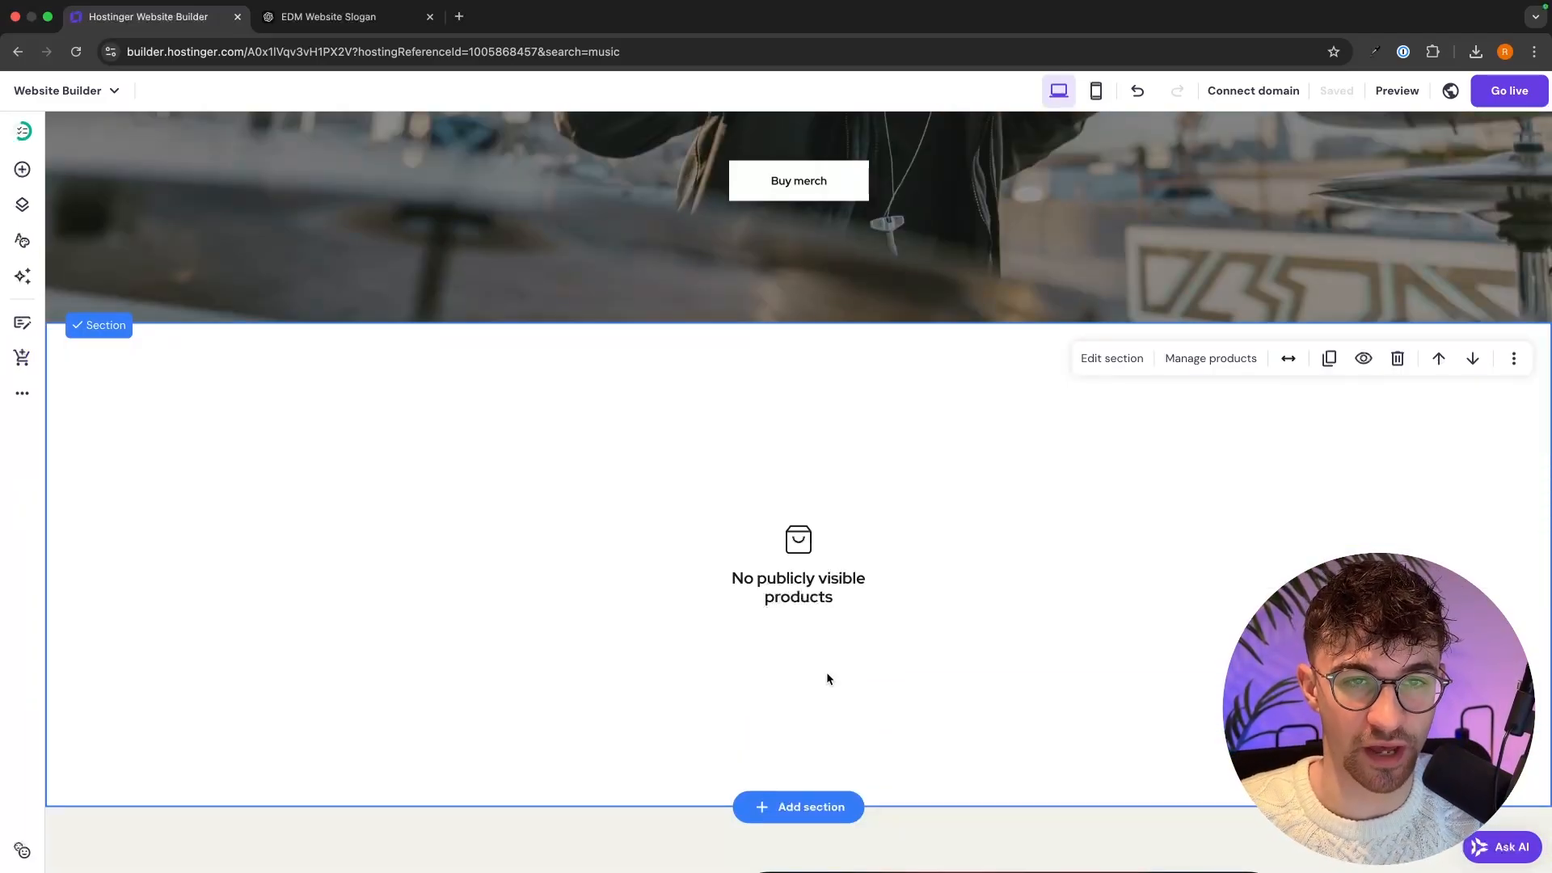
scroll(827, 676, "up", 5)
scroll(827, 676, "down", 5)
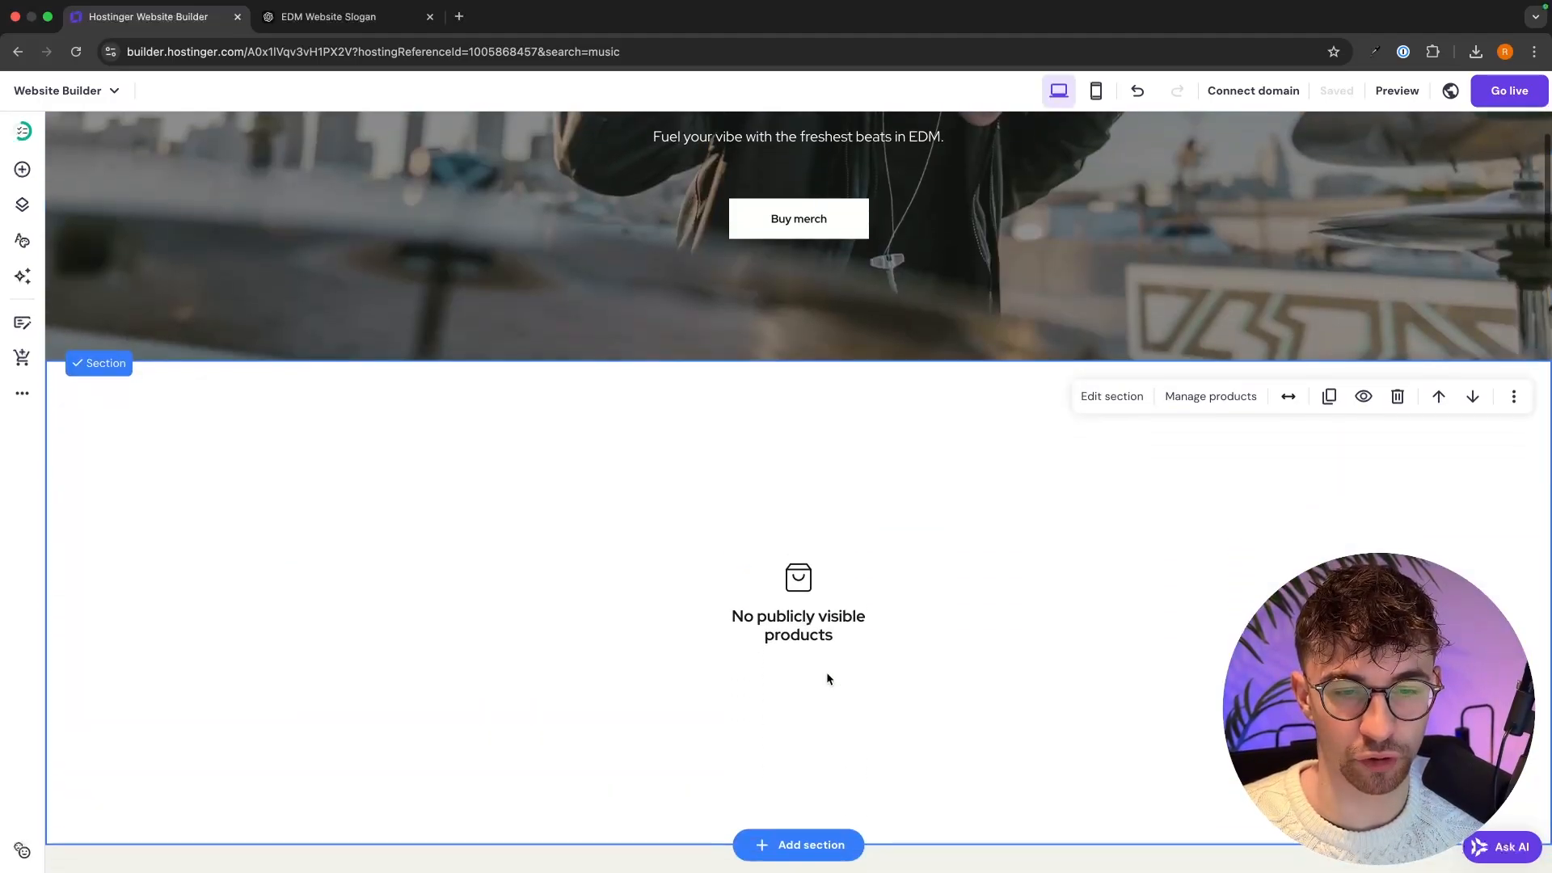
scroll(827, 679, "down", 2)
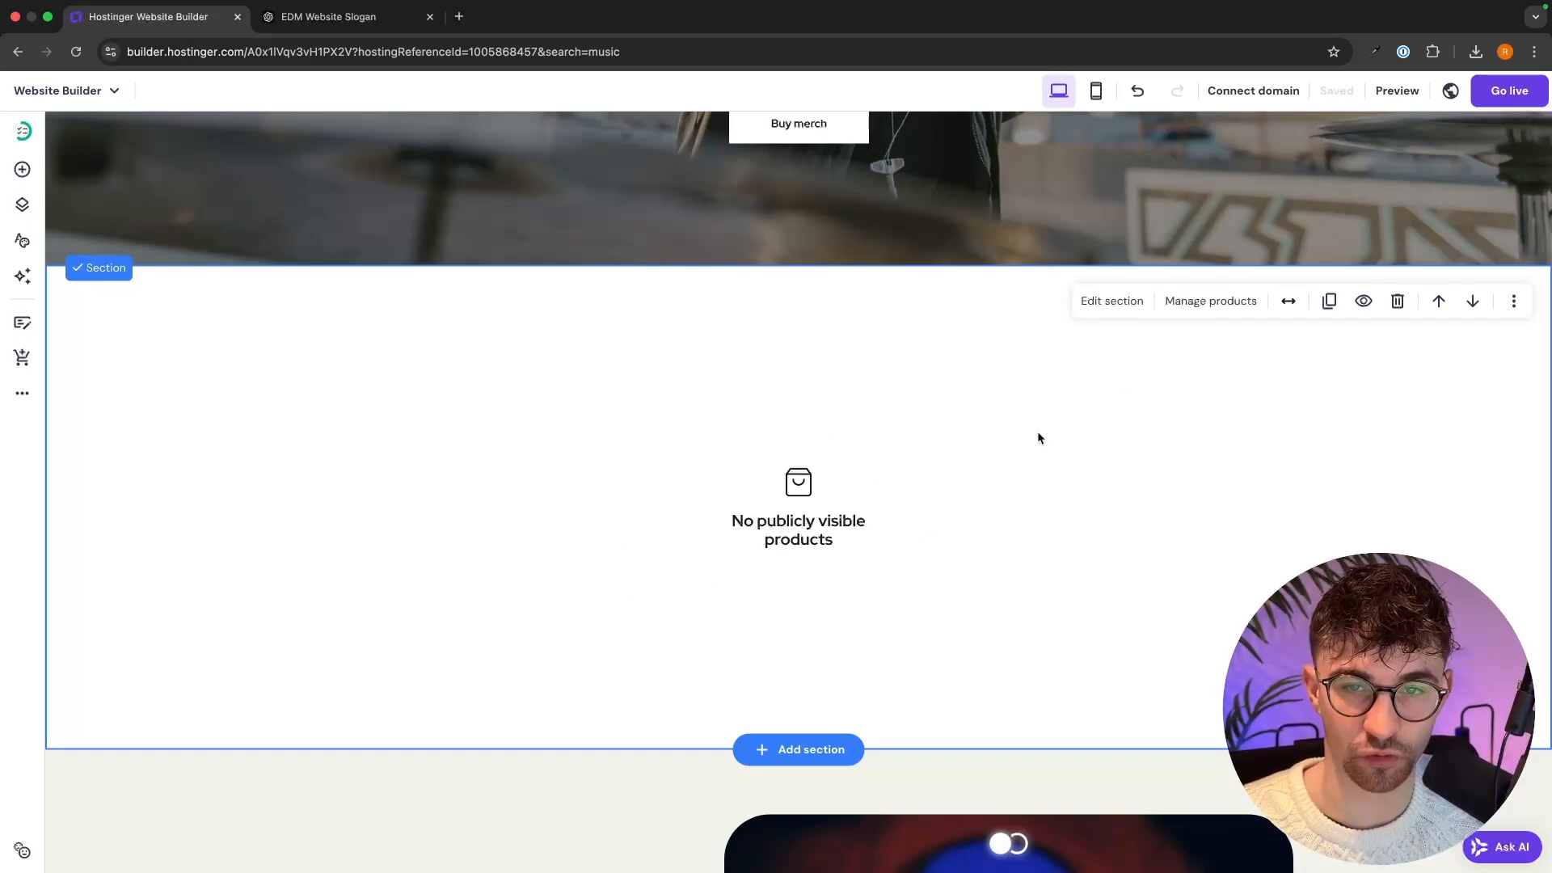
left_click(1109, 302)
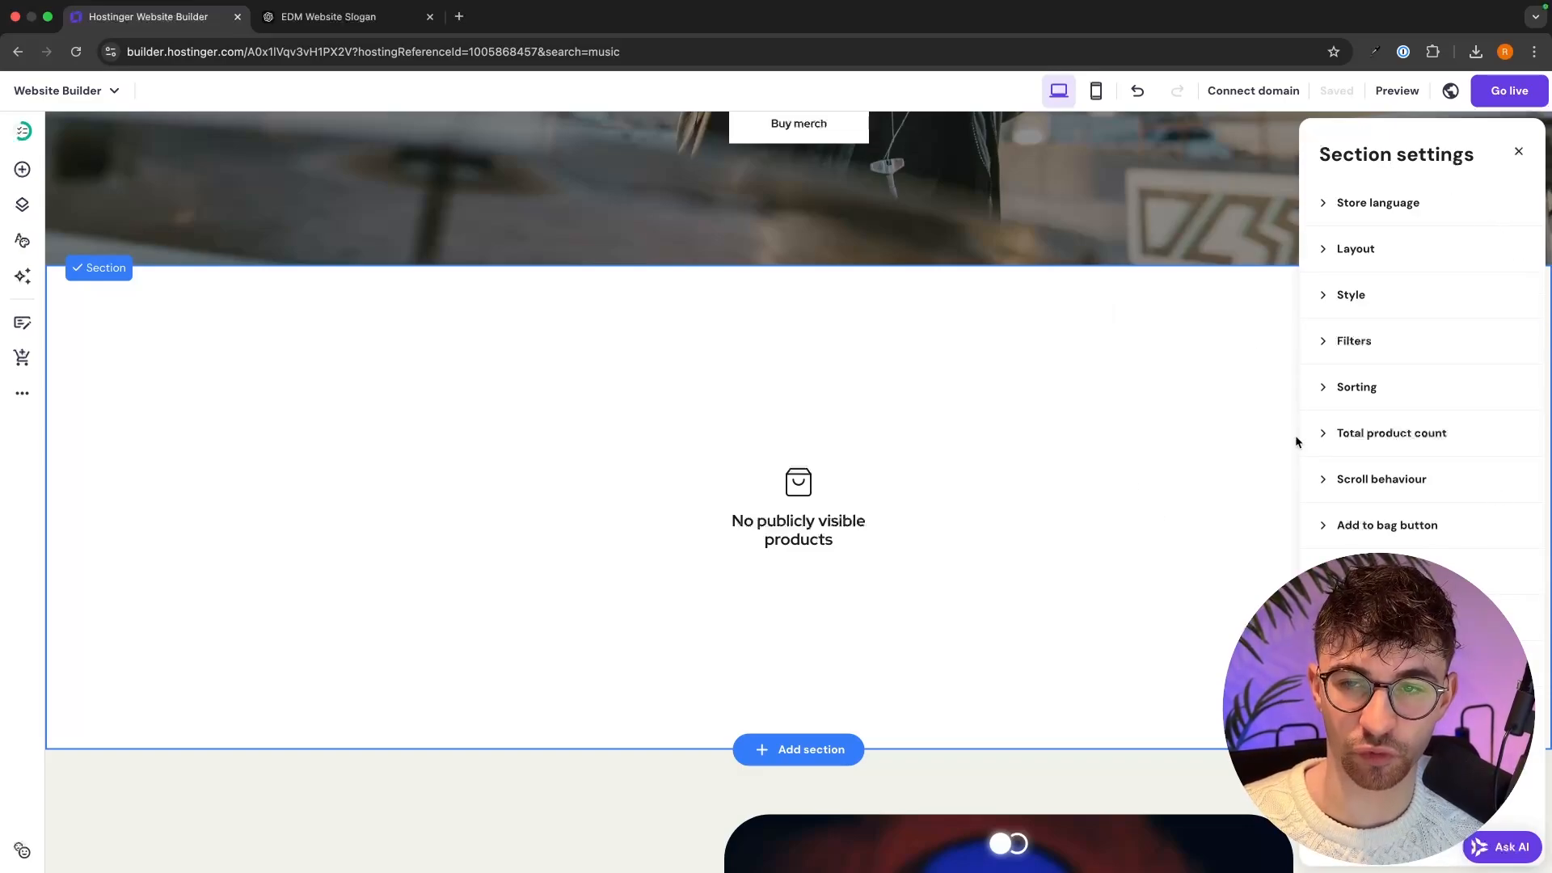
left_click(1373, 357)
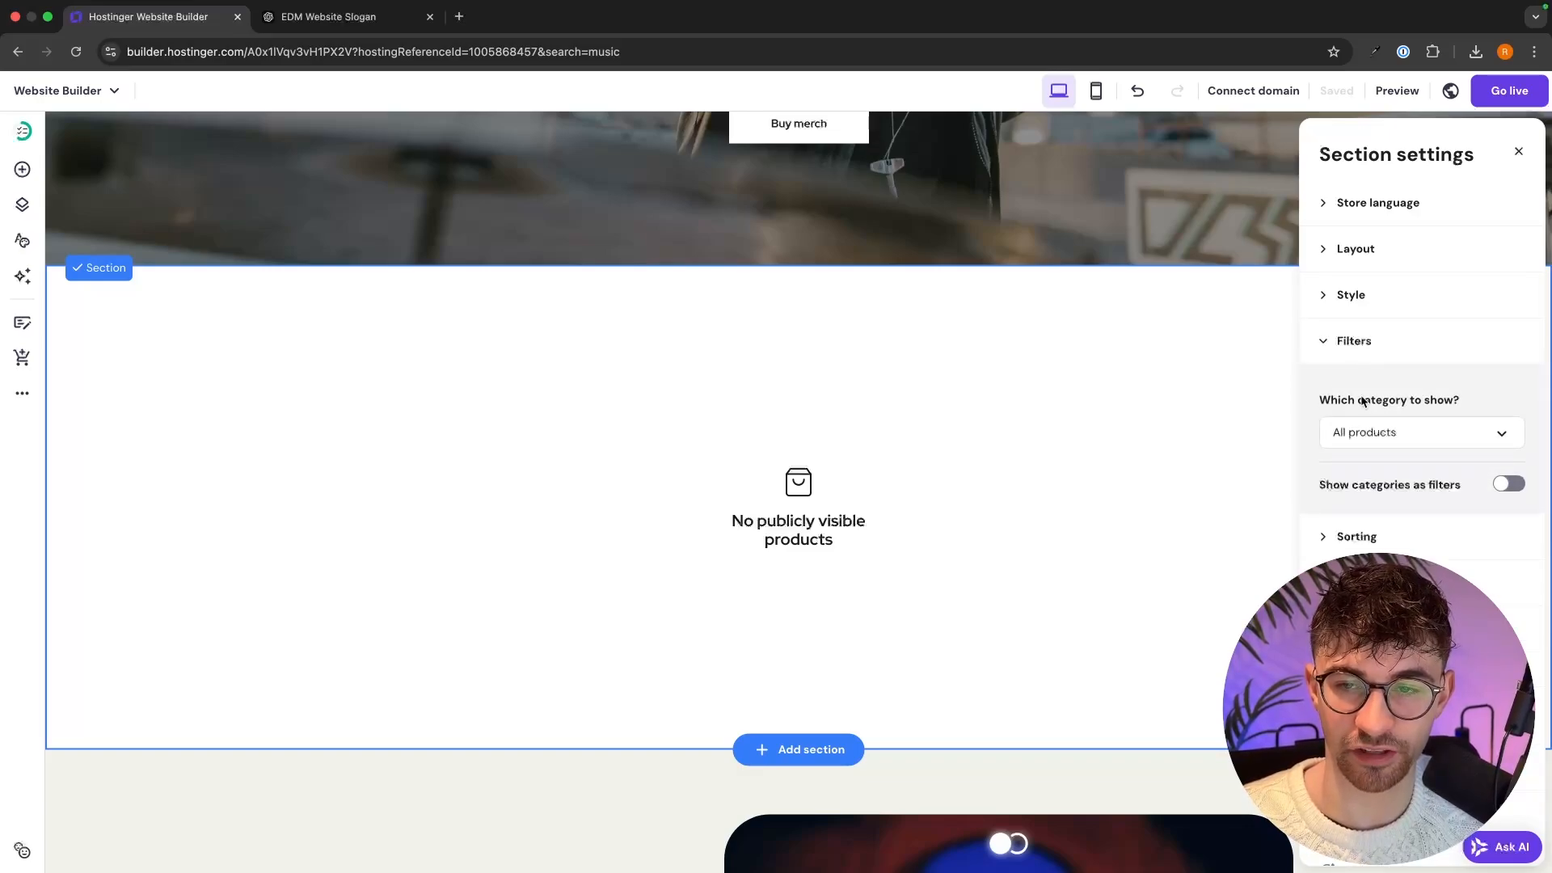
left_click(1405, 429)
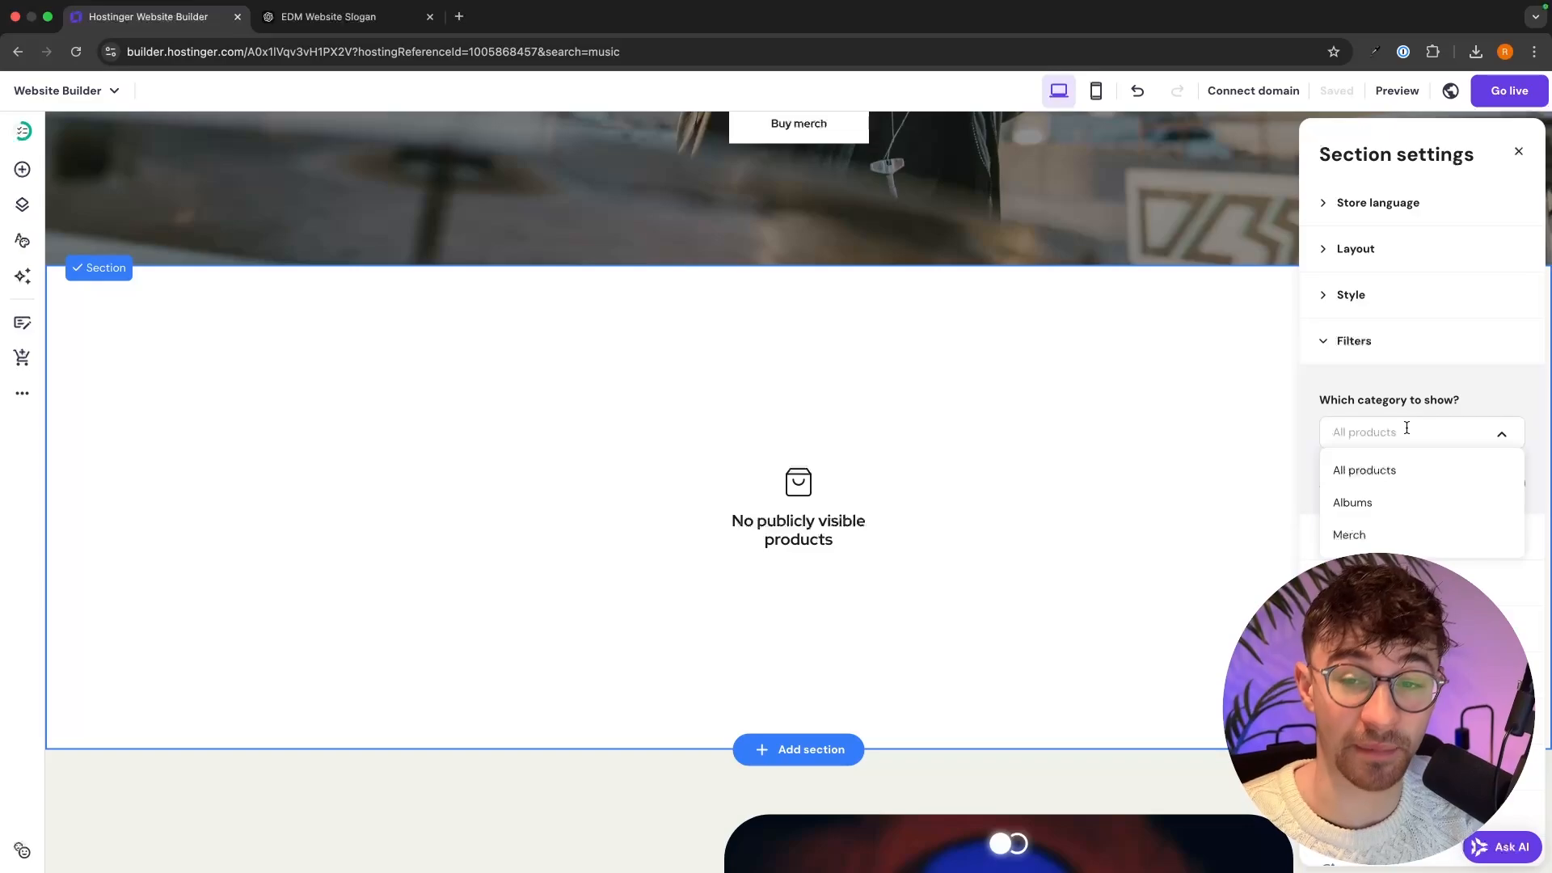
left_click(1382, 501)
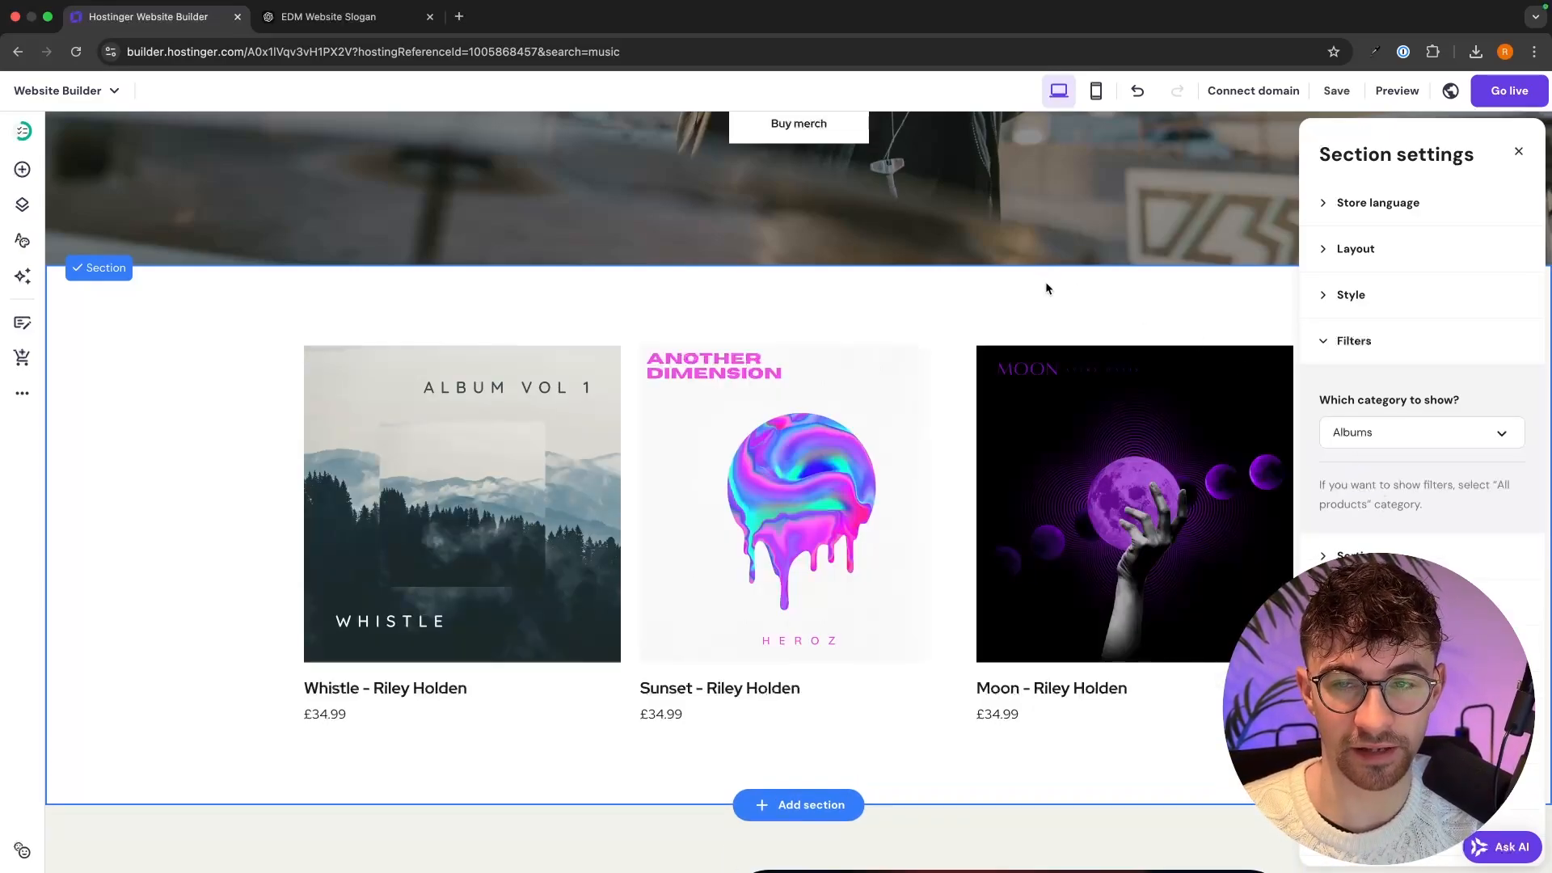
left_click(1029, 440)
Change the album announcement section's heading to "New single is out now".
scroll(1398, 528, "down", 1)
scroll(1399, 526, "down", 8)
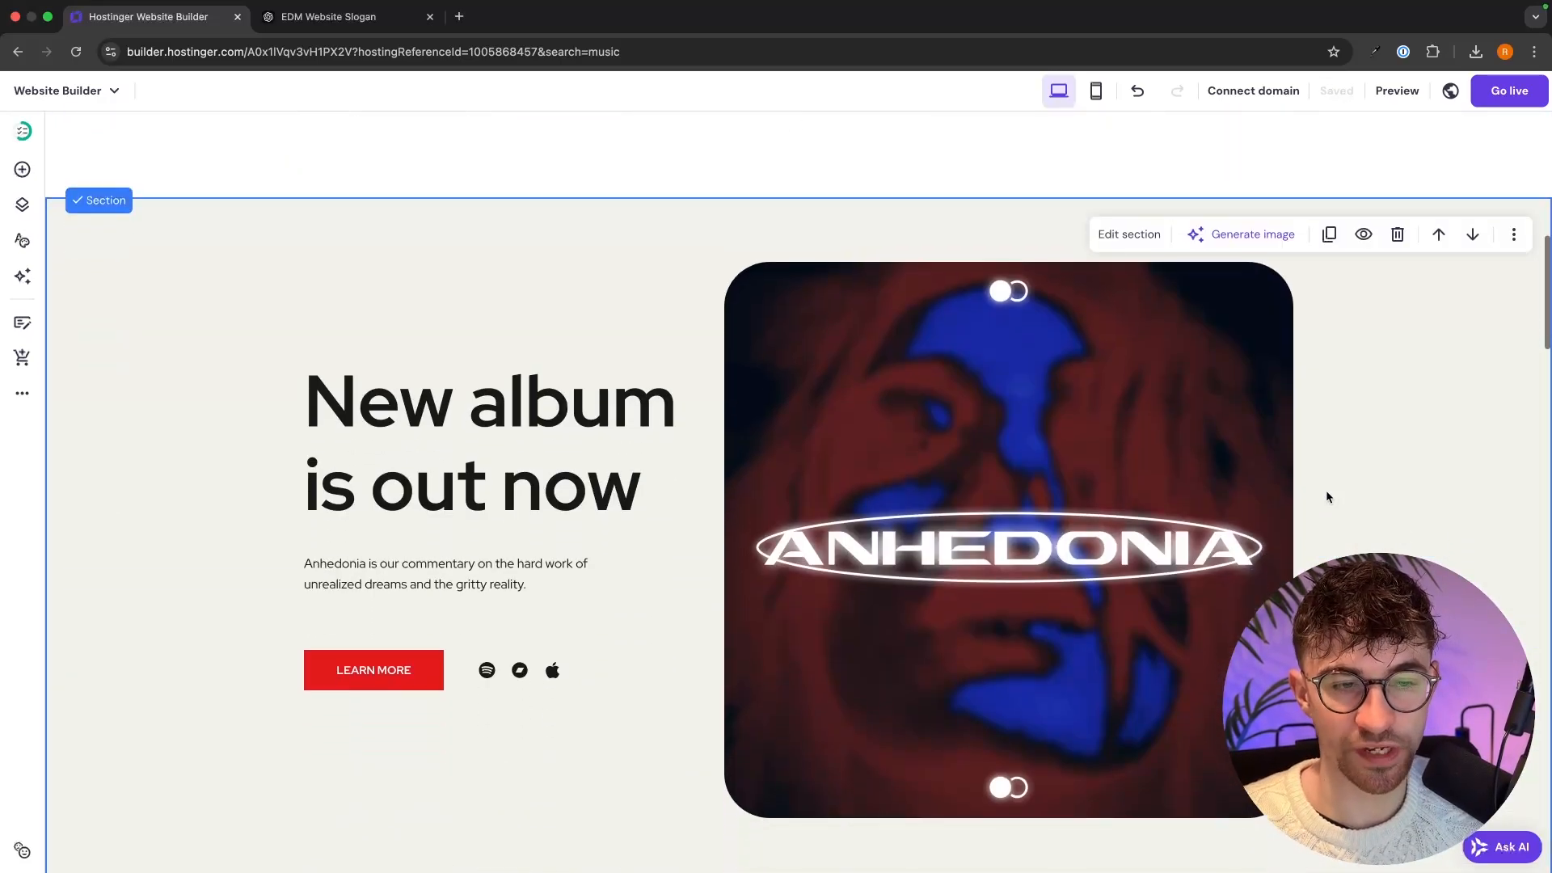
scroll(1326, 497, "down", 1)
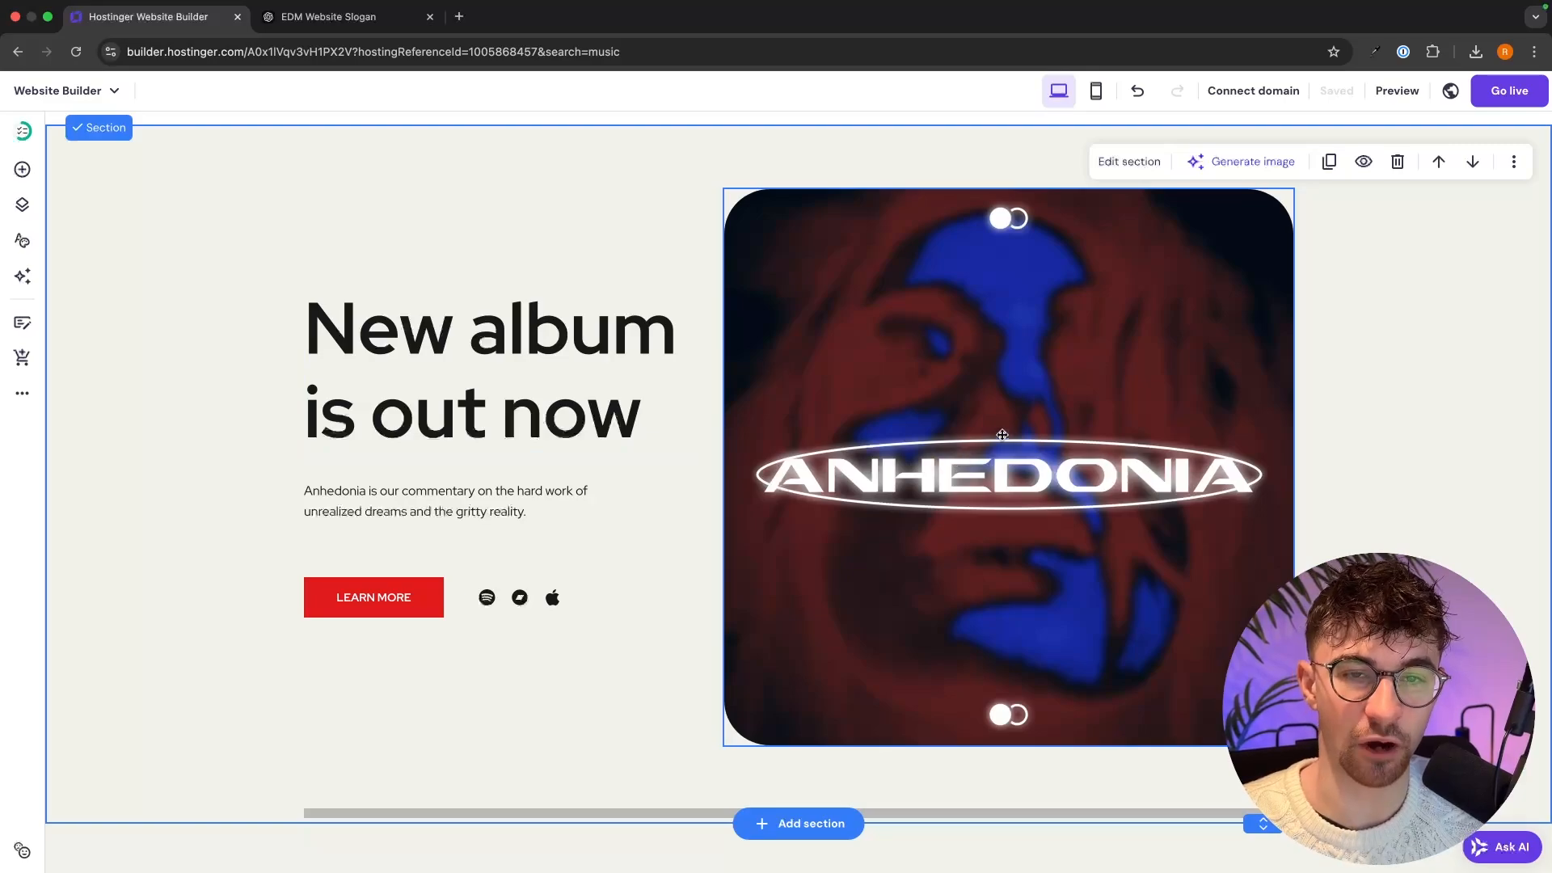
scroll(1003, 434, "down", 1)
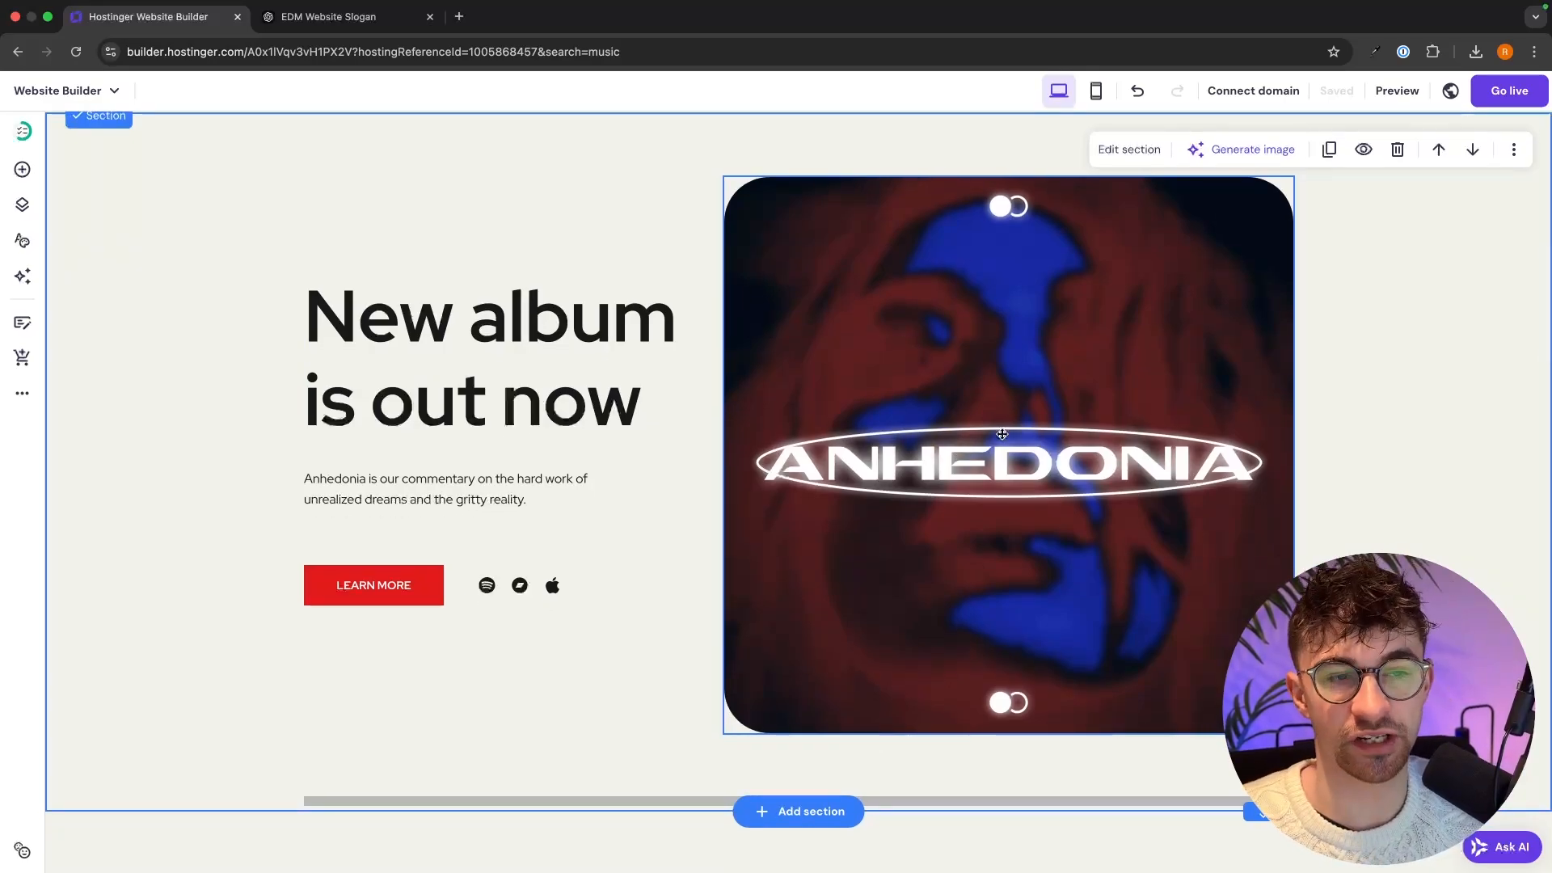
left_click(411, 317)
left_click(566, 322)
double_click(562, 324)
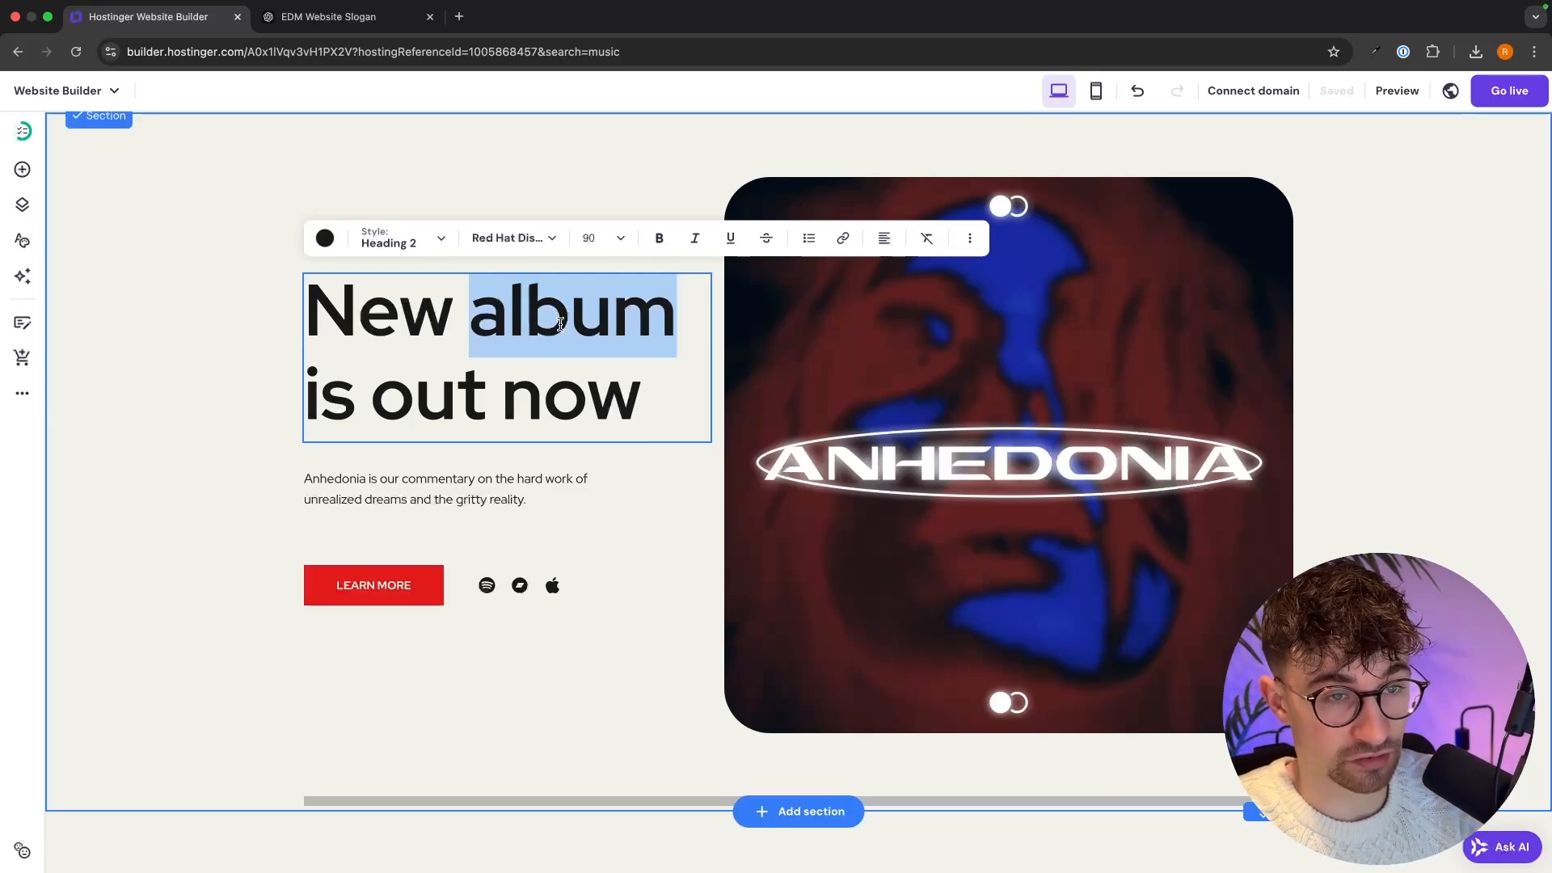
type("single")
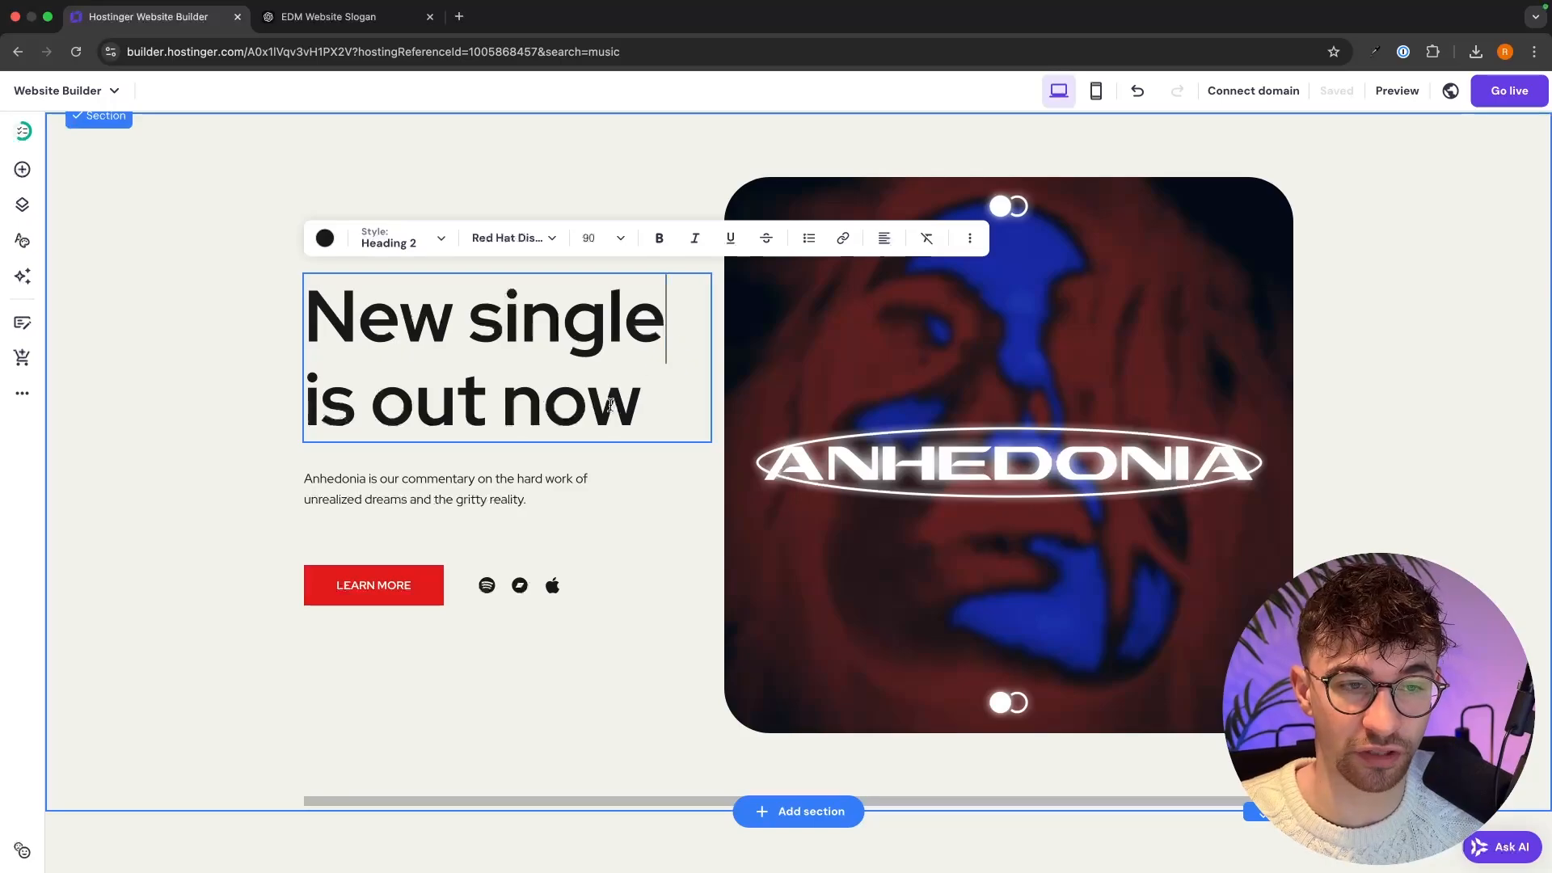
left_click(397, 469)
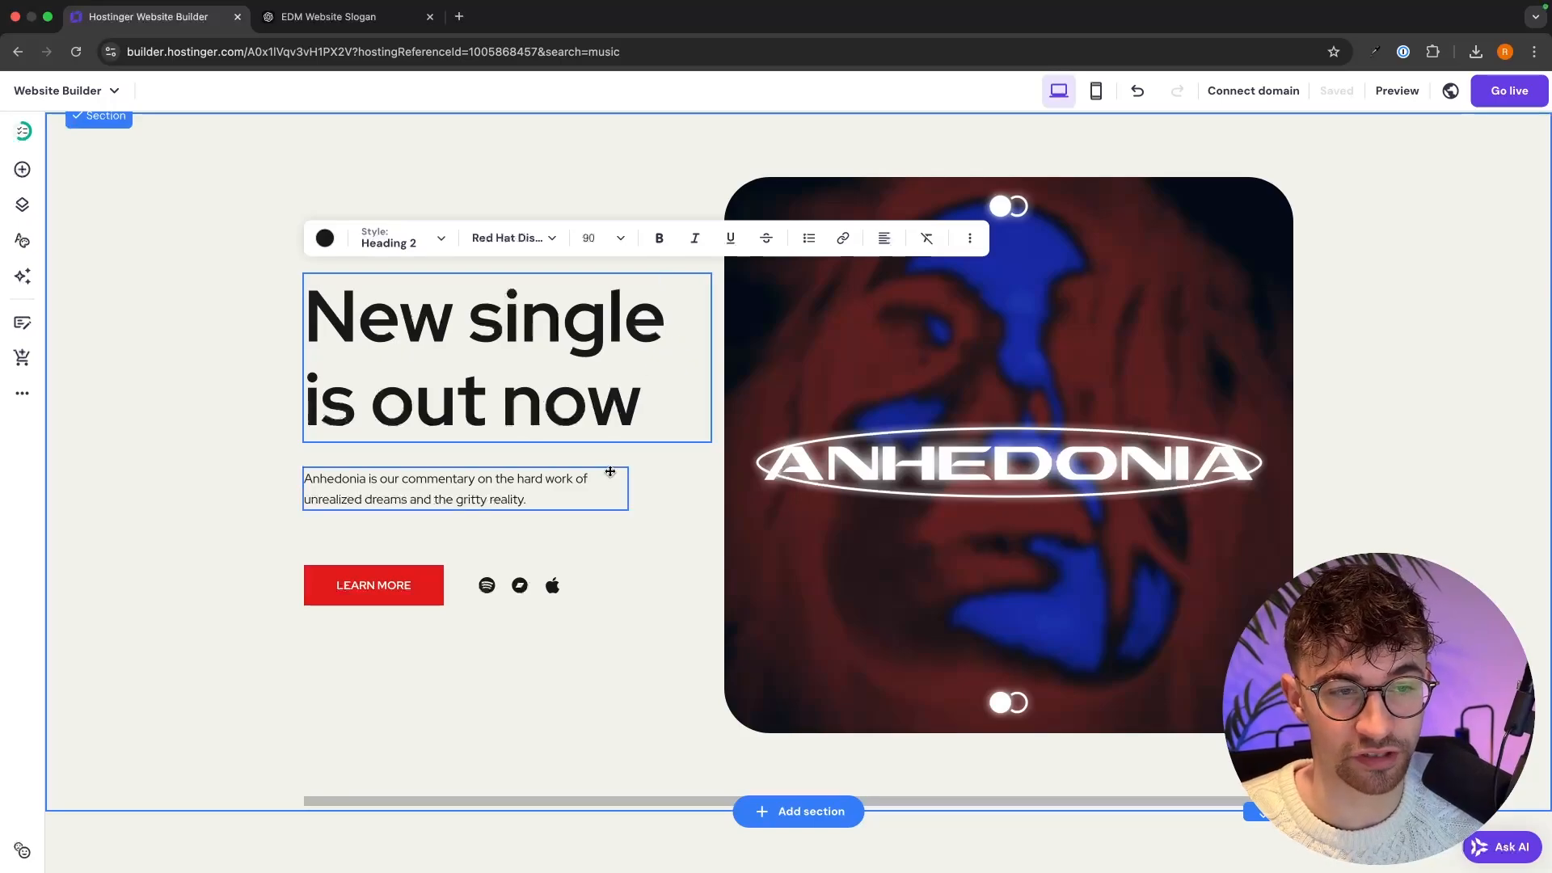
double_click(379, 487)
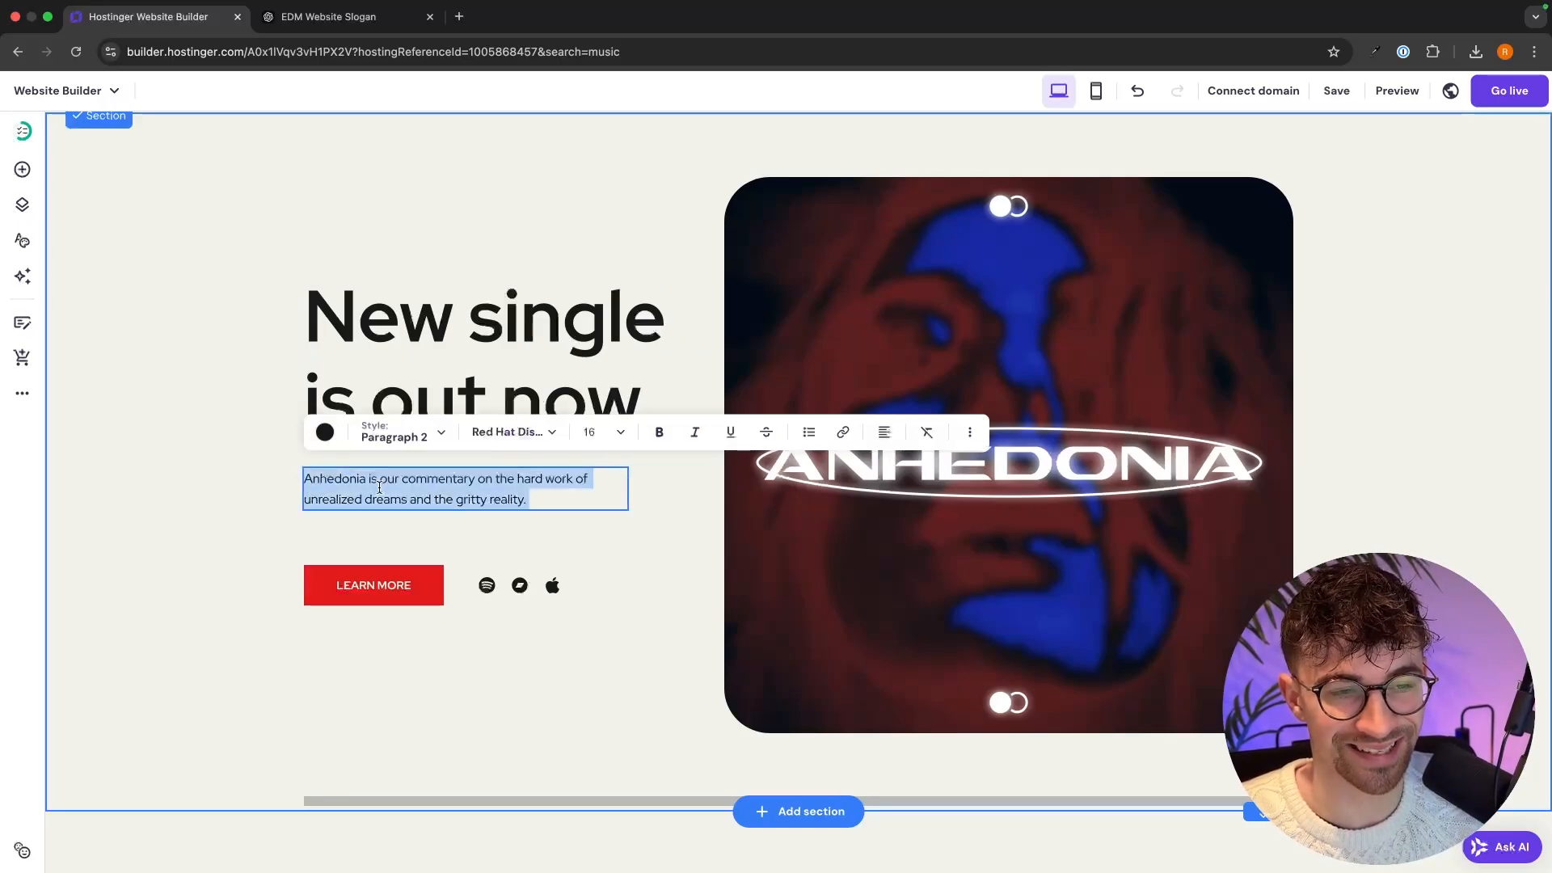
key("Escape")
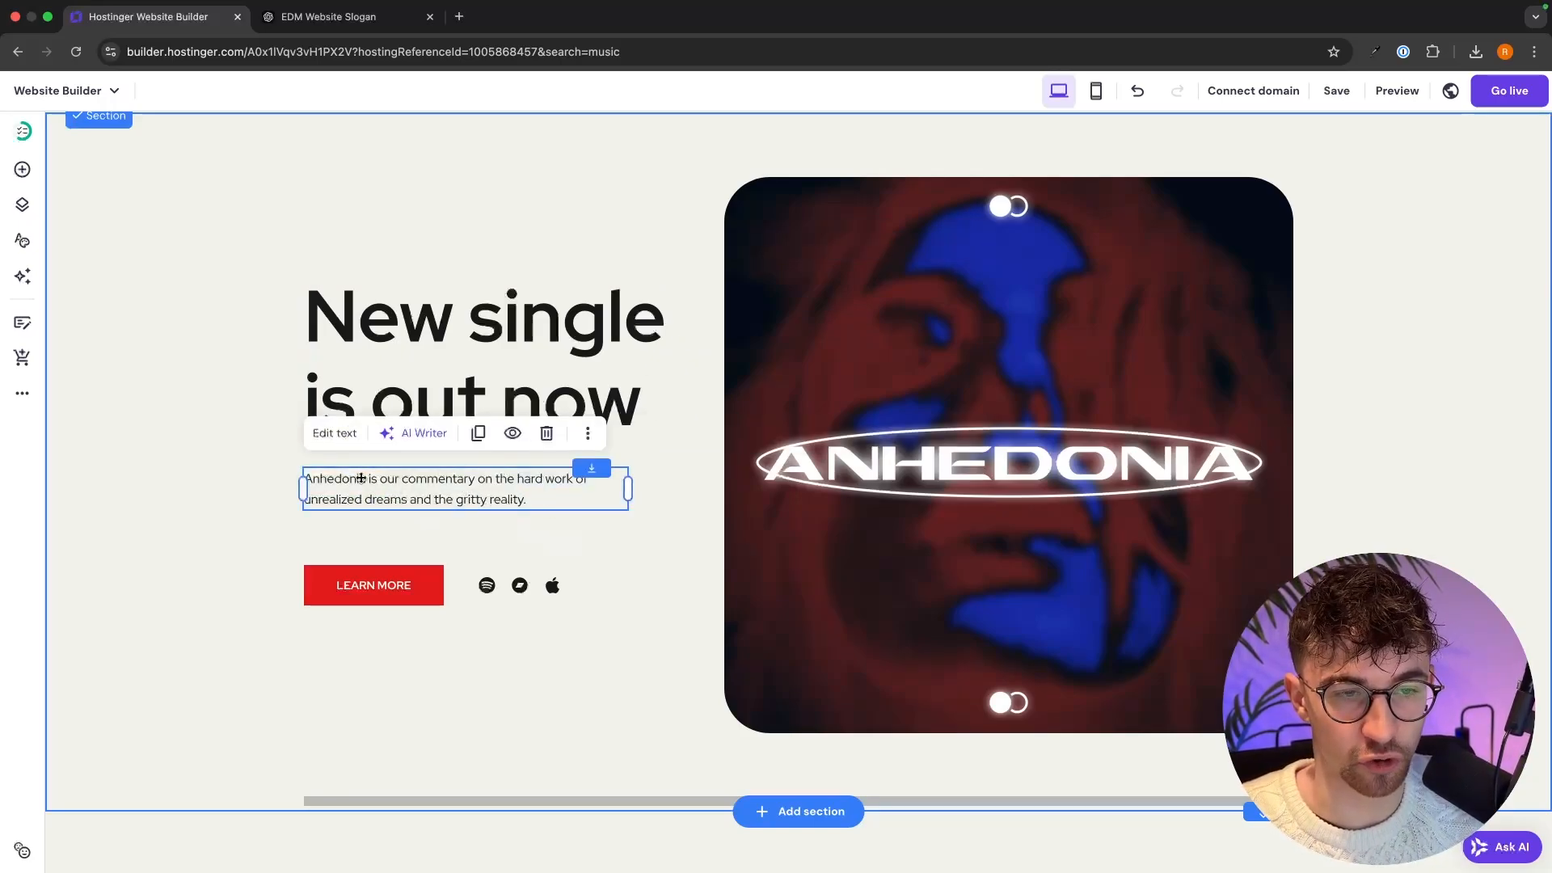
left_click(222, 475)
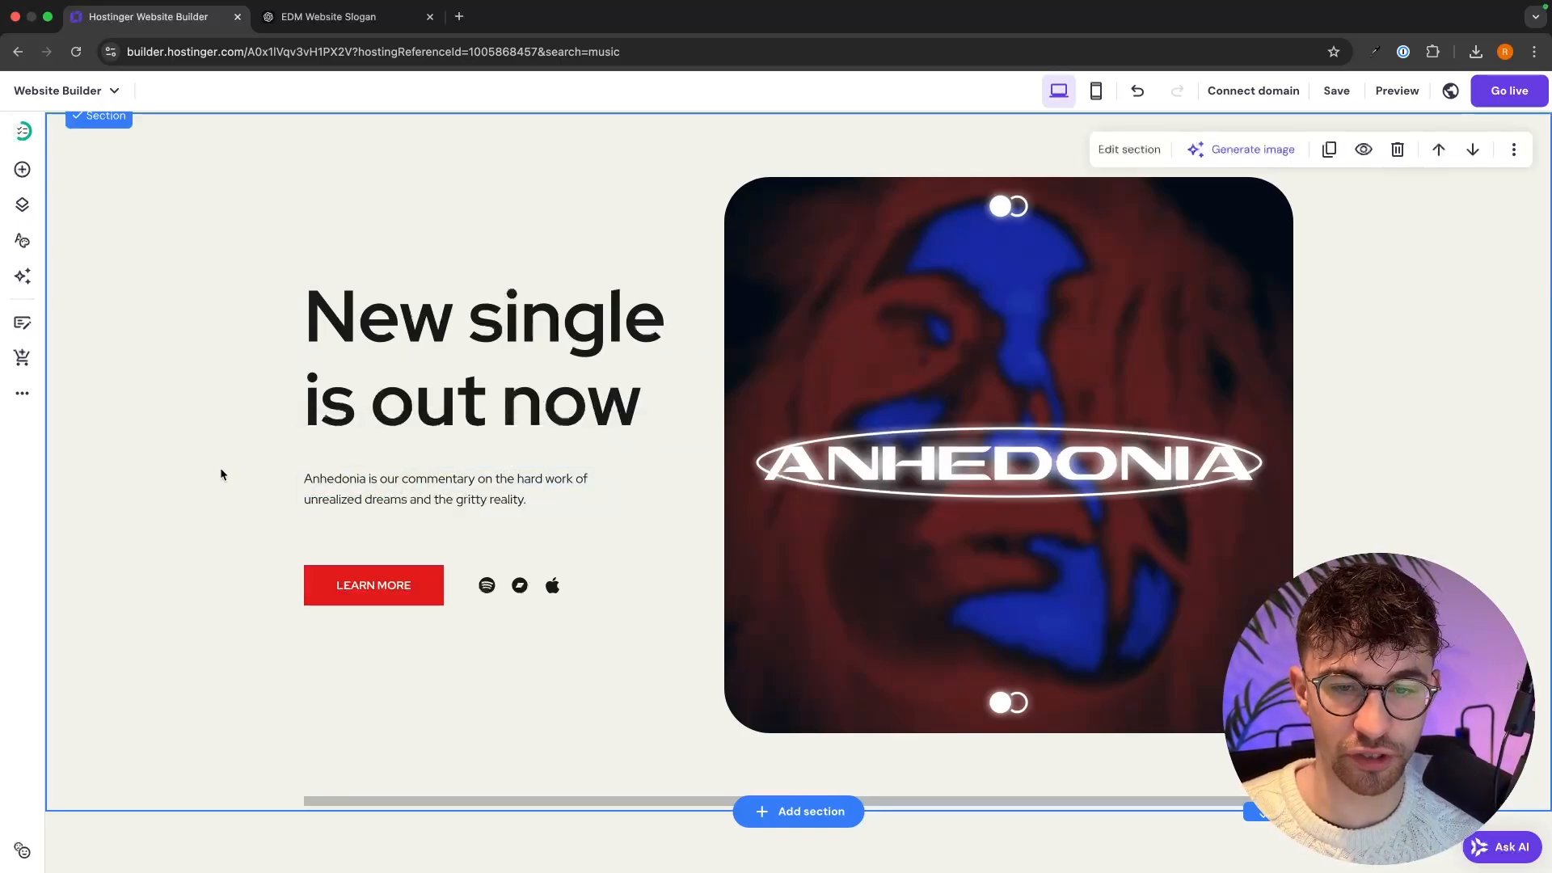
Replace the Anhedonia cover image with the purple Moon album artwork, uploaded from the Downloads folder.
left_click(962, 494)
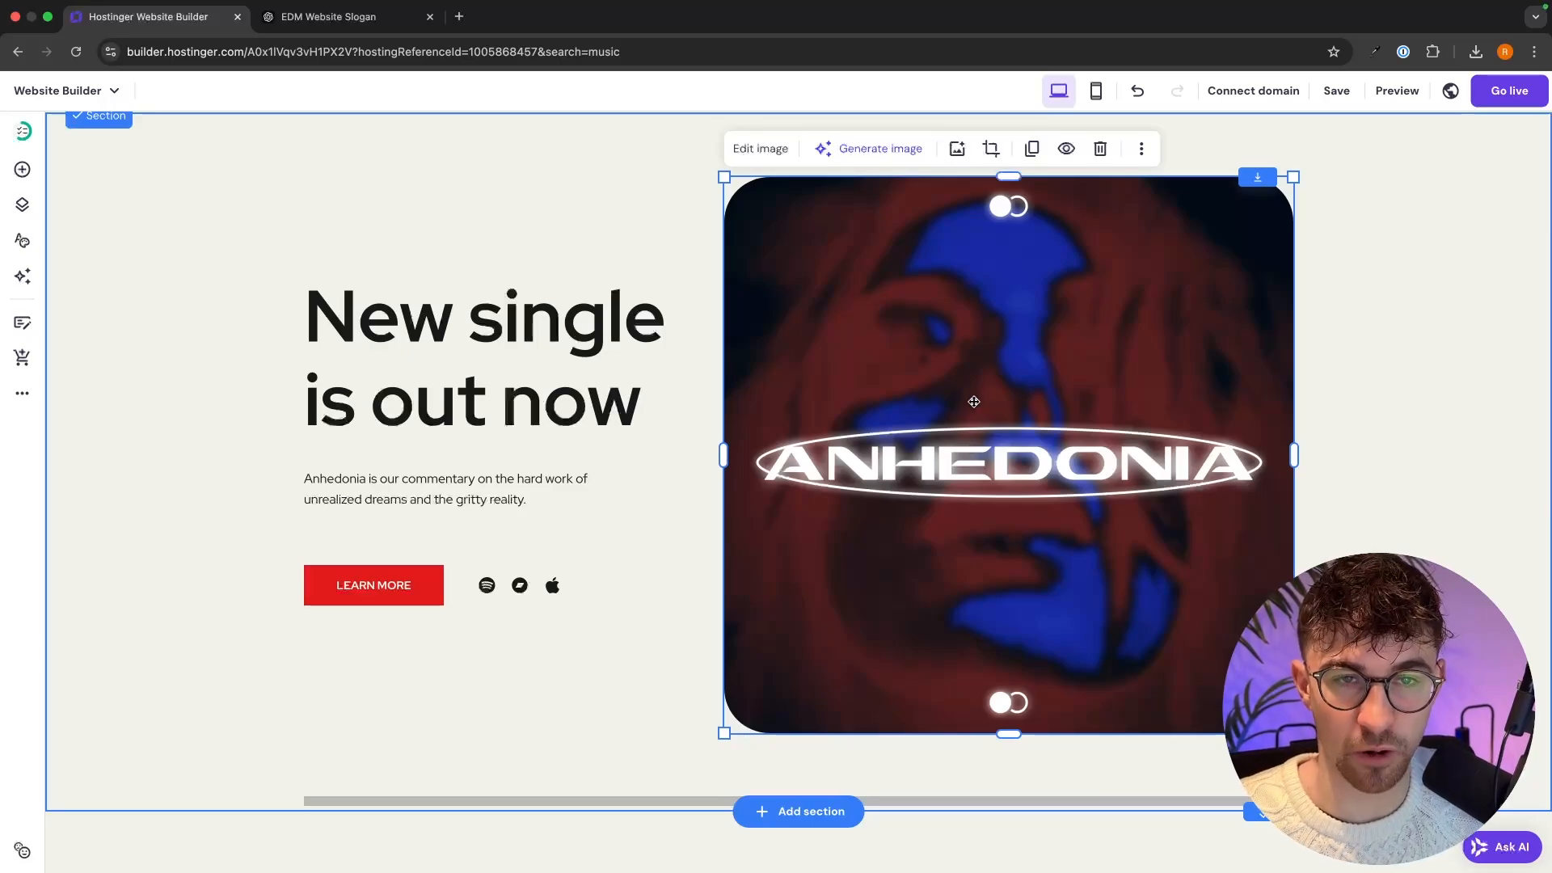
left_click(767, 154)
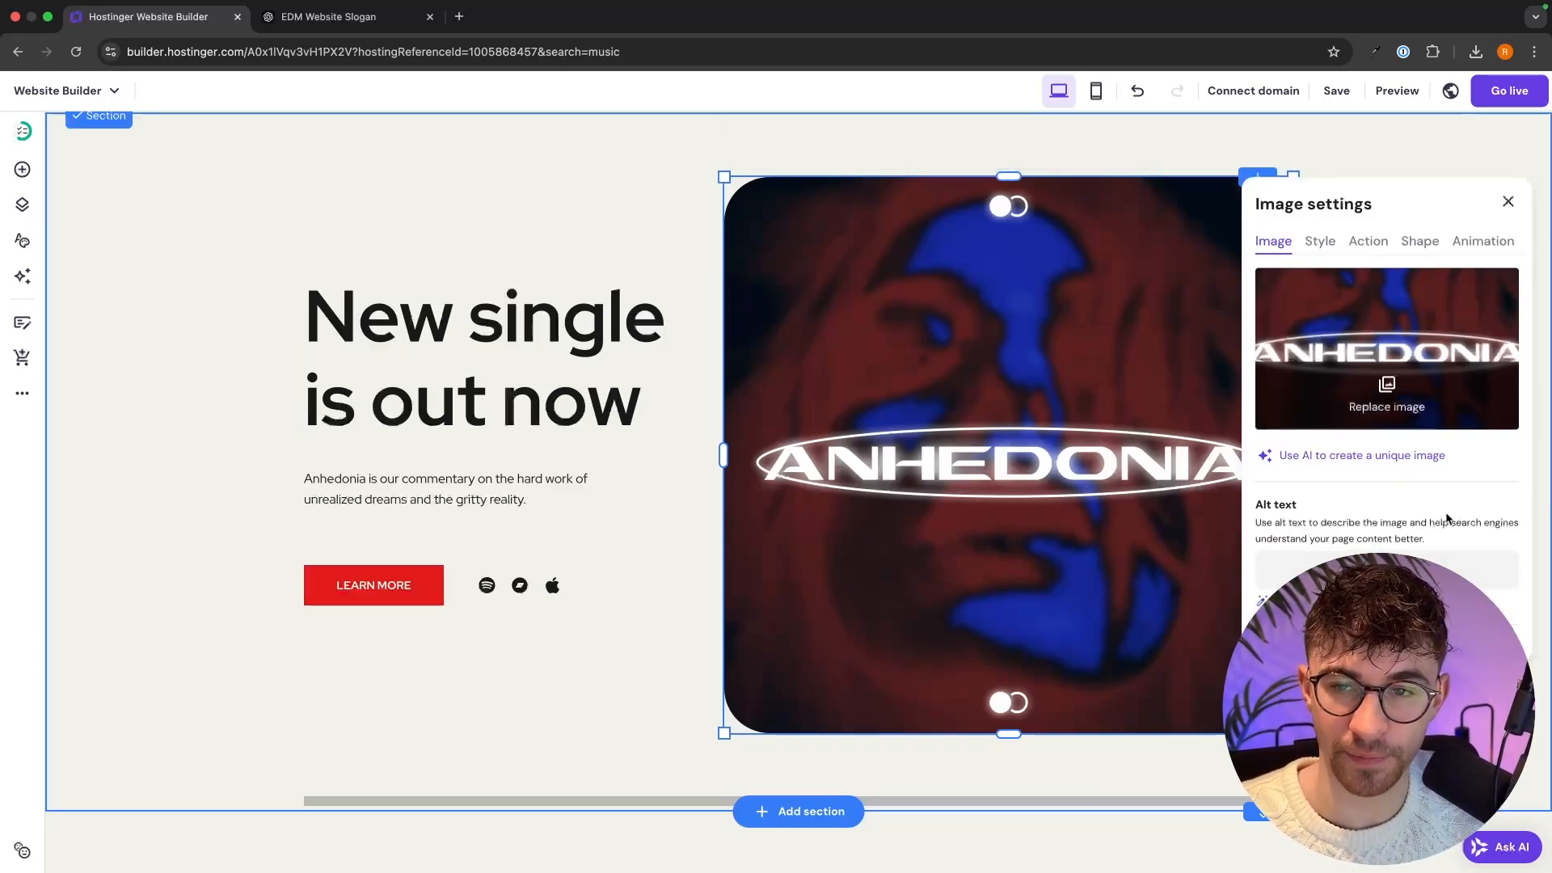
left_click(1425, 412)
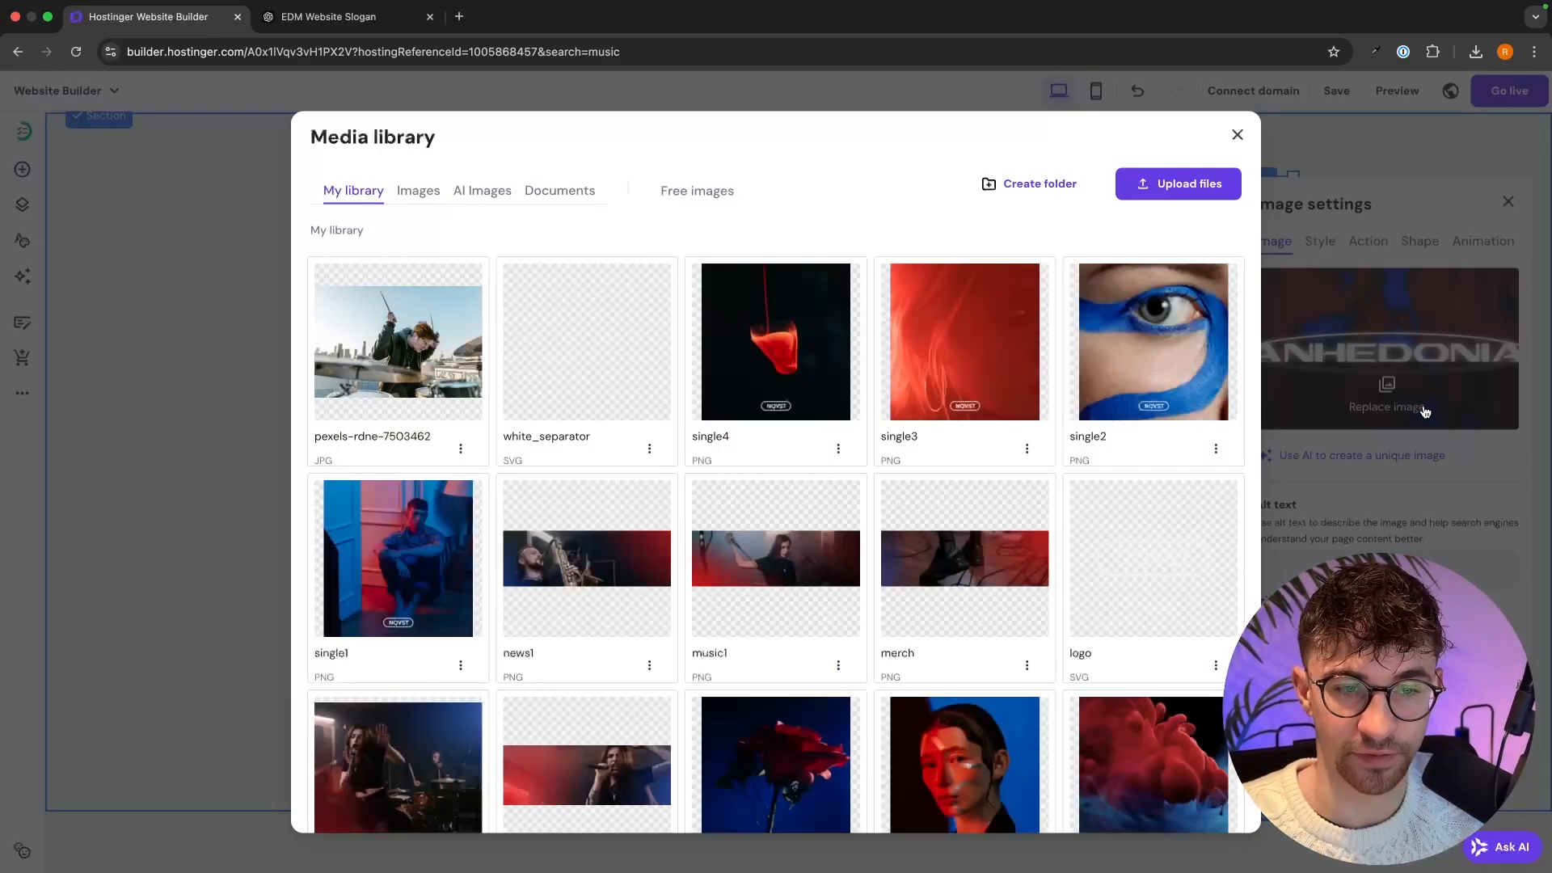
left_click(1193, 188)
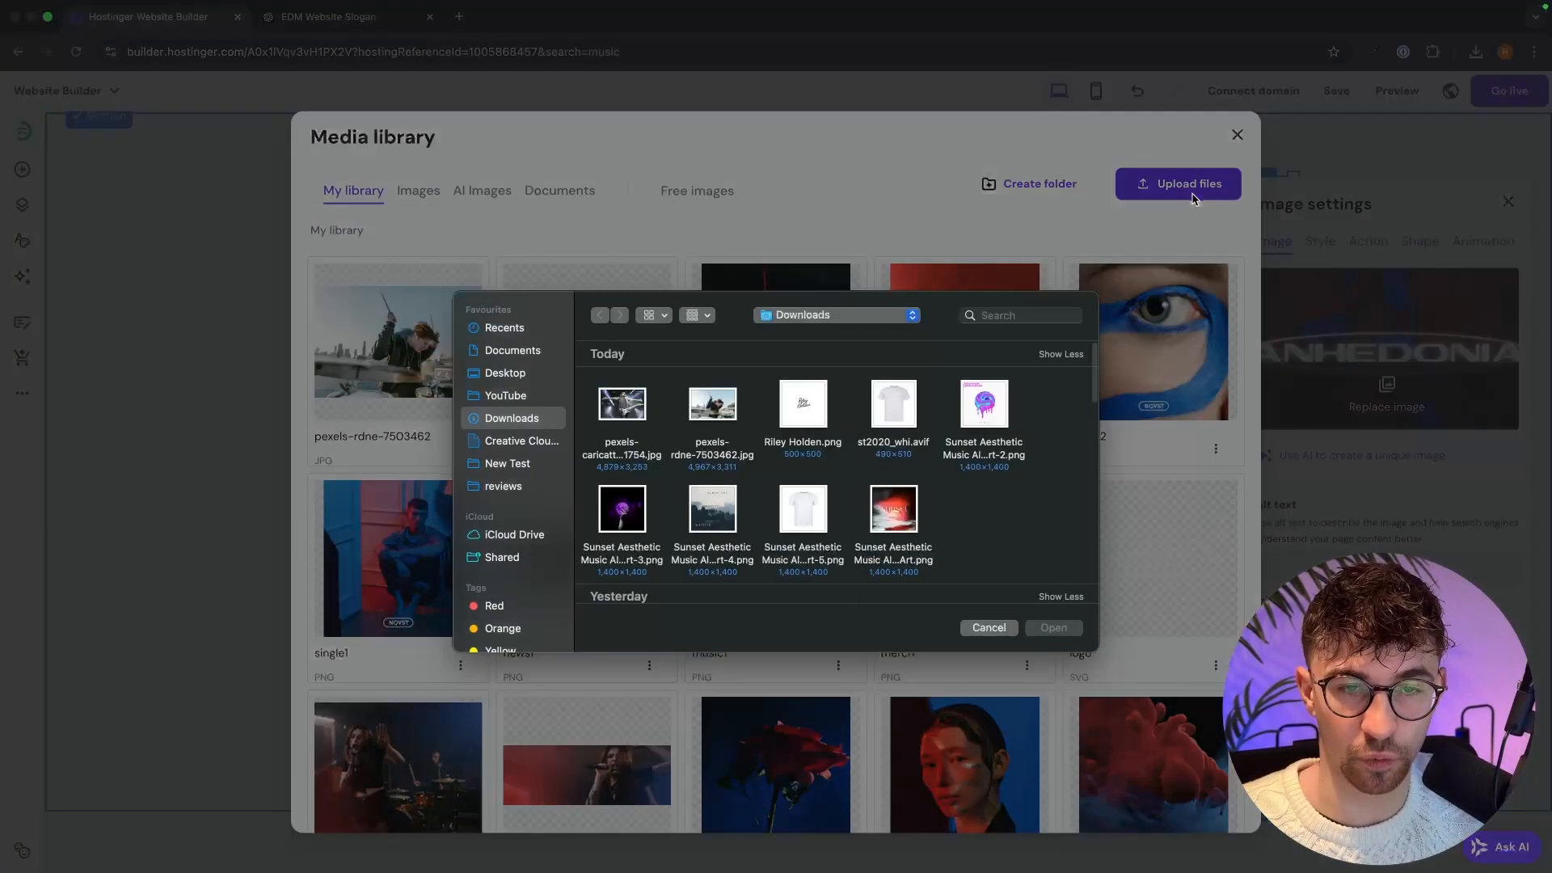
double_click(639, 507)
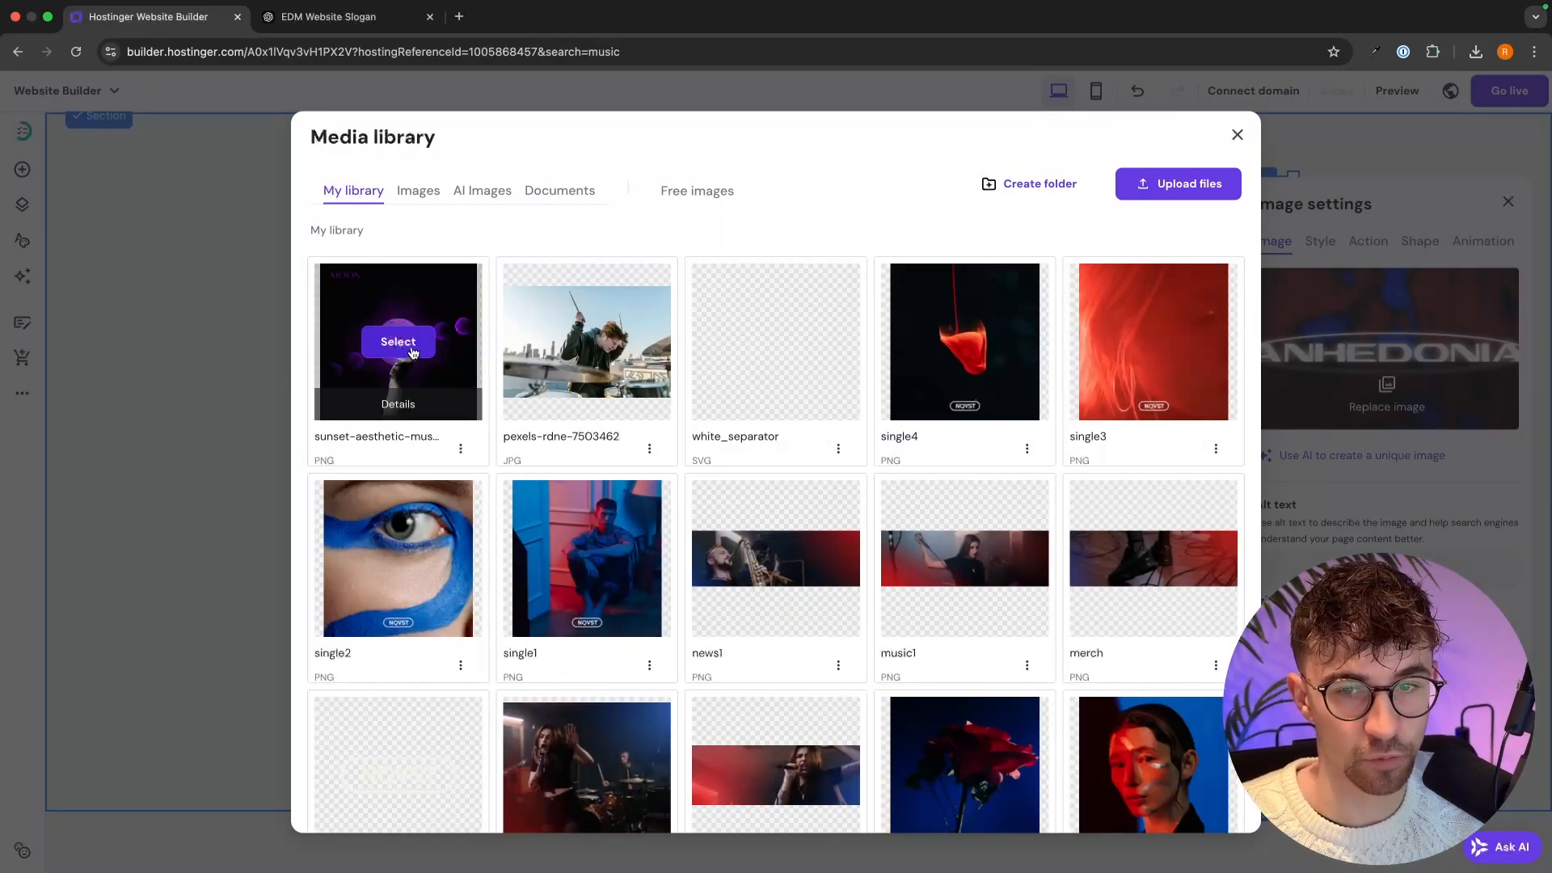
left_click(412, 350)
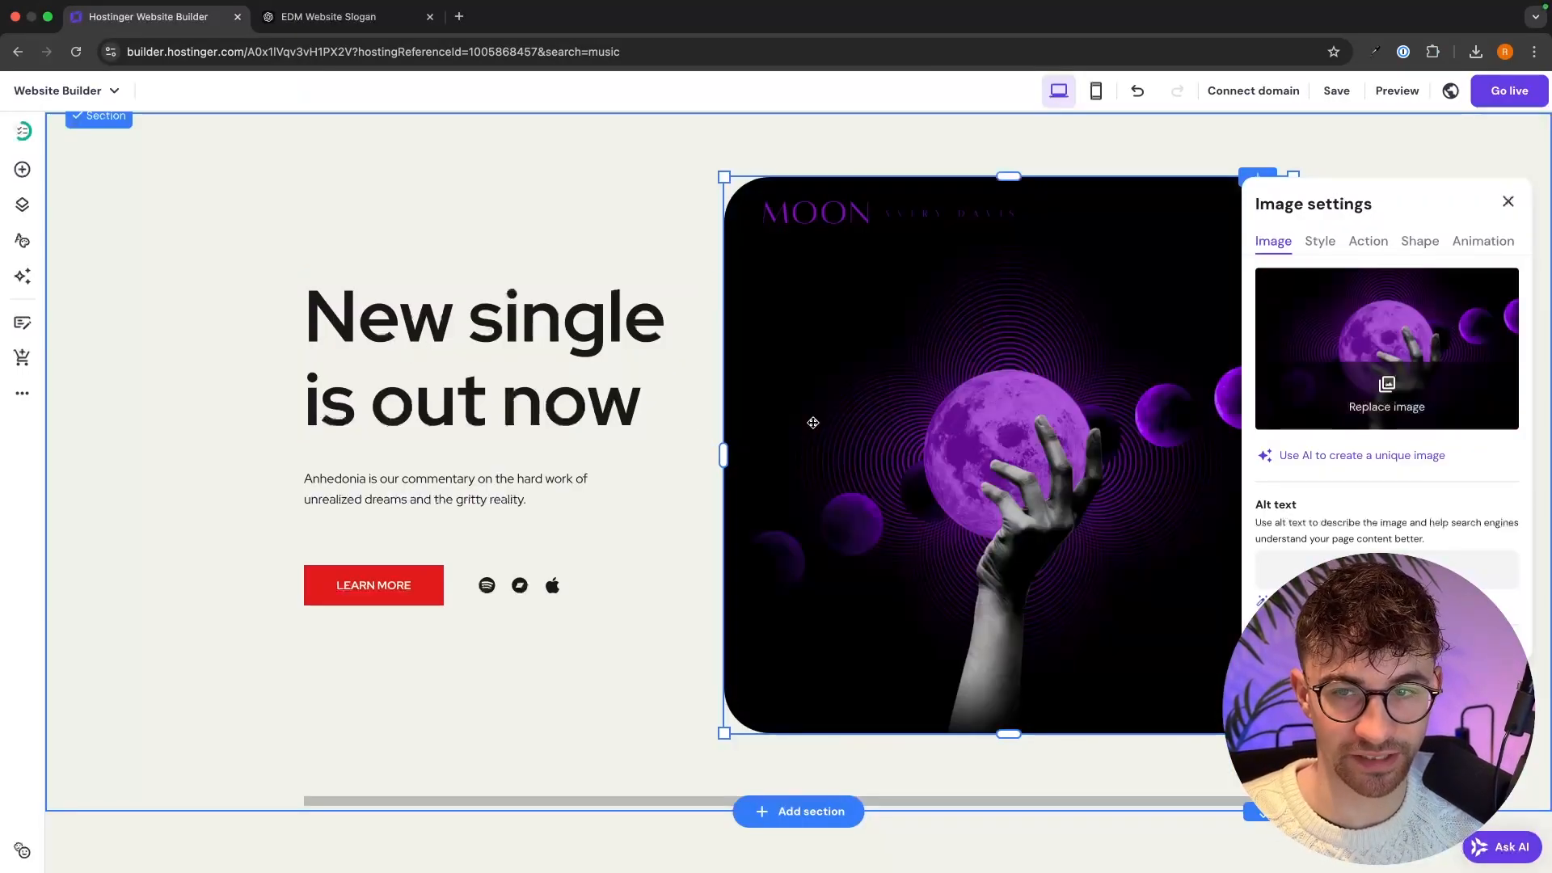
left_click(687, 178)
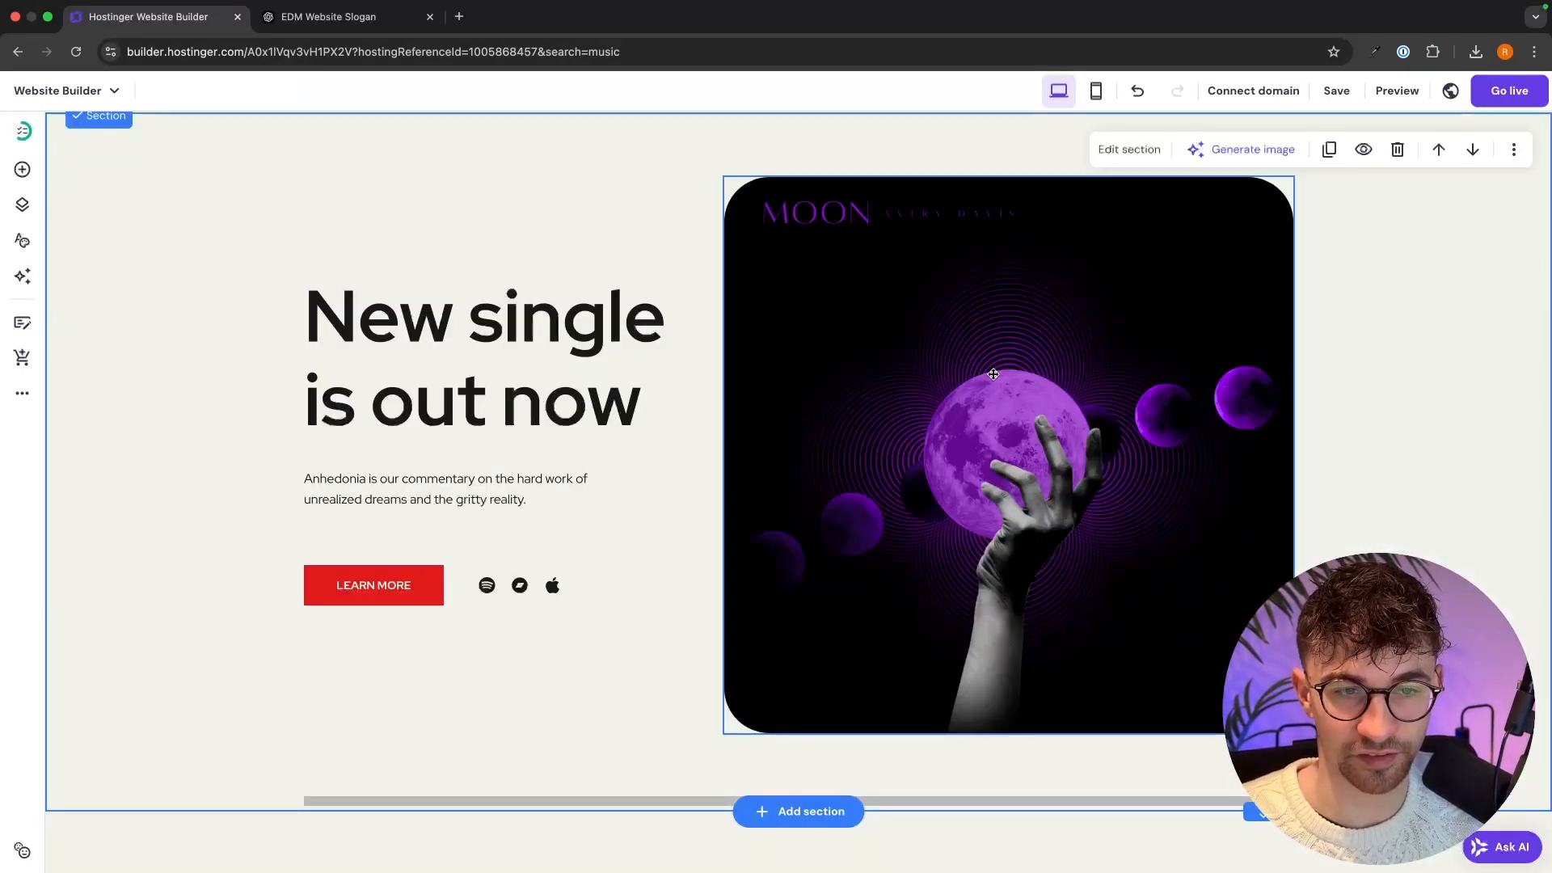
Check the LEARN MORE button's link settings and delete the button from the new single section.
left_click(428, 584)
left_click(366, 529)
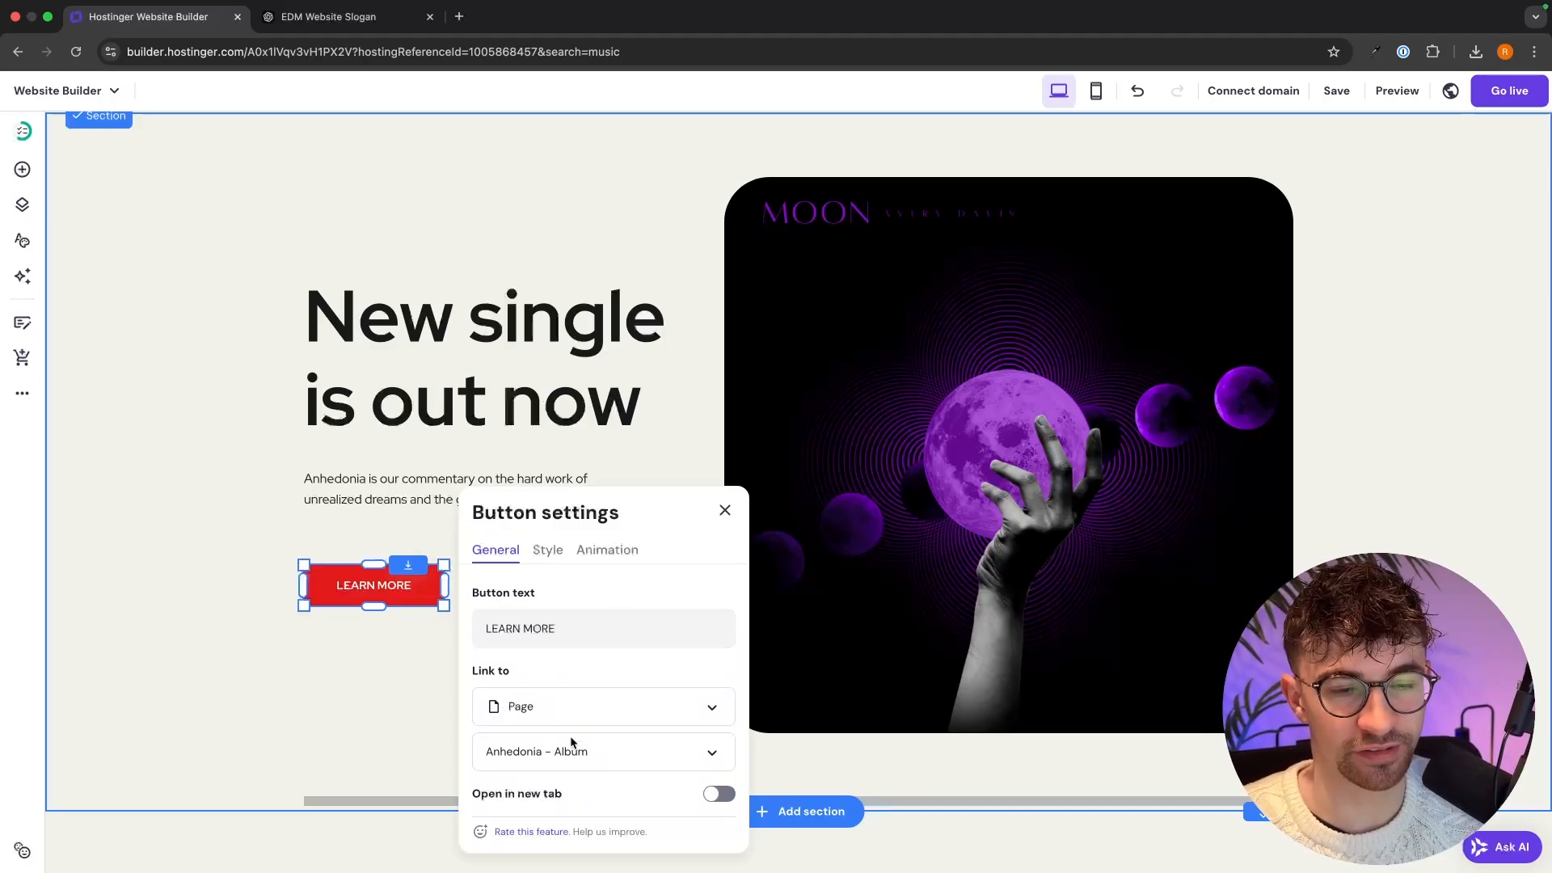
left_click(725, 511)
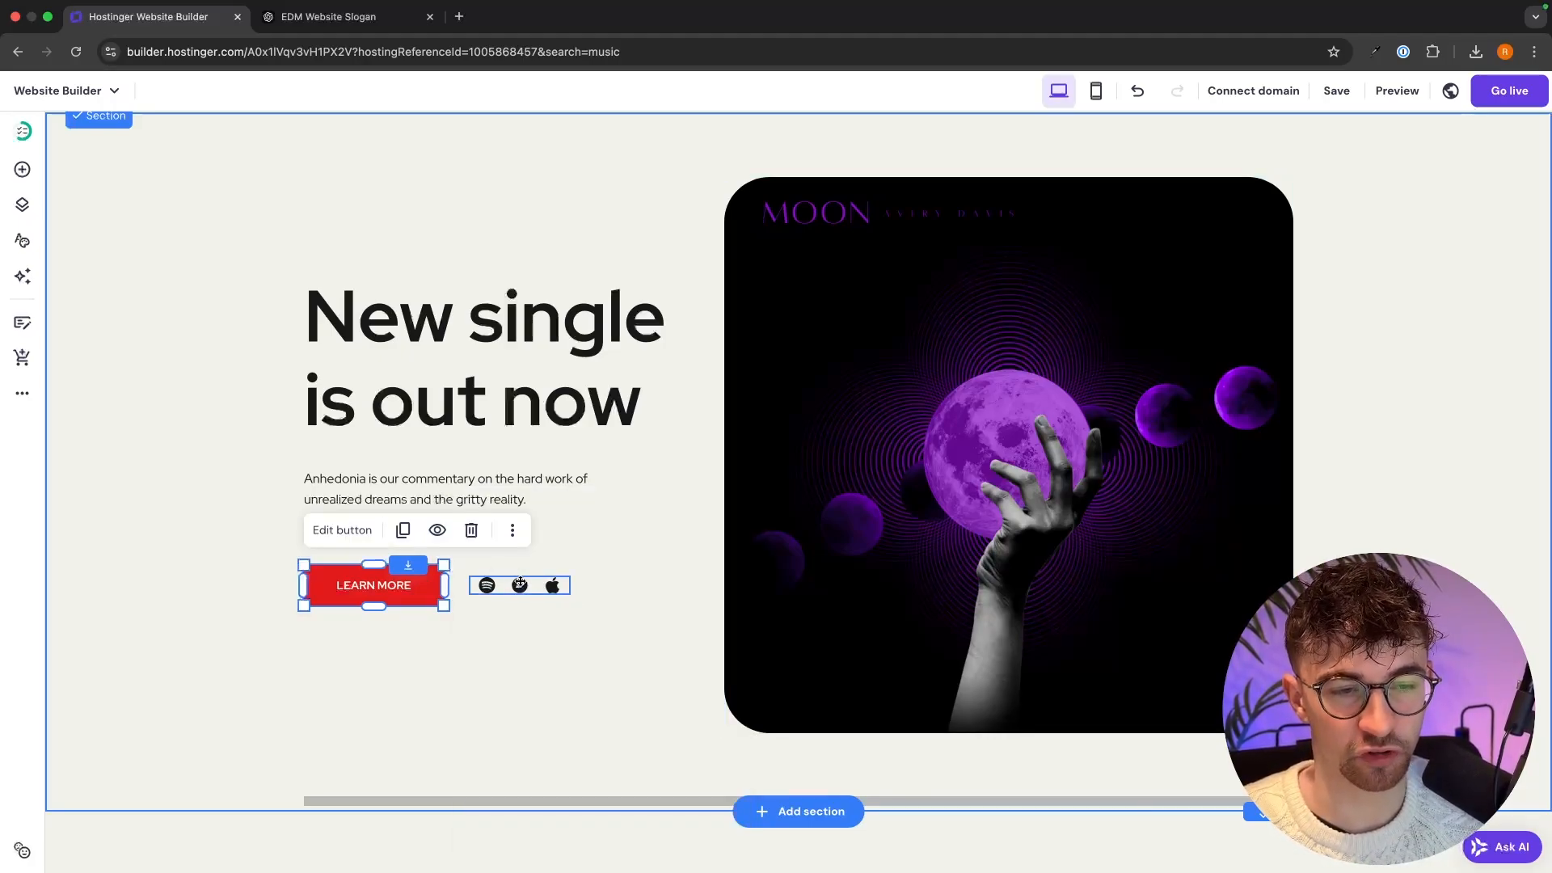
left_click(472, 532)
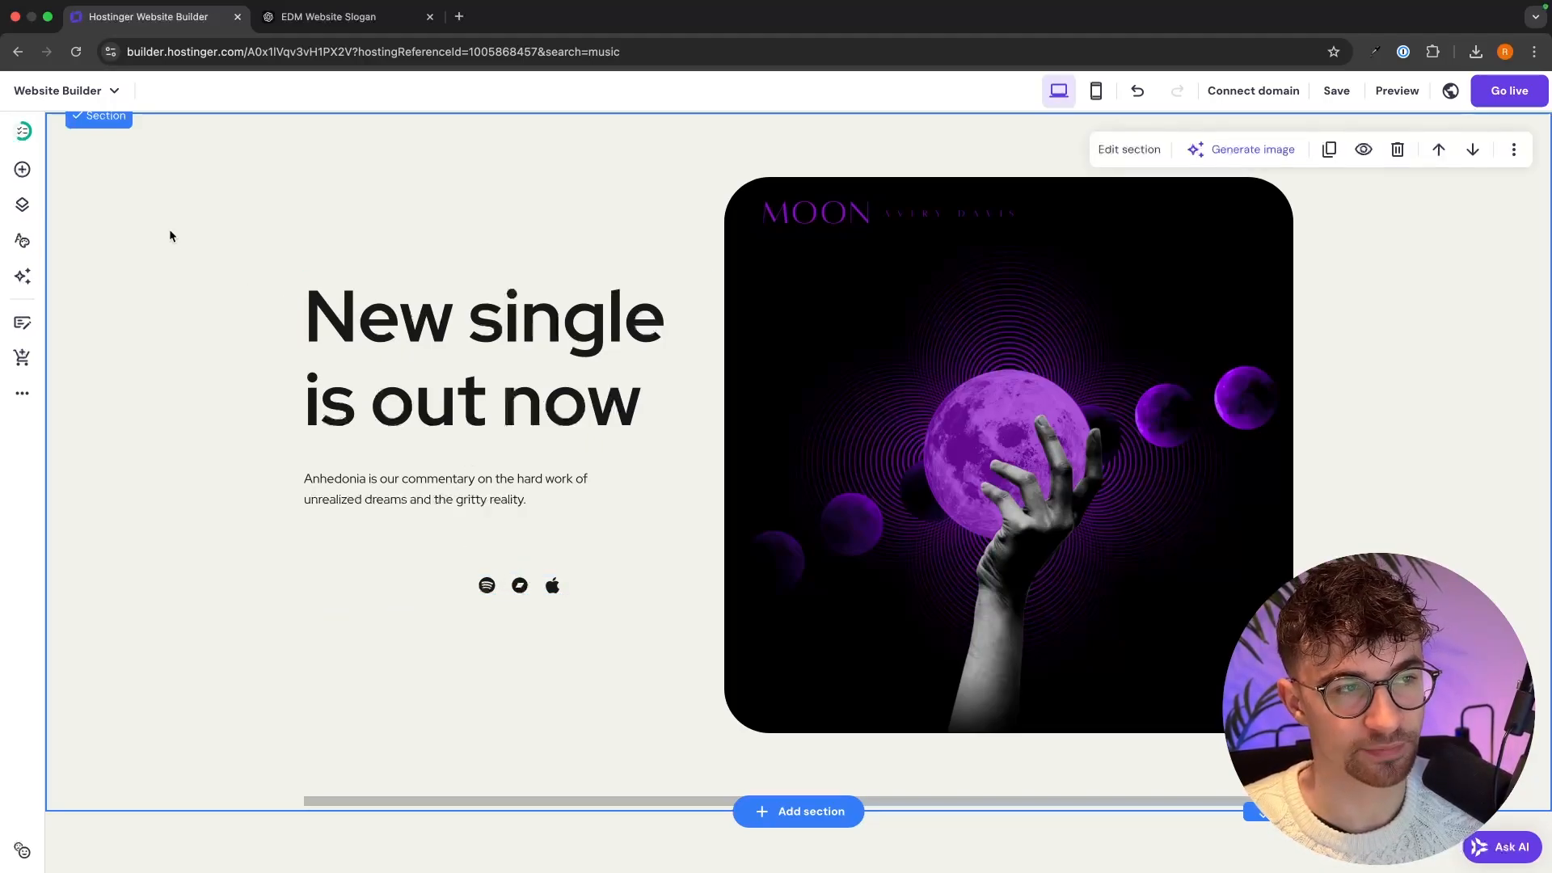
Add a text element beneath the single's description, aligned with it, and make it read "Stream Now".
left_click(24, 177)
left_click_drag(77, 275, 447, 613)
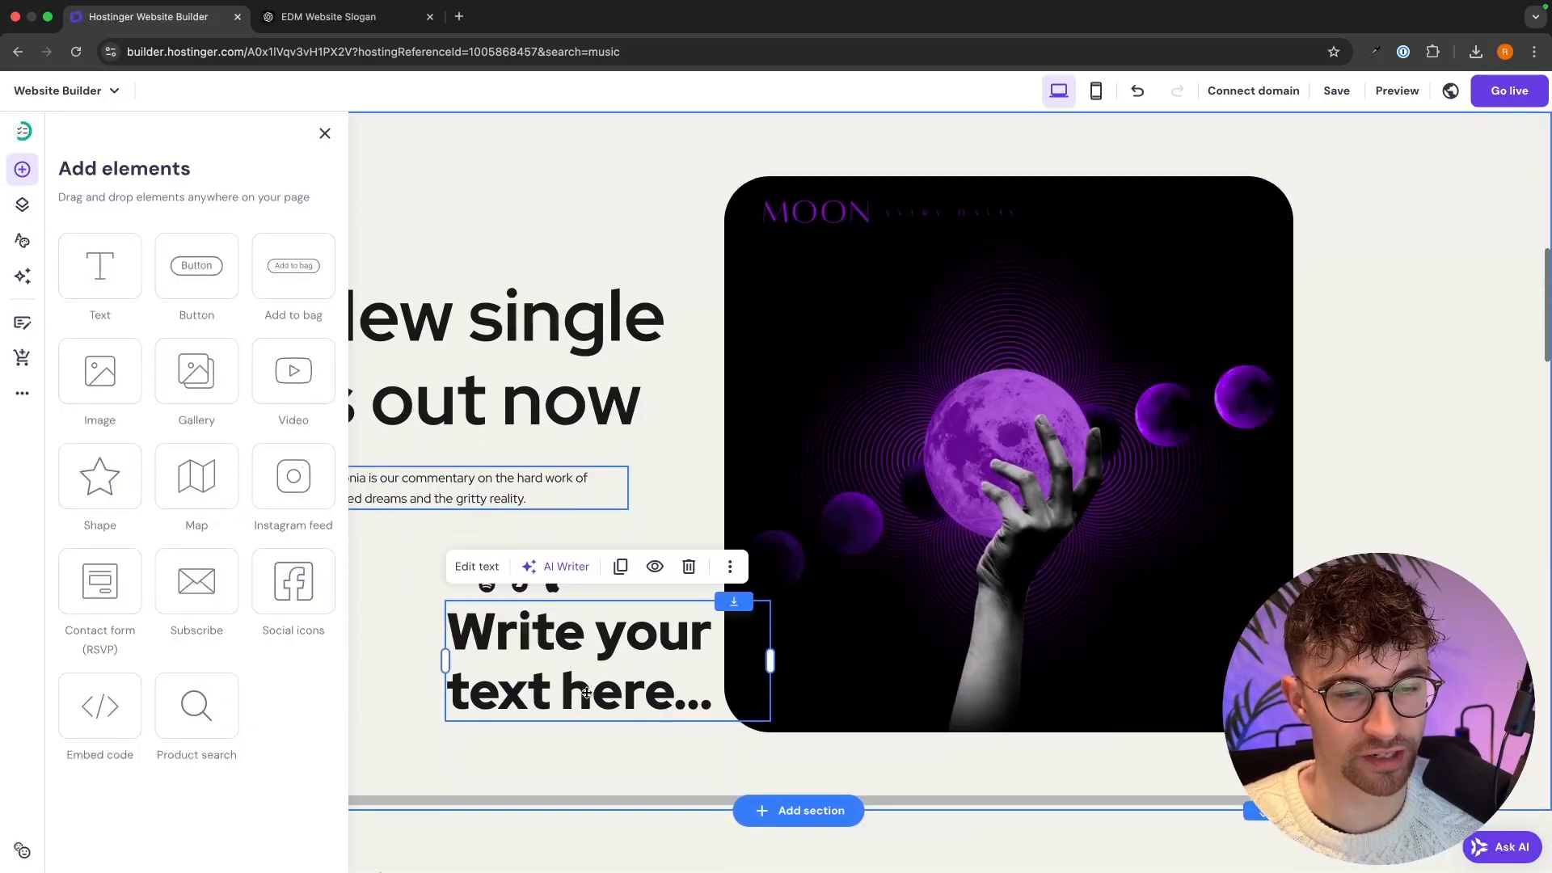
left_click_drag(622, 655, 481, 587)
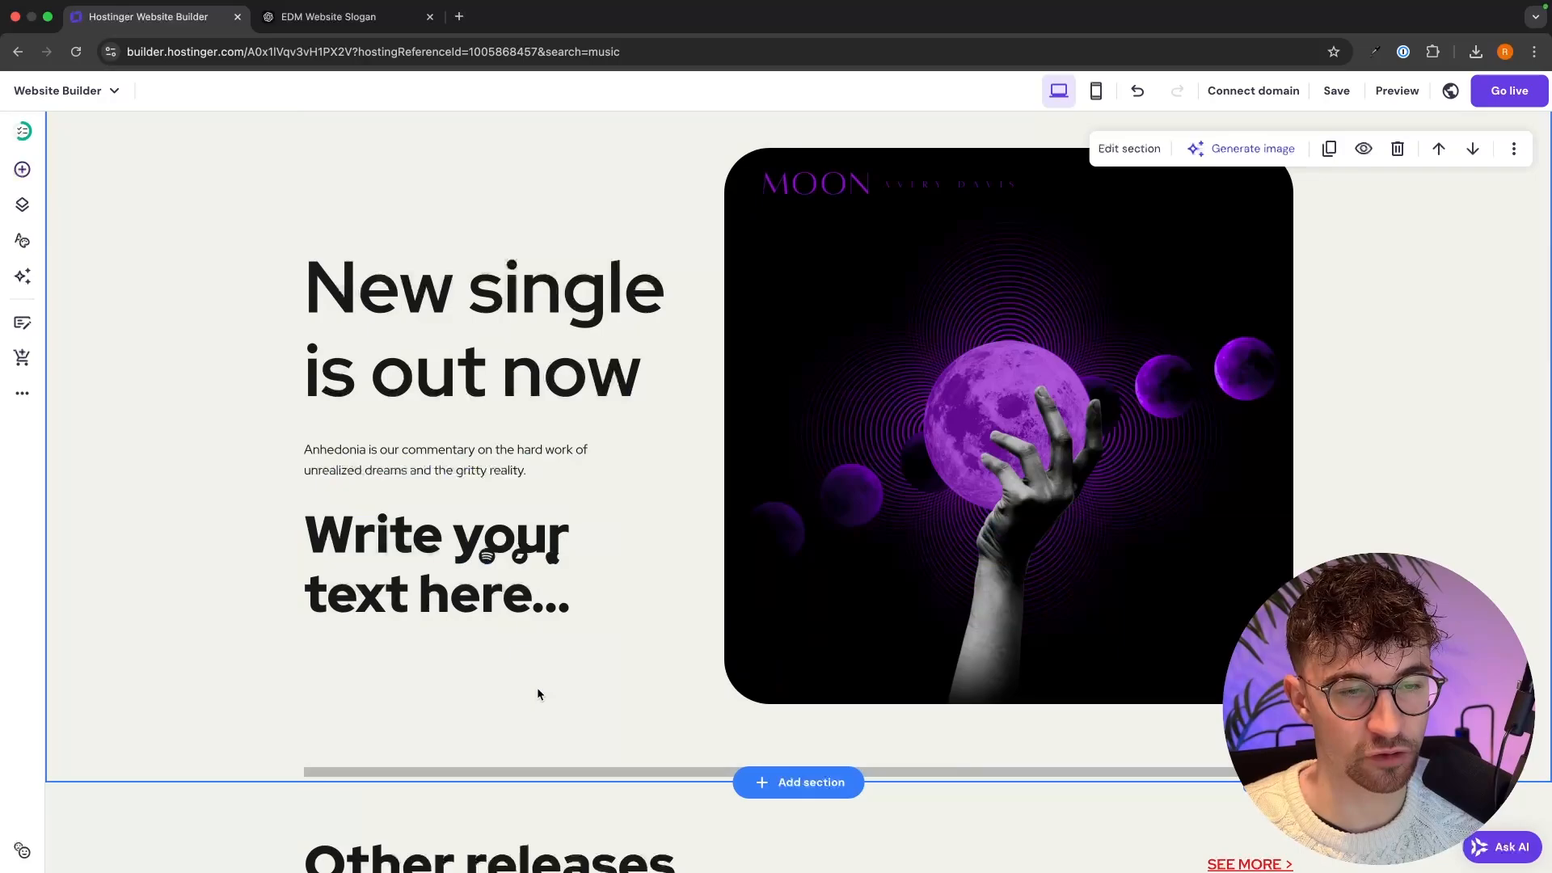
left_click(484, 592)
triple_click(484, 592)
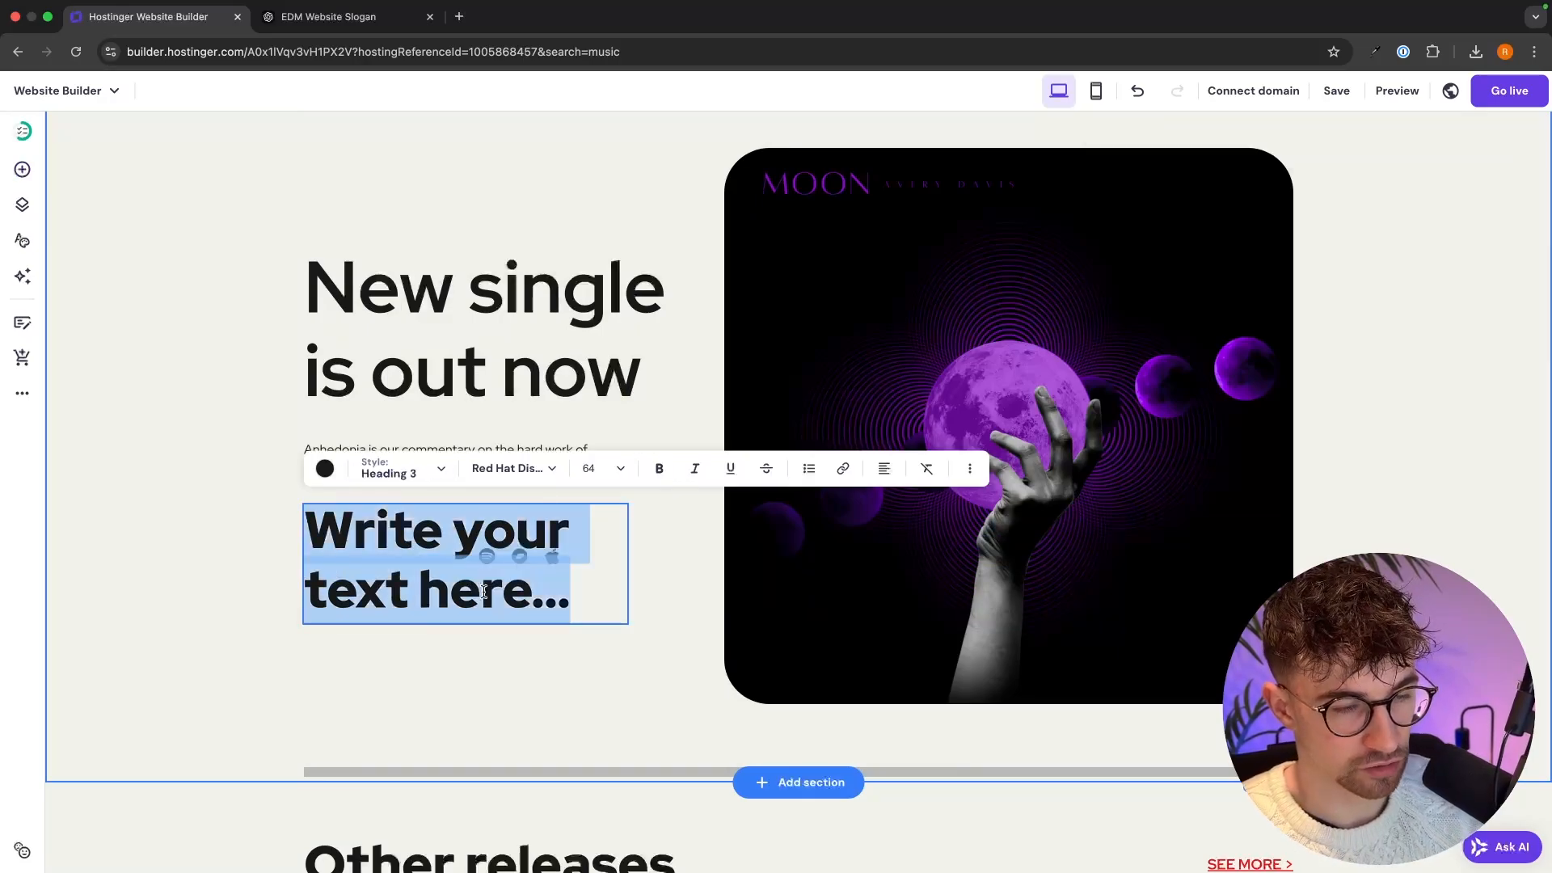
type("Stream")
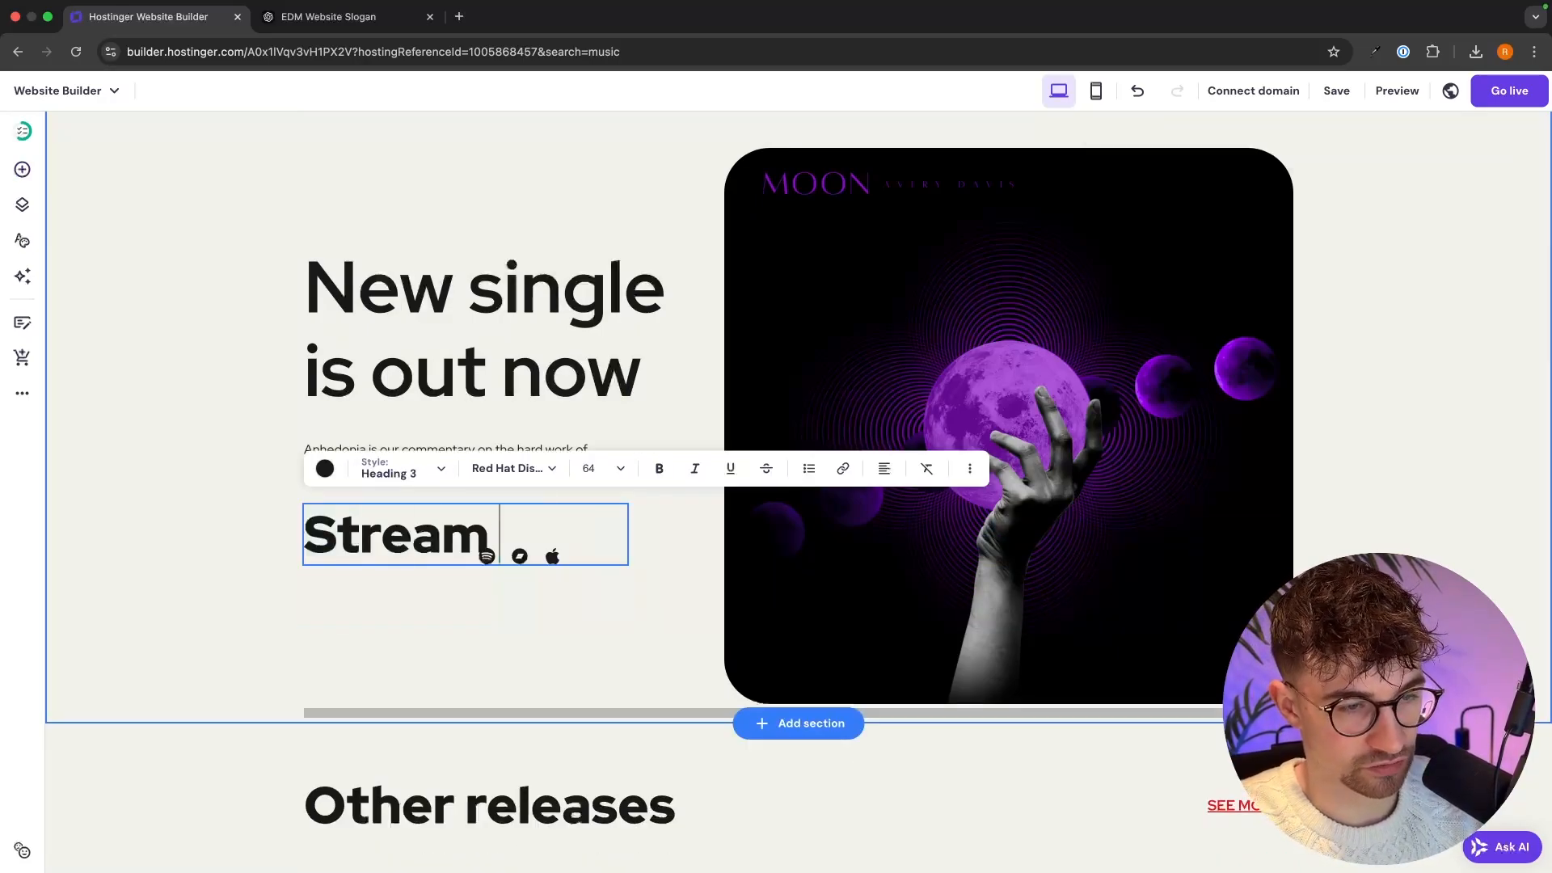
type(" Now")
left_click(475, 598)
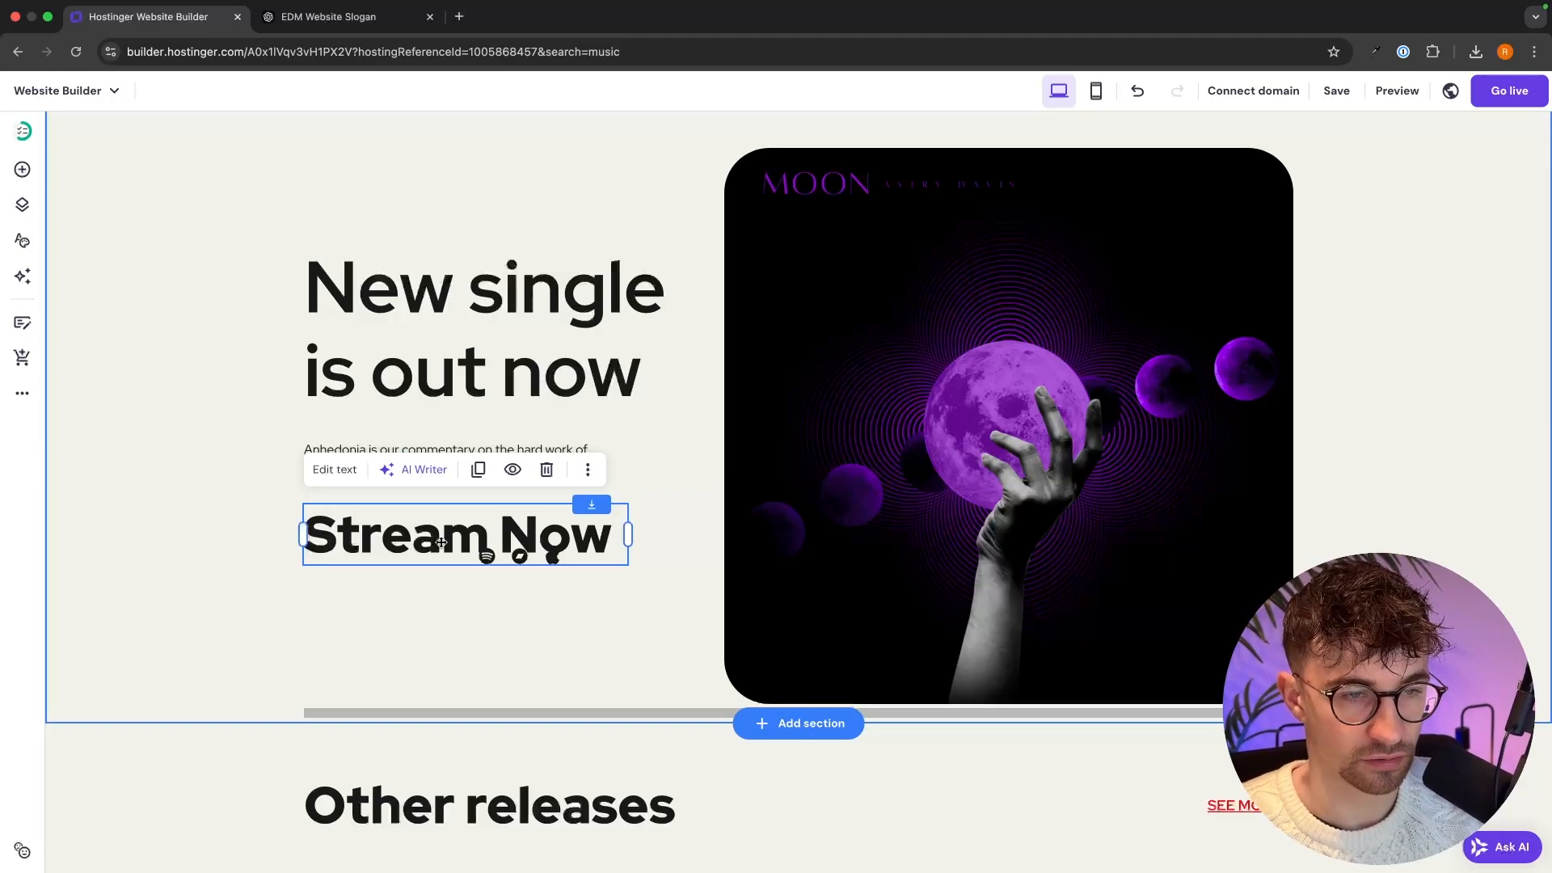
Nudge the "Stream Now" text slightly up and move the streaming icons directly beneath it.
left_click_drag(421, 519, 421, 510)
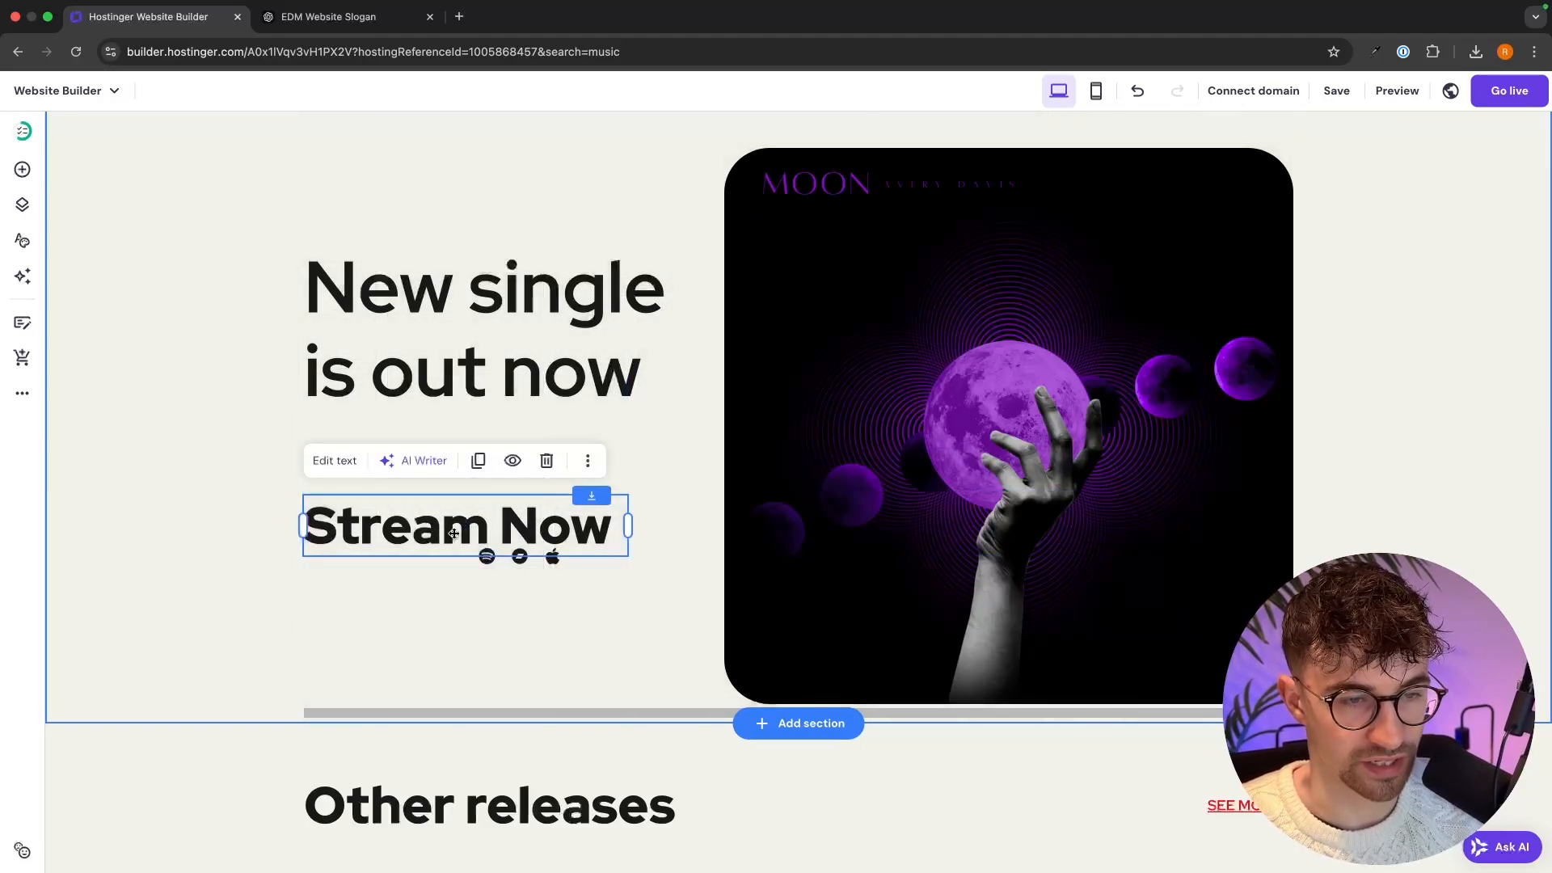
left_click(505, 566)
left_click_drag(504, 566, 448, 587)
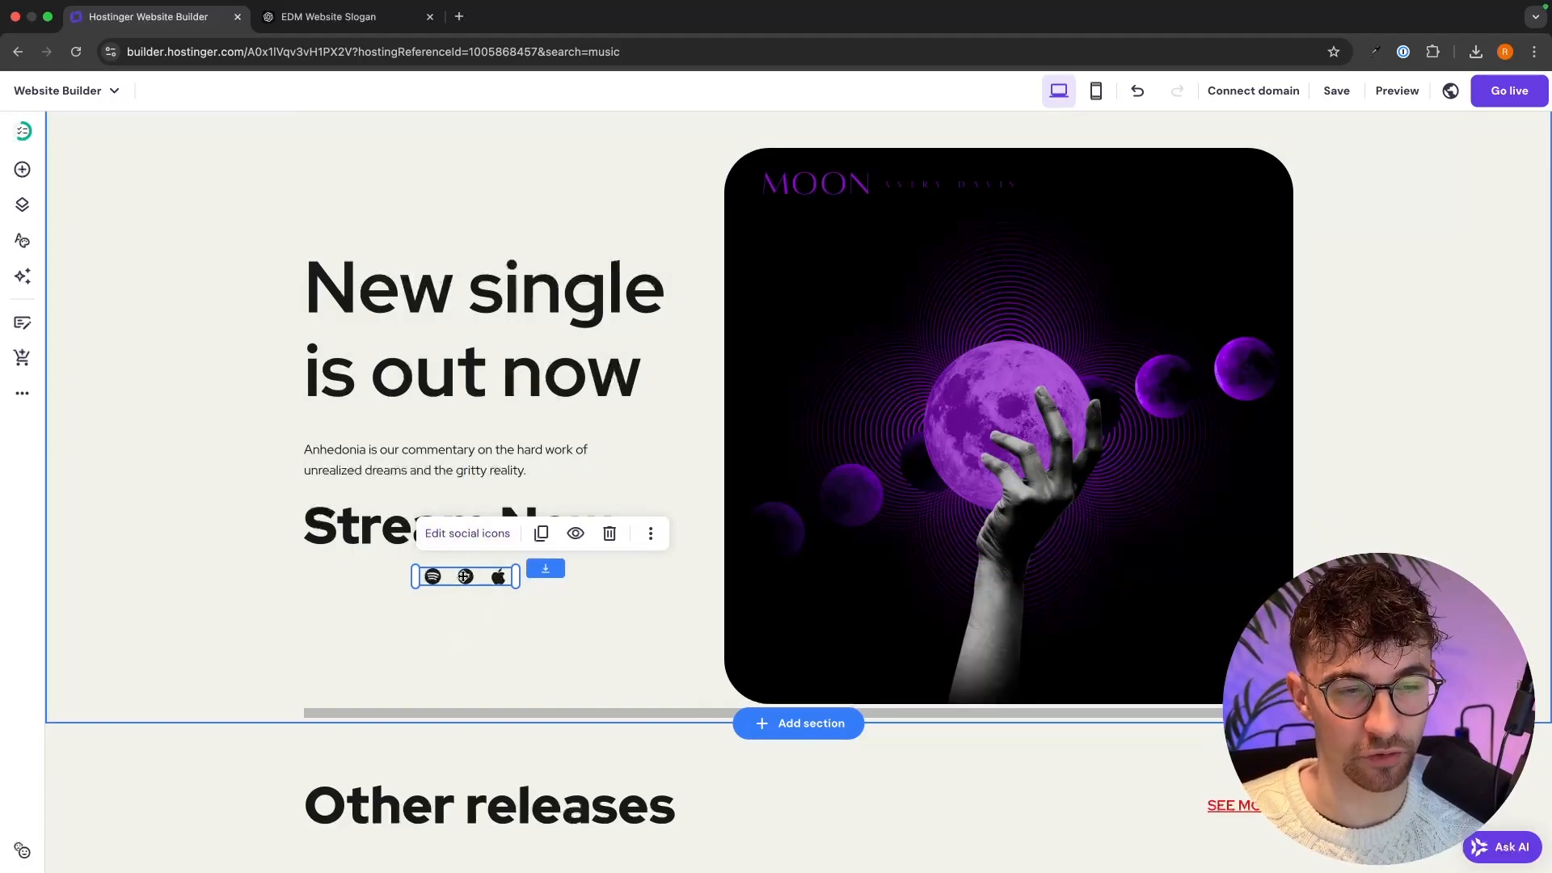
Set the streaming icons' size to 45 px and widen their box so all three icons fit.
left_click(467, 535)
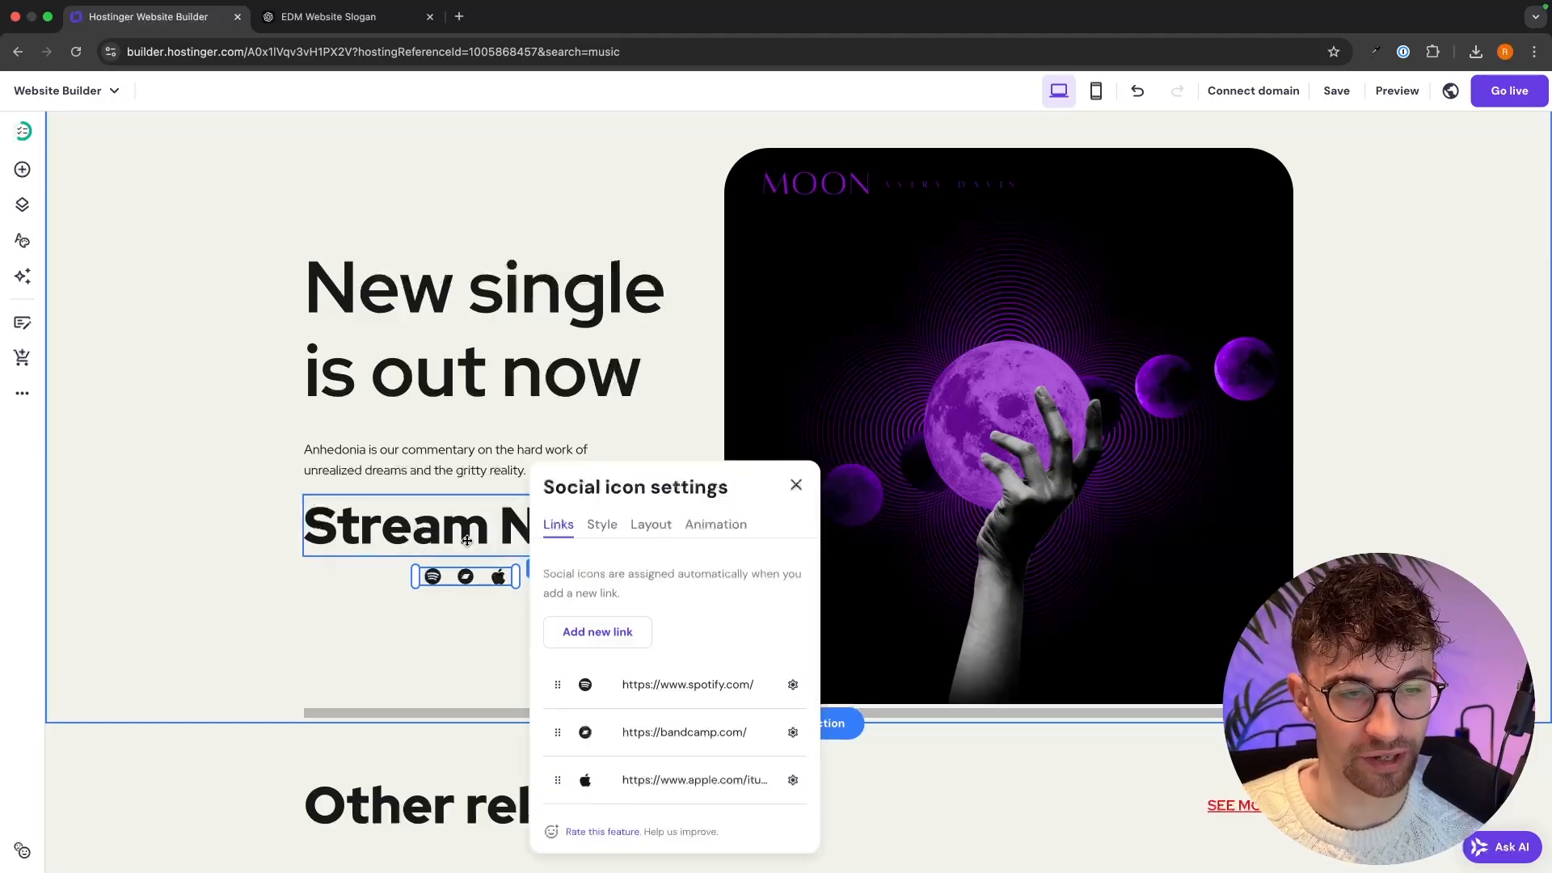
left_click(608, 533)
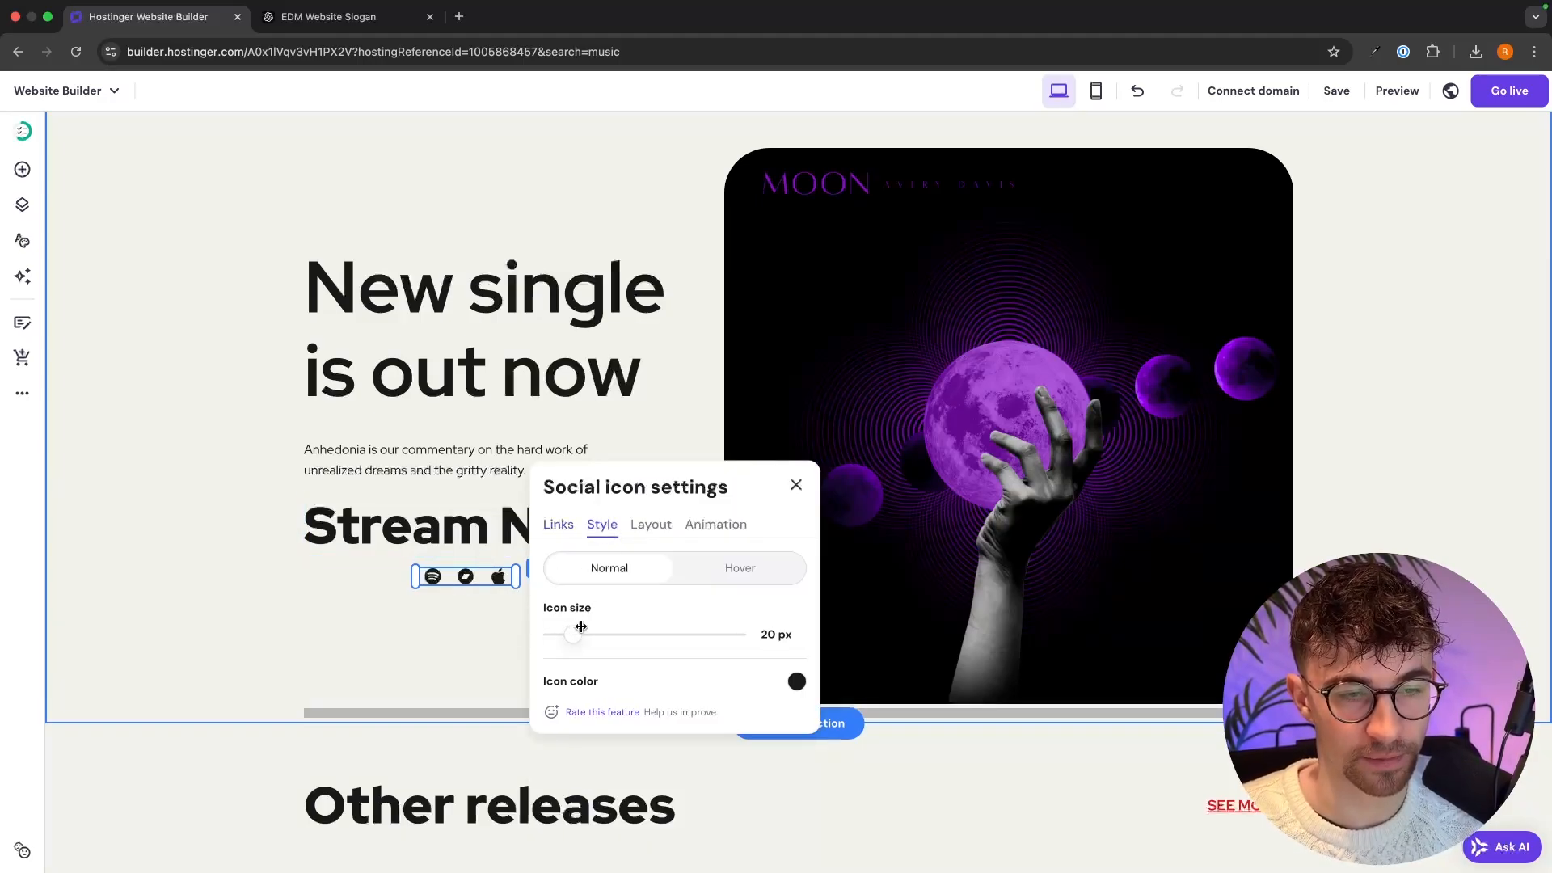
left_click_drag(581, 627, 635, 640)
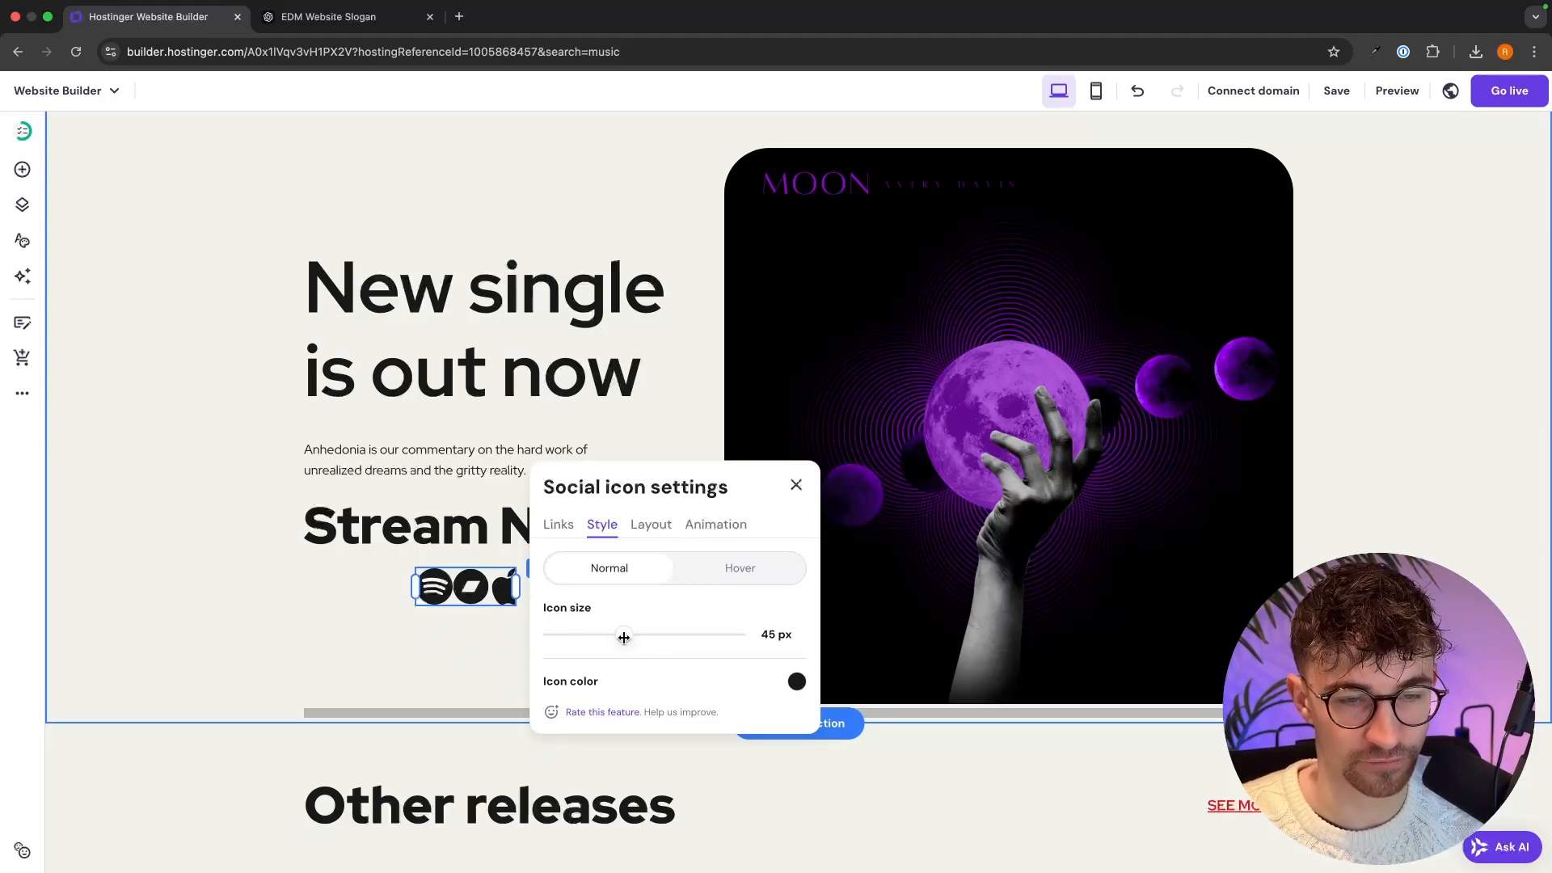
left_click(446, 581)
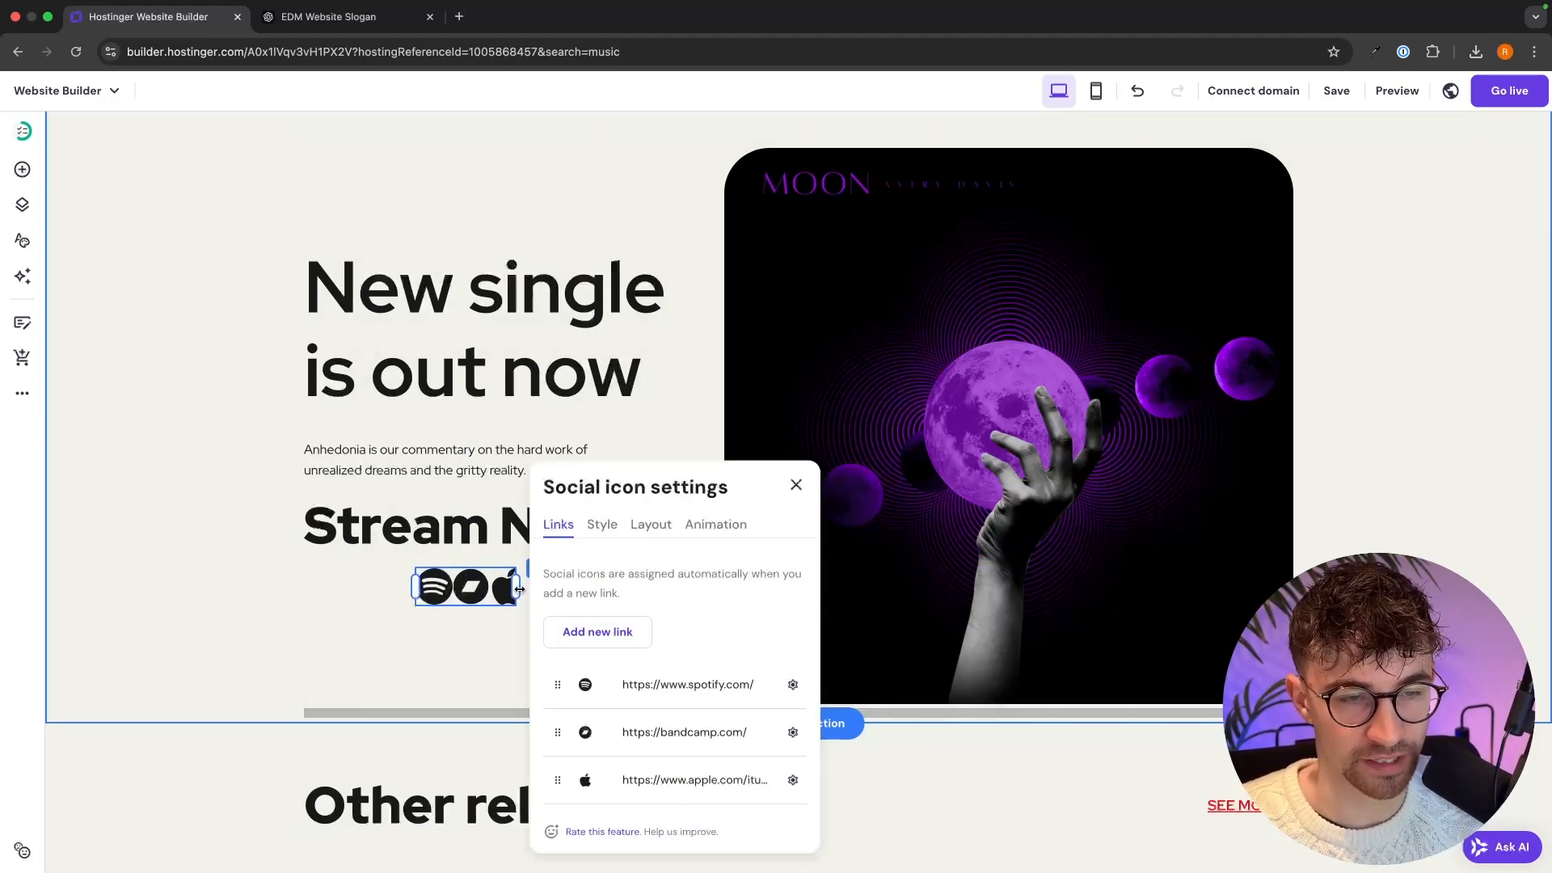
mouse_move(519, 589)
left_mouse_down()
mouse_move(555, 588)
mouse_move(506, 596)
left_mouse_up()
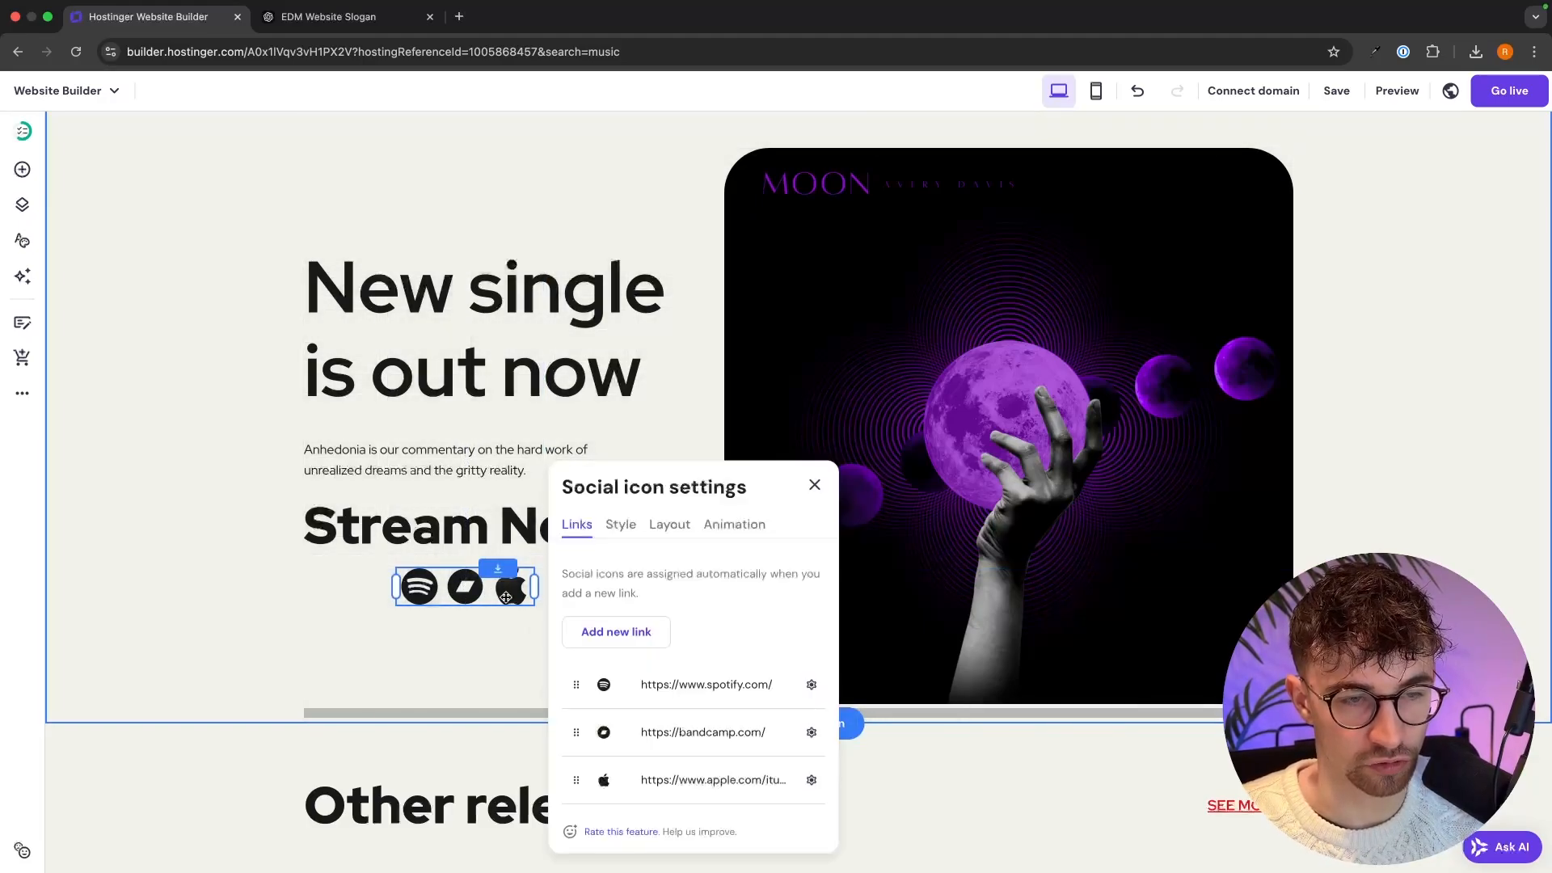
left_click(535, 640)
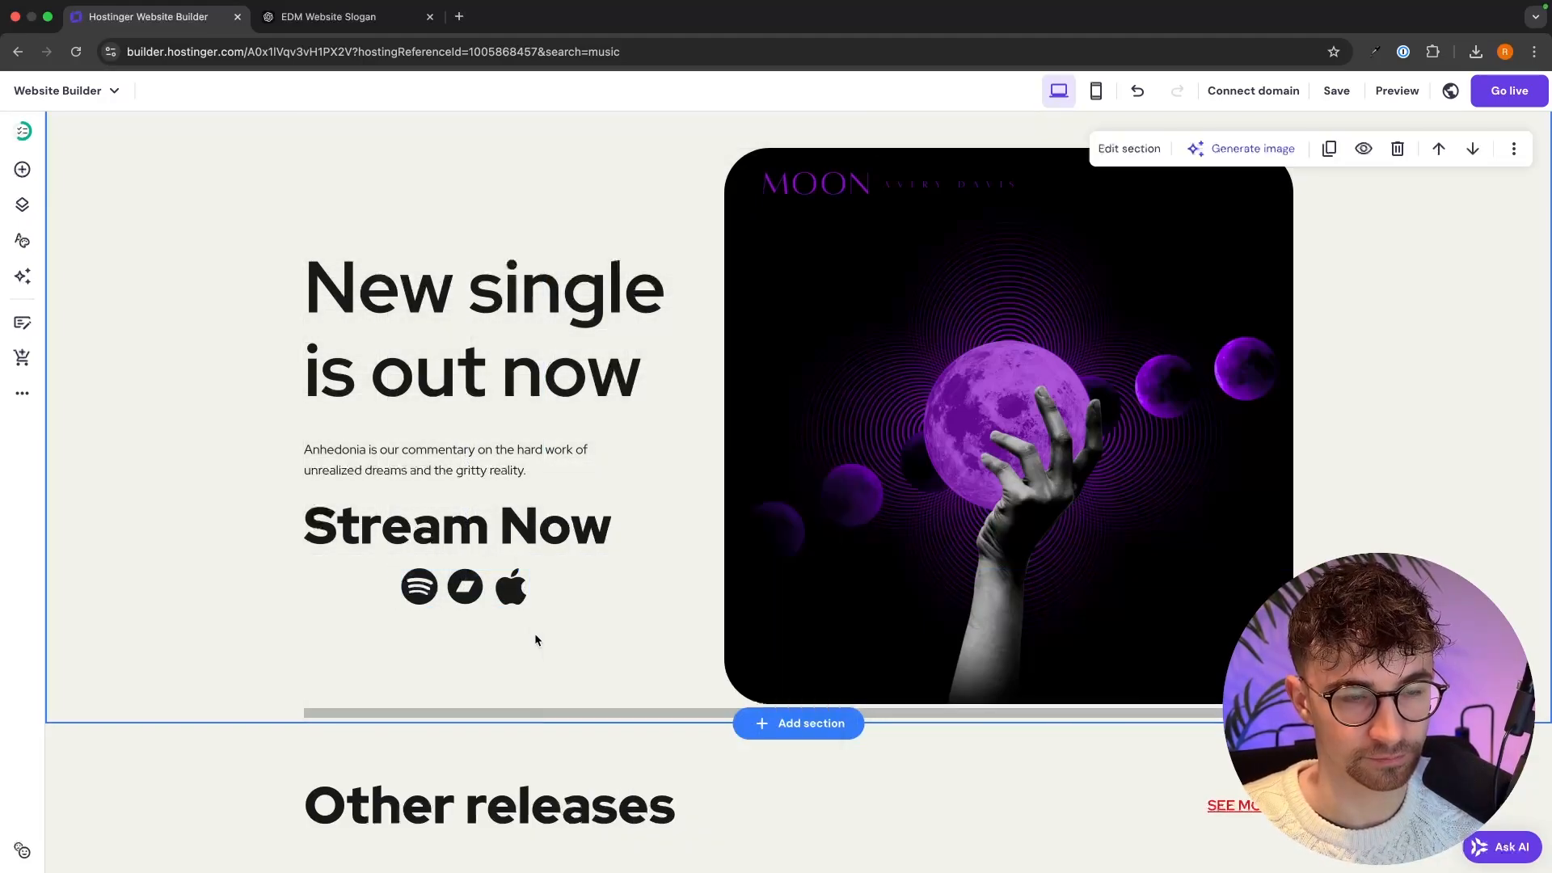
Check the Spotify and Bandcamp link addresses behind the streaming icons, leaving both as they are.
left_click(499, 593)
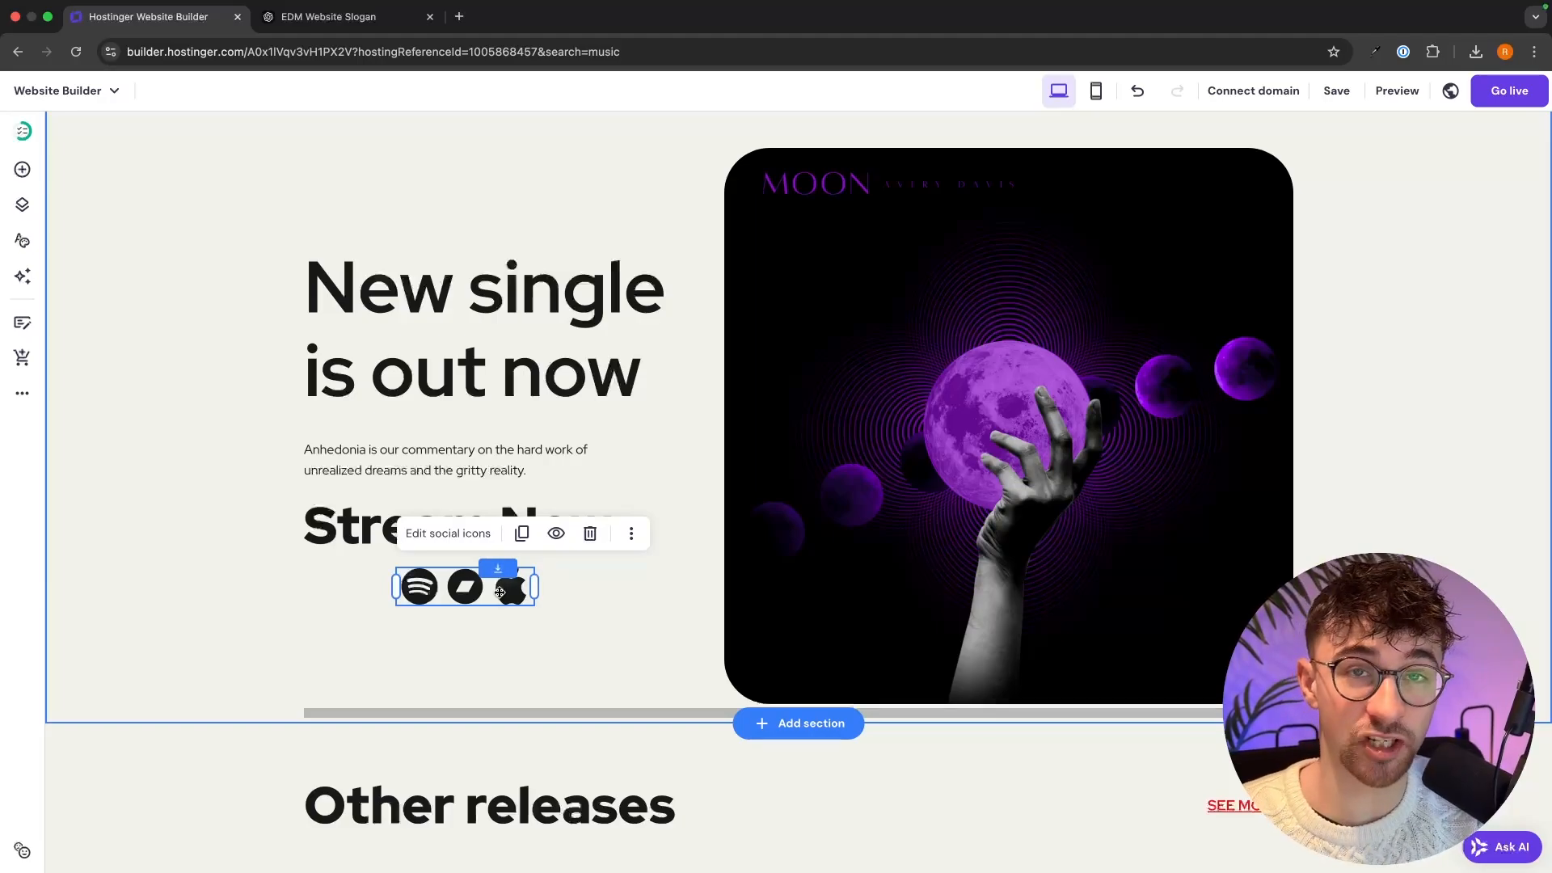
left_click(469, 535)
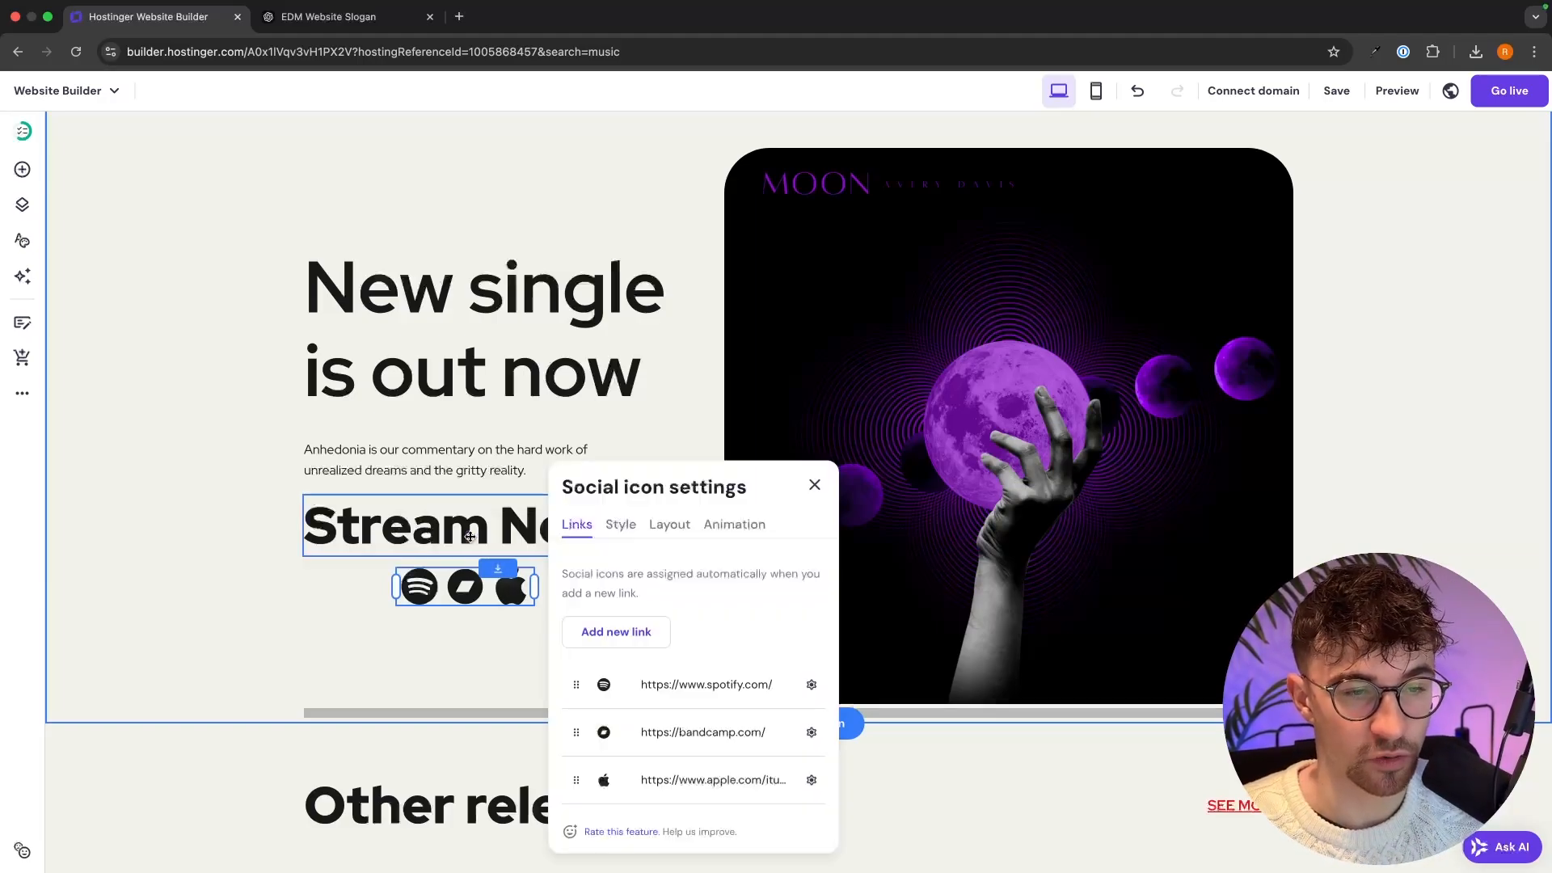
scroll(615, 509, "down", 2)
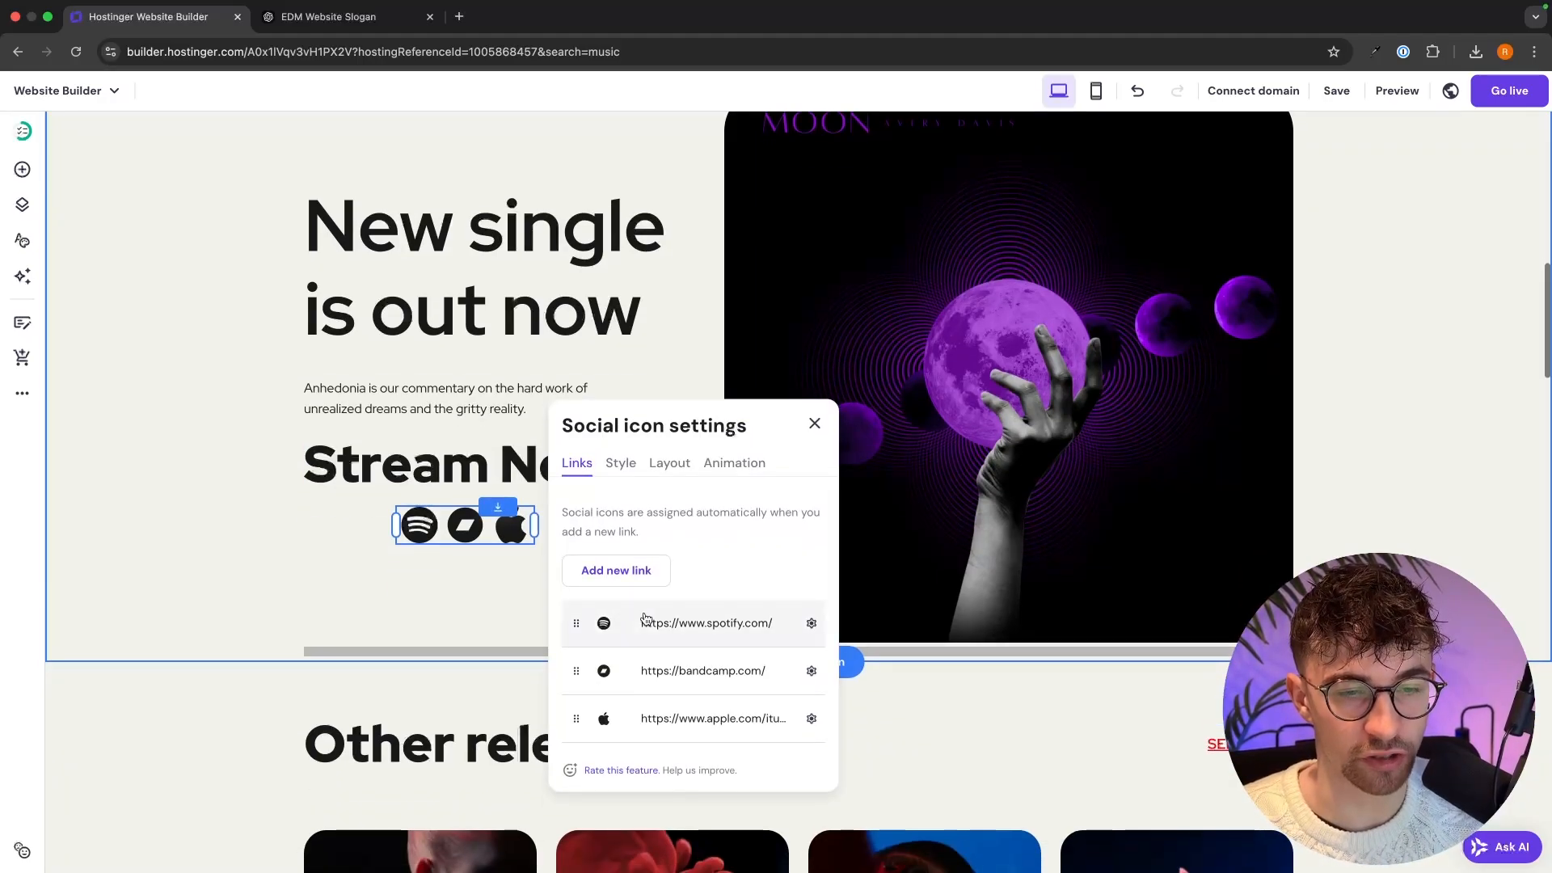
left_click(669, 610)
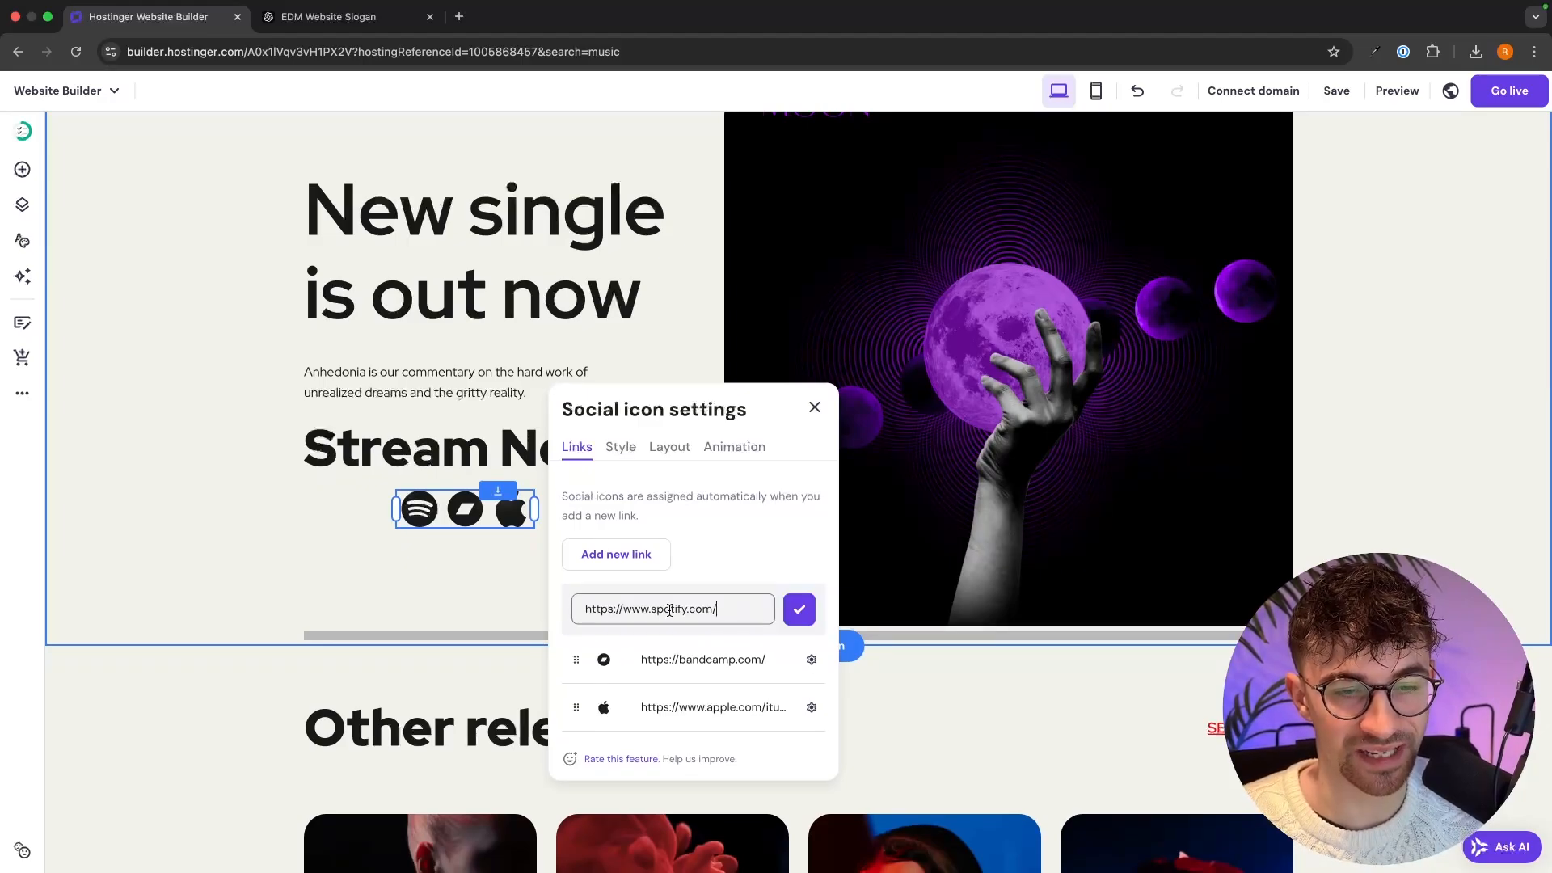
left_click_drag(727, 612, 588, 608)
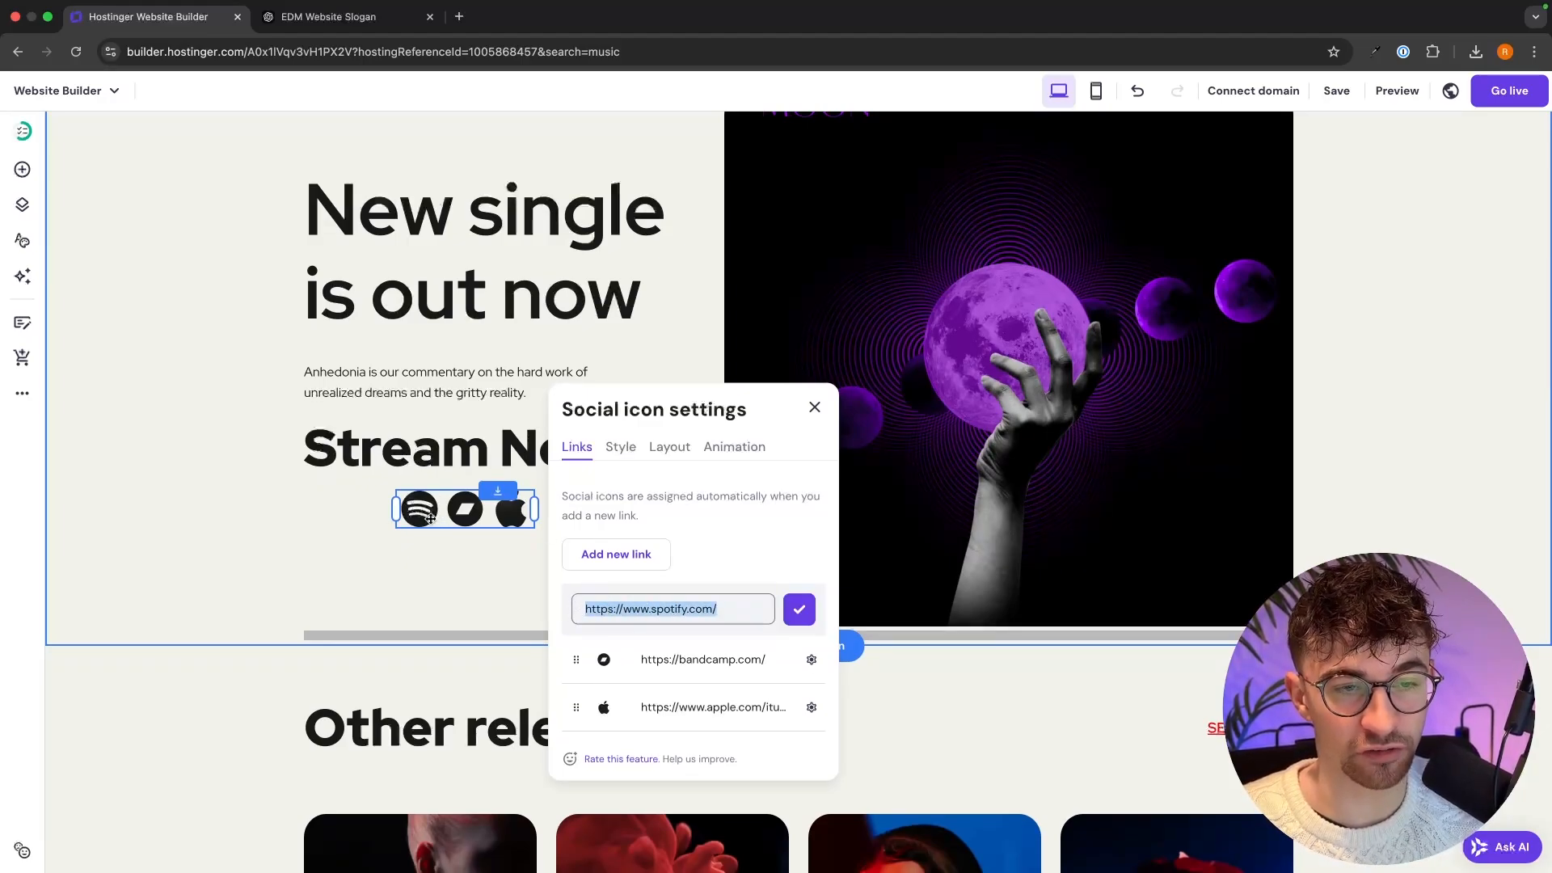
left_click(798, 609)
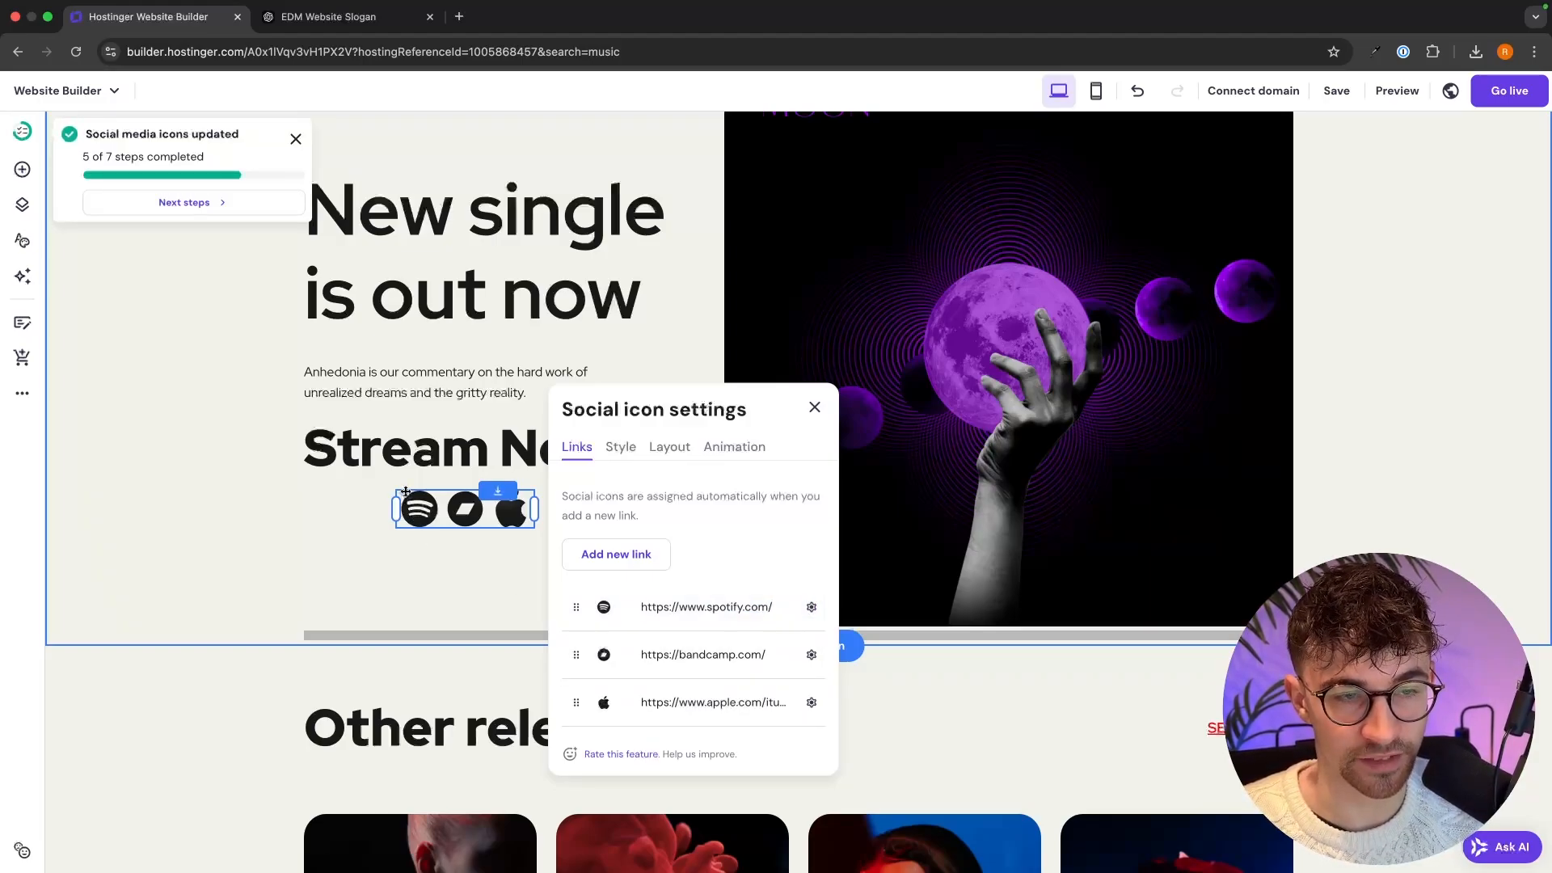
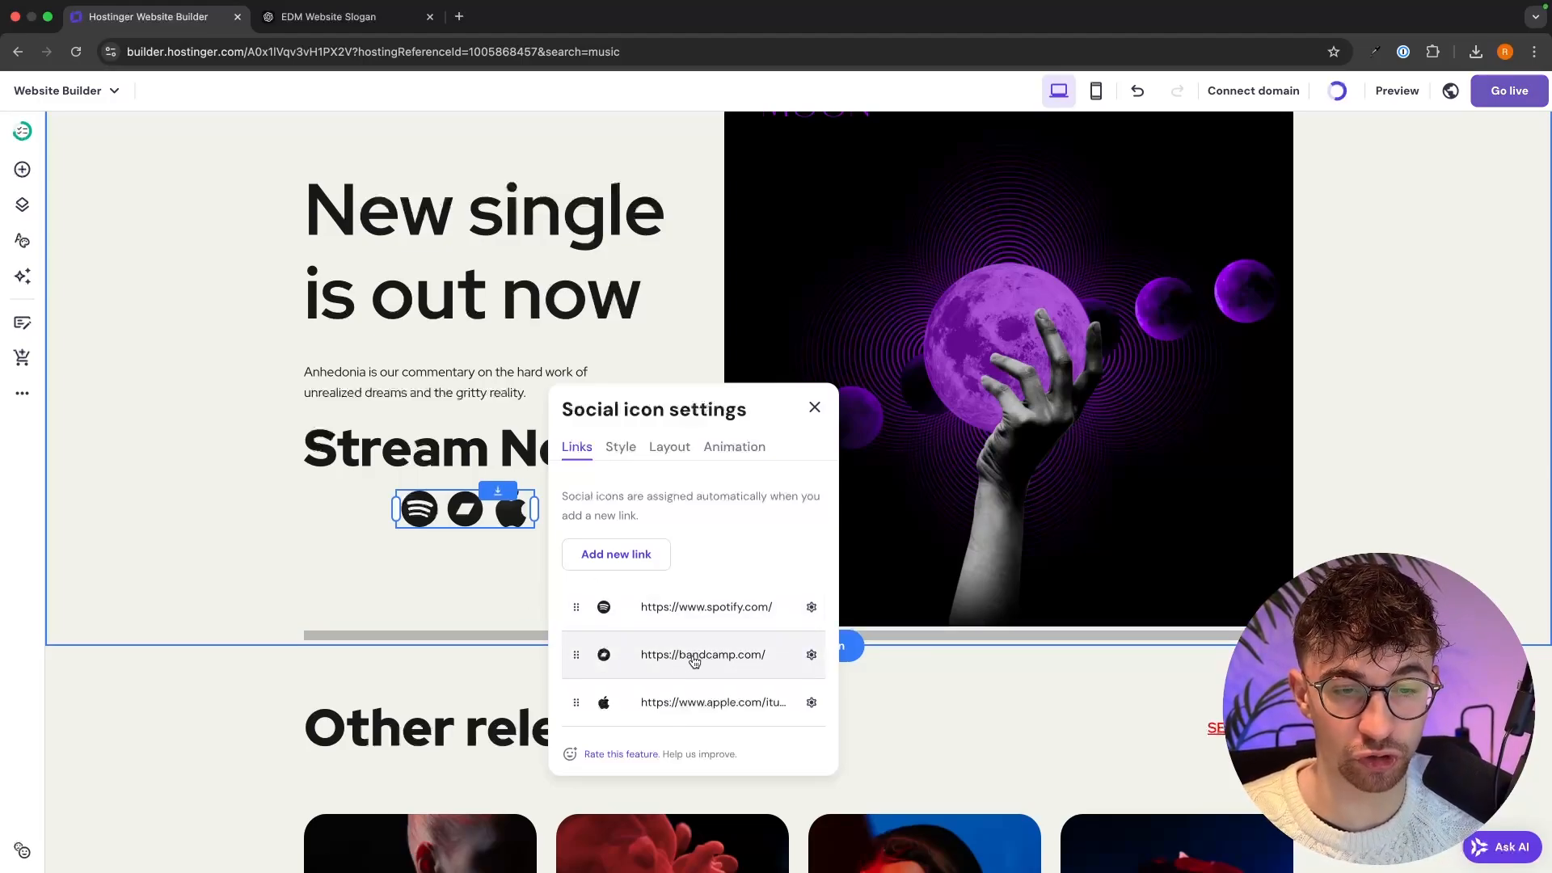
left_click(692, 658)
triple_click(694, 656)
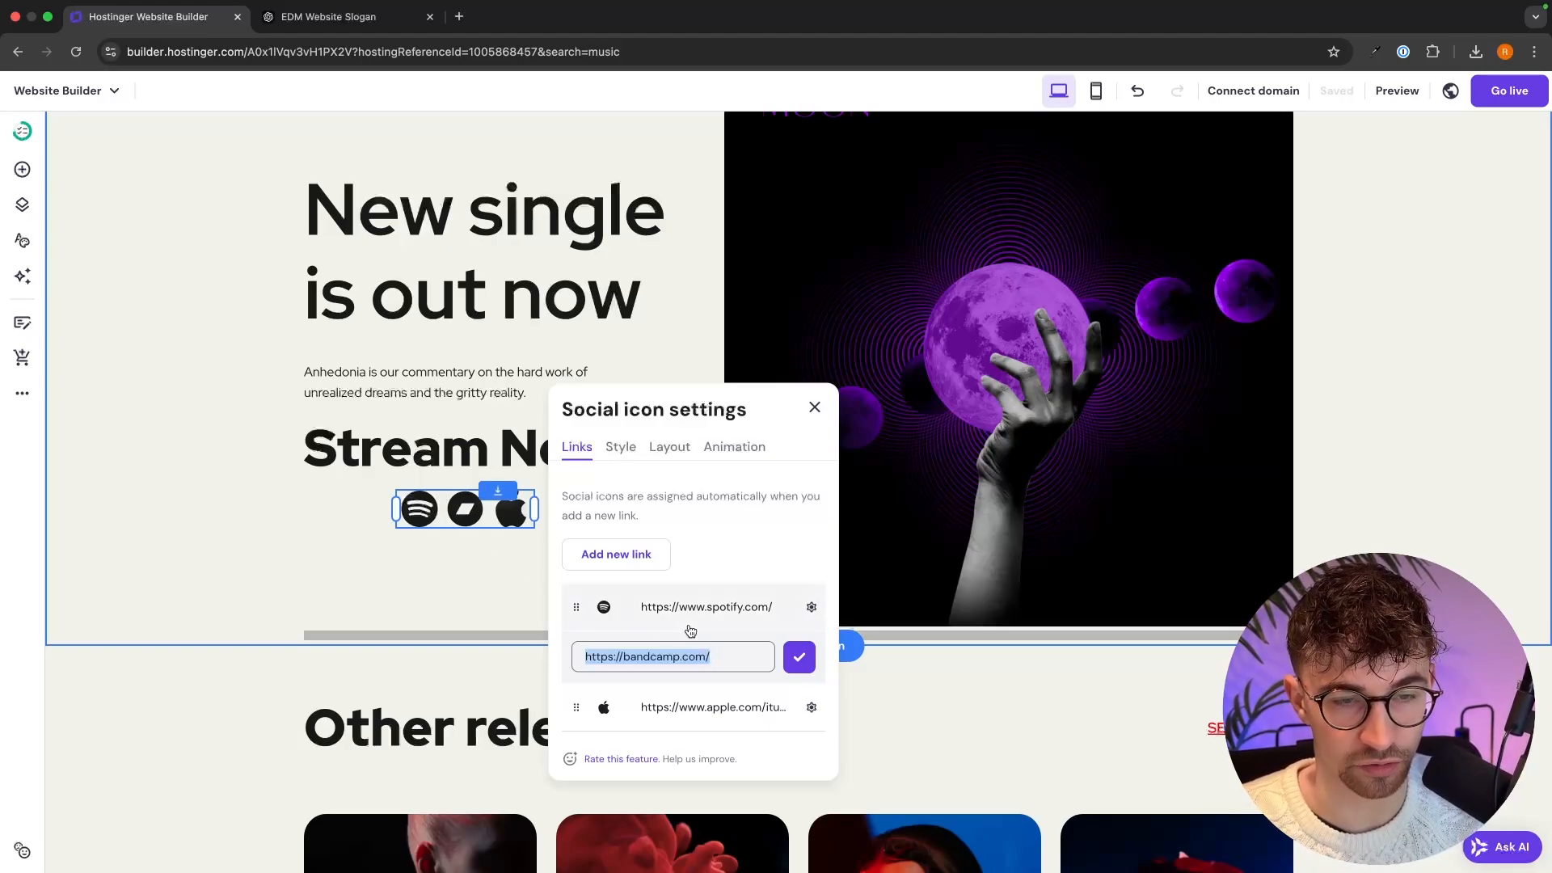
left_click(803, 656)
left_click(500, 556)
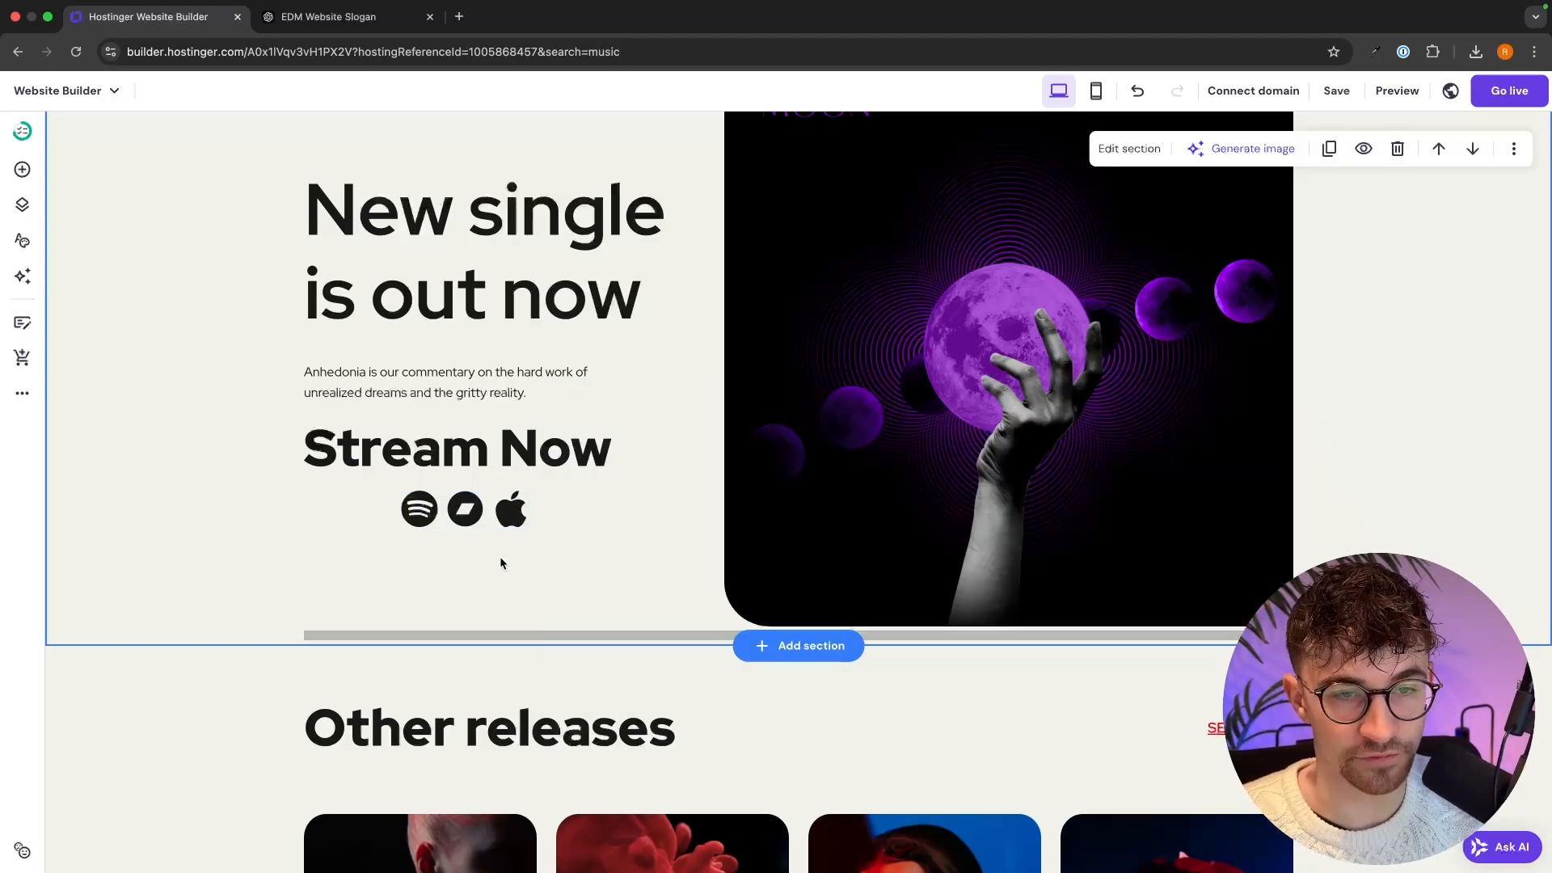
Copy the Spotify link address from the streaming icons' link settings.
scroll(501, 559, "up", 2)
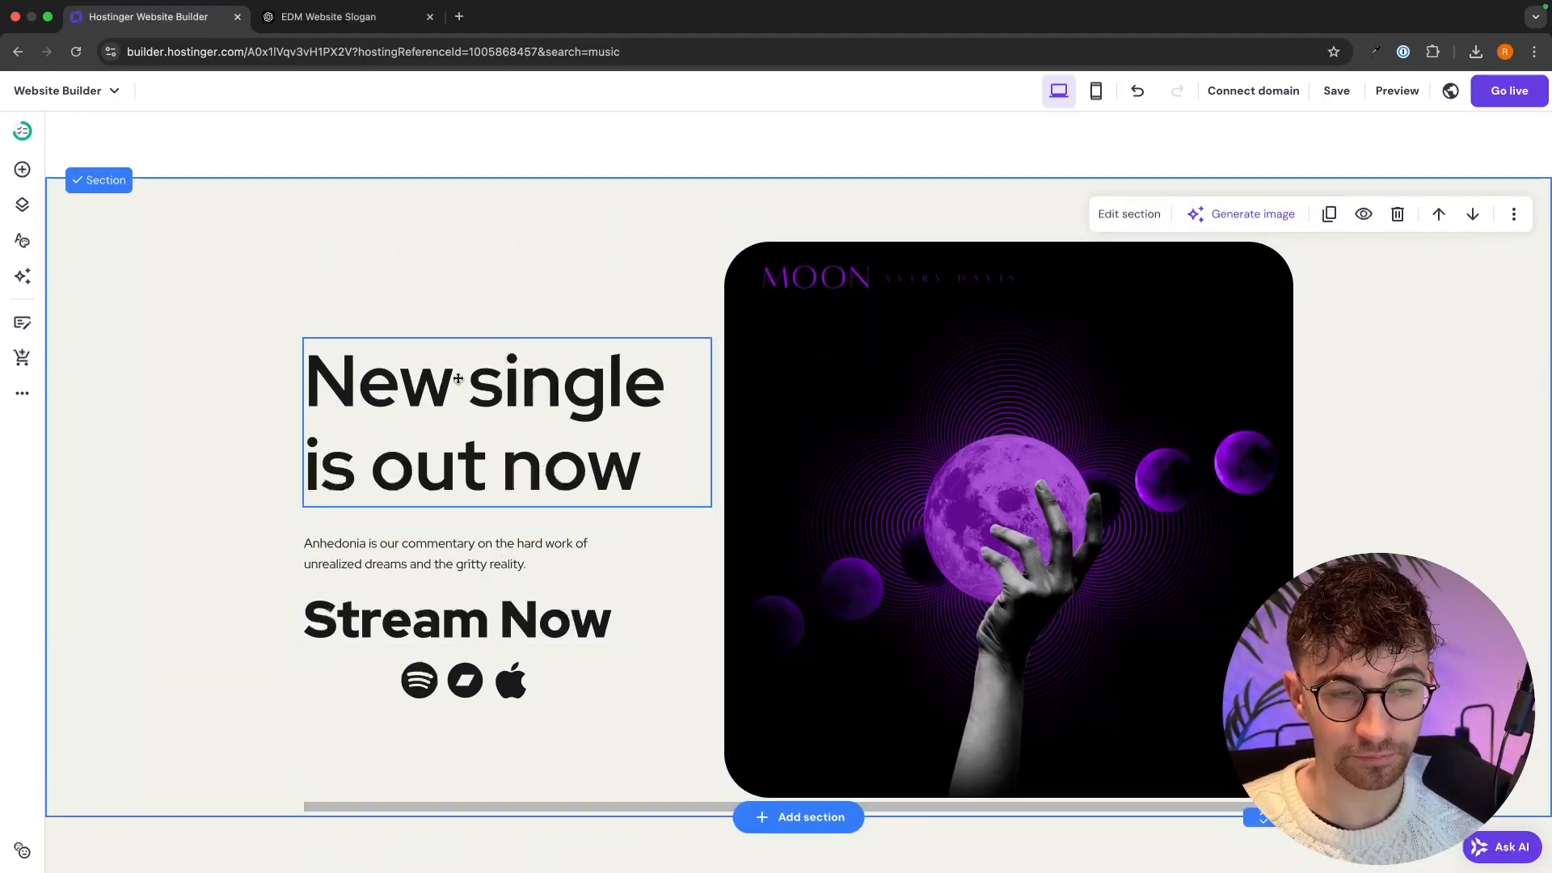
left_click(1072, 449)
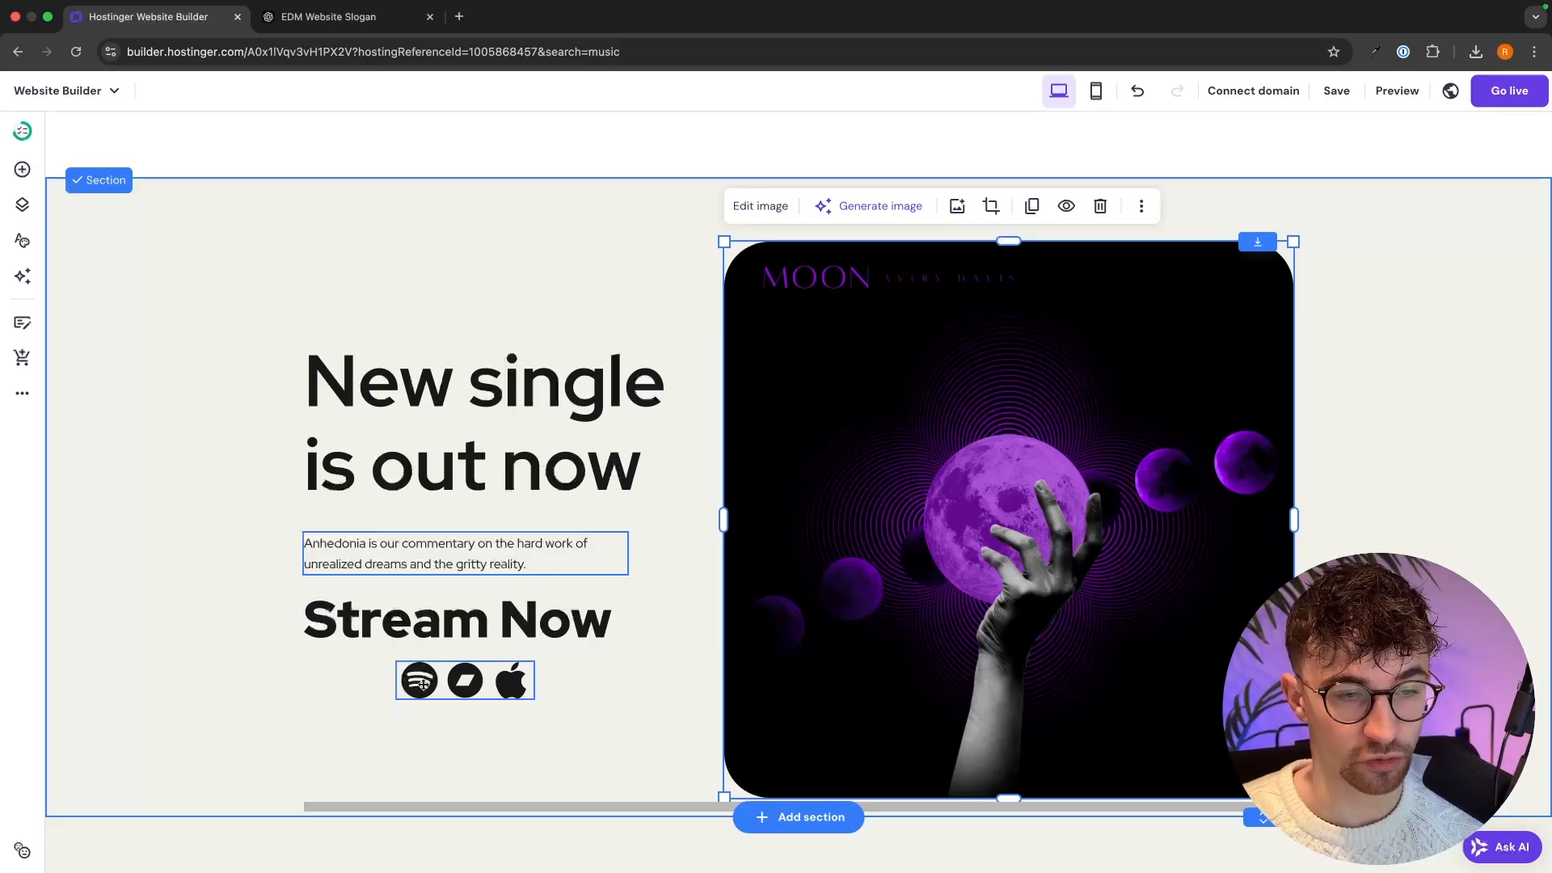
left_click(558, 553)
left_click(465, 681)
left_click(493, 627)
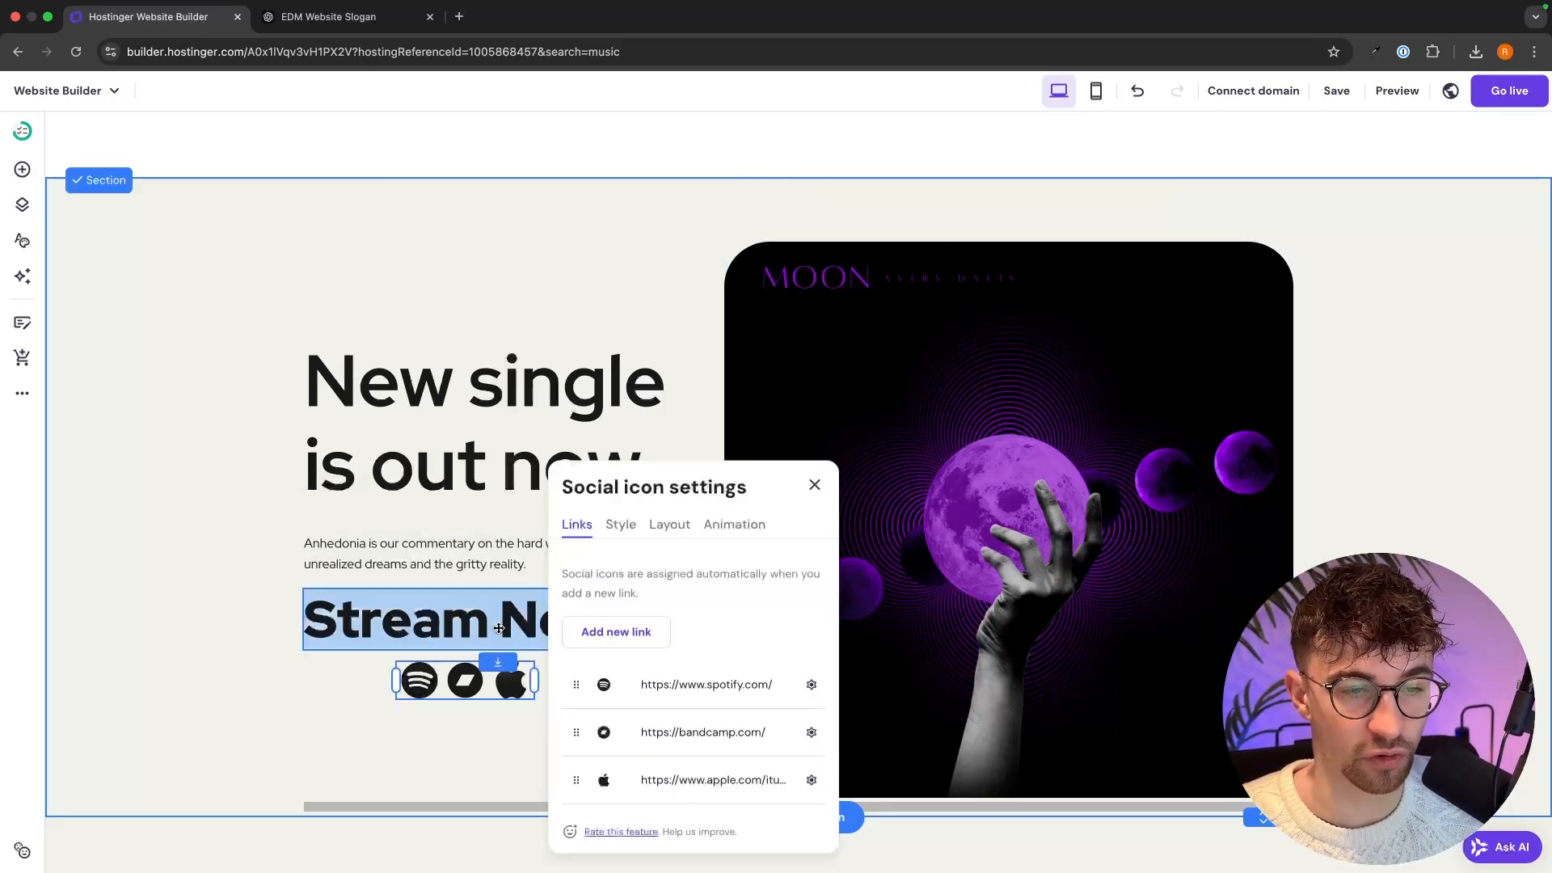
triple_click(670, 684)
key("ctrl+c")
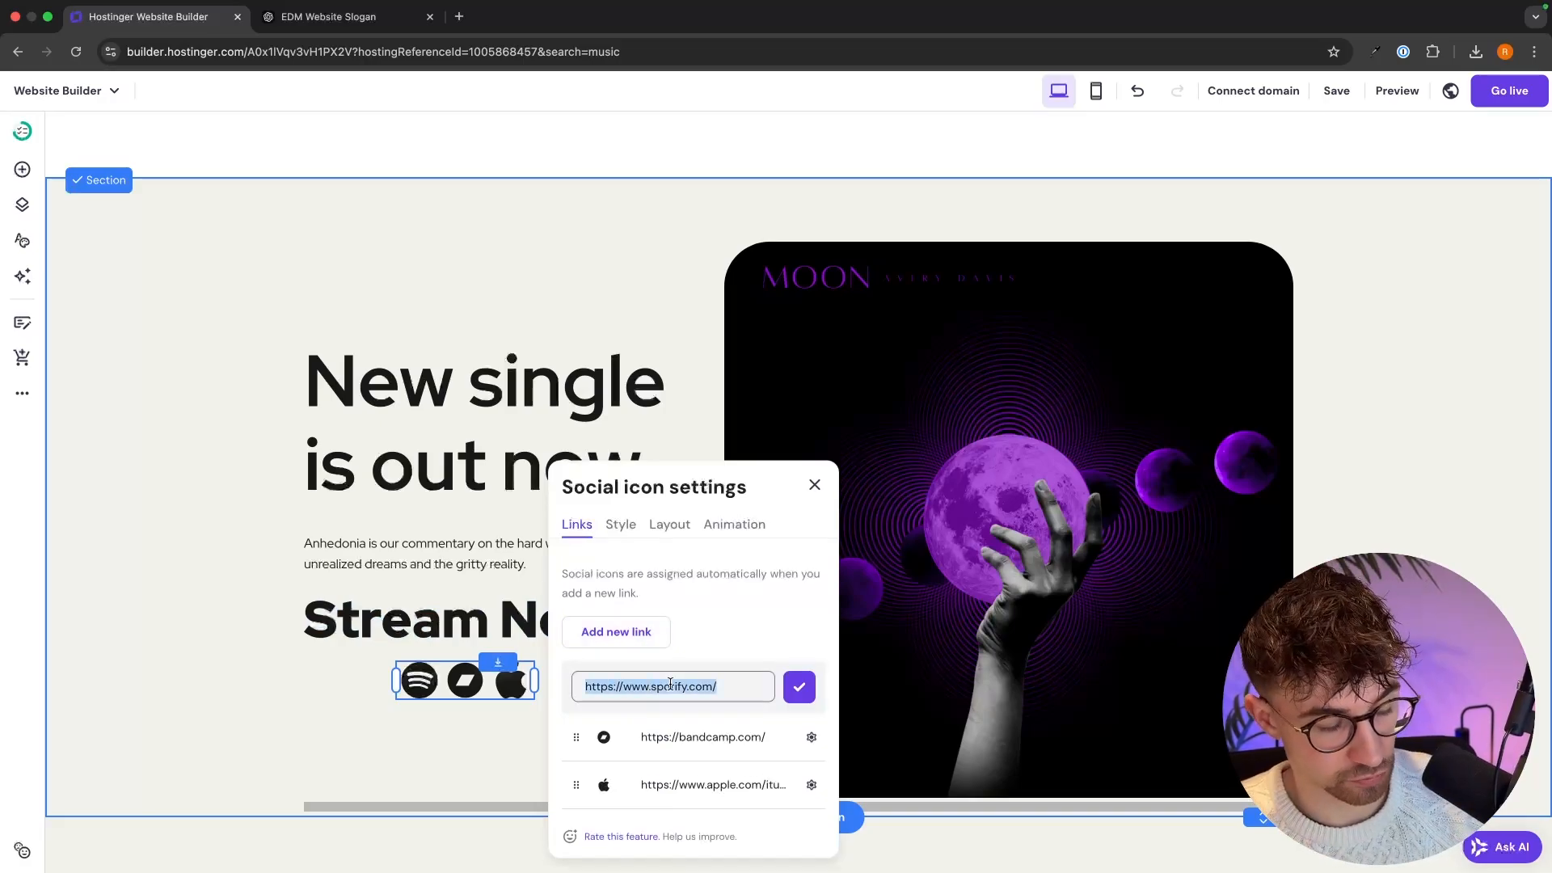
left_click(1081, 607)
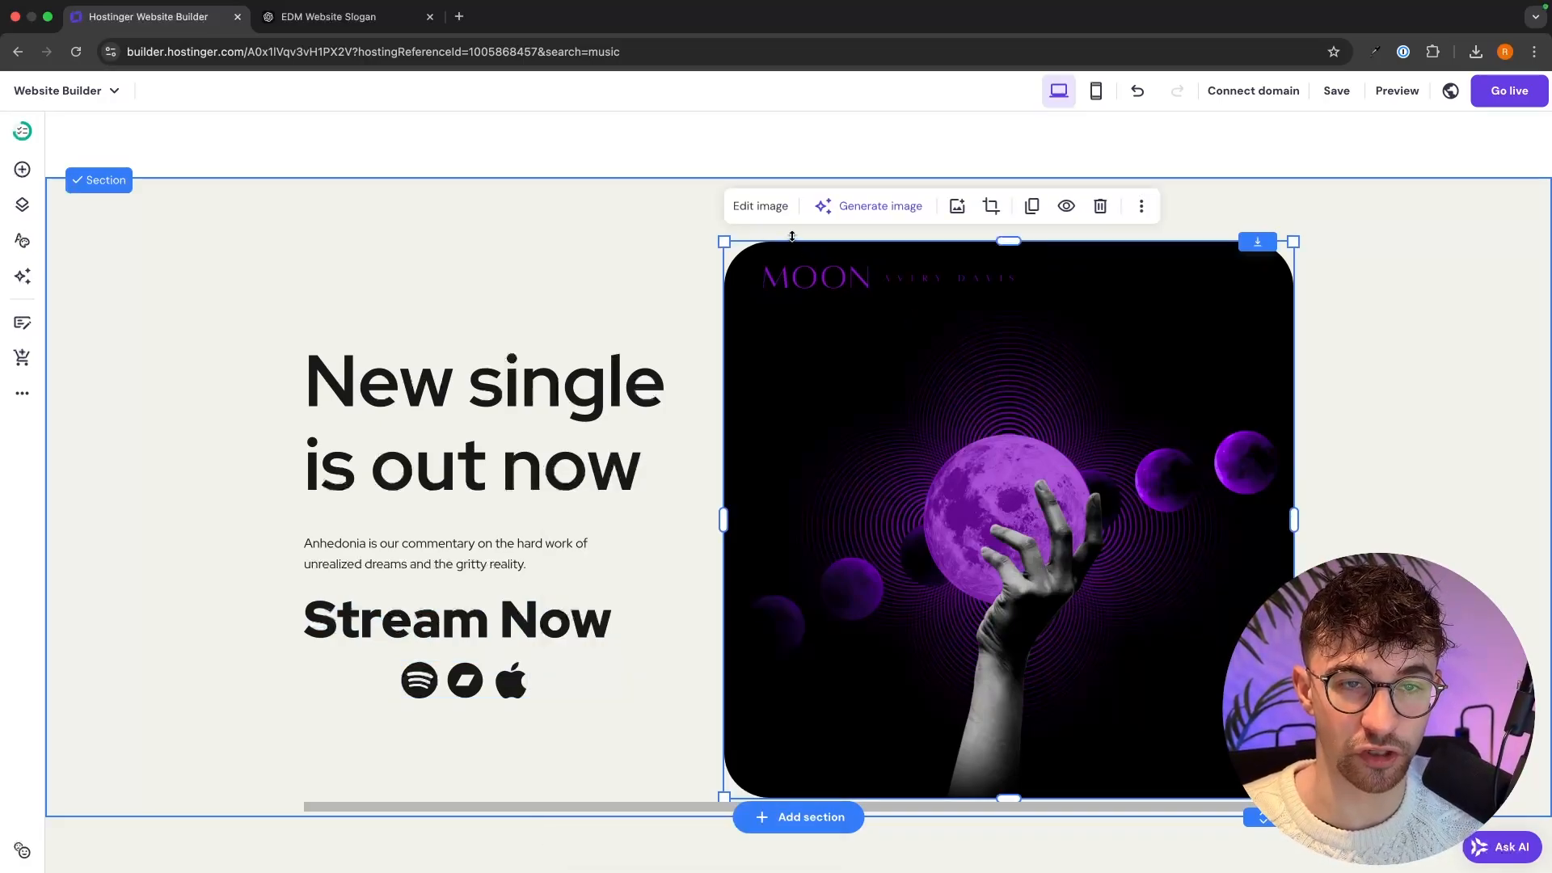
left_click(764, 211)
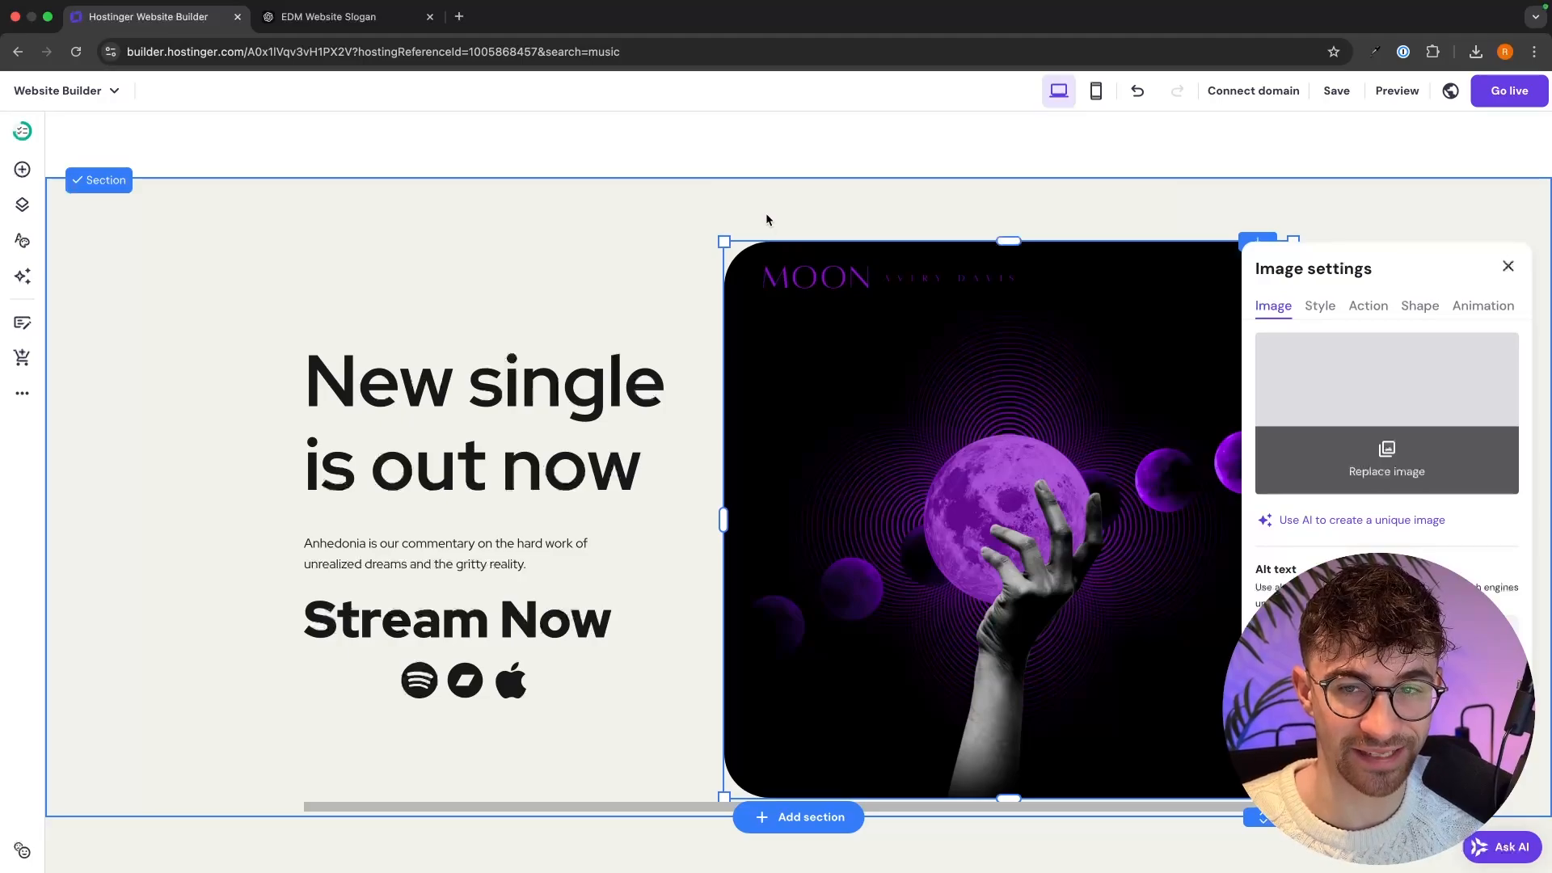
left_click(1361, 309)
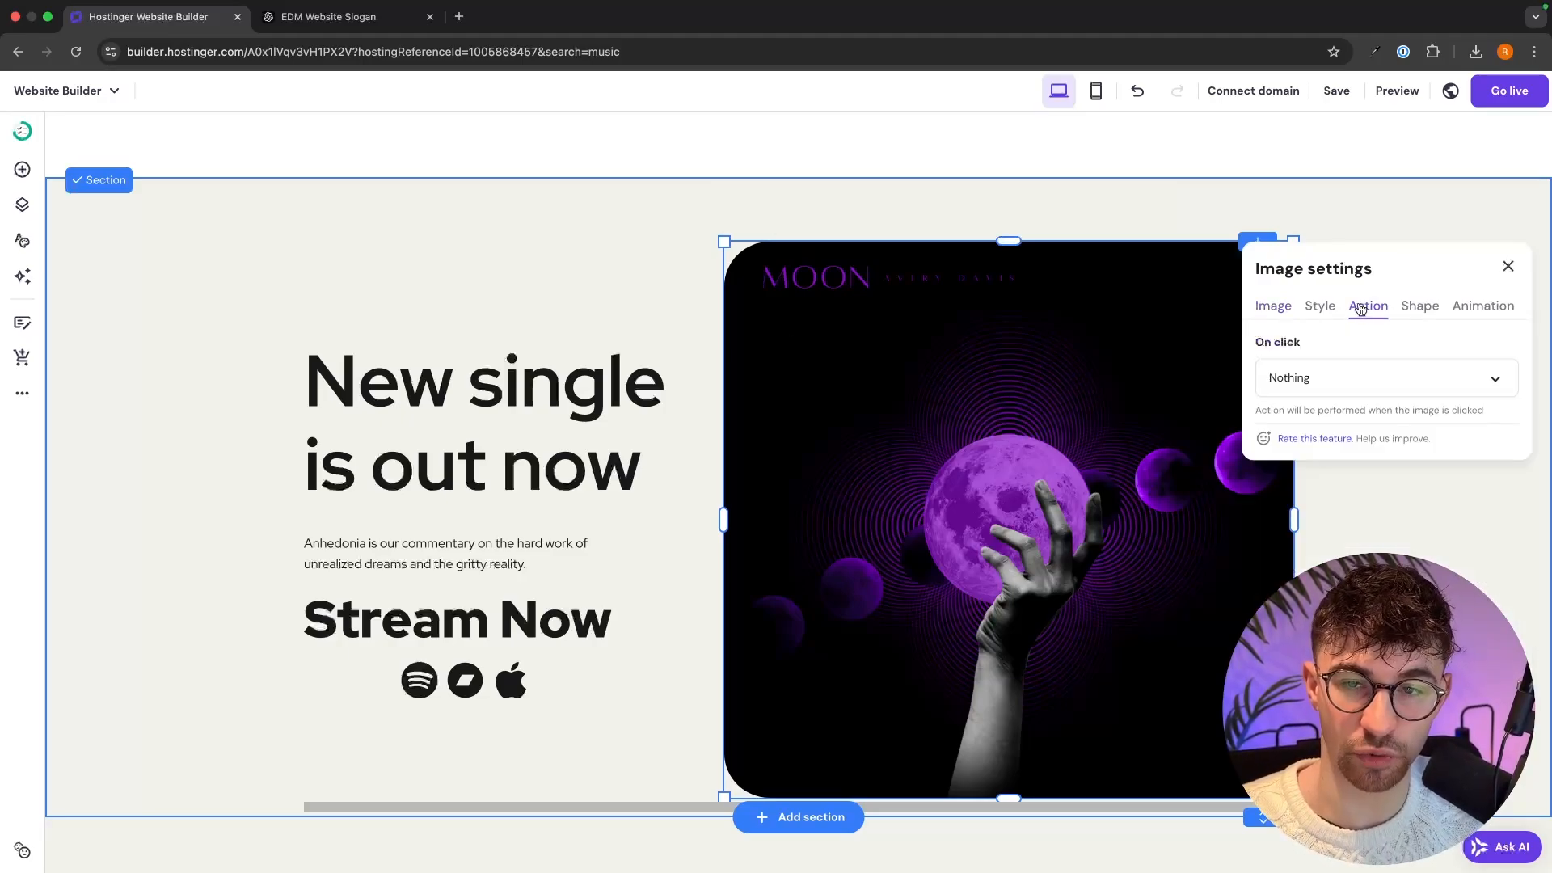
left_click(1319, 380)
left_click(1318, 482)
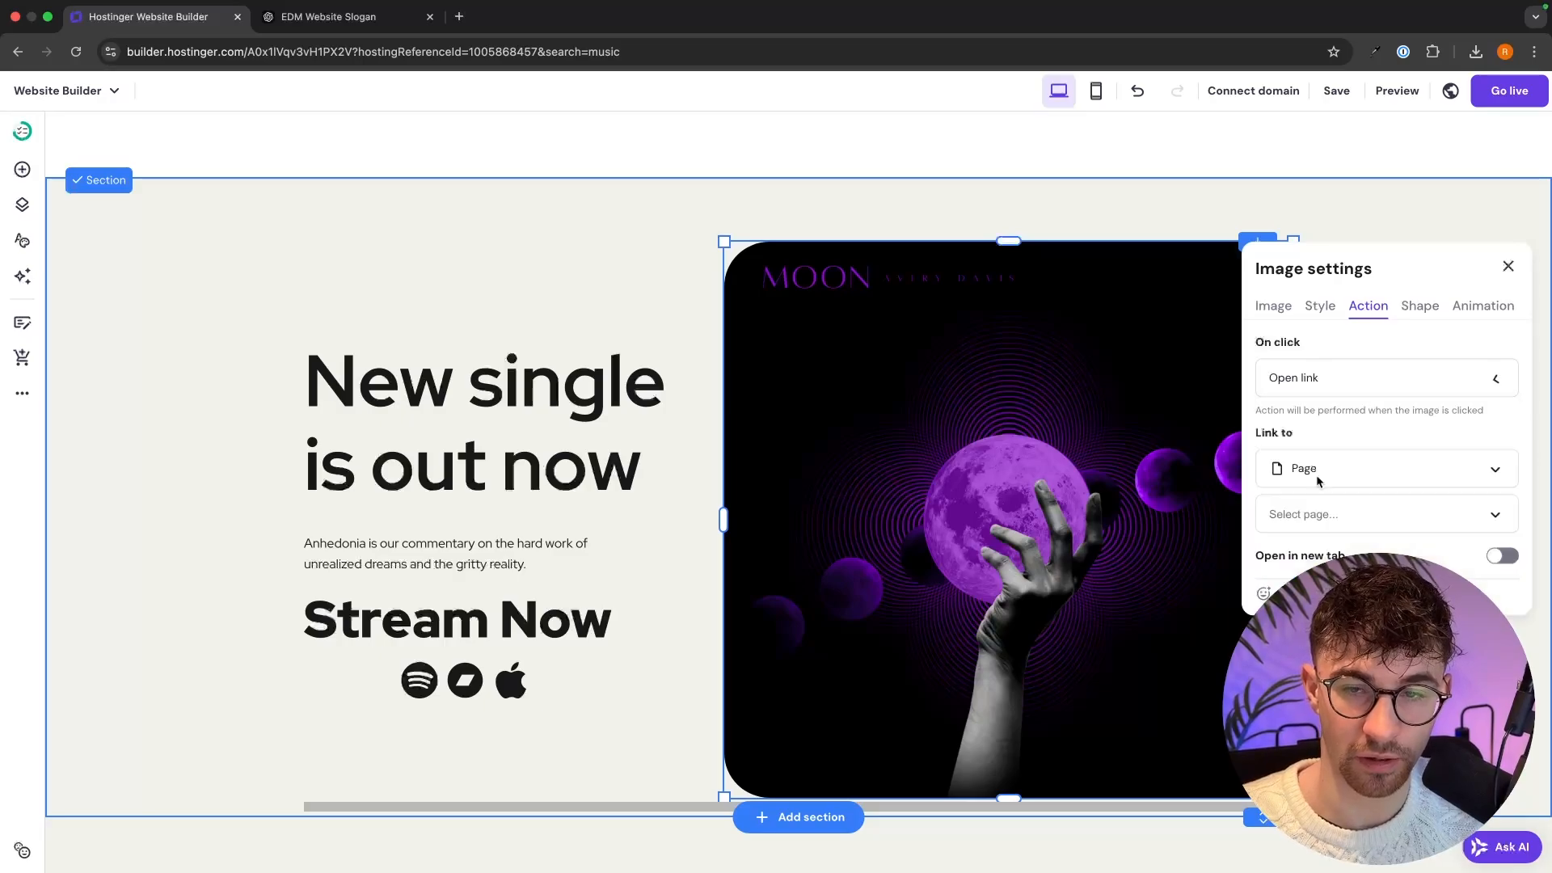
left_click(1327, 477)
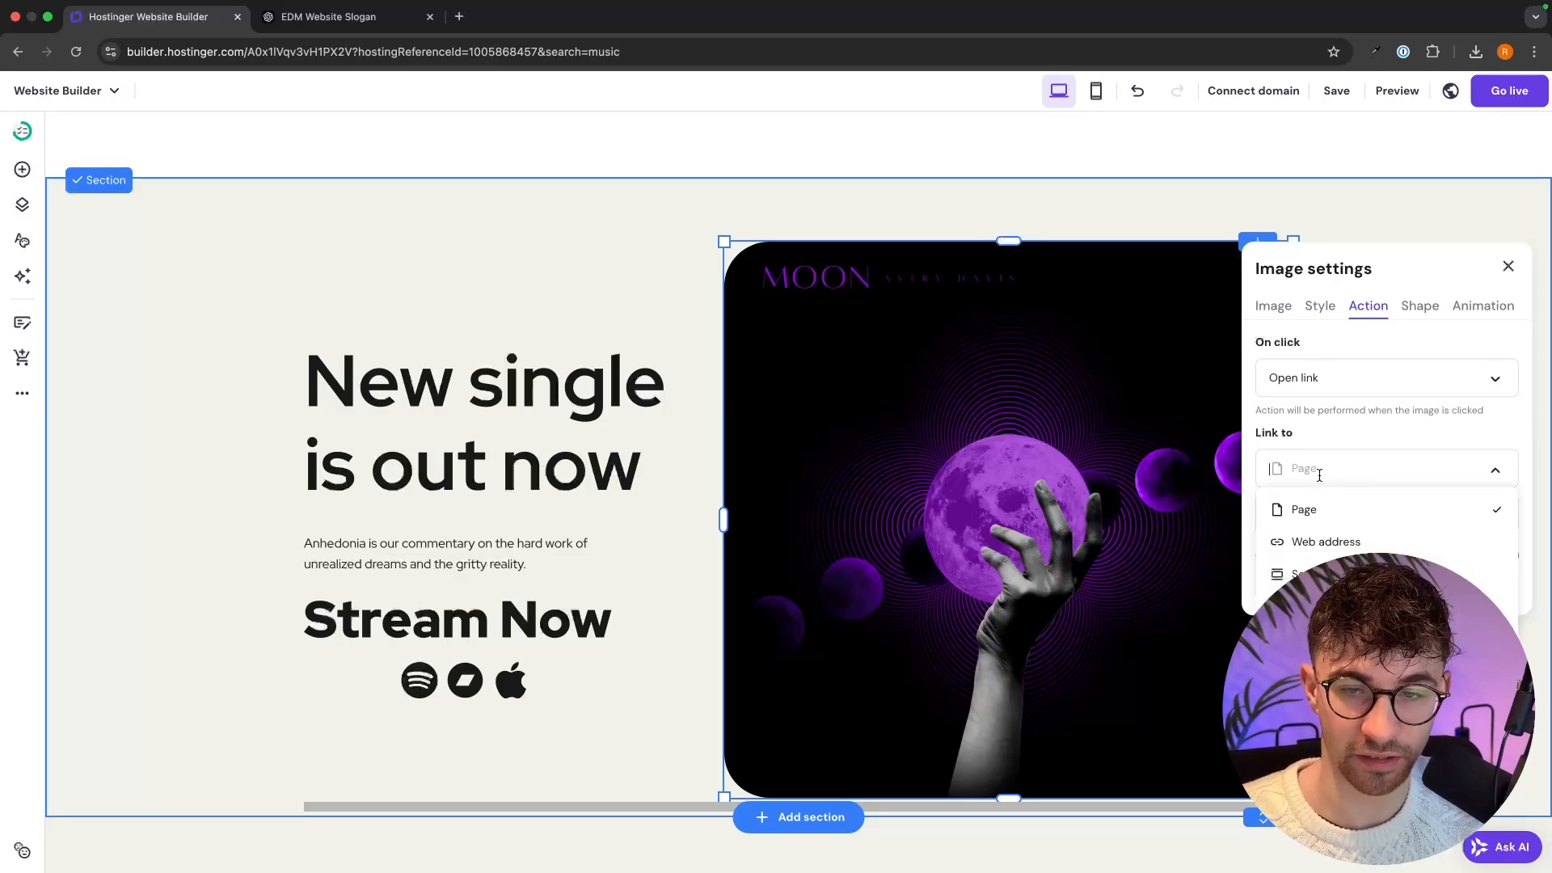
left_click(1326, 537)
left_click(1324, 522)
key("ctrl+v")
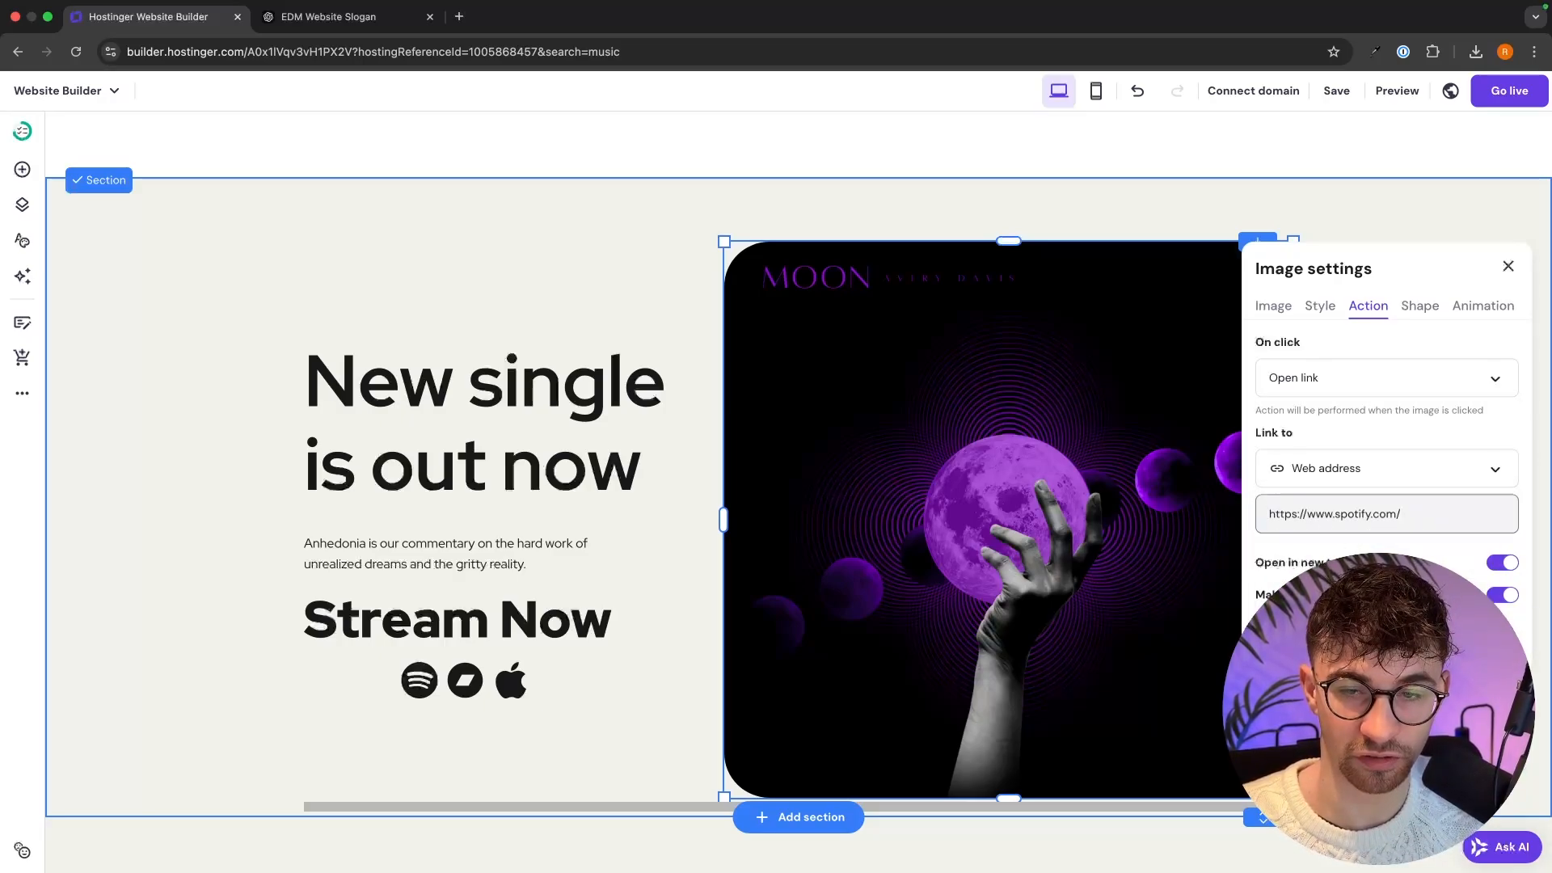
left_click(969, 378)
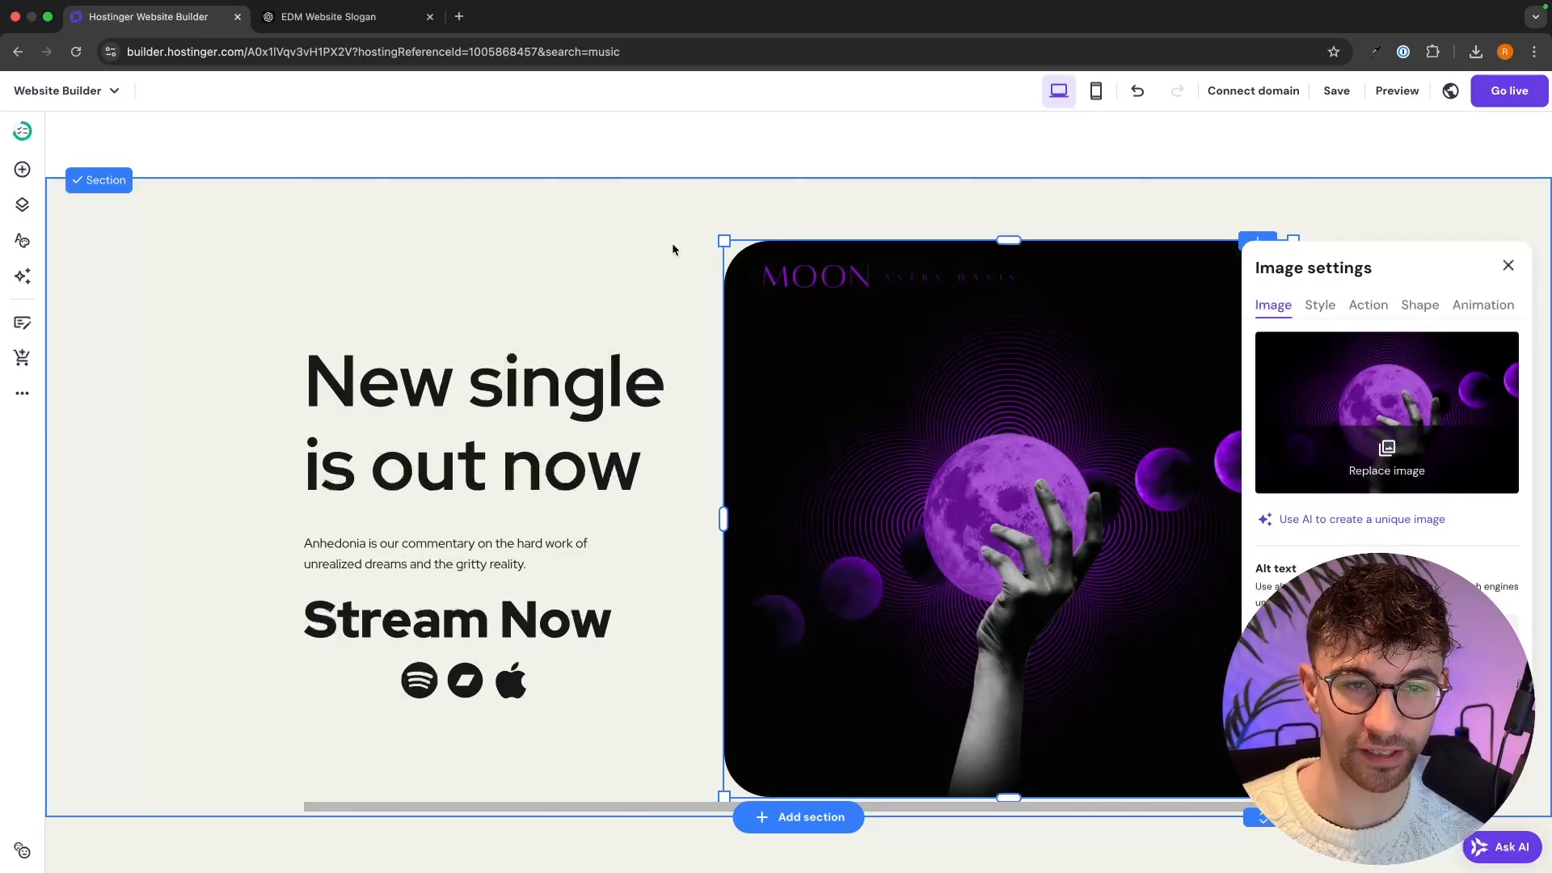
left_click(647, 257)
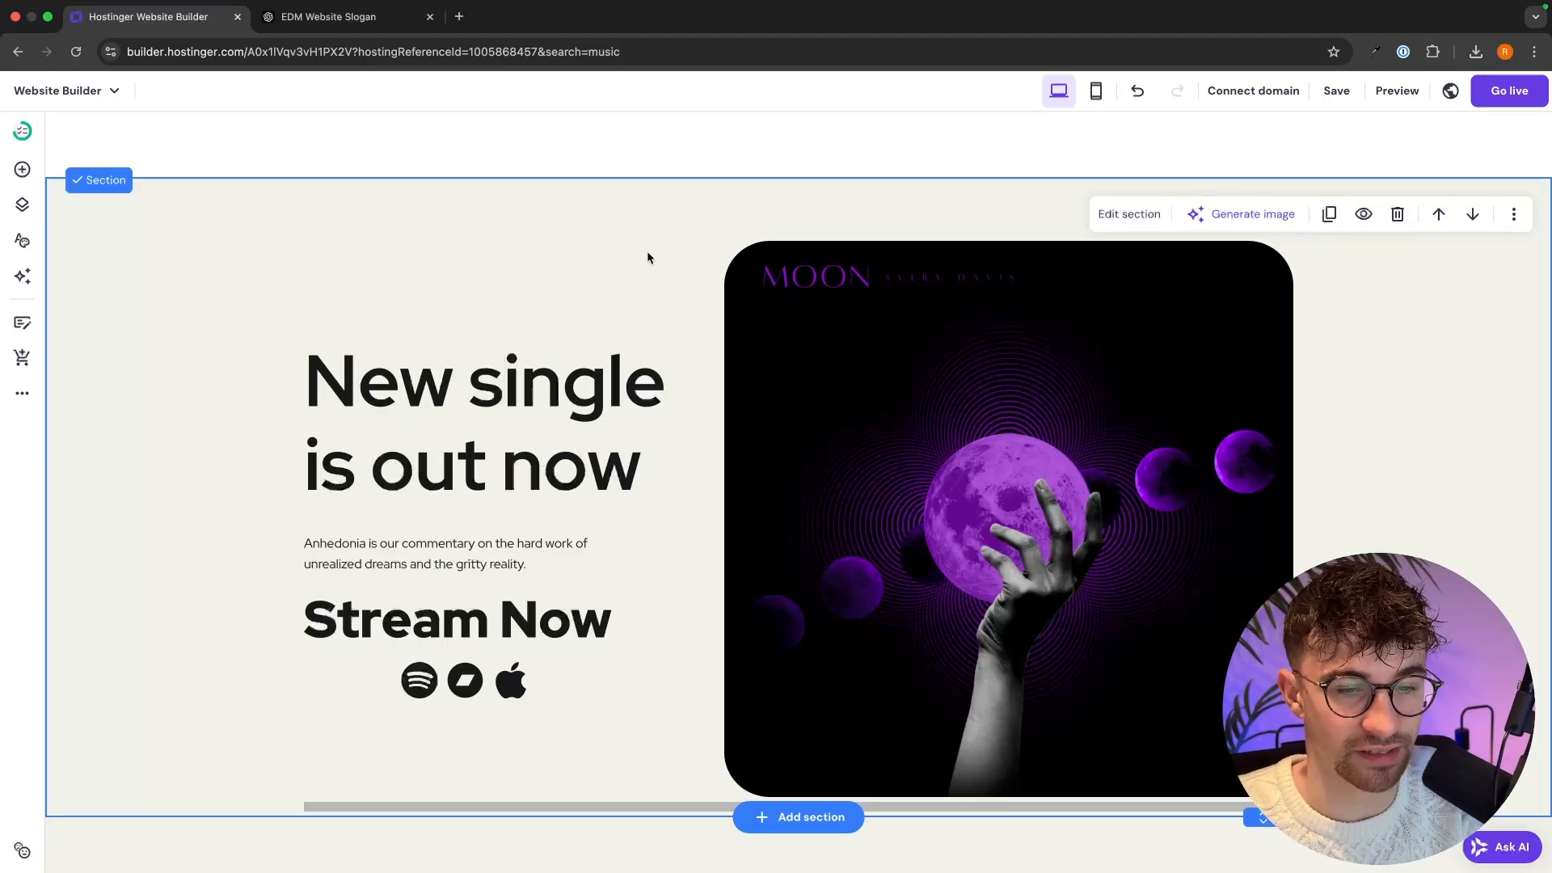
Examine the Other releases section, checking the EAR WAX title, subtitle and cover image settings, and look back over the homepage's product section.
scroll(1095, 346, "down", 7)
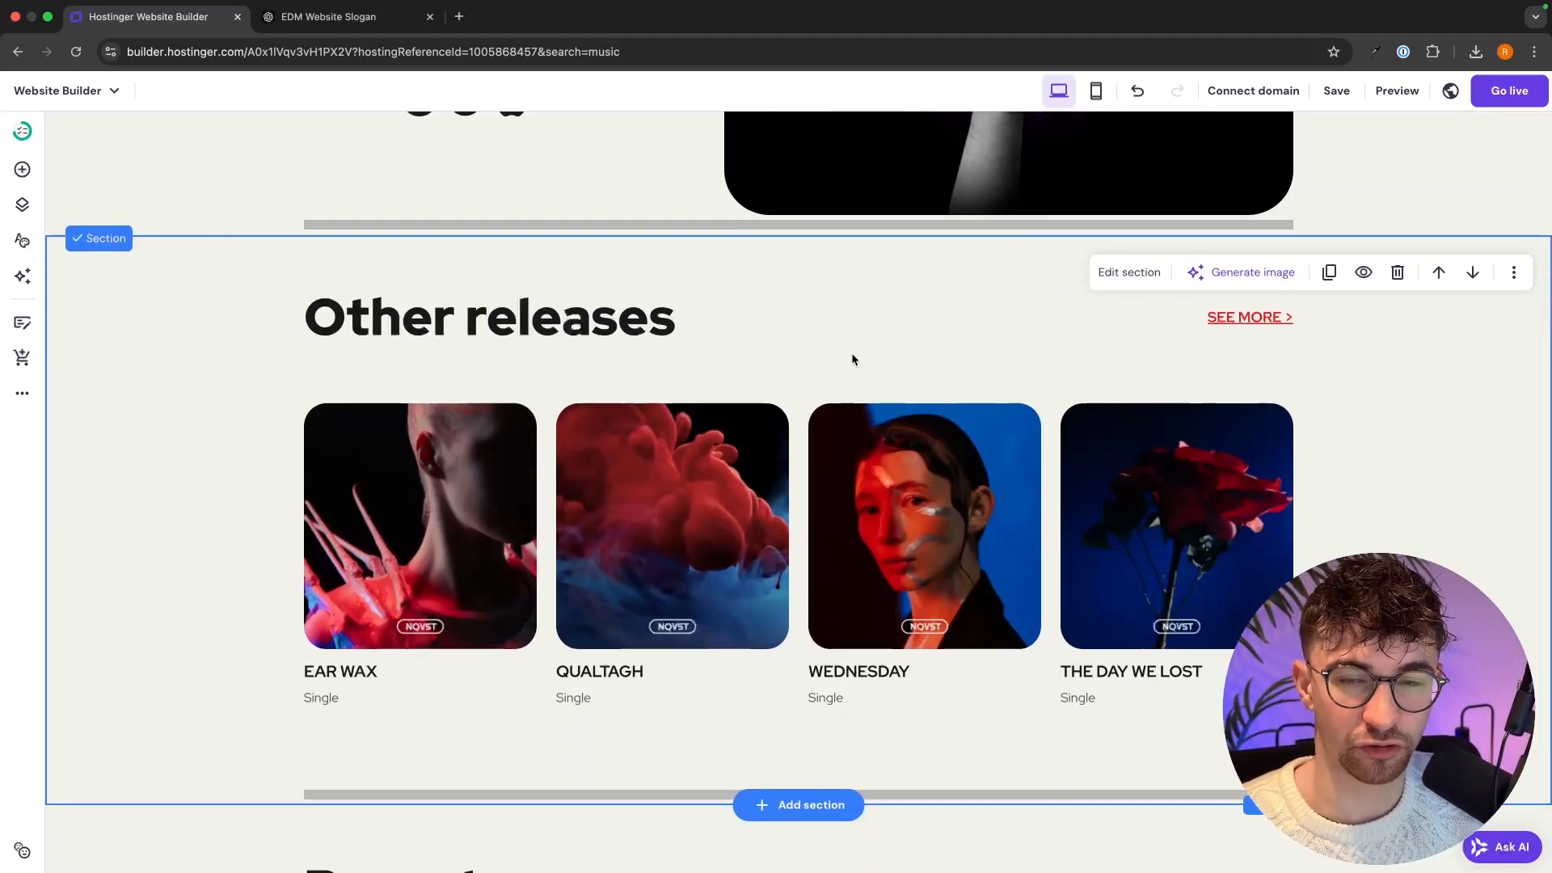
scroll(852, 359, "down", 1)
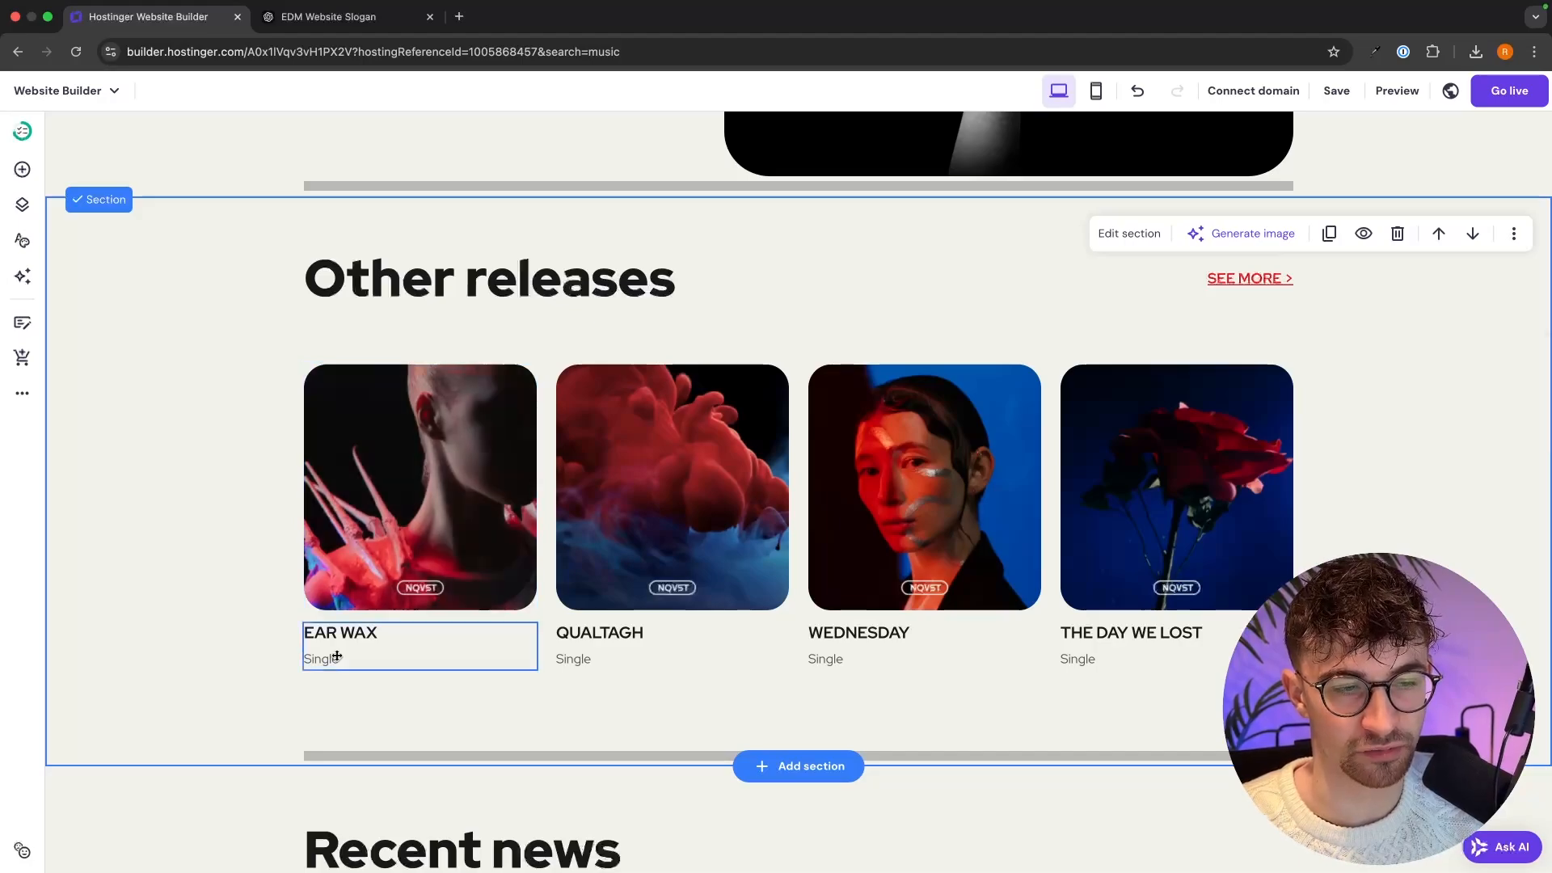
left_click(464, 452)
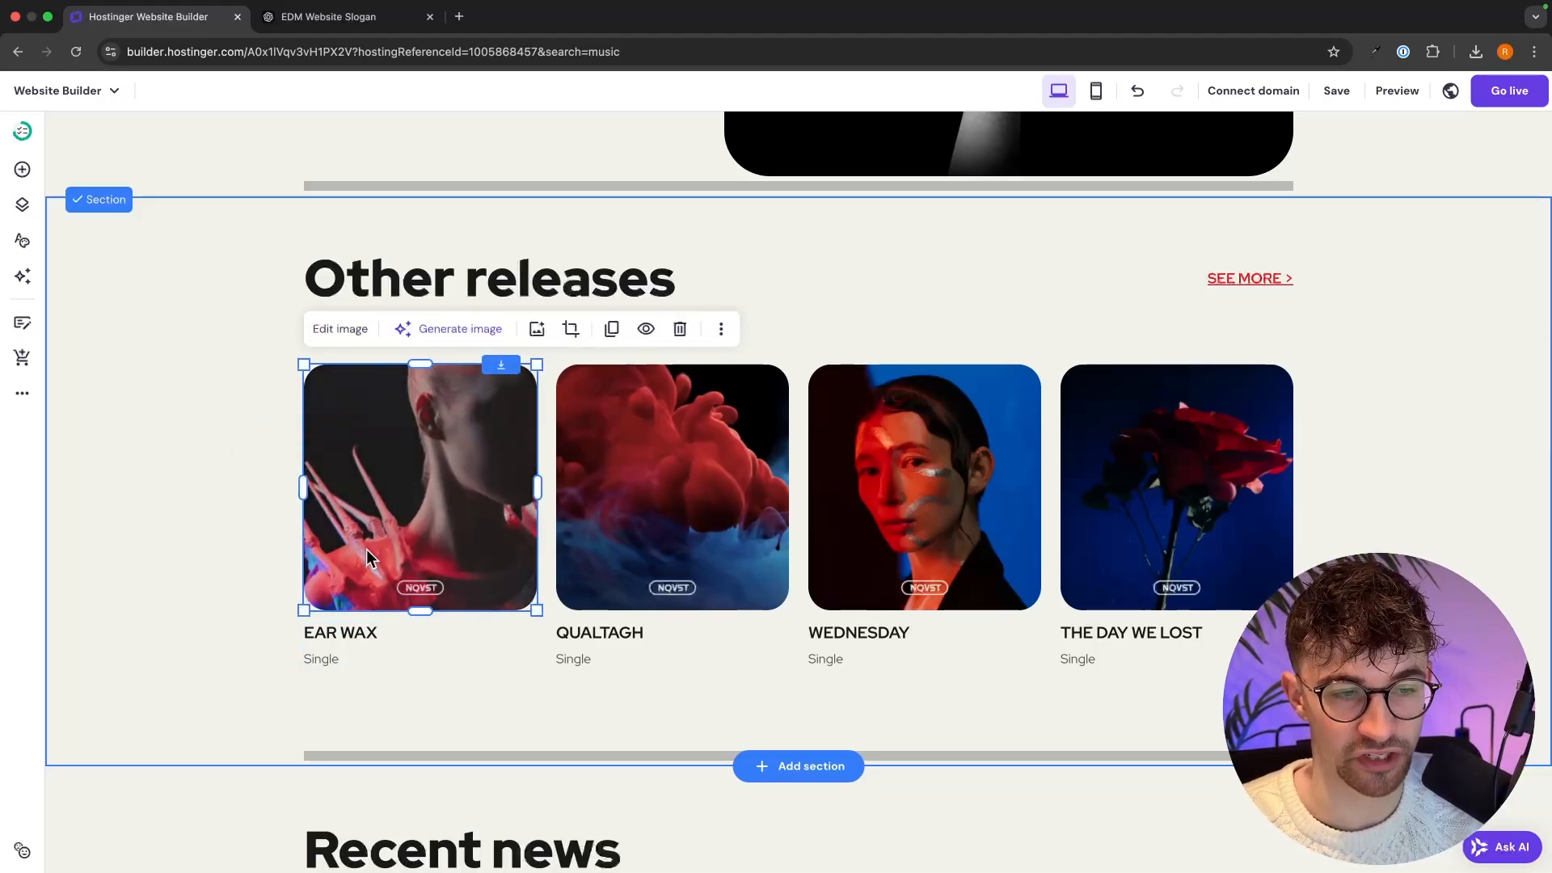
triple_click(346, 632)
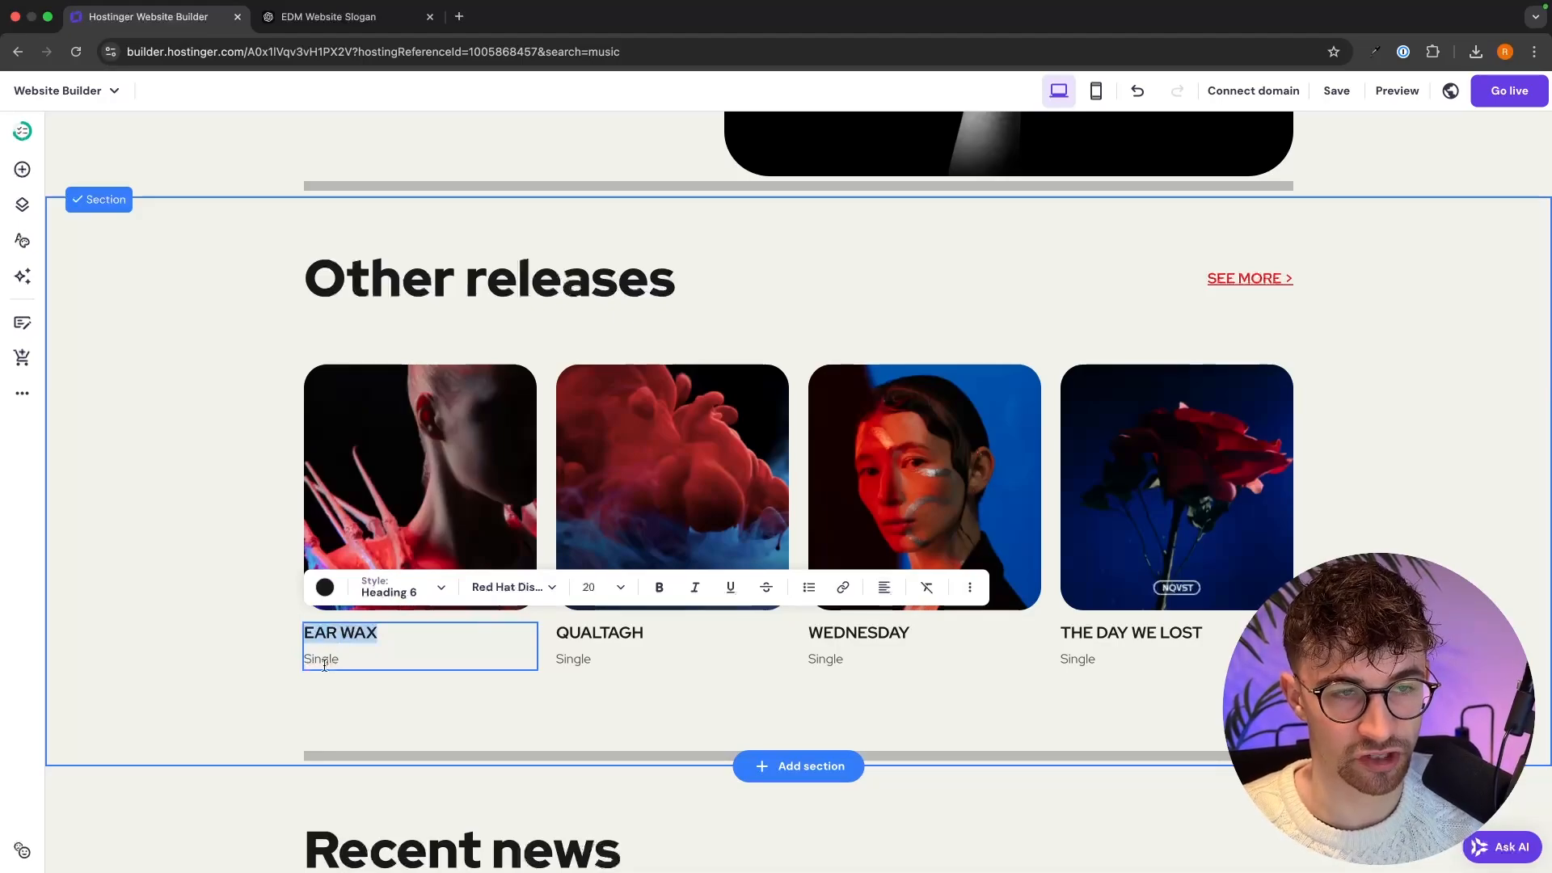
left_click(324, 665)
key("Escape")
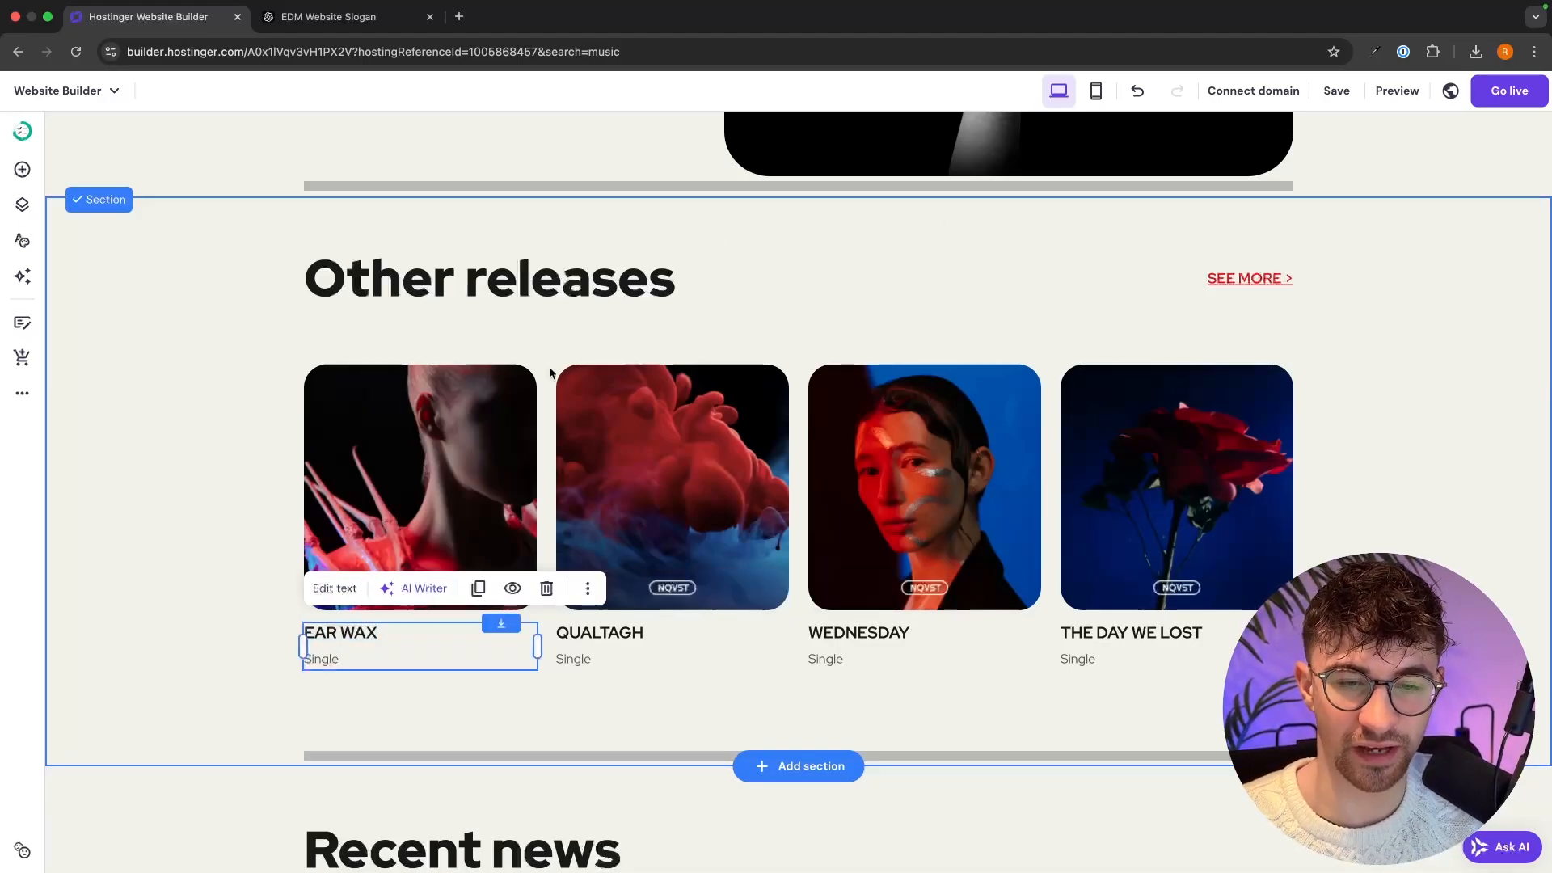
left_click(493, 392)
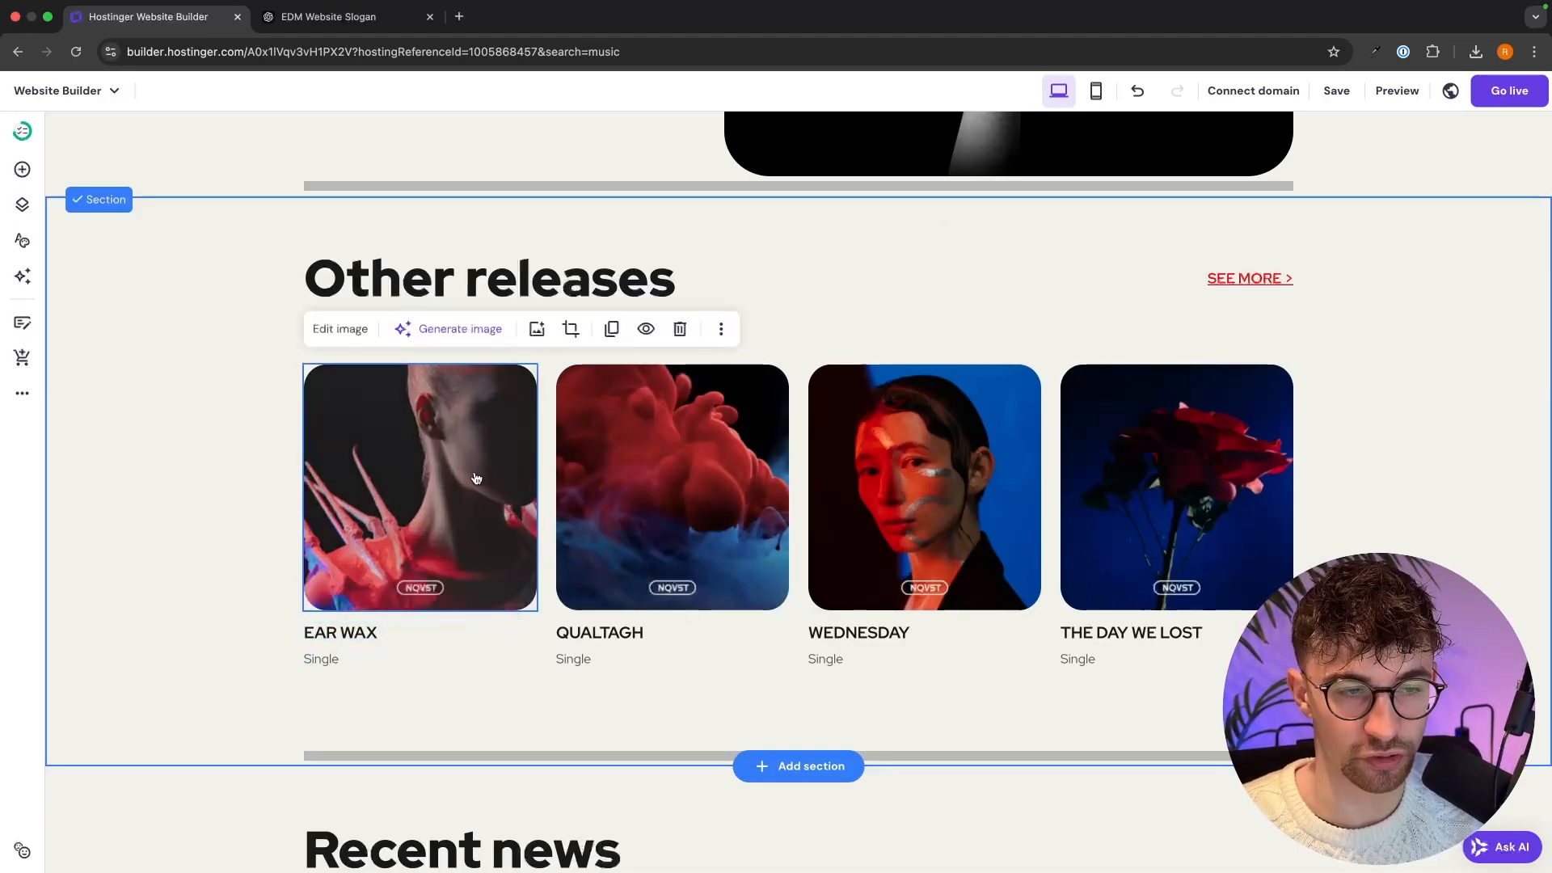
left_click(336, 323)
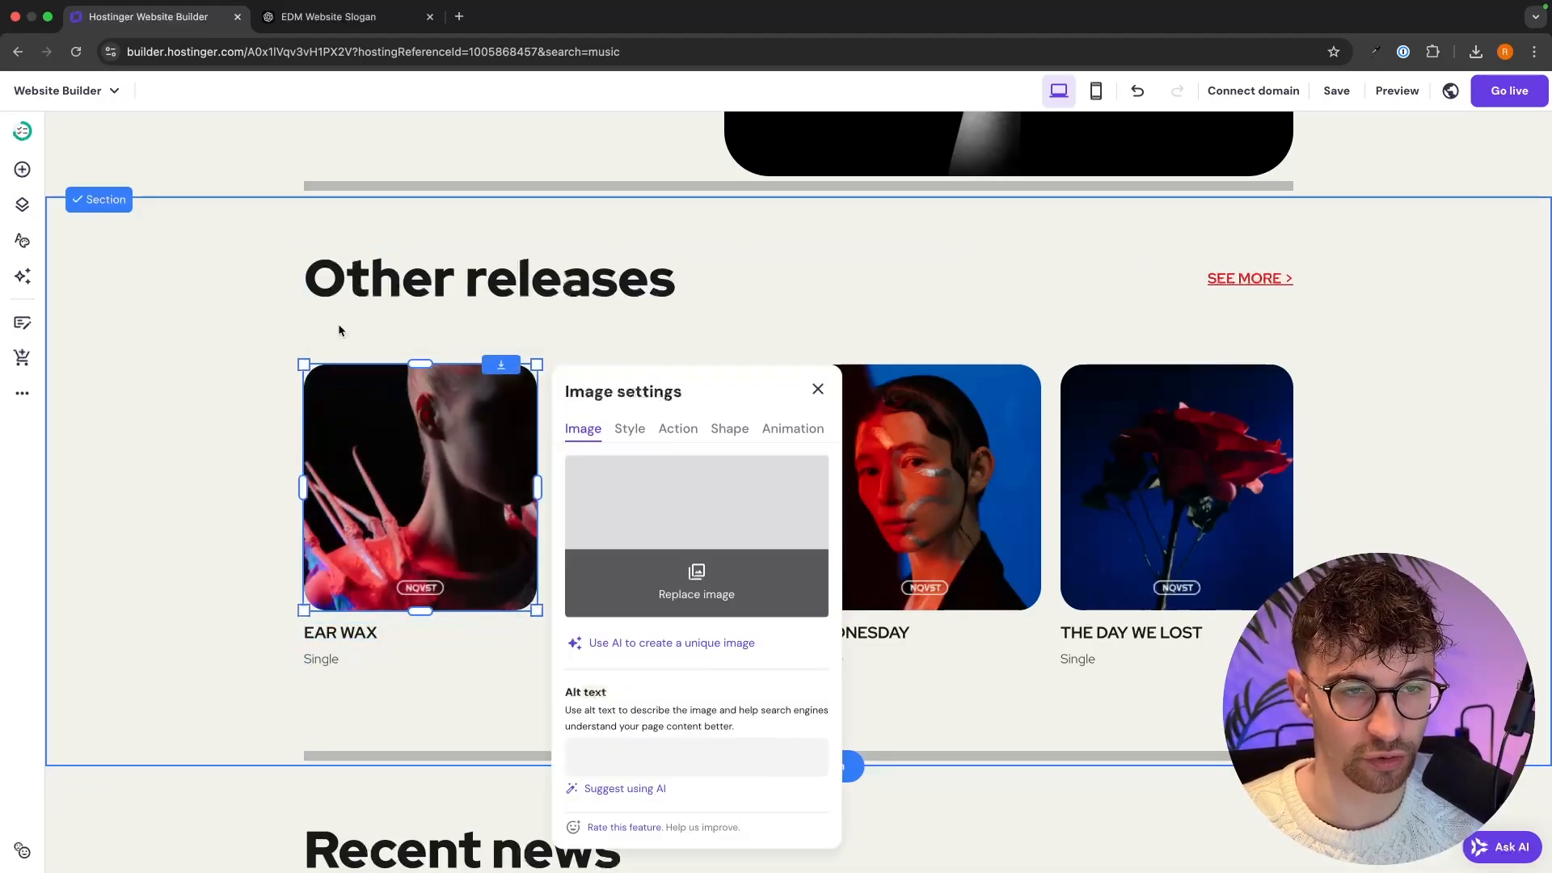
left_click(819, 392)
left_click(1445, 313)
scroll(1434, 309, "down", 10)
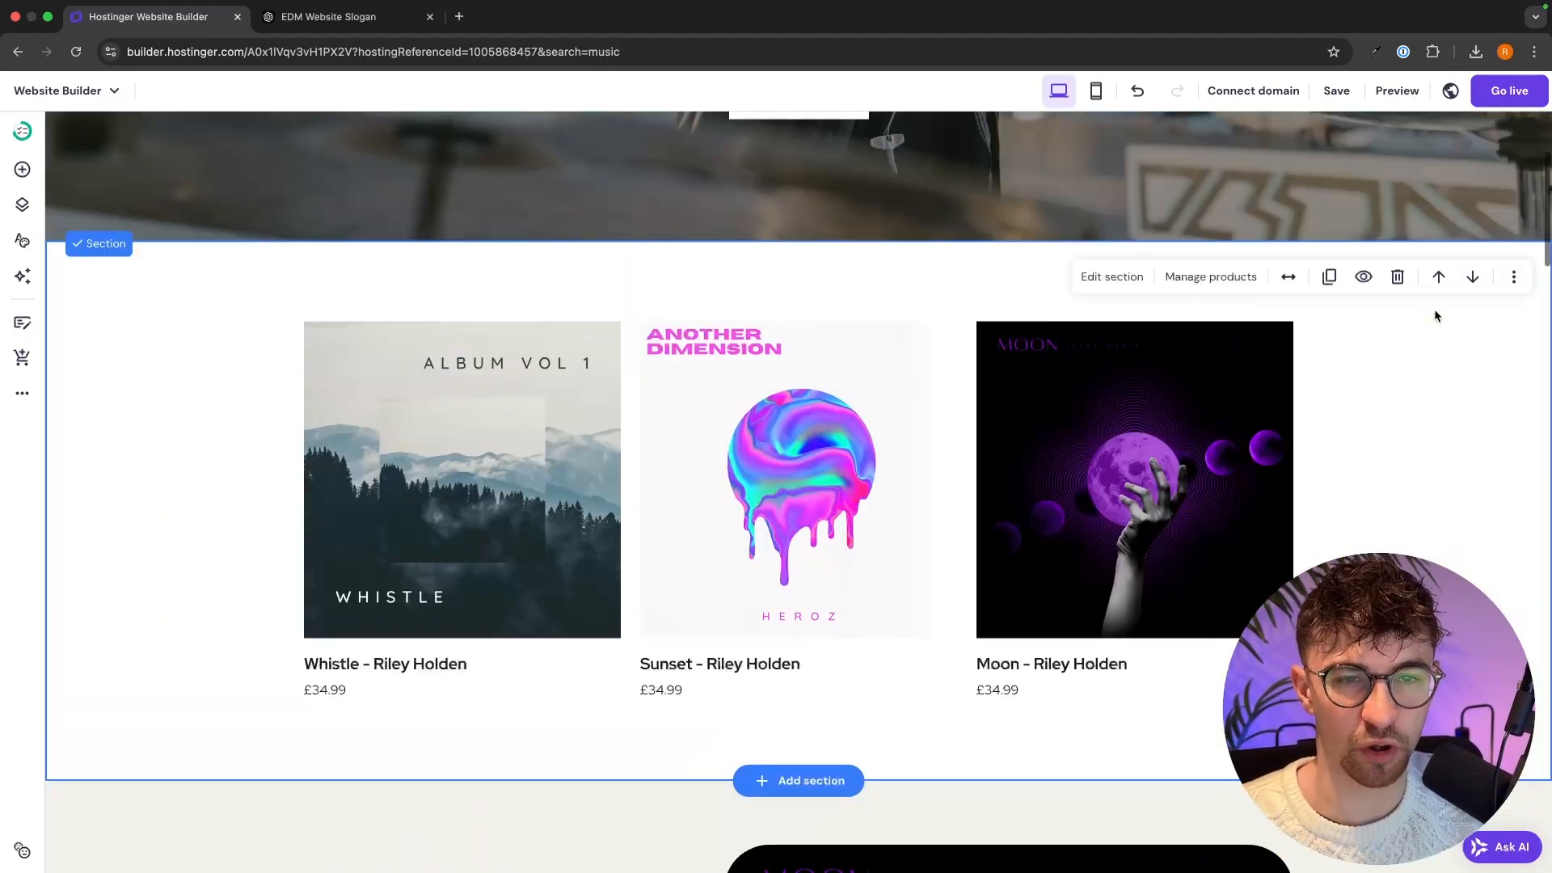
Delete the Other releases section from the homepage.
scroll(1434, 308, "down", 15)
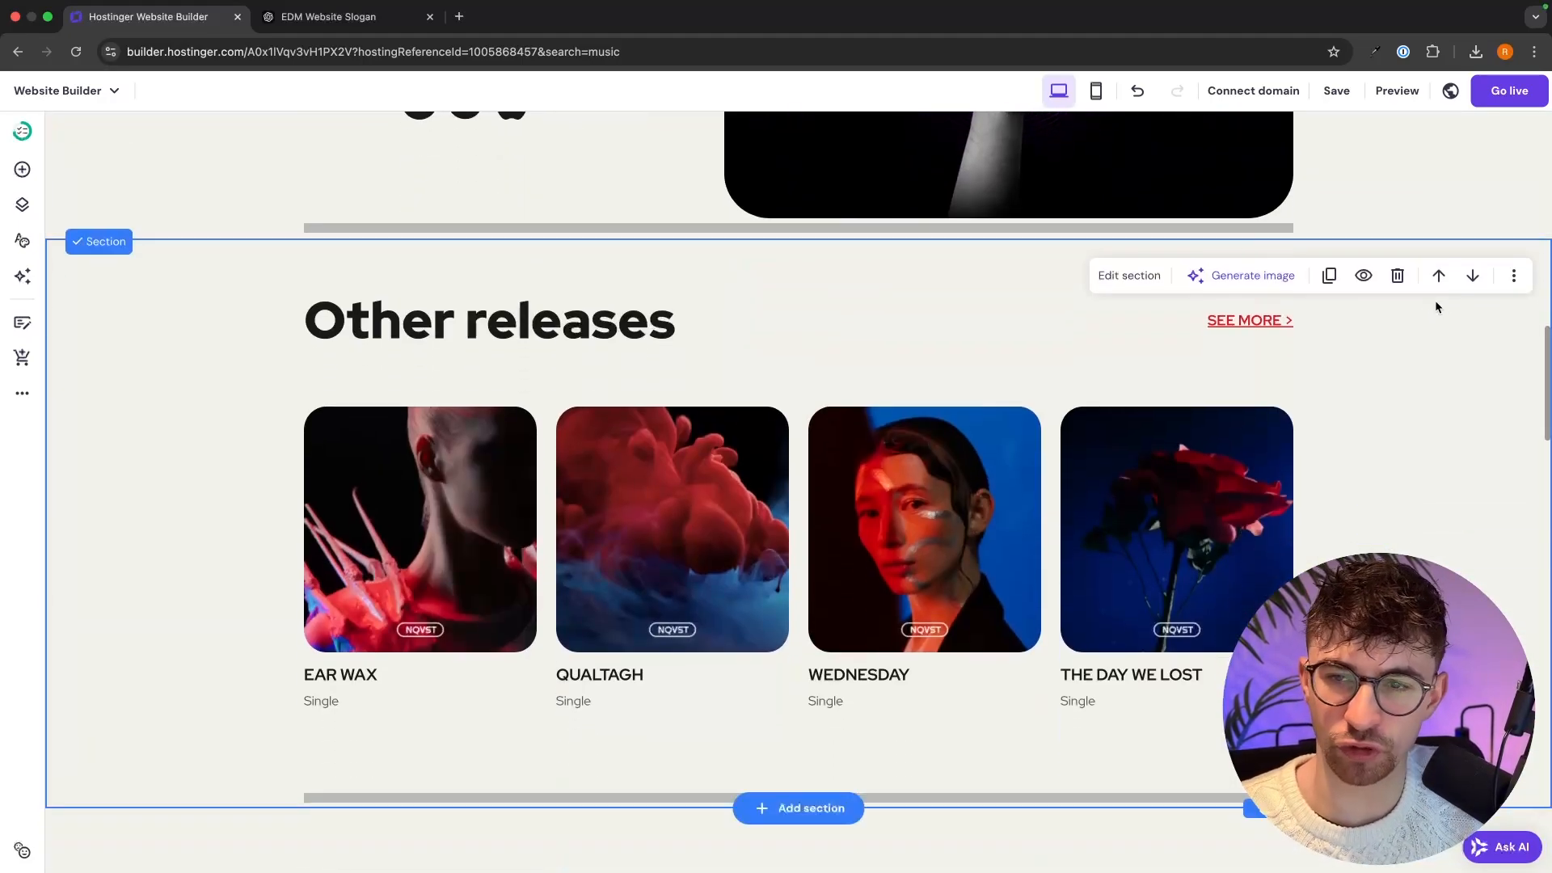
left_click(1398, 275)
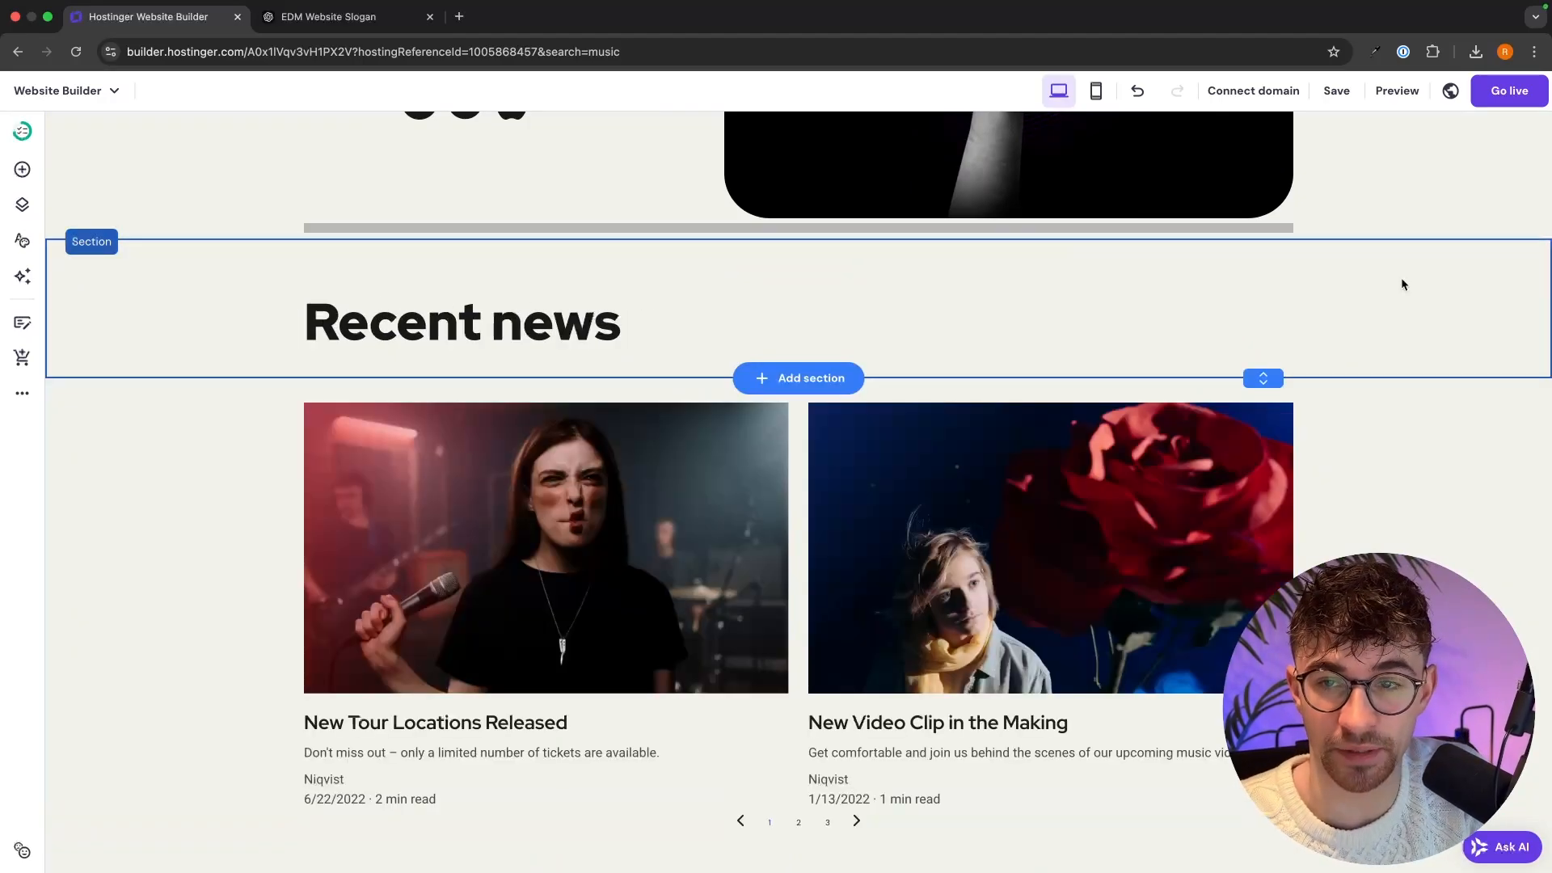
Delete the Recent news heading section, its blog list and the empty section above the tour banner.
scroll(1413, 392, "down", 2)
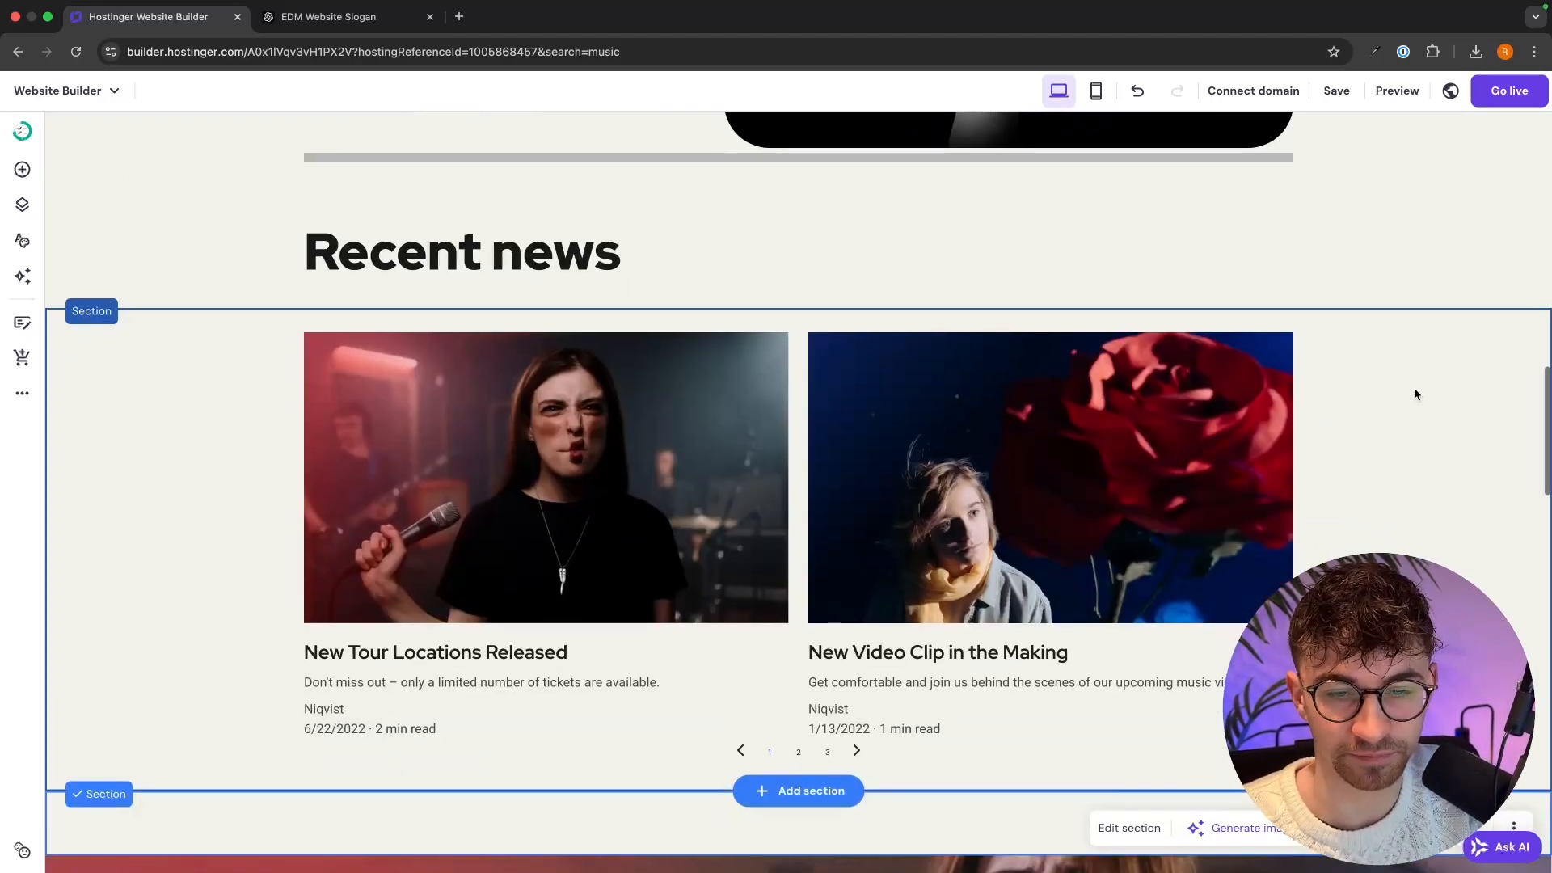
left_click(1417, 396)
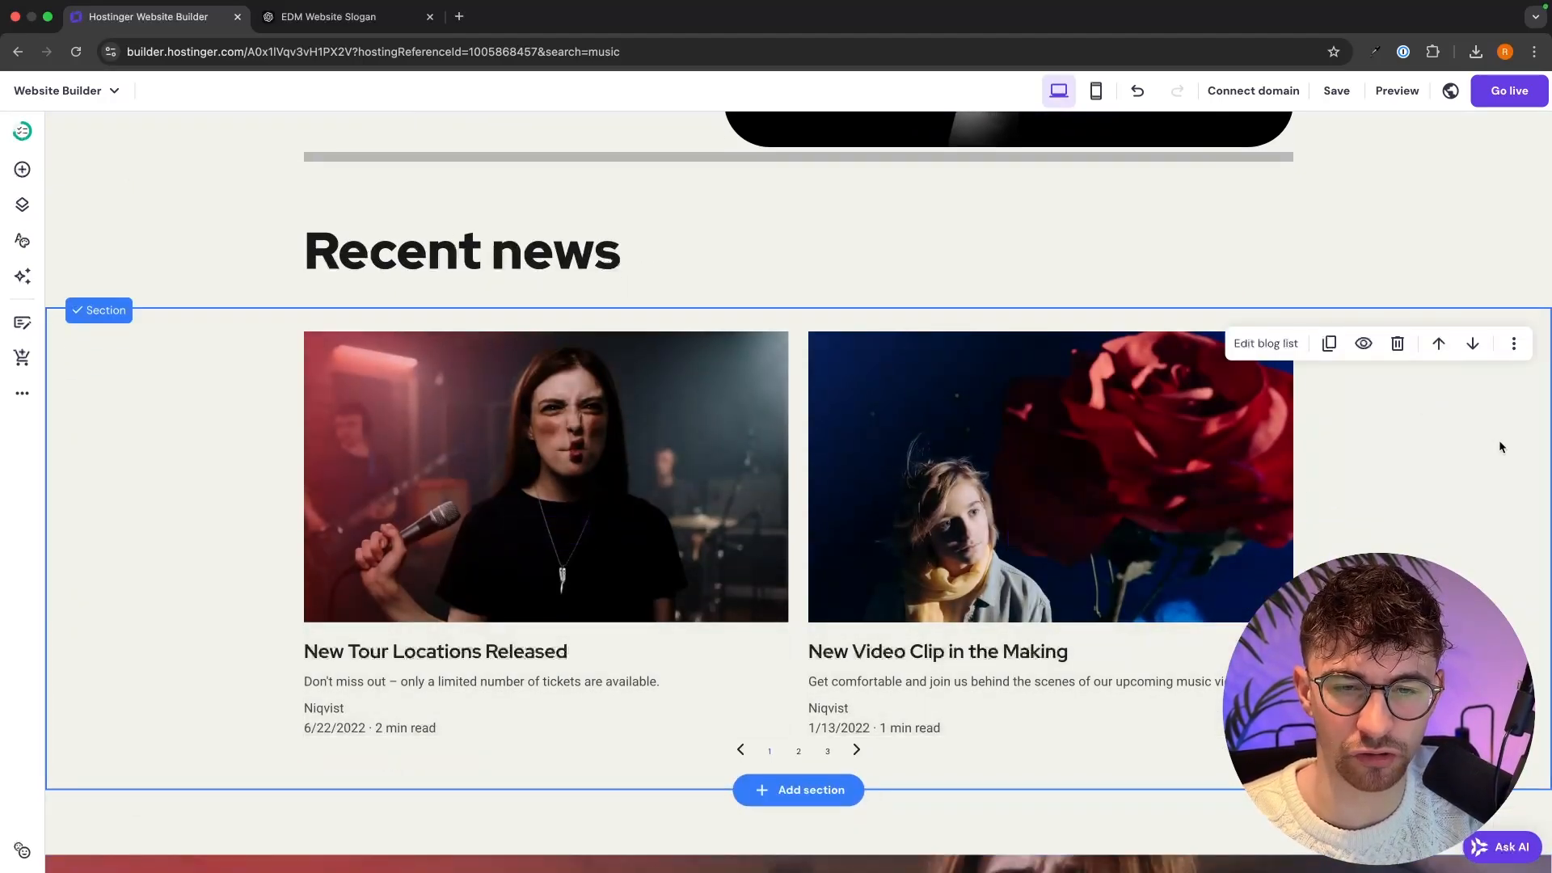
left_click(1154, 254)
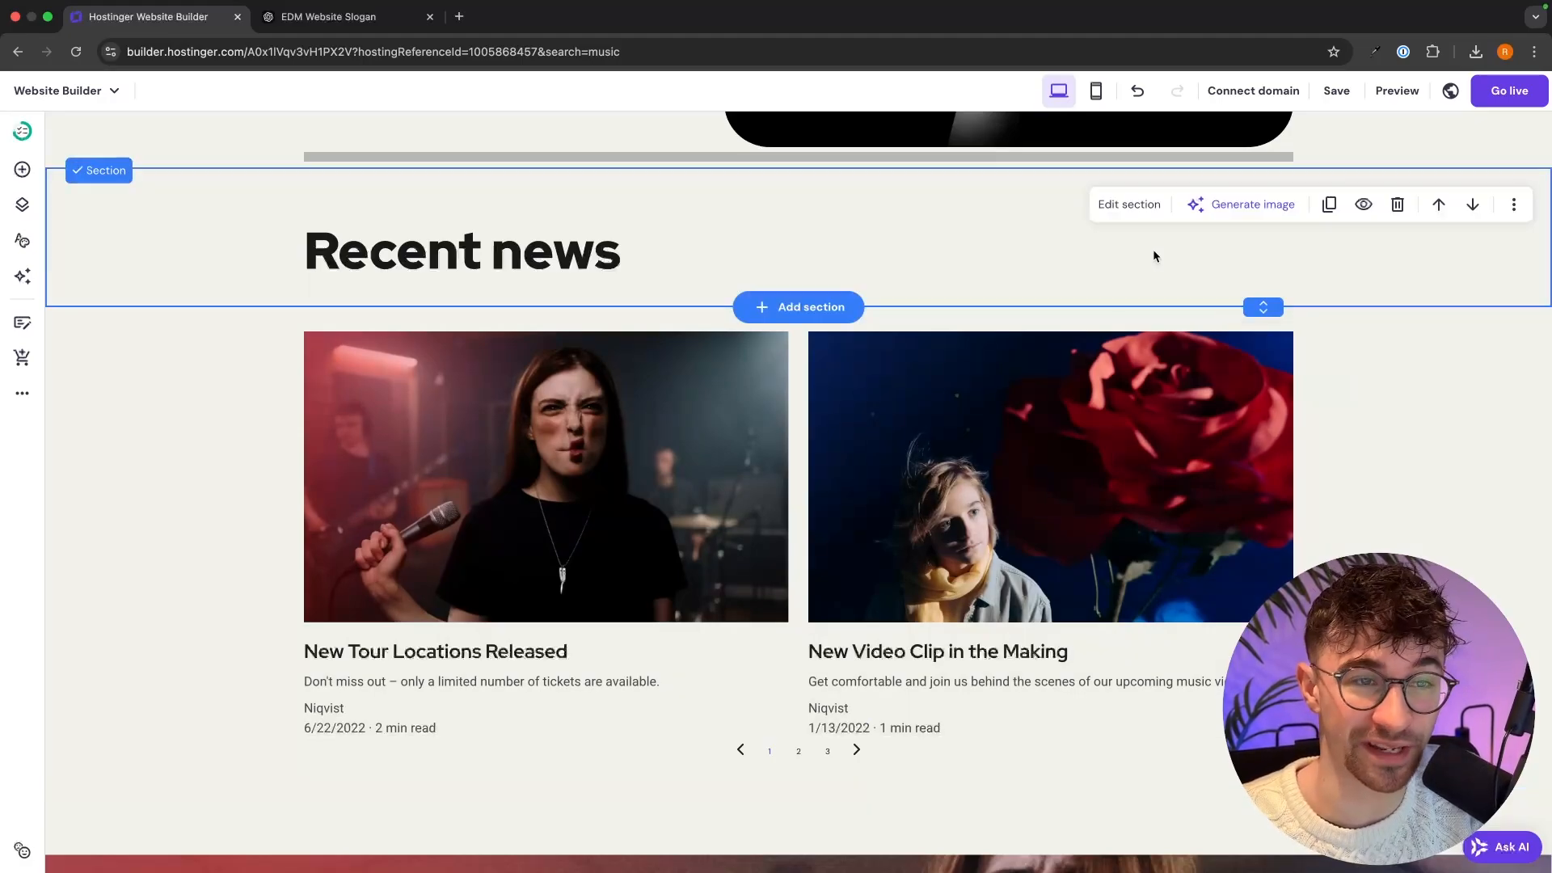
left_click(1400, 204)
left_click(1400, 204)
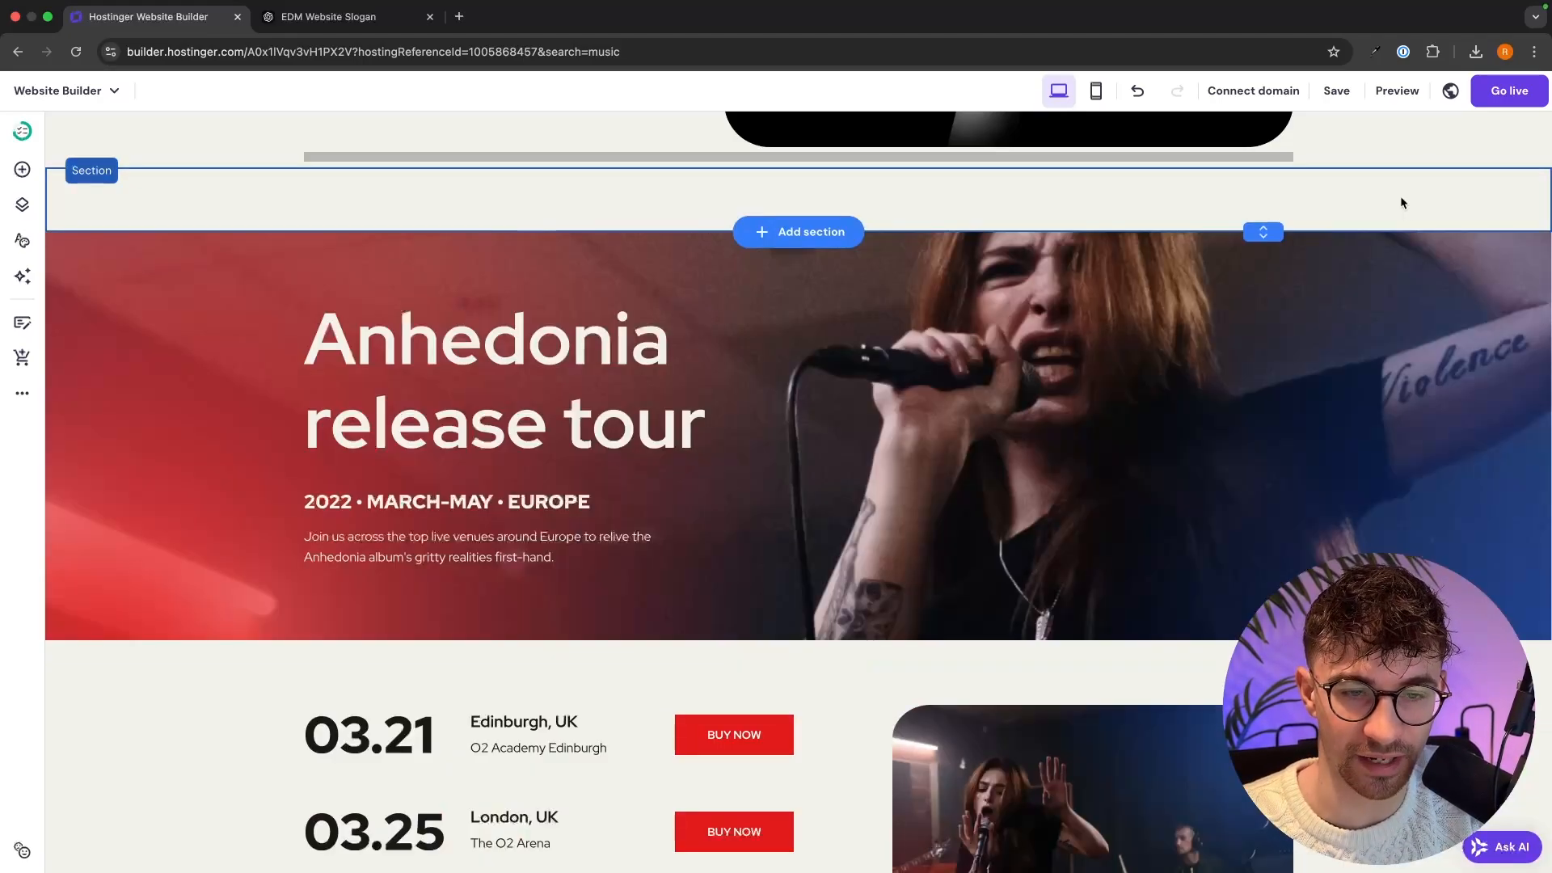
left_click(1399, 194)
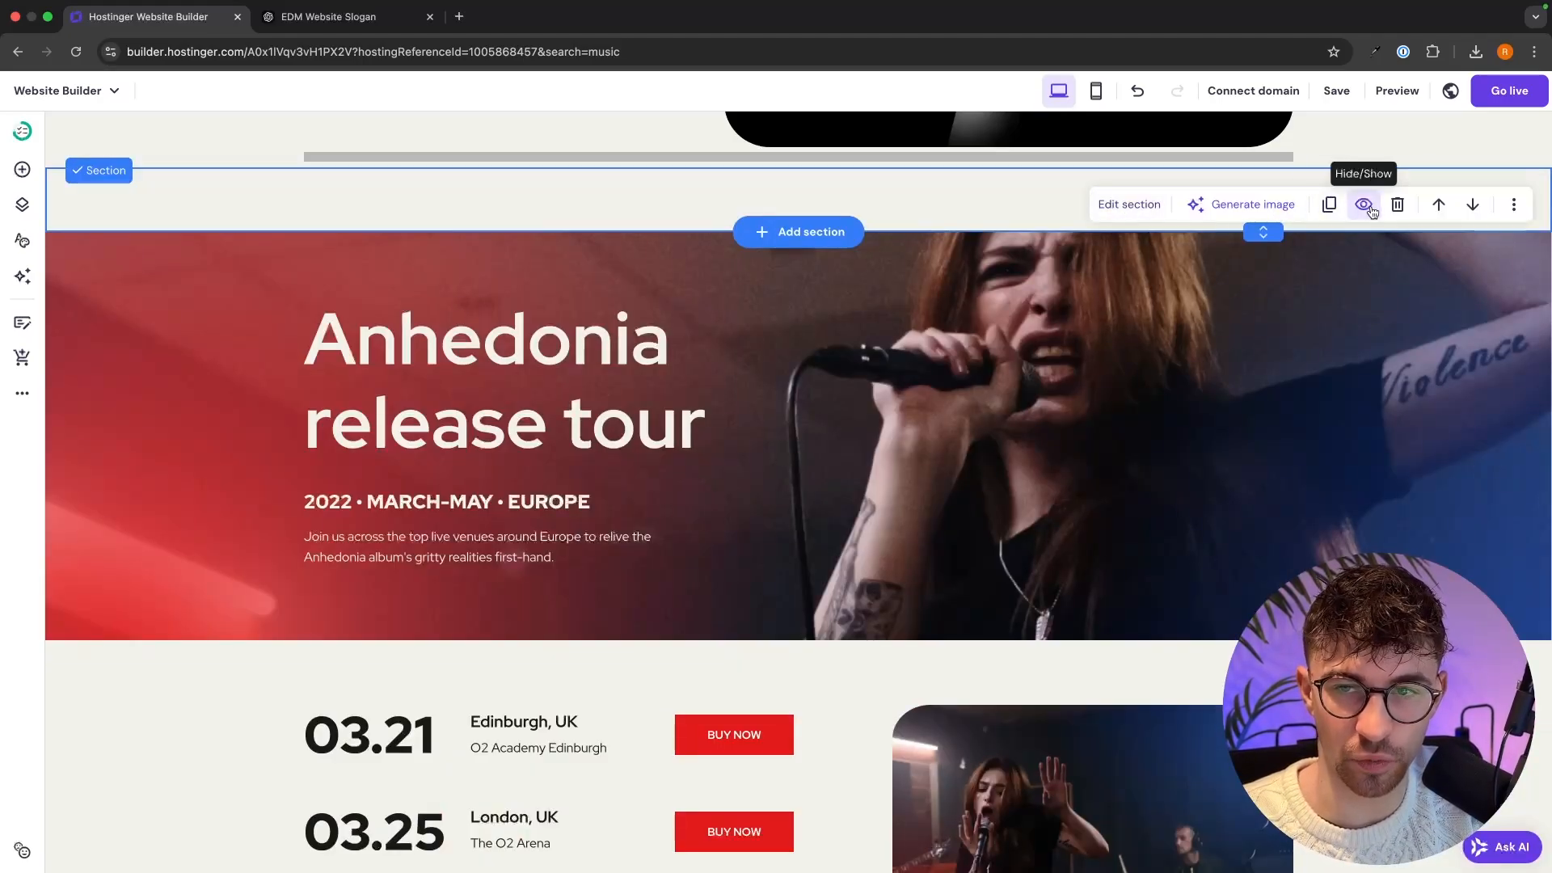
left_click(1398, 206)
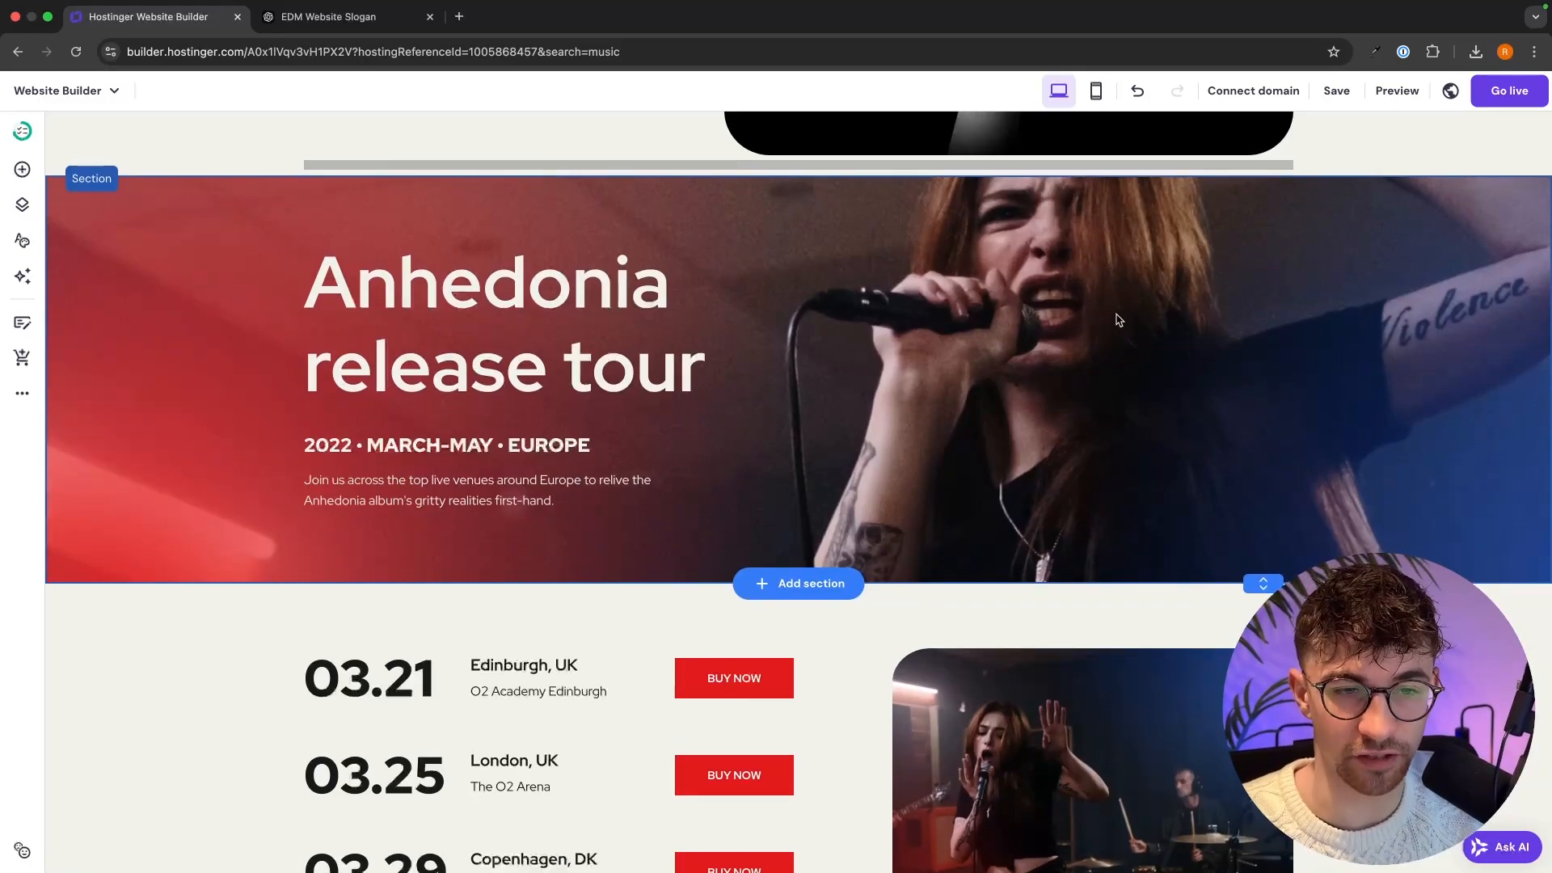
Change the tour banner's heading to "Moon" with "Release tour" on a separate line.
scroll(1116, 321, "down", 1)
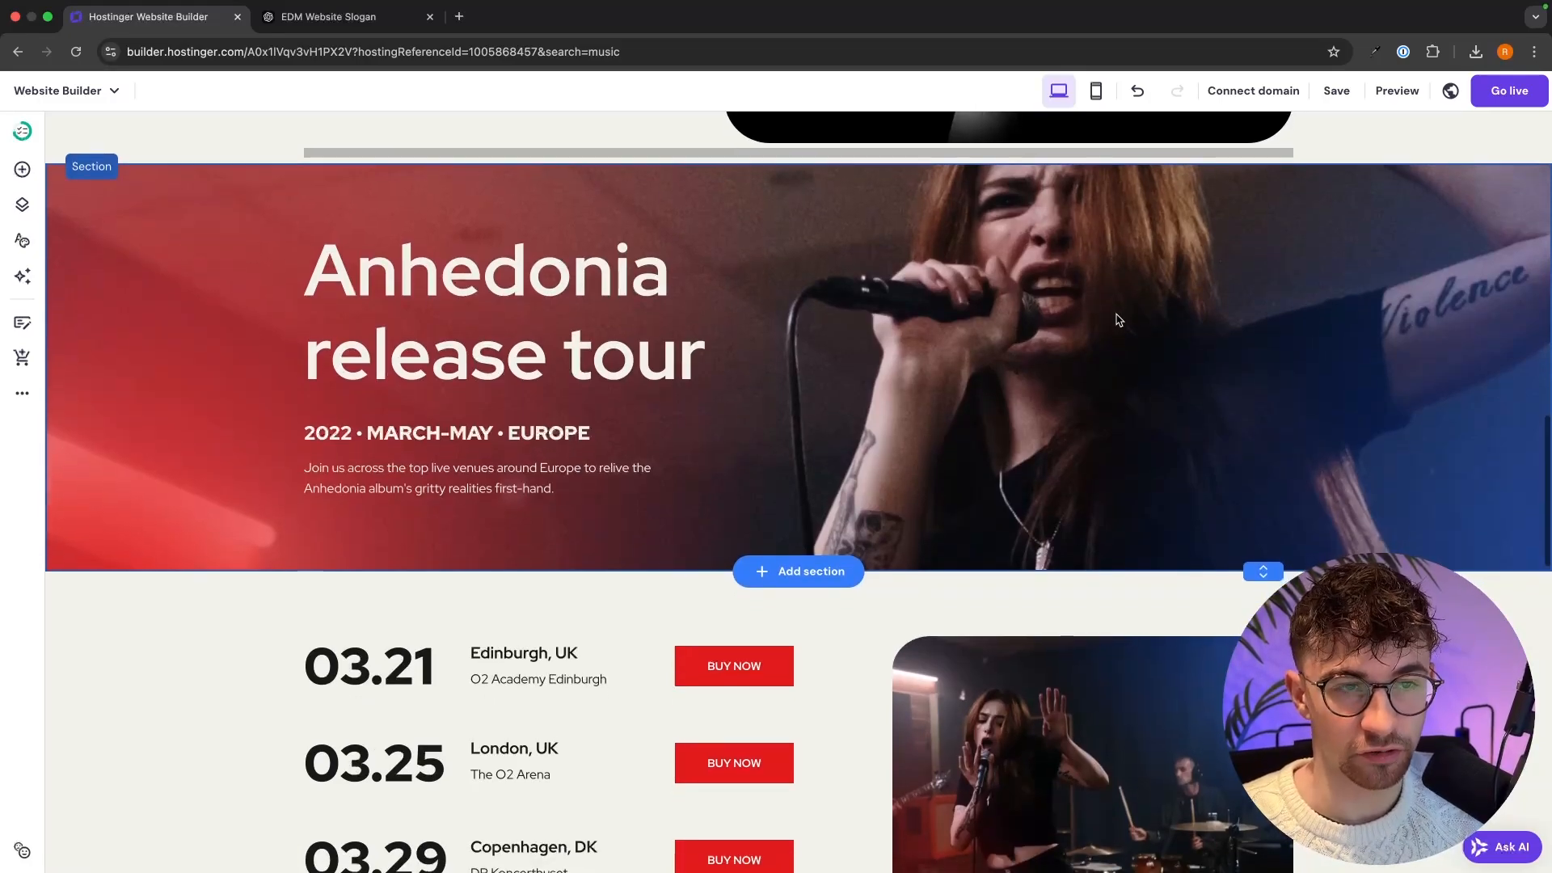
left_click(445, 275)
double_click(422, 249)
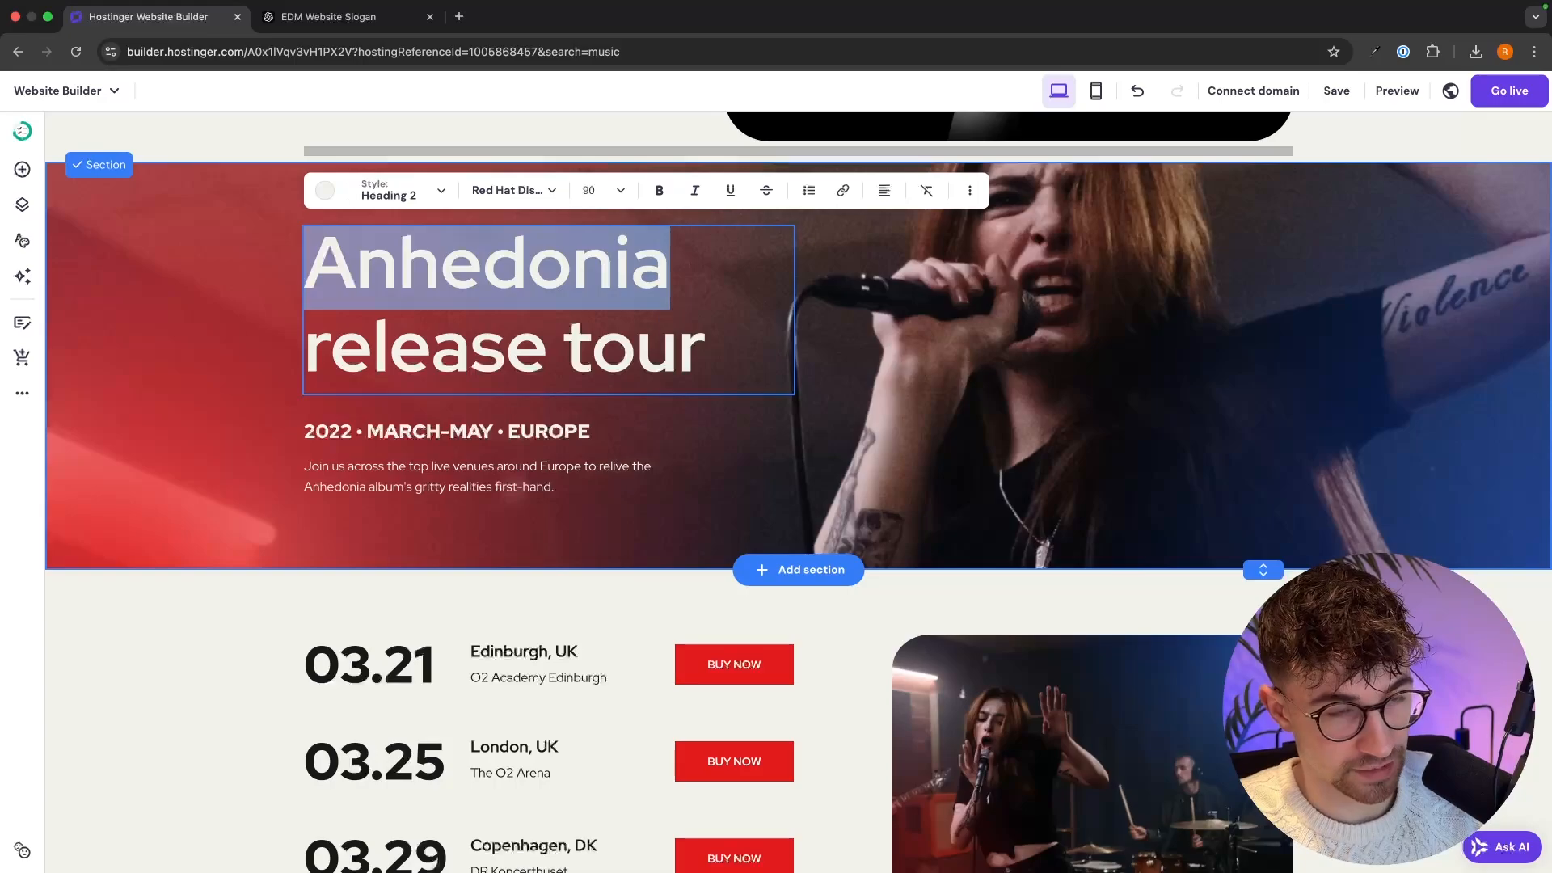
type("Moon")
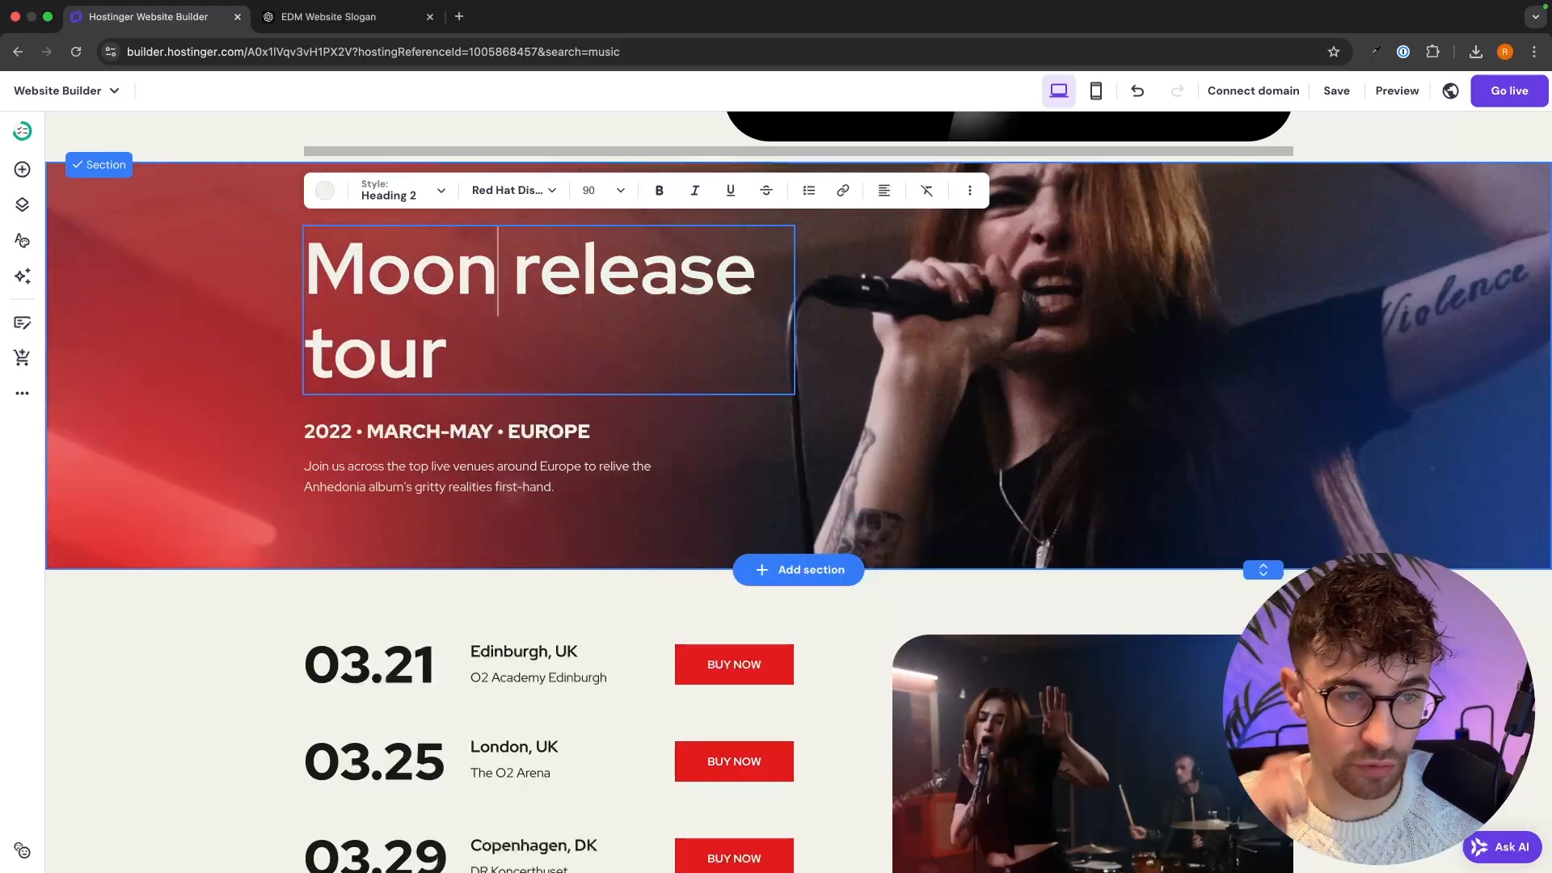
key("Return")
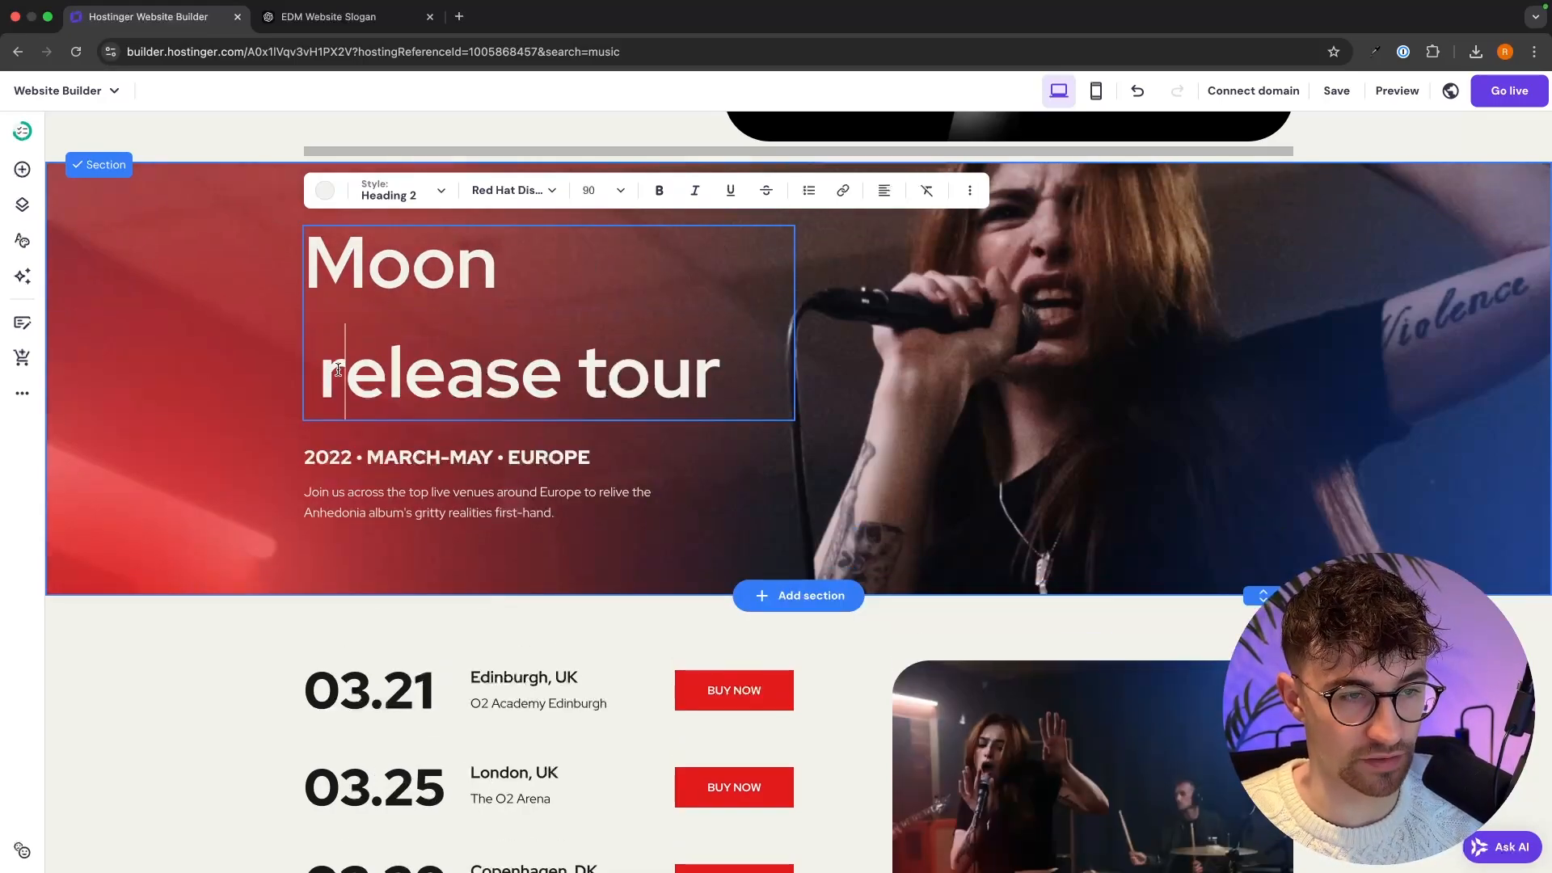
left_click(337, 368)
key("BackSpace")
type("R")
key("Escape")
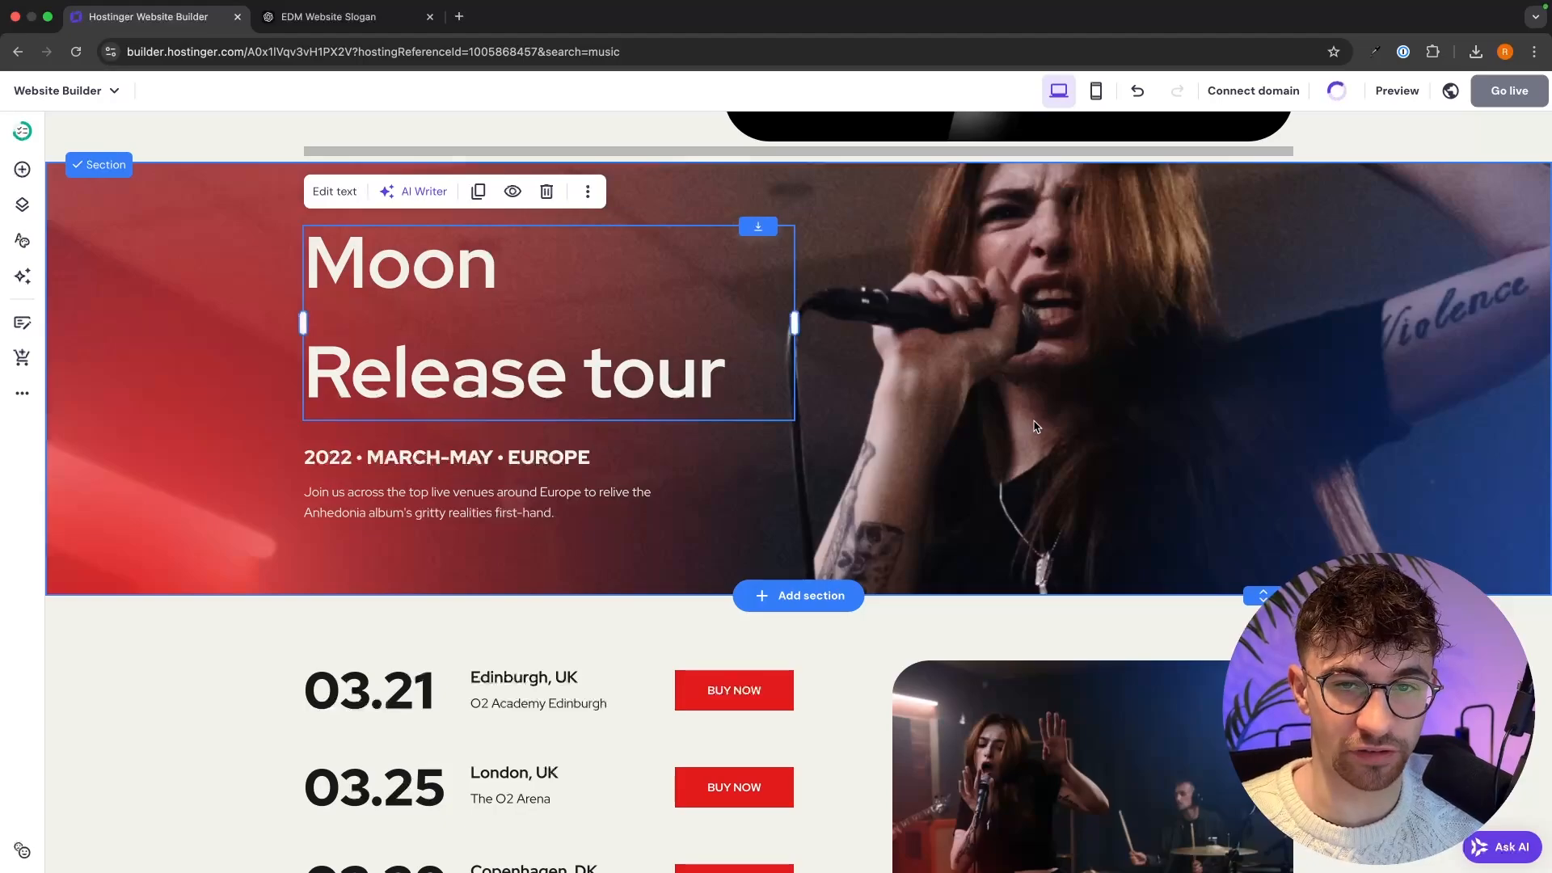
Examine the tour banner's background image settings and its editable date line and description, leaving them as they are.
left_click(1207, 437)
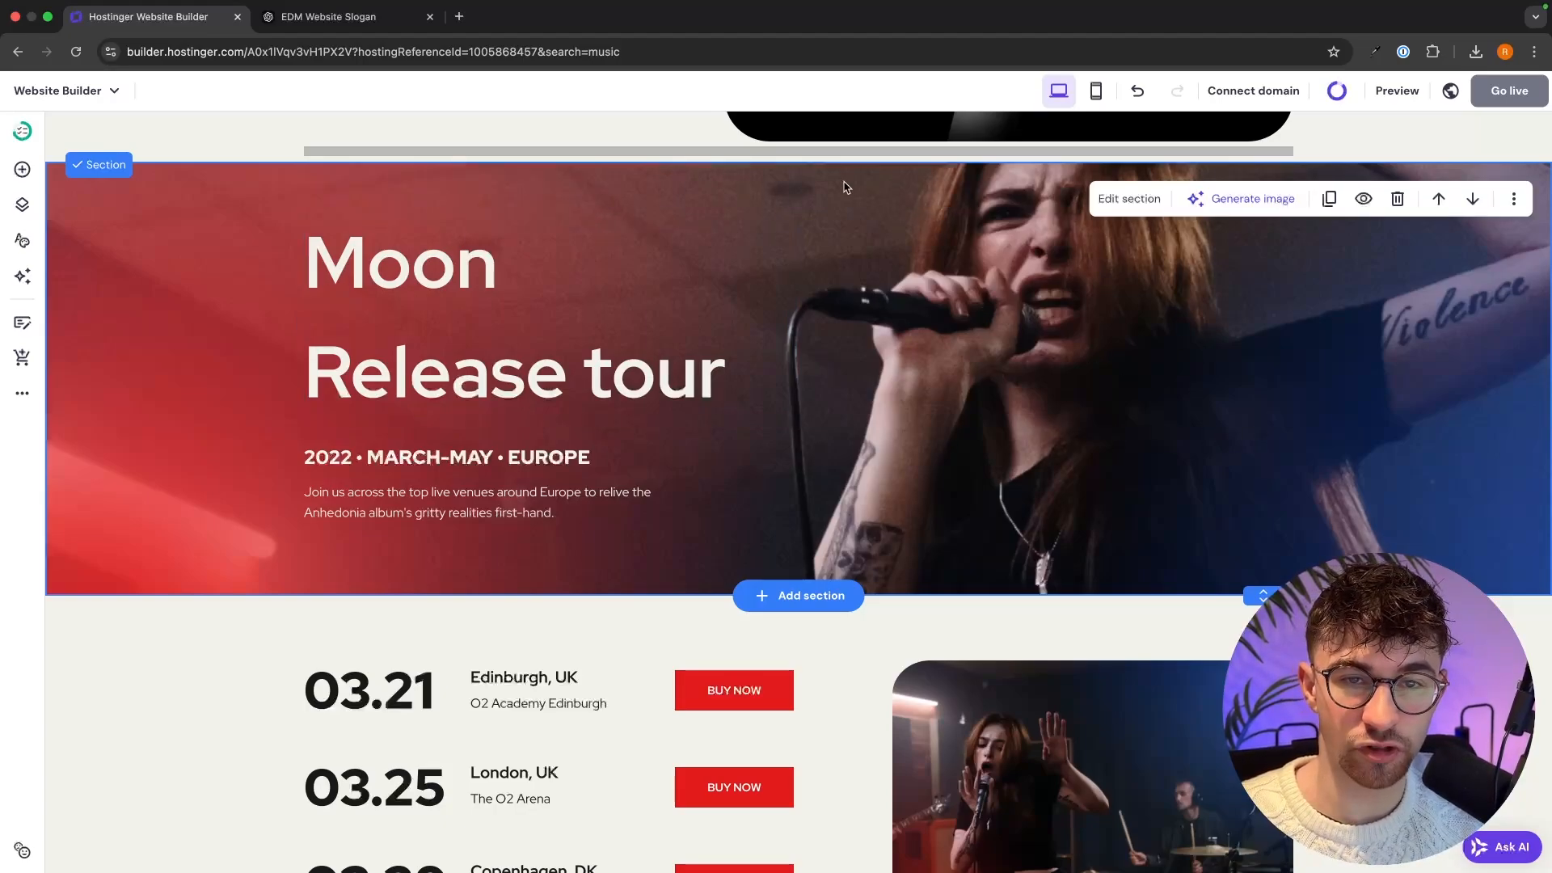
left_click(1156, 209)
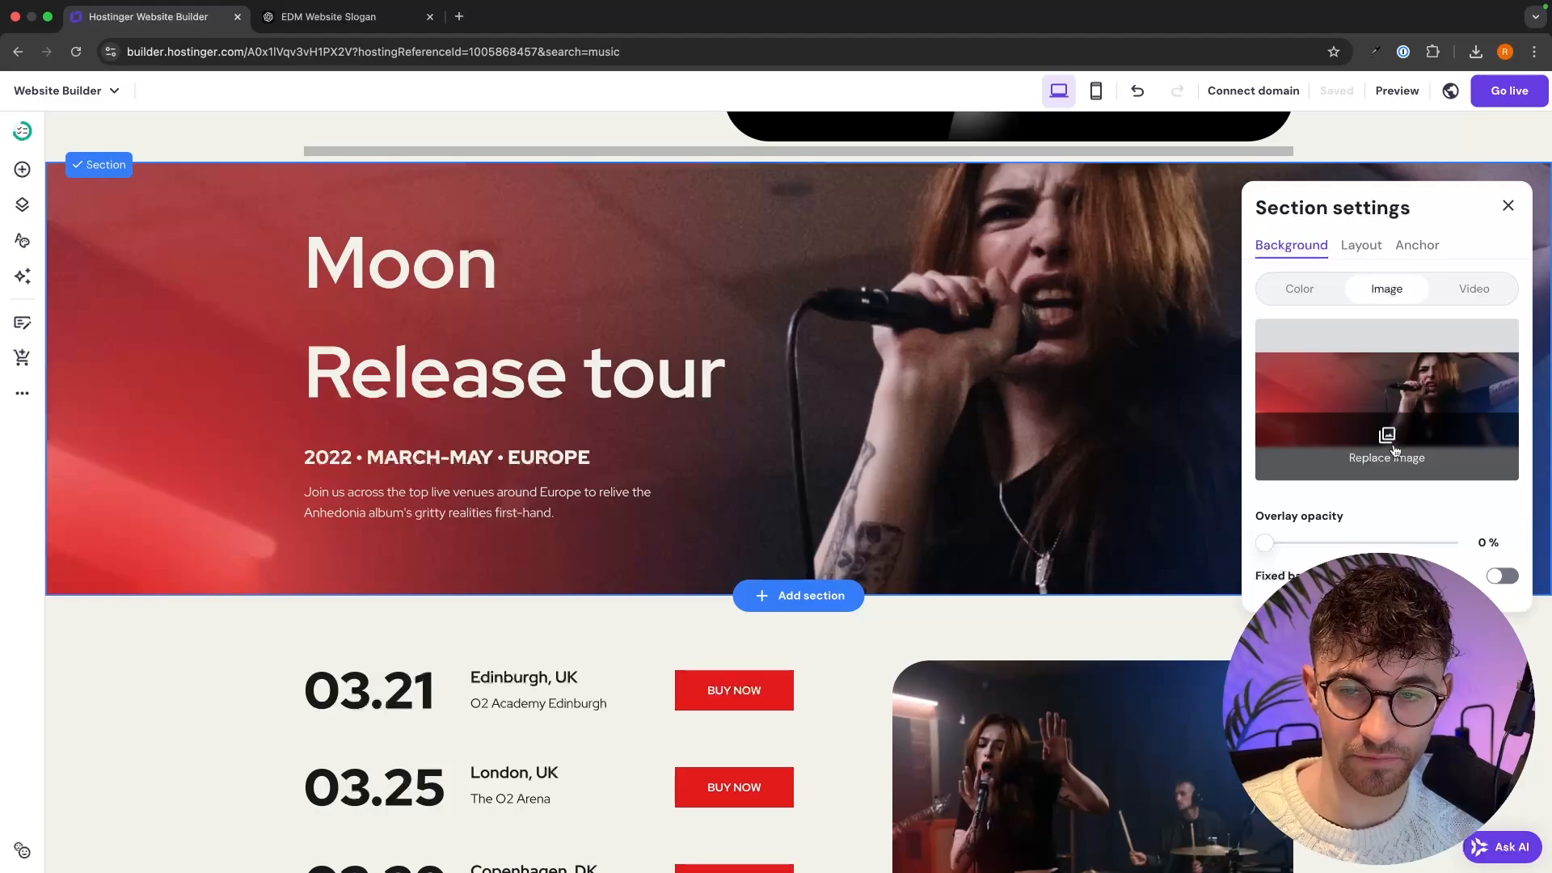
left_click(834, 334)
left_click(366, 470)
left_click(366, 470)
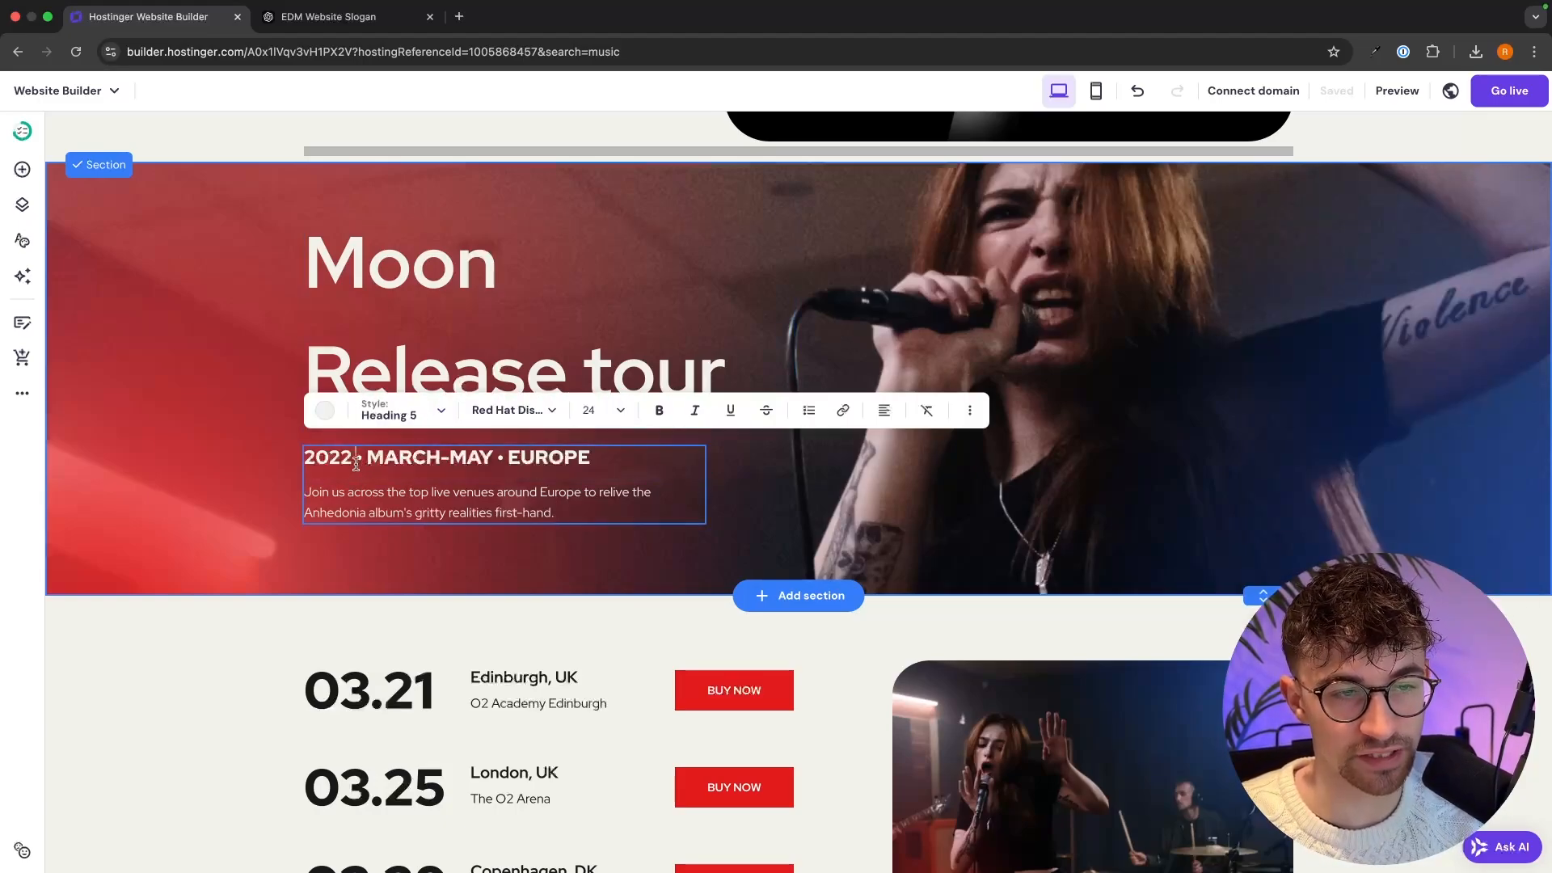
left_click_drag(349, 455, 308, 455)
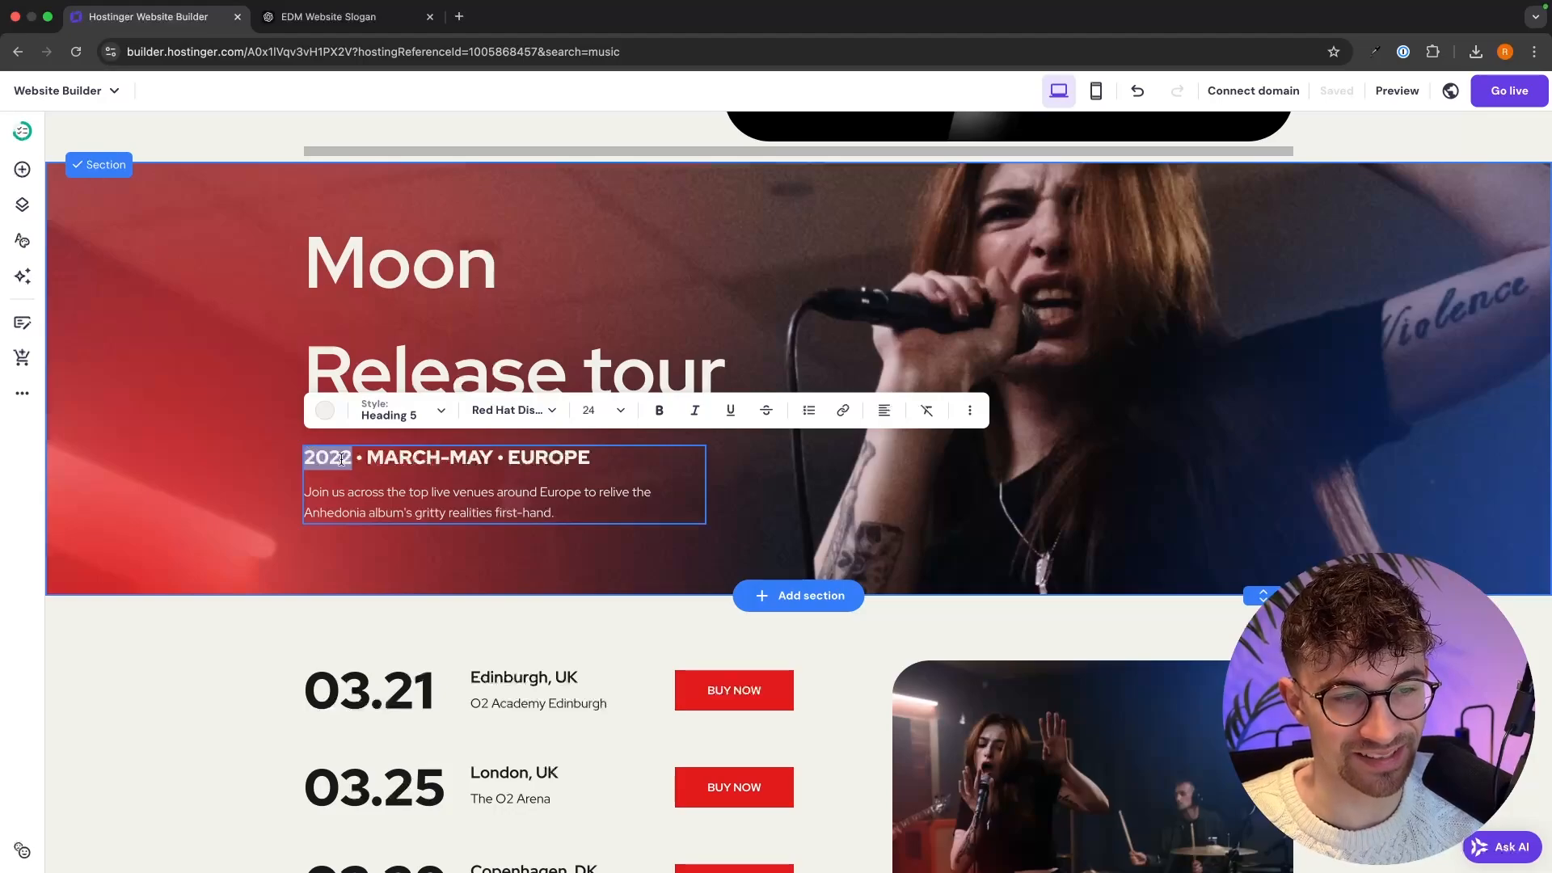
left_click(343, 459)
triple_click(406, 459)
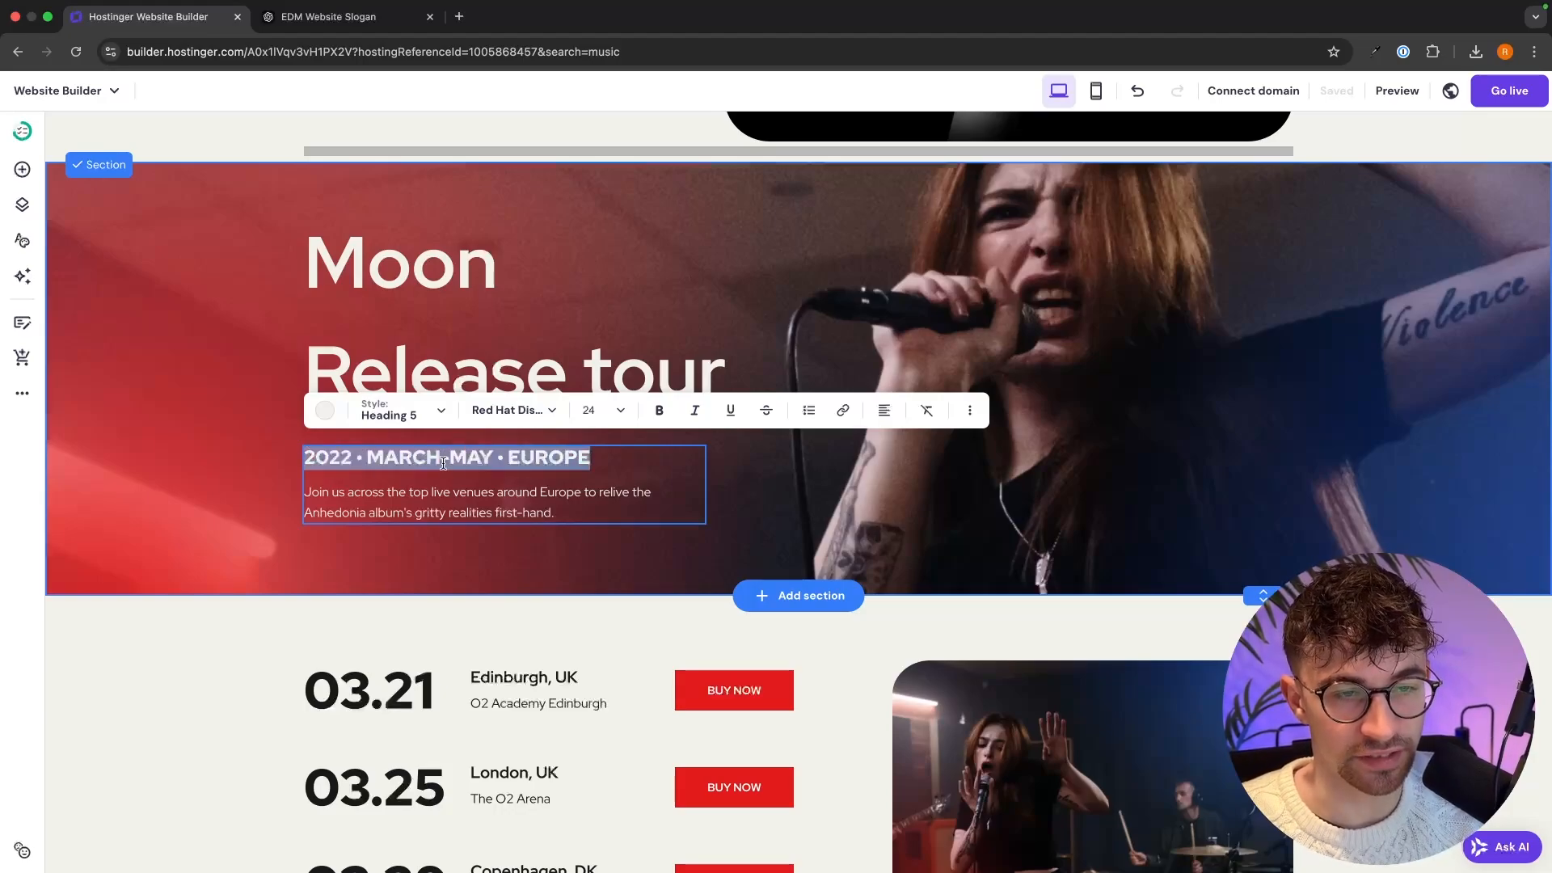
double_click(532, 472)
double_click(532, 503)
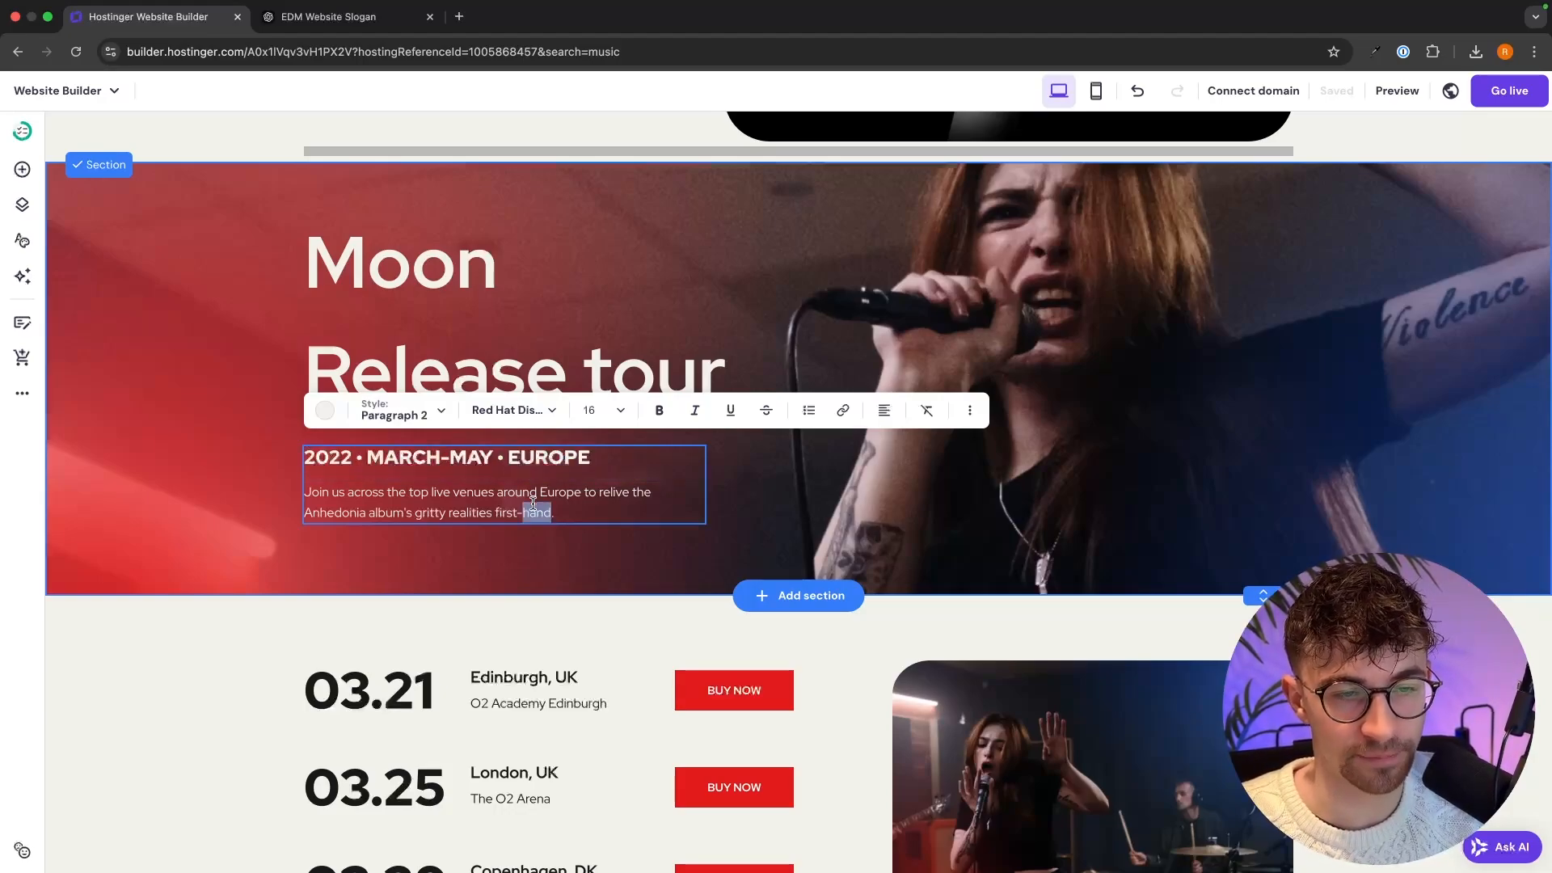
Examine the tour dates section, checking its photo, date text and the Edinburgh BUY NOW button.
scroll(533, 503, "down", 5)
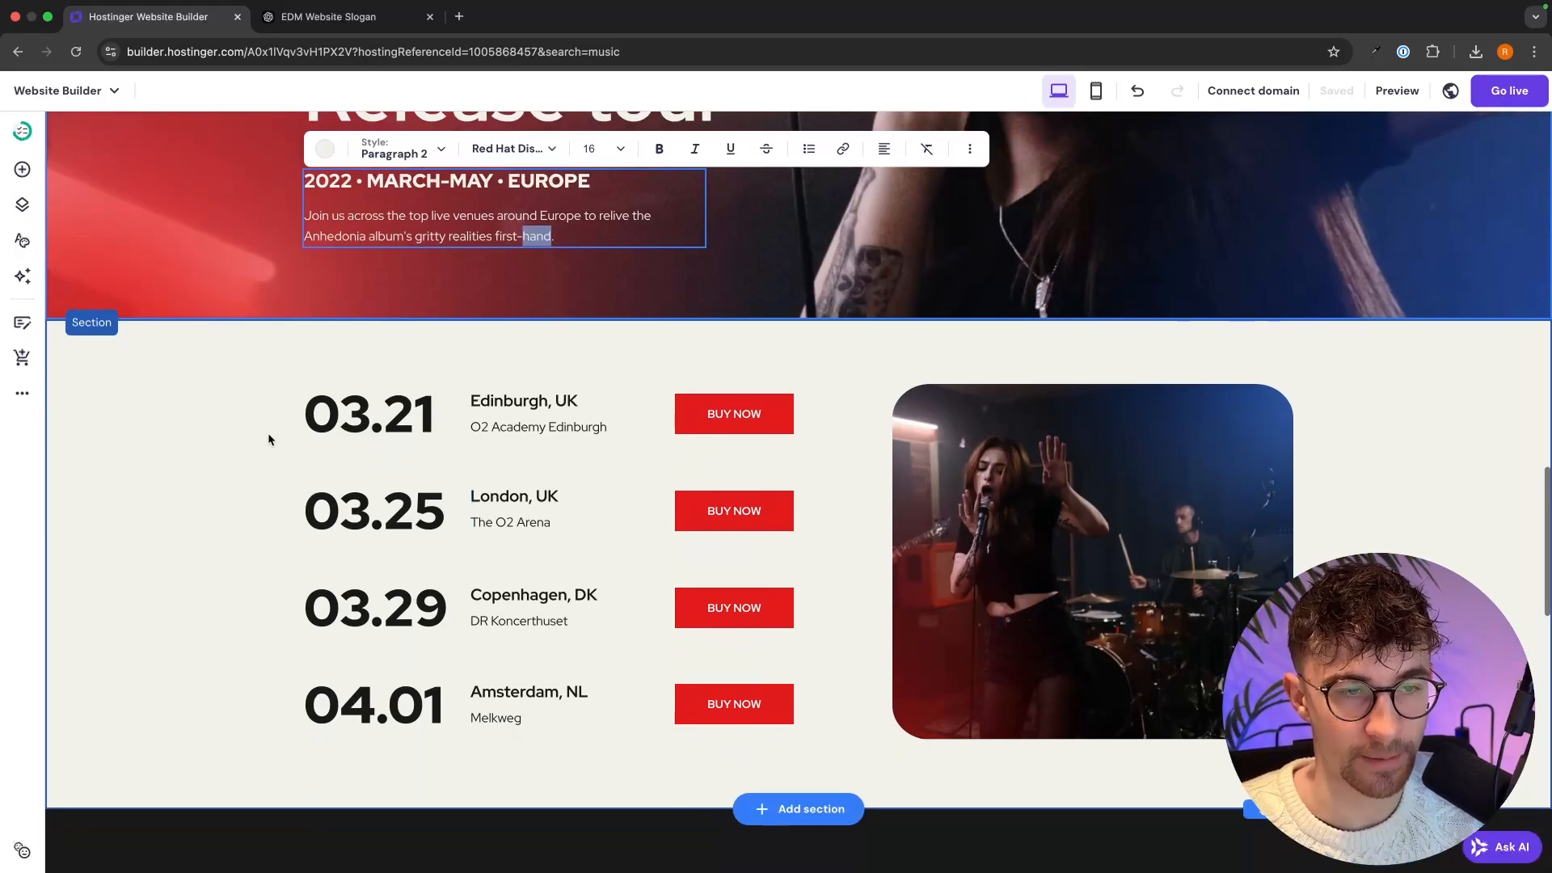
key("Escape")
left_click(1031, 556)
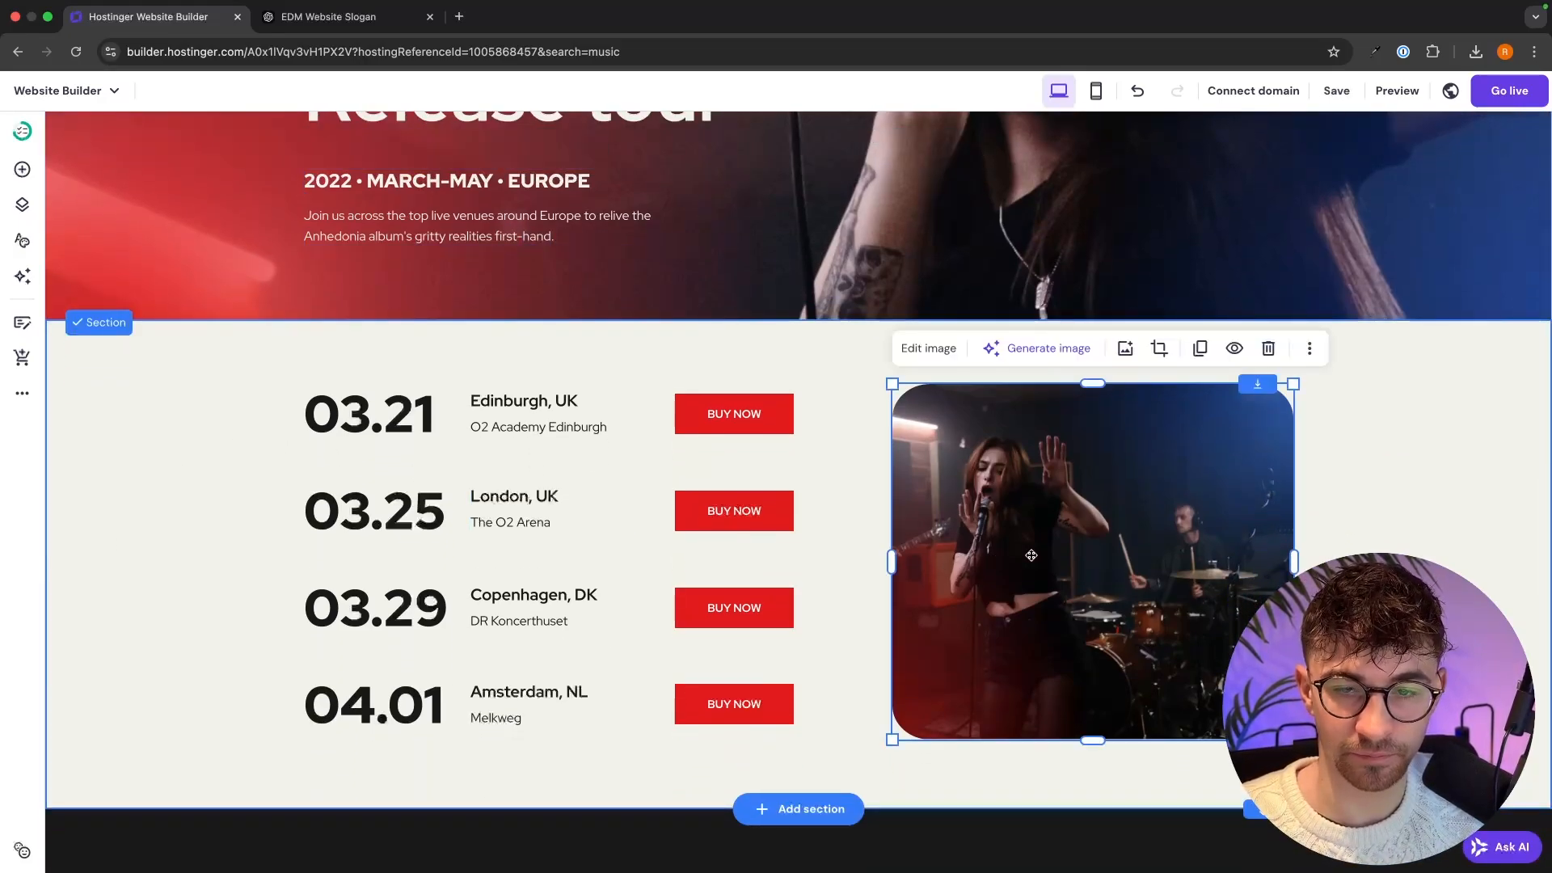
left_click(377, 404)
double_click(353, 511)
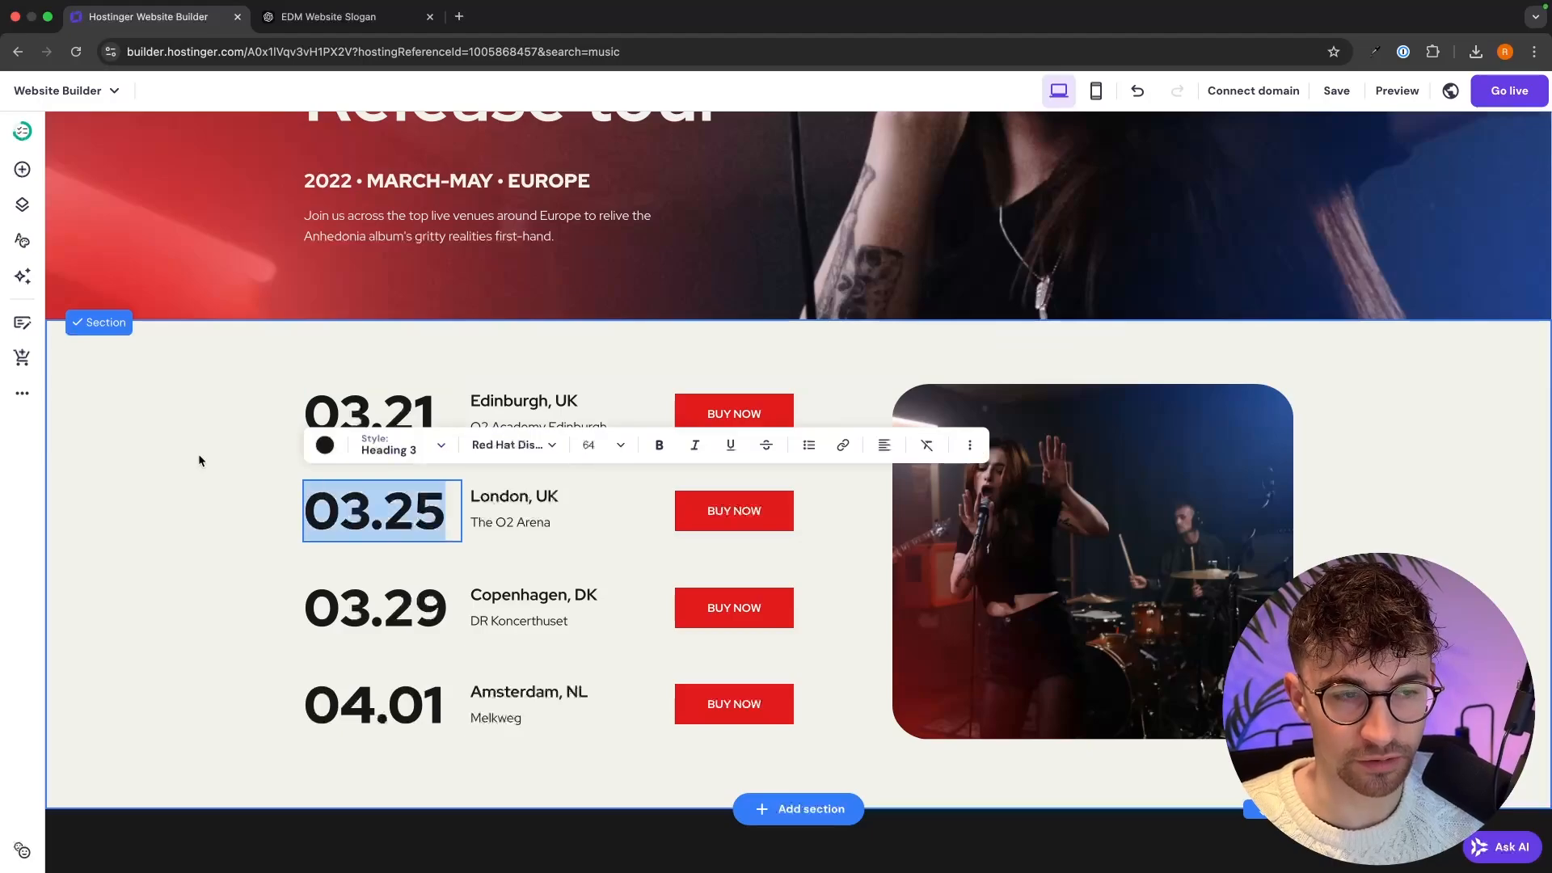
key("Escape")
left_click(768, 416)
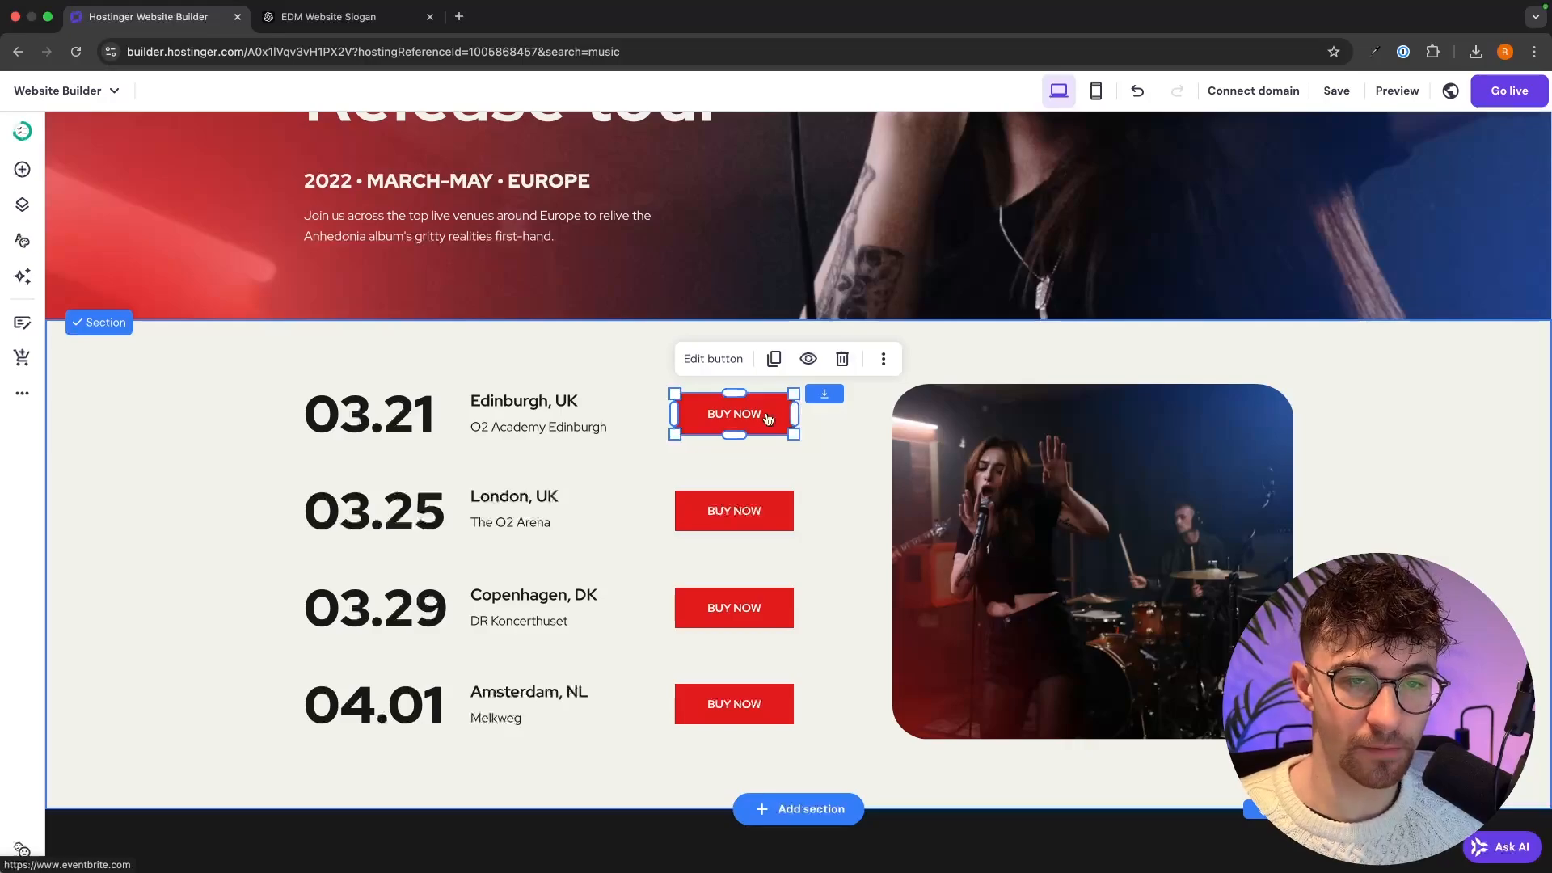
left_click(636, 423)
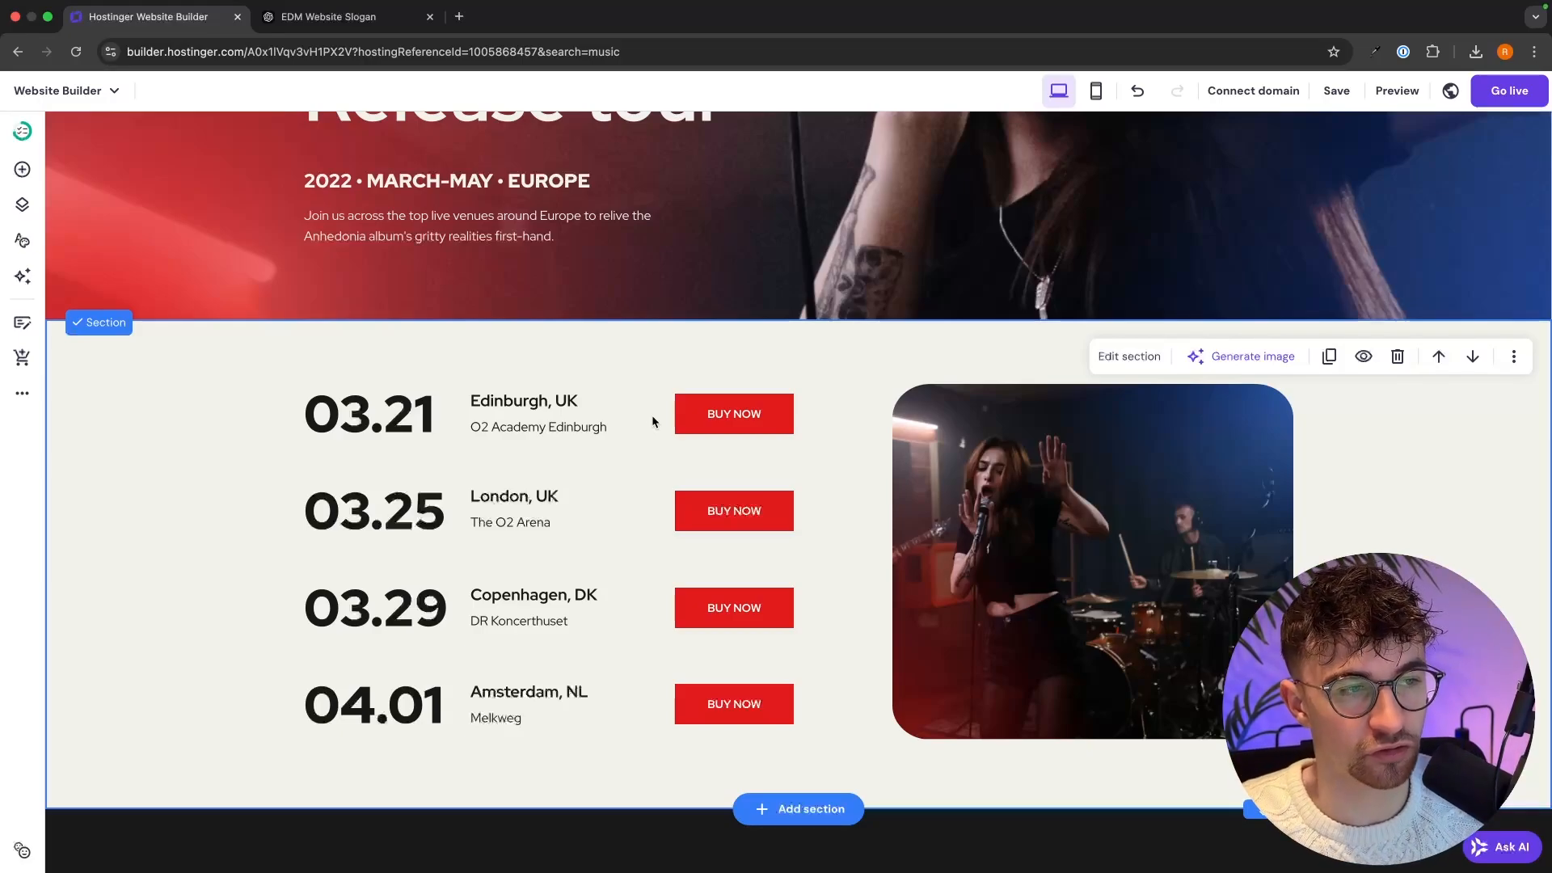
Add a digital product titled "Example Ticket" priced at £19.99 to the store, and return to the homepage editor.
left_click(21, 361)
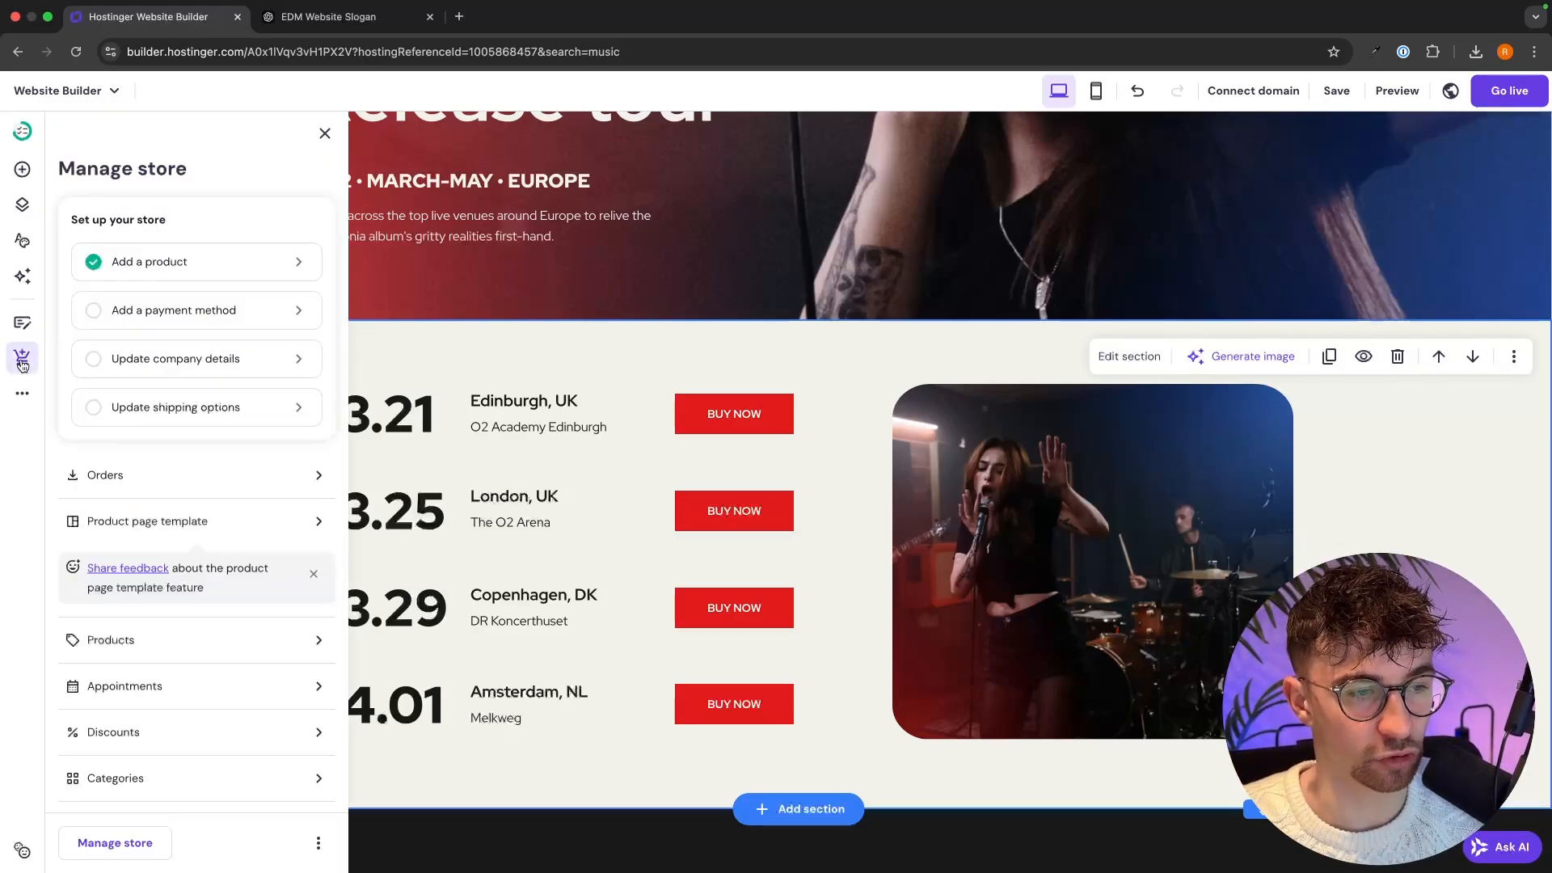
left_click(166, 662)
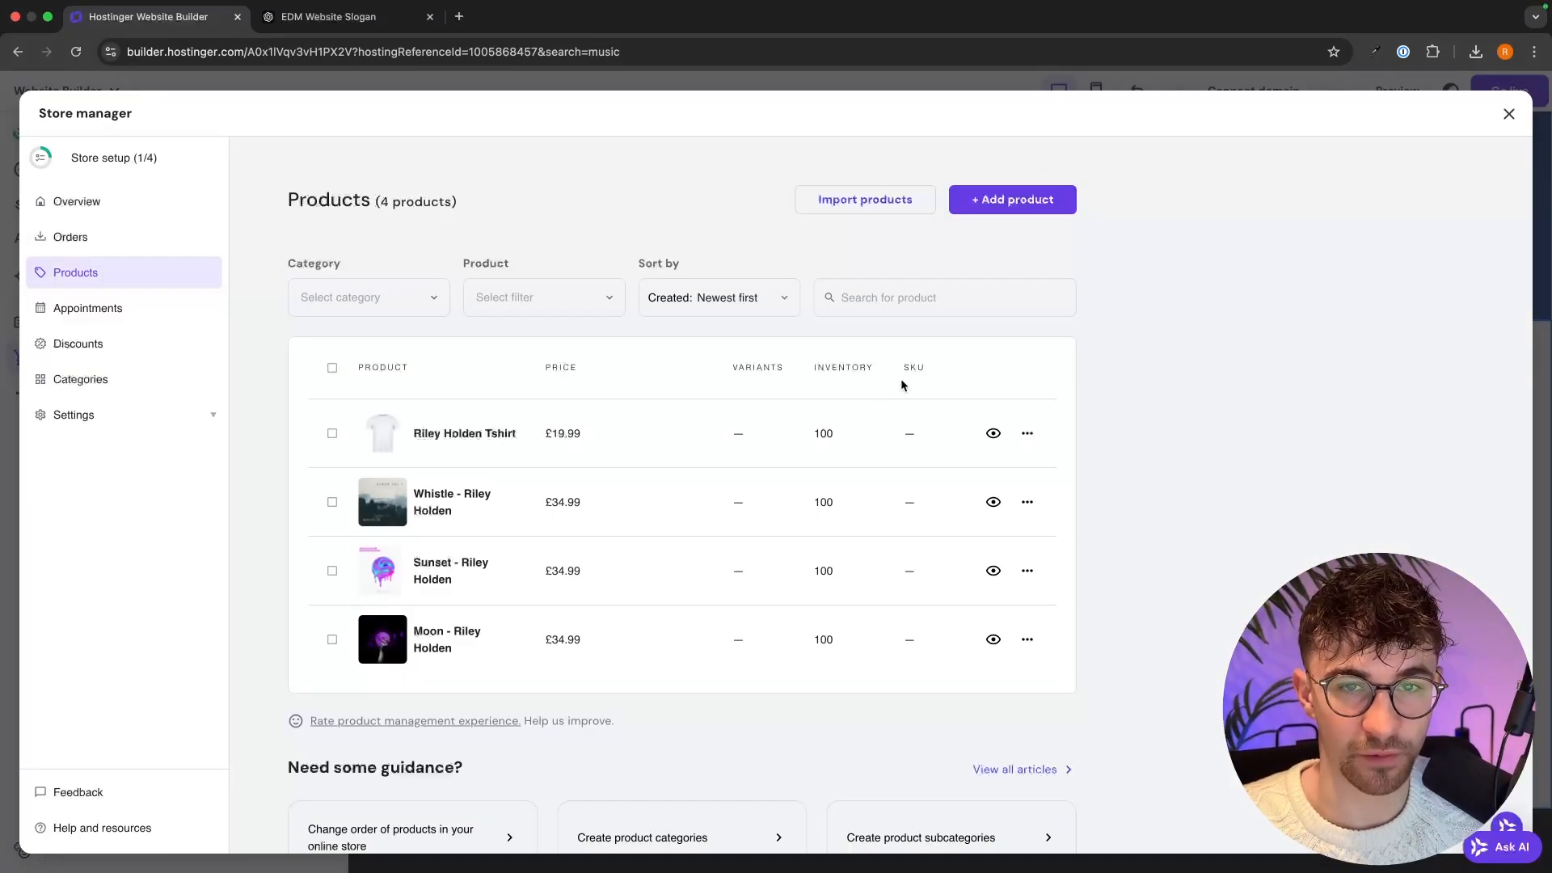
left_click(1014, 202)
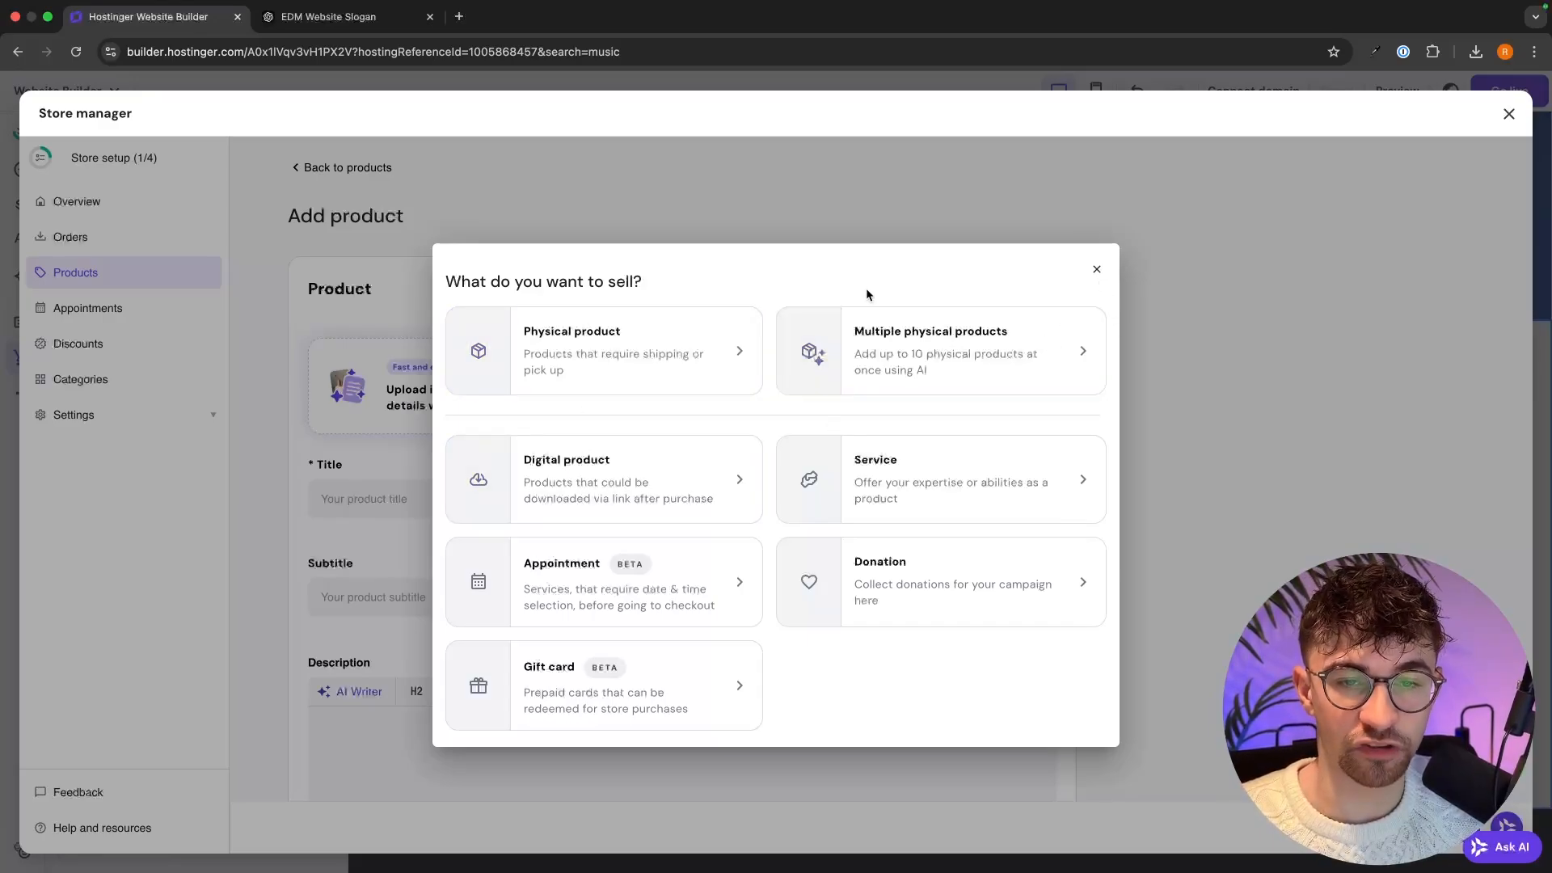
left_click(598, 476)
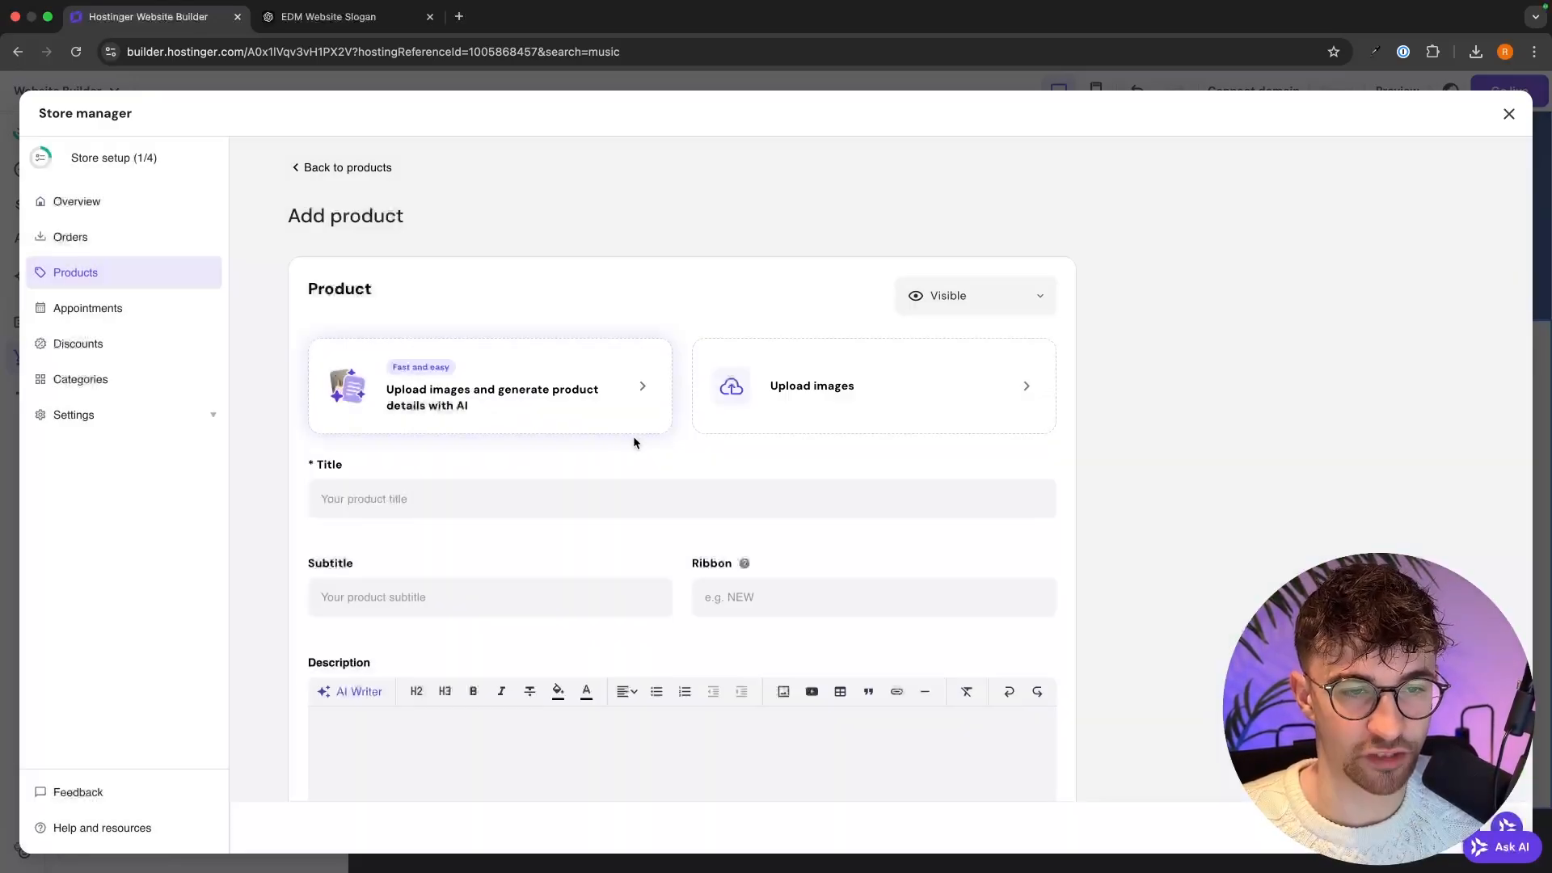
left_click(608, 509)
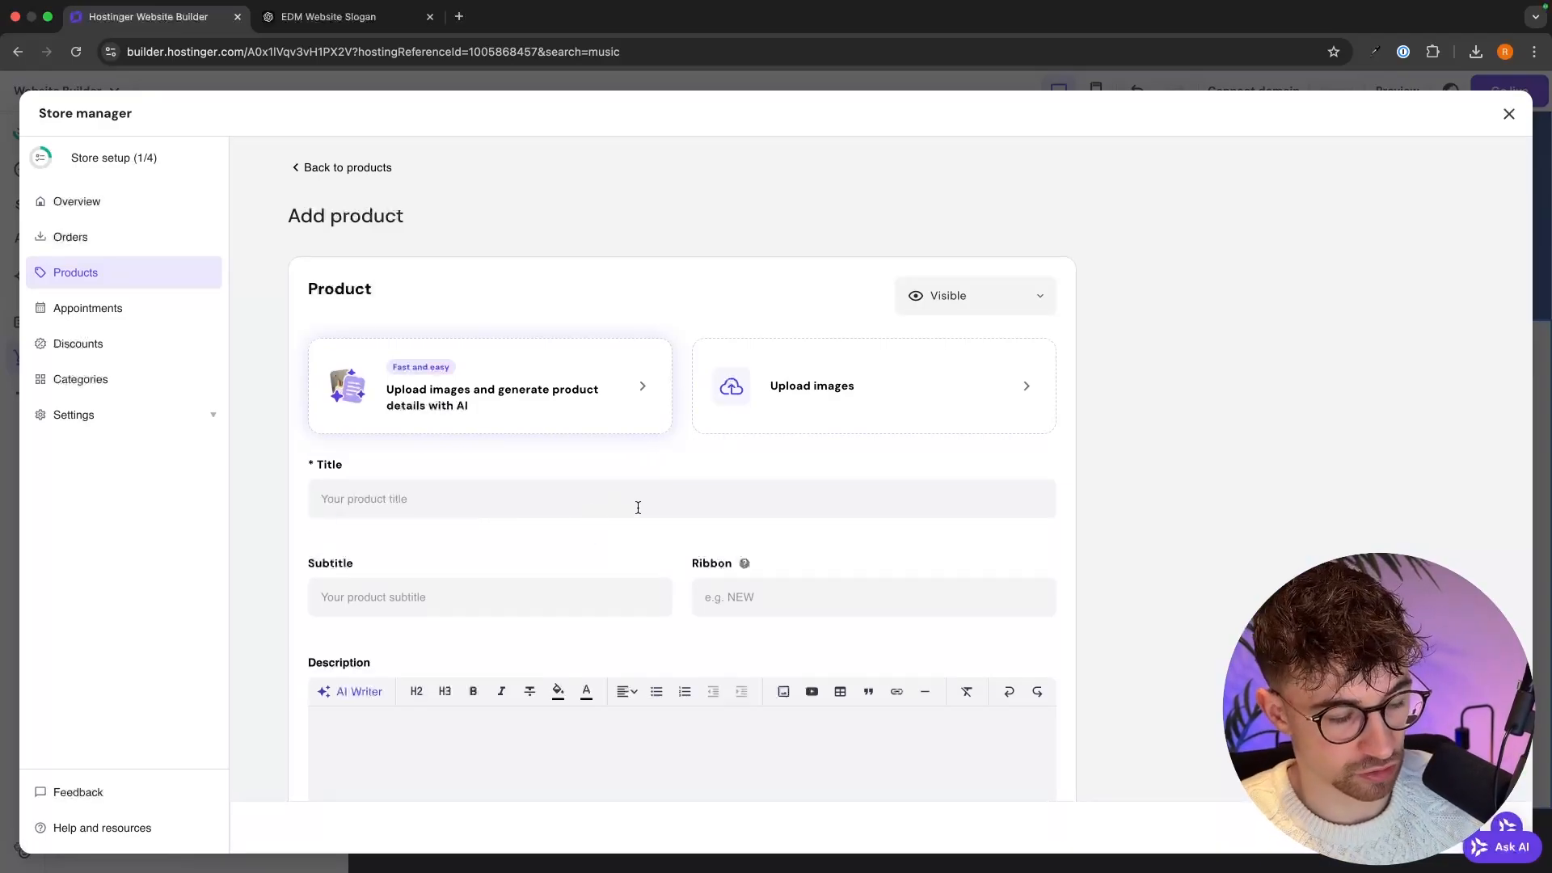
type("E")
type("xample Field")
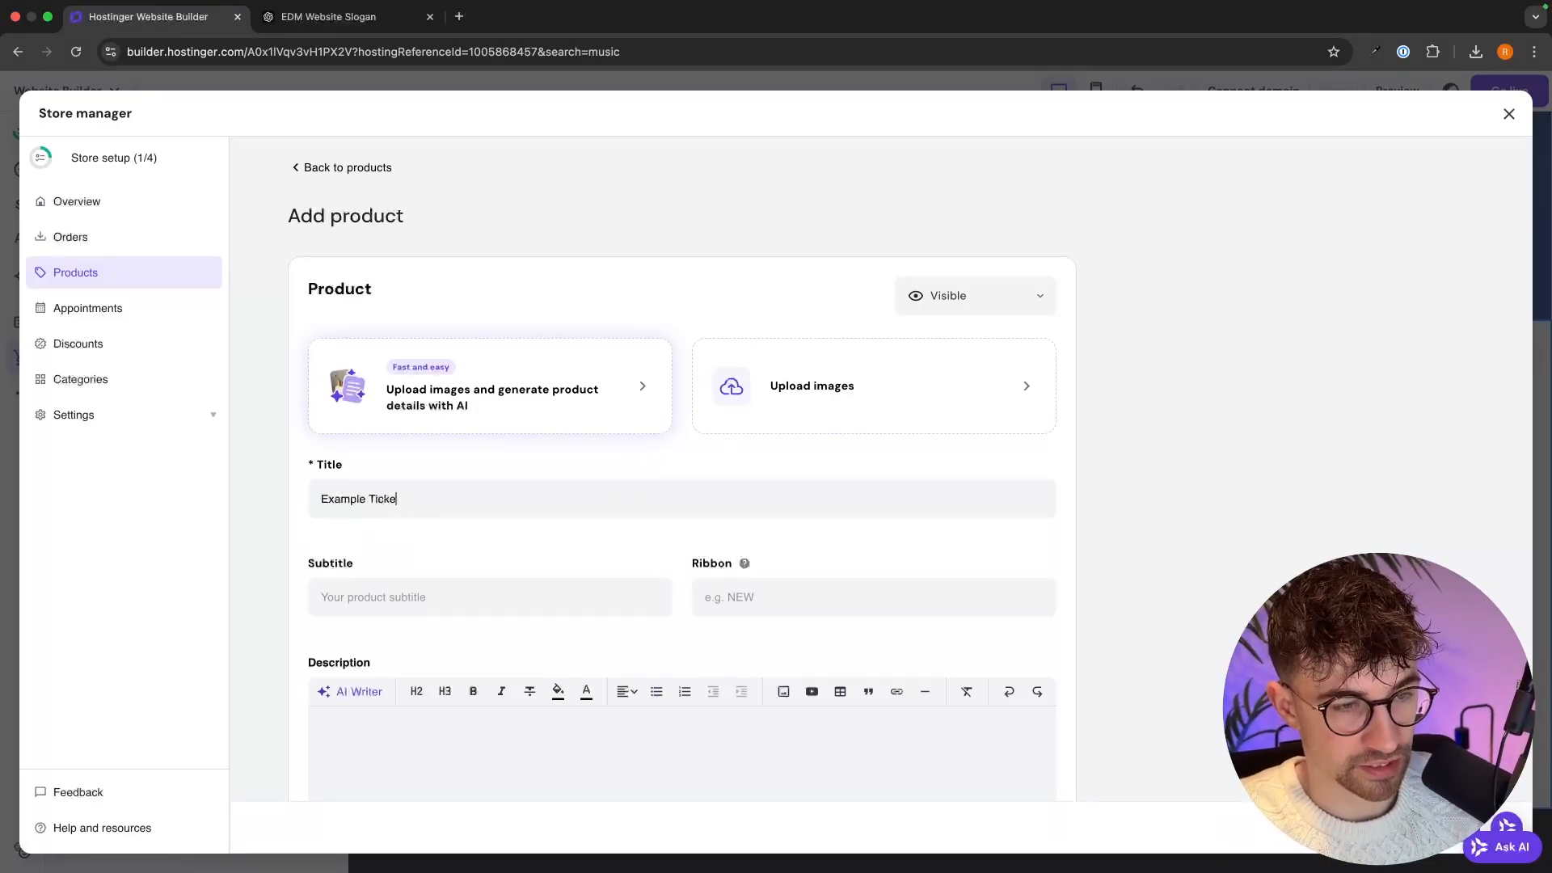
scroll(423, 604, "down", 10)
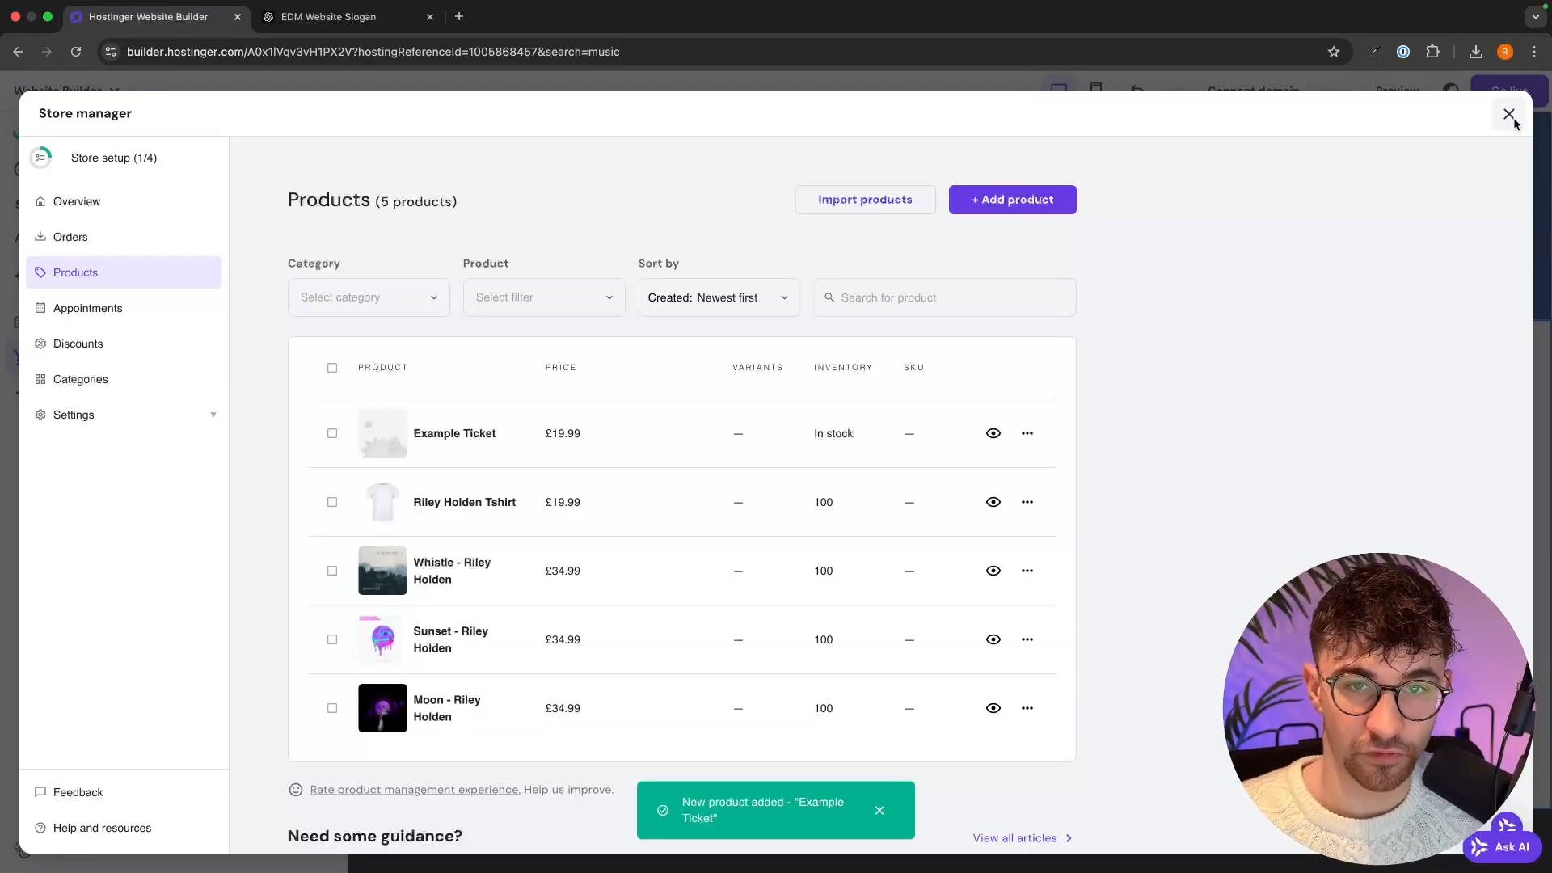
left_click(1510, 117)
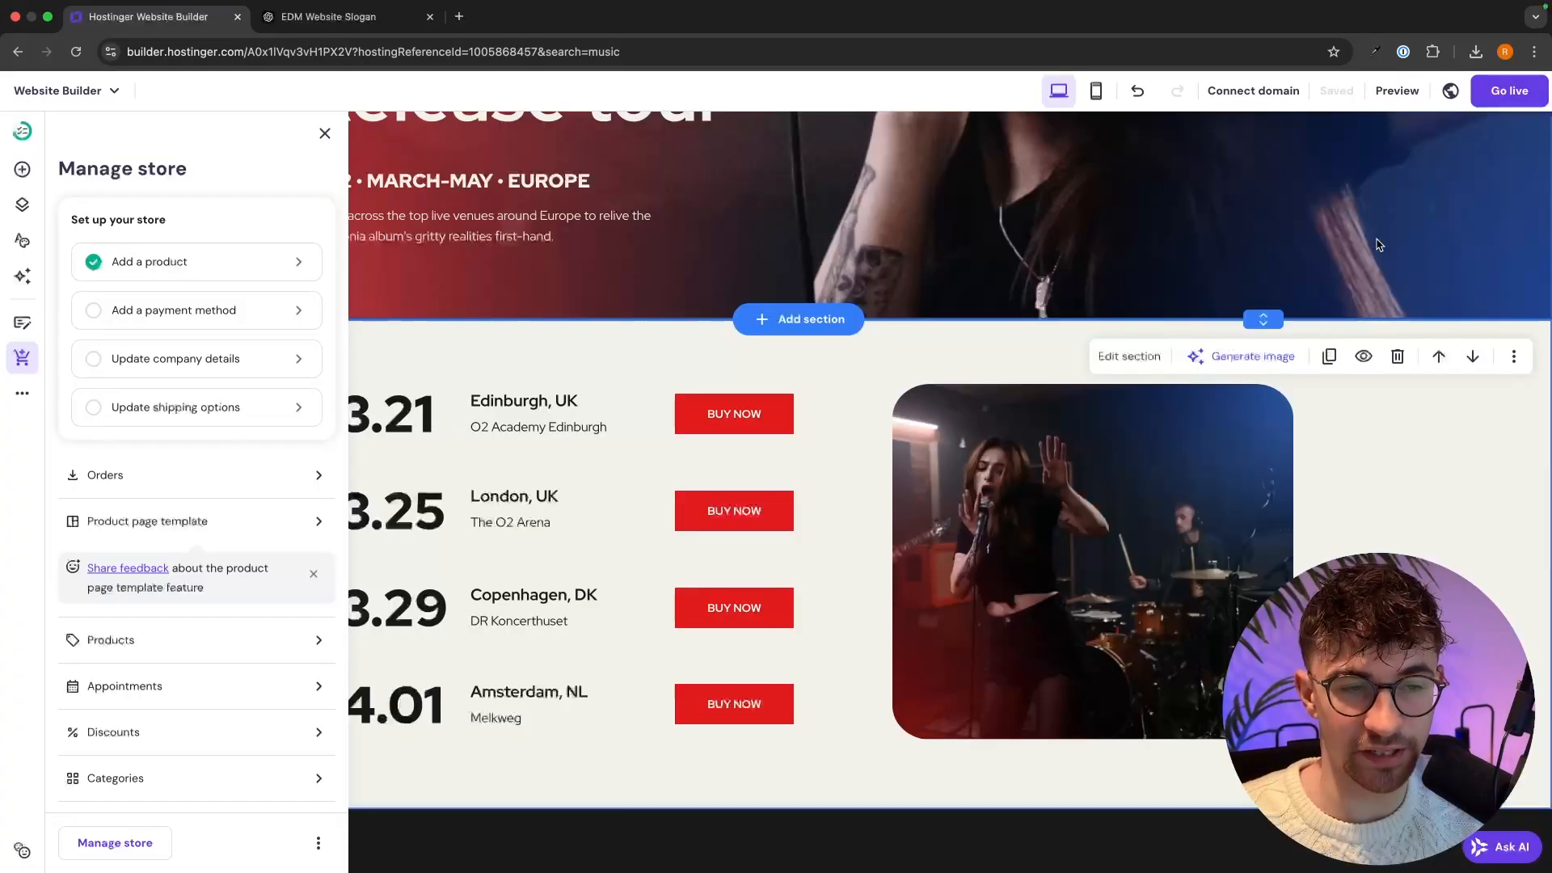
Switch the Edinburgh BUY NOW button's link to a Page and look through the available page destinations without choosing one.
left_click(731, 424)
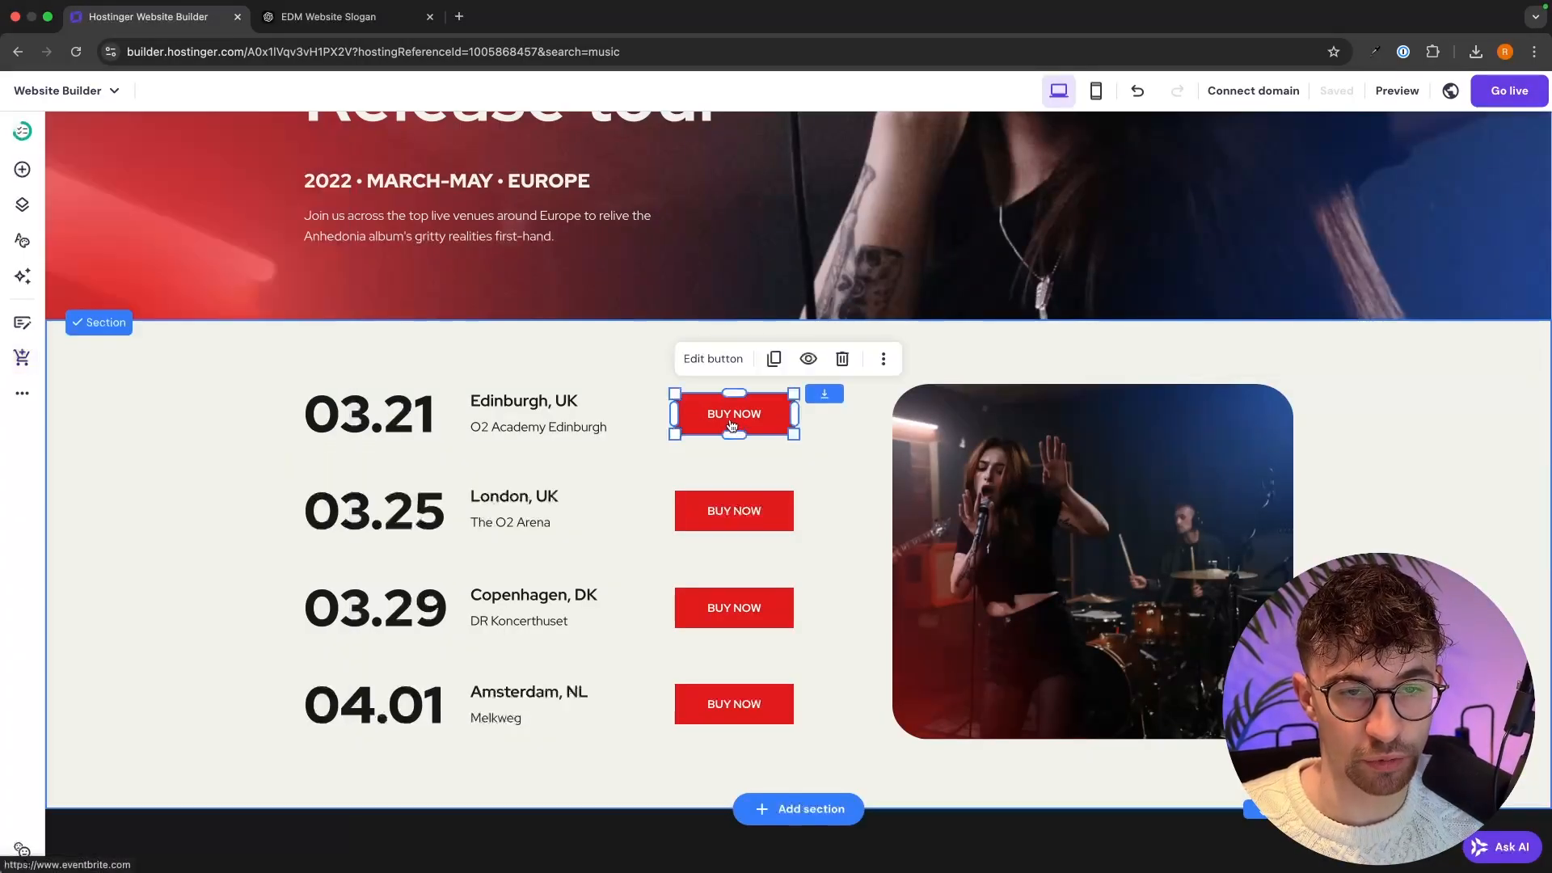
left_click(718, 358)
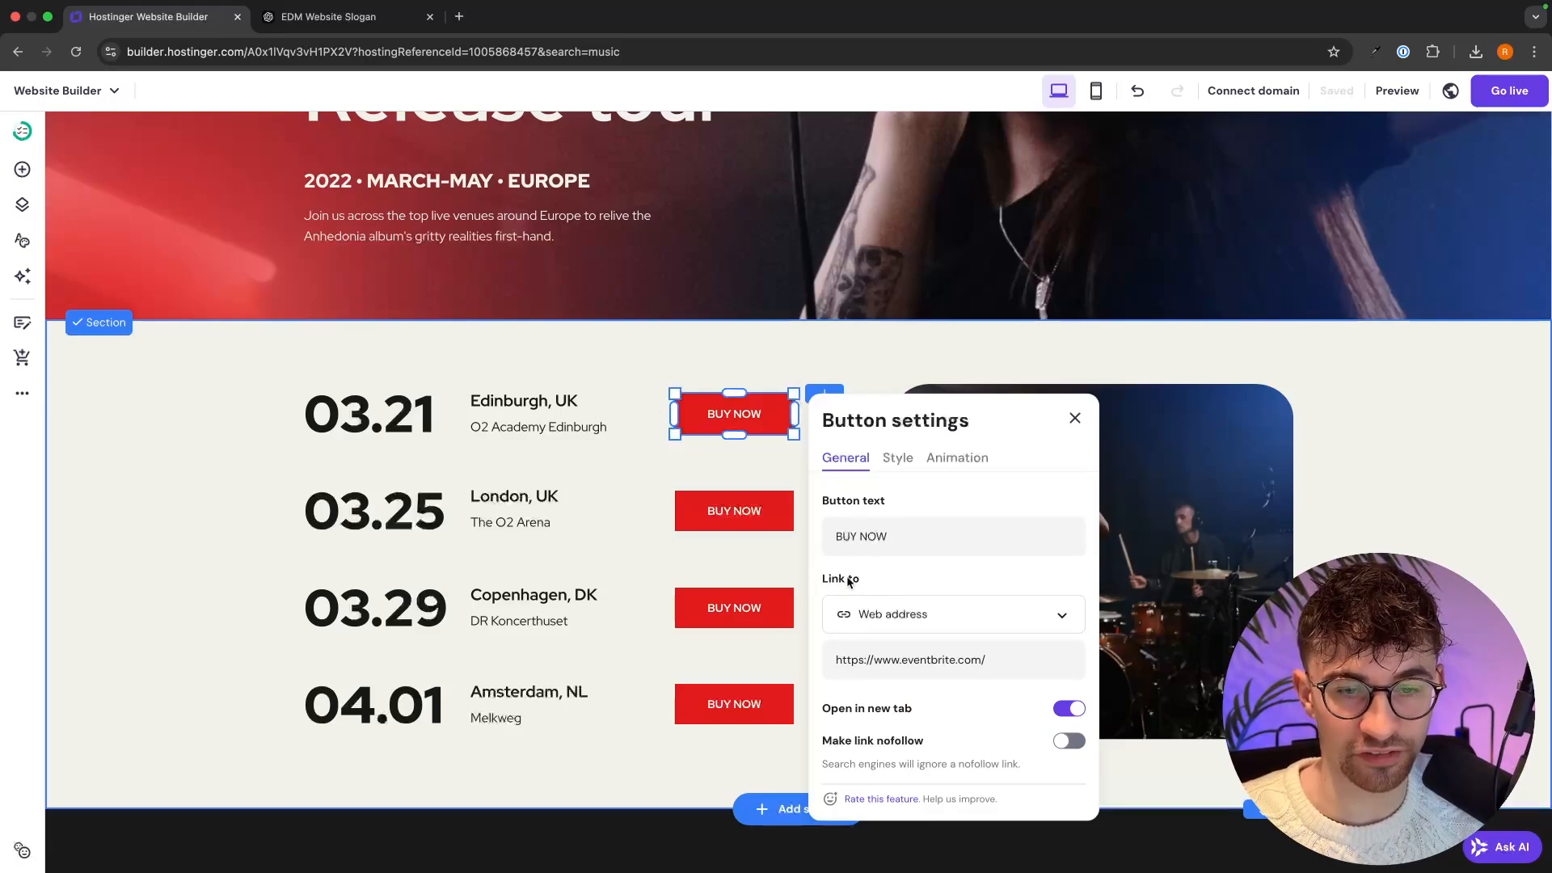
left_click(900, 616)
left_click(884, 654)
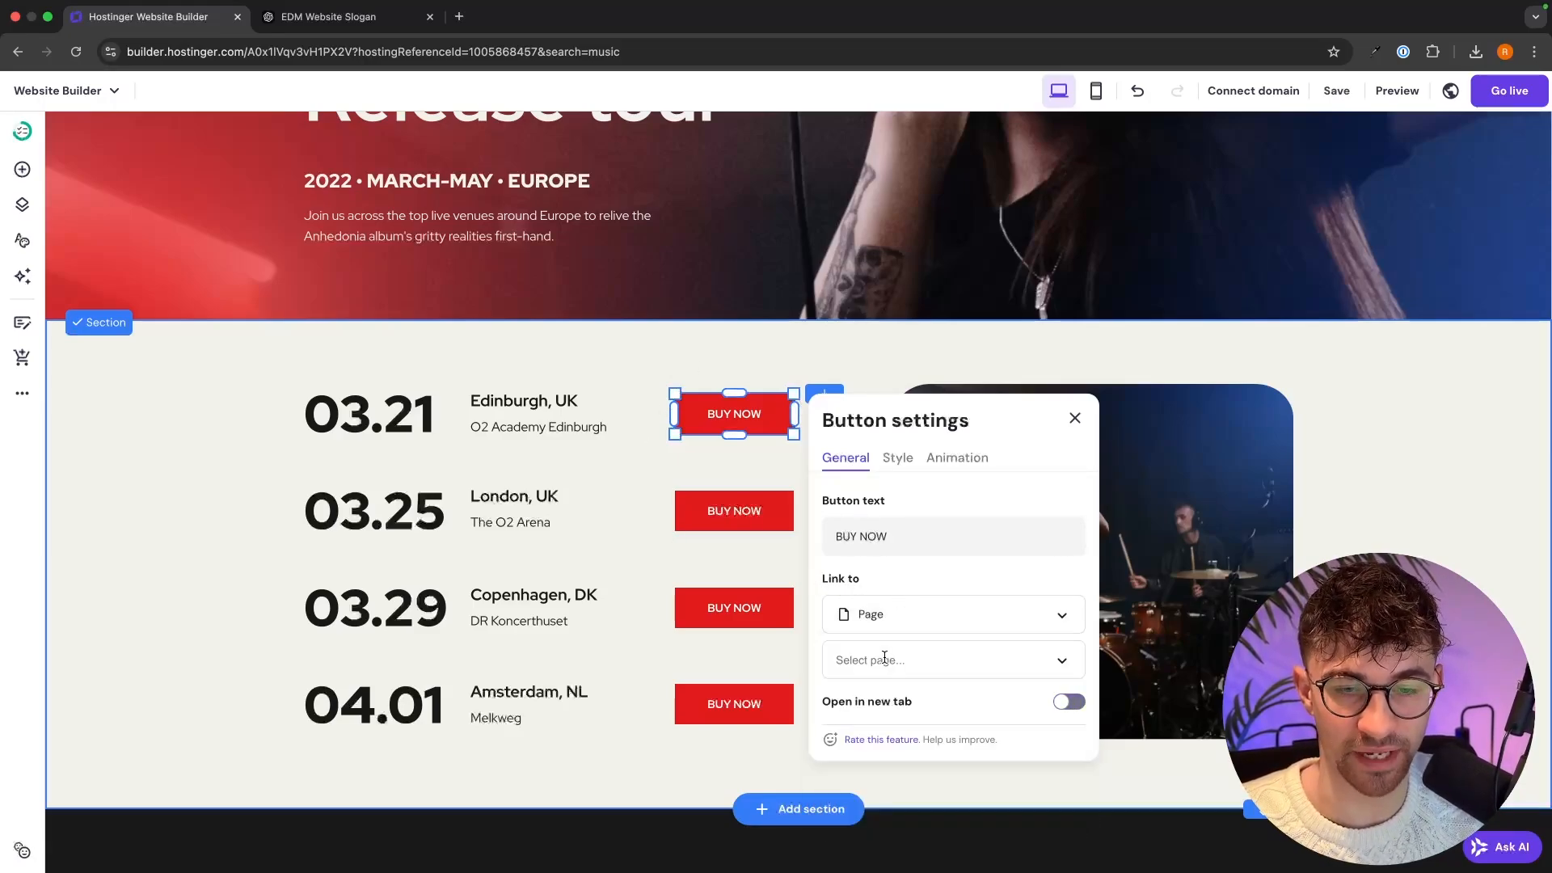
left_click(887, 657)
scroll(887, 658, "down", 5)
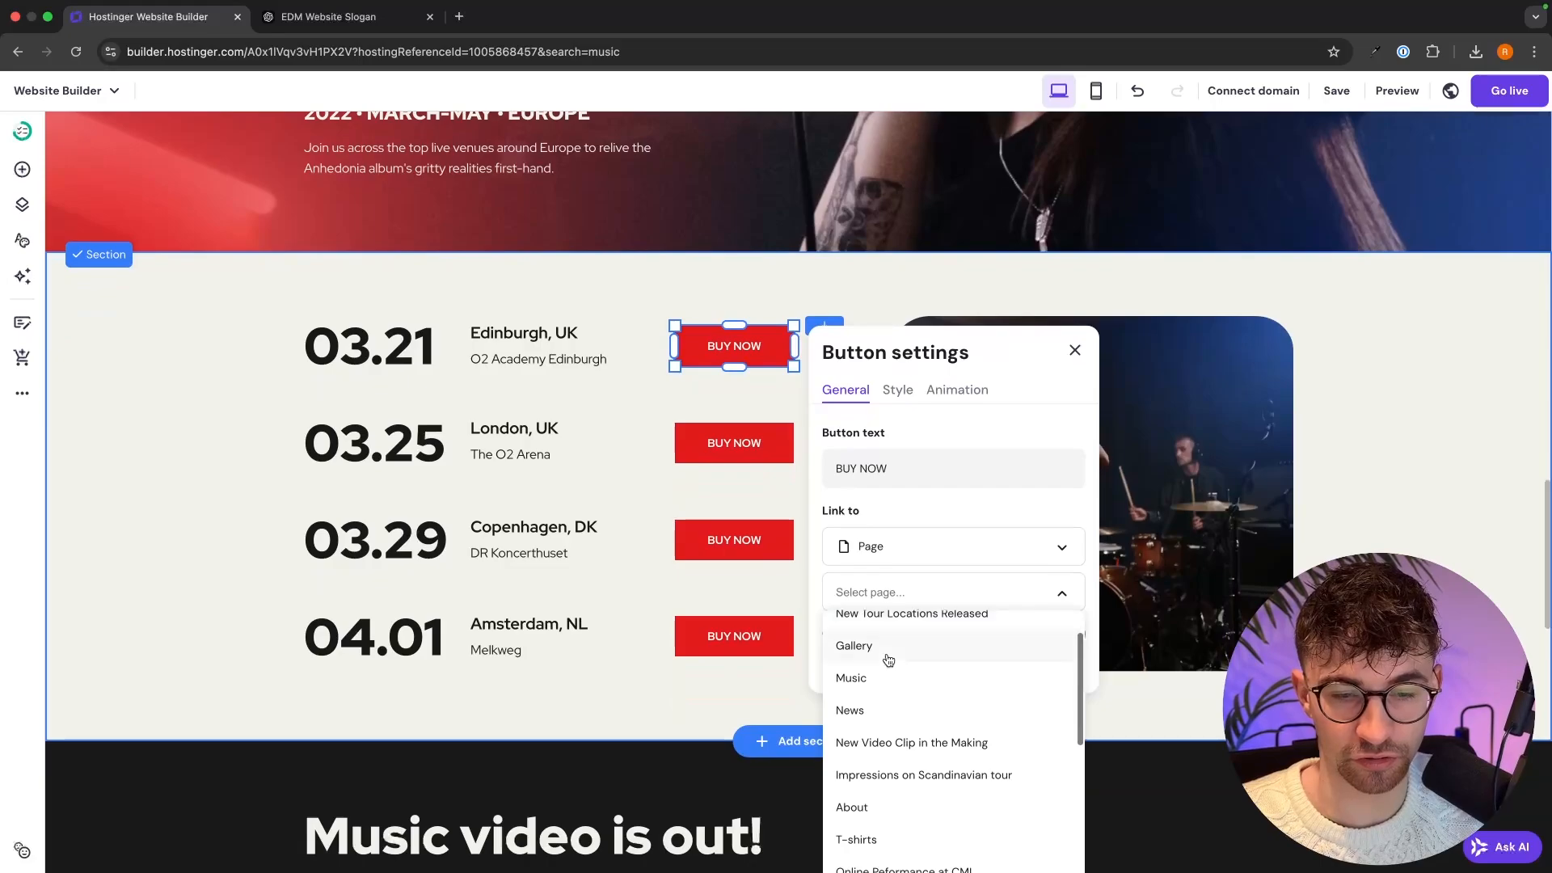
scroll(889, 660, "down", 5)
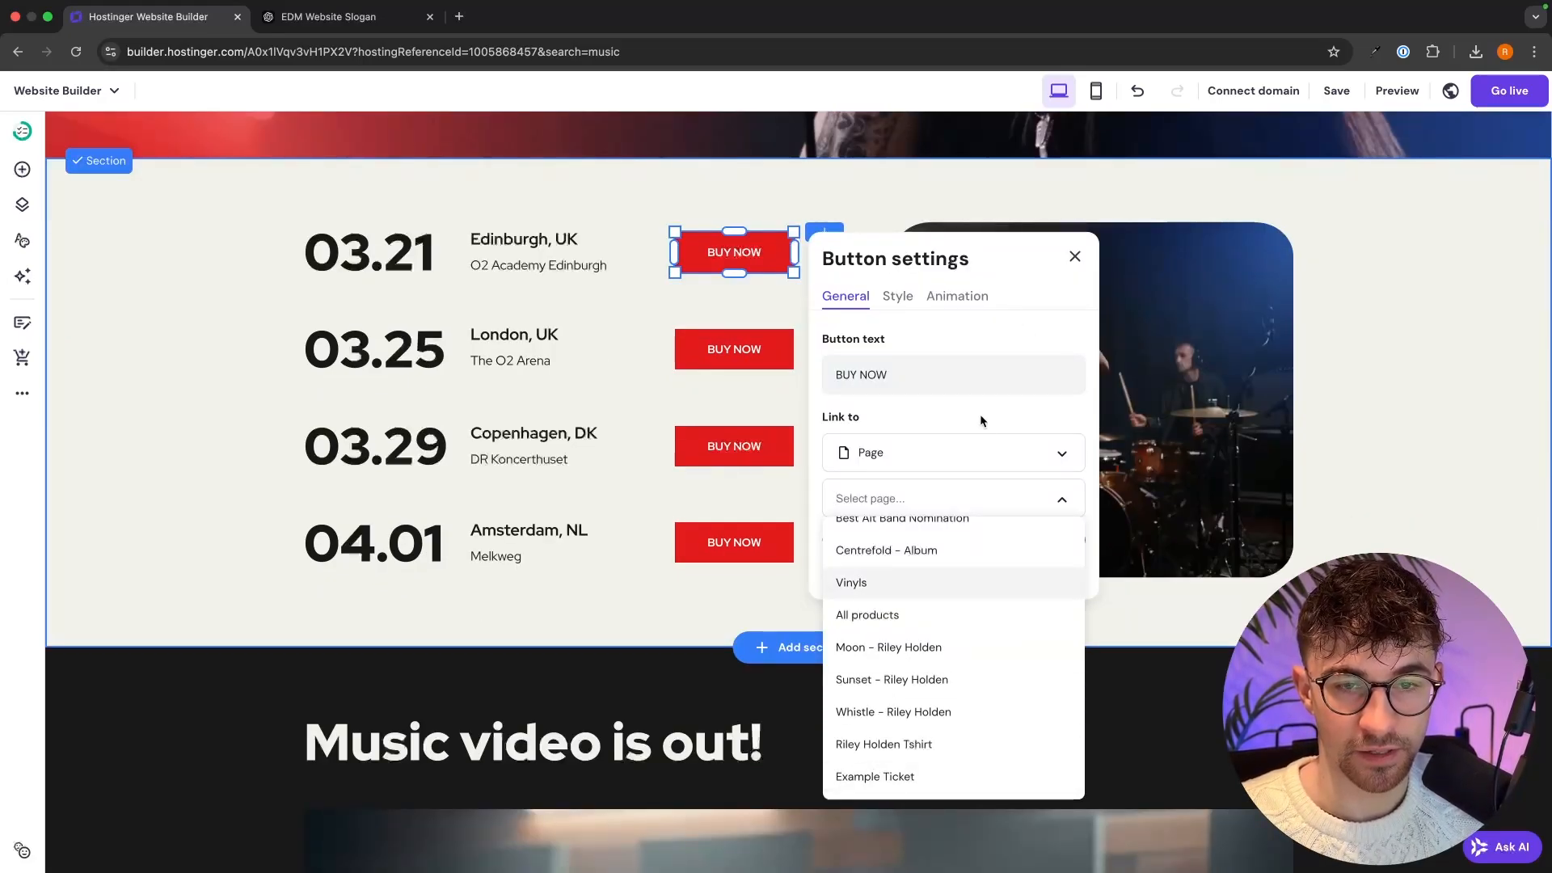
left_click(1080, 260)
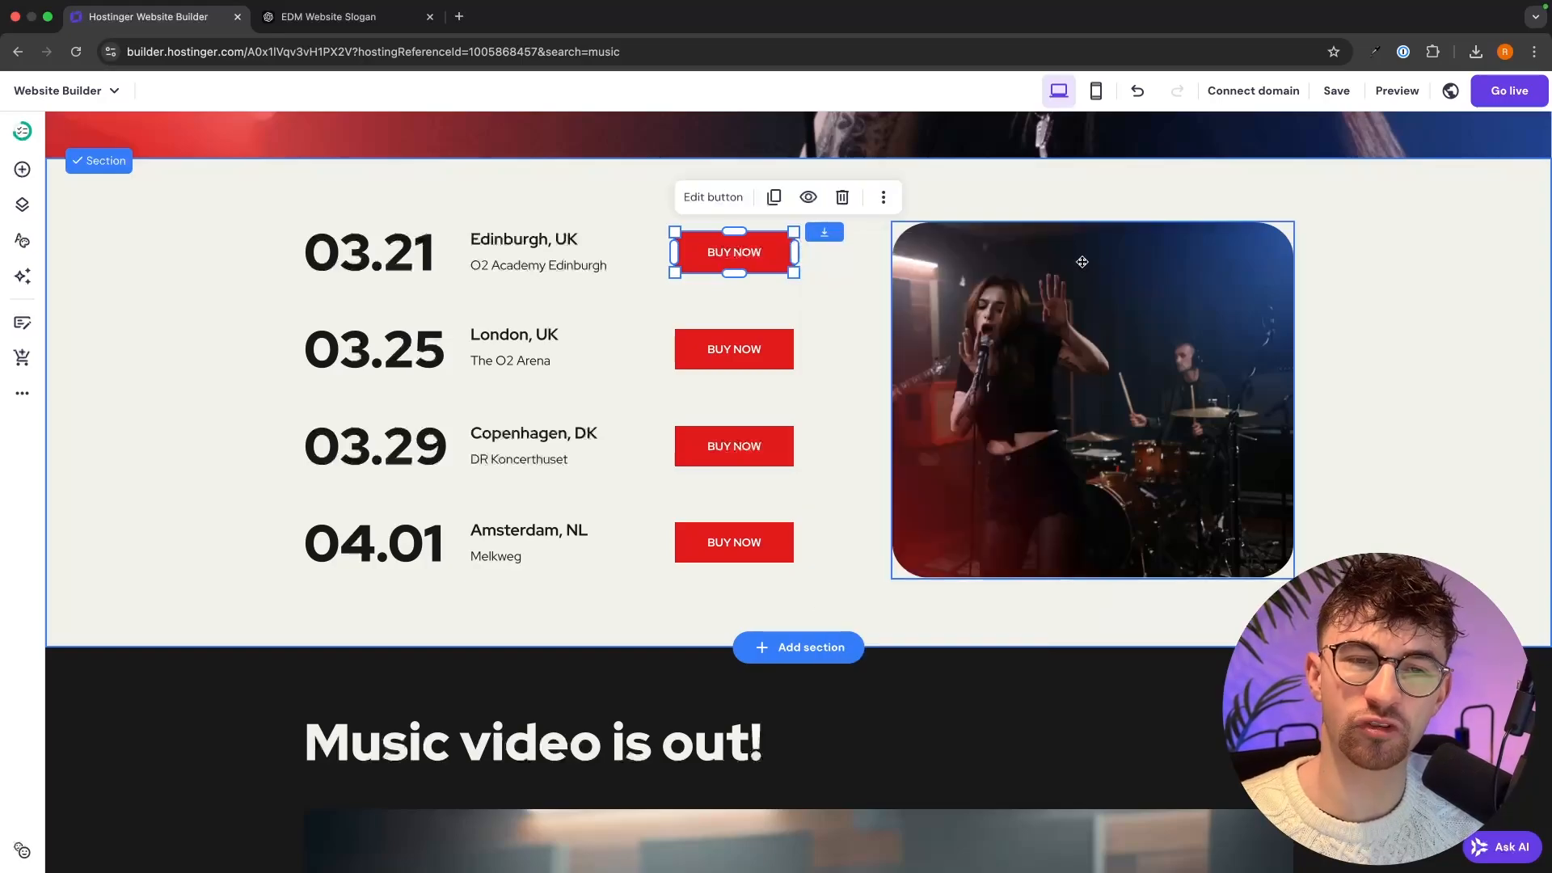
Set the Edinburgh BUY NOW button's link type to Web address, leaving the address blank.
left_click(736, 200)
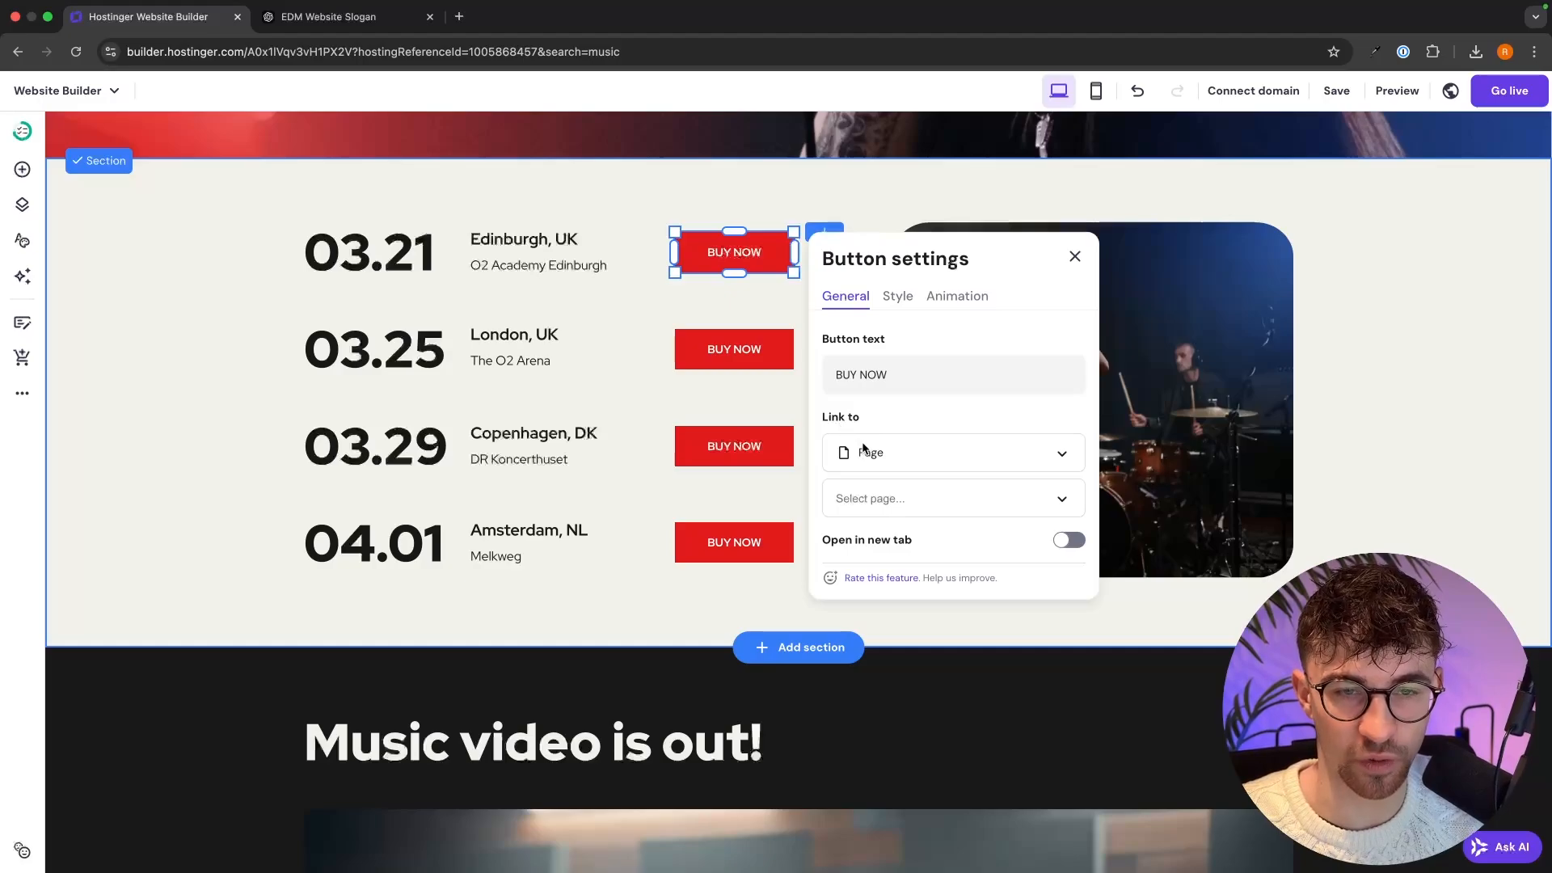
left_click(884, 462)
left_click(877, 523)
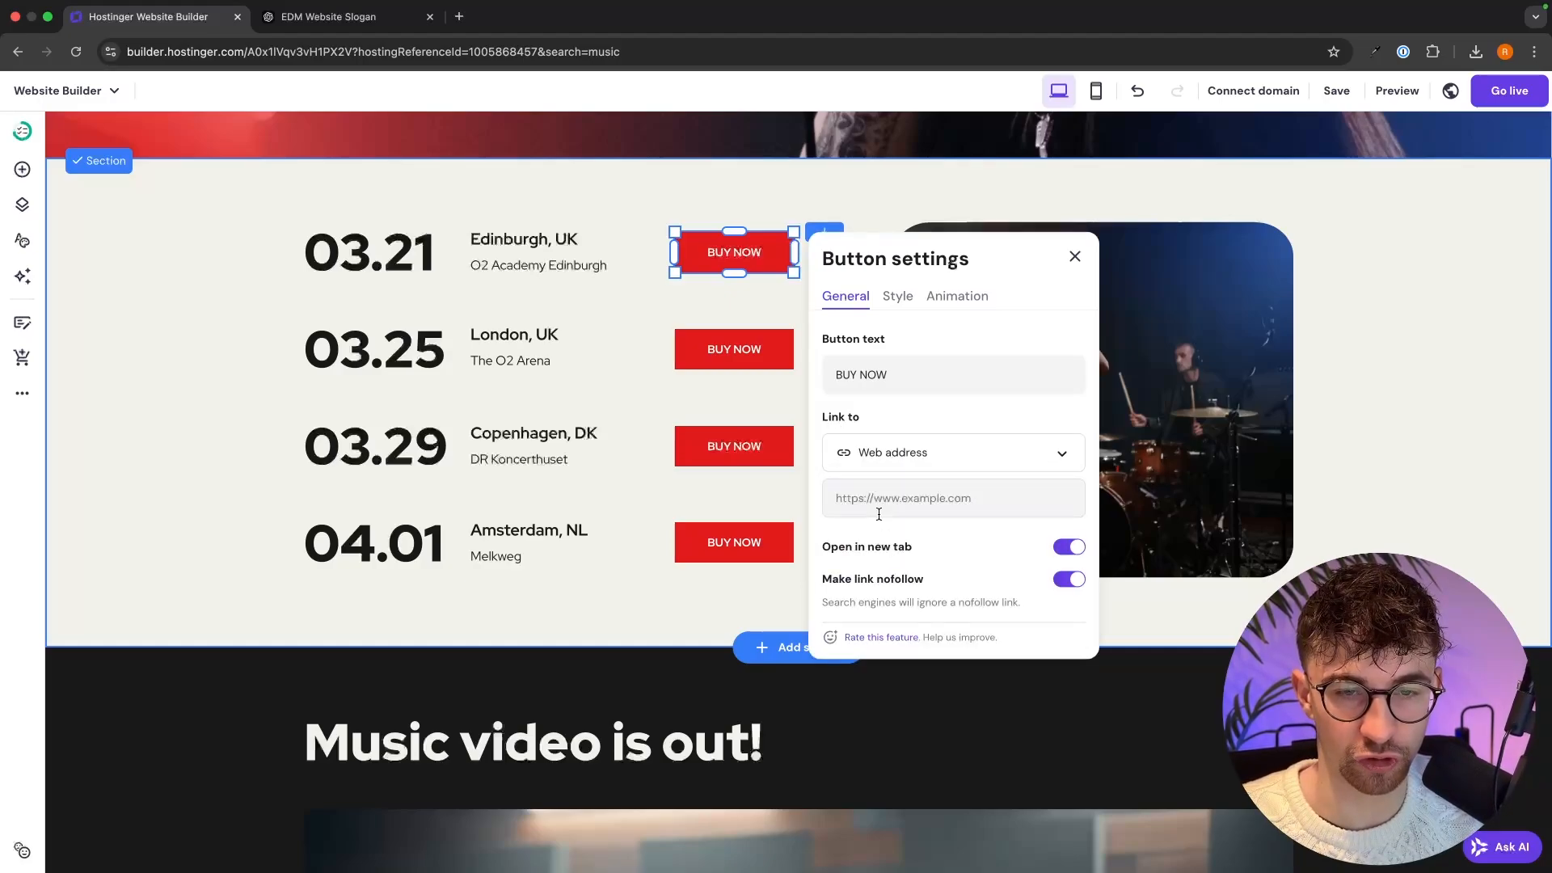
left_click(916, 499)
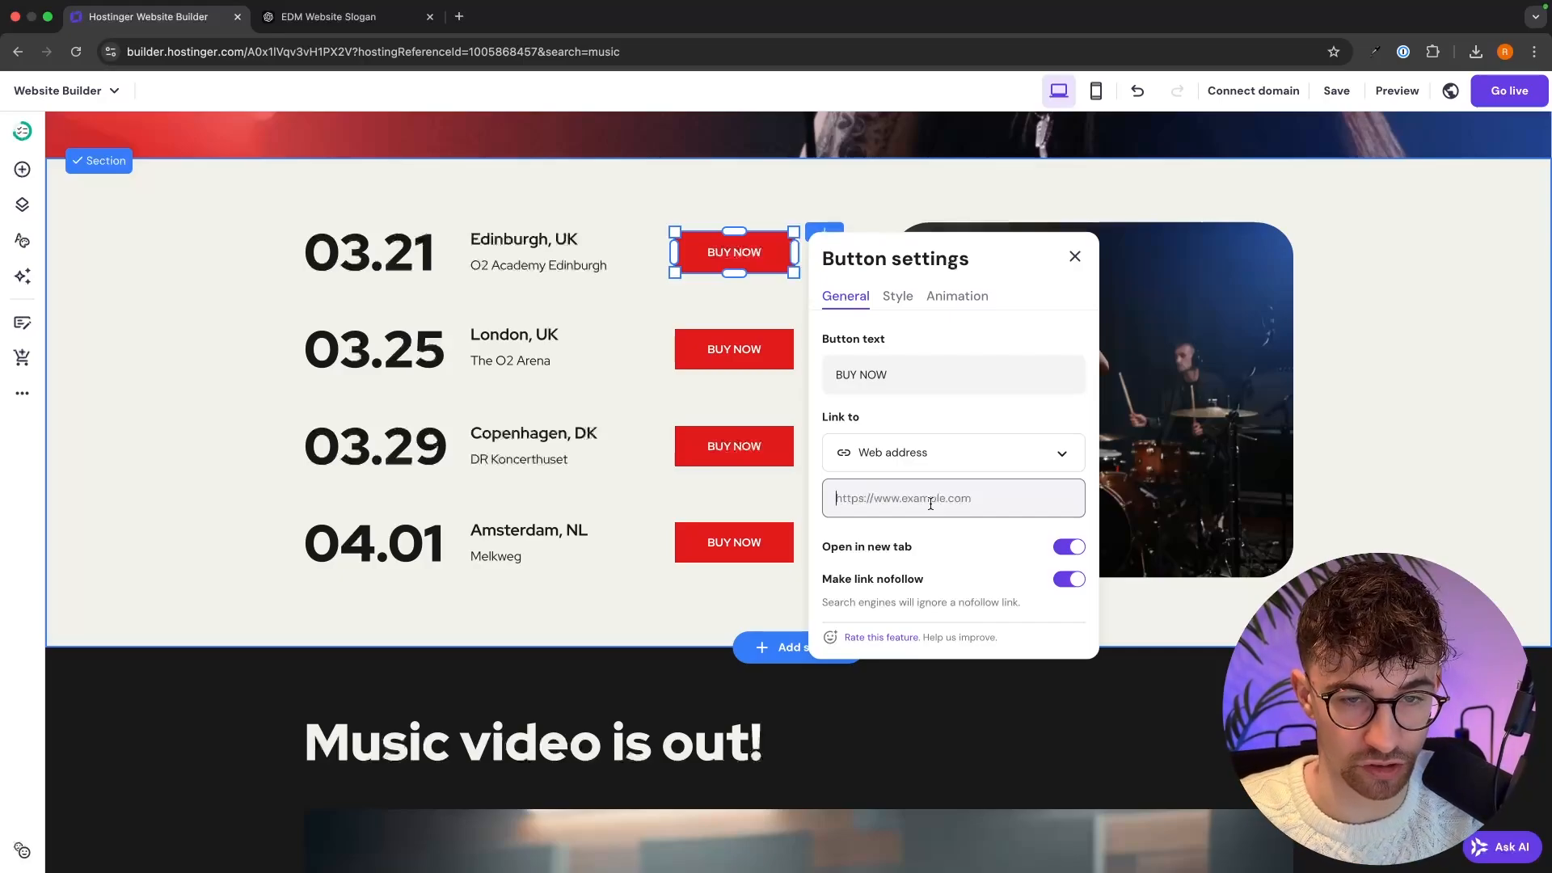
Check the web address that the London BUY NOW button links to, leaving its settings as they are.
left_click(746, 366)
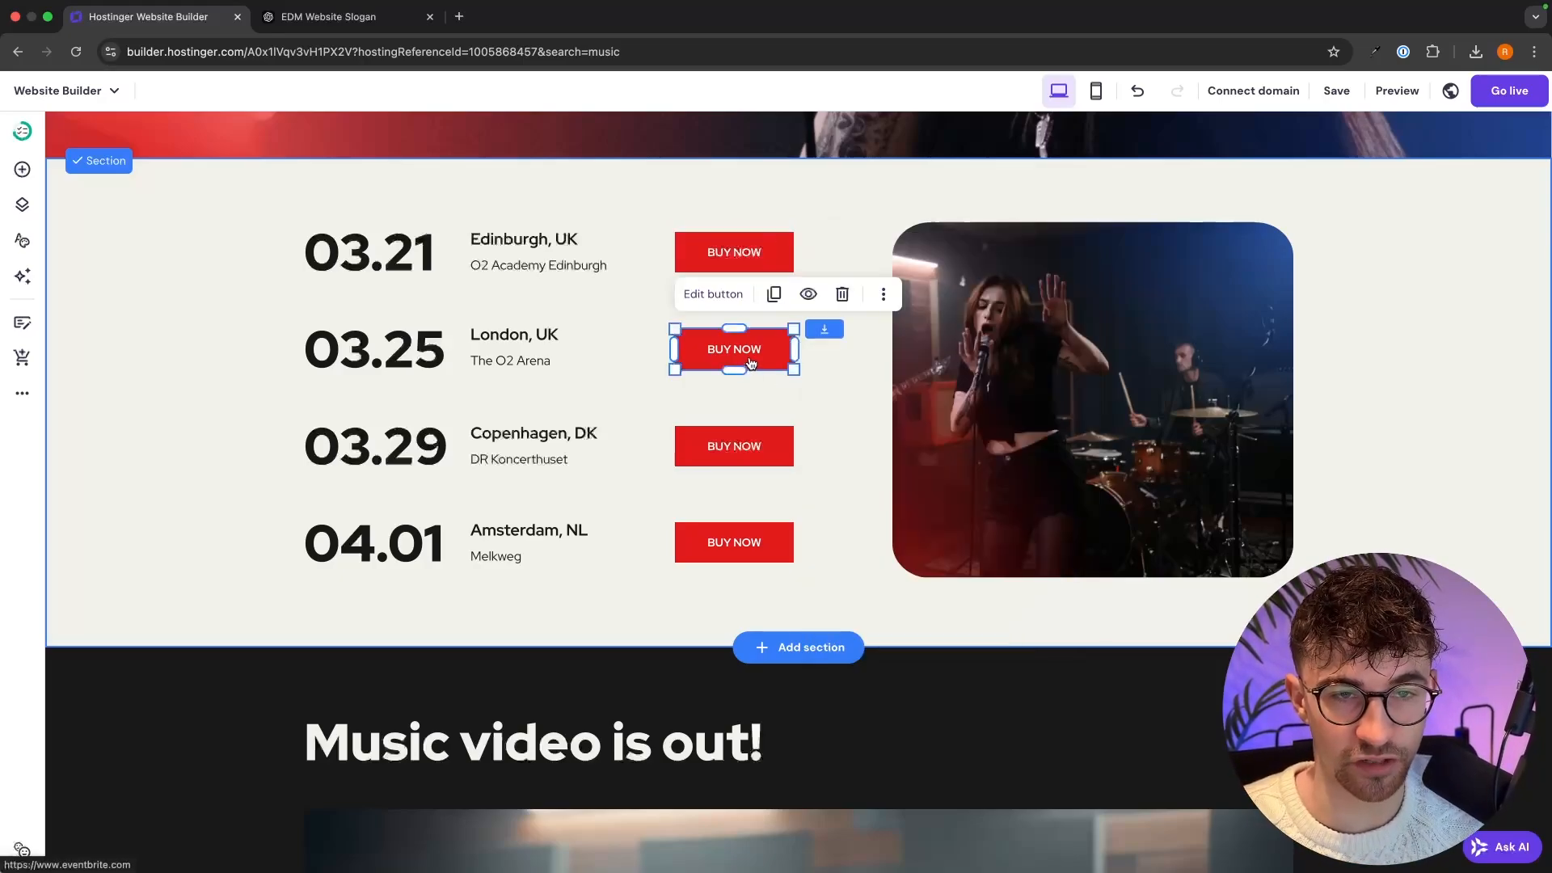
left_click(713, 294)
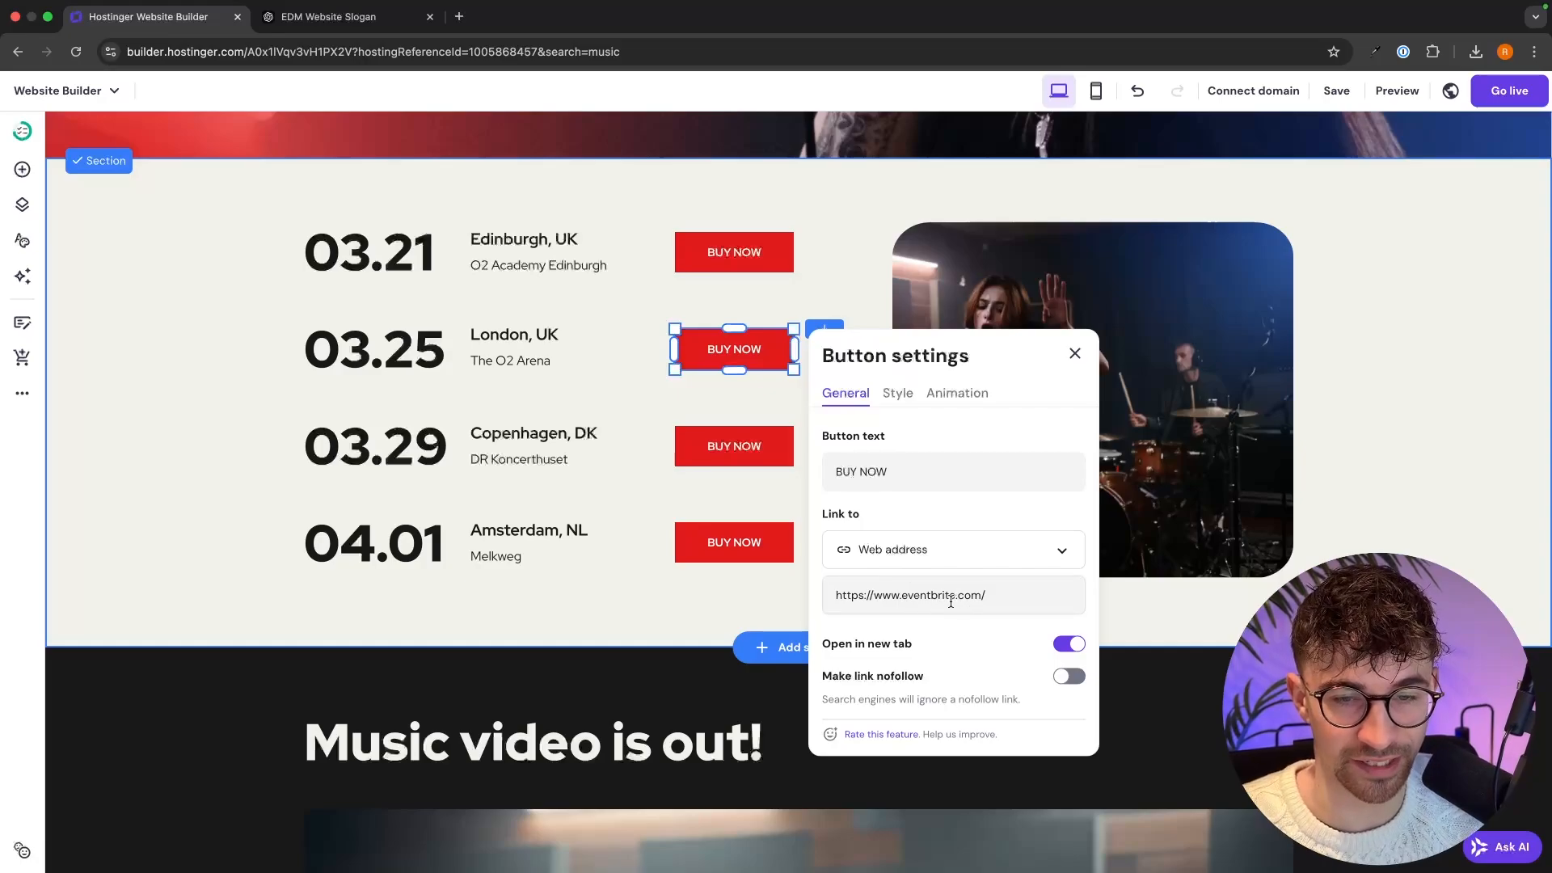
left_click_drag(1010, 599, 844, 598)
left_click(1519, 574)
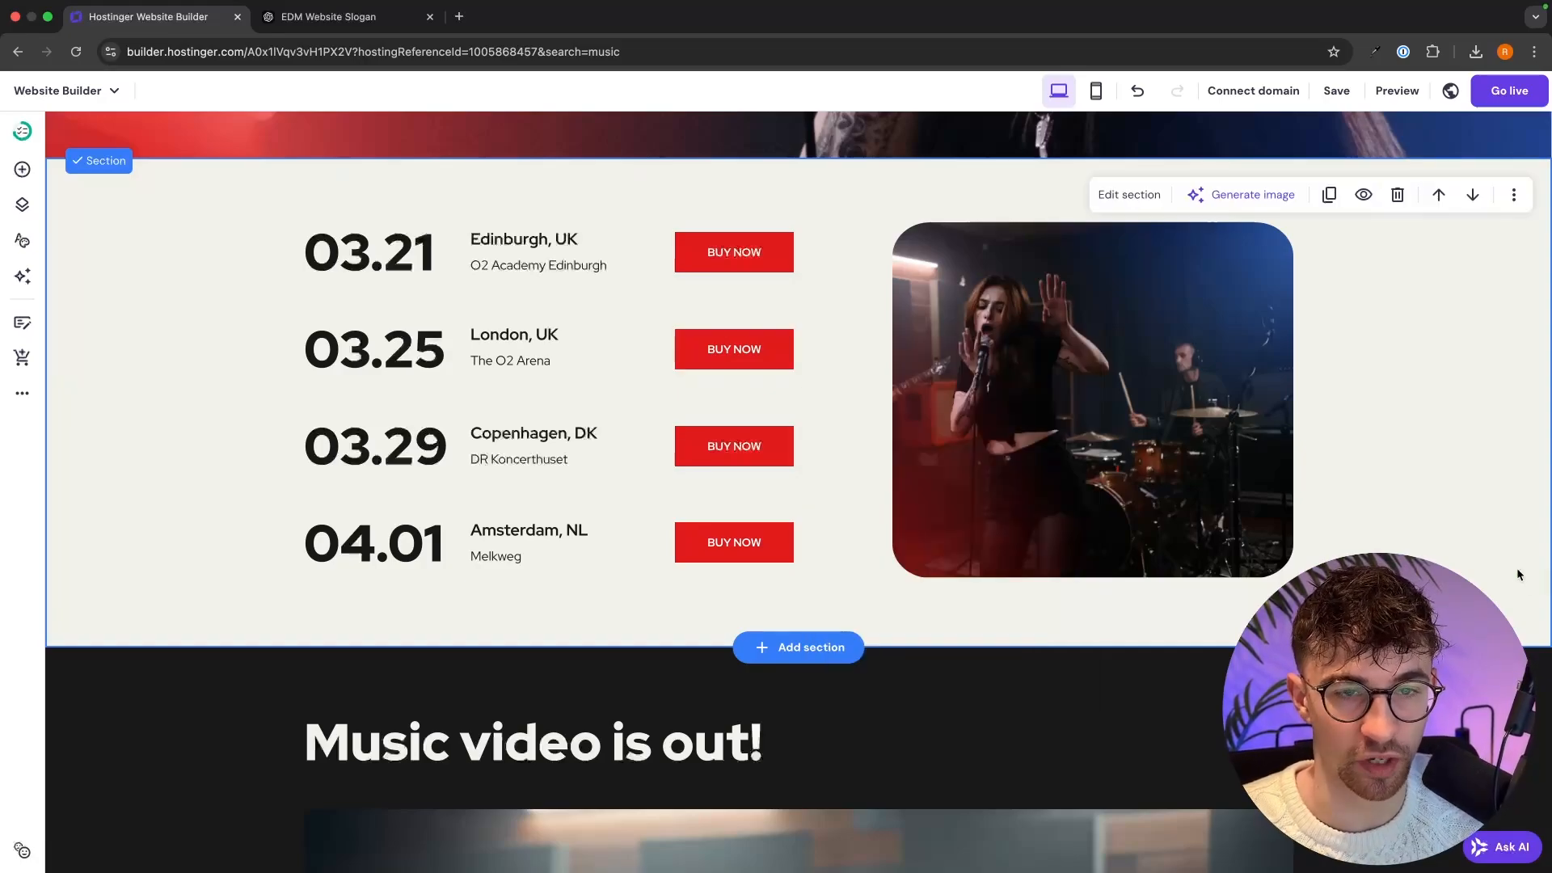
Change the music video section's heading to "Tresspass music video is out!".
scroll(1270, 348, "down", 1)
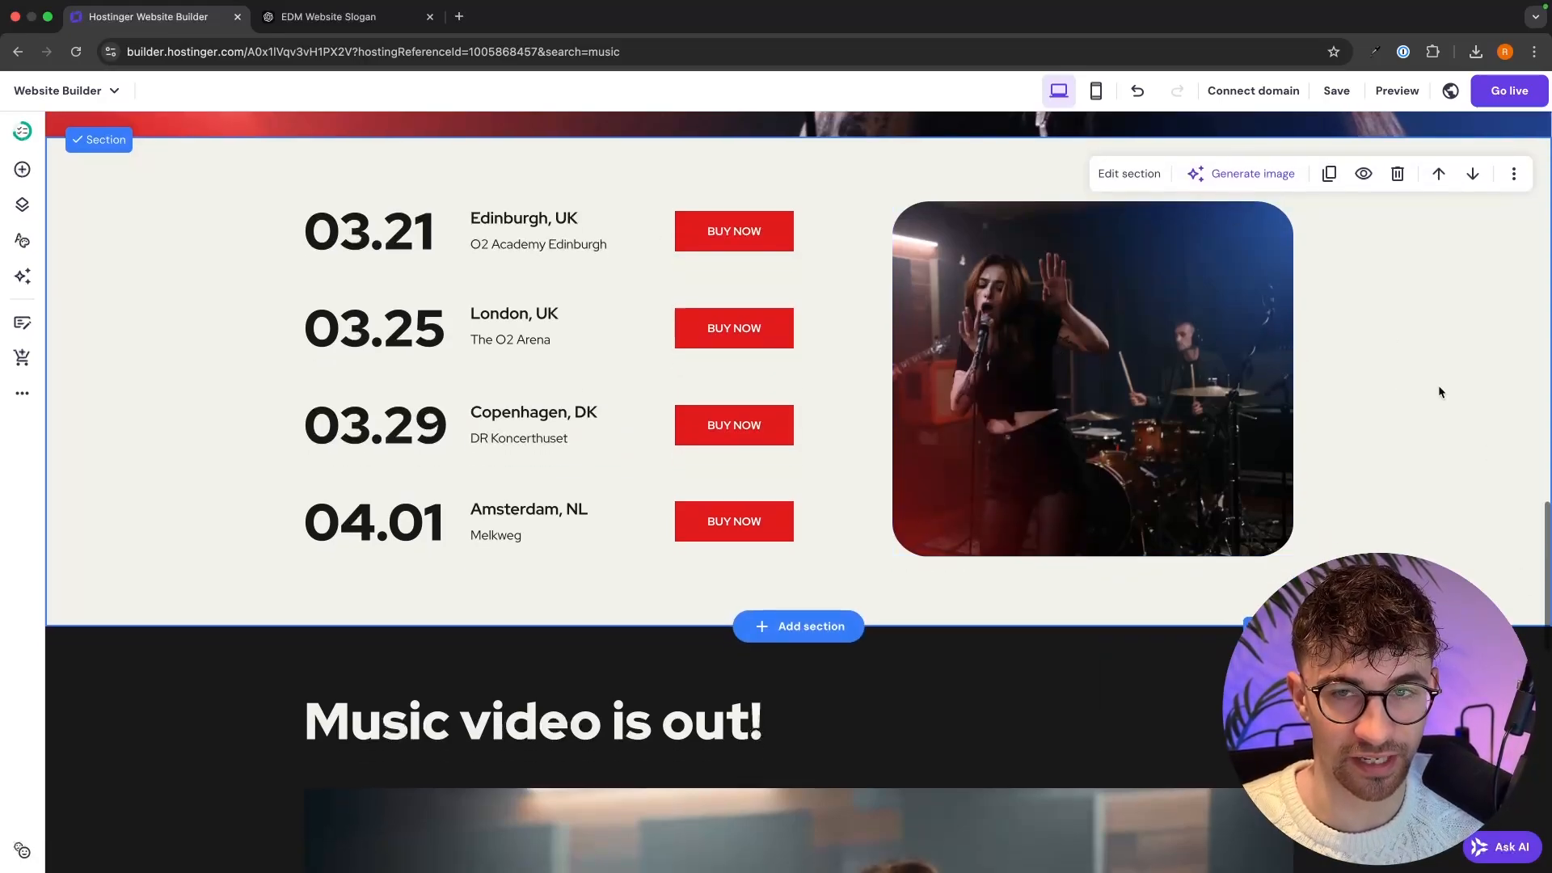
scroll(1438, 384, "down", 5)
scroll(1441, 391, "down", 2)
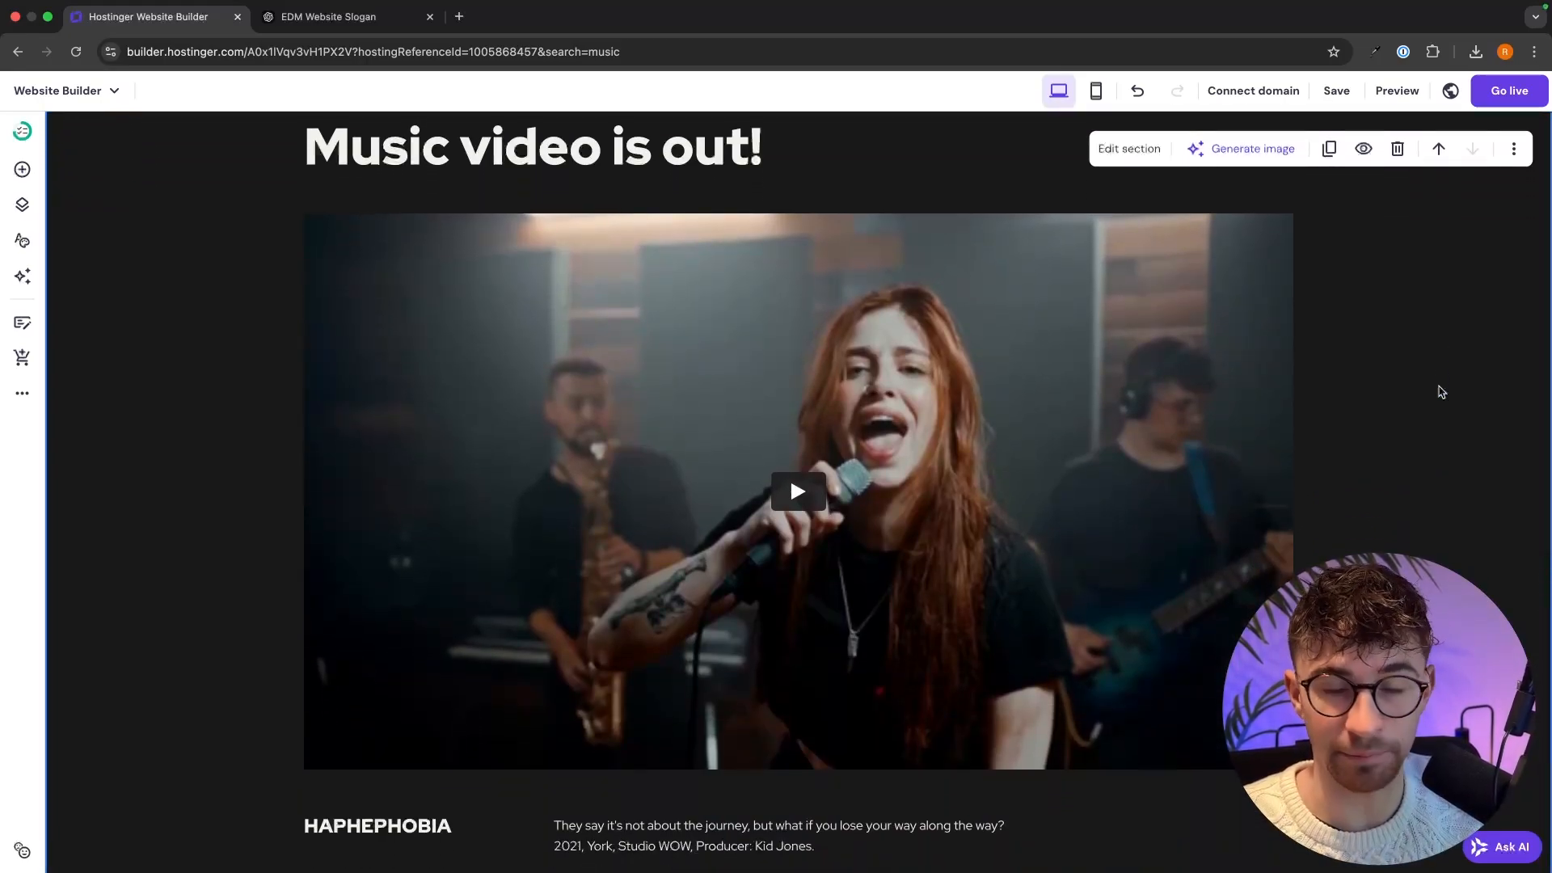
scroll(1441, 391, "up", 3)
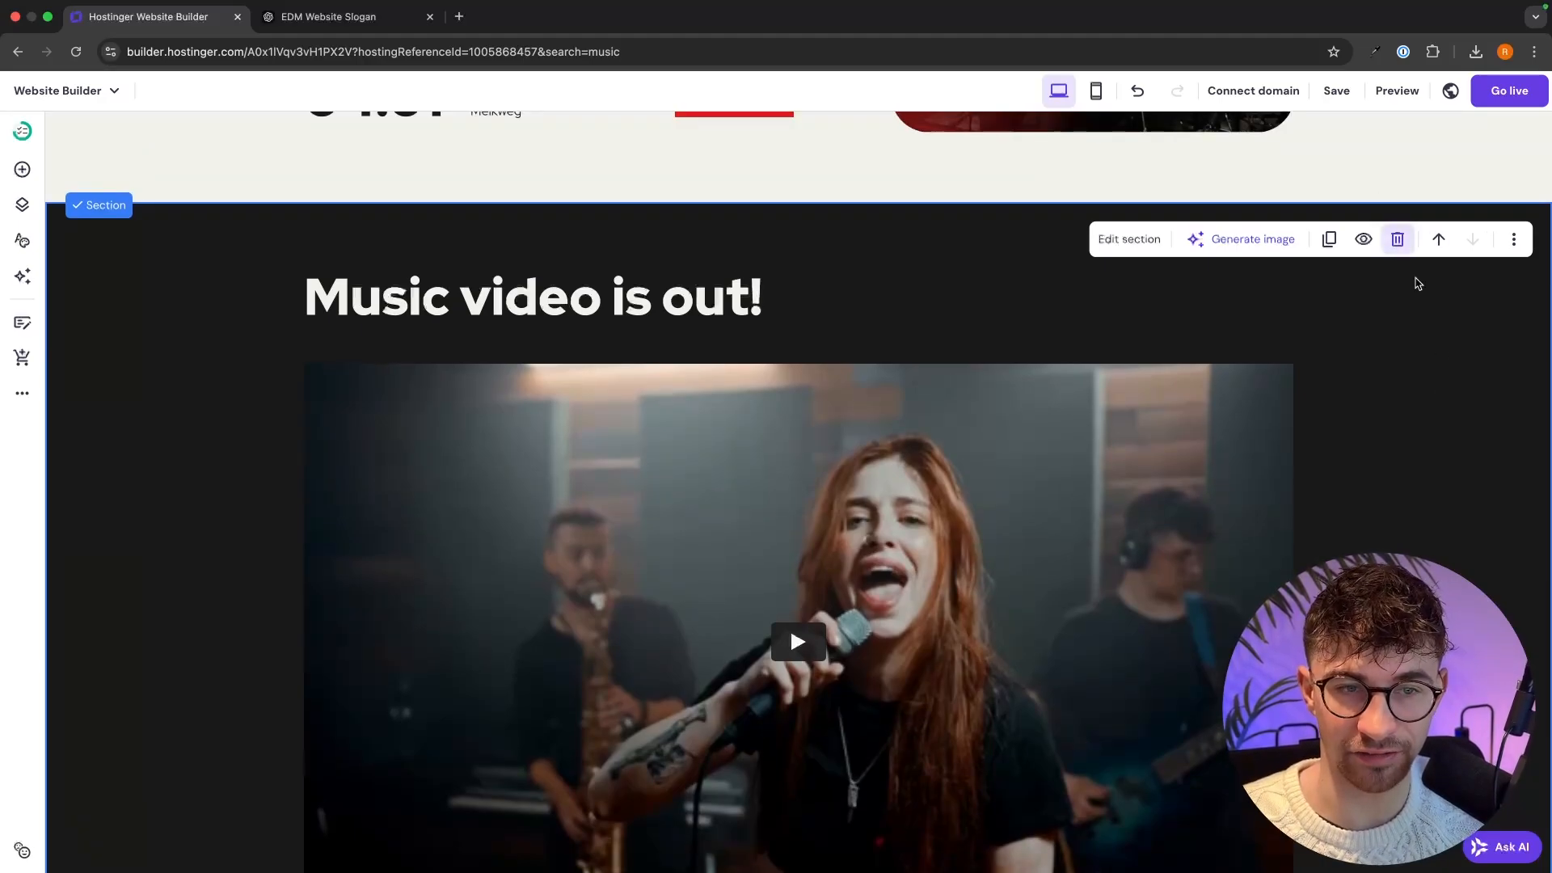
scroll(1445, 399, "down", 2)
double_click(351, 196)
key("BackSpace")
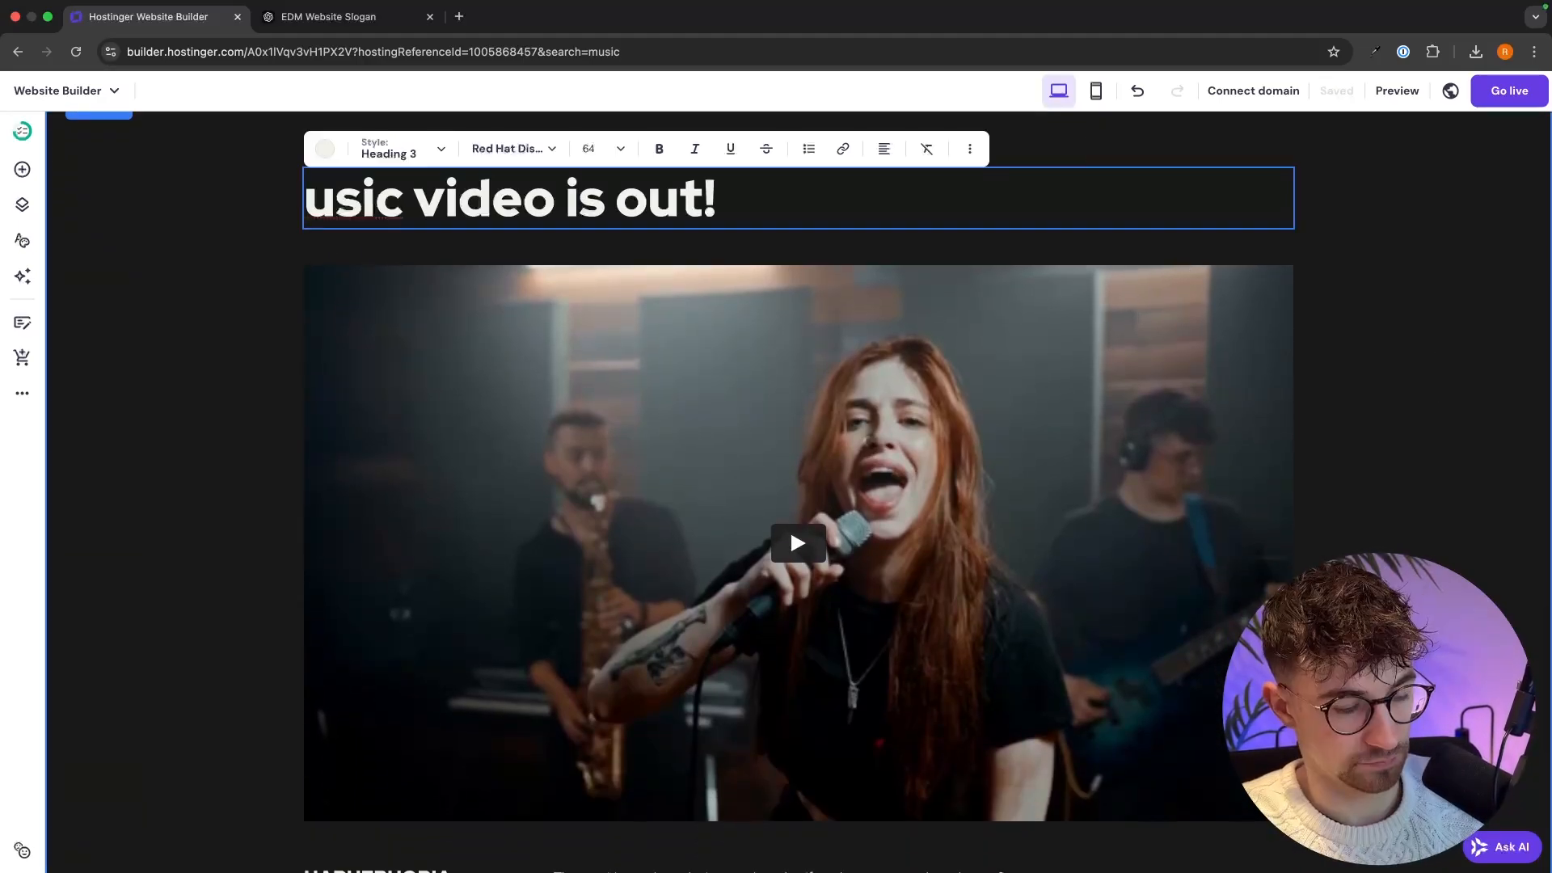
type("Tresspass ")
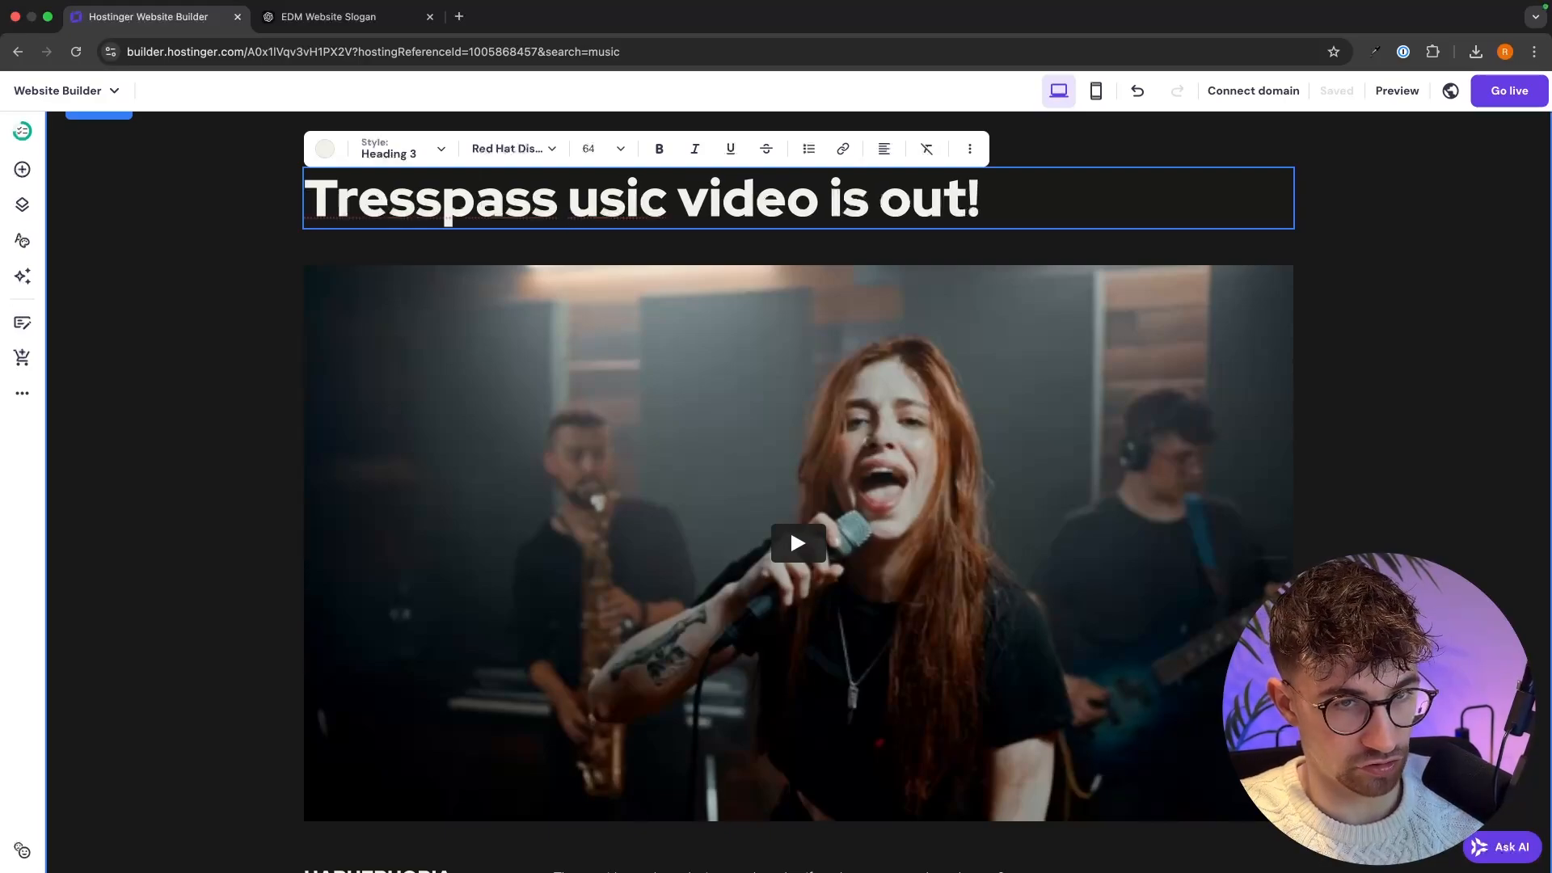
type(",")
key("BackSpace")
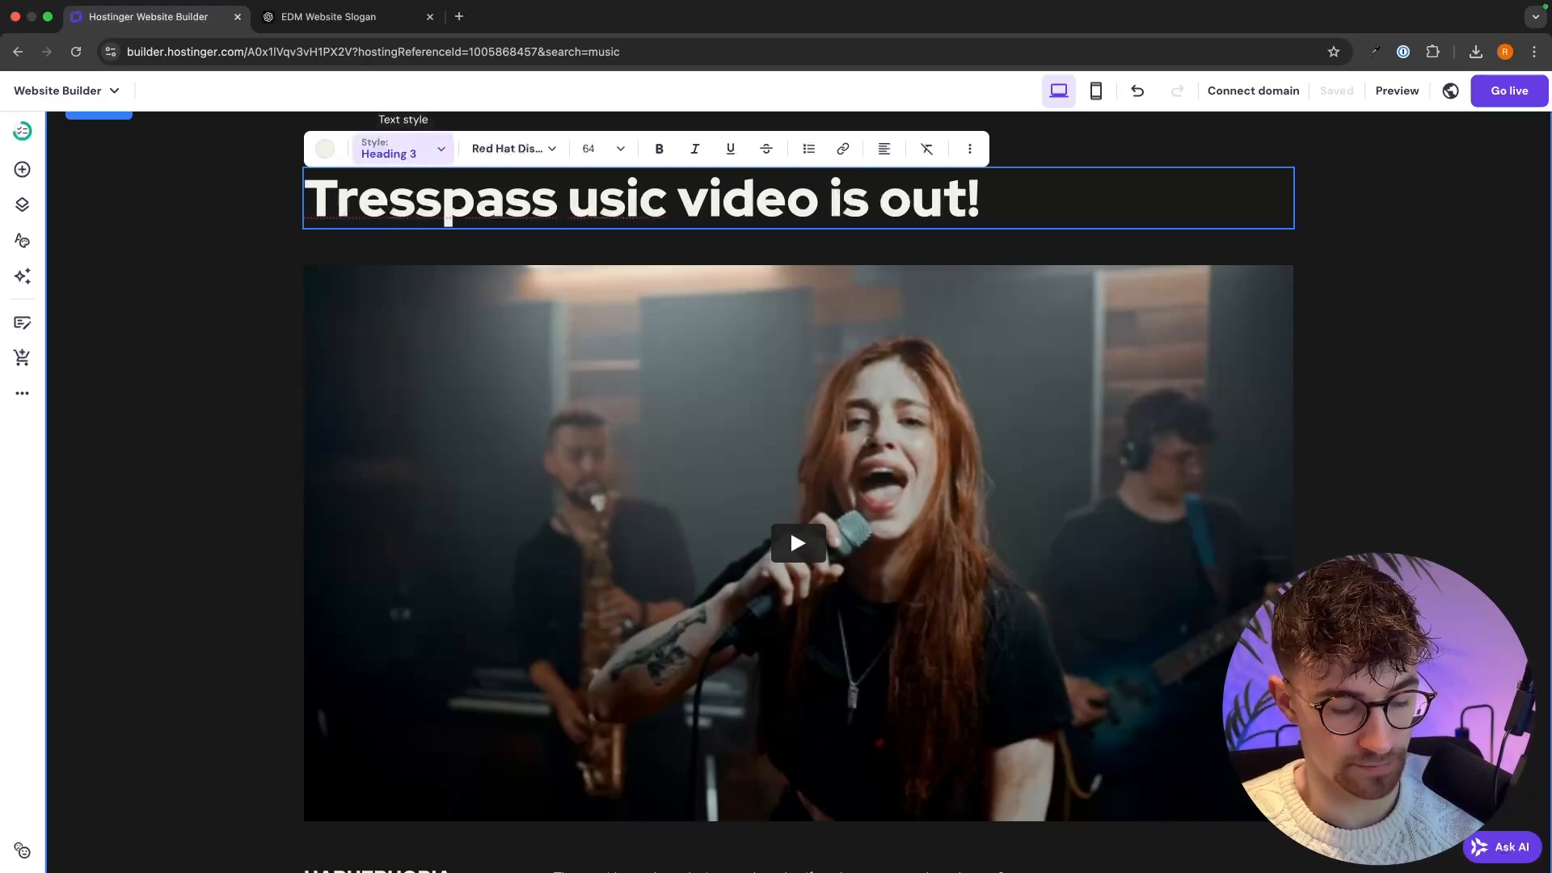
type("m")
key("Escape")
Examine the music video's settings and its editable video link, leaving the link as it is.
left_click(1057, 336)
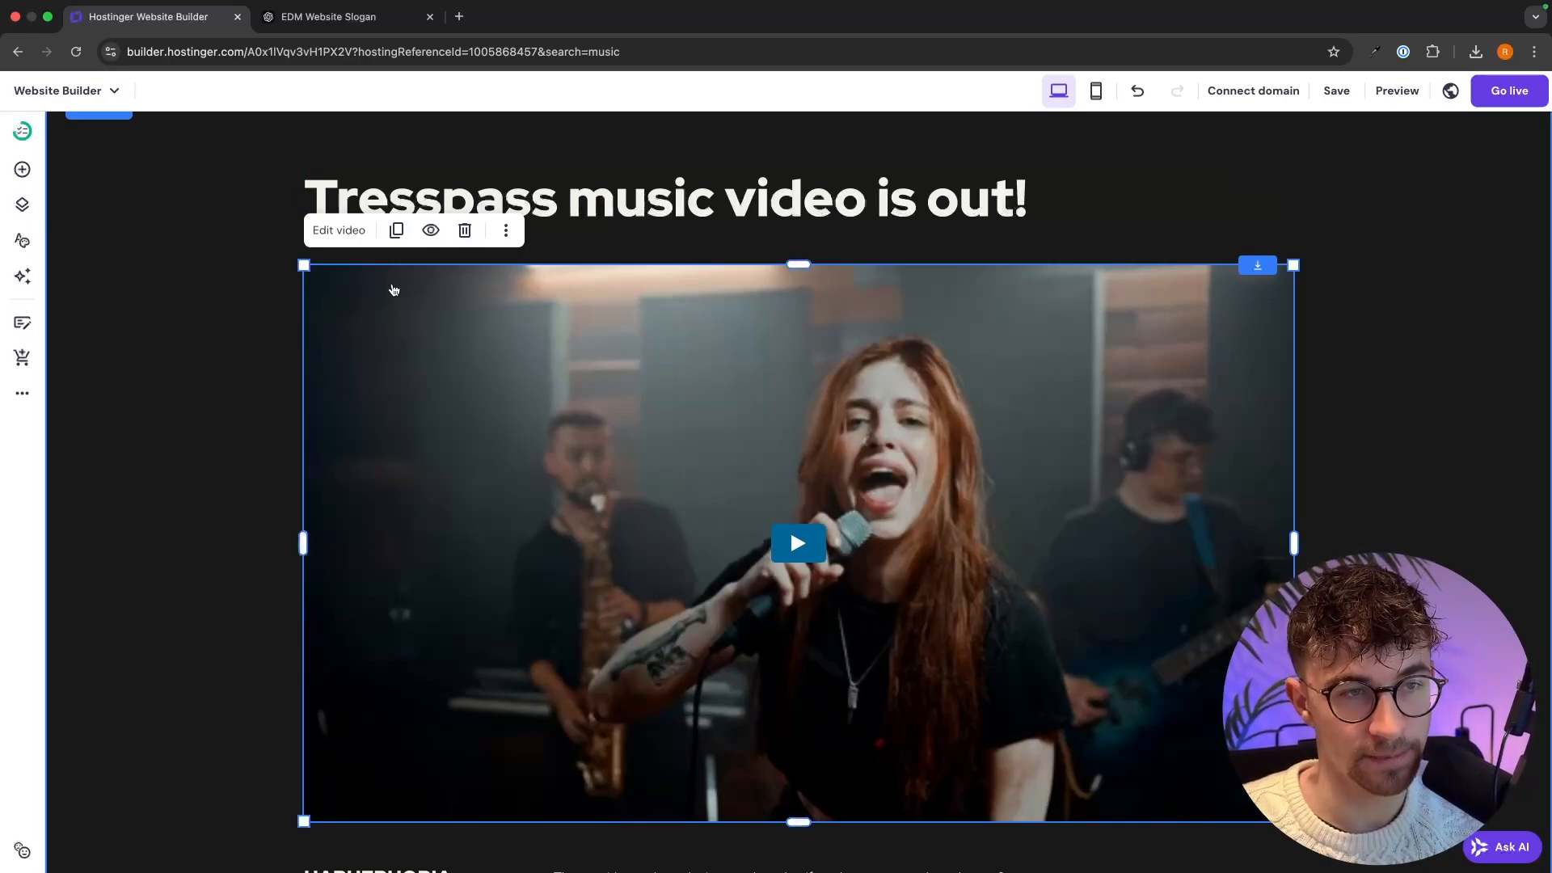
left_click(339, 230)
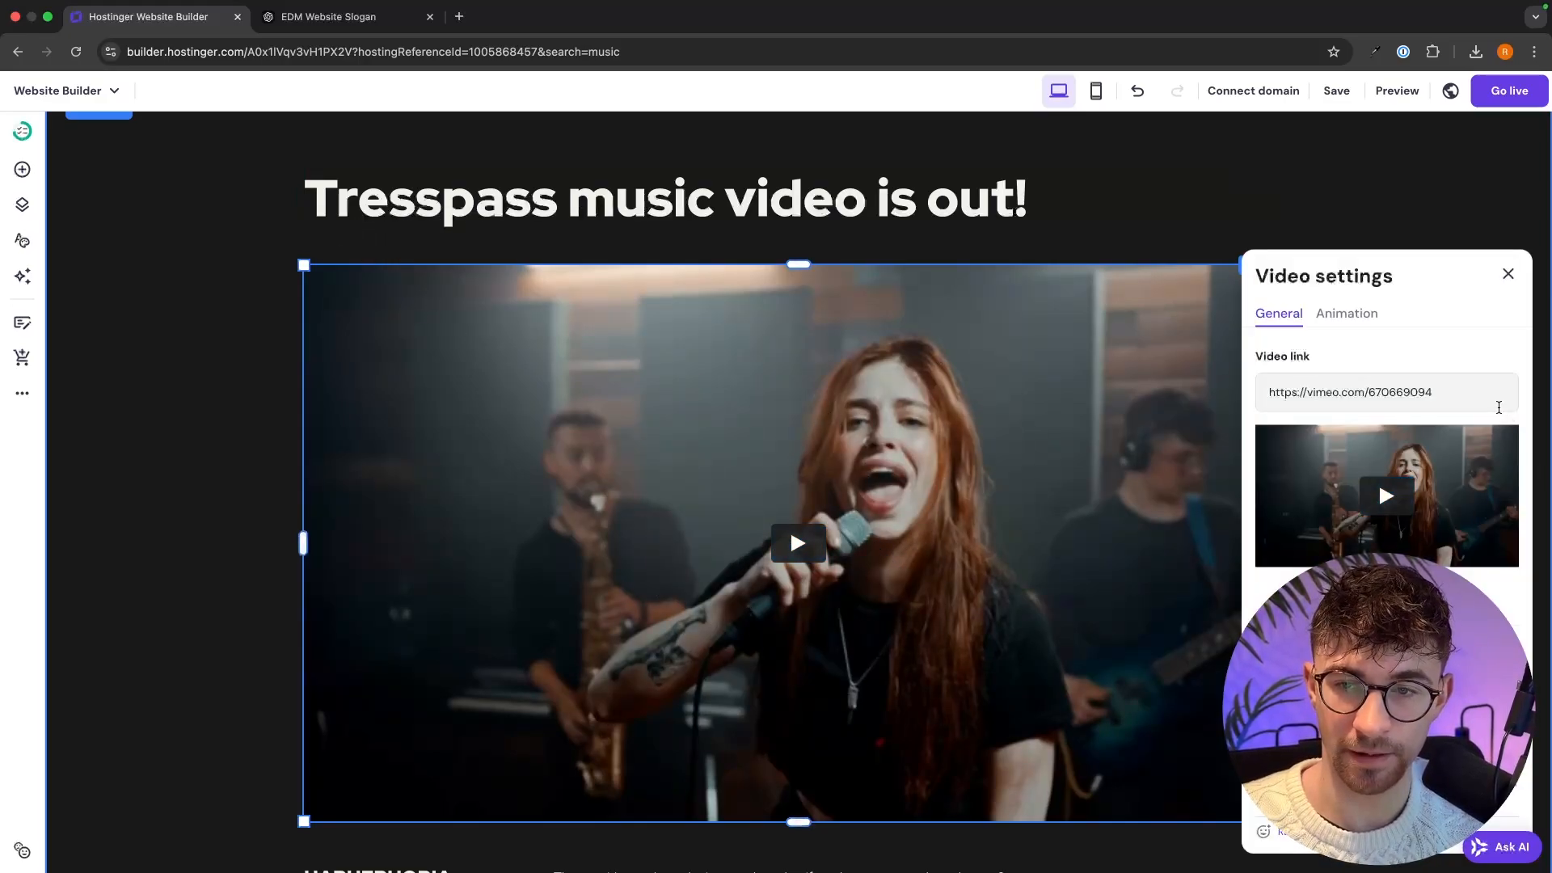
left_click_drag(1499, 407, 1266, 405)
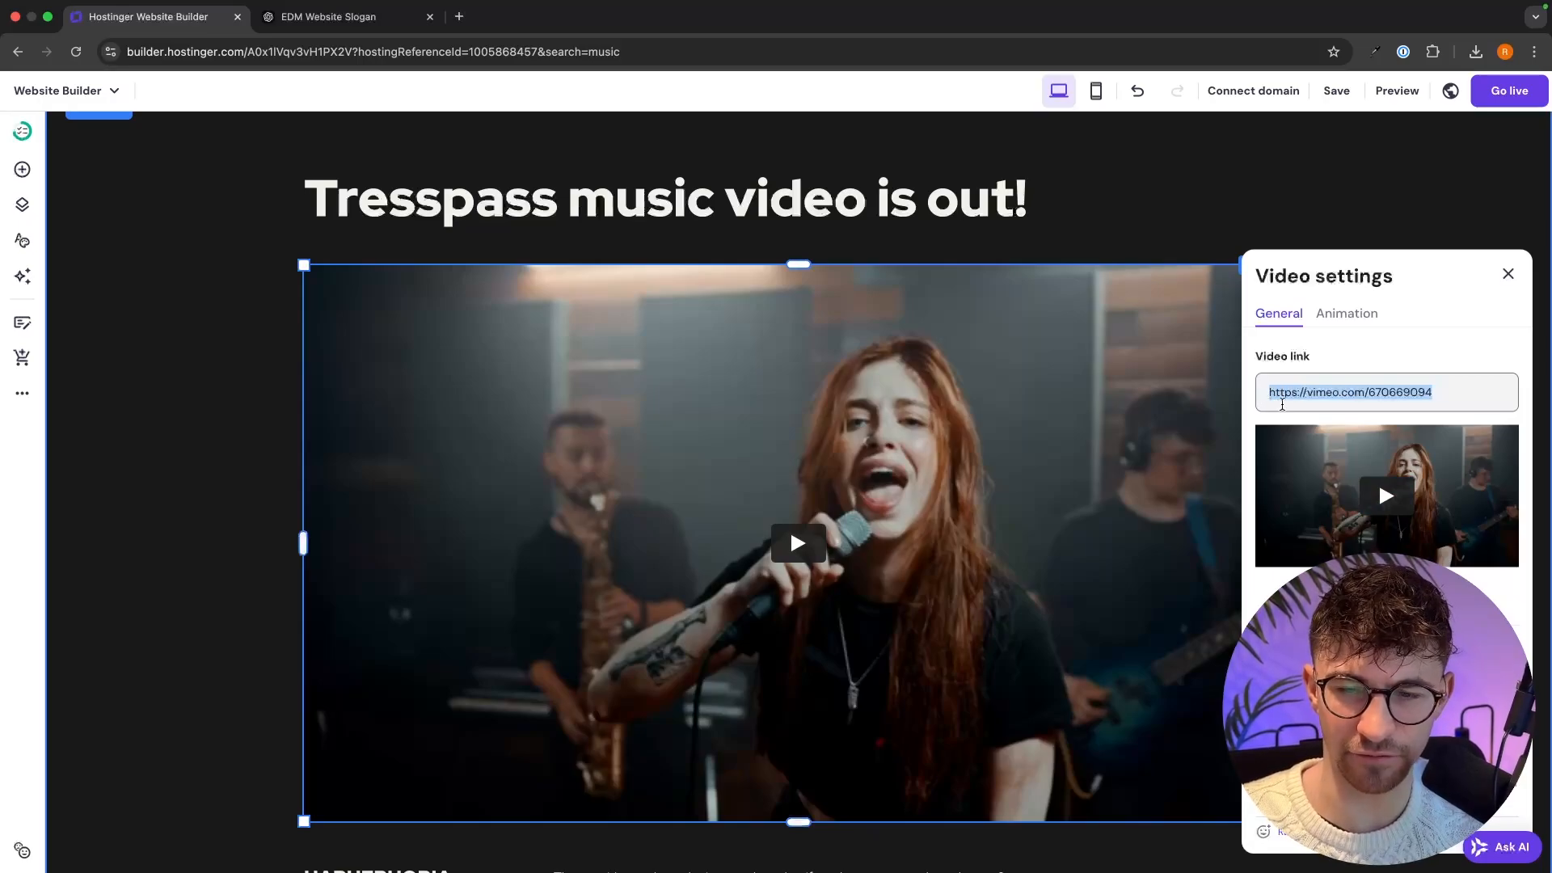
left_click_drag(1431, 391, 1256, 390)
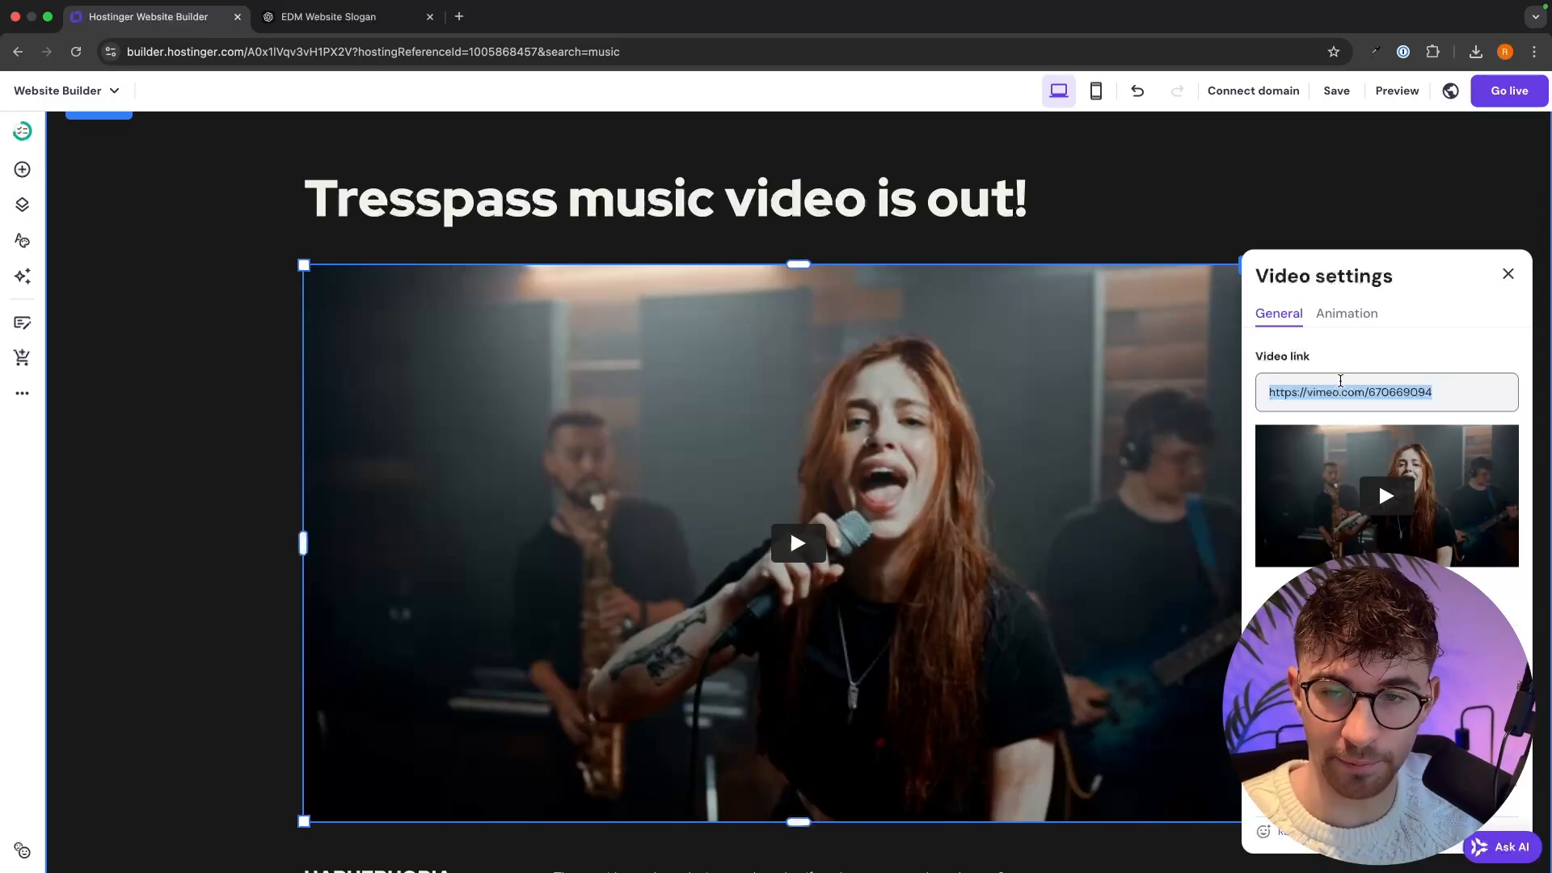
left_click(226, 332)
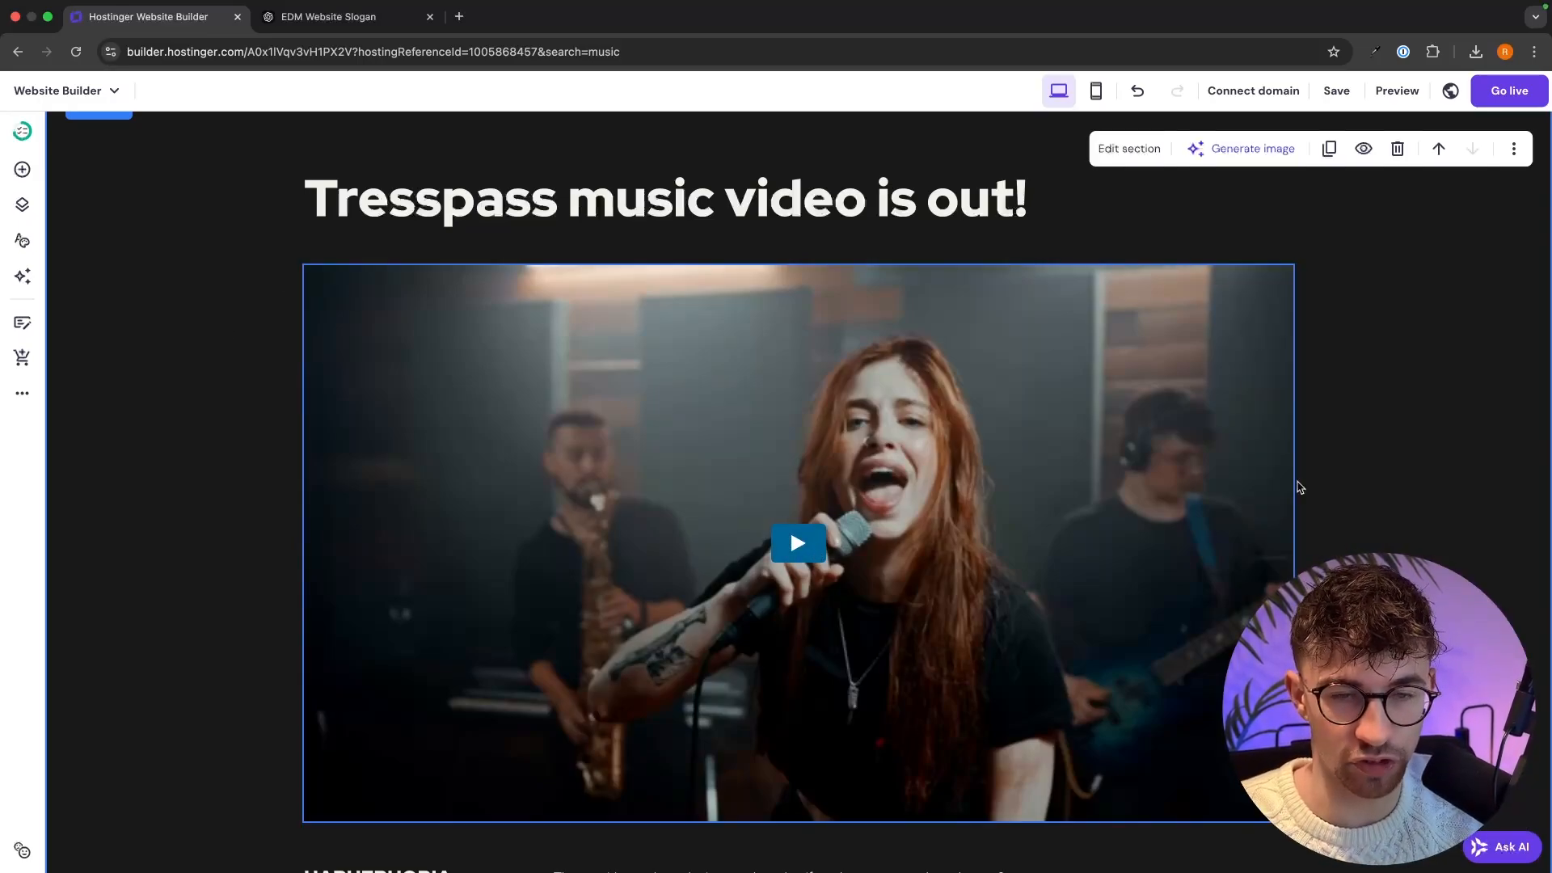
Examine the footer's Subscribe form and its editable newsletter description, leaving the text as it is.
scroll(1425, 445, "down", 5)
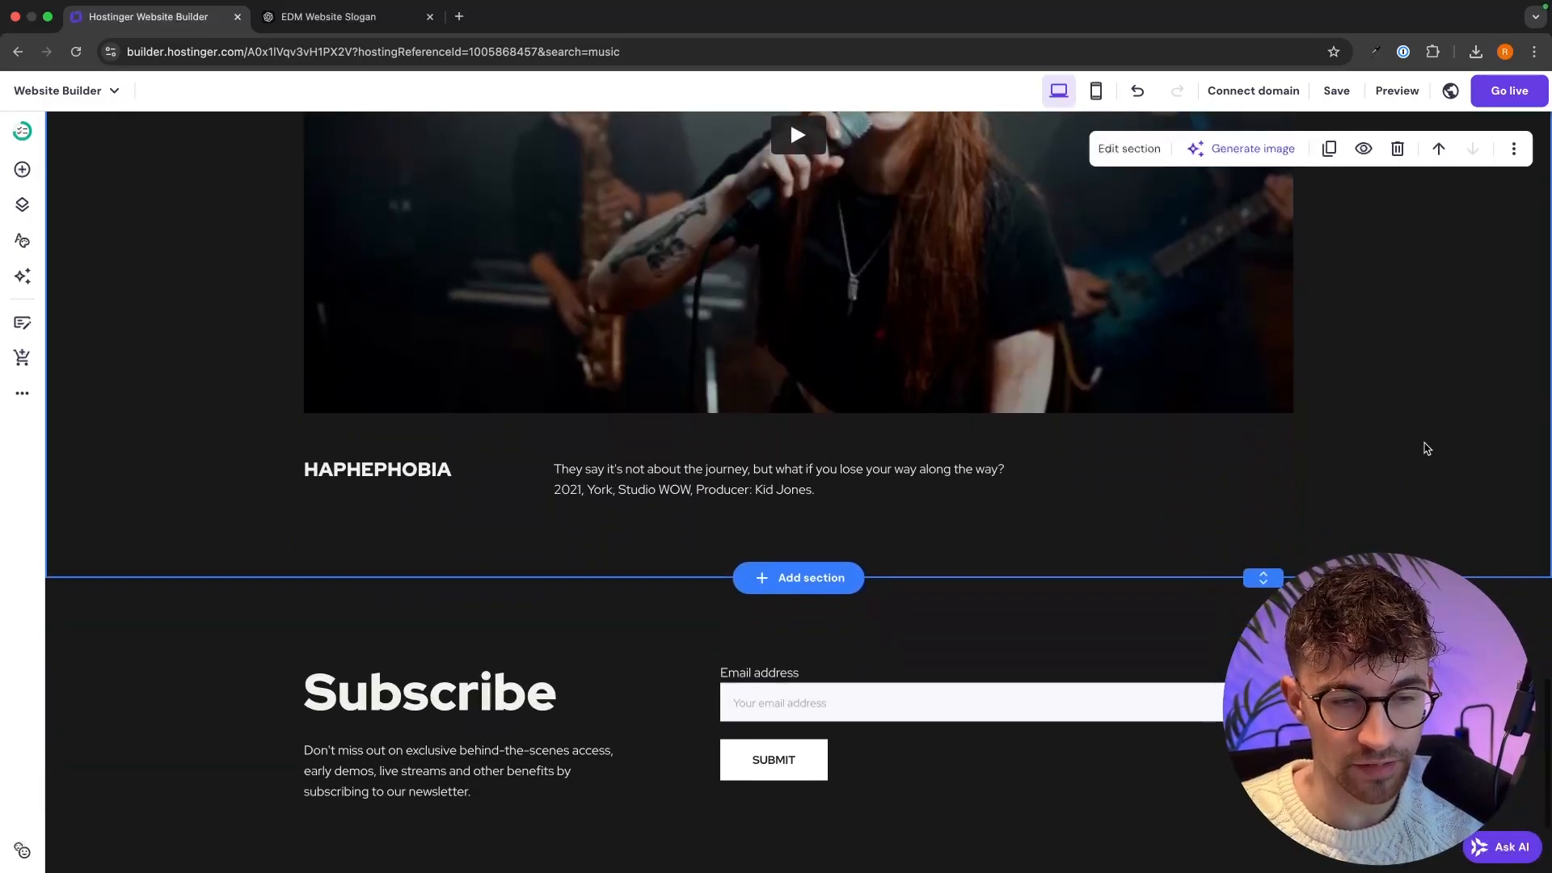
scroll(1427, 448, "down", 3)
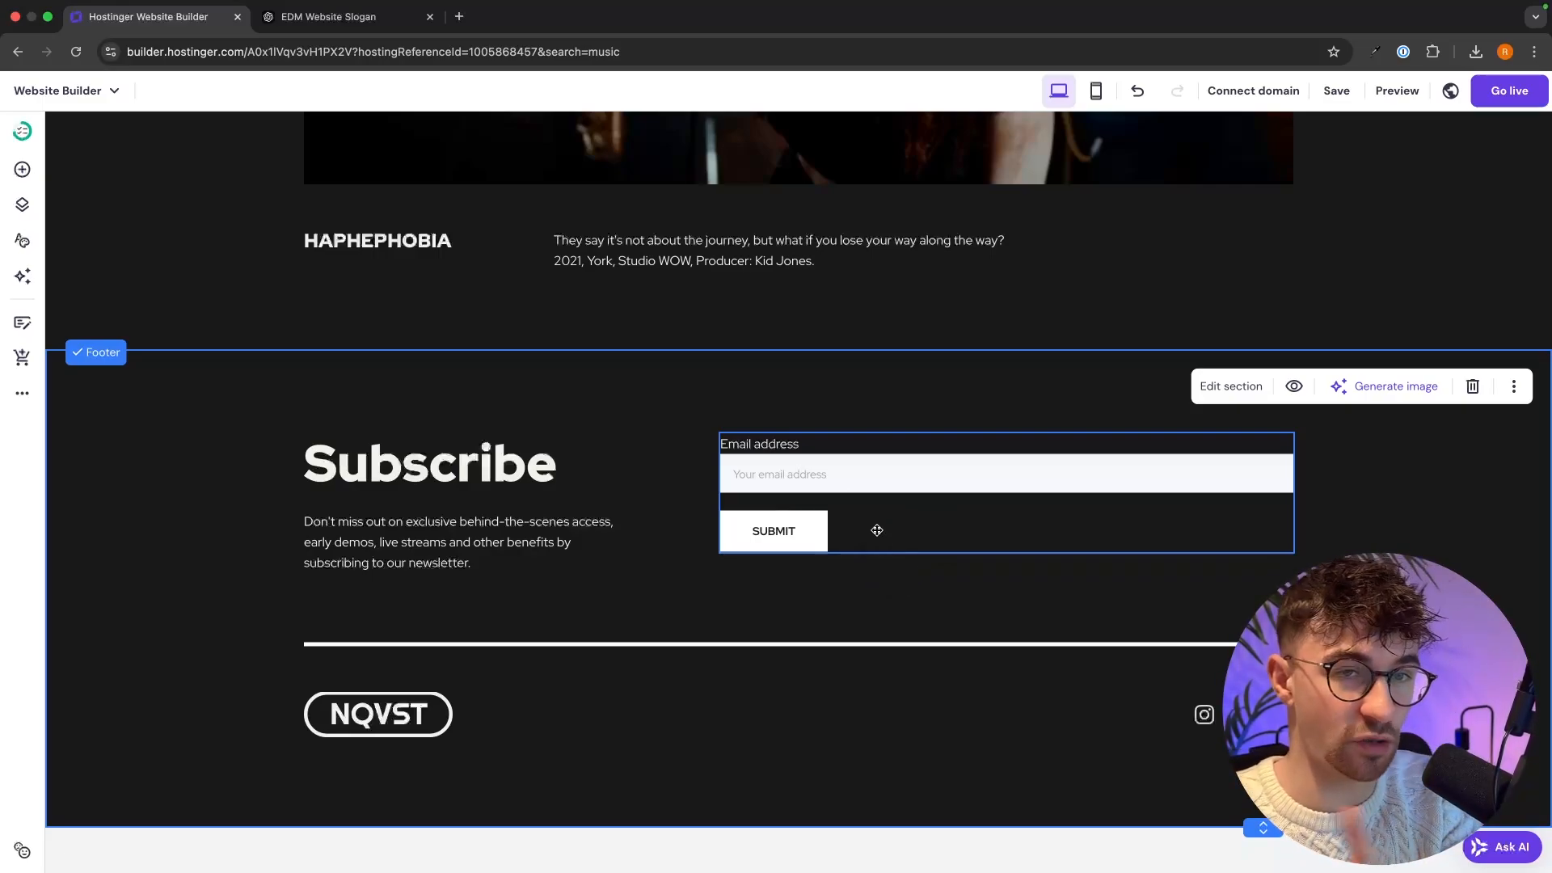
left_click(531, 544)
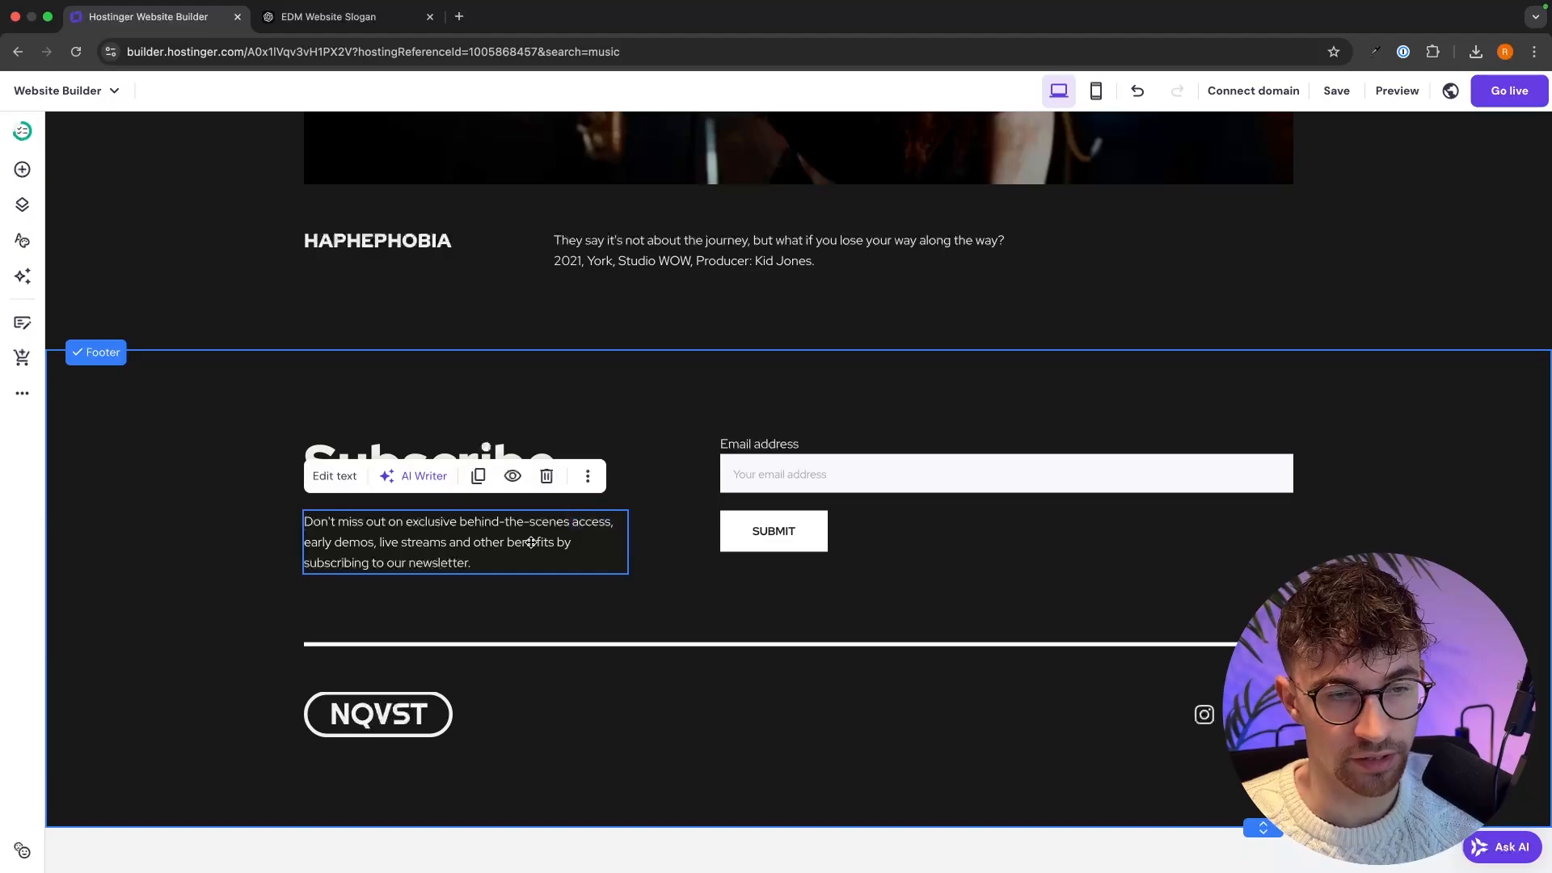
left_click(529, 542)
left_click(467, 545)
left_click_drag(476, 565, 363, 510)
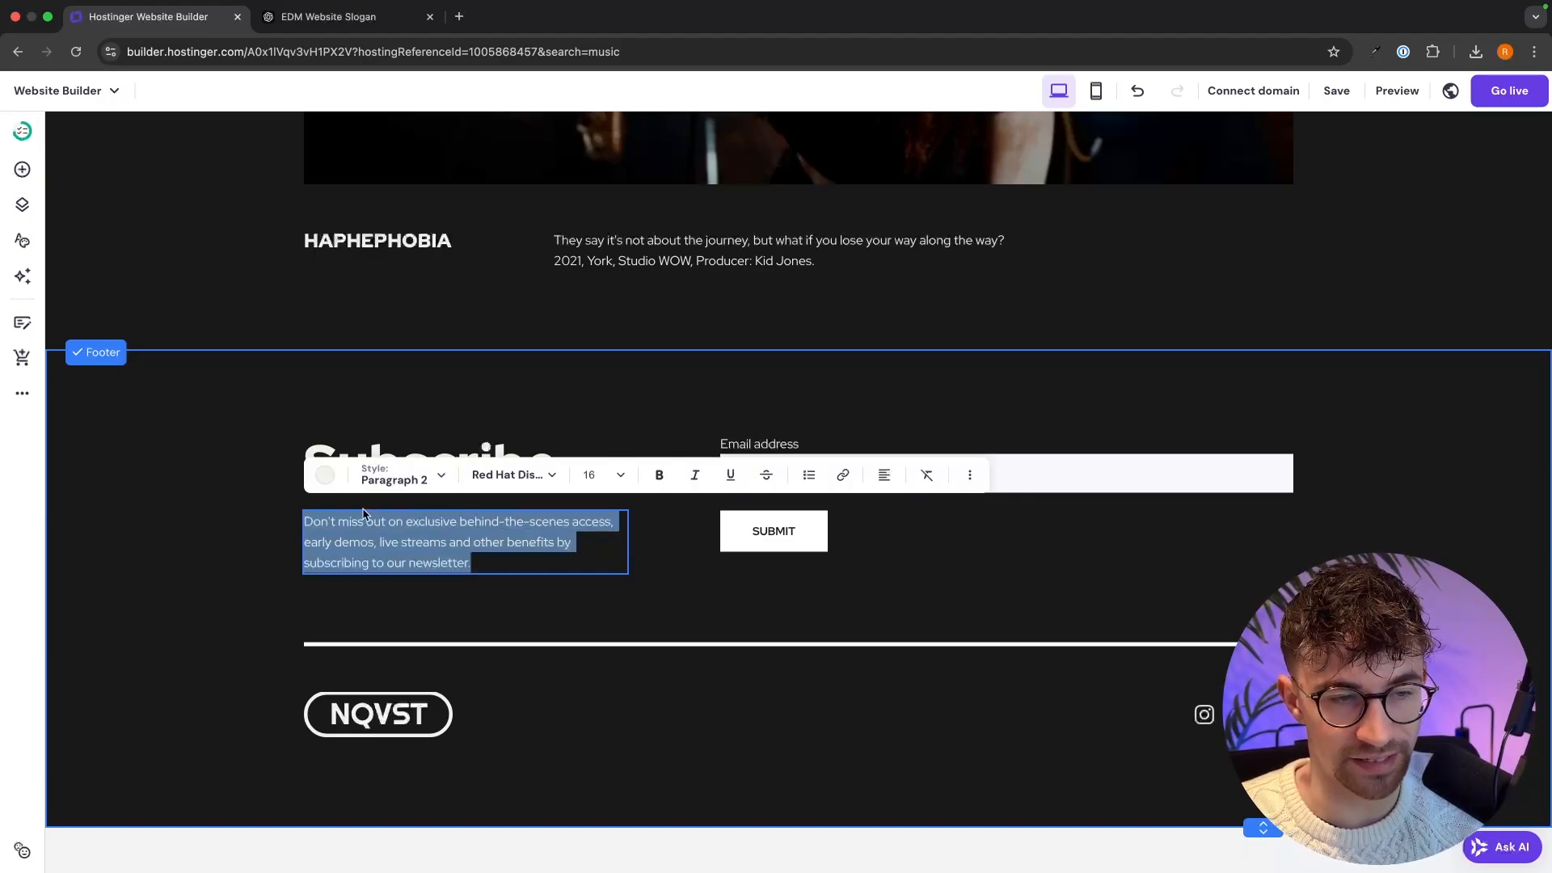
left_click(717, 640)
left_click(879, 642)
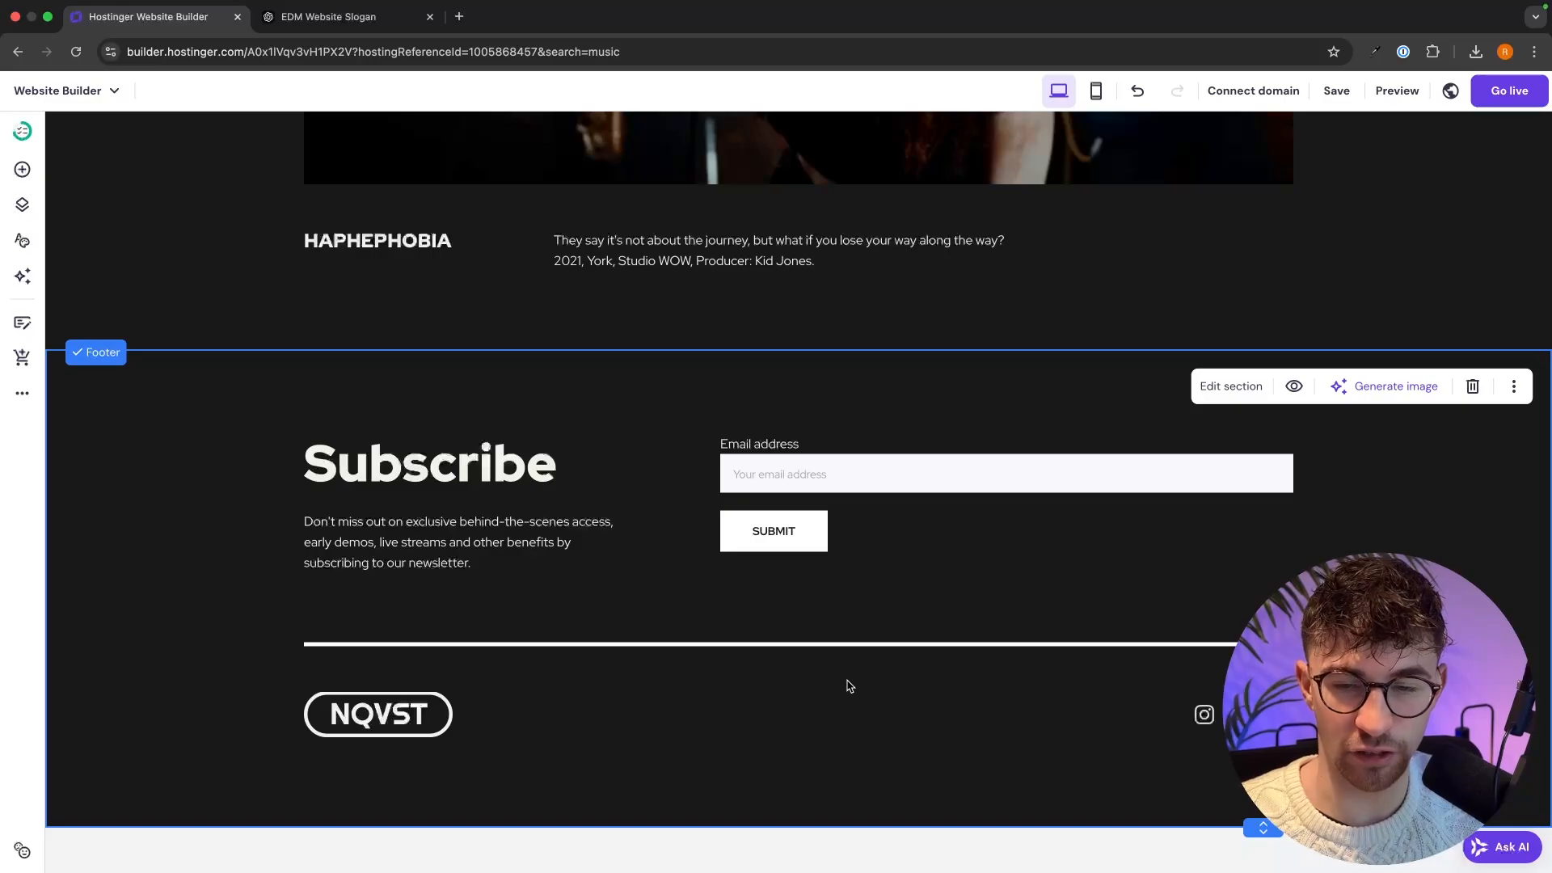
Replace the NQVST logo in the footer with the artist's own white guitar-pick logo, uploaded to the media library.
left_click(415, 719)
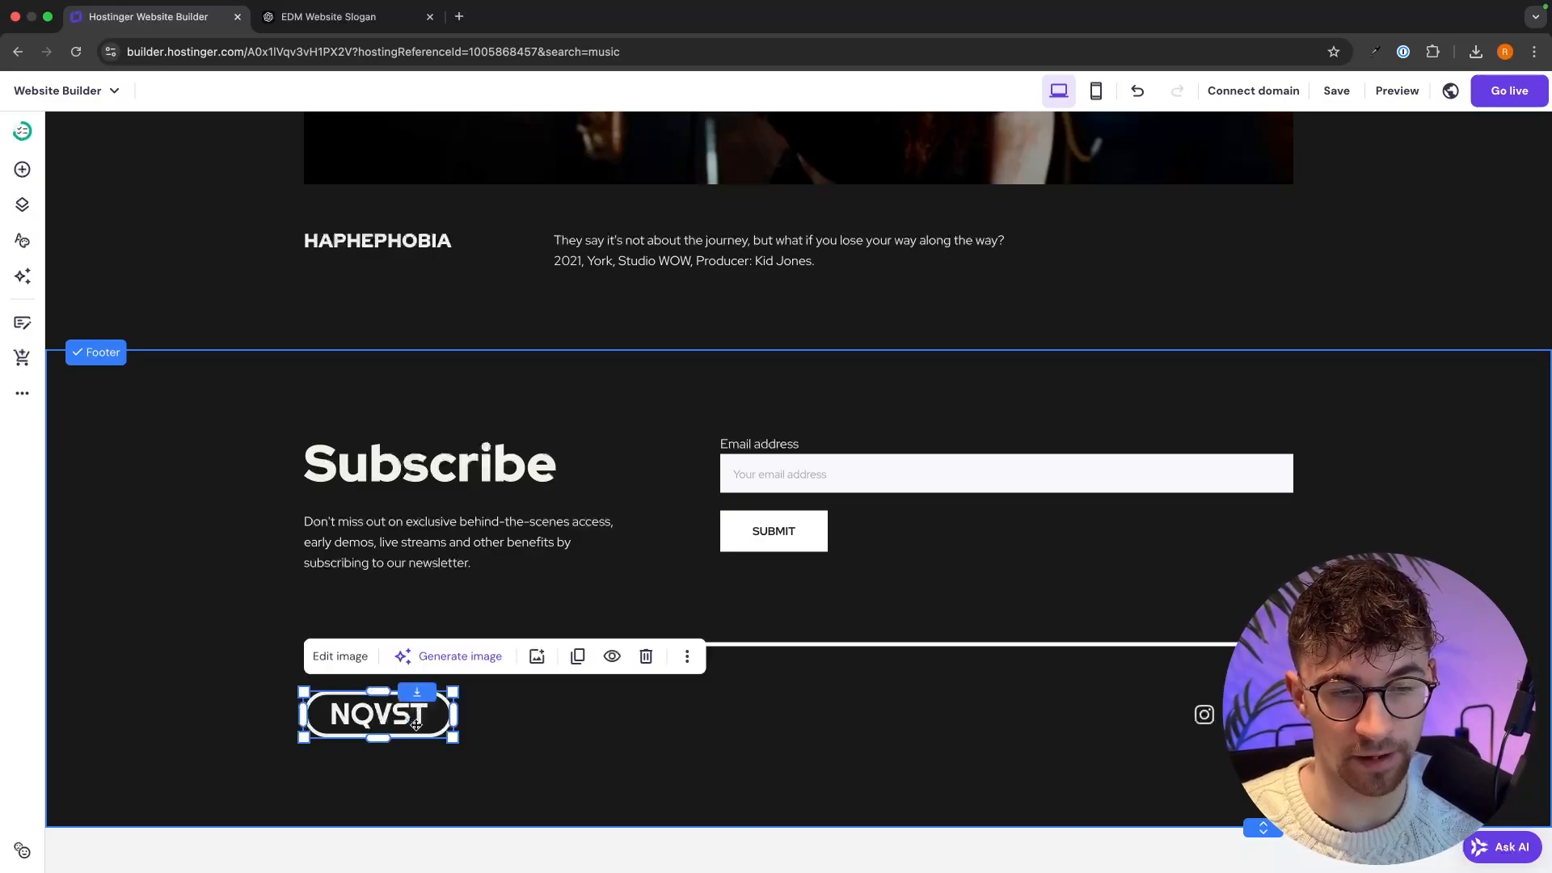
left_click(638, 766)
left_click(416, 722)
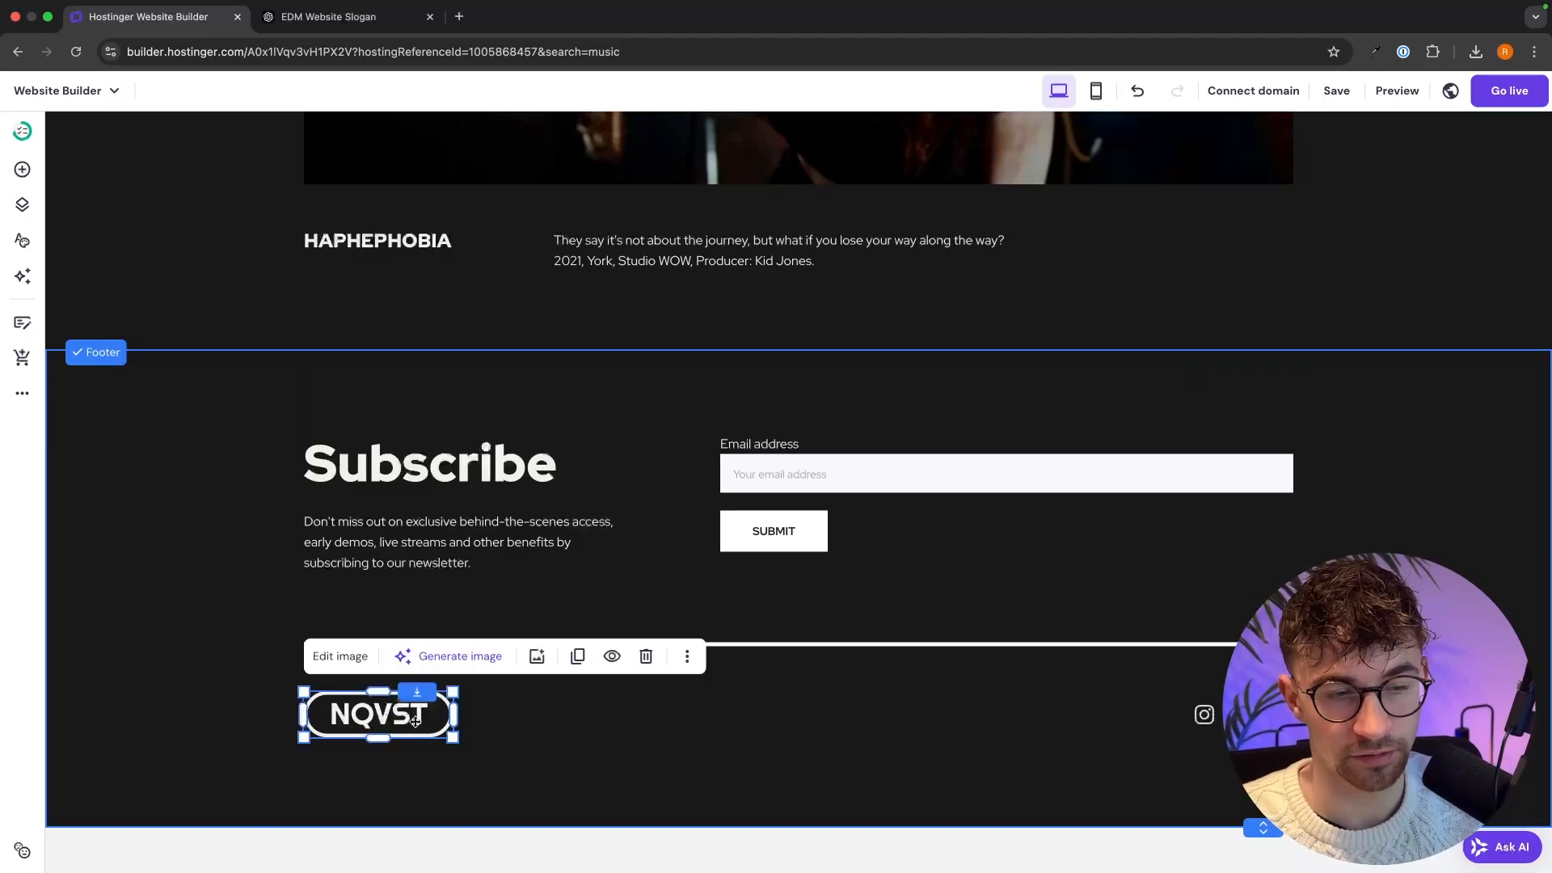
left_click(336, 655)
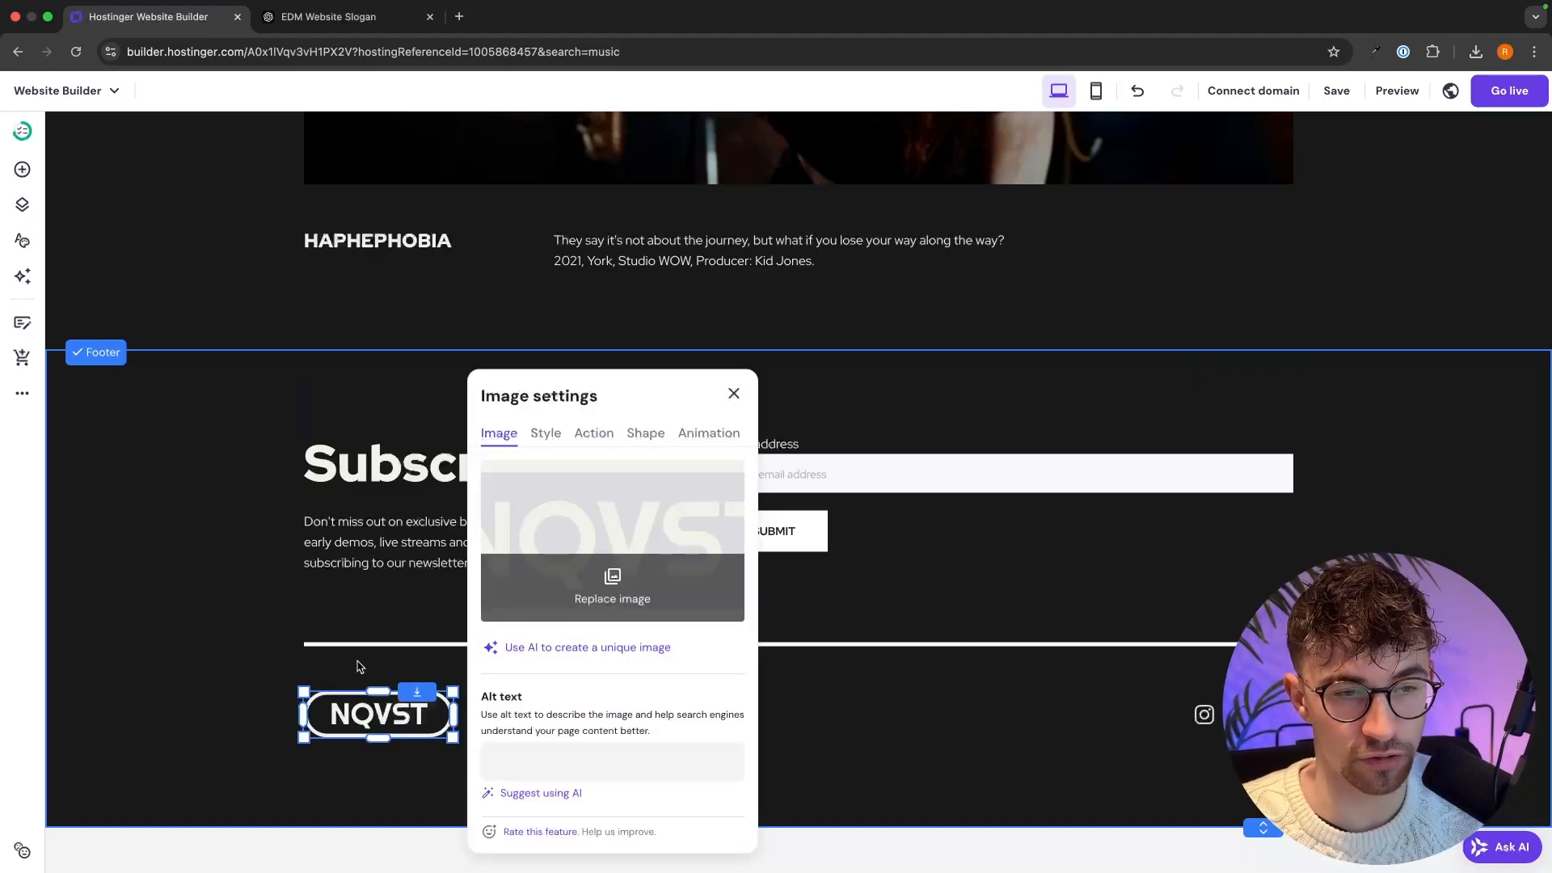
left_click(659, 596)
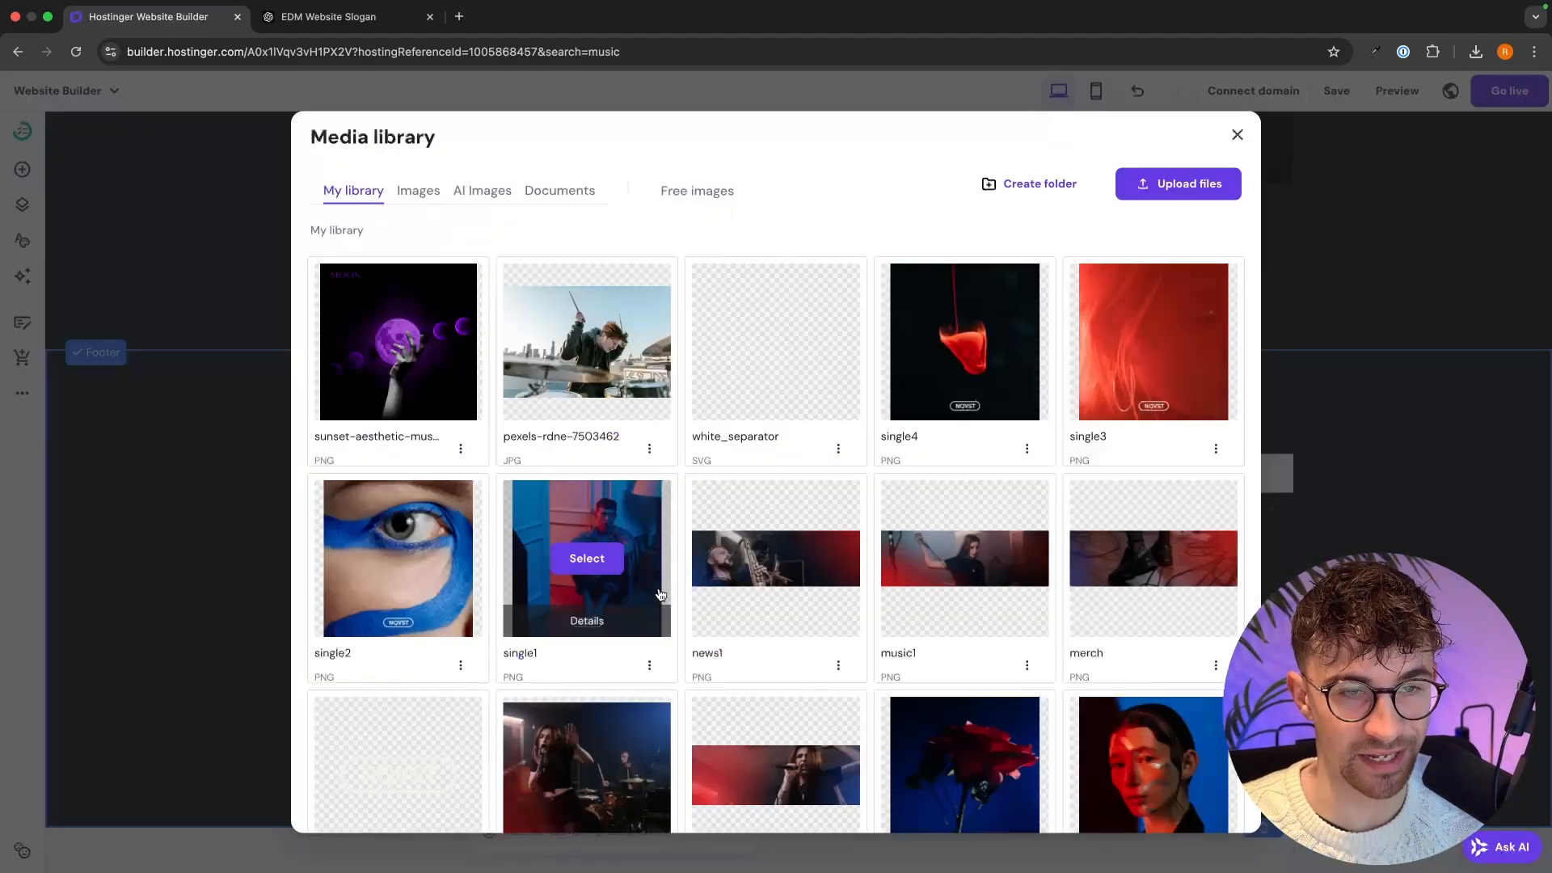
left_click(1151, 174)
double_click(813, 395)
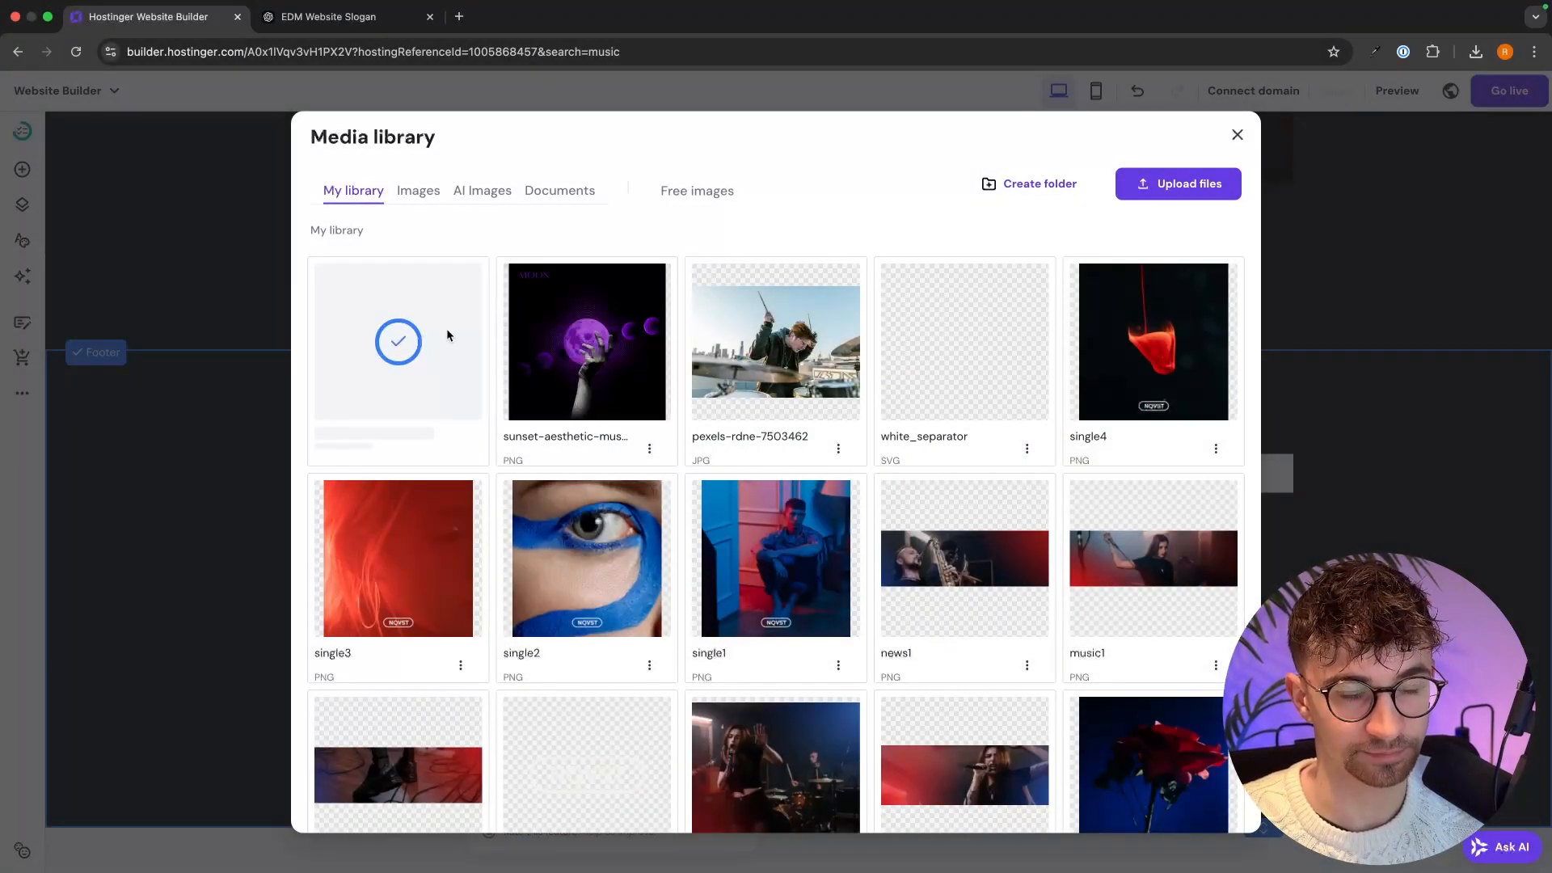
left_click(400, 343)
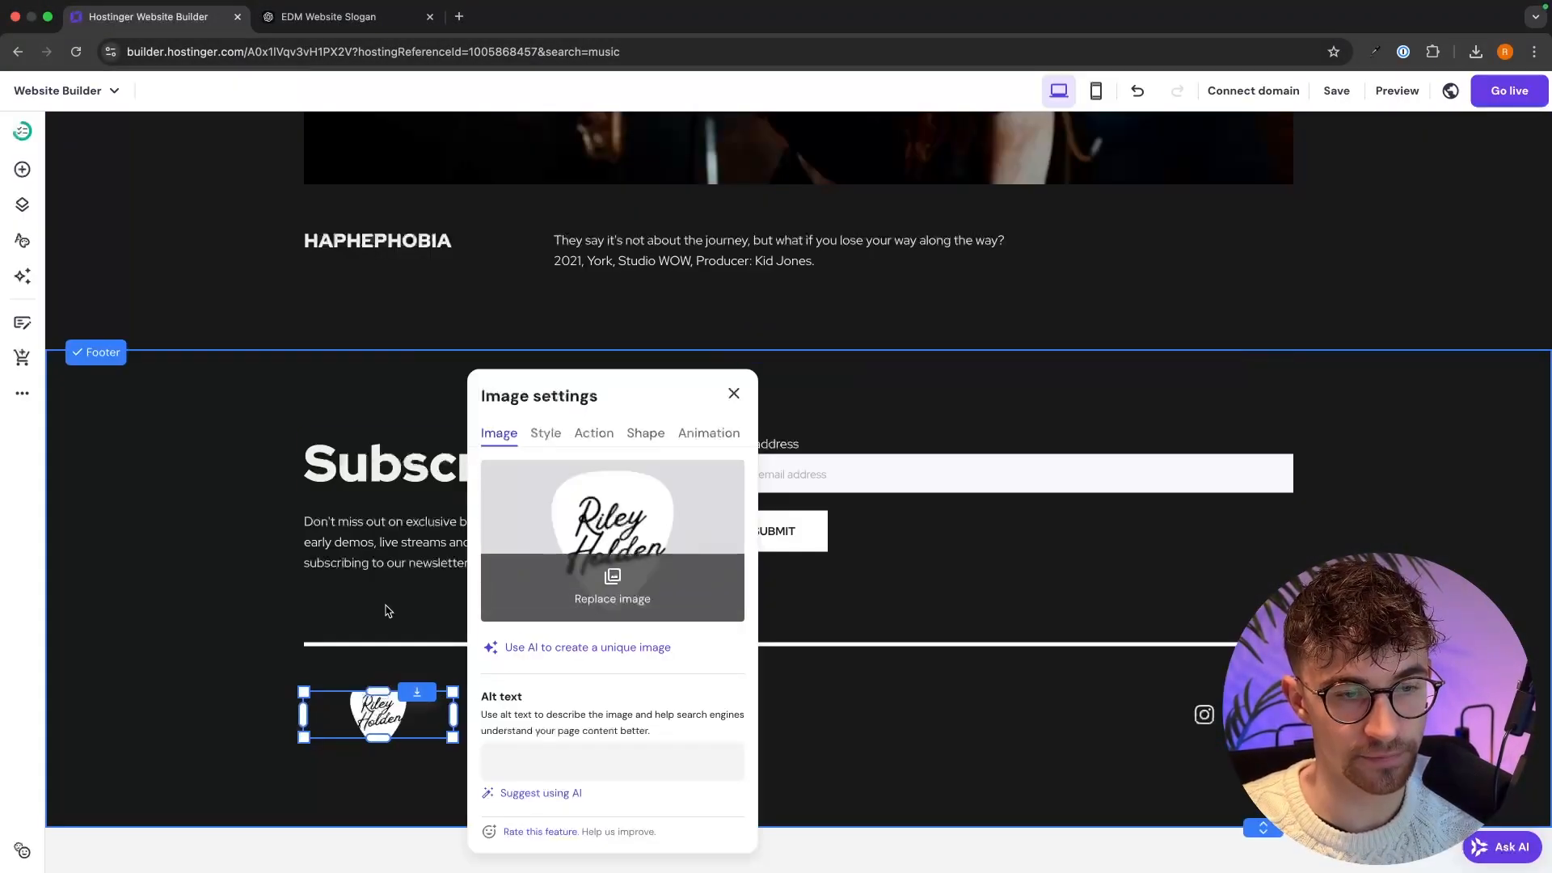
left_click(243, 747)
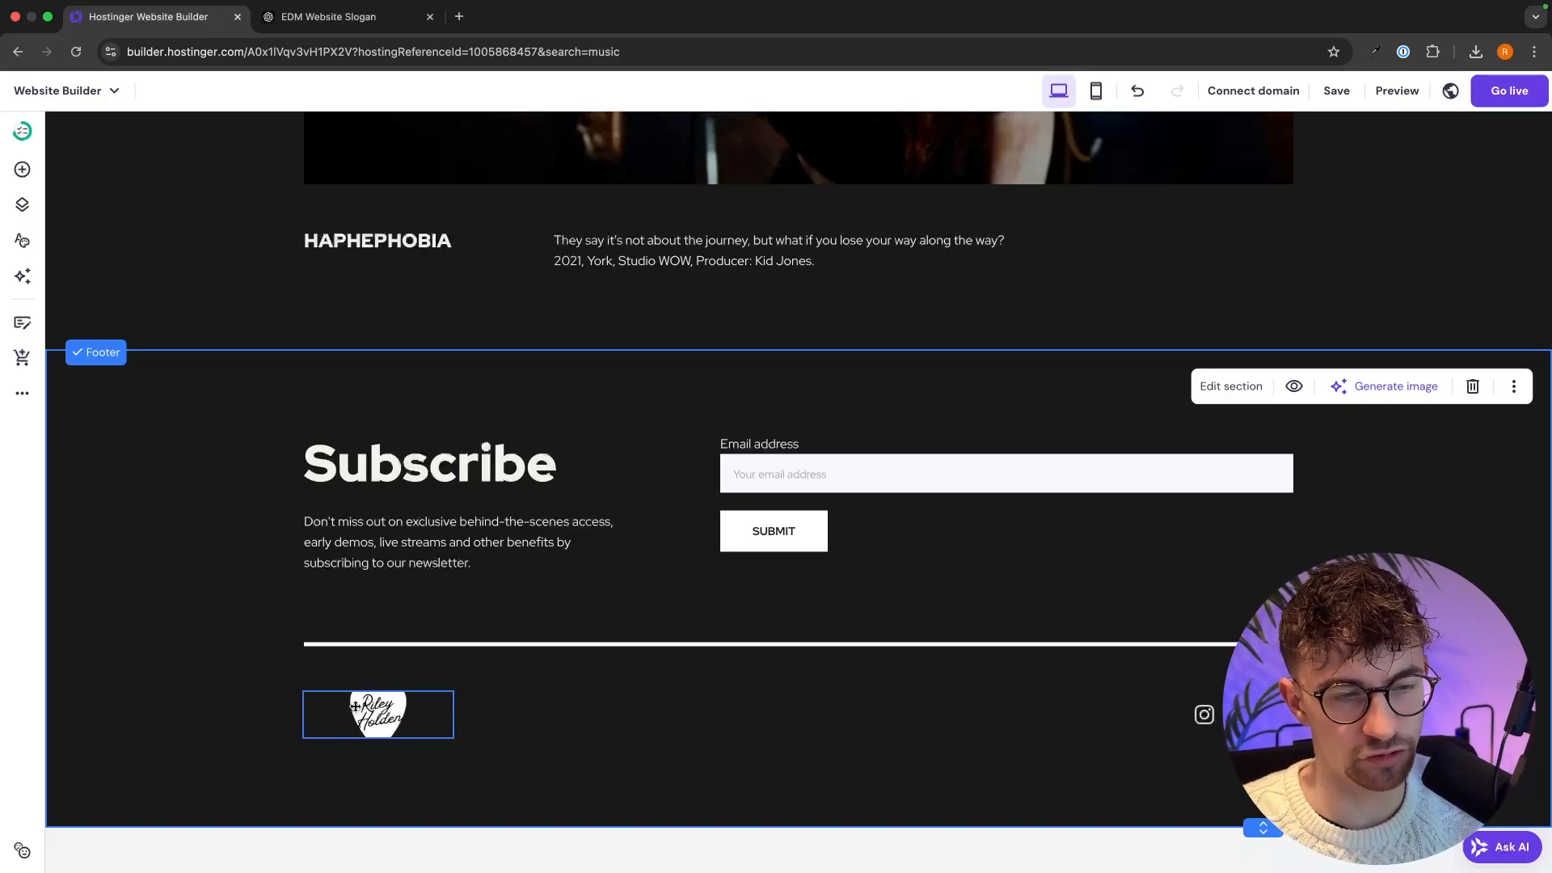
Extend the footer logo's frame upward to fit the entire guitar-pick image.
left_click(362, 706)
left_click_drag(380, 691, 380, 662)
left_click(142, 724)
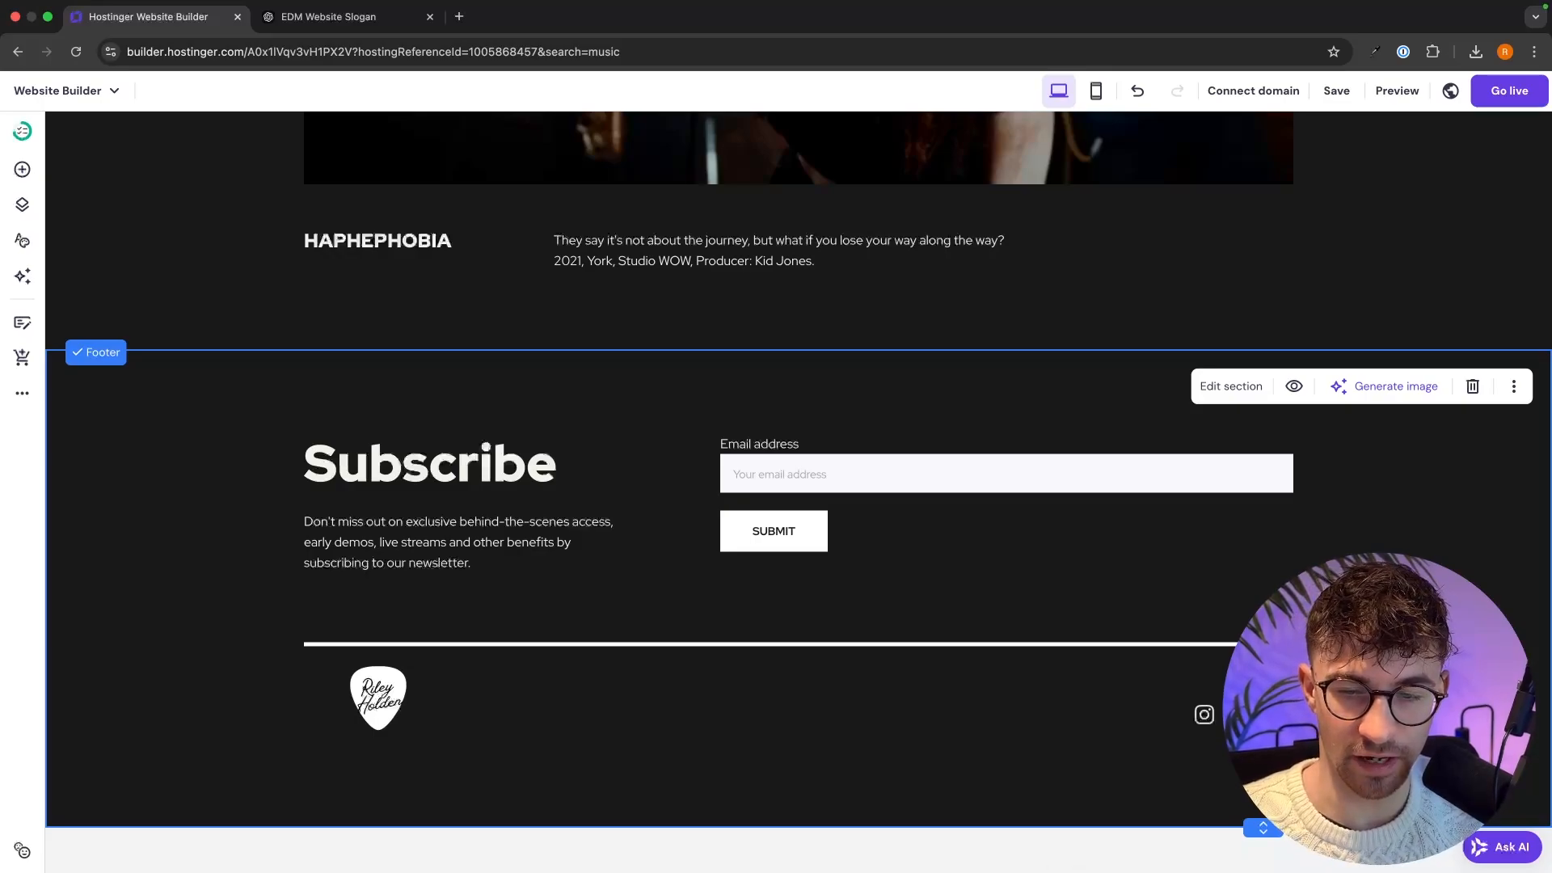
Examine the link settings of the footer's Instagram social icon, leaving them as they are.
left_click(1205, 714)
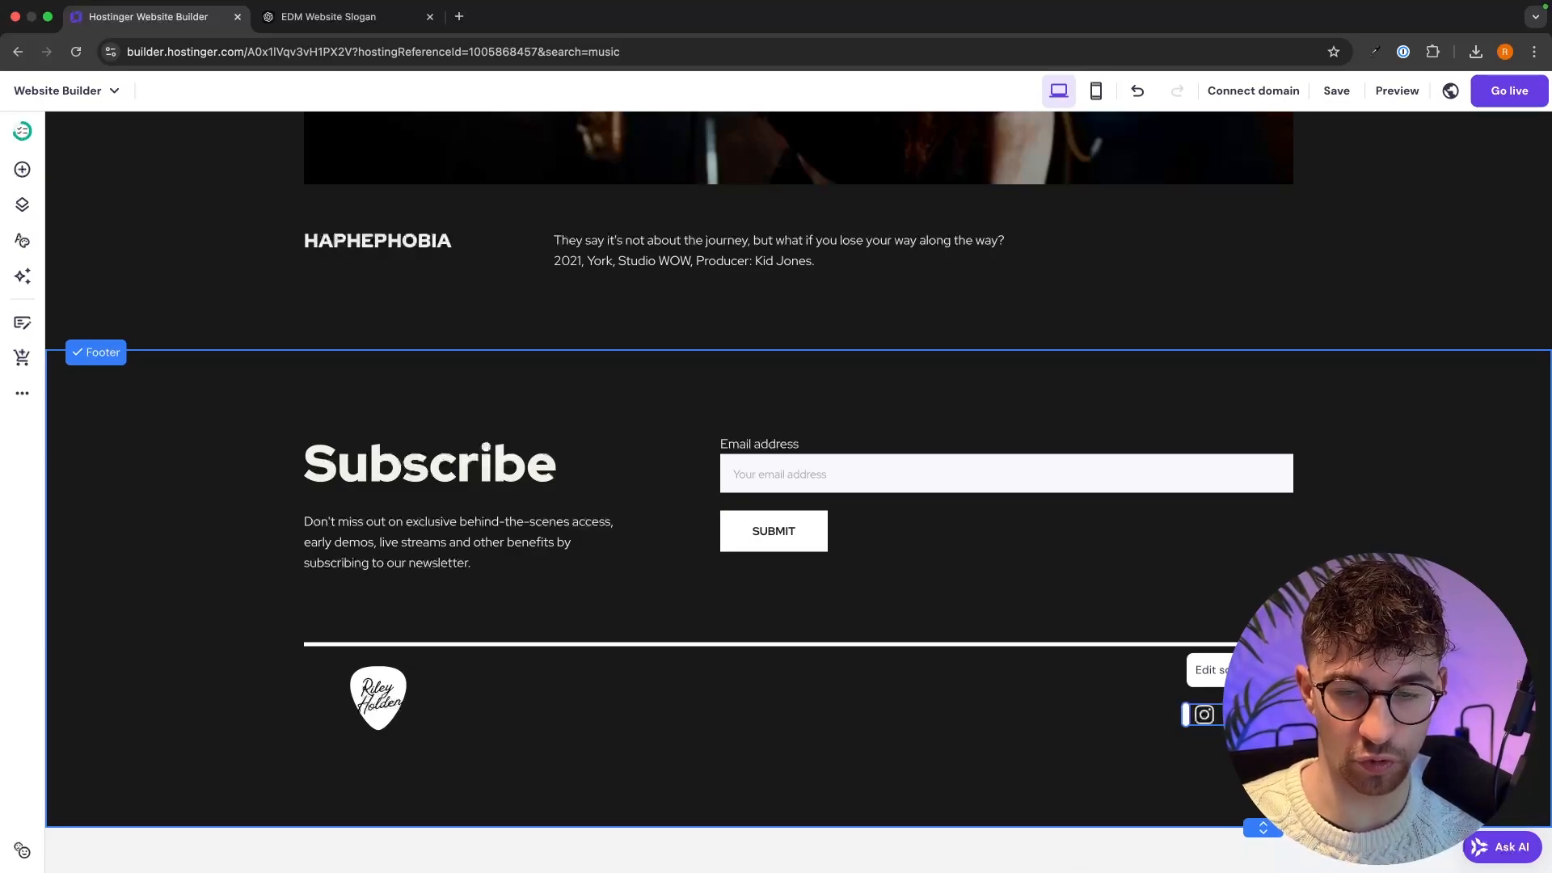
left_click(1208, 669)
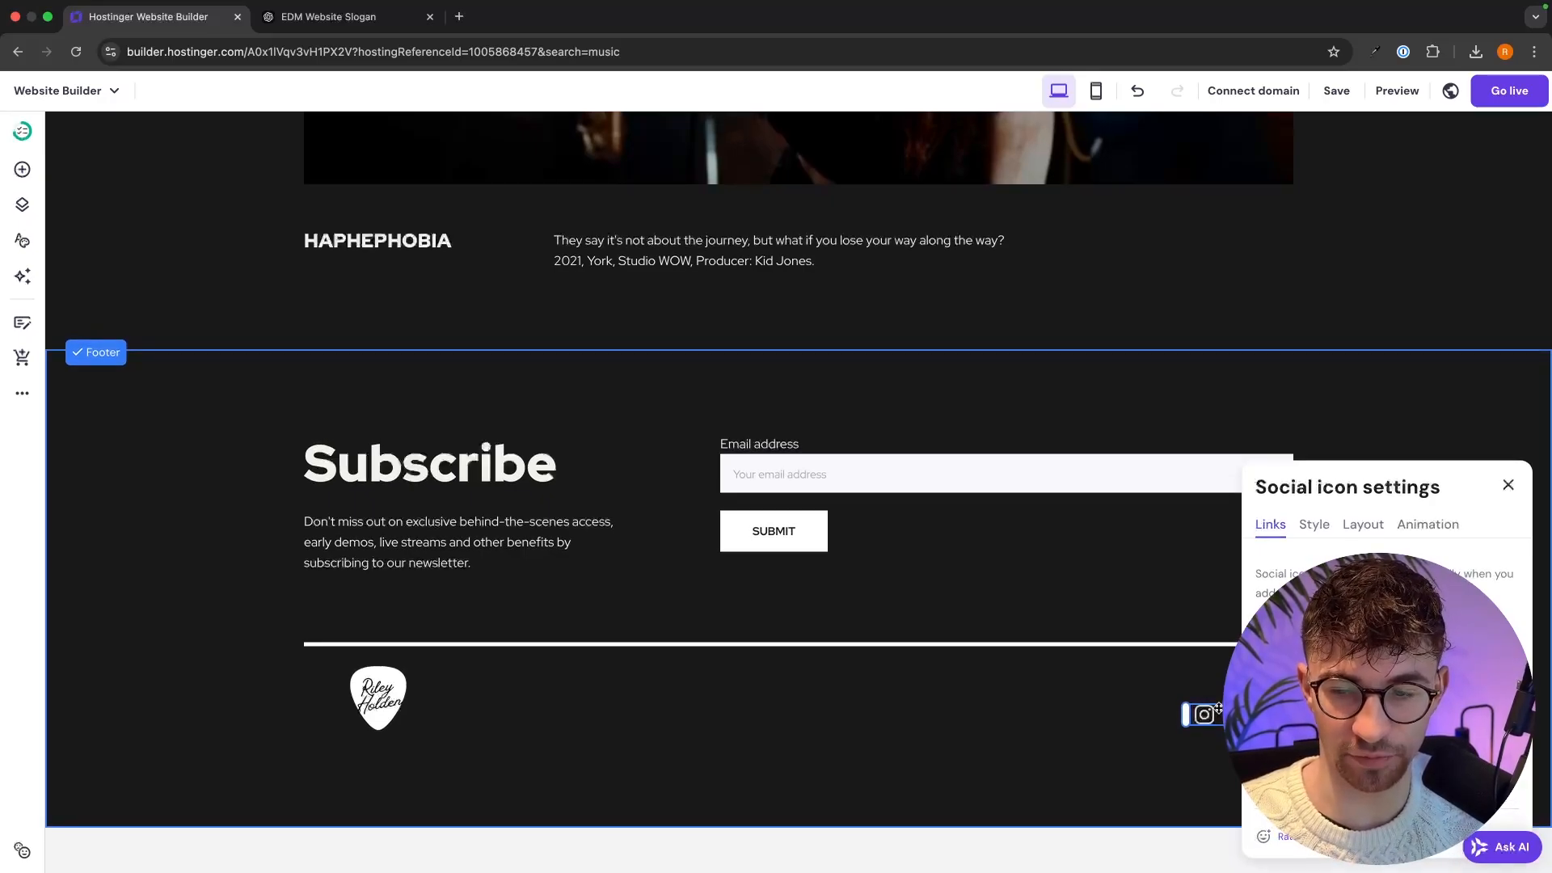
left_click(1509, 486)
Replace the NQVST logo in the homepage header with the riley-holden guitar-pick image from the media library.
scroll(1462, 465, "up", 20)
scroll(1462, 465, "up", 3)
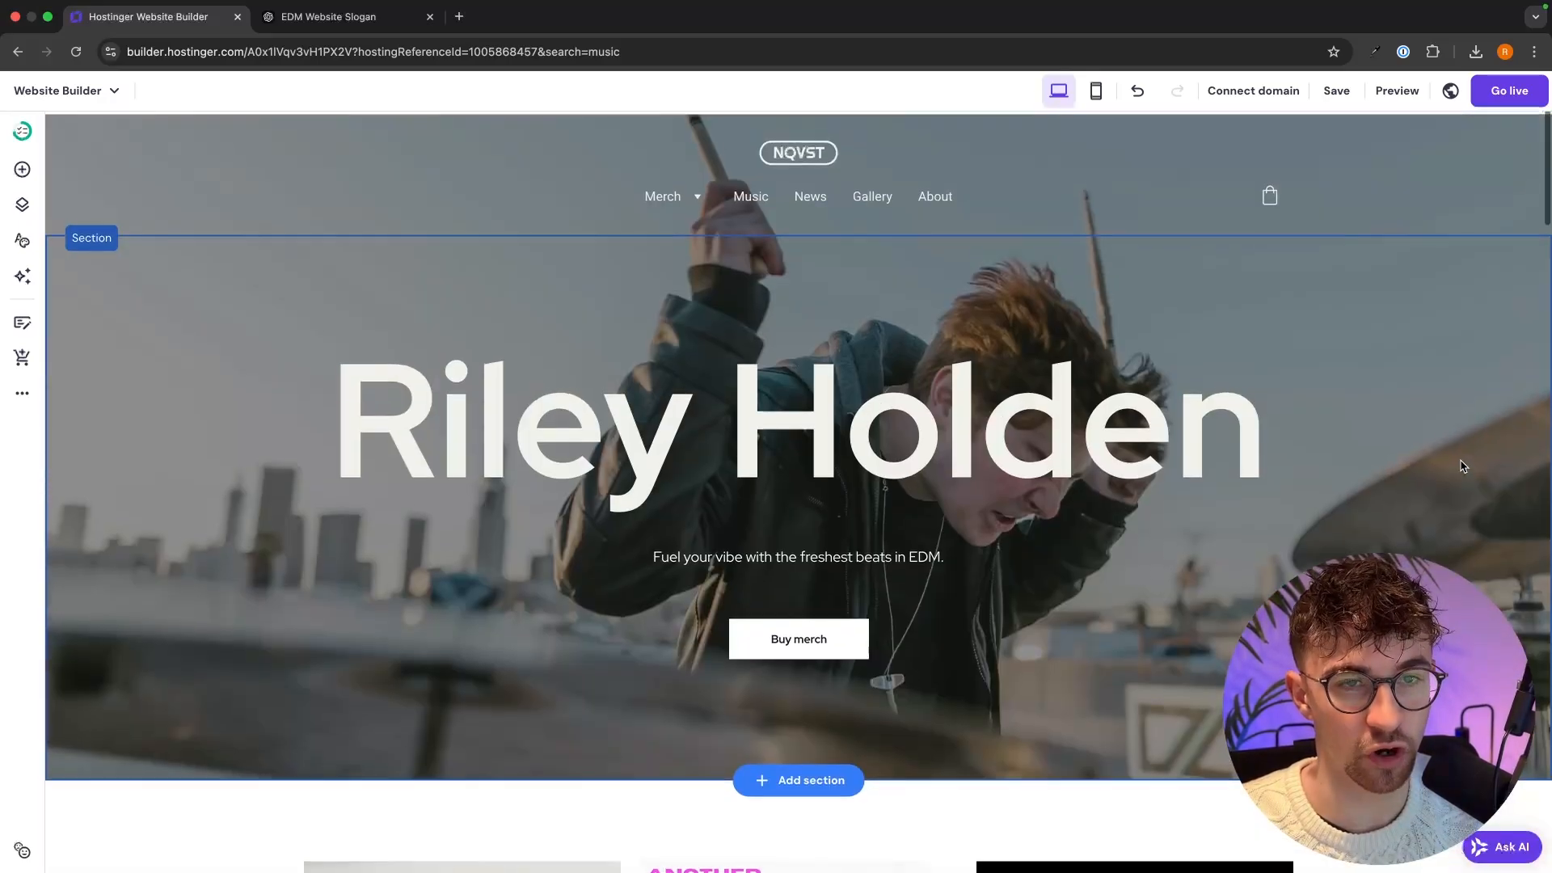
left_click(822, 156)
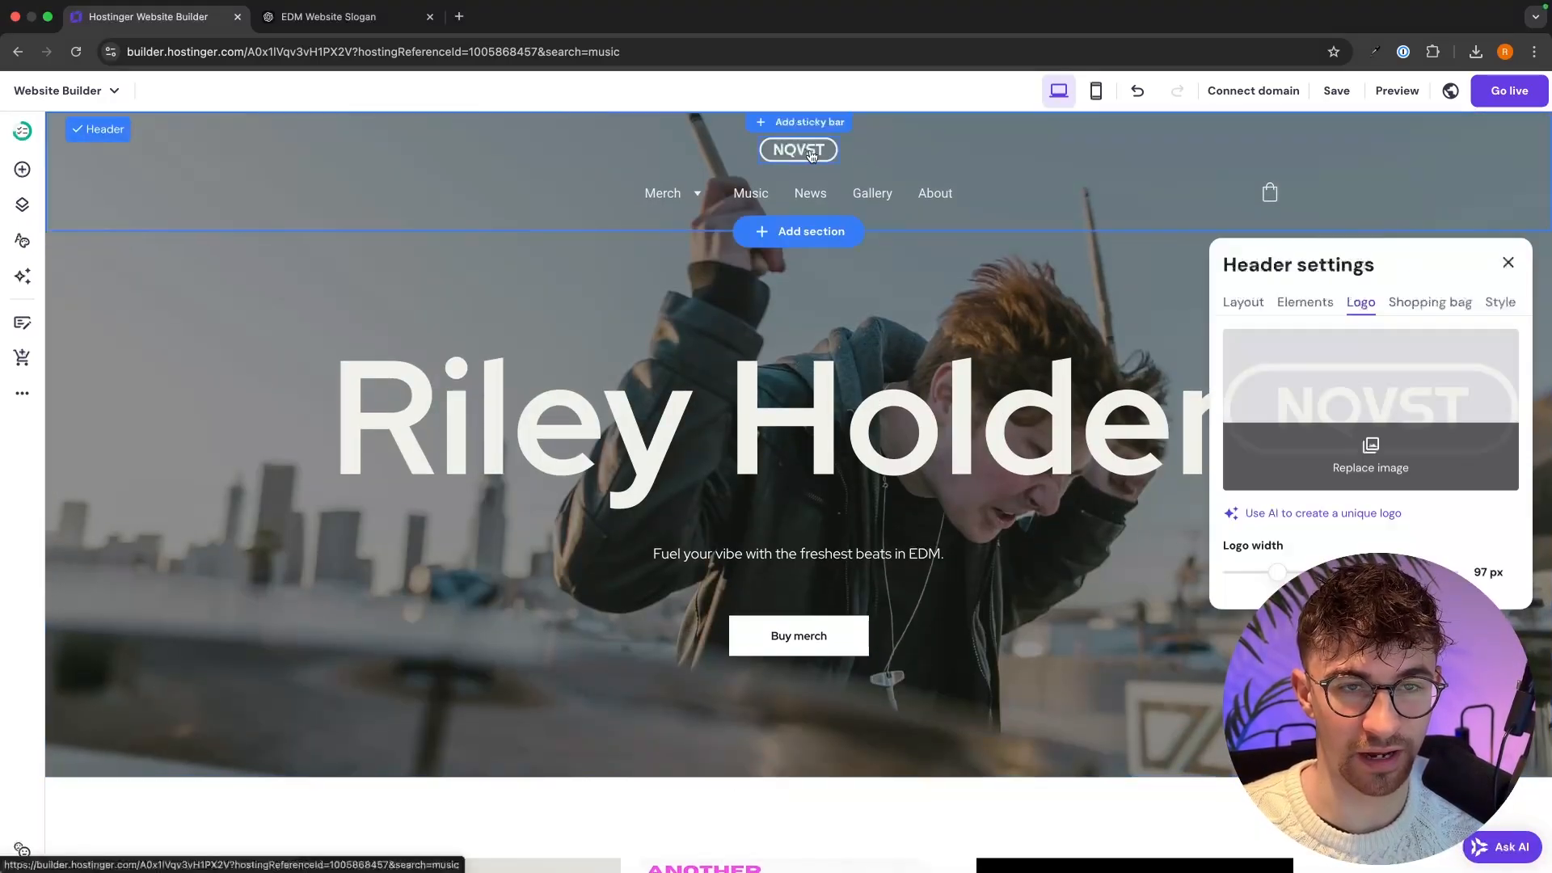
left_click(1324, 406)
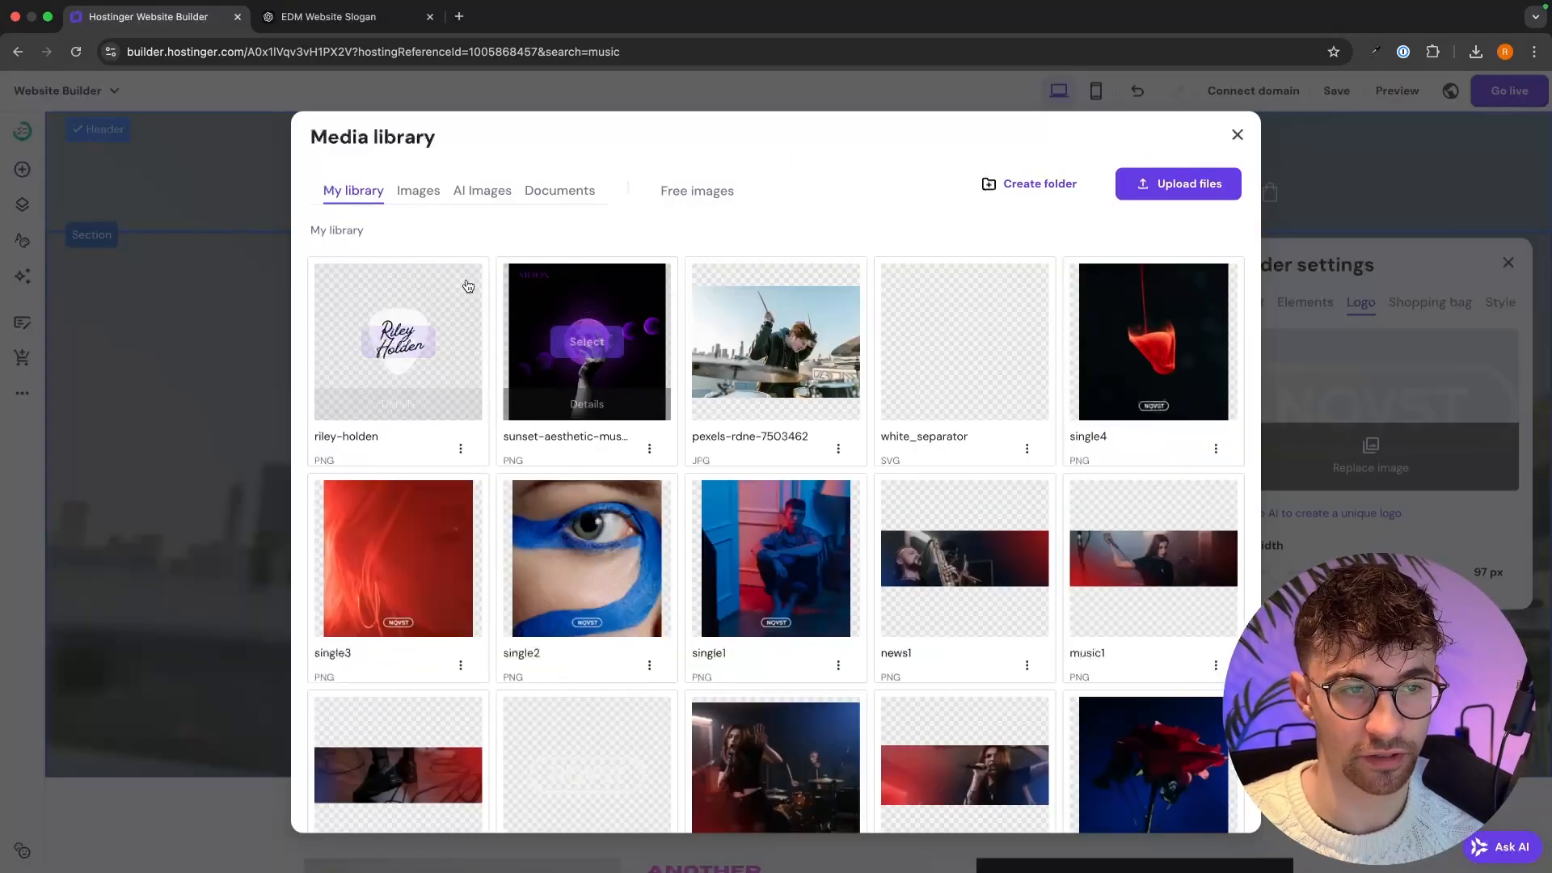
left_click(405, 342)
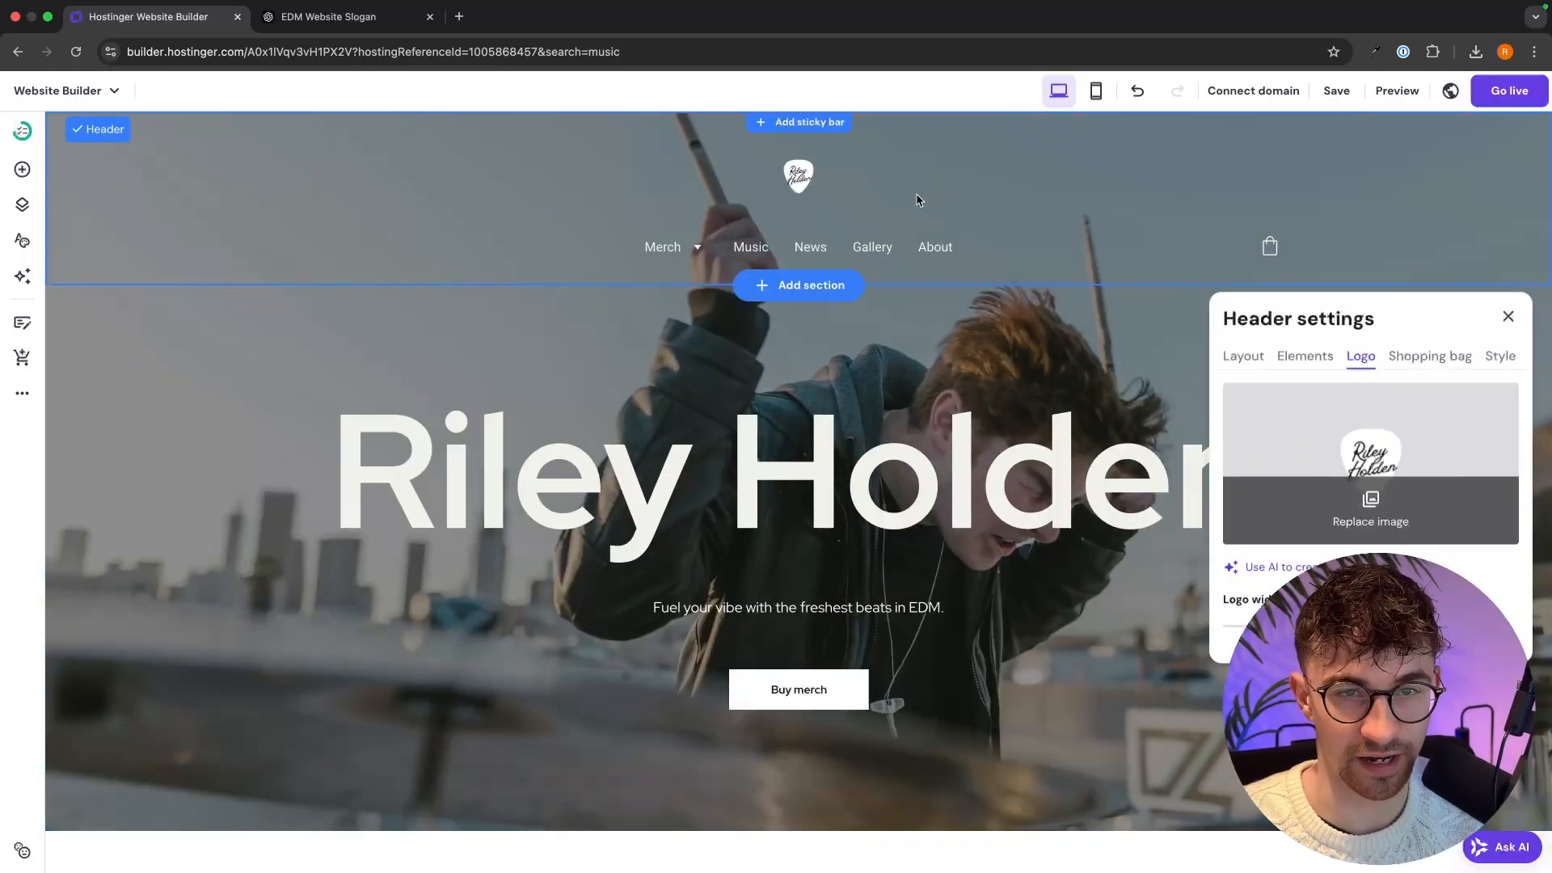
left_click(969, 322)
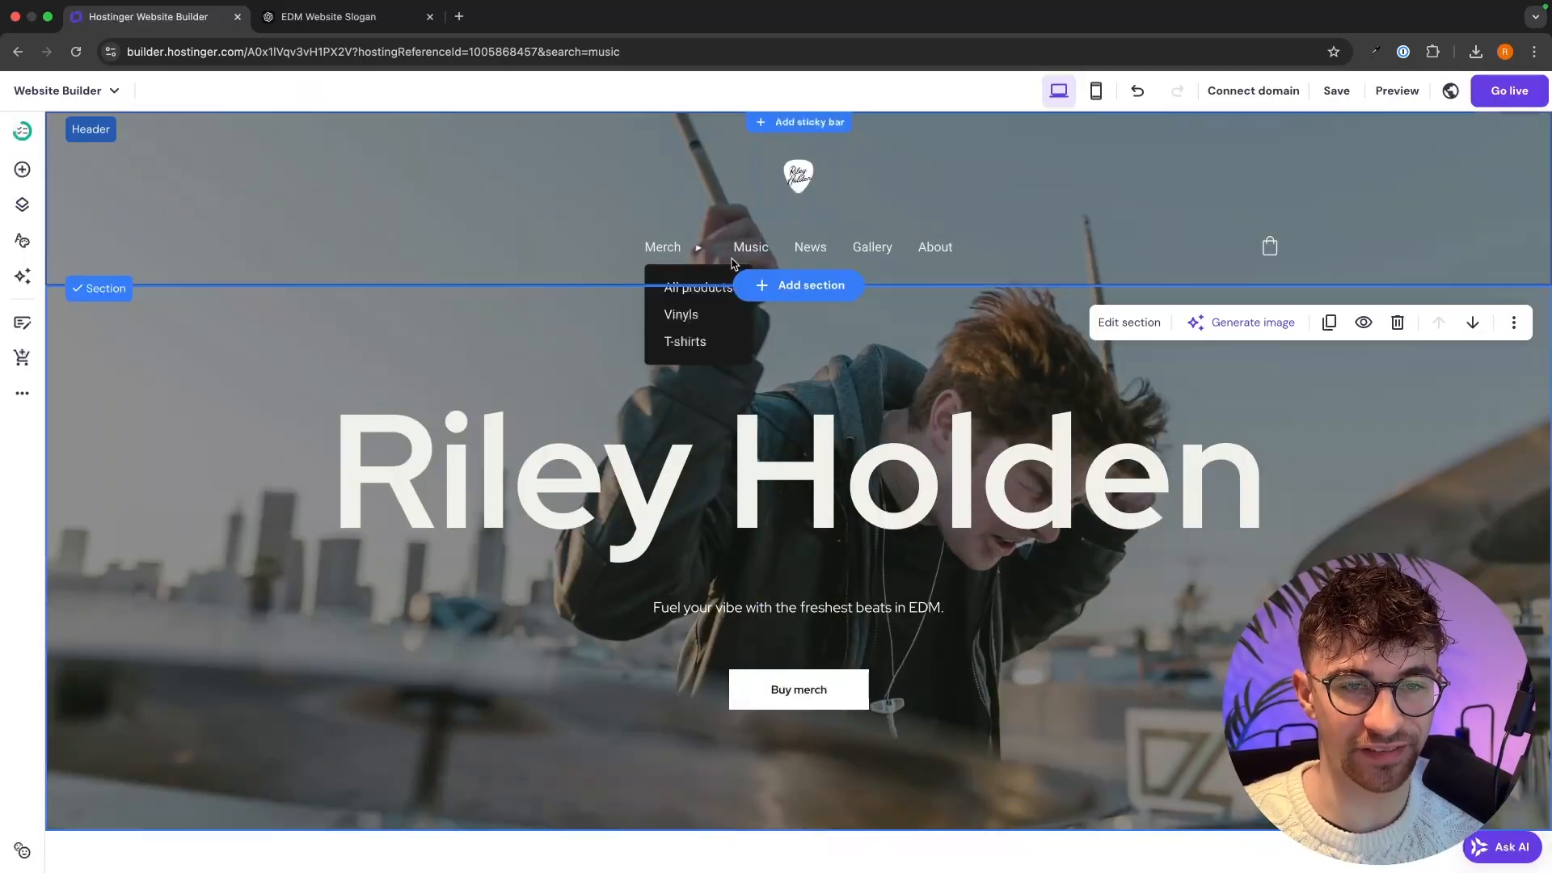
Open the About page and examine its banner and the Our story section.
left_click(940, 253)
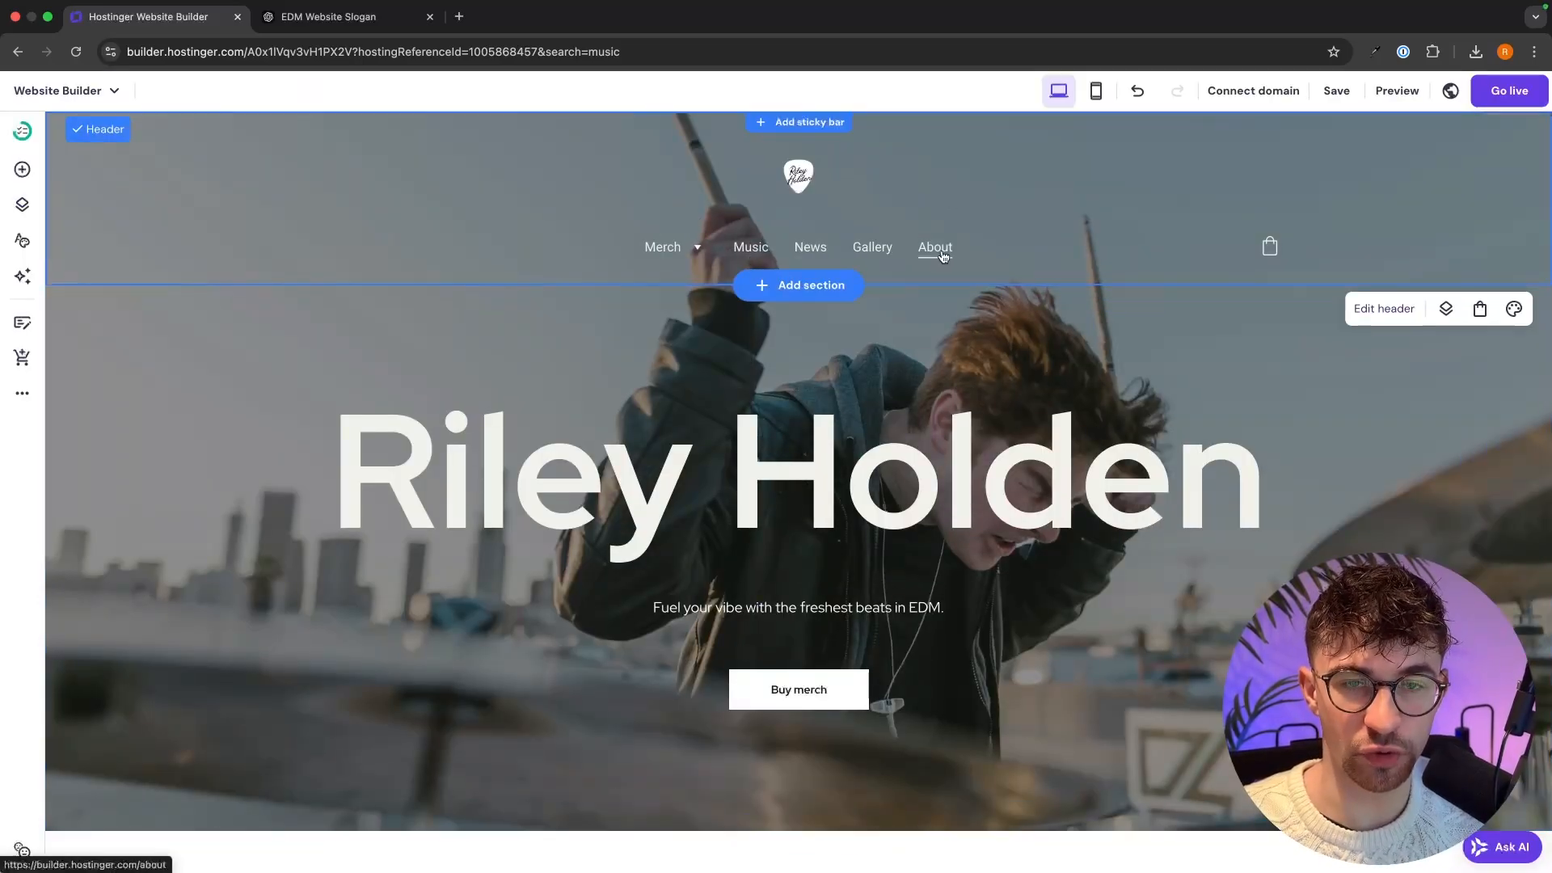
scroll(810, 277, "down", 6)
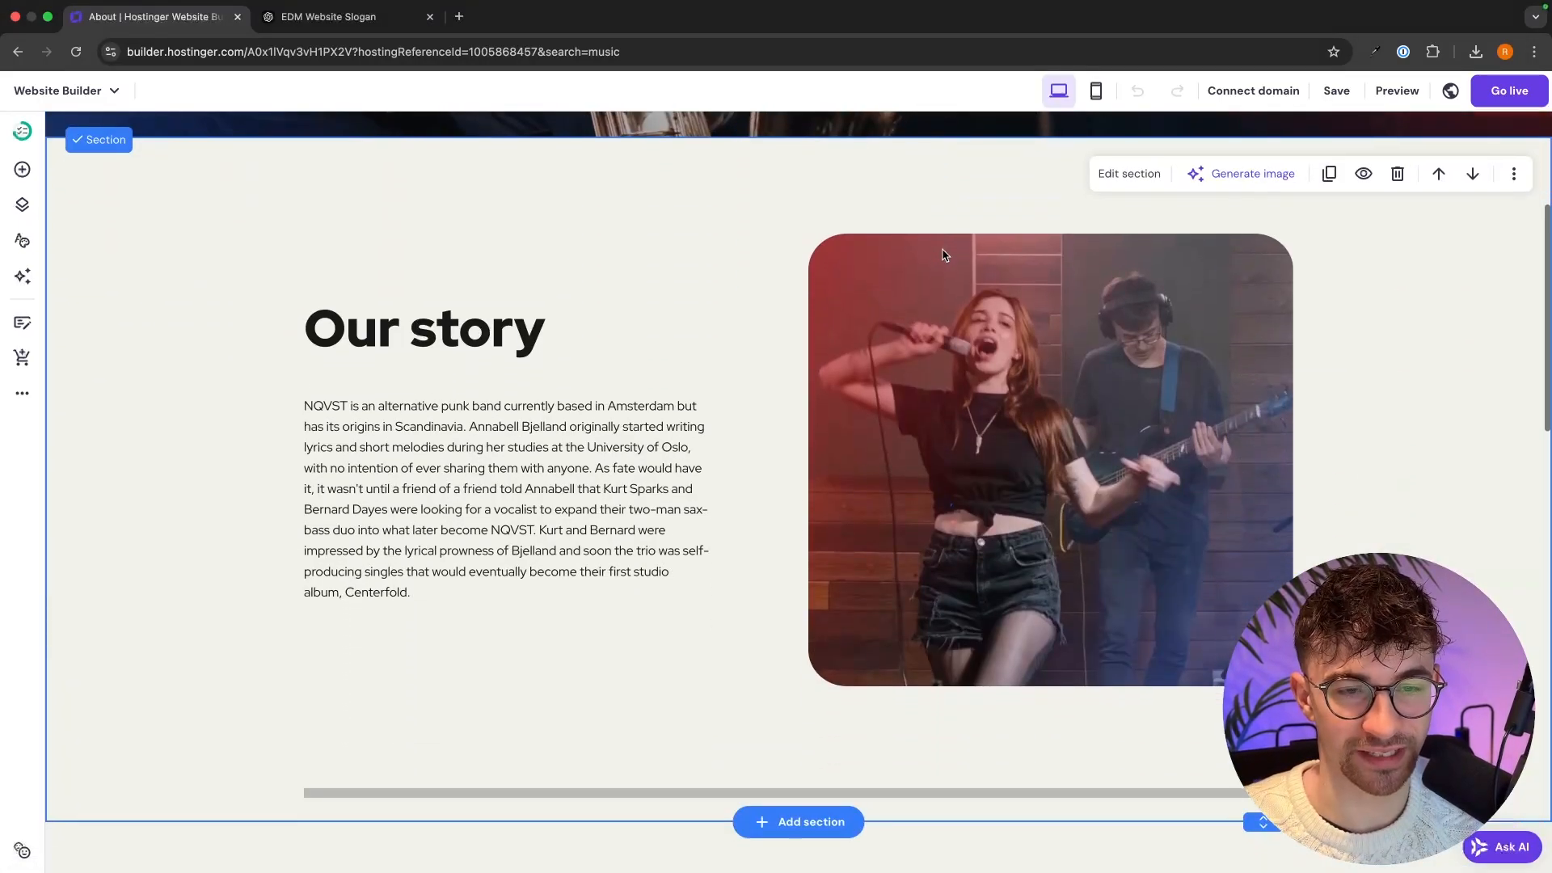
scroll(540, 283, "down", 1)
scroll(540, 287, "up", 3)
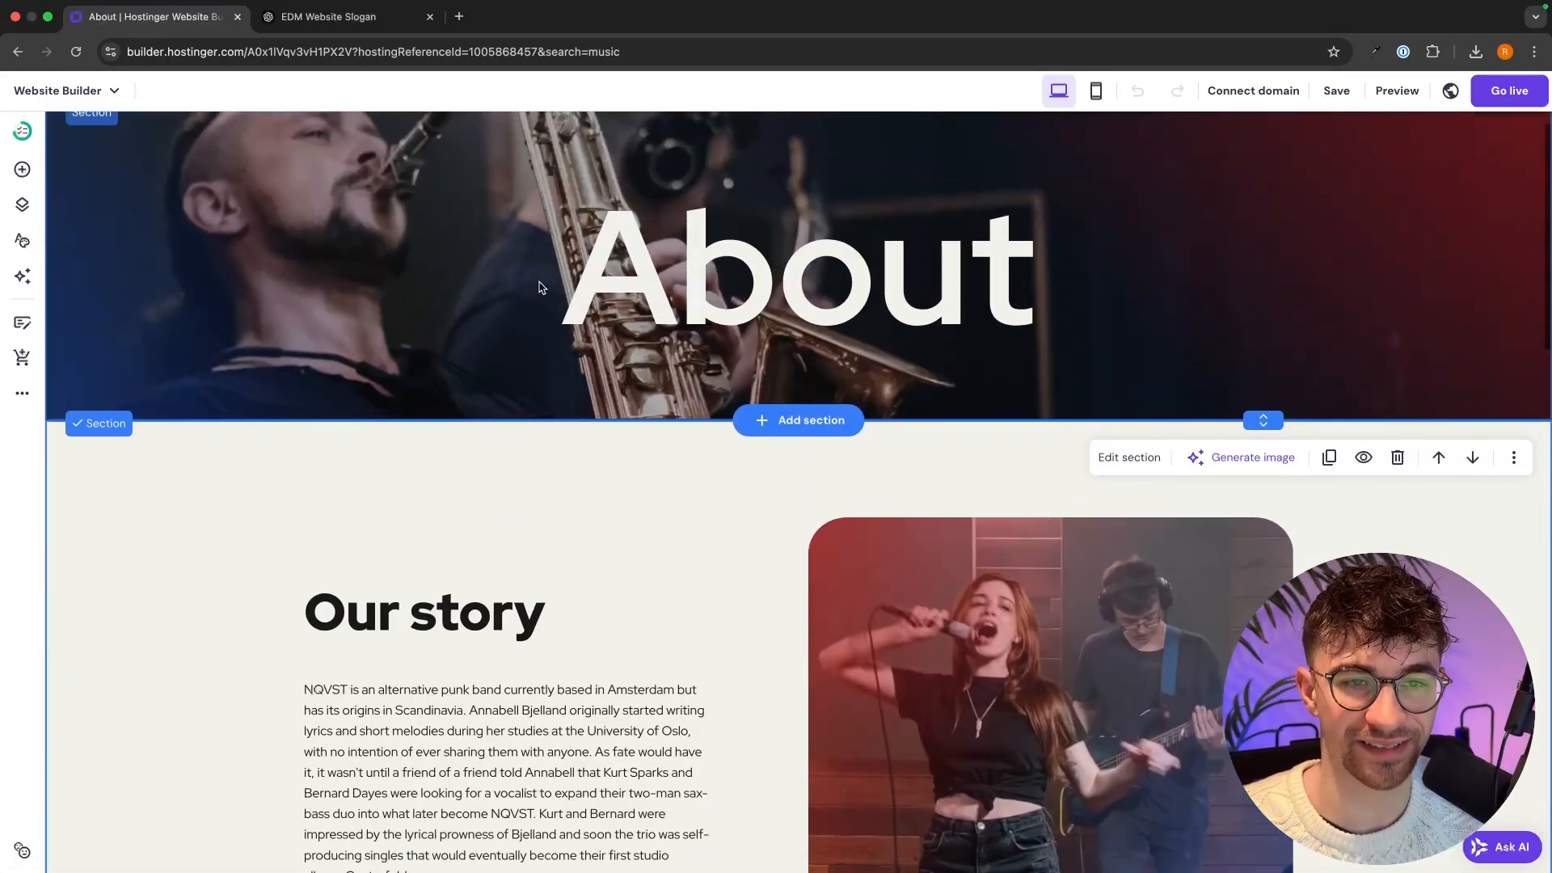
scroll(837, 351, "down", 1)
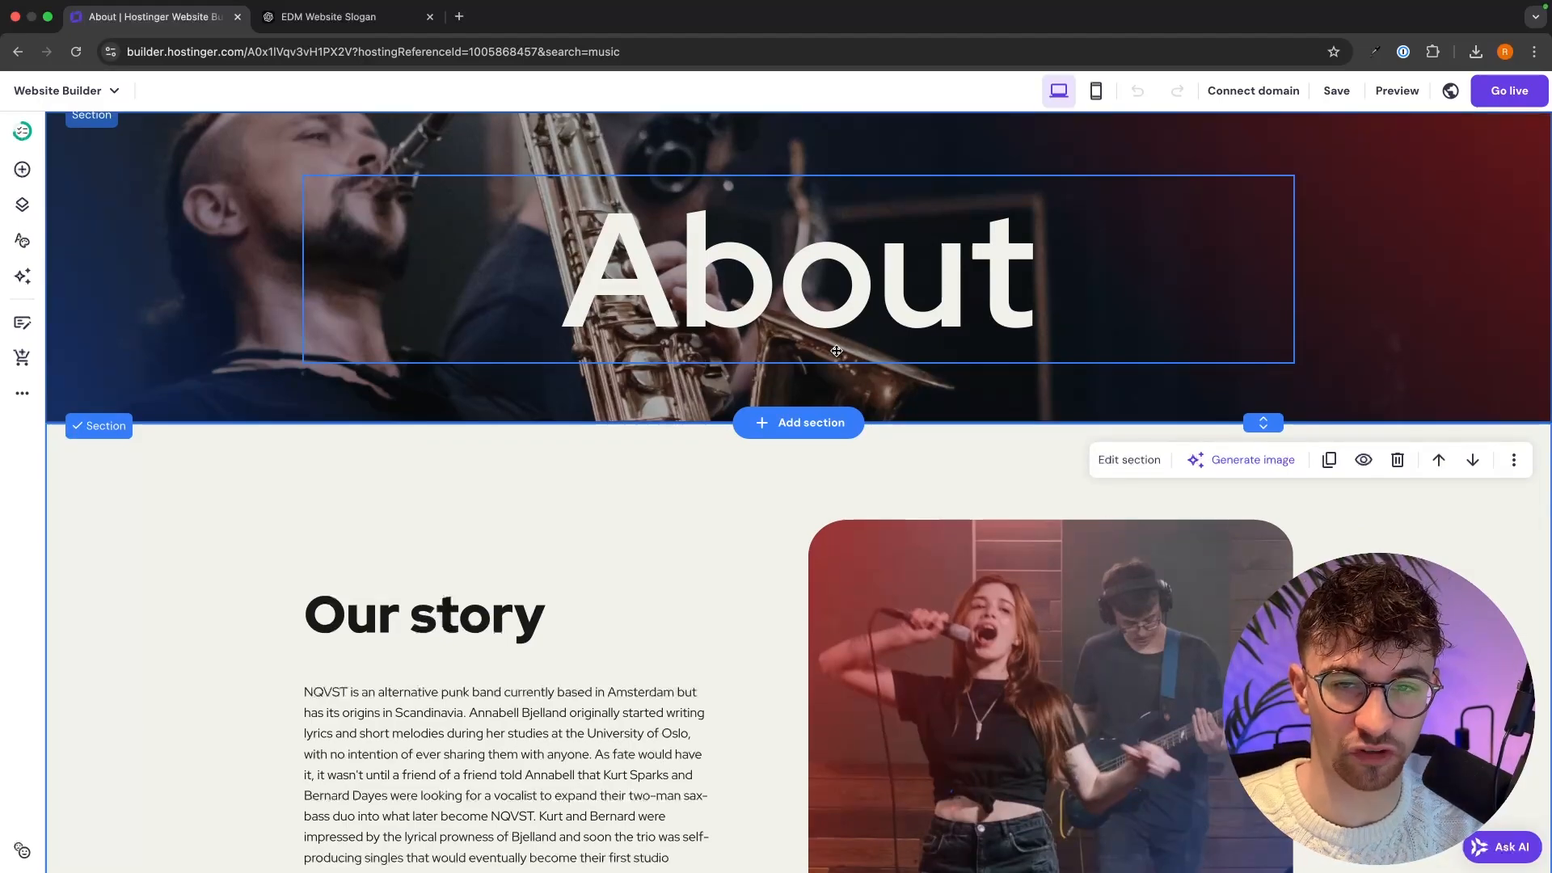
scroll(836, 351, "up", 2)
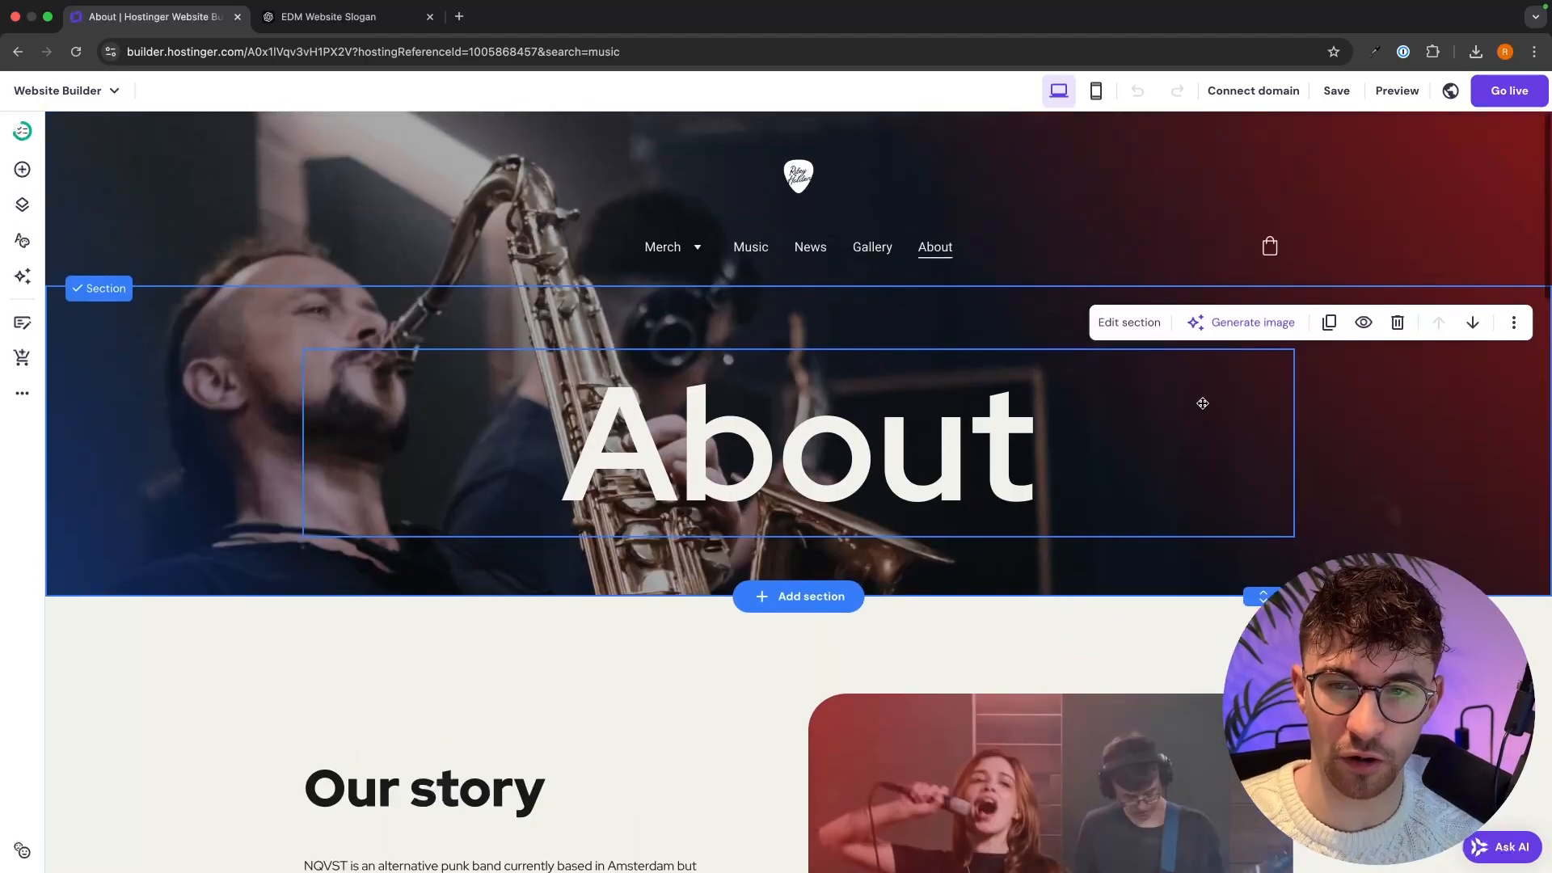
Examine the editing options of the About page's banner section, About heading and Our story image.
left_click(1132, 323)
left_click(897, 418)
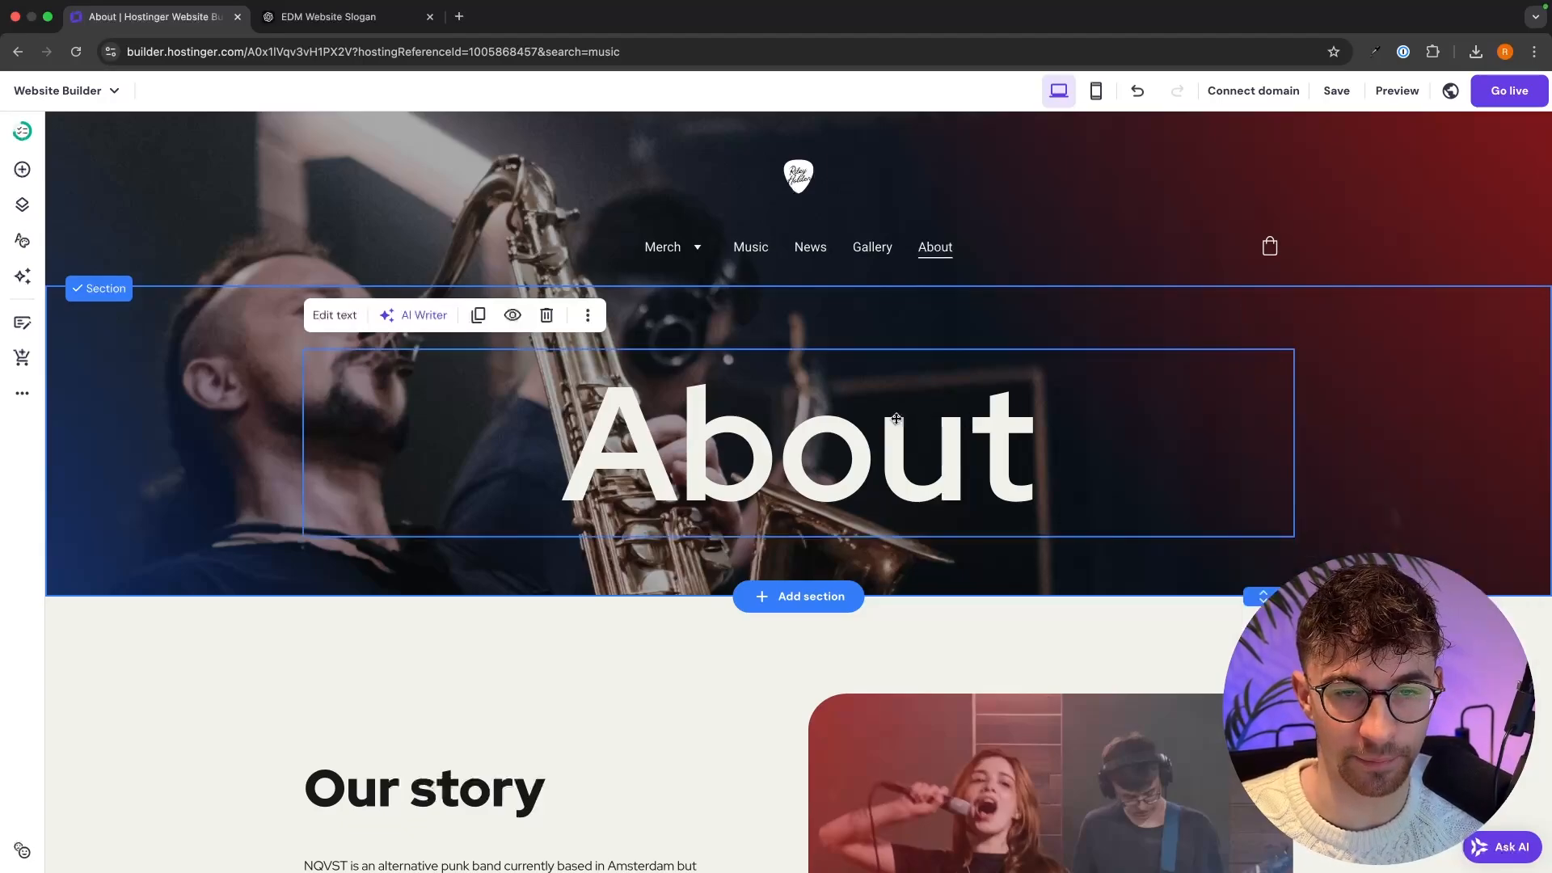
double_click(895, 418)
scroll(1014, 470, "down", 3)
scroll(1014, 470, "down", 2)
left_click(1009, 445)
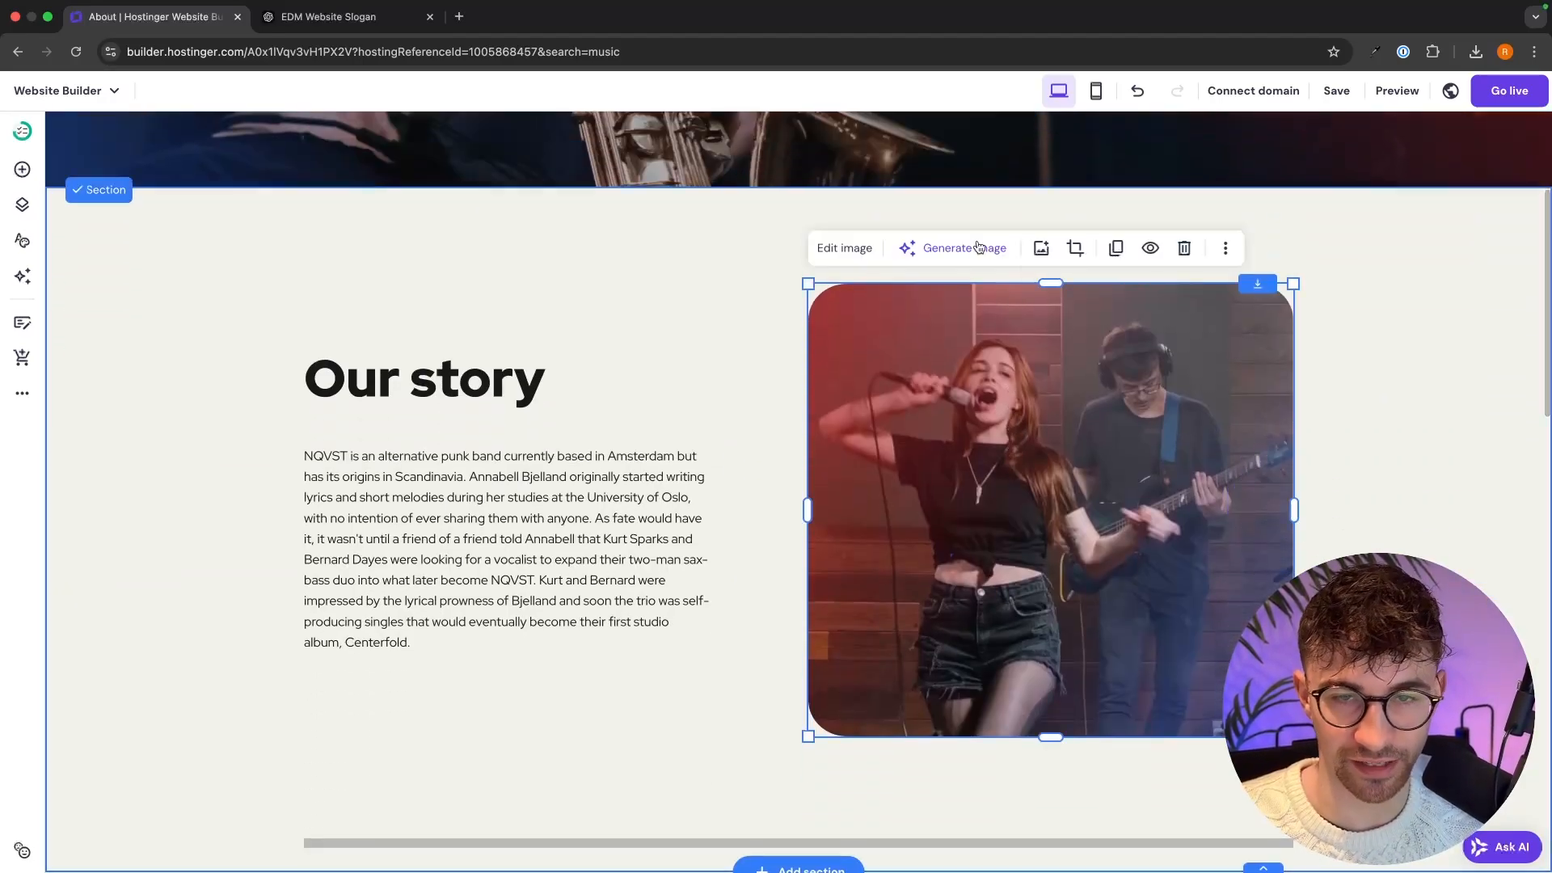
Examine the rest of the About page, including the Band members section and the Anhedonia release tour banner.
scroll(967, 453, "down", 15)
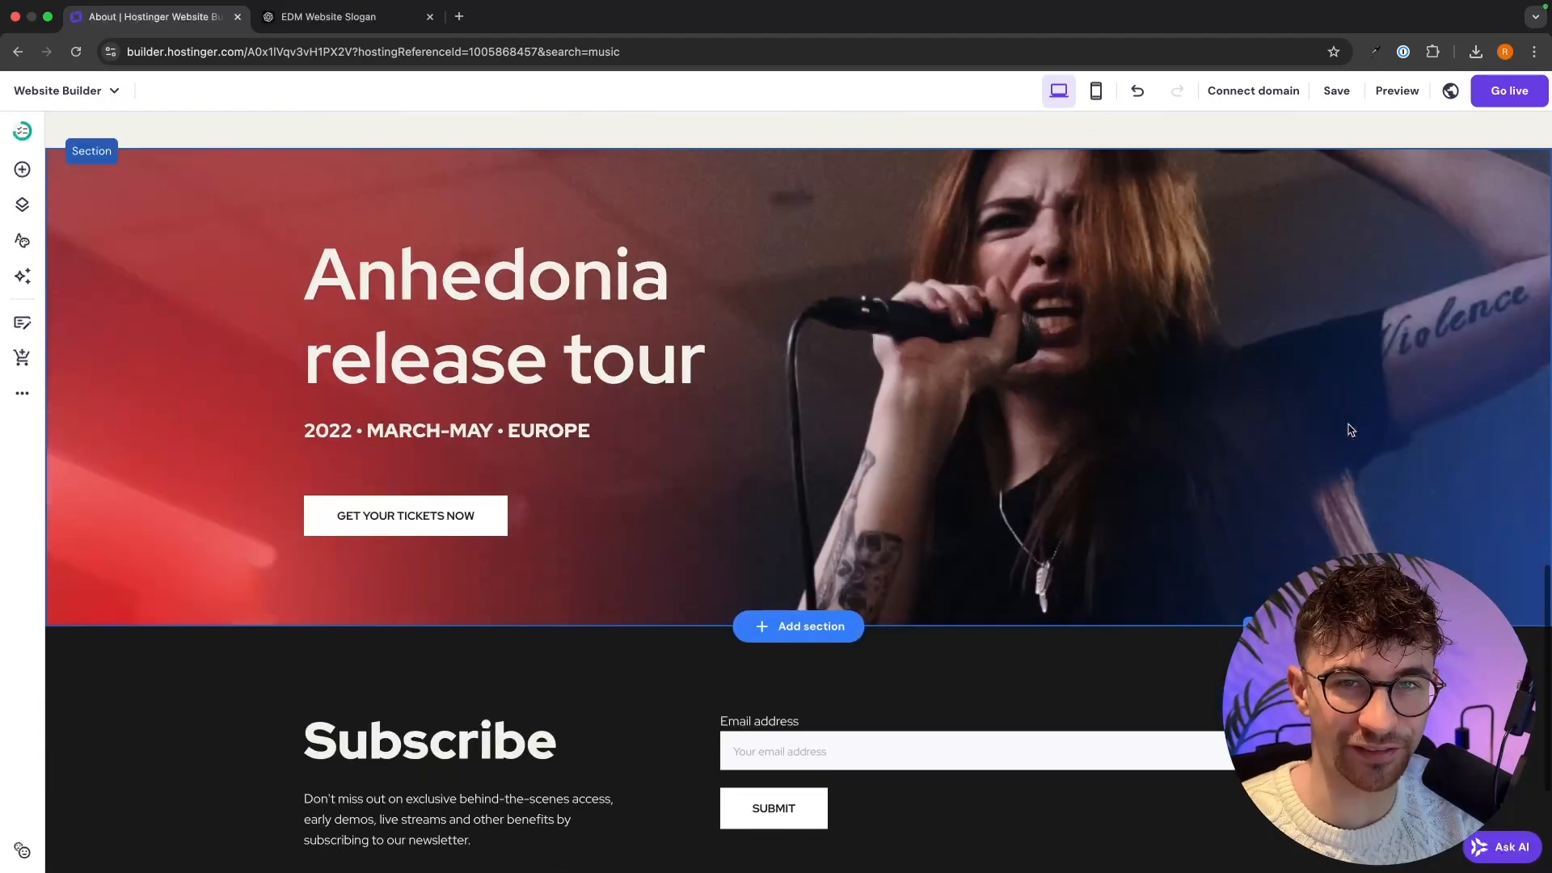
scroll(1347, 430, "up", 14)
scroll(1349, 430, "up", 6)
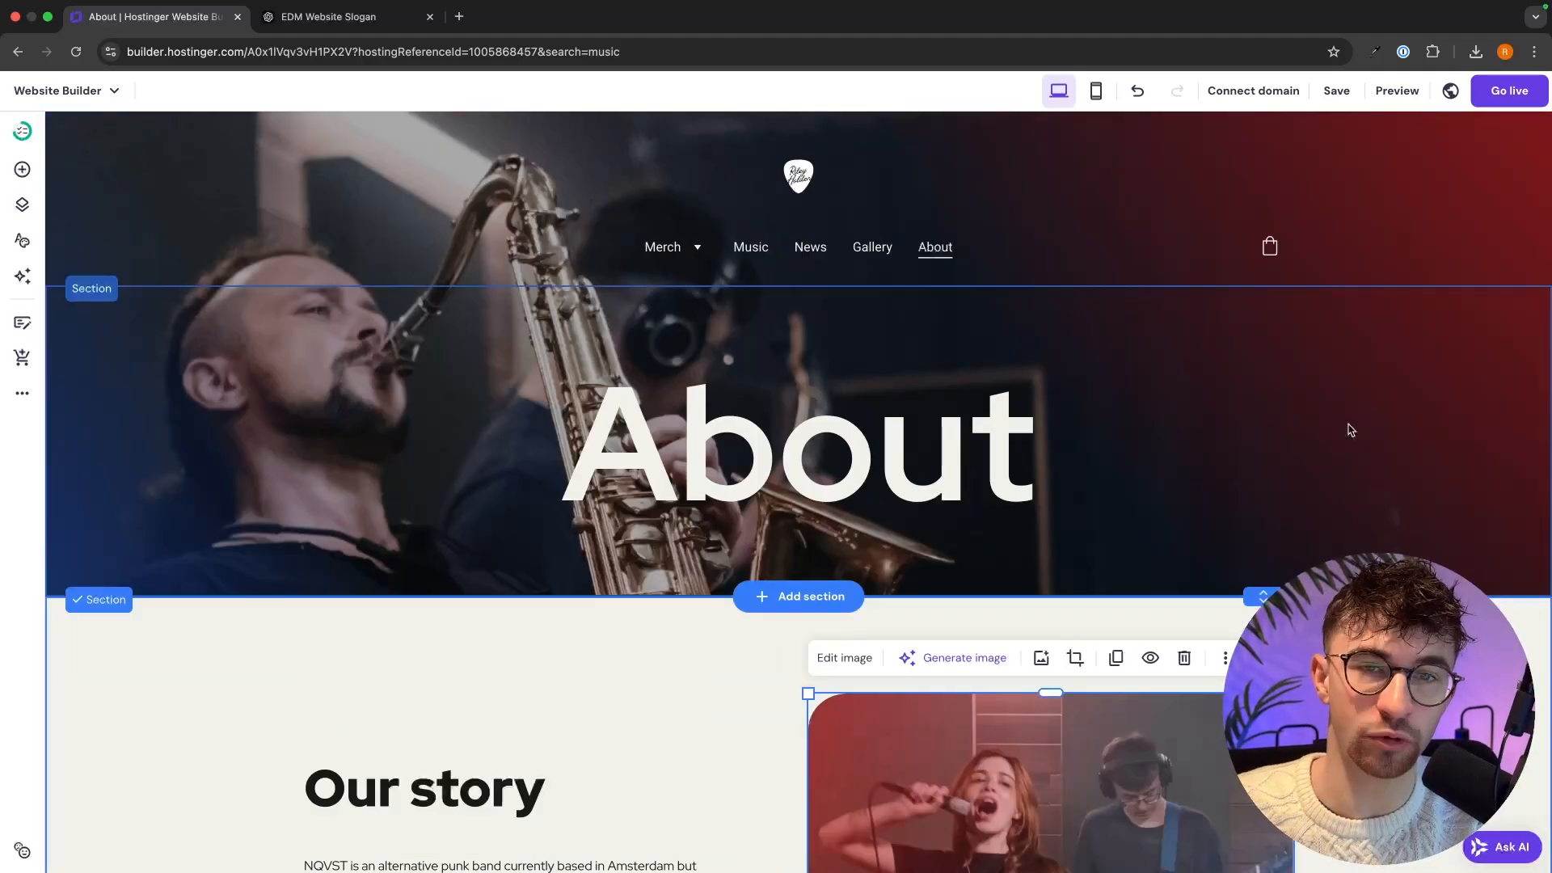
scroll(1349, 430, "down", 10)
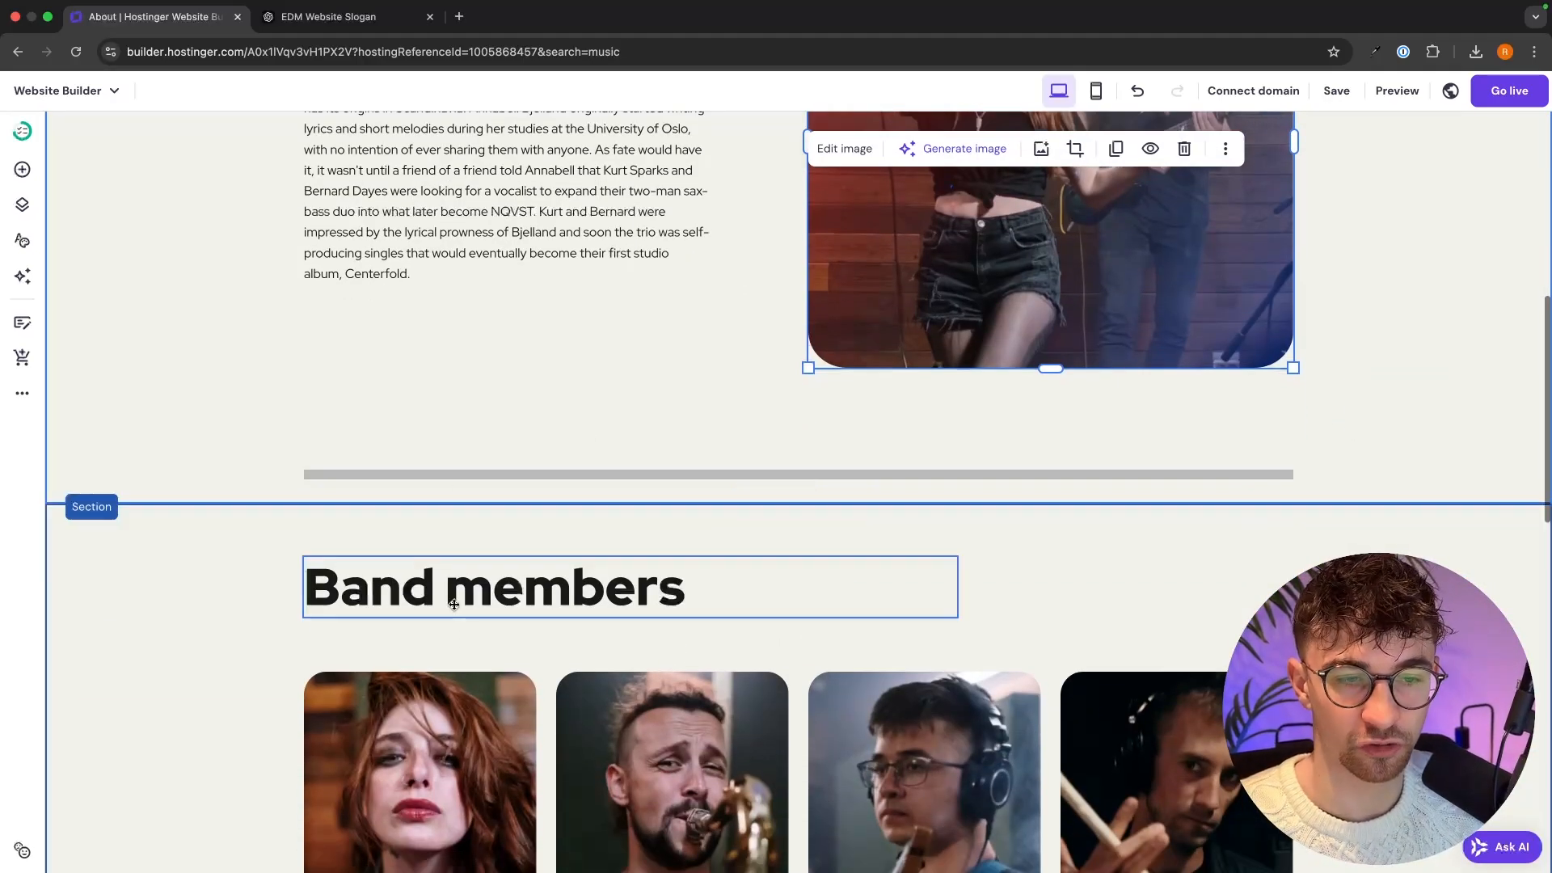
double_click(453, 603)
scroll(837, 681, "down", 7)
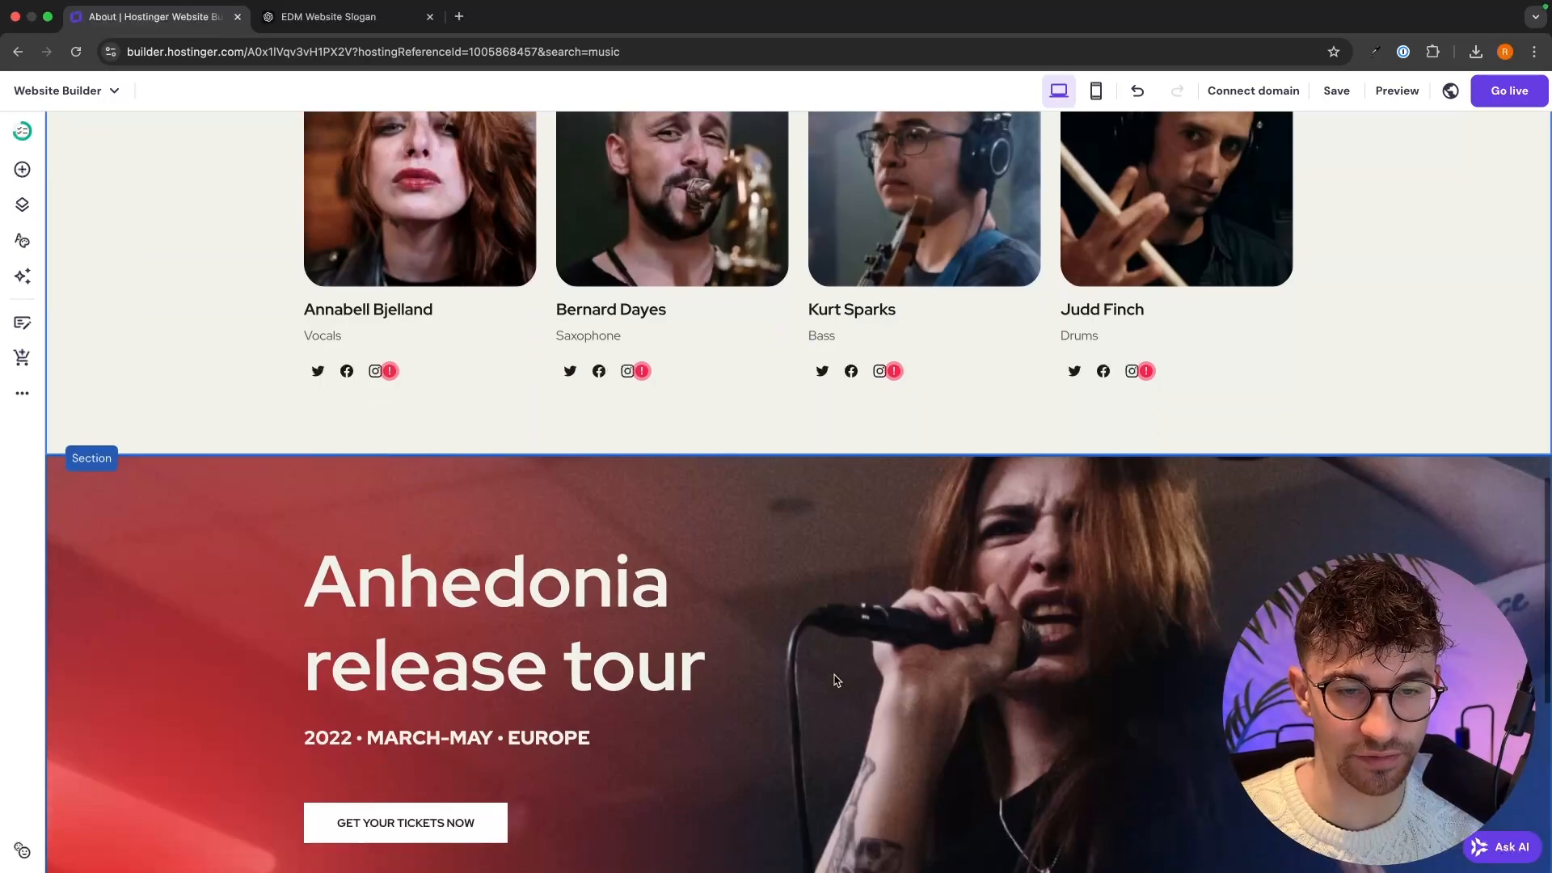
scroll(837, 566, "up", 17)
Open the Gallery page and examine the editable photo grid and large image under Studio session photoshoot.
left_click(870, 246)
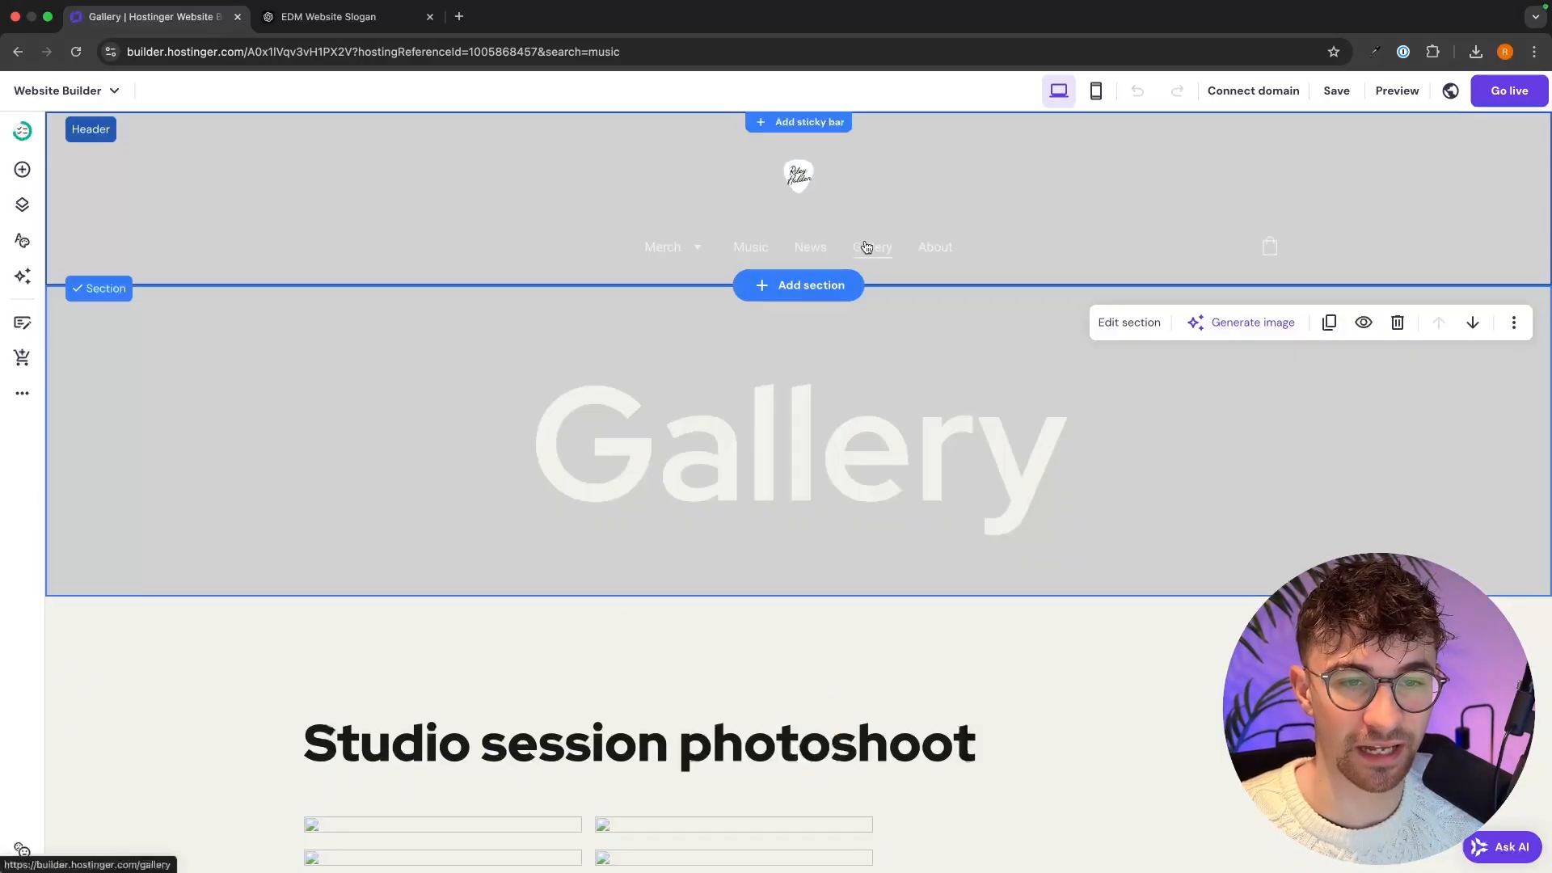
scroll(874, 288, "down", 6)
left_click(722, 387)
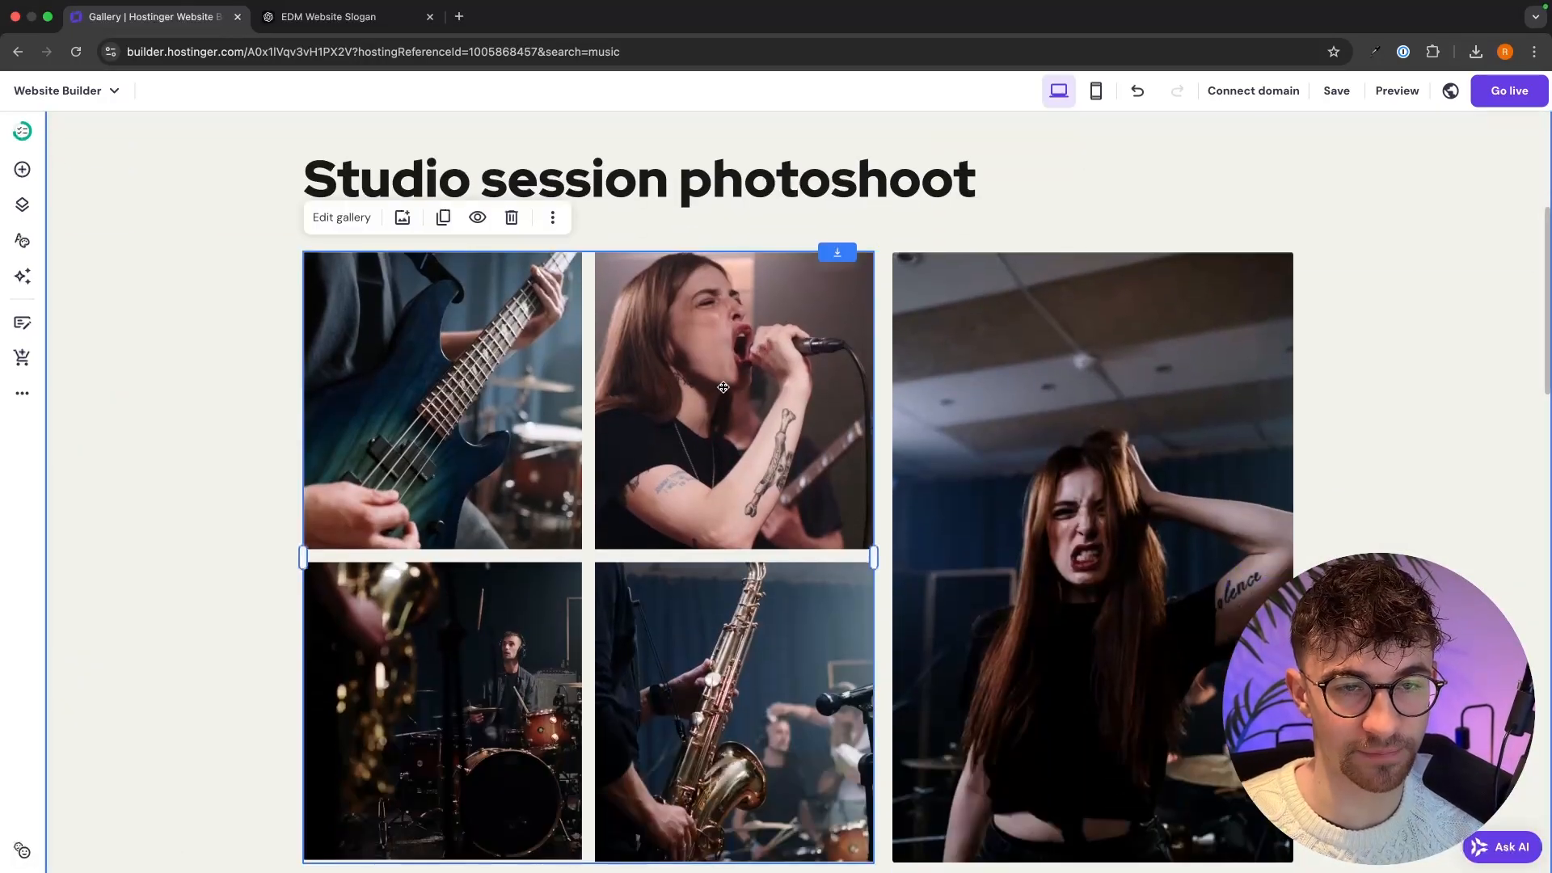
left_click(1007, 395)
scroll(970, 380, "up", 7)
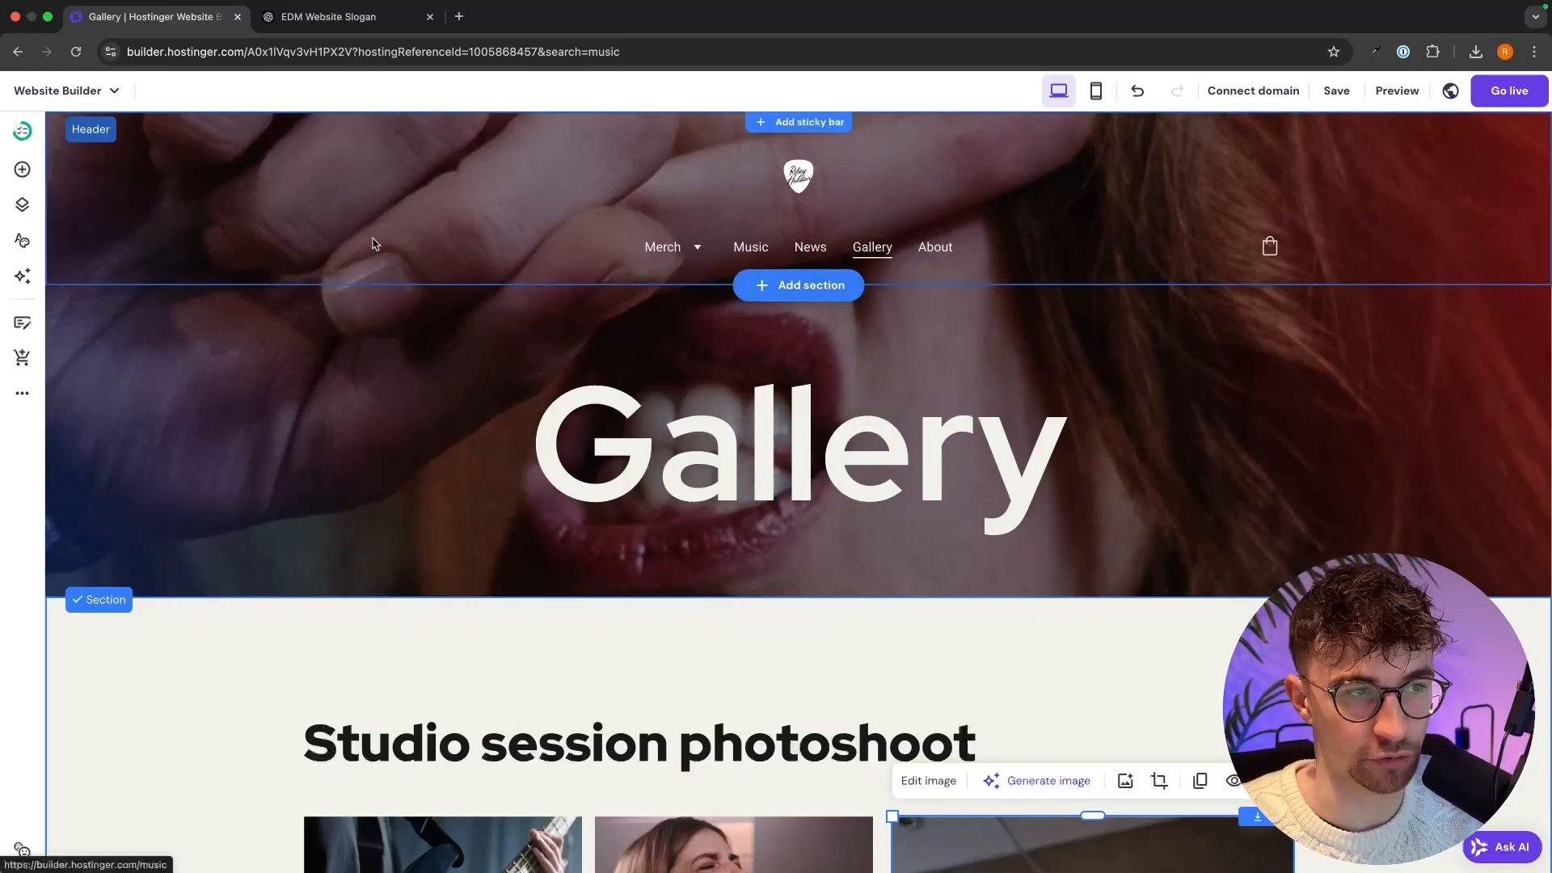
Delete the News page from the site's main navigation.
left_click(22, 206)
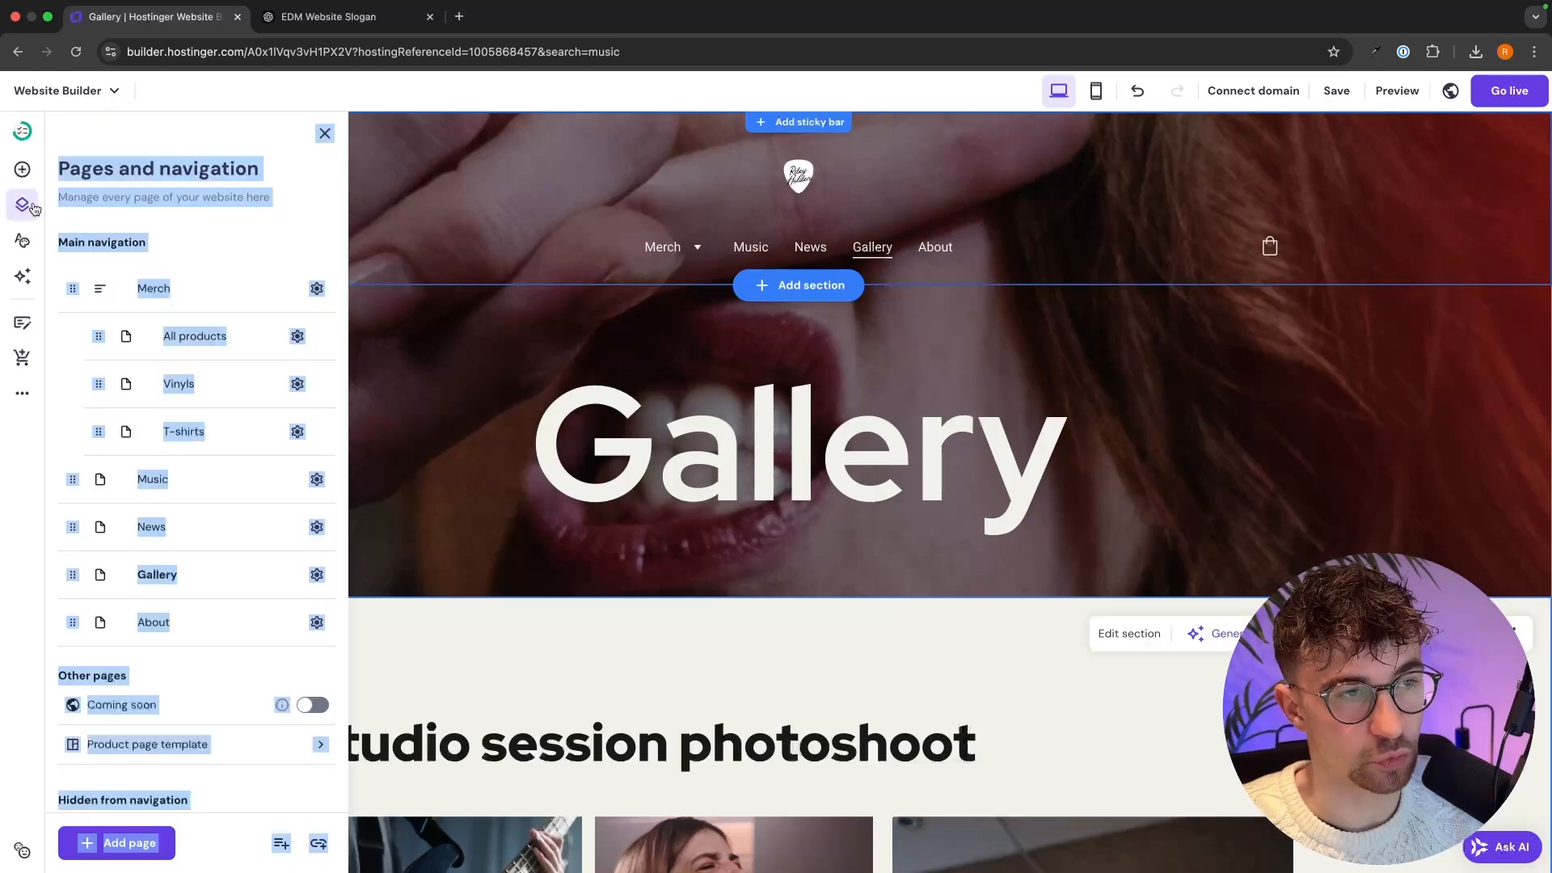
left_click(234, 248)
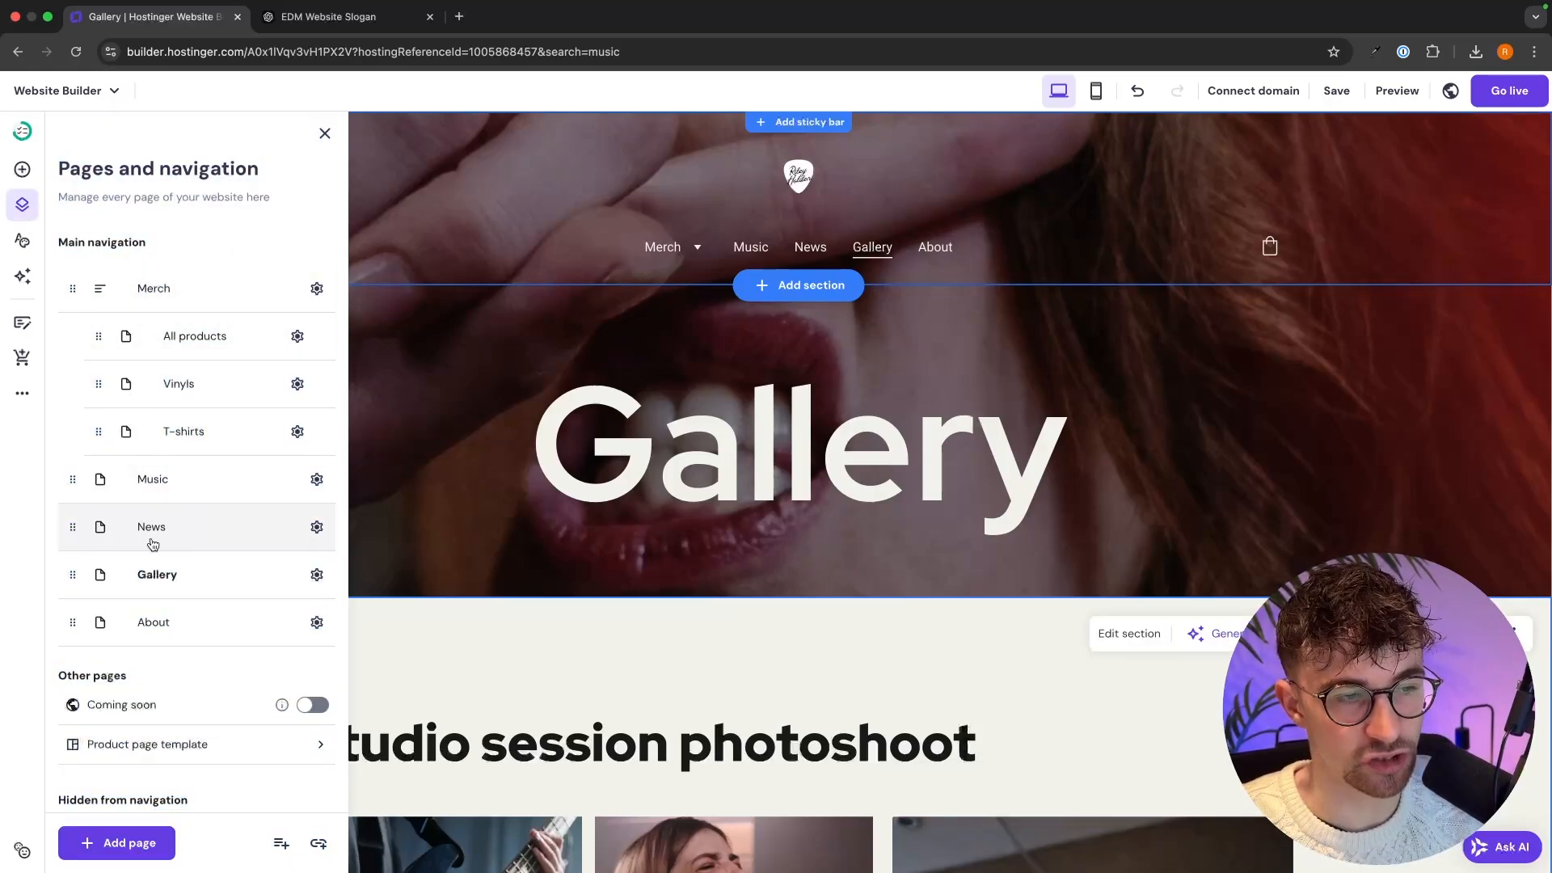
left_click(327, 530)
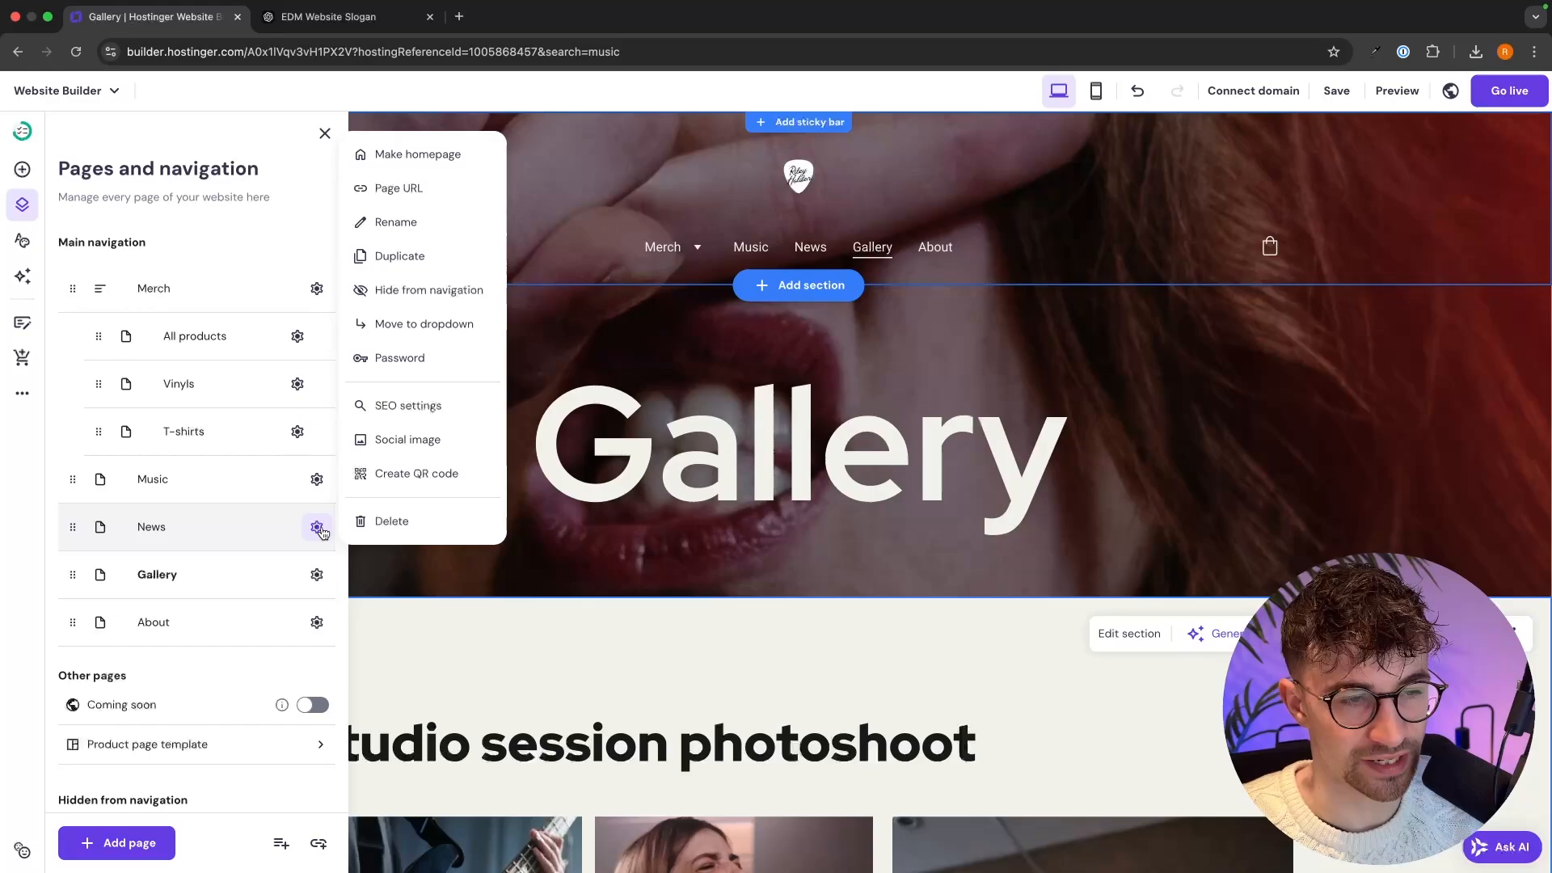
left_click(385, 524)
left_click(854, 527)
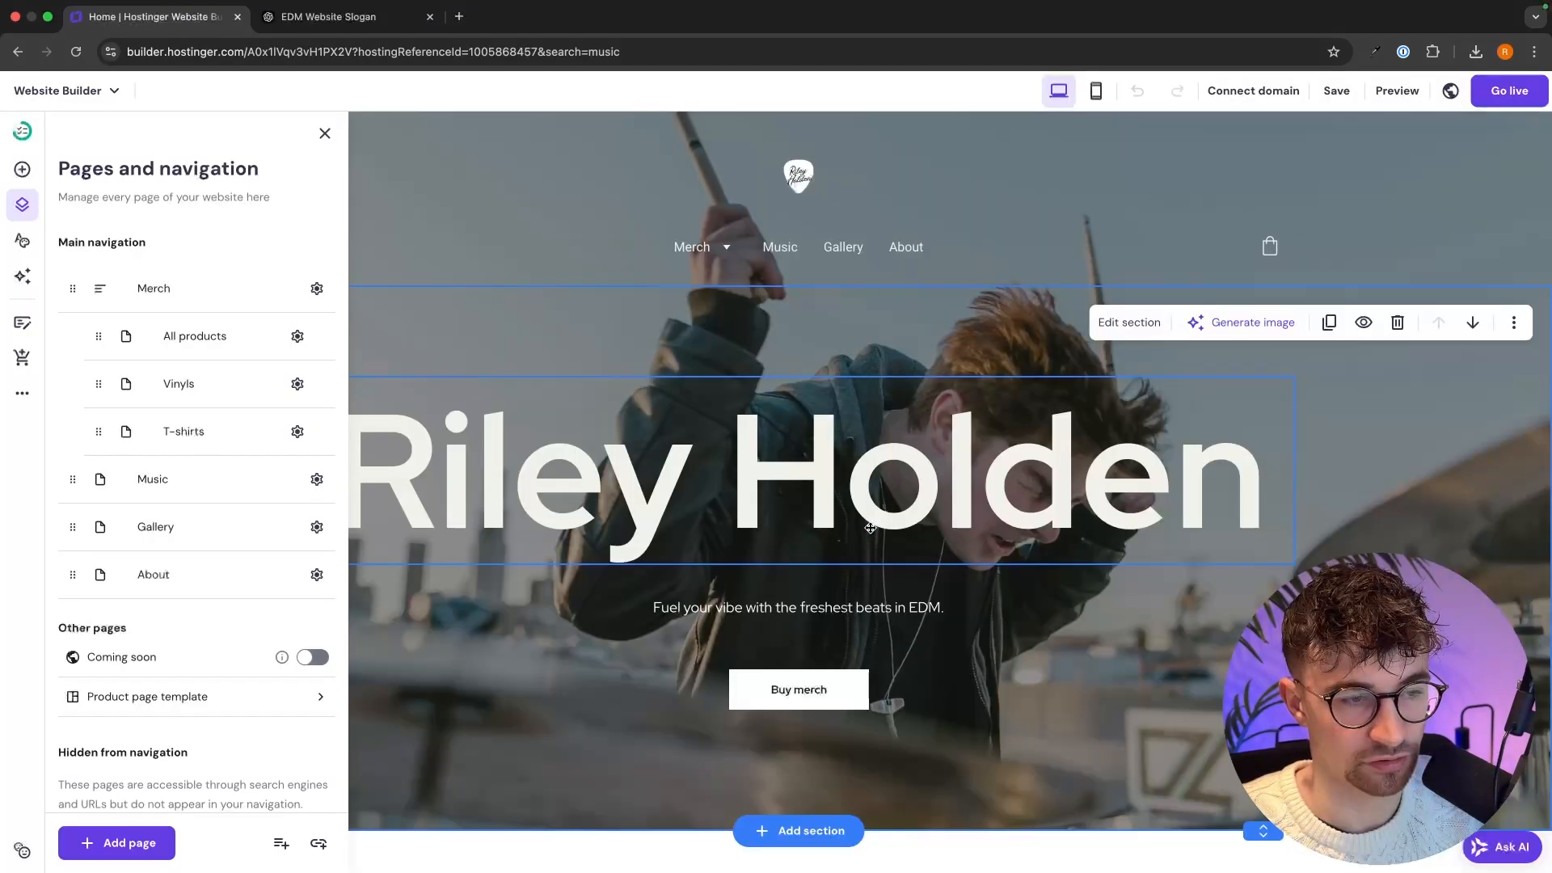
Move the Home page from the hidden pages to the first position in the main navigation, above Merch.
scroll(208, 537, "down", 3)
left_click_drag(66, 670, 77, 328)
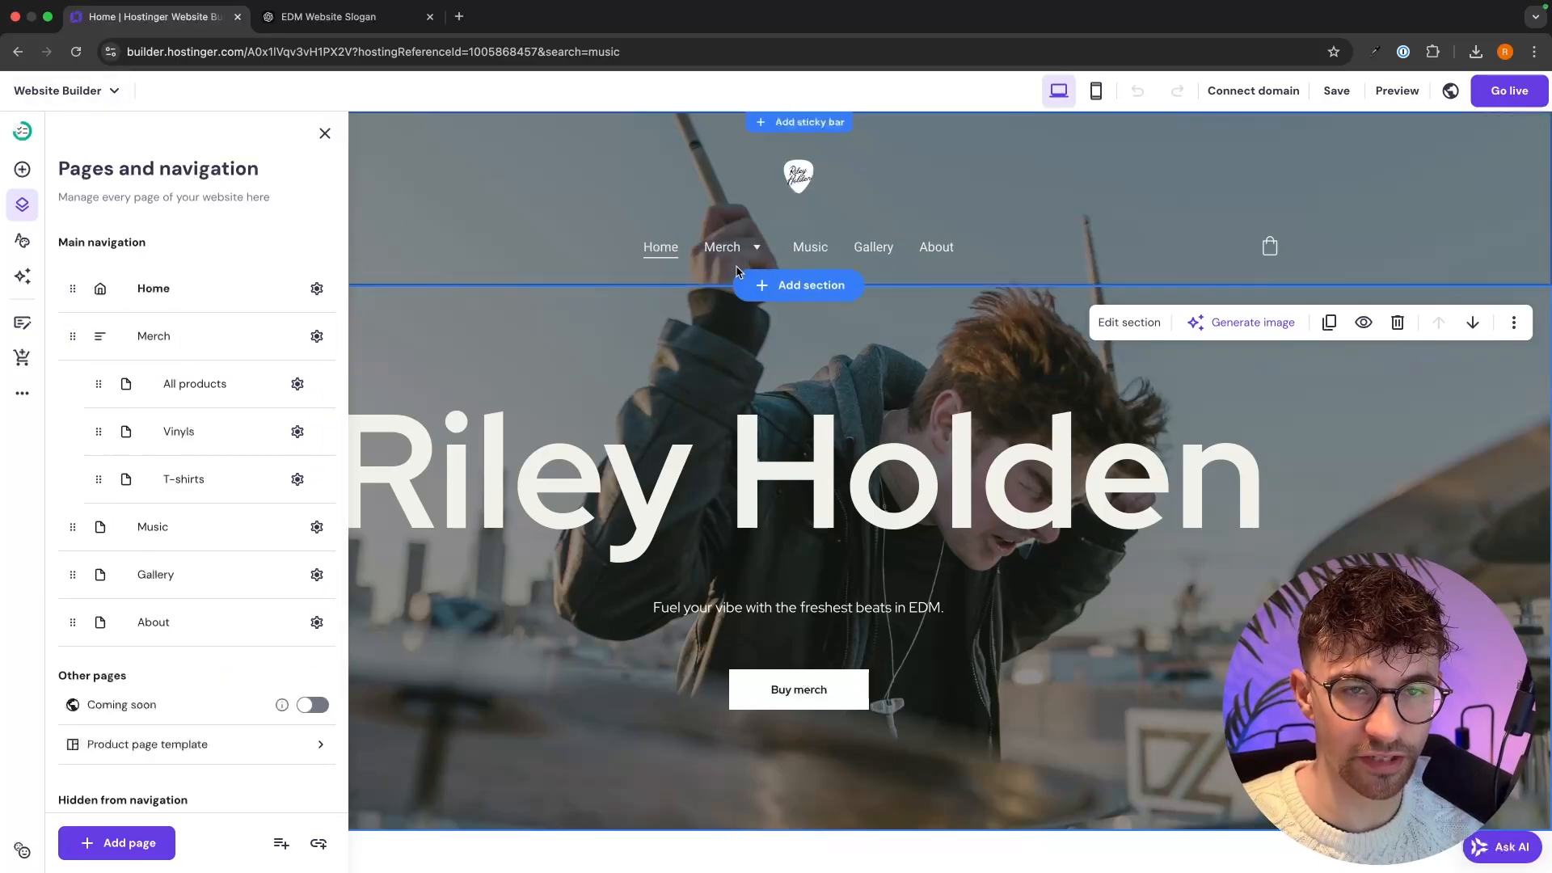
left_click(1034, 257)
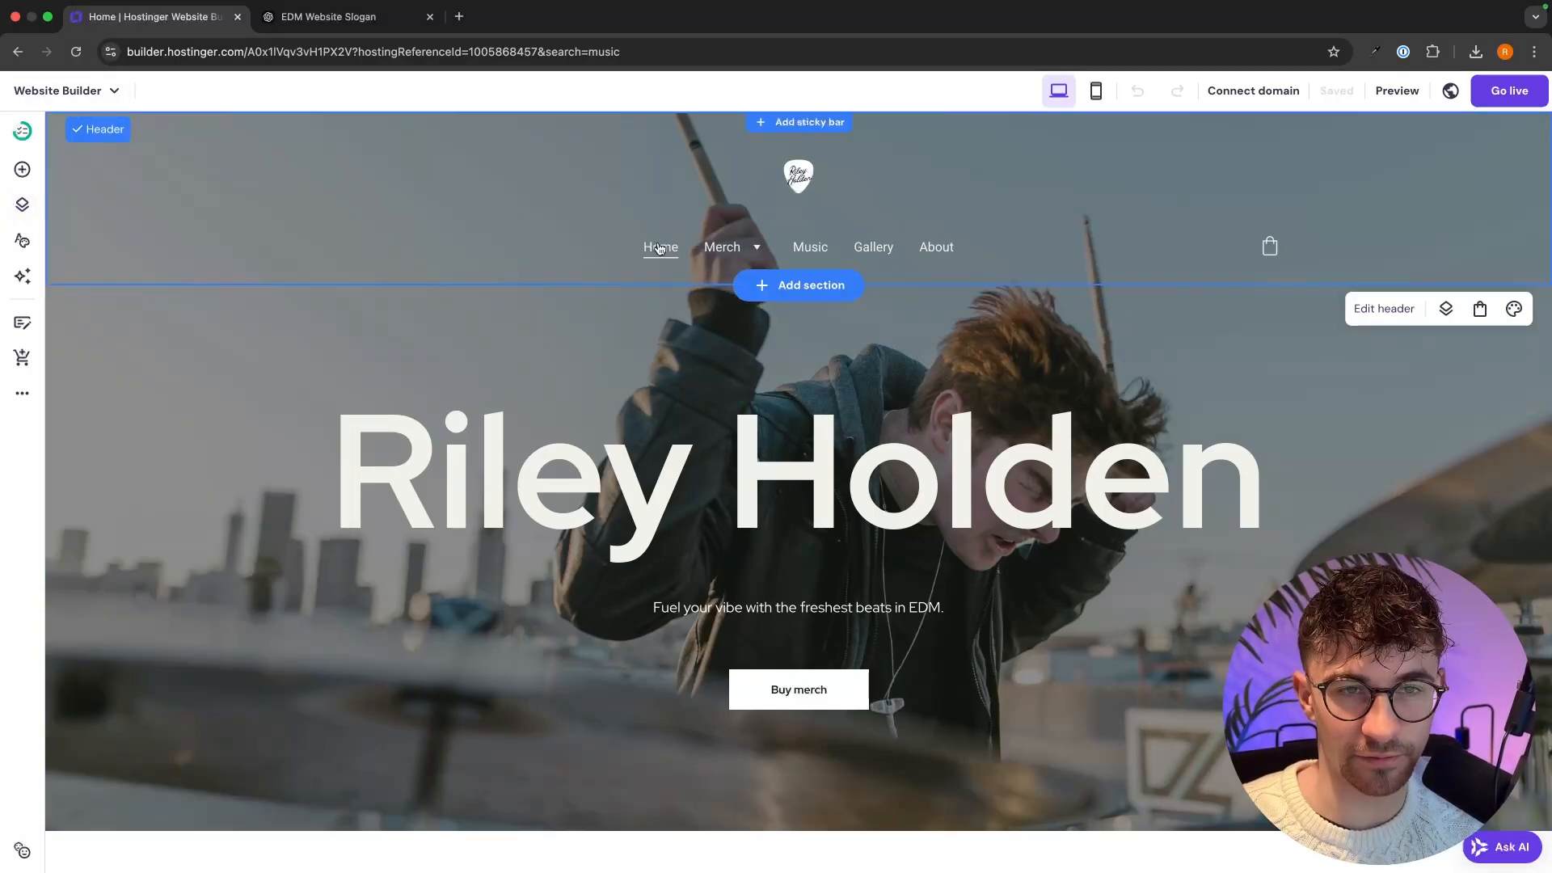
Review the homepage's sections and the About page's heading and banner through the site navigation, leaving their content as it is.
scroll(656, 458, "down", 15)
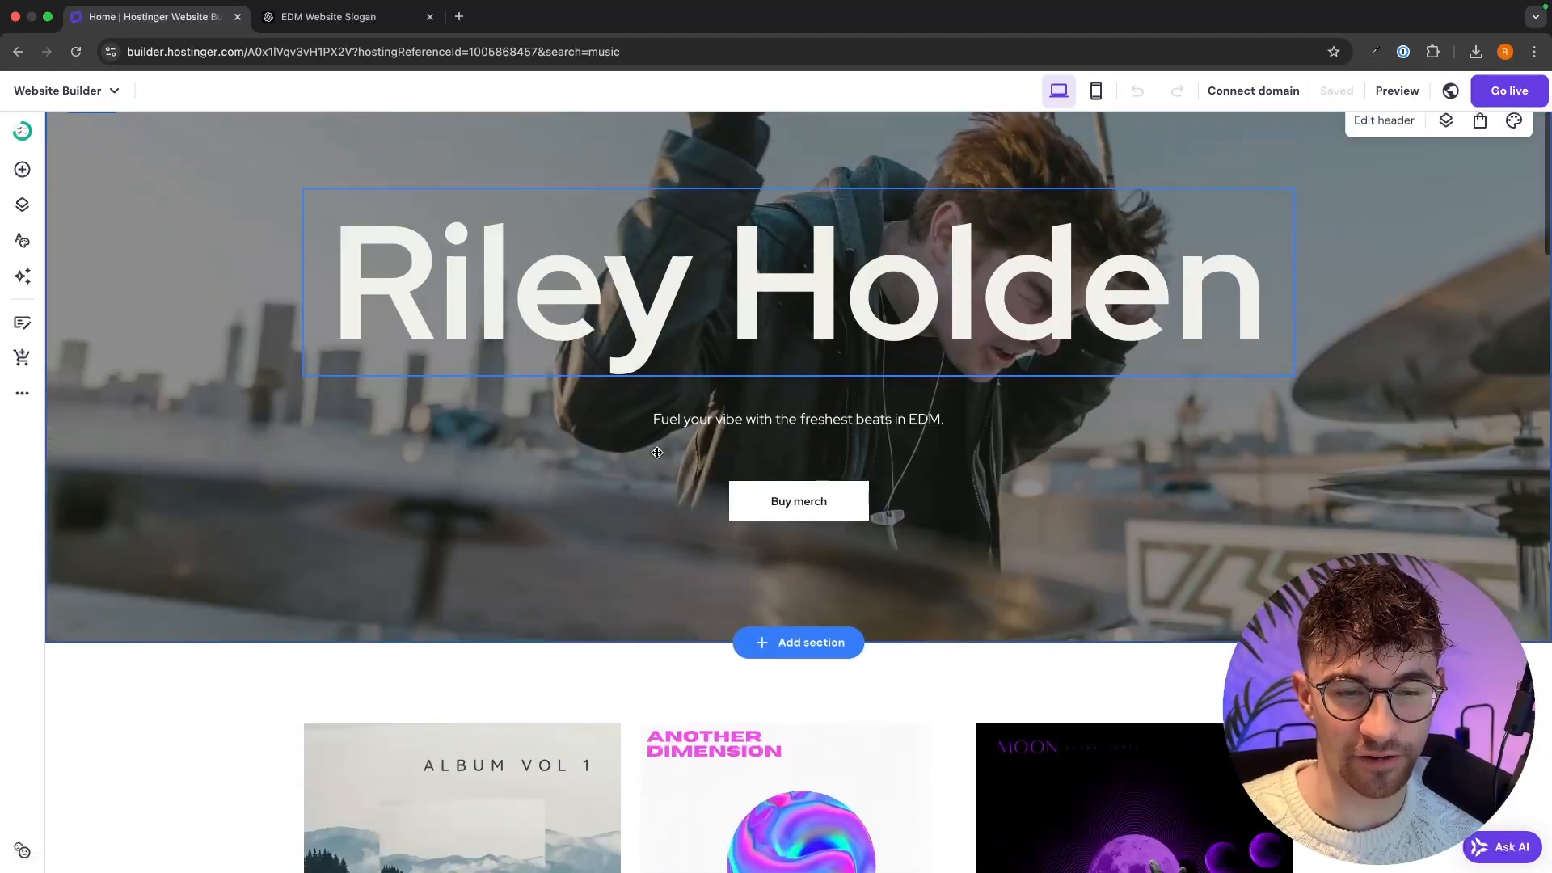
scroll(657, 458, "down", 8)
scroll(656, 458, "up", 20)
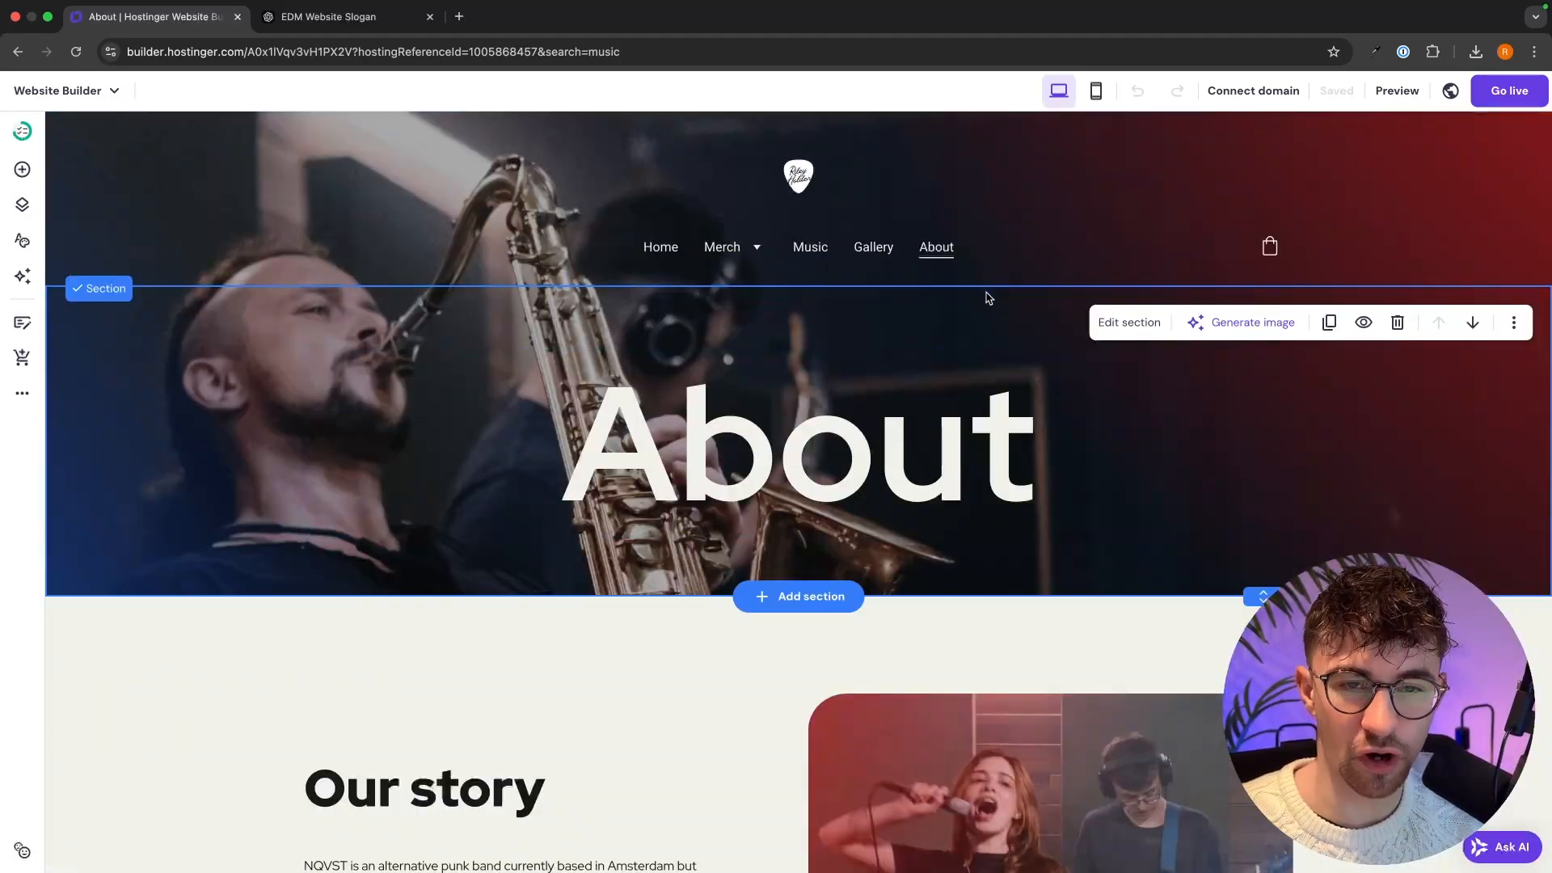
double_click(921, 409)
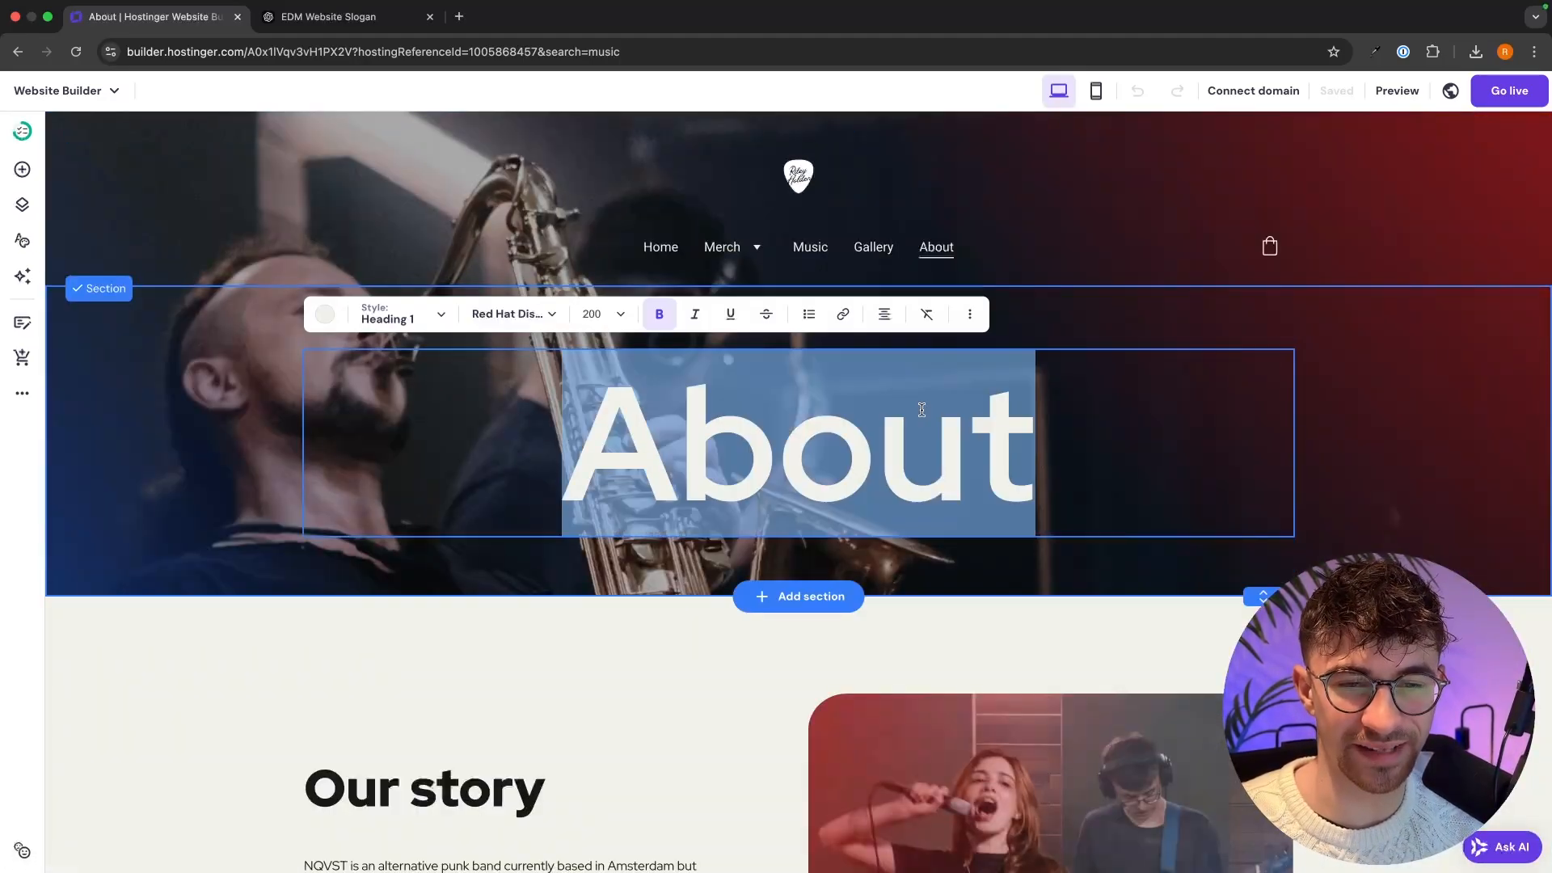
key("Escape")
left_click(1463, 391)
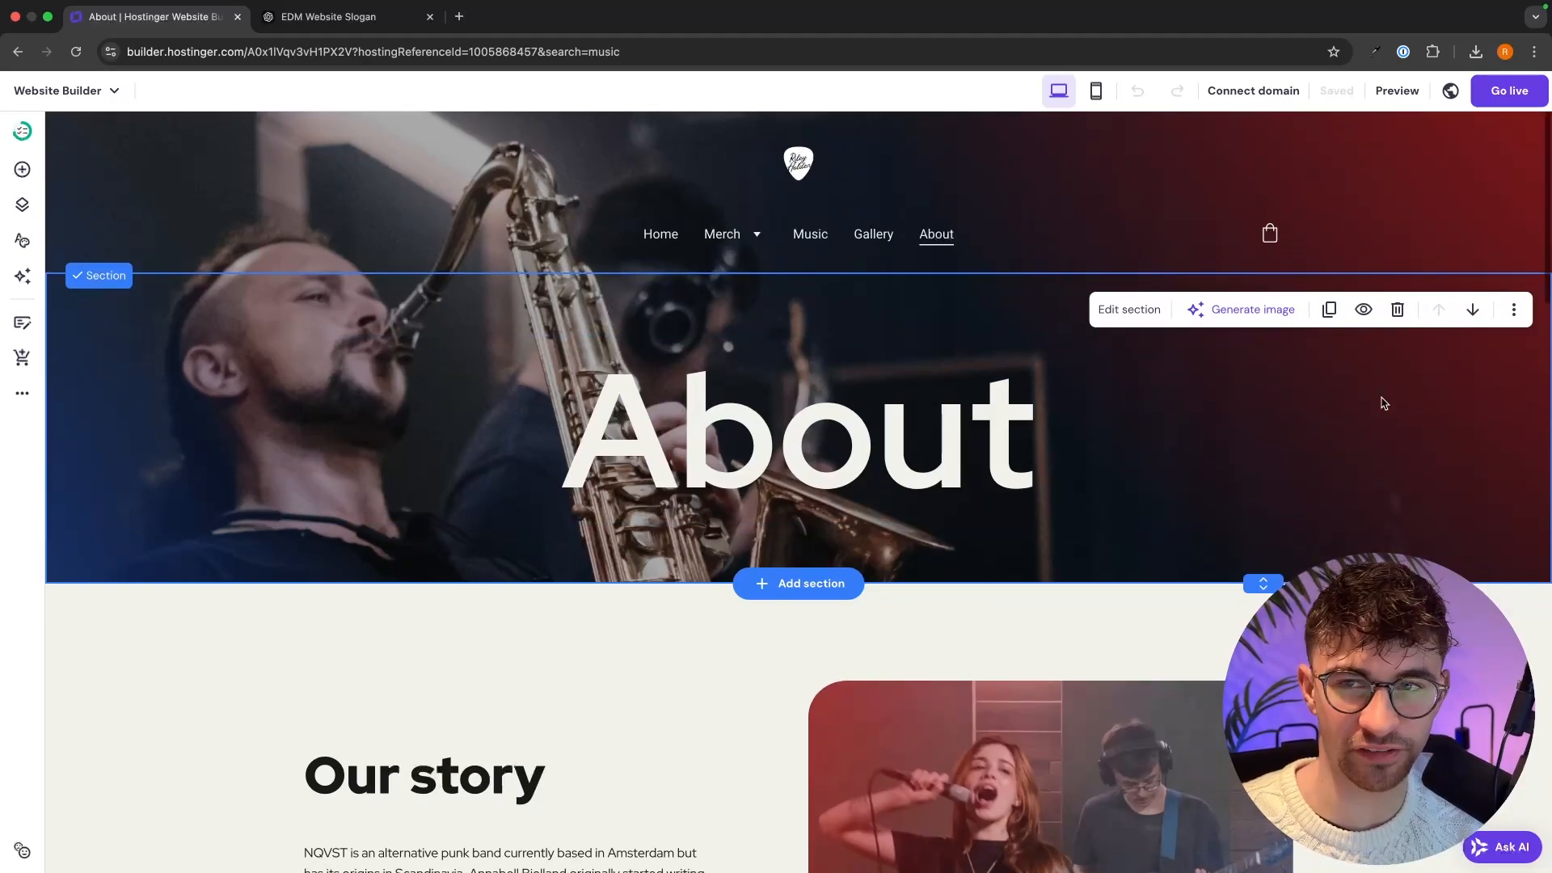
scroll(1384, 402, "down", 1)
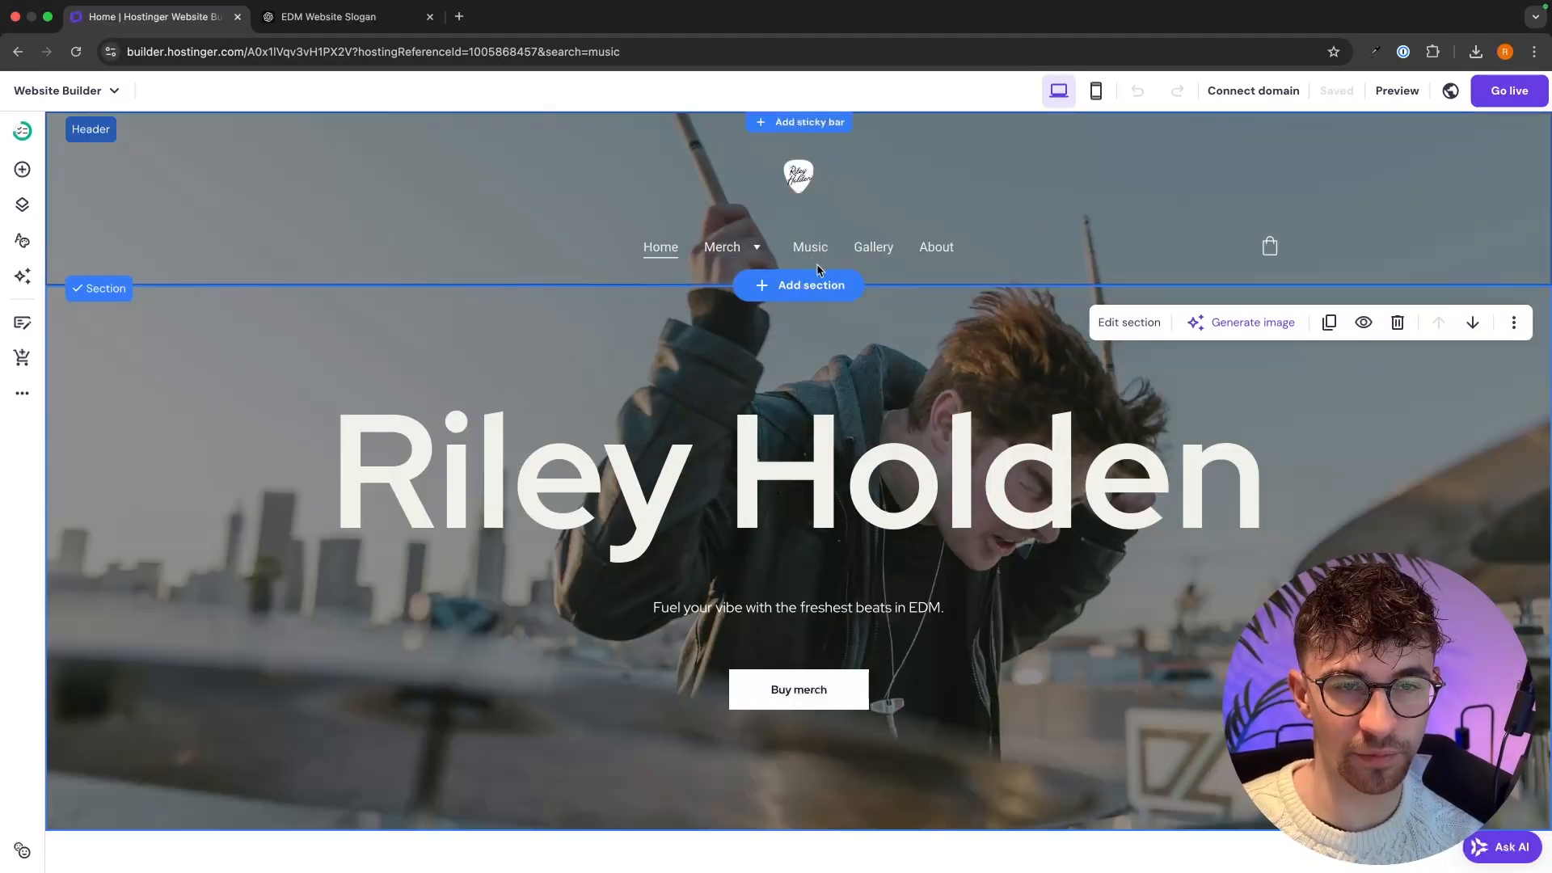
scroll(543, 137, "down", 8)
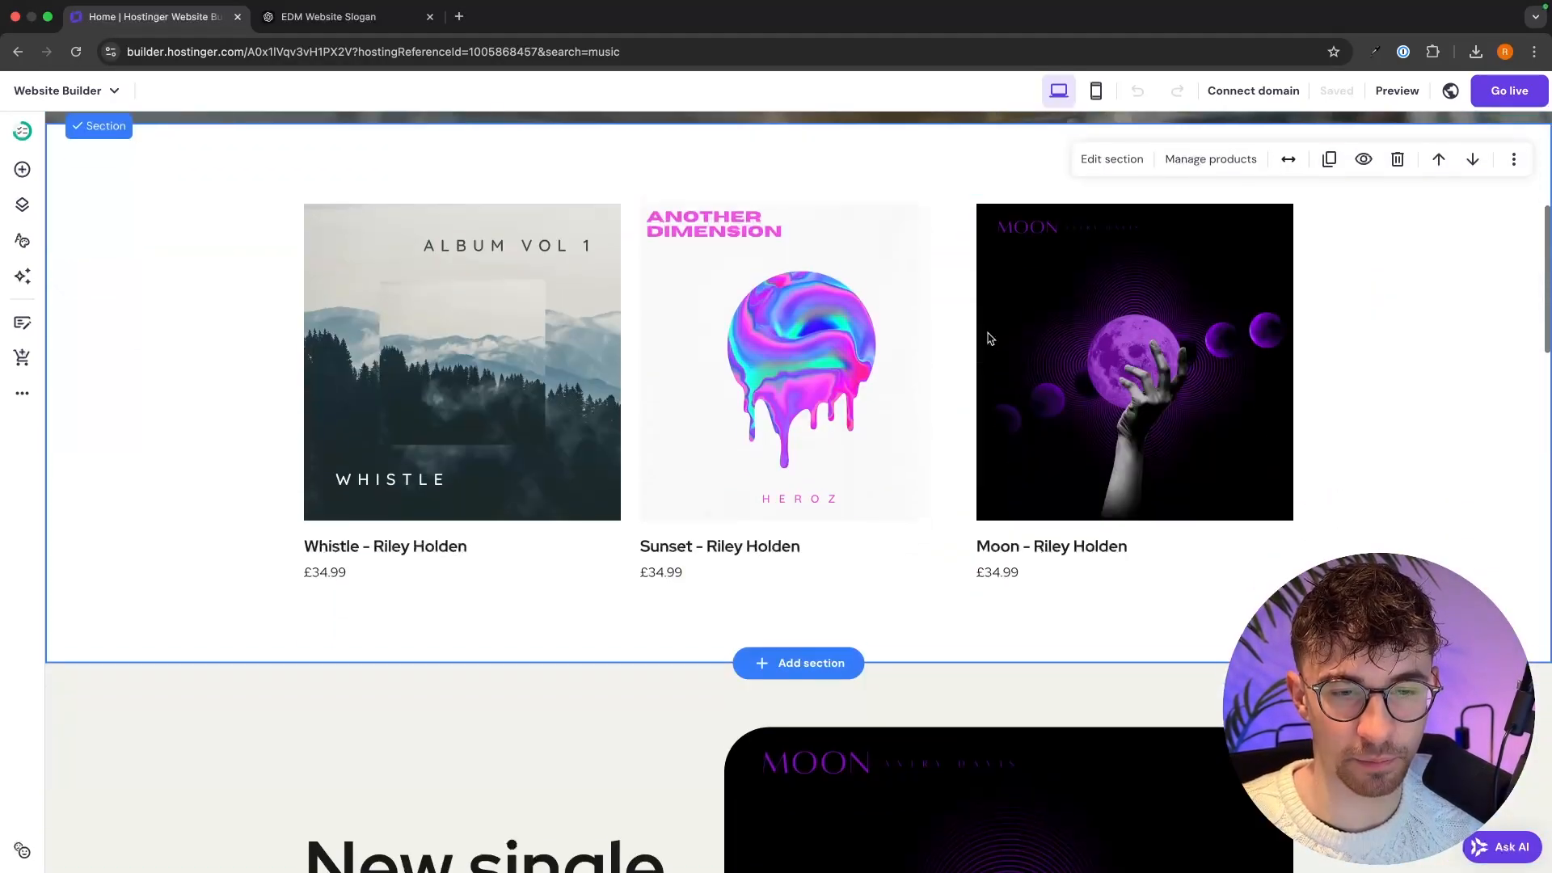
scroll(1067, 423, "down", 8)
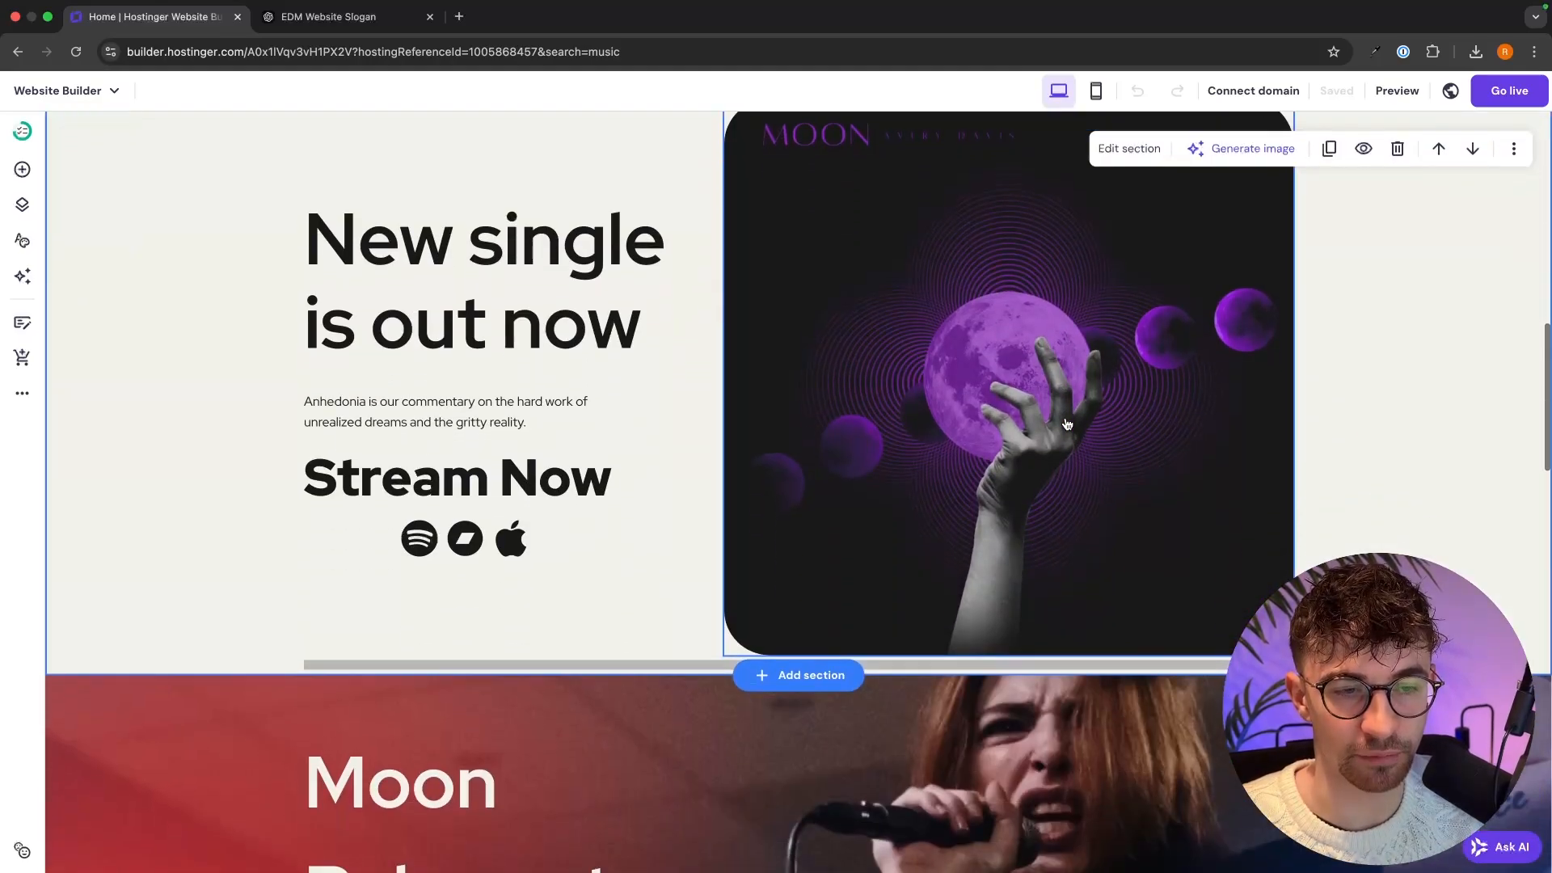